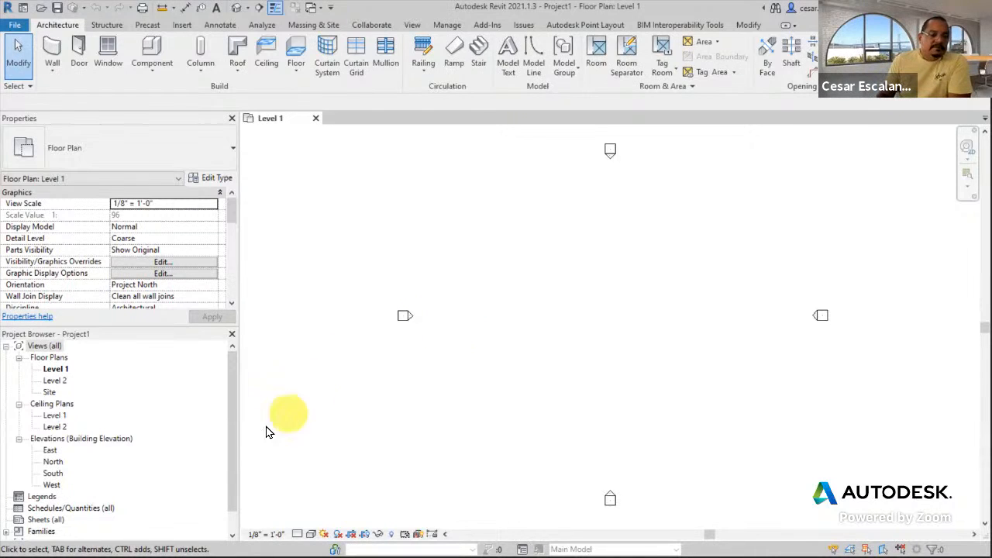
Open the Site floor plan and move the project base point to about 9' north and 19' east of the survey point
double_click(49, 393)
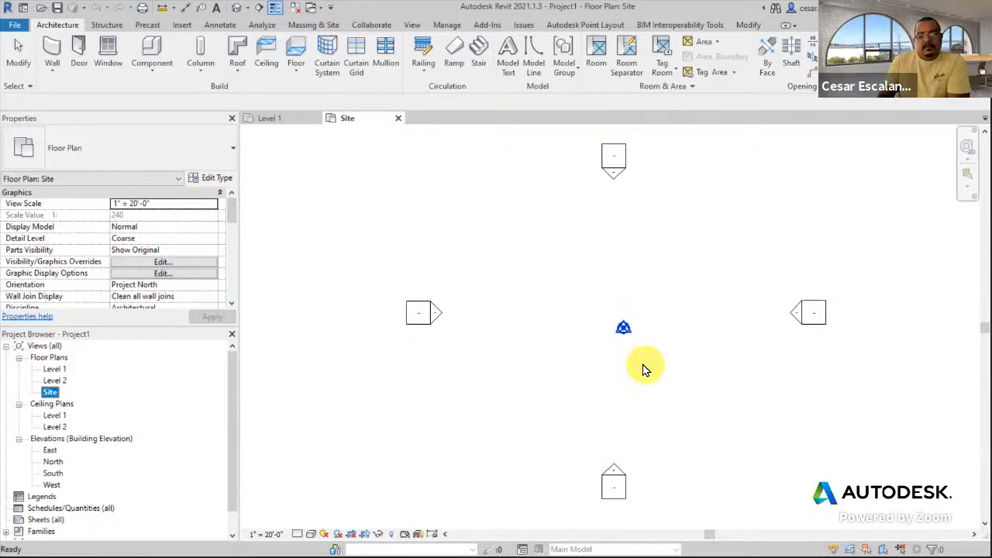
scroll(643, 370, up, 5)
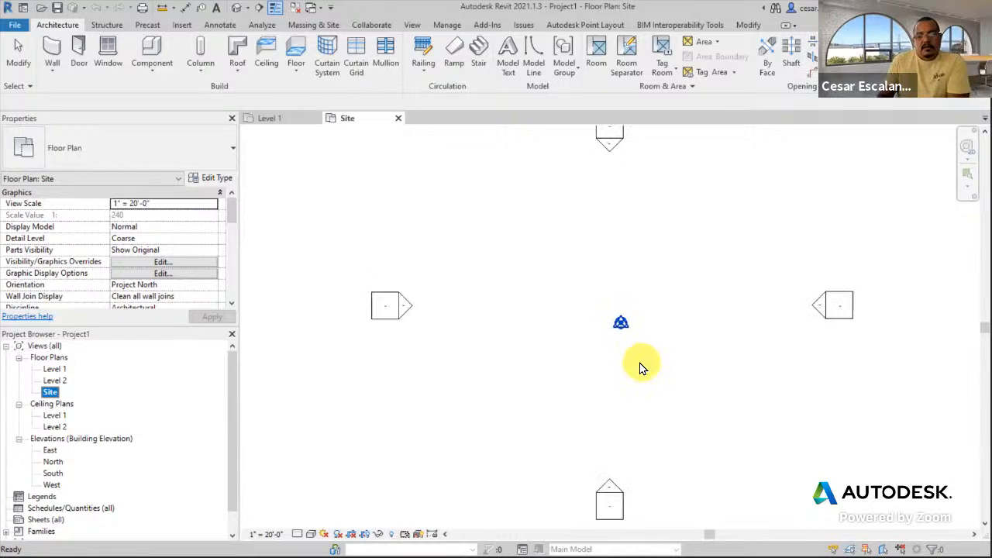
click(665, 414)
click(603, 309)
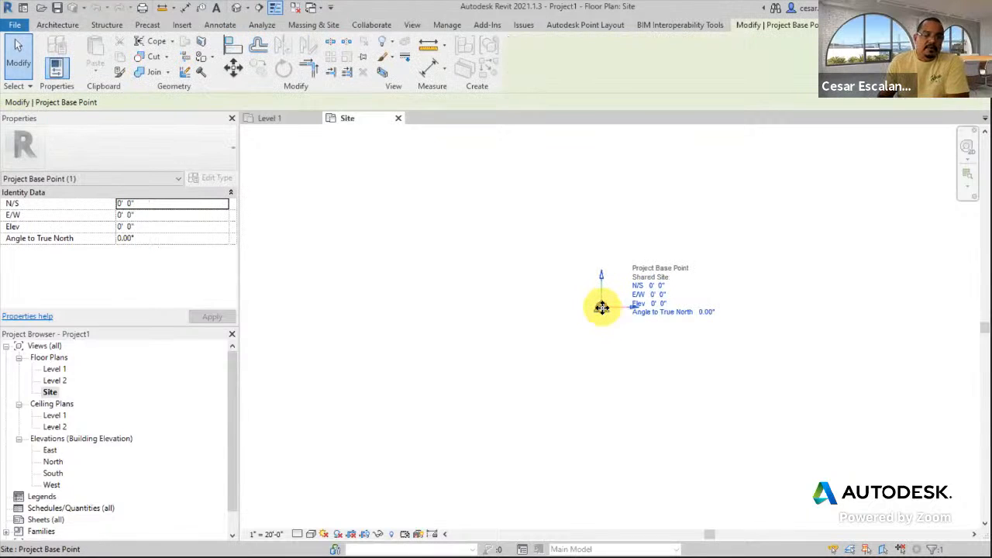
drag(603, 308, 740, 246)
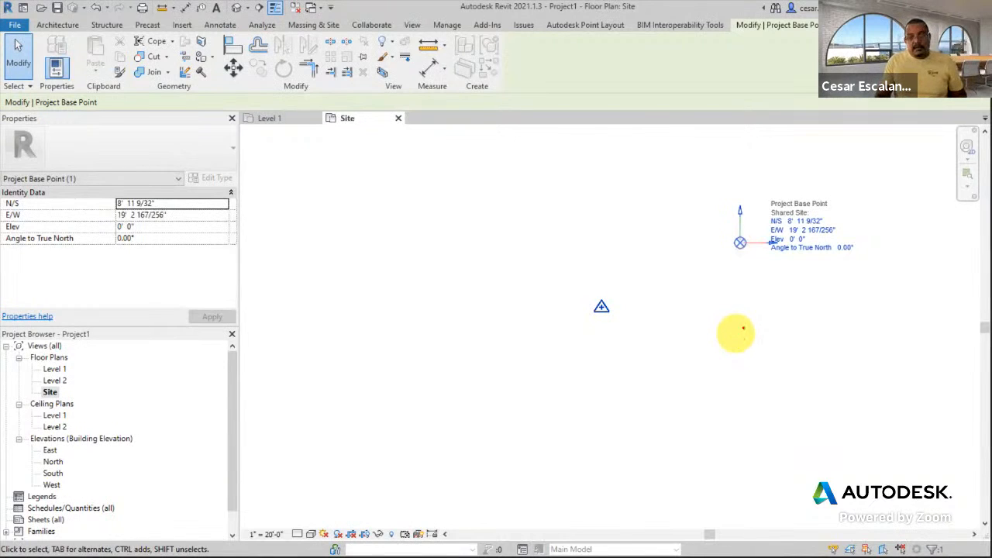
drag(762, 214, 850, 245)
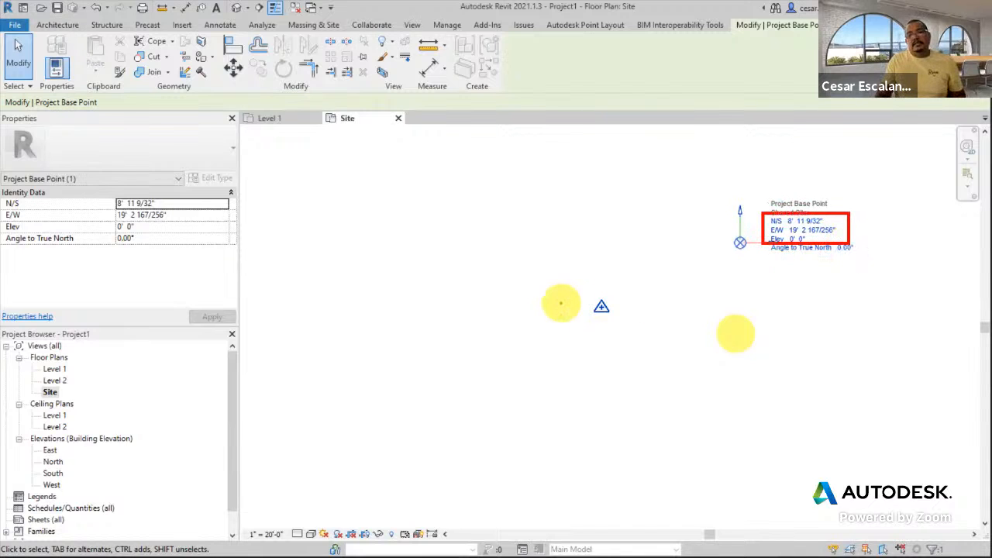
mouse_move(597, 293)
mouse_down()
mouse_move(594, 312)
mouse_move(602, 299)
mouse_up()
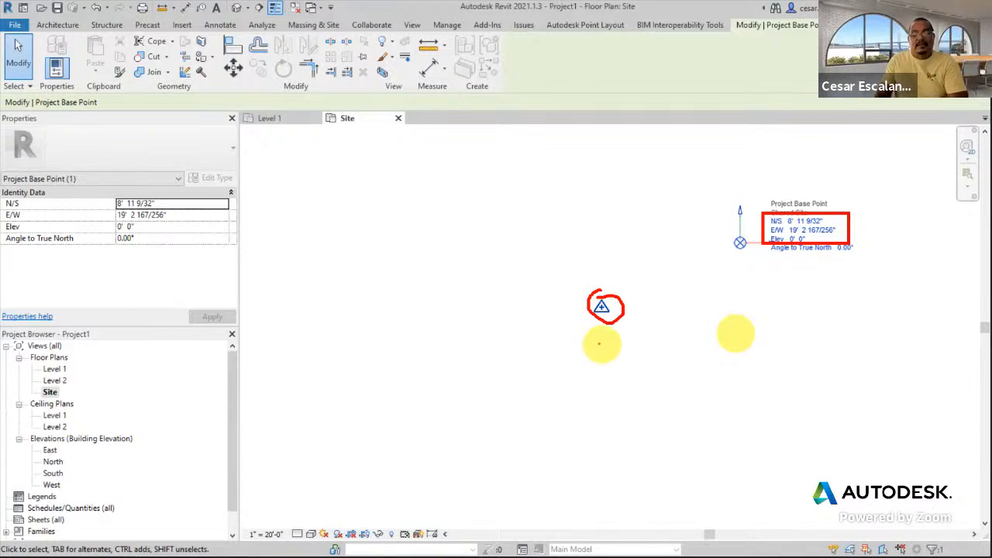
mouse_move(564, 355)
mouse_down()
mouse_move(566, 343)
mouse_move(625, 354)
mouse_move(624, 344)
mouse_up()
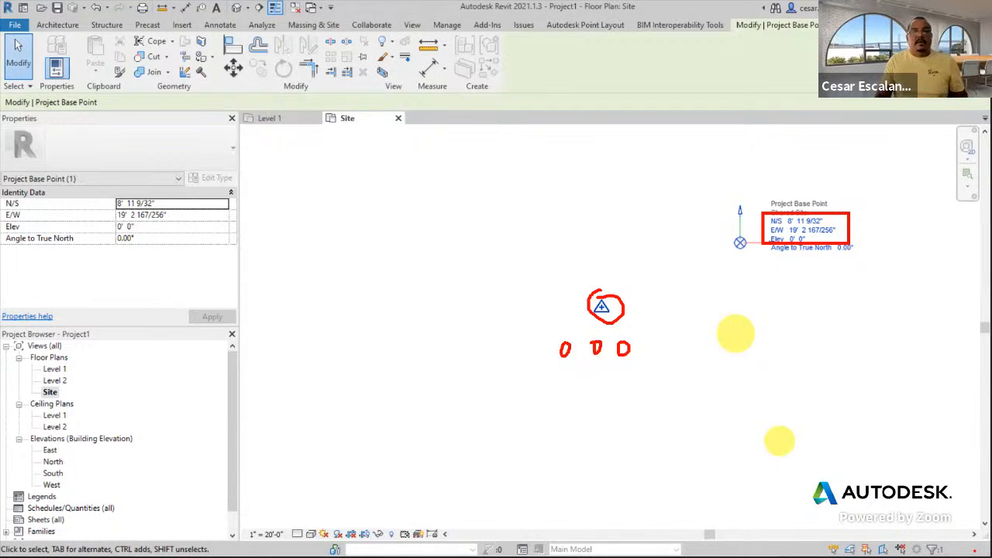
key(Escape)
key(Escape)
Move the project base point to about 19' 10" south and 0' 7.5" west of the survey point
mouse_move(743, 242)
mouse_down()
mouse_move(524, 199)
mouse_move(463, 202)
mouse_up()
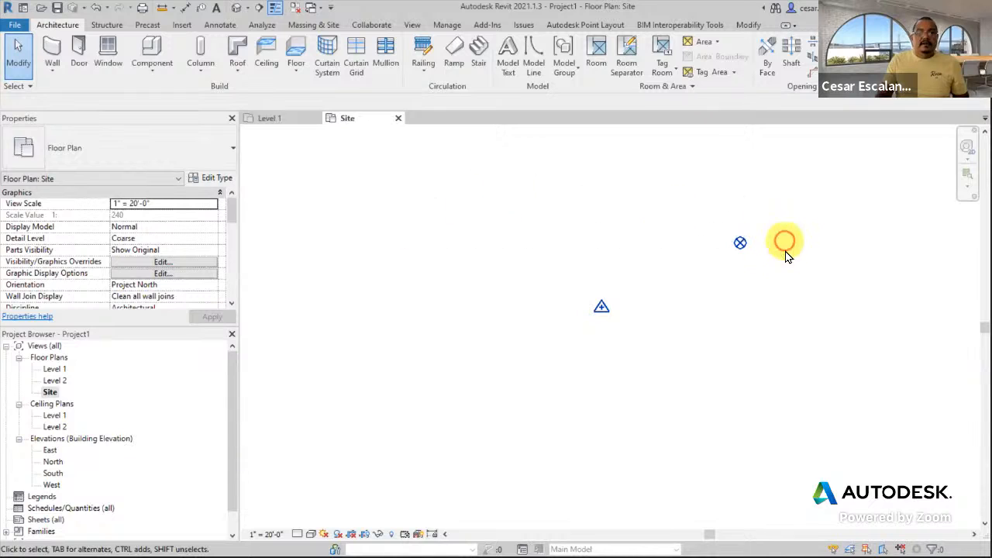
click(741, 243)
drag(740, 243, 441, 442)
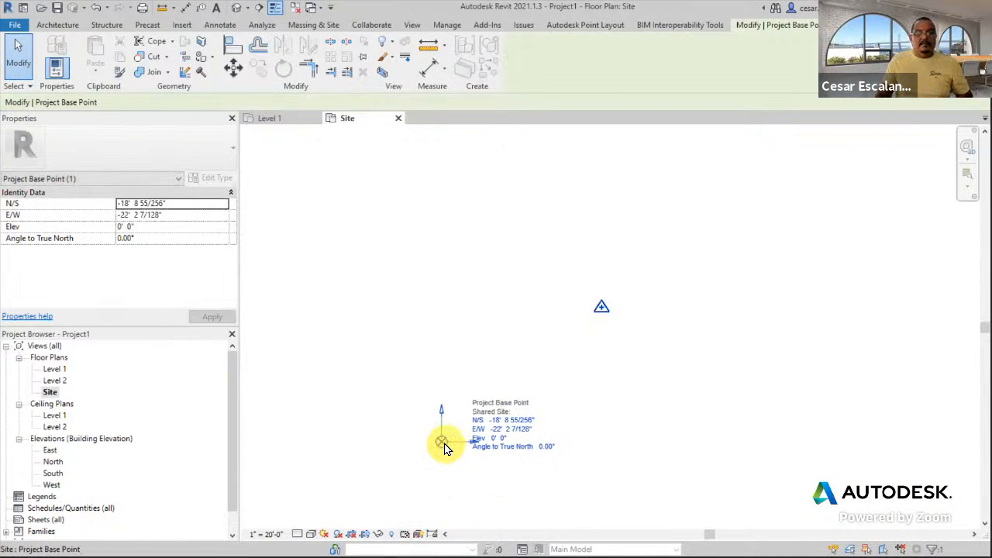
drag(446, 444, 613, 465)
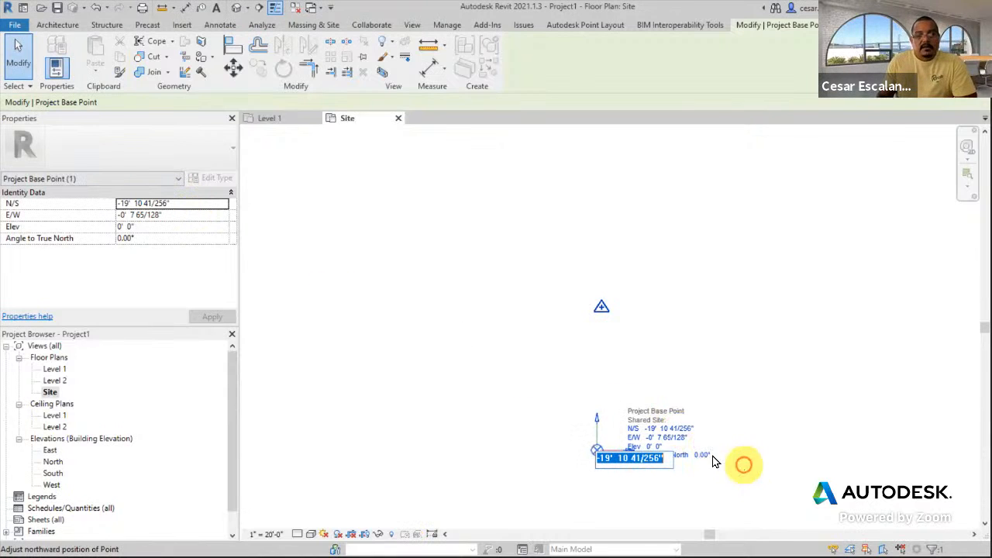
Set the project base point's N/S and E/W coordinates to 0 and apply the values
click(668, 428)
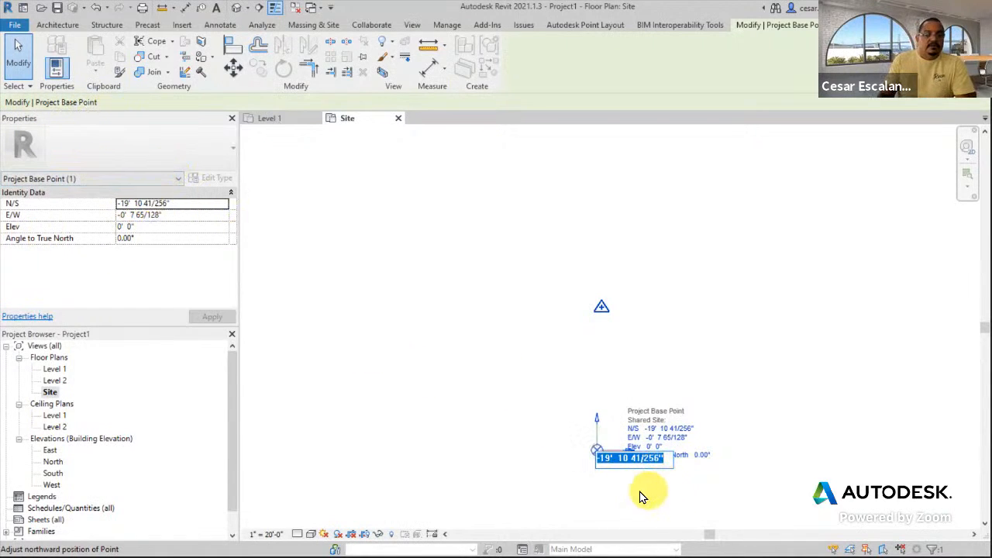
click(671, 494)
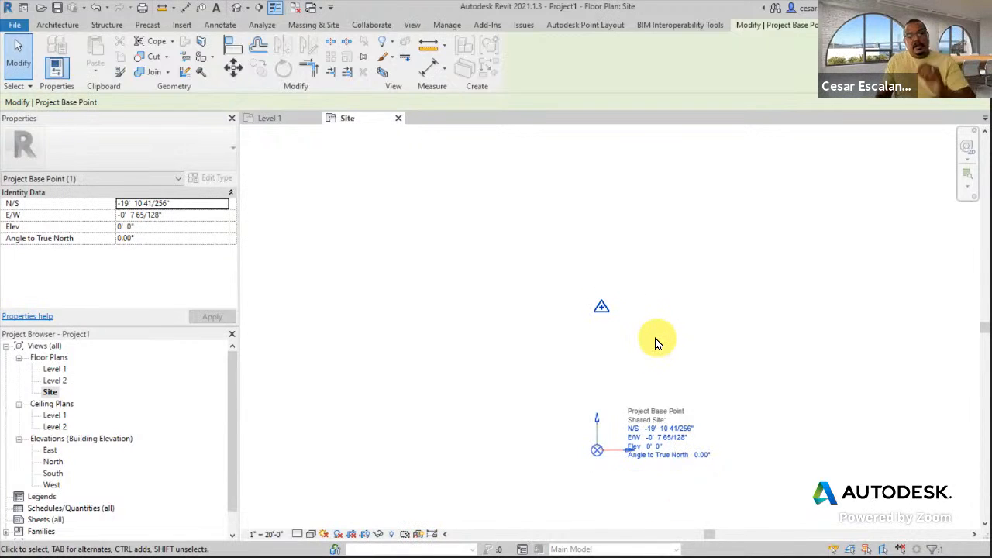
click(197, 205)
text(0)
click(184, 216)
text(0)
click(220, 318)
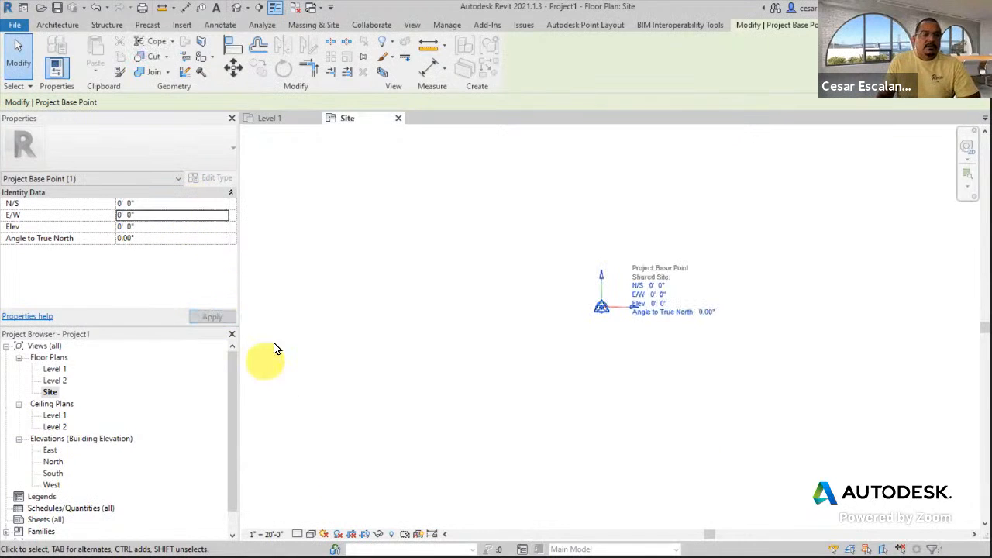
Move the project base point southeast and relocate the survey point to about 15' north and 18' west of it
drag(600, 310, 730, 401)
click(598, 315)
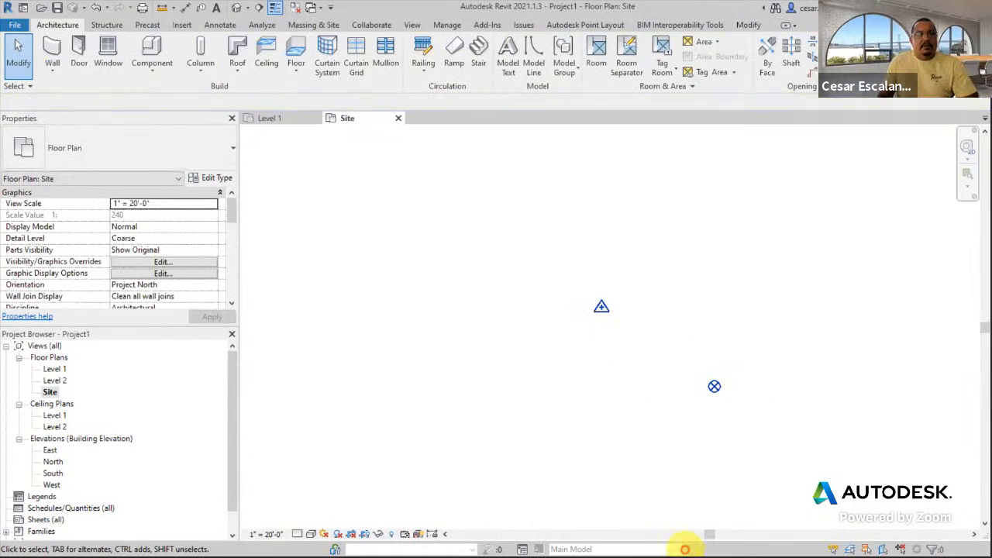
click(600, 307)
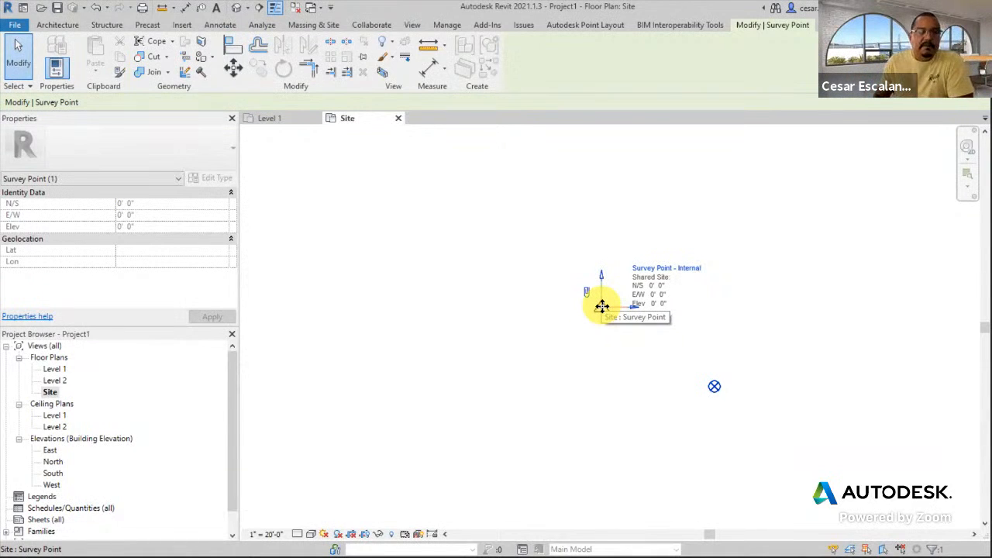
drag(604, 308, 780, 258)
drag(724, 228, 584, 279)
click(714, 386)
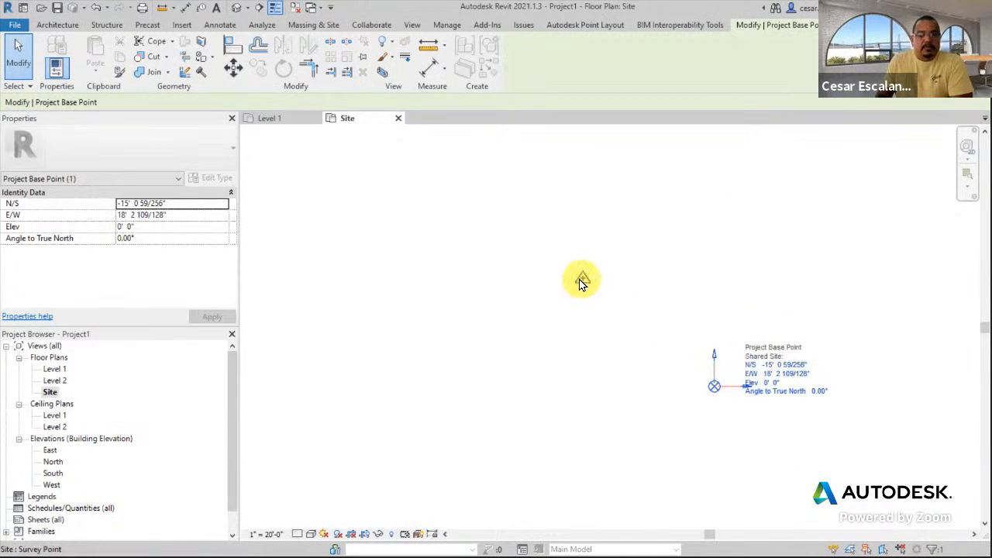
Move the survey point to about 18' 6" north and 1' 6" west of the project base point, checking the base point's coordinates
drag(582, 282, 702, 251)
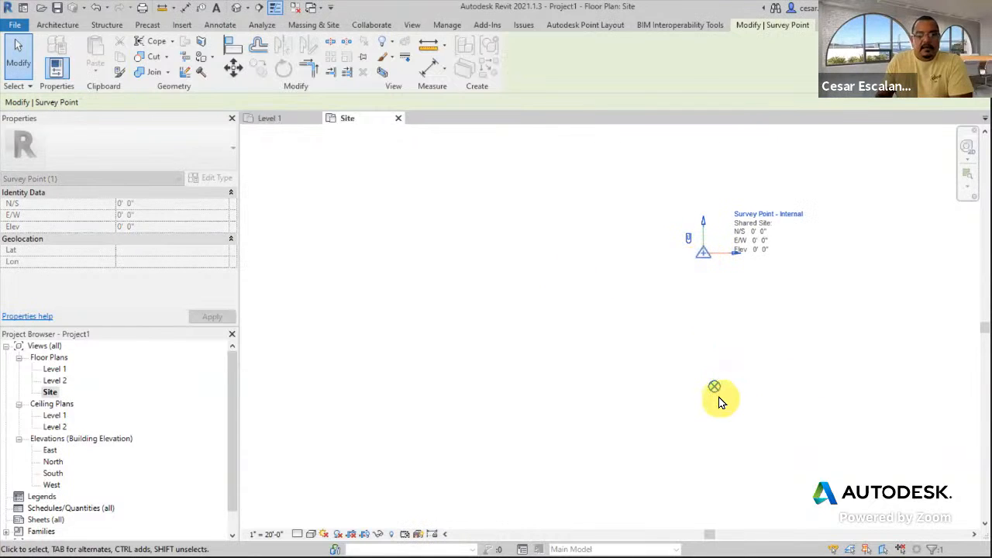
click(718, 398)
click(714, 387)
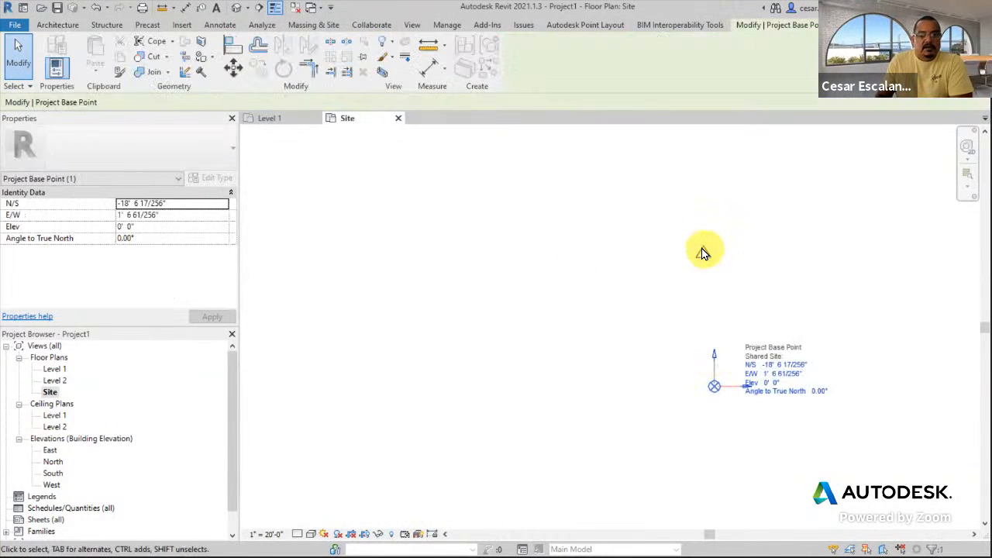
drag(700, 251, 551, 317)
drag(700, 260, 605, 288)
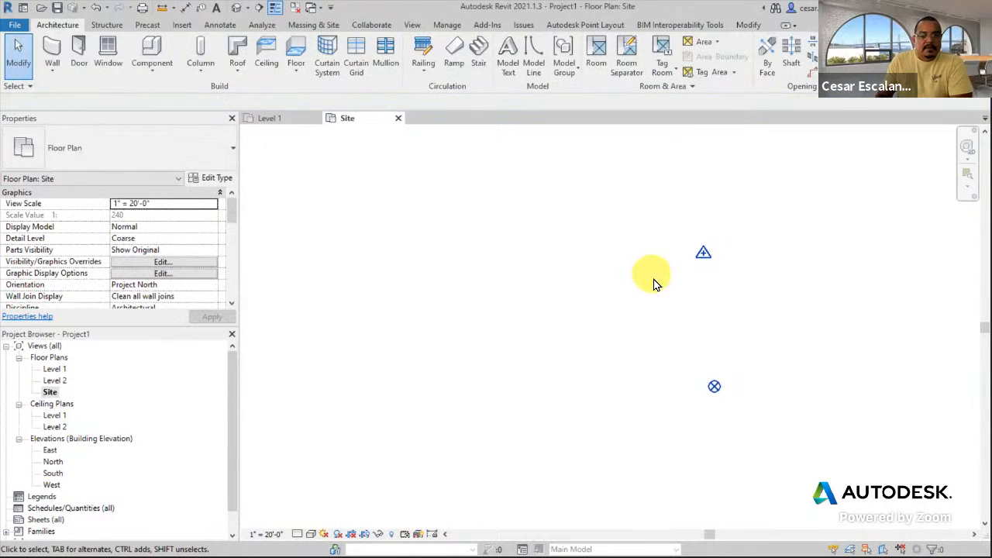
Return the project base point to the internal origin with the Move to Internal Origin command
click(715, 388)
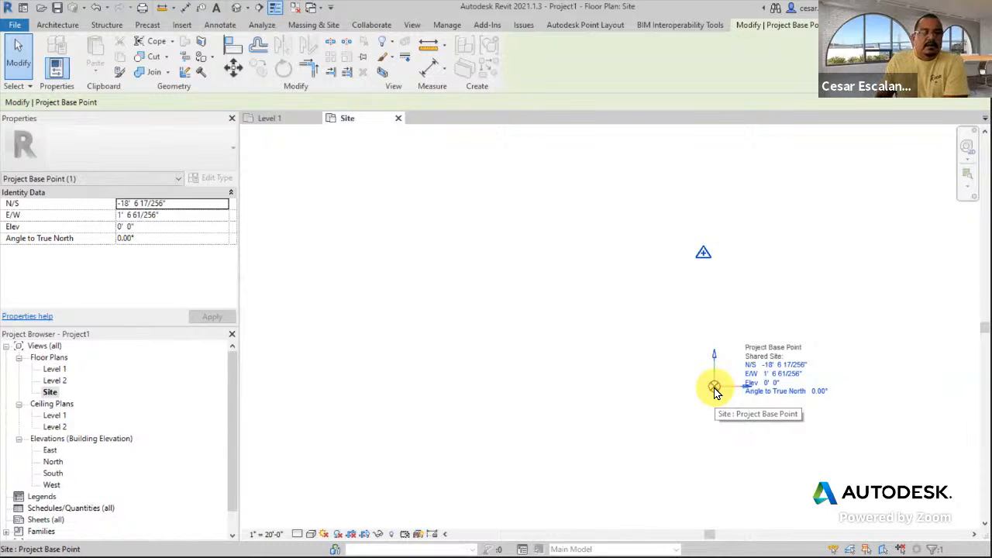
right_click(715, 391)
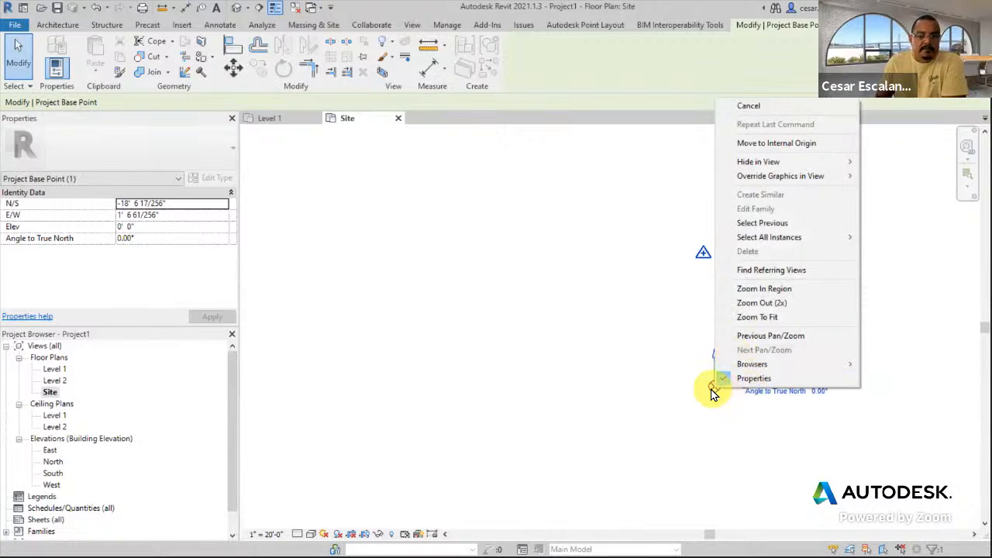
click(779, 144)
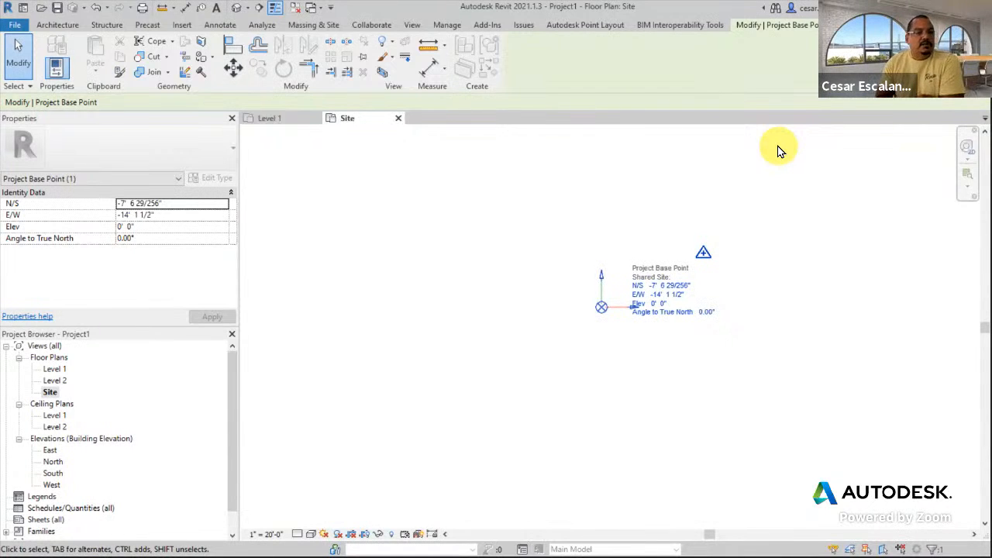
Move the survey point back onto the project base point and check the base point's coordinates
drag(702, 253, 602, 308)
click(683, 426)
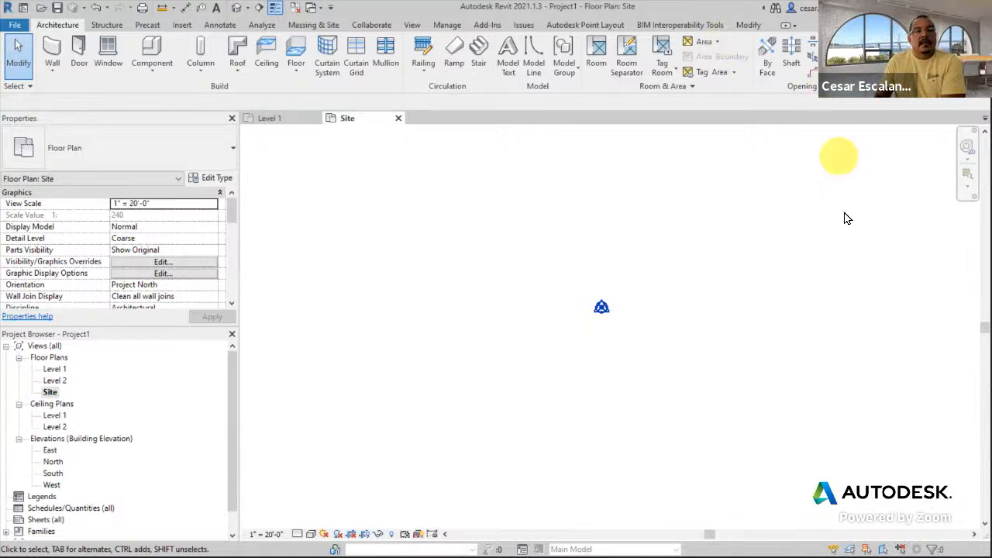
click(603, 310)
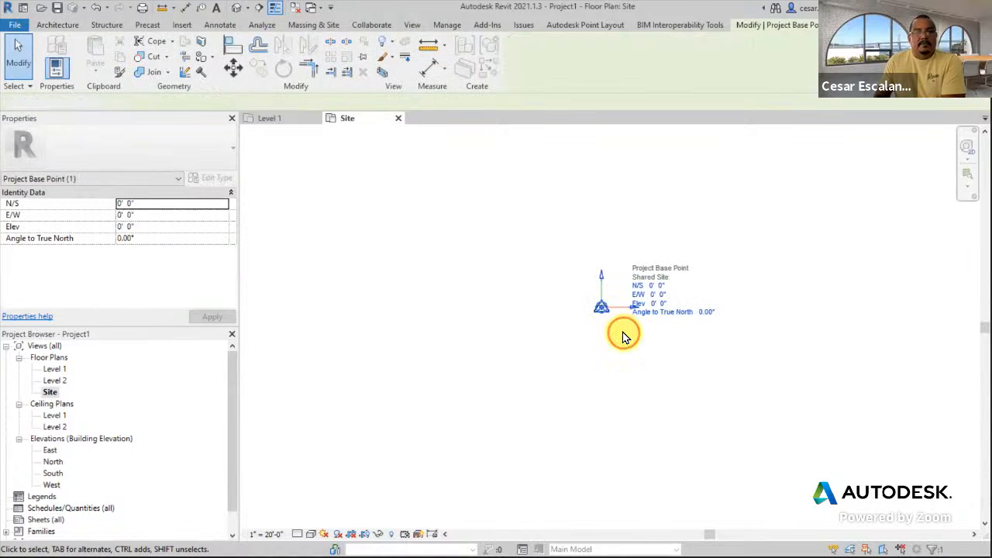
click(598, 317)
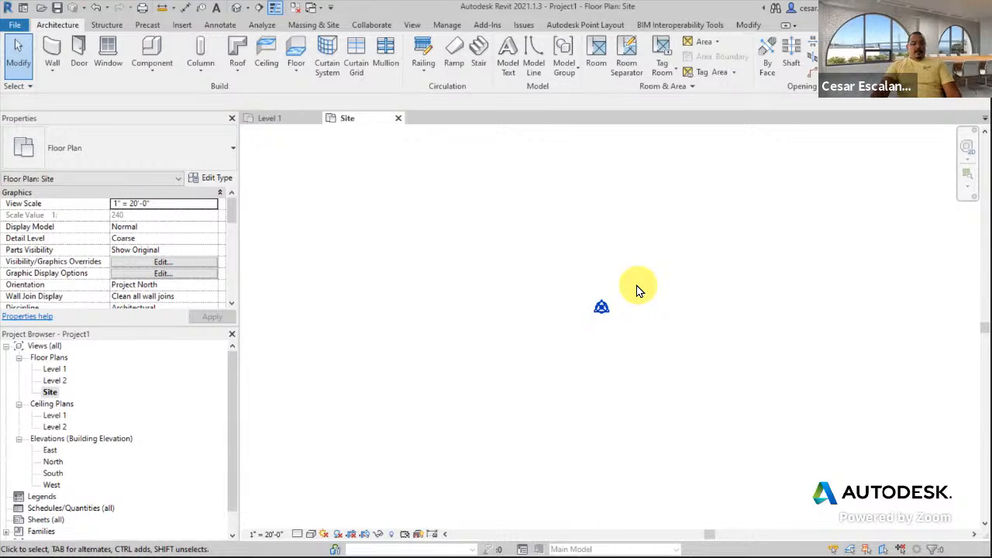
Turn on visibility of the Internal Origin subcategory under Site for the Site floor plan
key(v)
key(g)
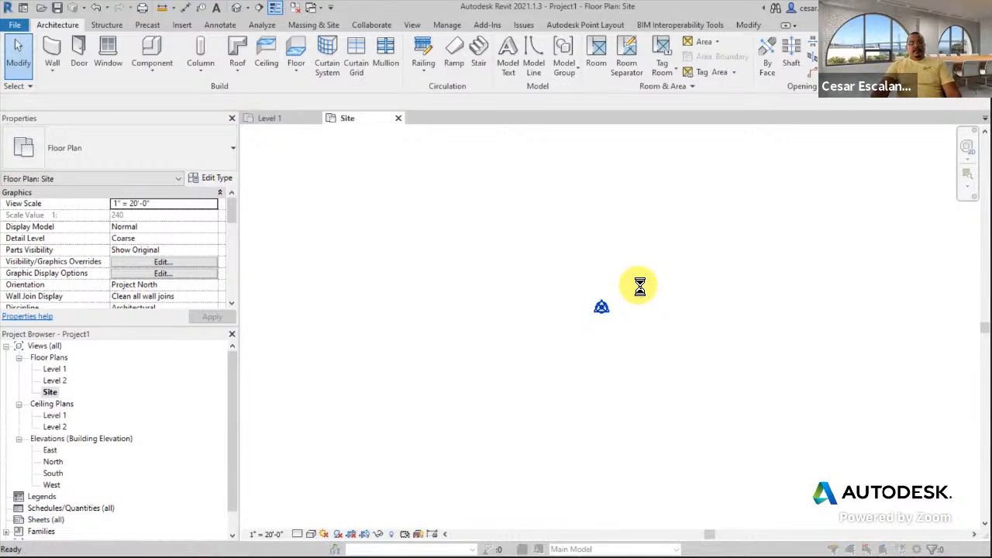
key(s)
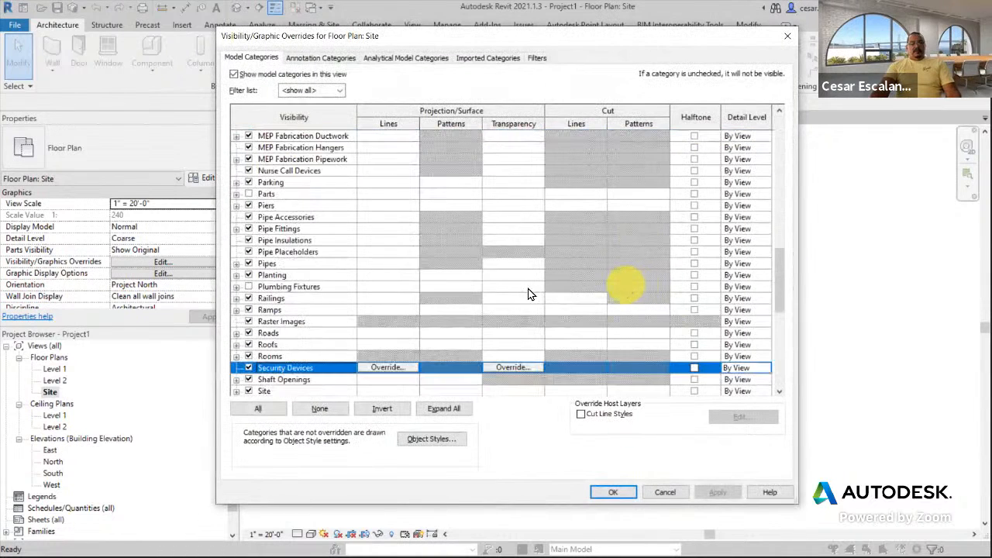
scroll(411, 309, down, 1)
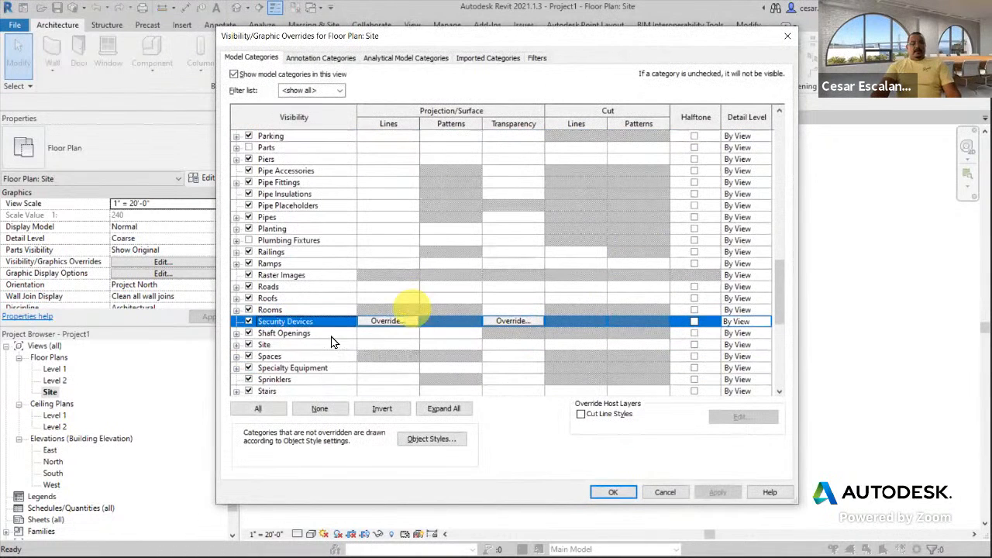
click(236, 344)
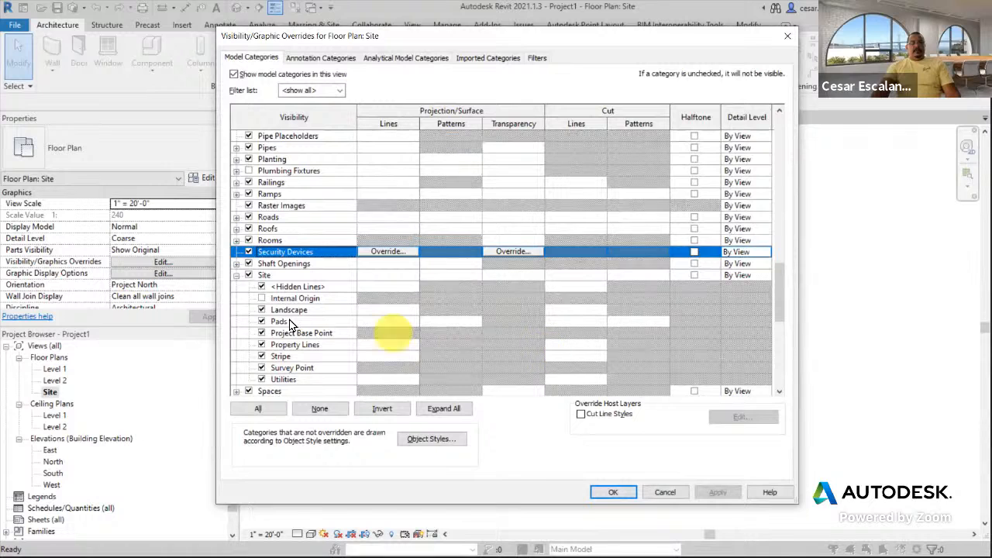
click(298, 300)
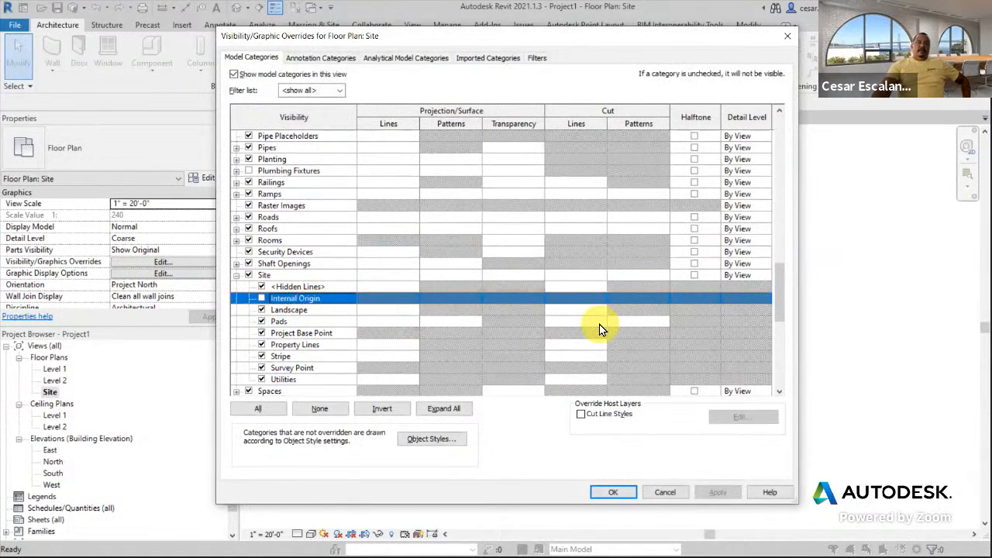
click(260, 297)
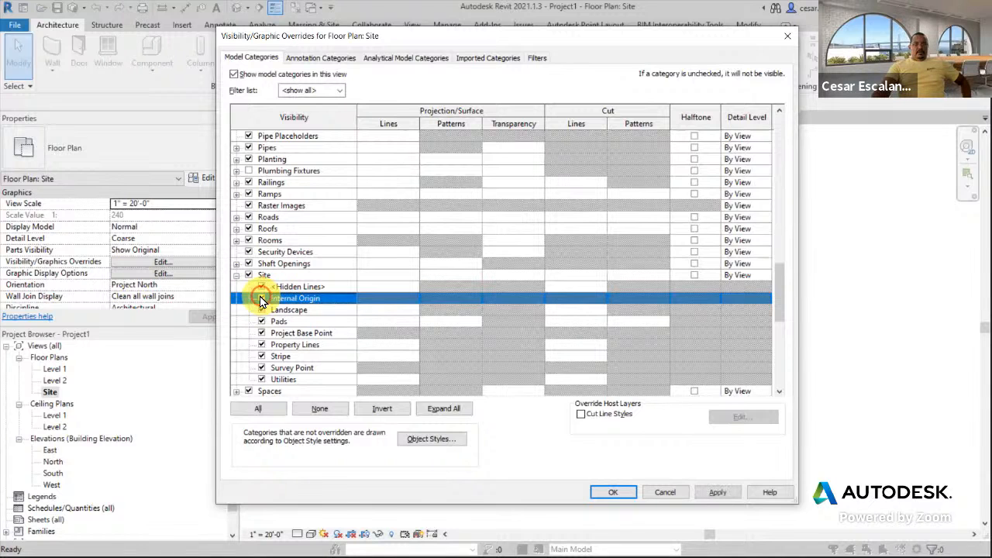
click(612, 493)
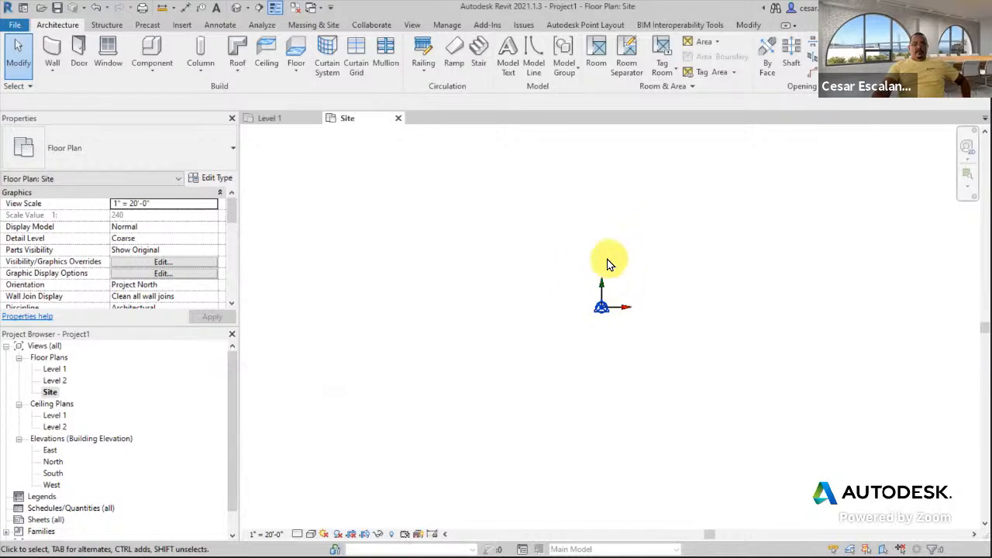
Move the project base point northeast and the survey point southeast of the internal origin marker
click(604, 311)
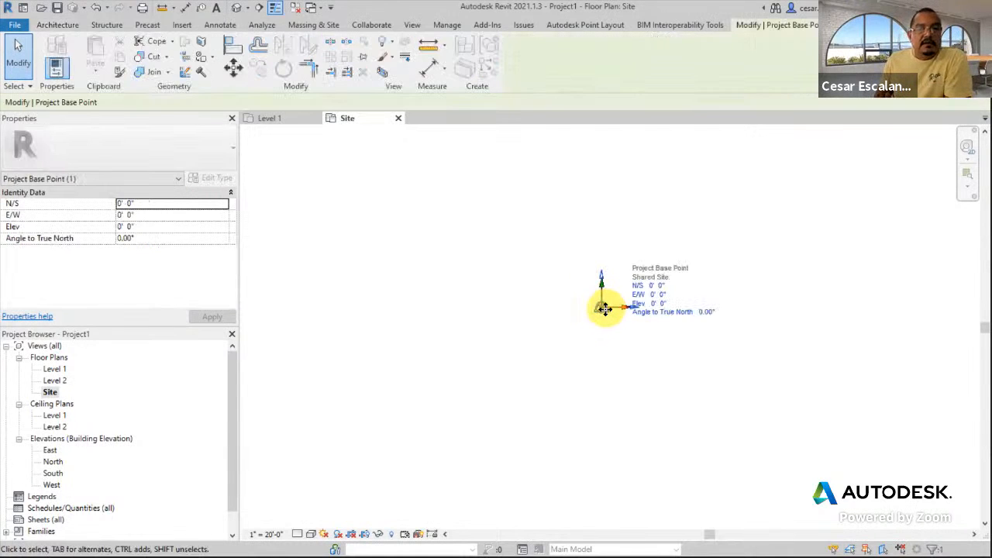
drag(604, 310, 702, 253)
click(603, 309)
drag(598, 311, 660, 385)
click(858, 339)
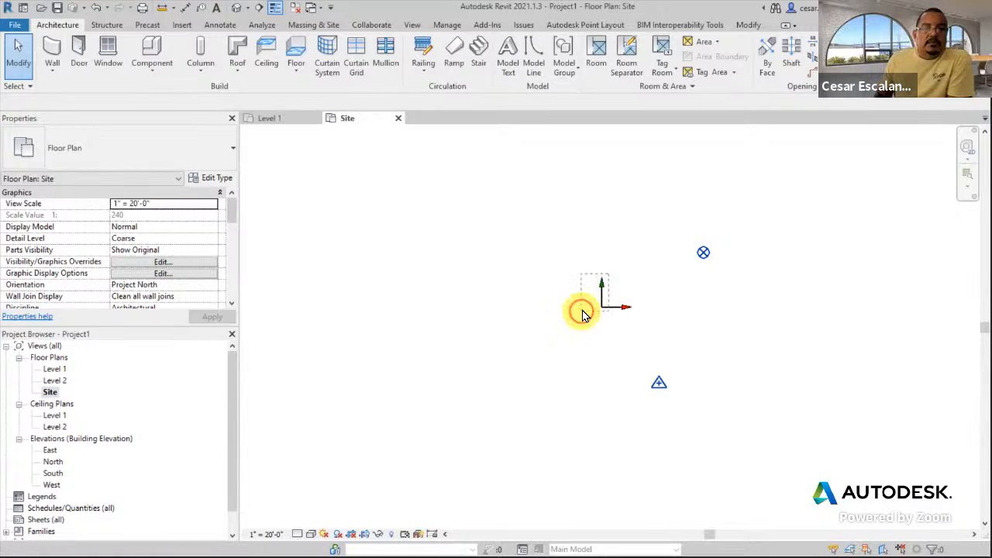
drag(635, 302, 558, 331)
mouse_move(584, 258)
mouse_down()
mouse_move(638, 321)
mouse_move(568, 269)
mouse_up()
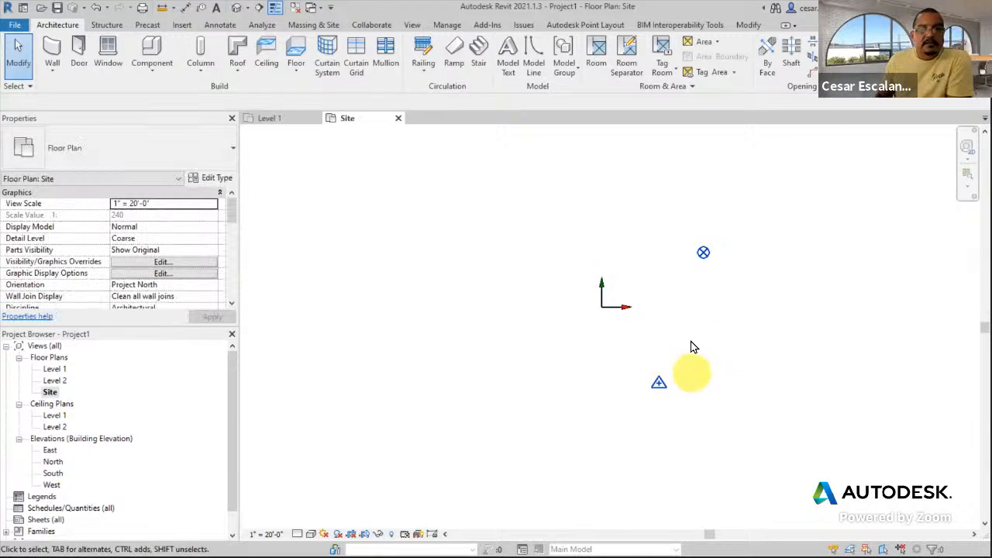
Check the shared coordinates of the survey point and the project base point in turn
click(659, 382)
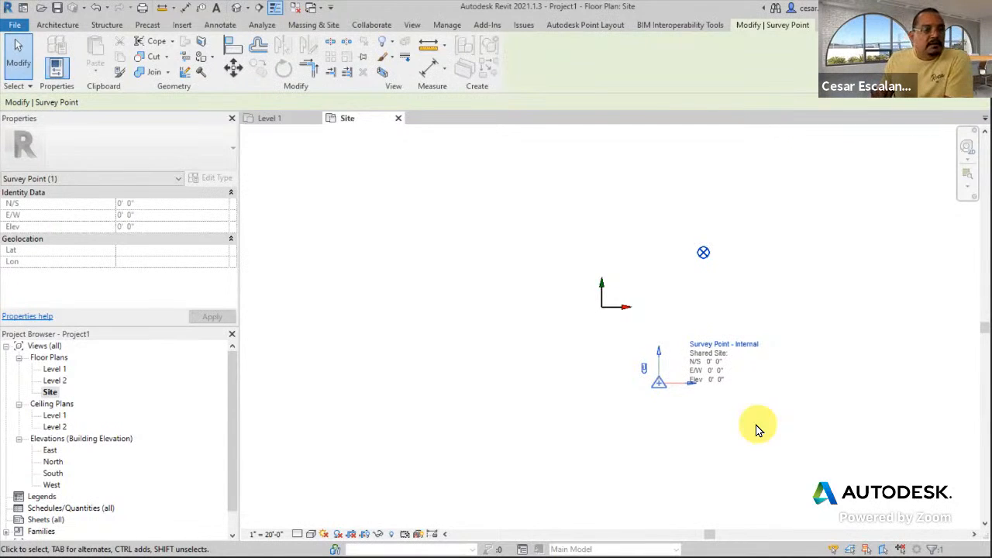
click(703, 252)
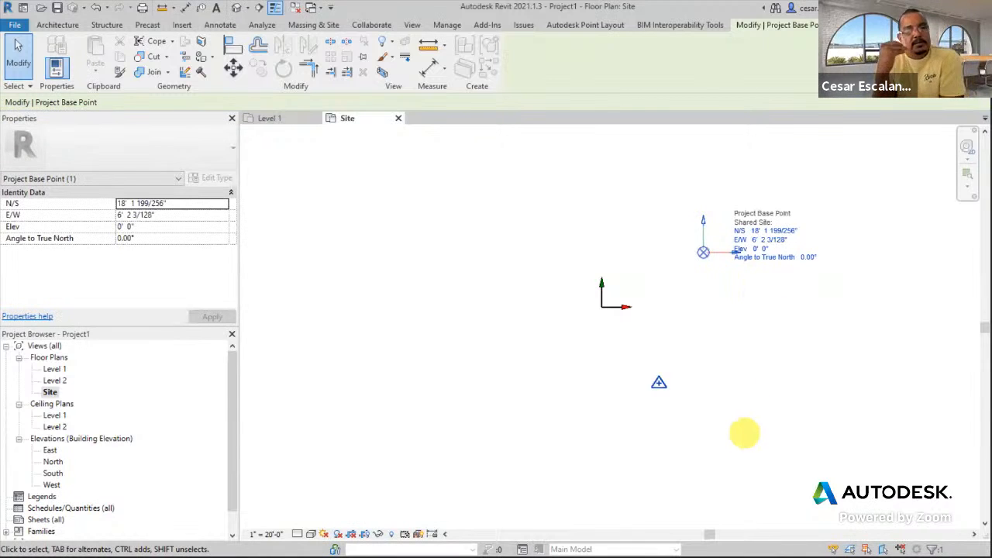
click(658, 386)
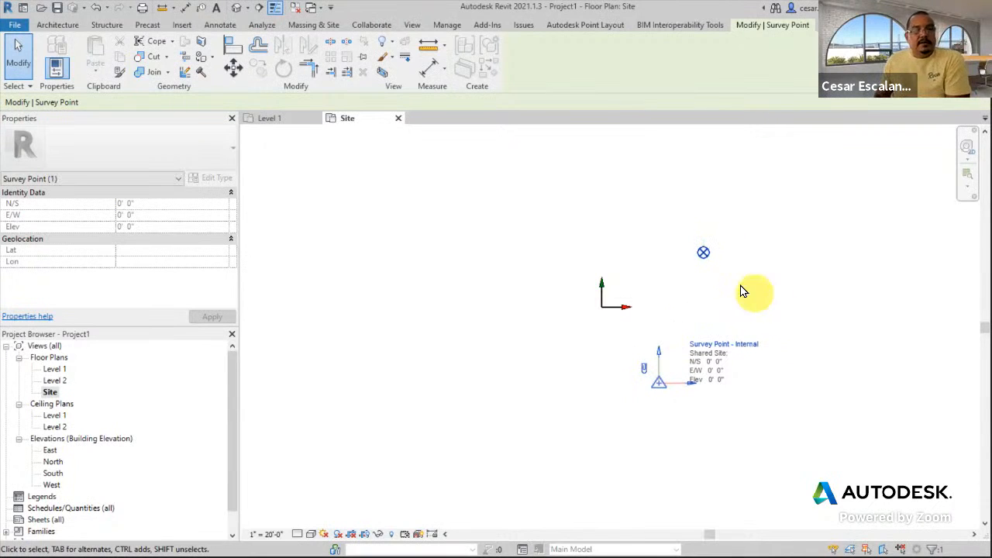
click(704, 255)
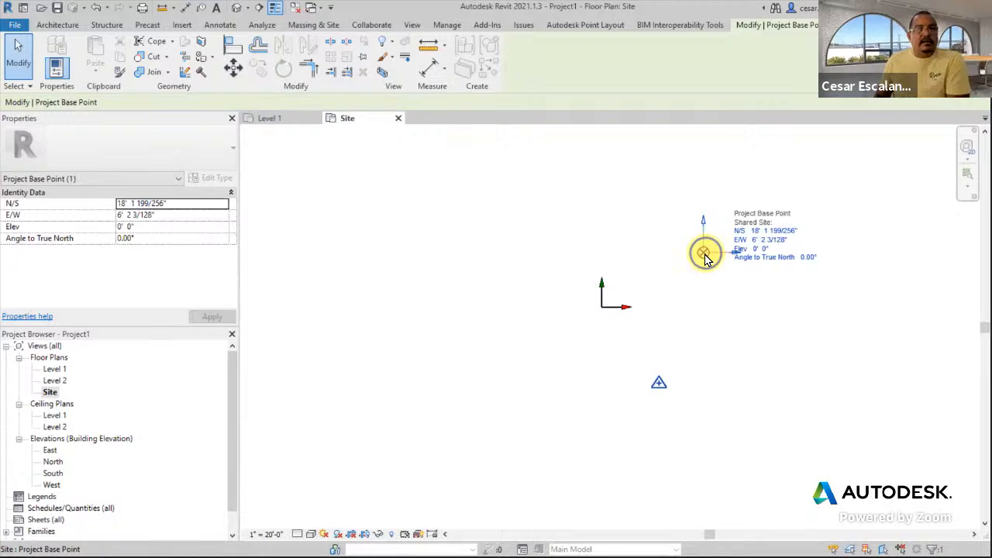
Return the project base point to the internal origin marker using Move to Internal Origin
right_click(704, 256)
click(695, 261)
right_click(698, 259)
click(673, 293)
click(675, 296)
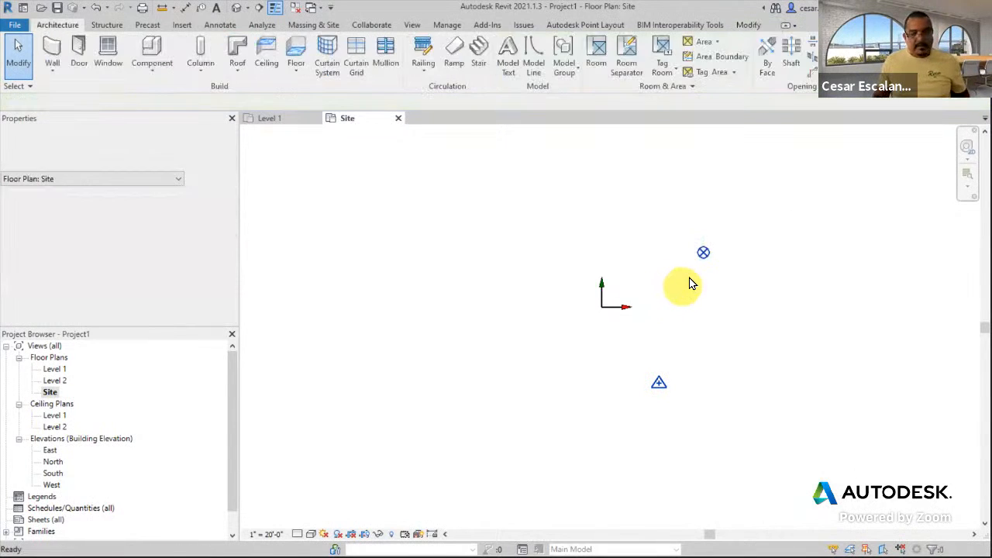
right_click(702, 256)
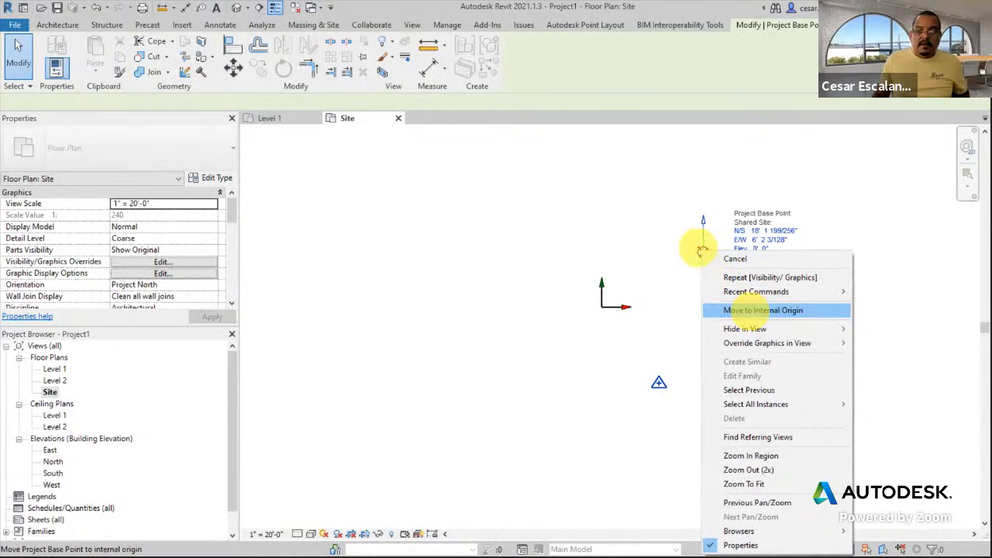
mouse_move(700, 249)
mouse_down()
mouse_move(636, 237)
mouse_move(603, 284)
mouse_move(601, 295)
mouse_move(617, 295)
mouse_up()
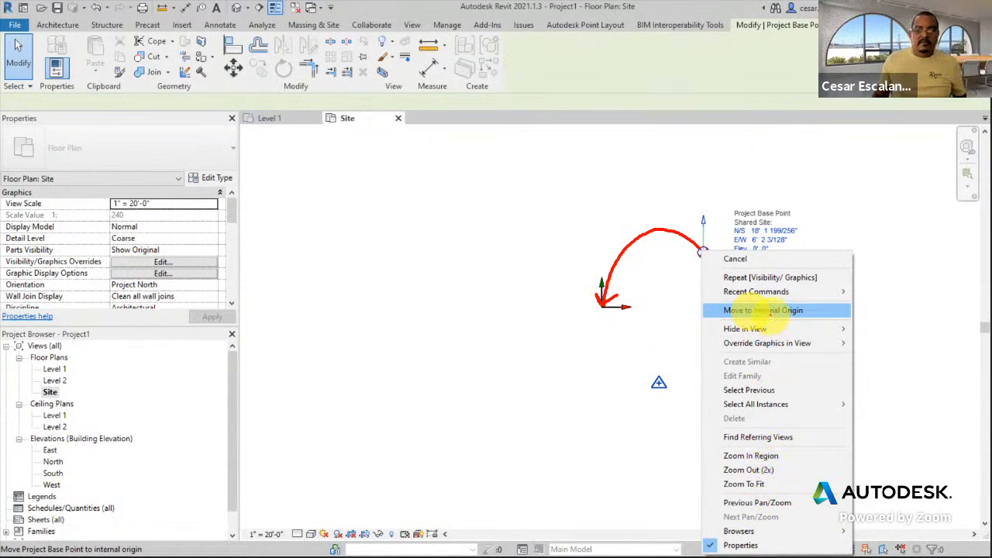
key(Escape)
right_click(705, 254)
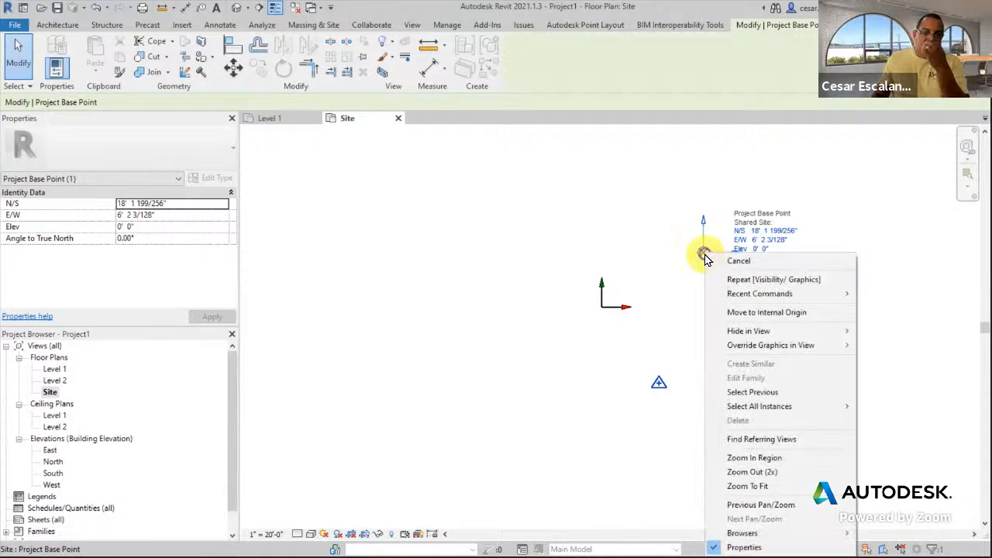
click(756, 312)
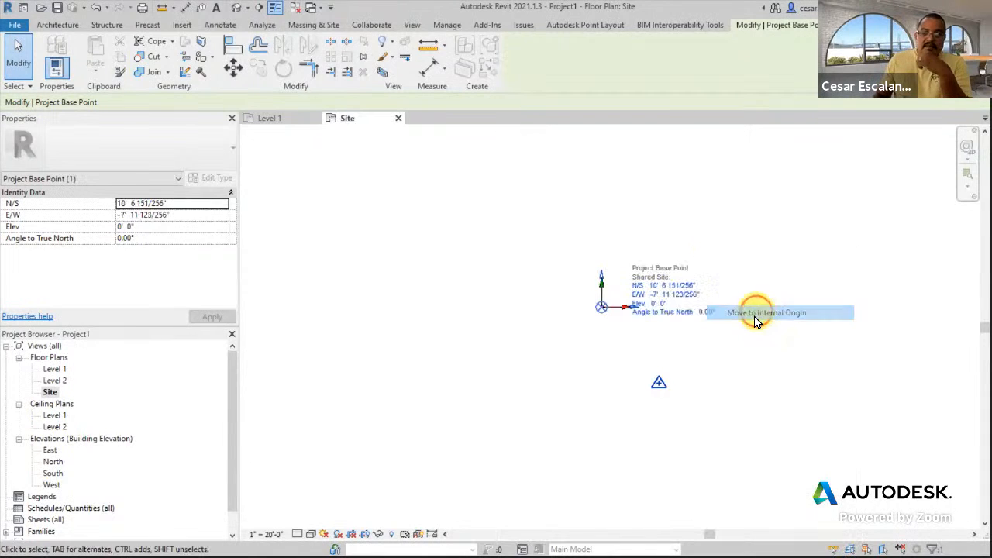
Move the survey point onto the project base point at the internal origin and clear the selection
click(659, 386)
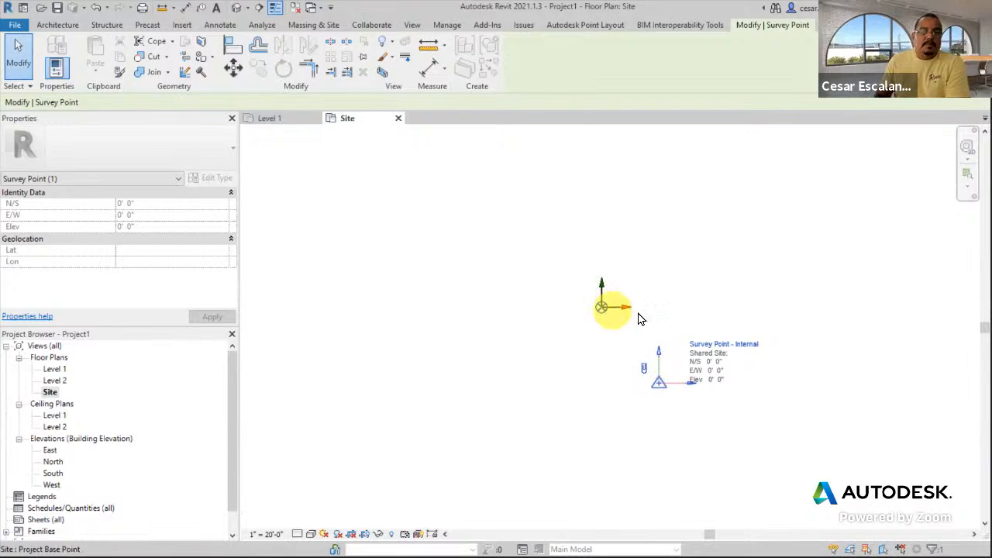
drag(658, 383, 603, 306)
click(817, 412)
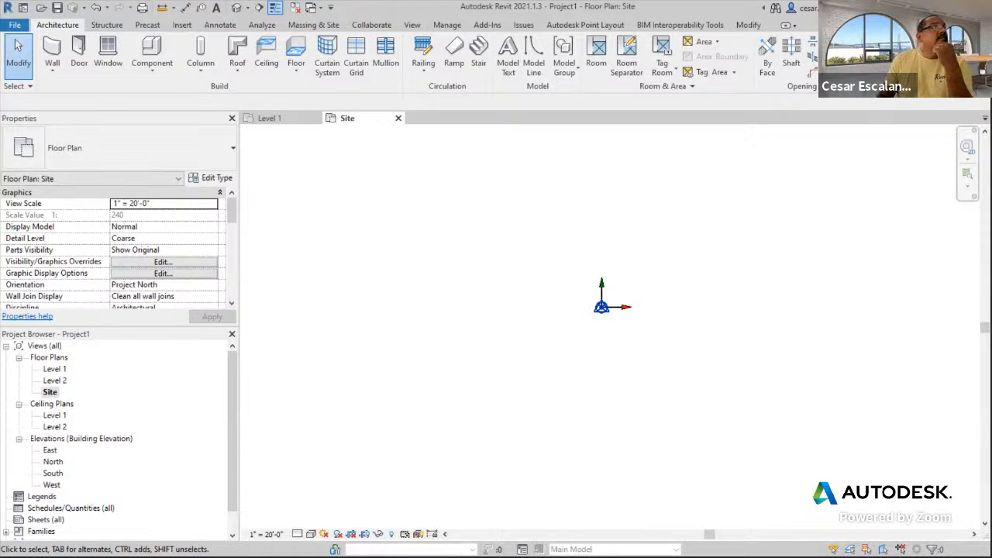
Switch to File Explorer and open the RAC_Summer2021 > SharedCoordinates > Dataset folder on the Data (D:) drive
key(super+e)
scroll(403, 366, down, 9)
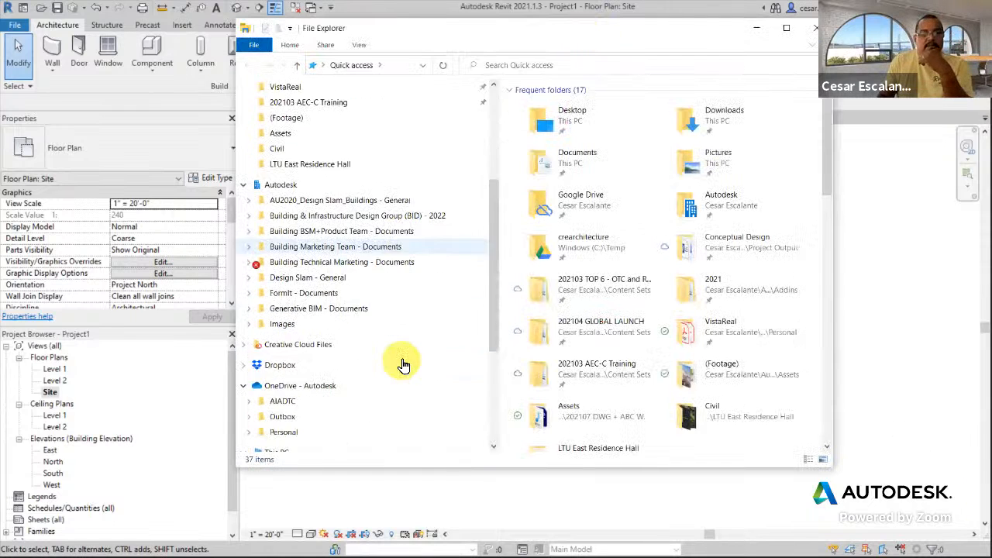
click(312, 416)
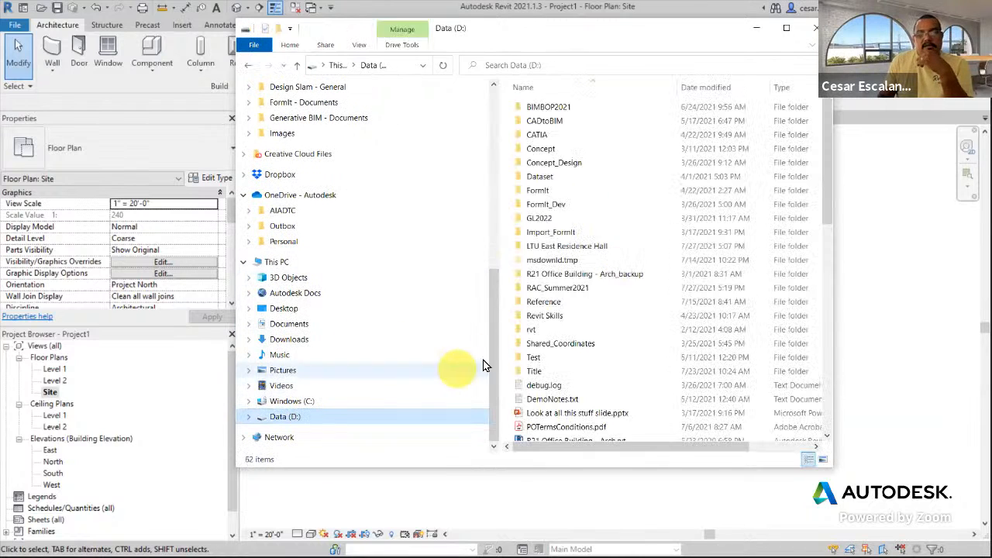
double_click(572, 288)
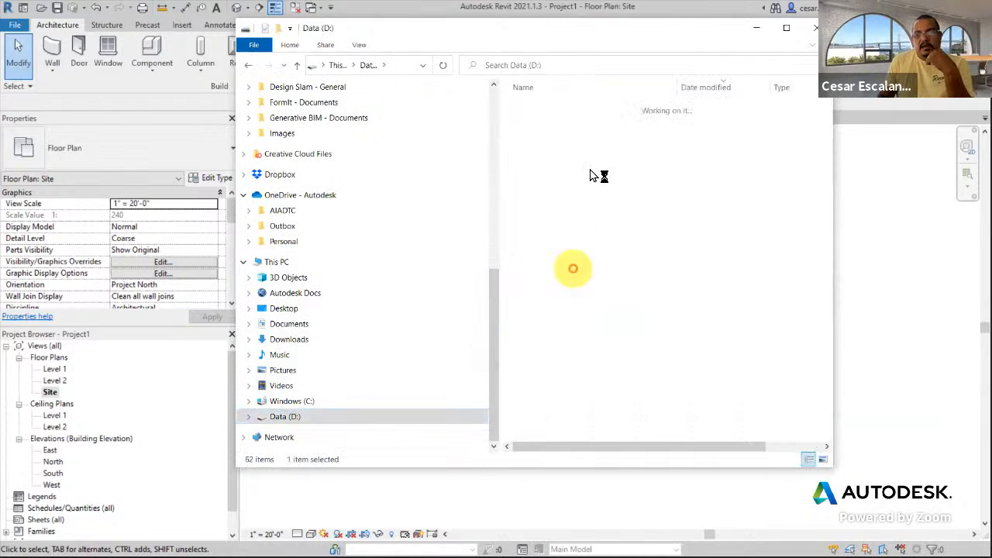
double_click(565, 330)
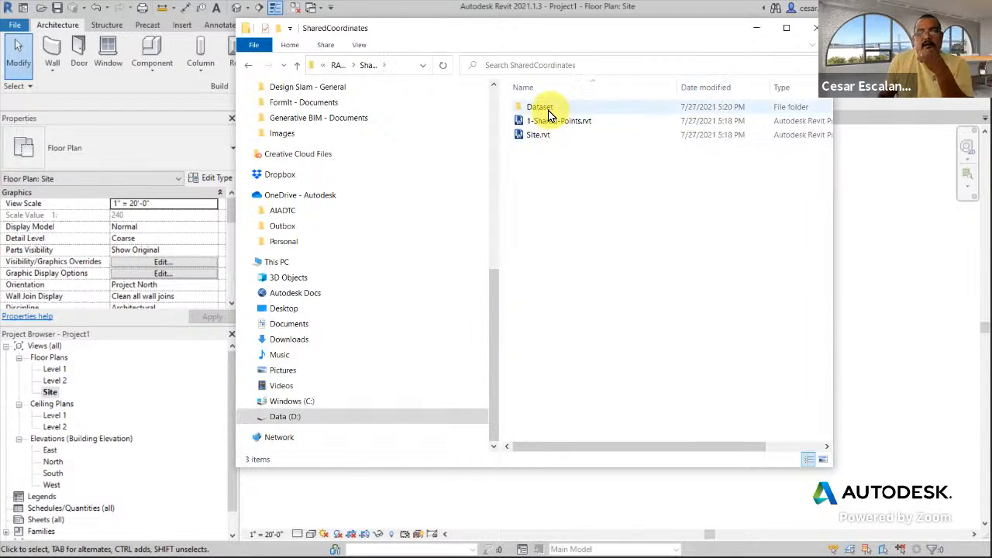
double_click(543, 109)
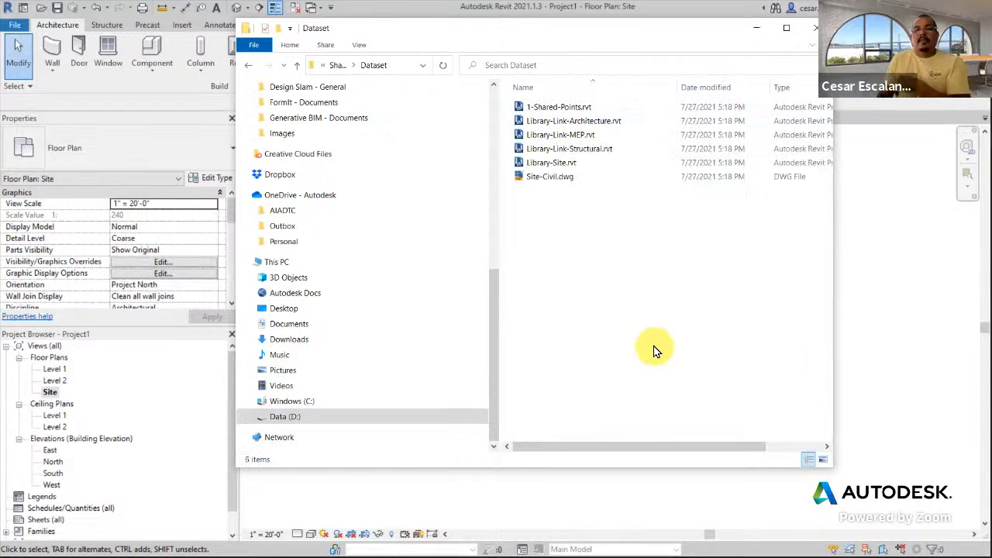
Review Site-Civil.dwg and the Library-Link architecture, MEP and structural files in the Dataset folder, then close File Explorer
click(565, 177)
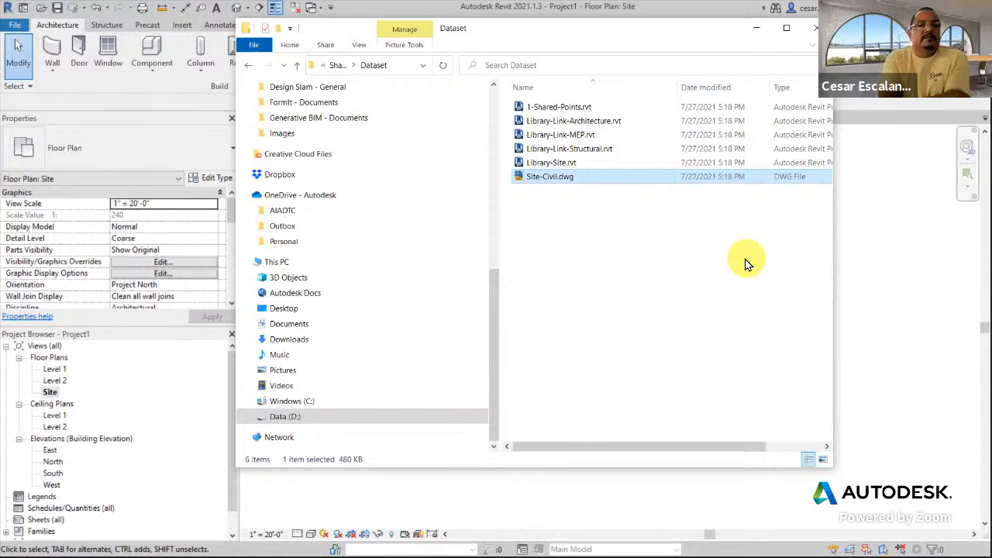
click(594, 134)
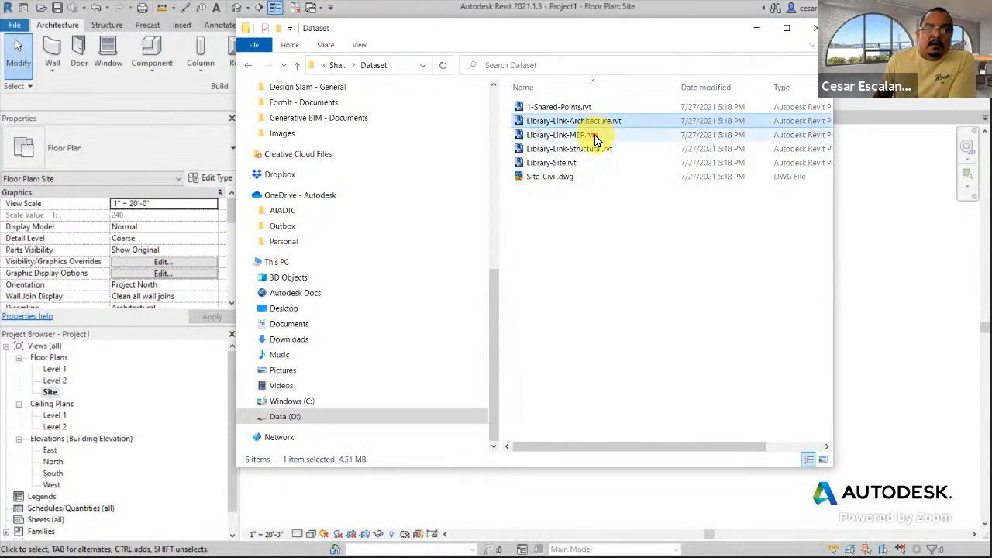
click(598, 149)
click(602, 123)
click(595, 137)
click(598, 150)
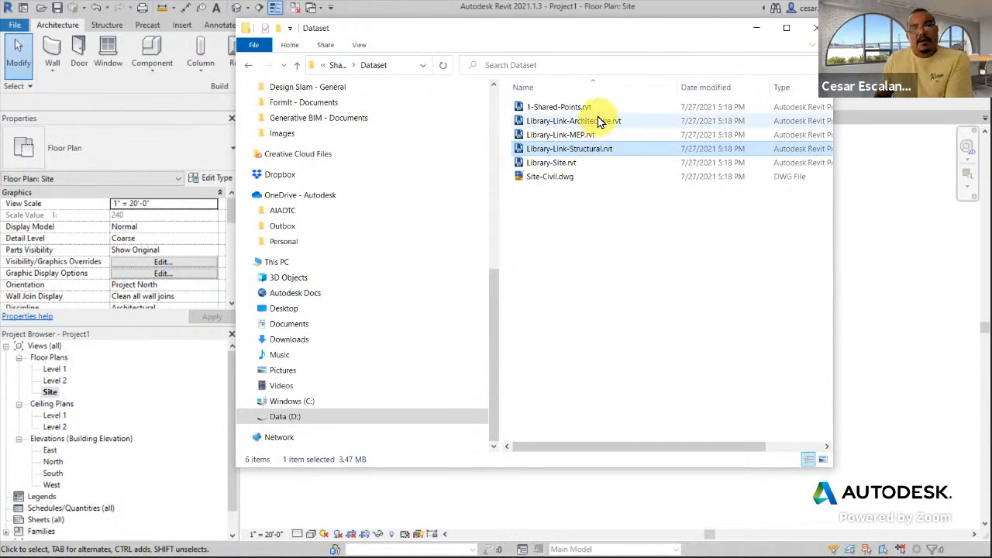
mouse_move(600, 123)
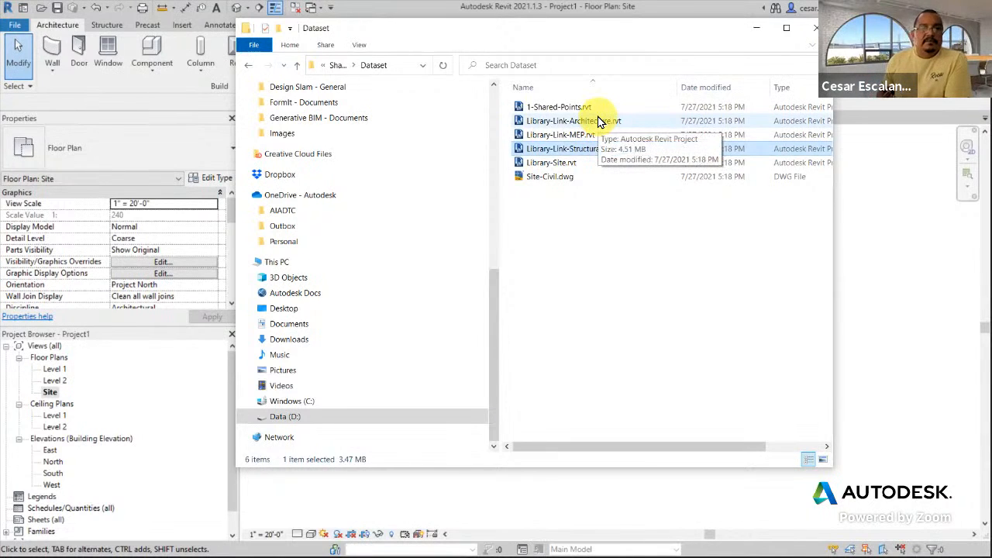
click(811, 29)
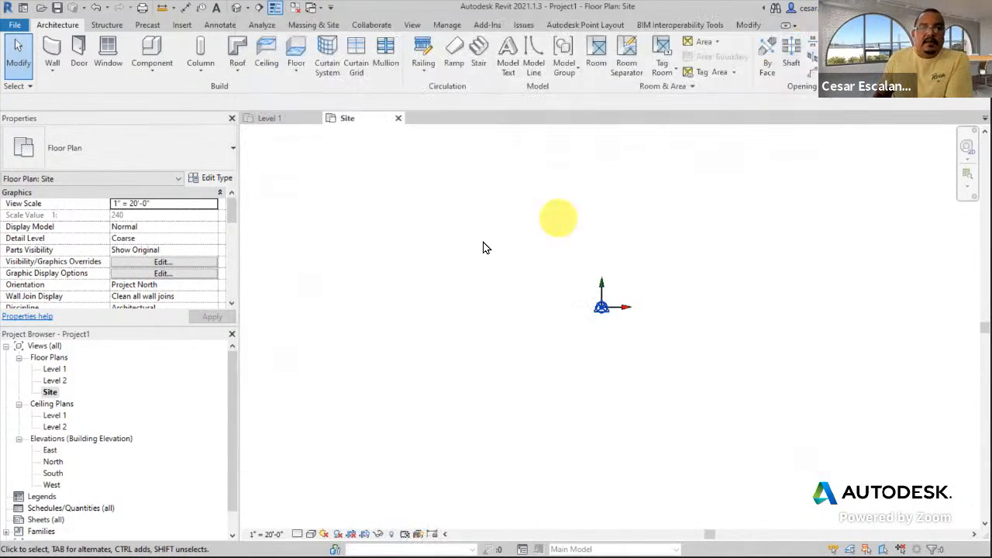
Save the project as Site-Coordinates in the RAC_Summer2021 folder on the Data (D:) drive
click(21, 29)
click(582, 293)
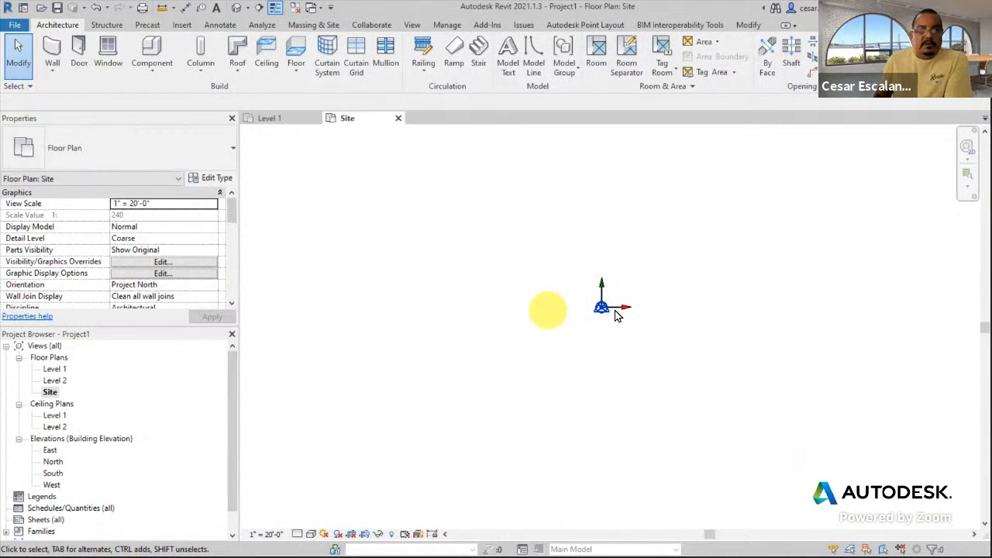
click(15, 25)
click(39, 176)
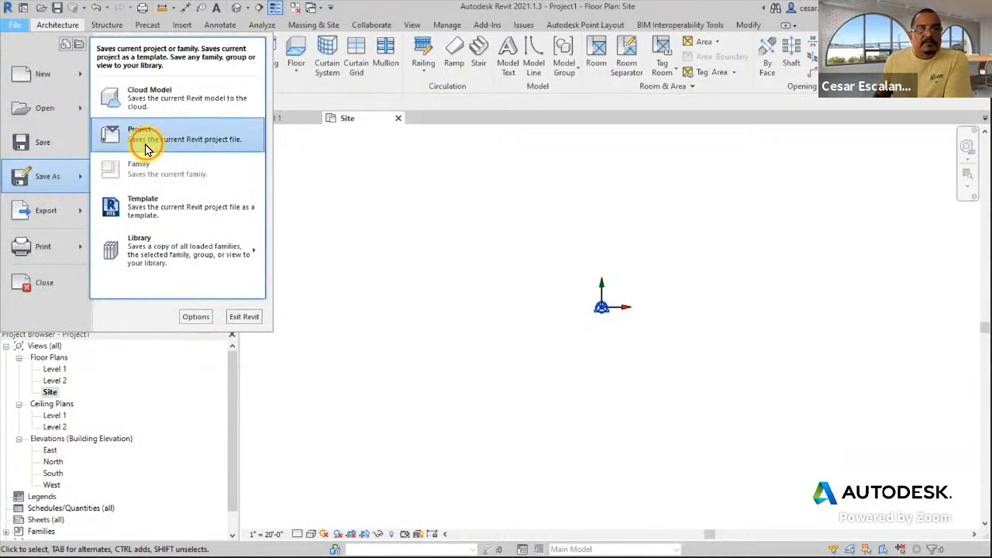
click(142, 147)
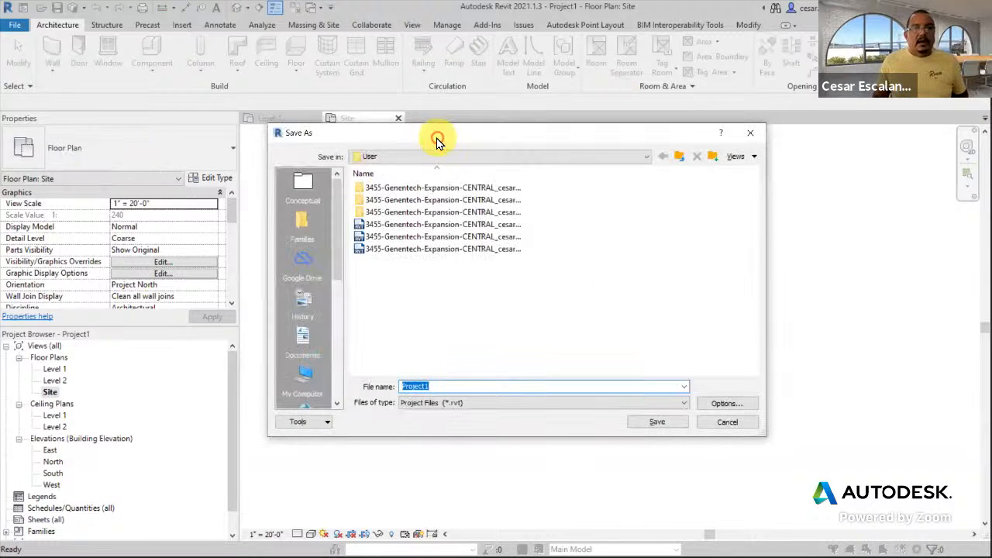
click(434, 158)
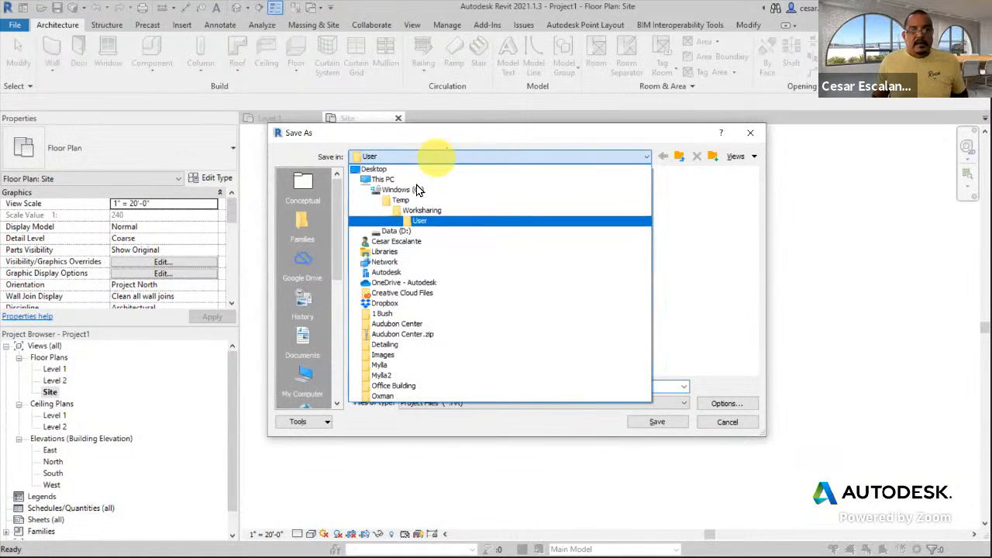
click(394, 231)
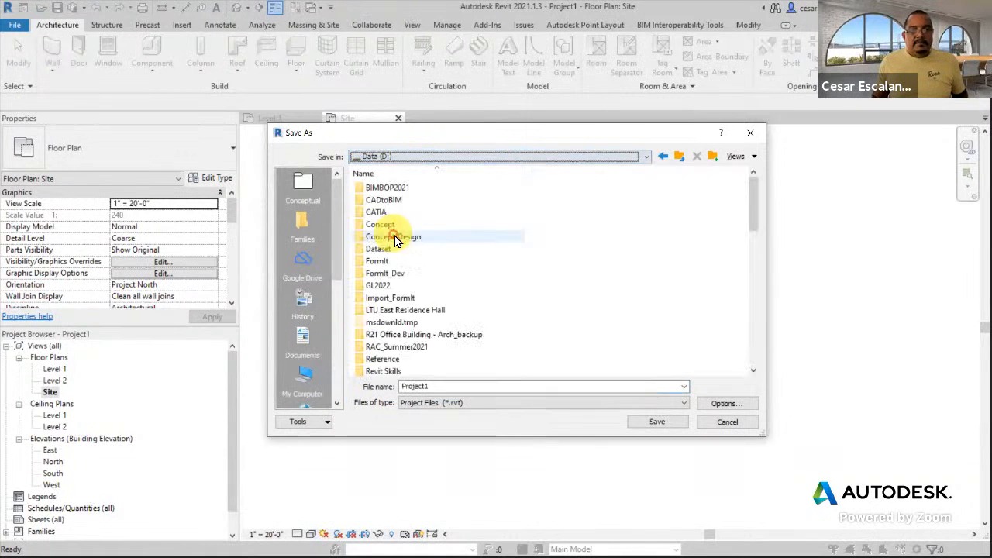
double_click(409, 347)
double_click(419, 386)
text(Site-Coordinates)
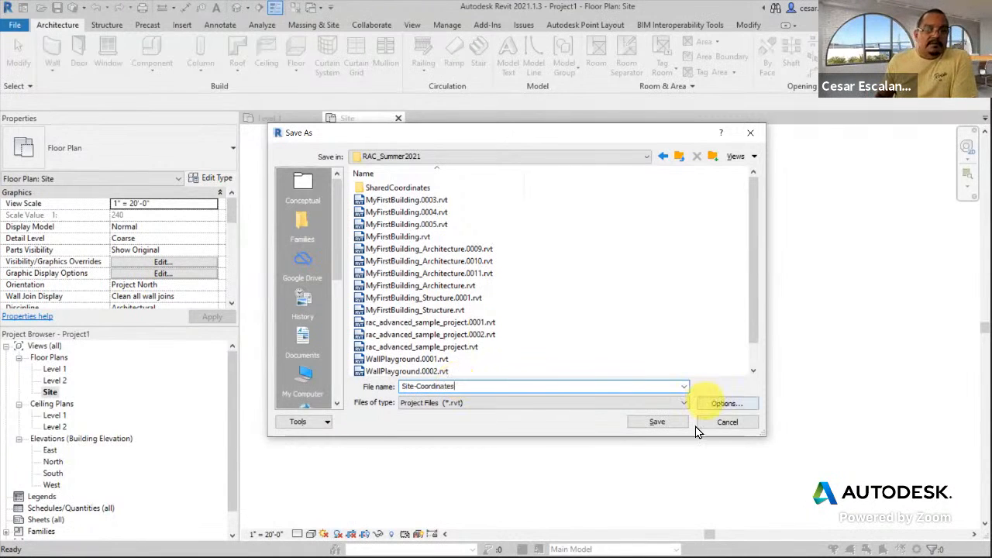
click(672, 428)
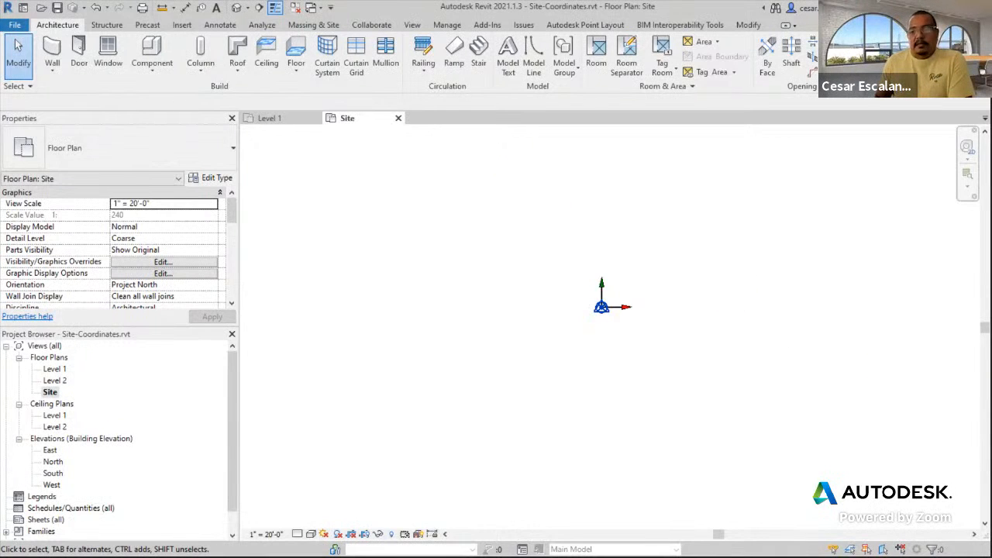
key(super+e)
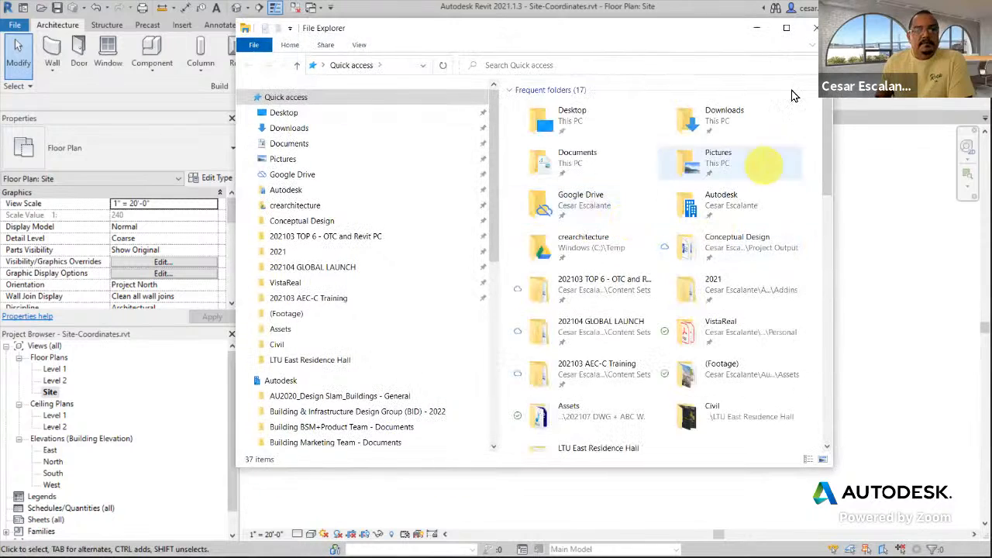
click(815, 28)
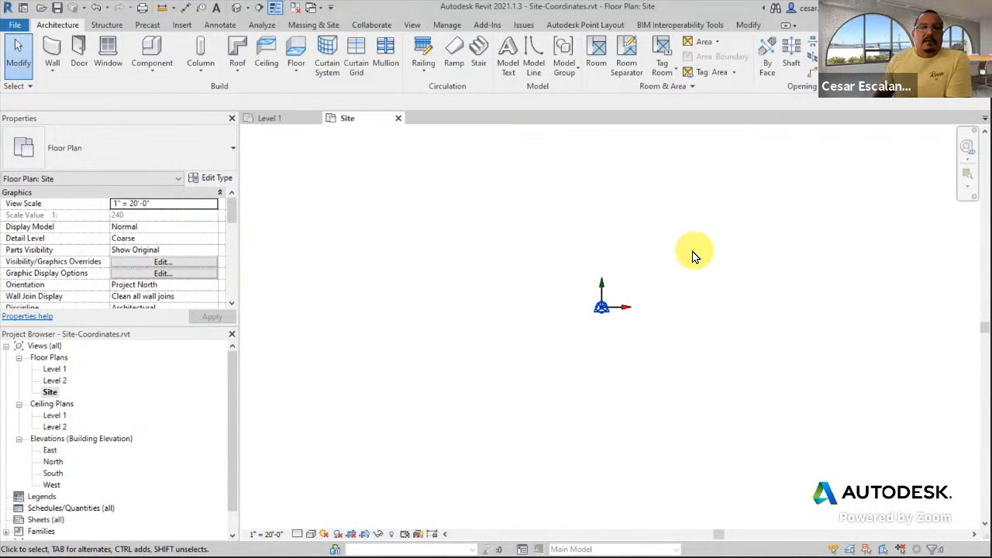
Start a CAD import and choose Site-Civil.dwg from the SharedCoordinates > Dataset folder
middle_drag(705, 232, 694, 312)
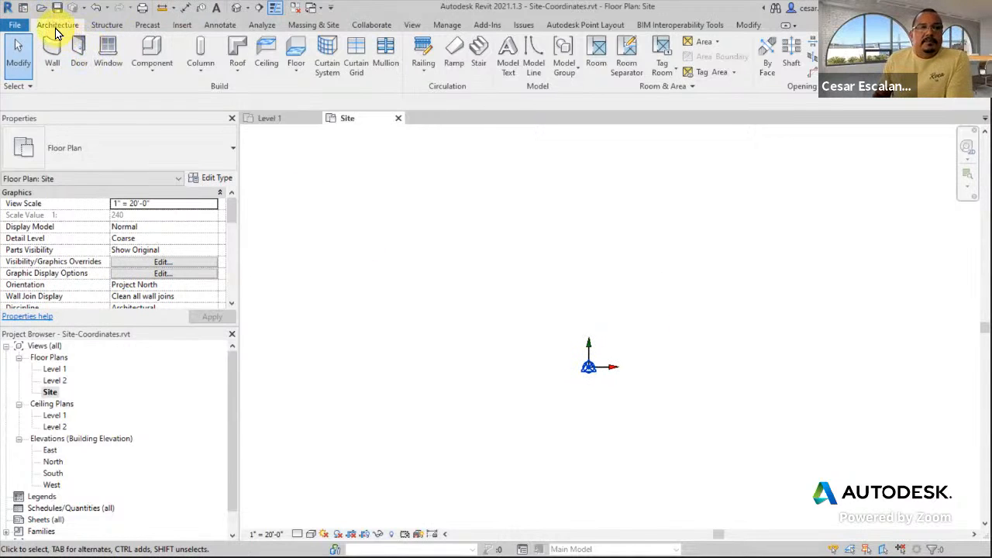
click(183, 25)
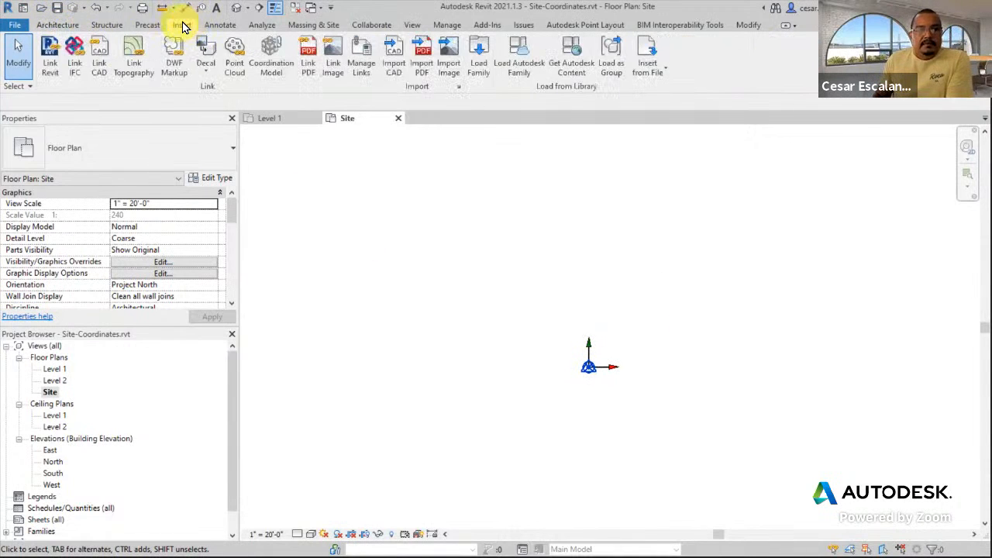
click(398, 68)
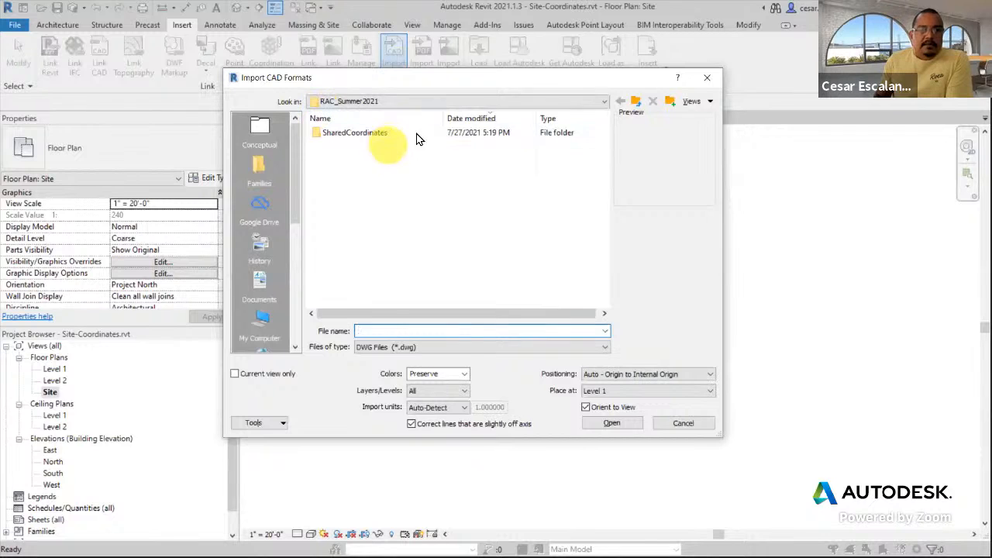
double_click(384, 133)
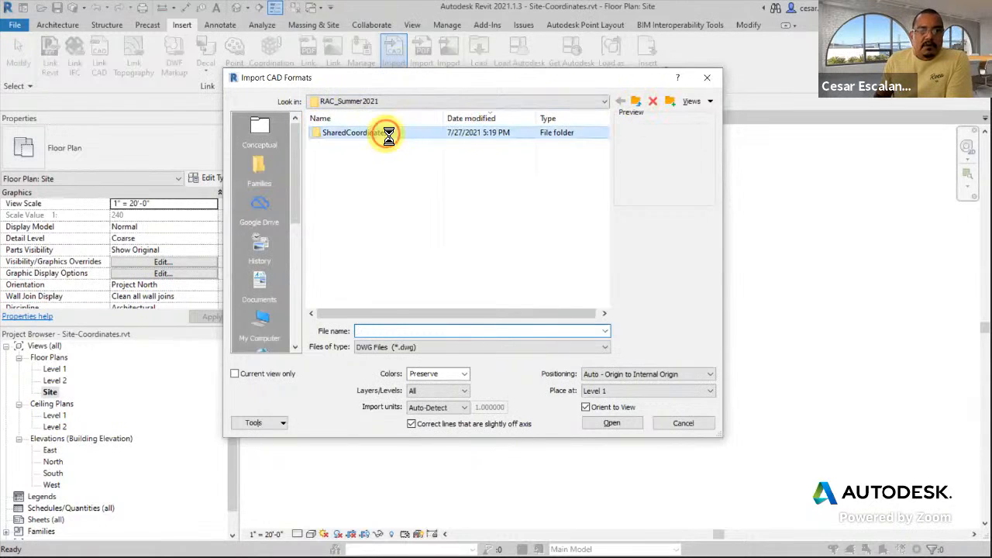
double_click(326, 136)
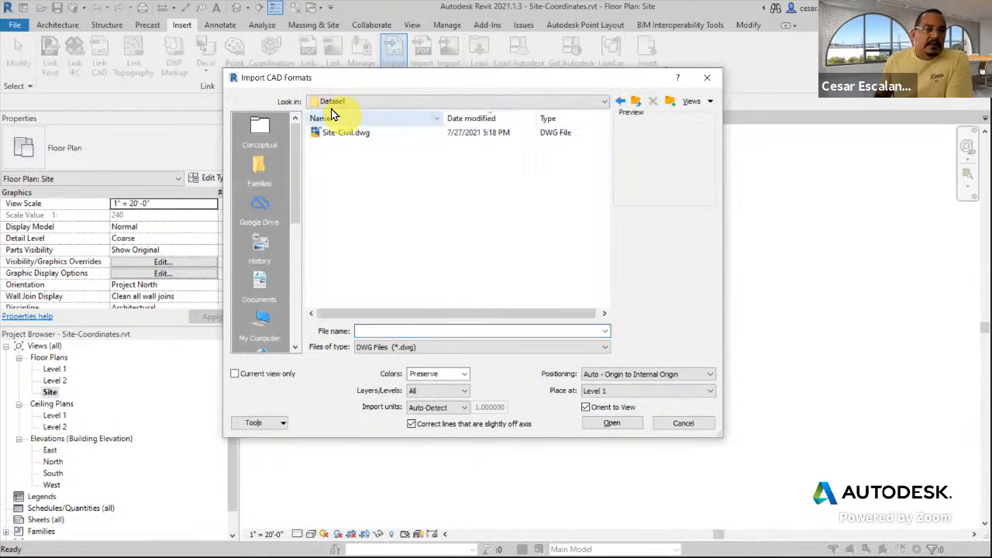
click(349, 133)
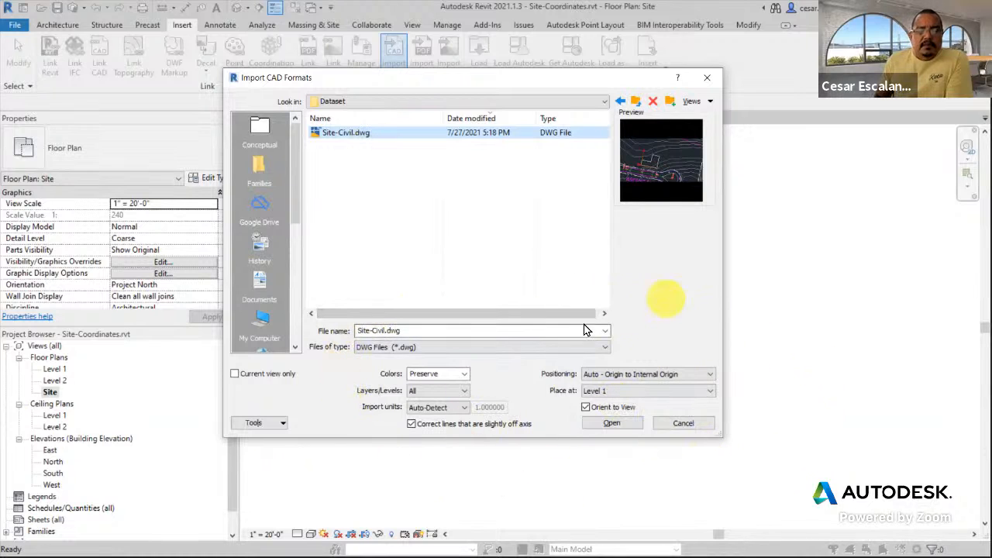
Set the import colors to Black and White, keeping all layers and auto-detected import units
click(465, 375)
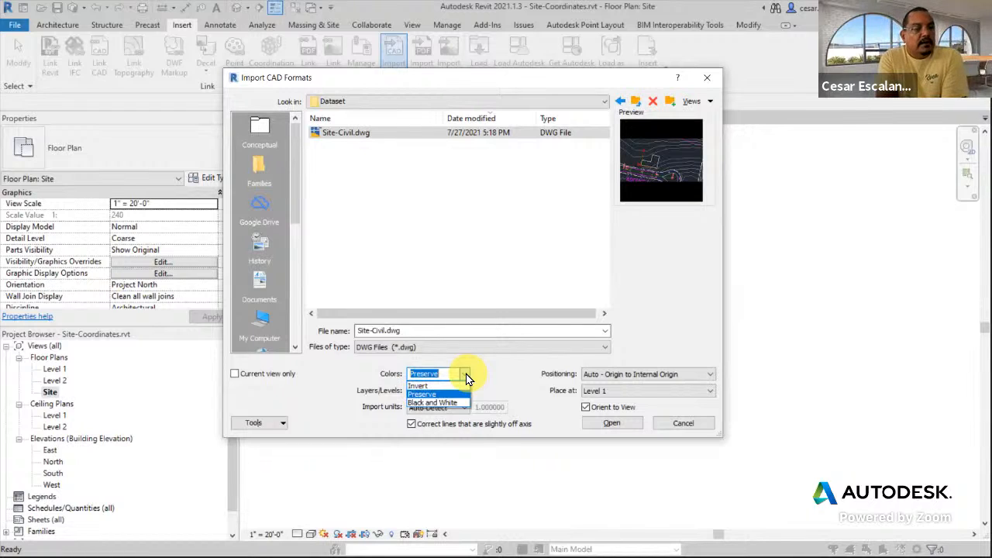
click(441, 404)
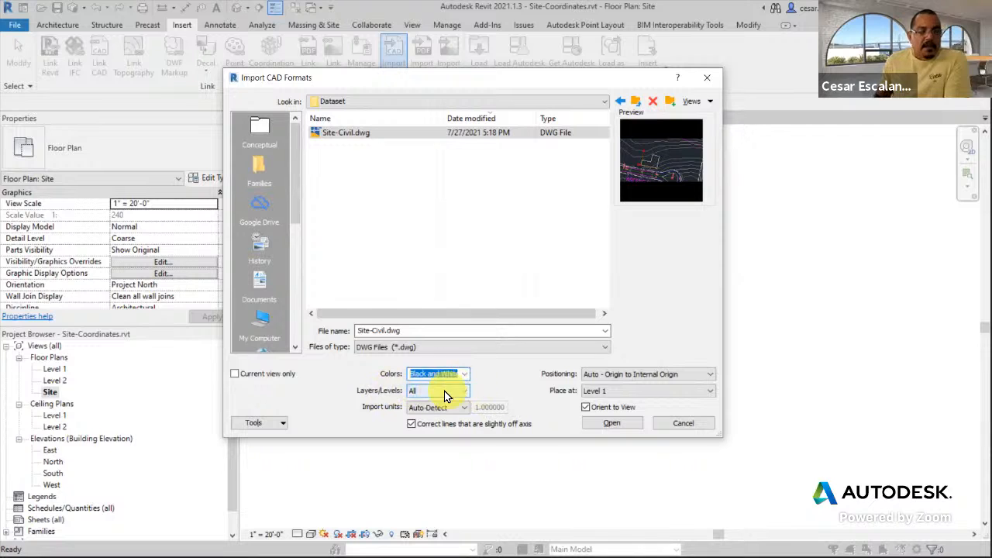
click(464, 389)
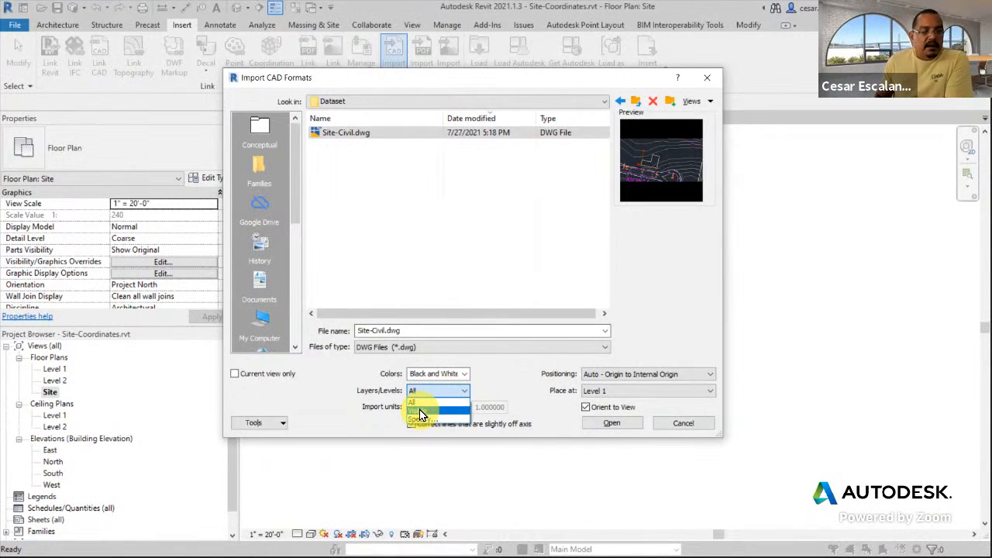
click(458, 388)
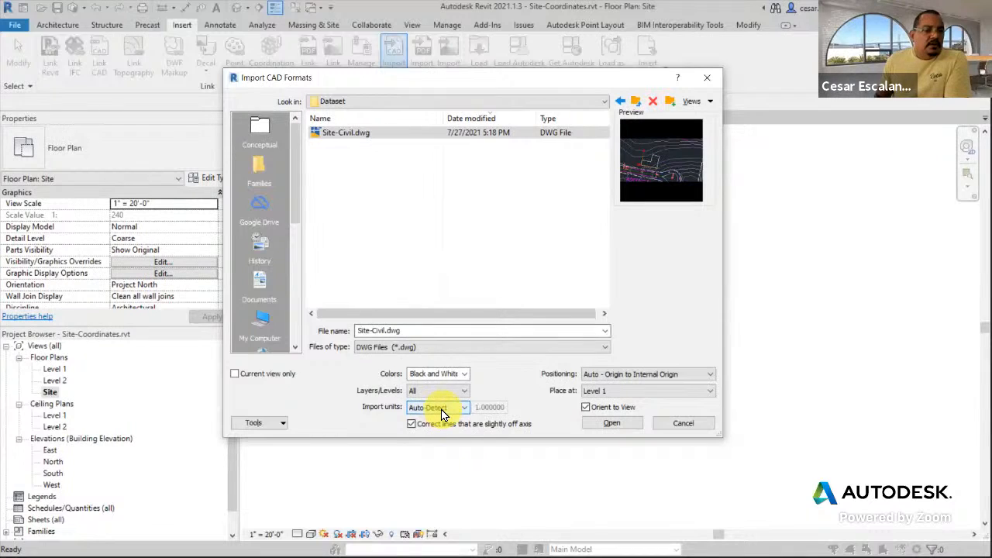
click(441, 409)
click(441, 410)
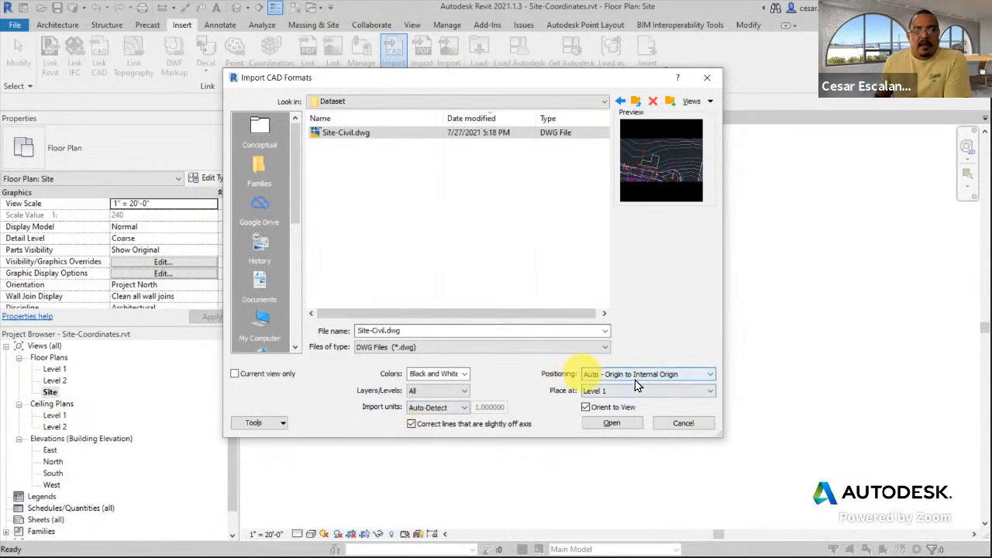
Import the drawing Auto - Center to Center at Level 1, with Orient to View and the off-axis line correction turned off
click(662, 375)
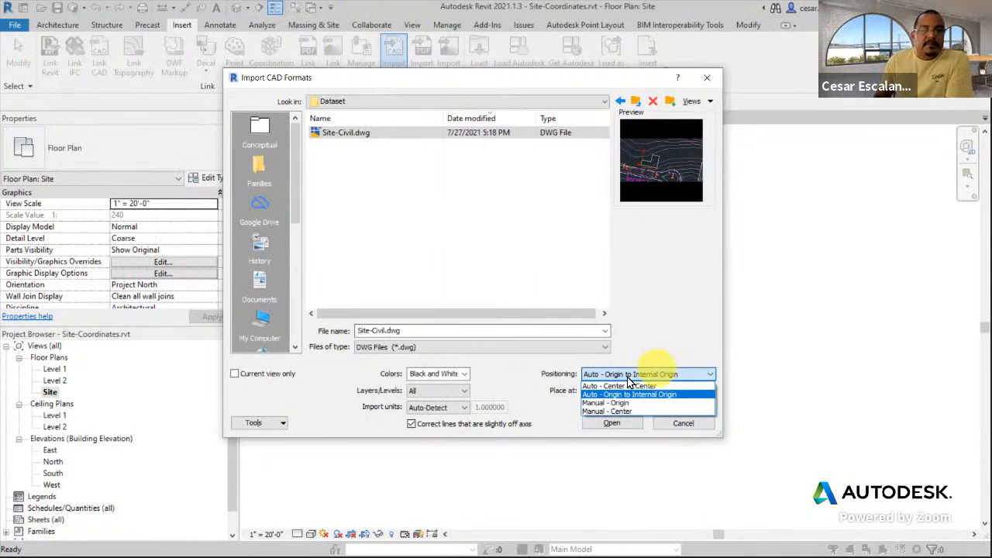
click(658, 385)
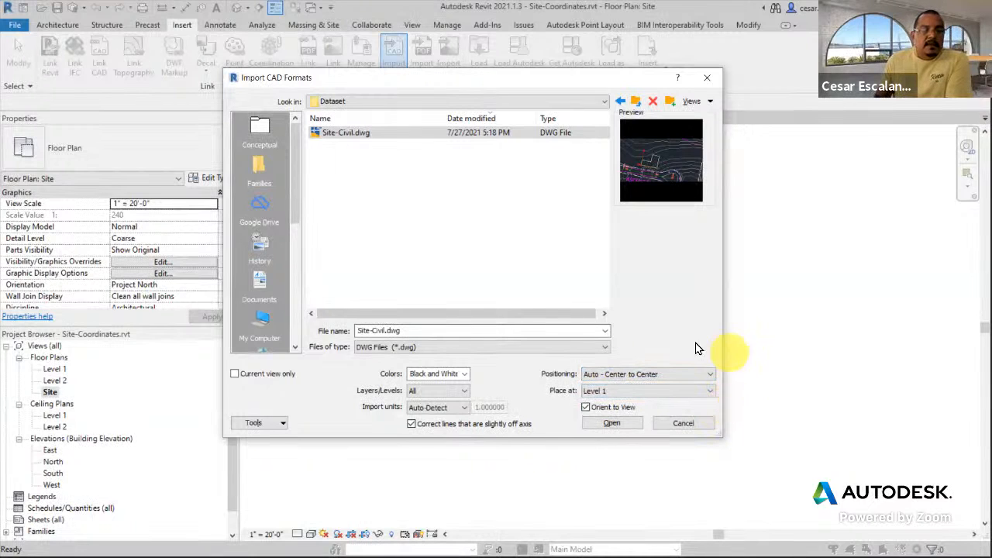
click(587, 409)
click(412, 424)
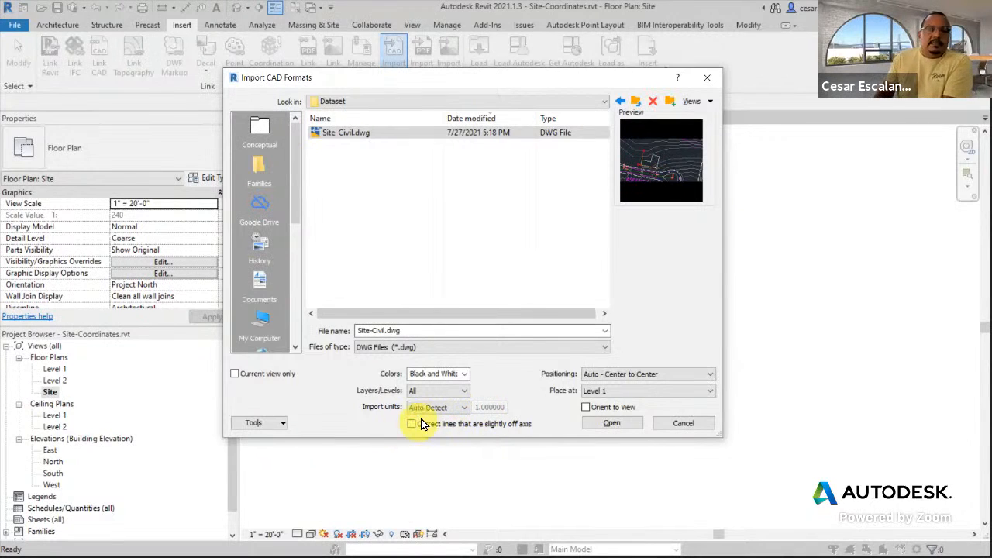
click(603, 393)
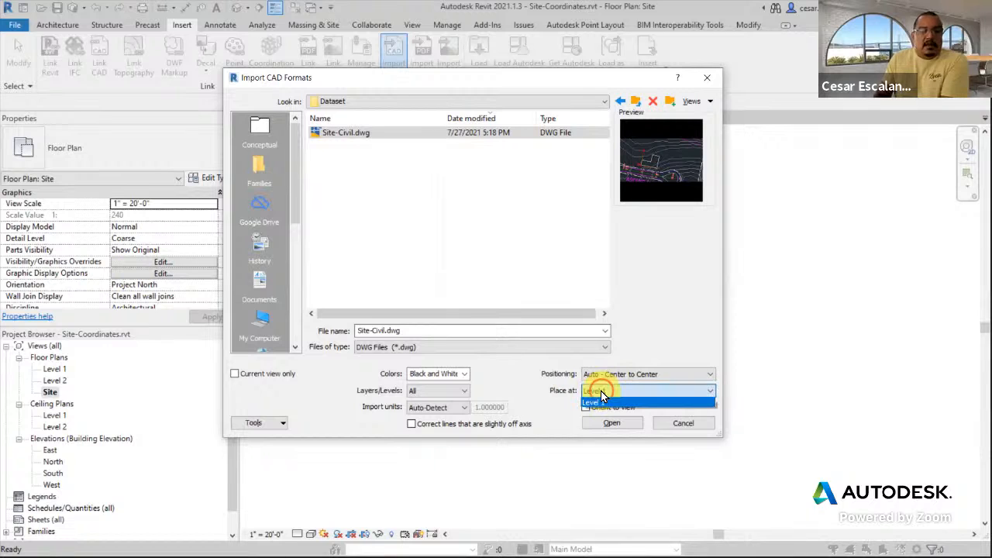
click(606, 401)
click(613, 423)
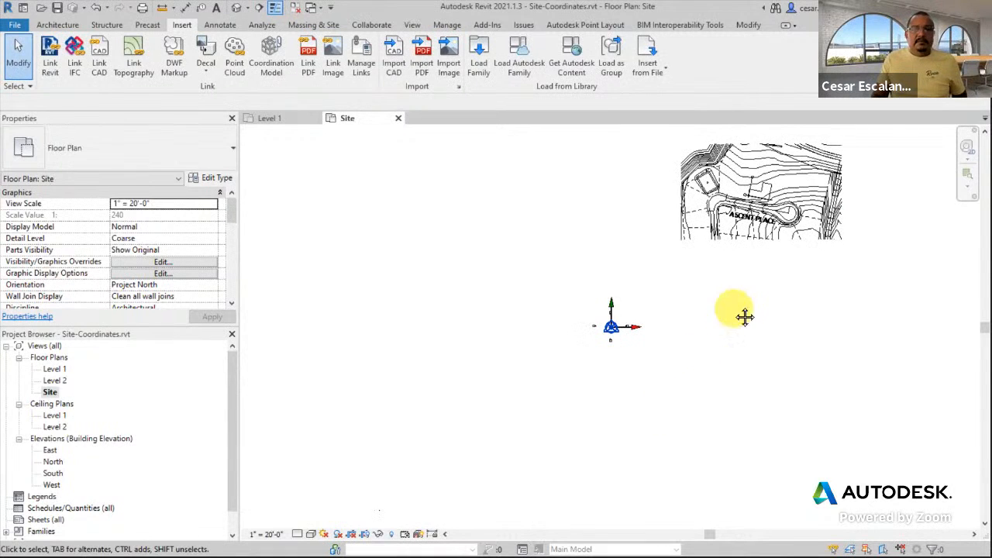
Check the imported site drawing's placement relative to the project origin, then save the project
middle_drag(732, 318, 630, 405)
click(643, 296)
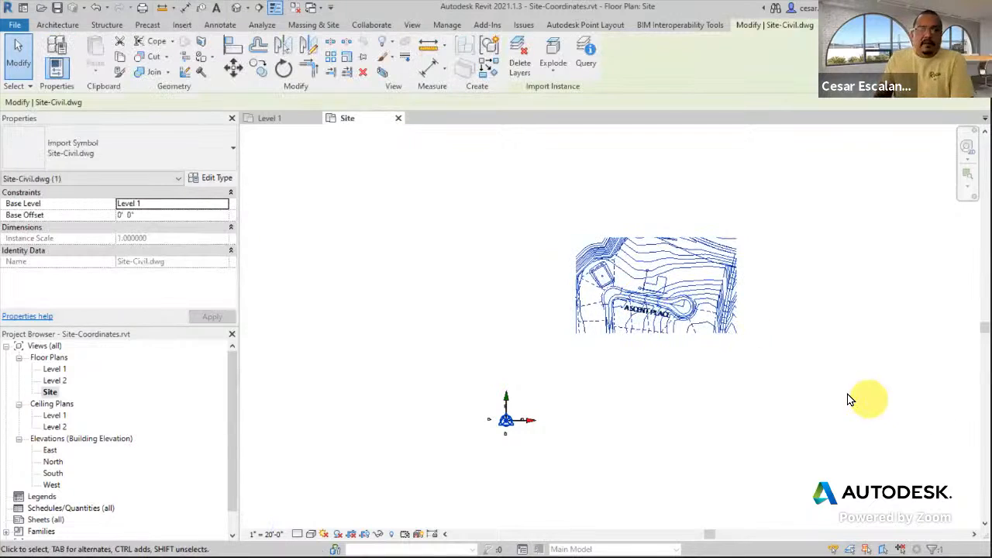
mouse_move(747, 243)
middle_down()
mouse_move(755, 195)
mouse_move(744, 323)
mouse_move(722, 317)
middle_up()
scroll(722, 317, up, 3)
click(795, 304)
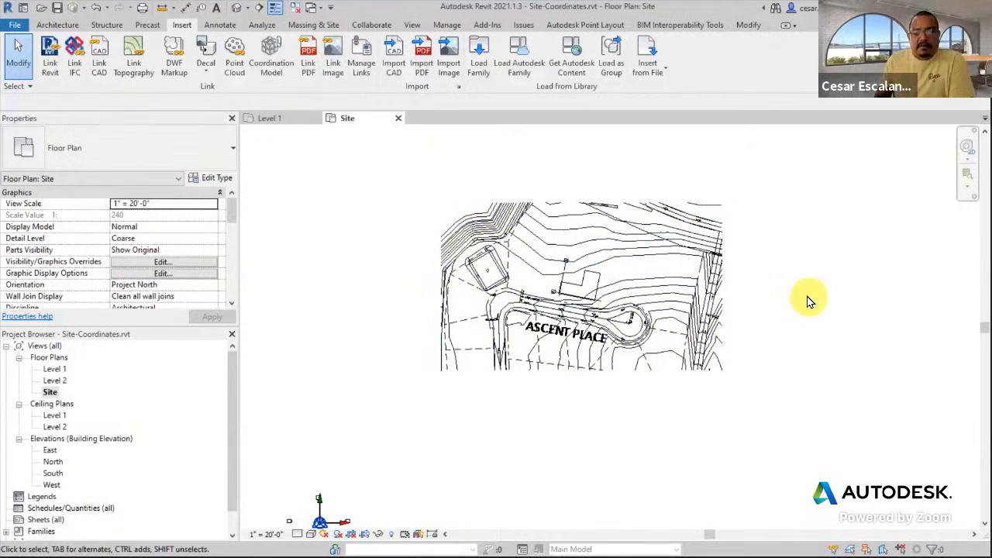
middle_drag(818, 305, 869, 302)
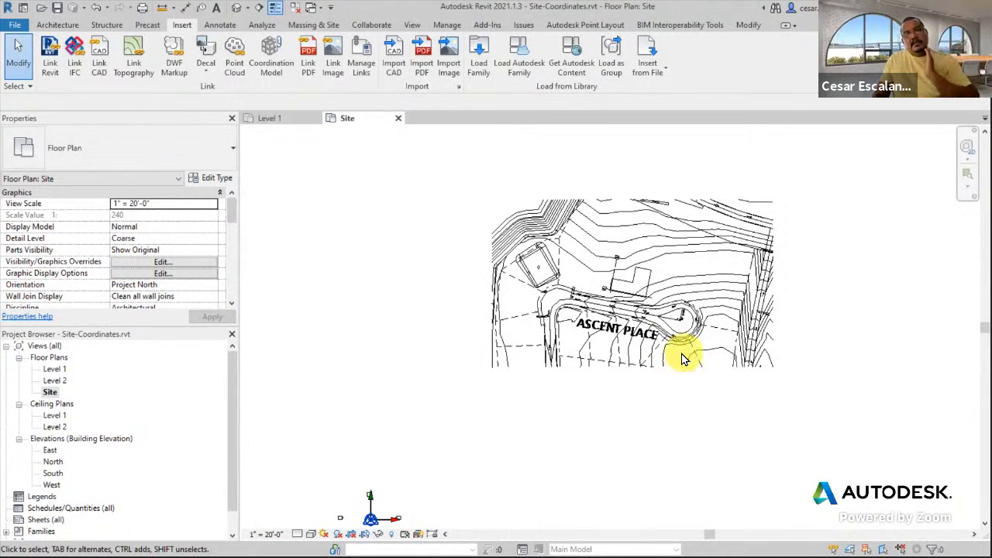
click(18, 26)
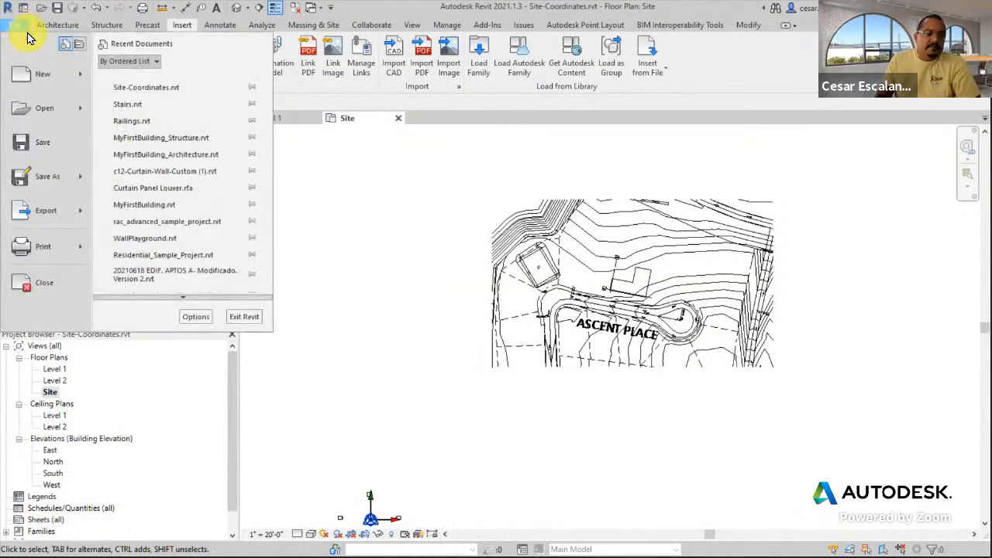
click(42, 142)
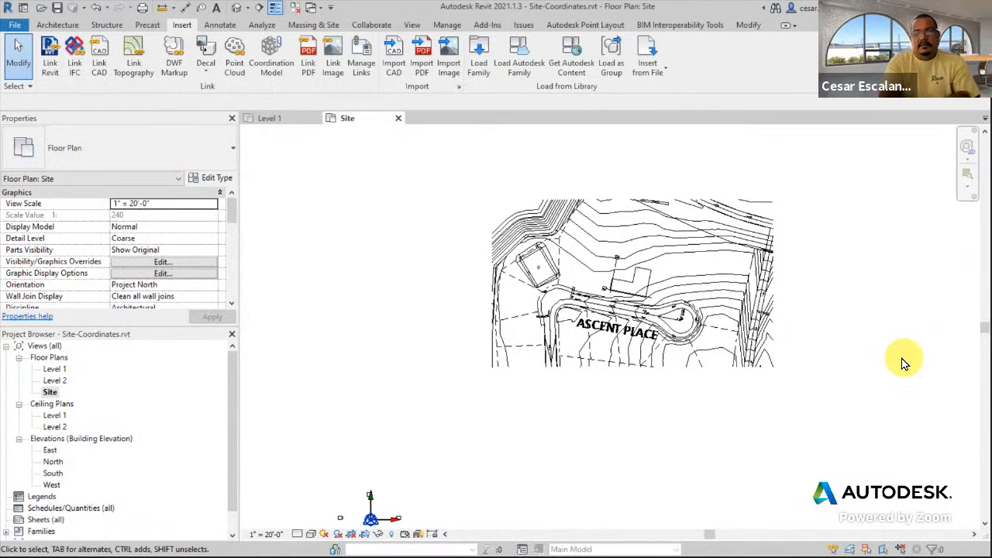
Examine the L-shaped building footprint and grid lines 1 and A above Ascent Place in the imported drawing
scroll(638, 287, up, 8)
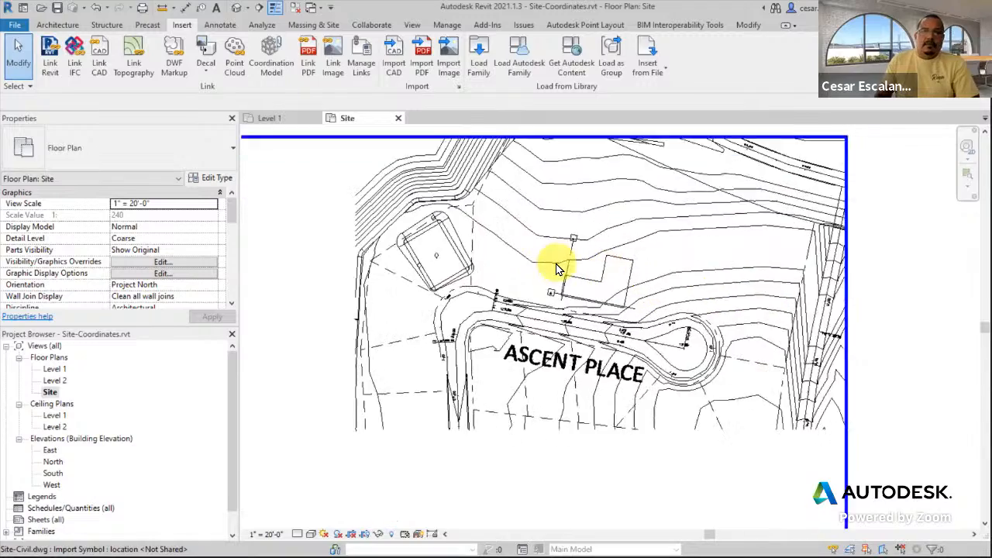
scroll(697, 431, down, 5)
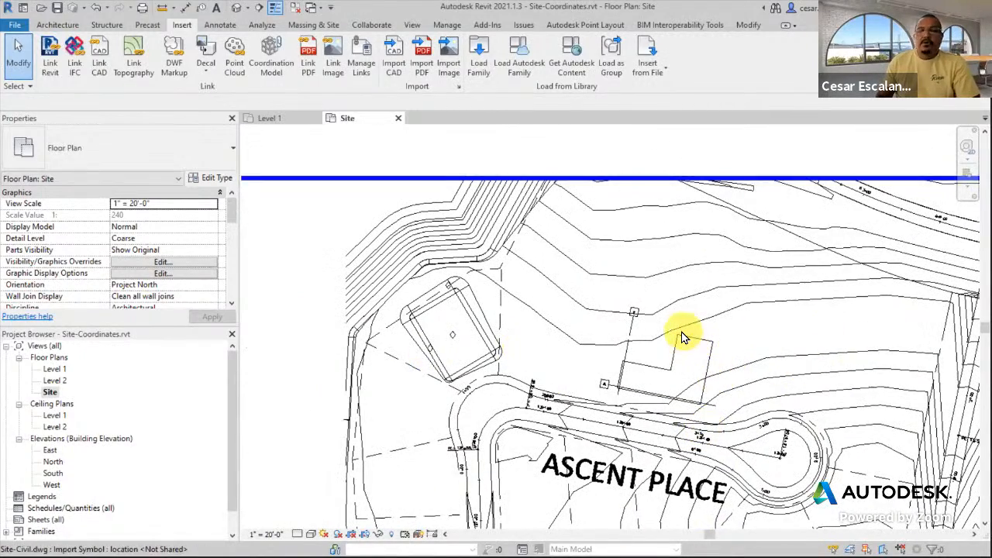
scroll(688, 335, up, 3)
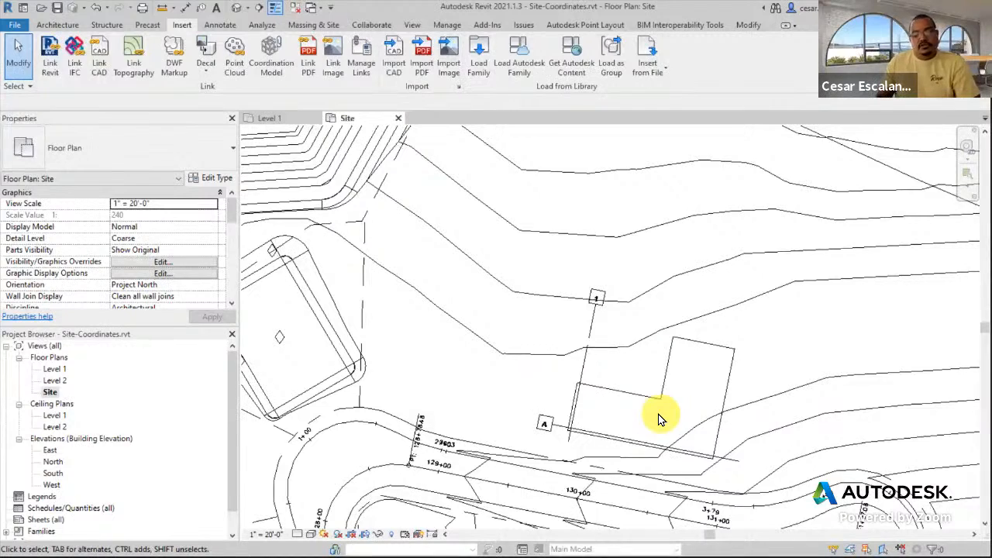
scroll(596, 428, up, 2)
middle_drag(632, 405, 498, 365)
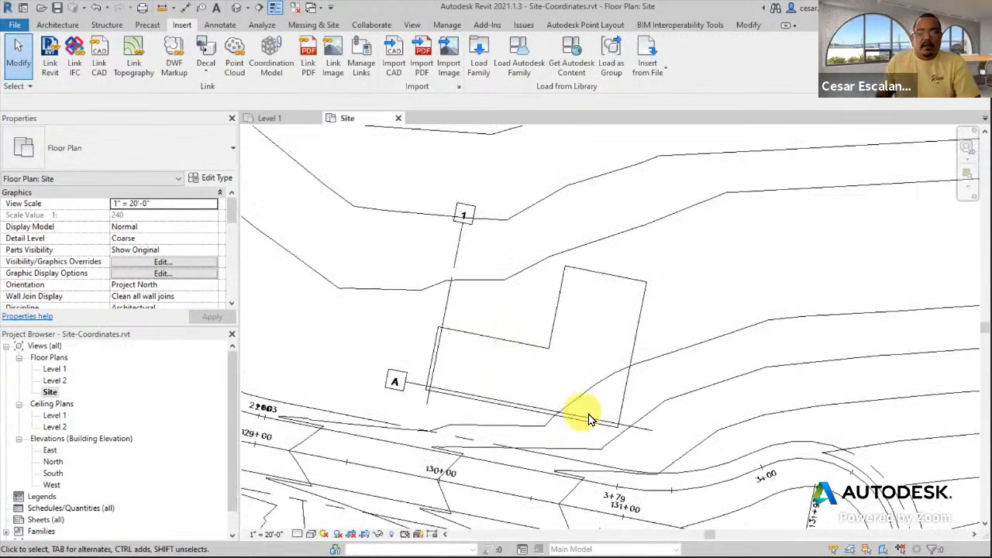
scroll(587, 416, down, 1)
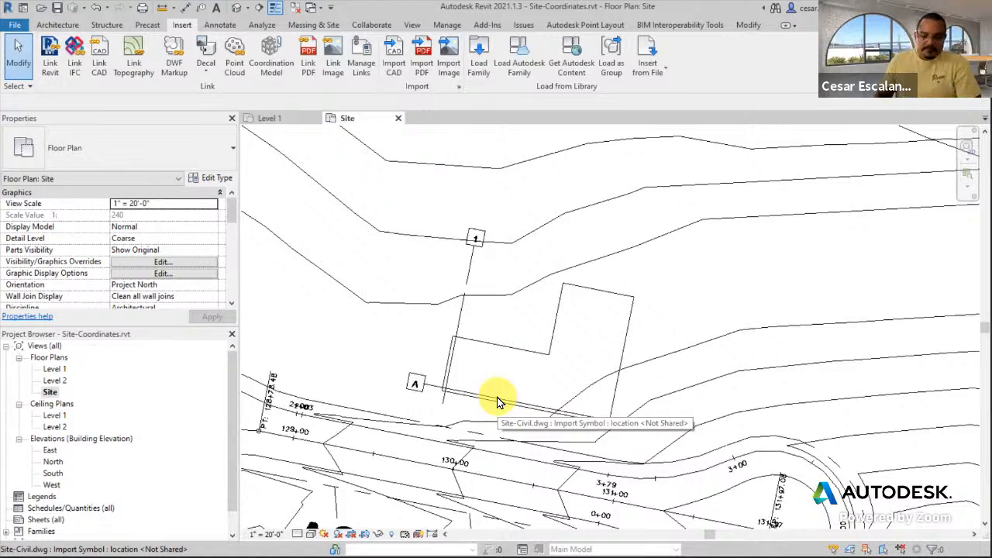
scroll(474, 381, up, 2)
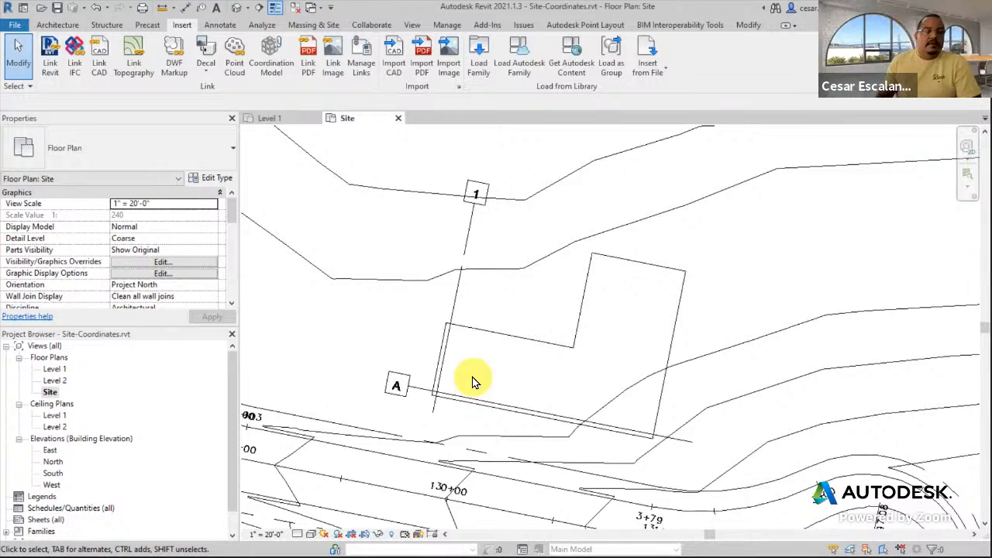
scroll(504, 345, down, 2)
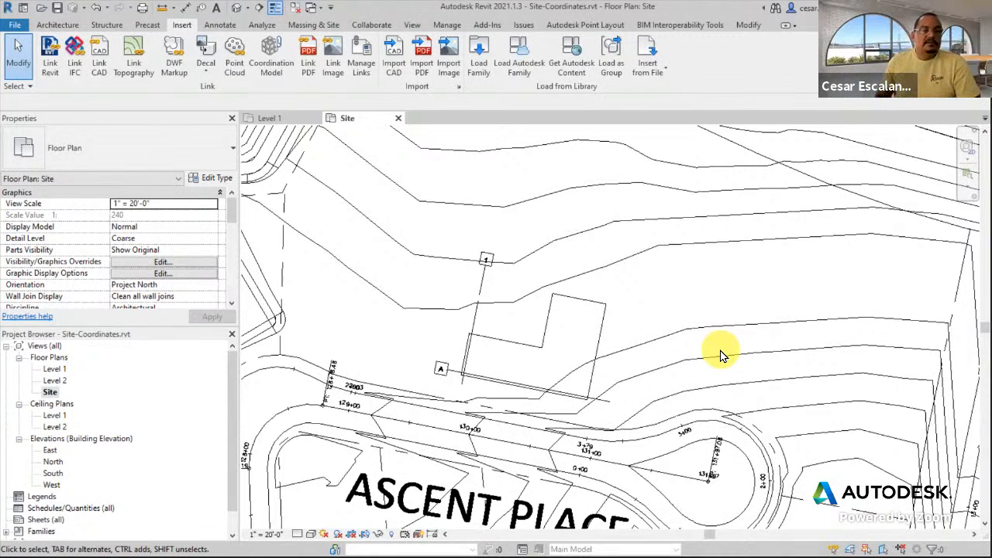
scroll(709, 272, down, 2)
middle_drag(709, 272, 735, 317)
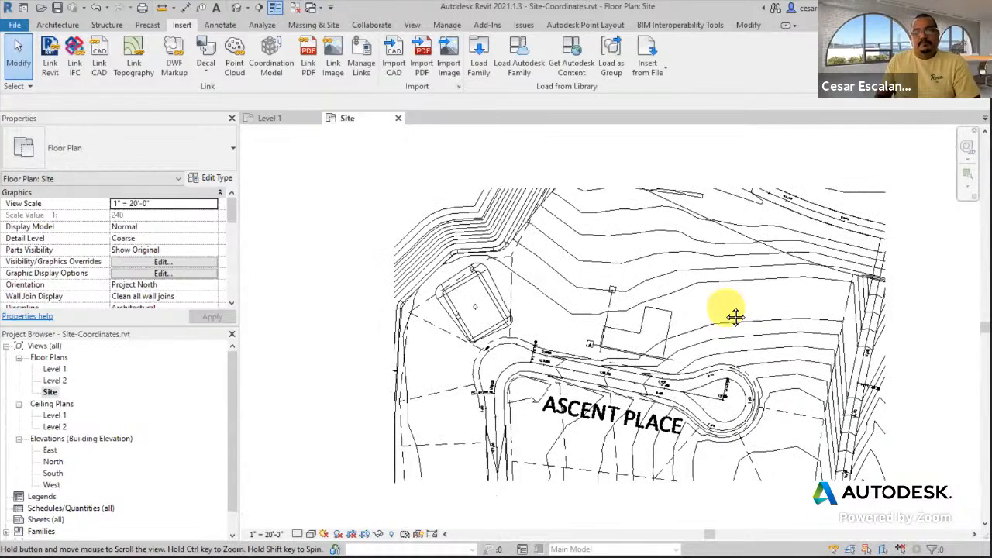
scroll(697, 352, up, 2)
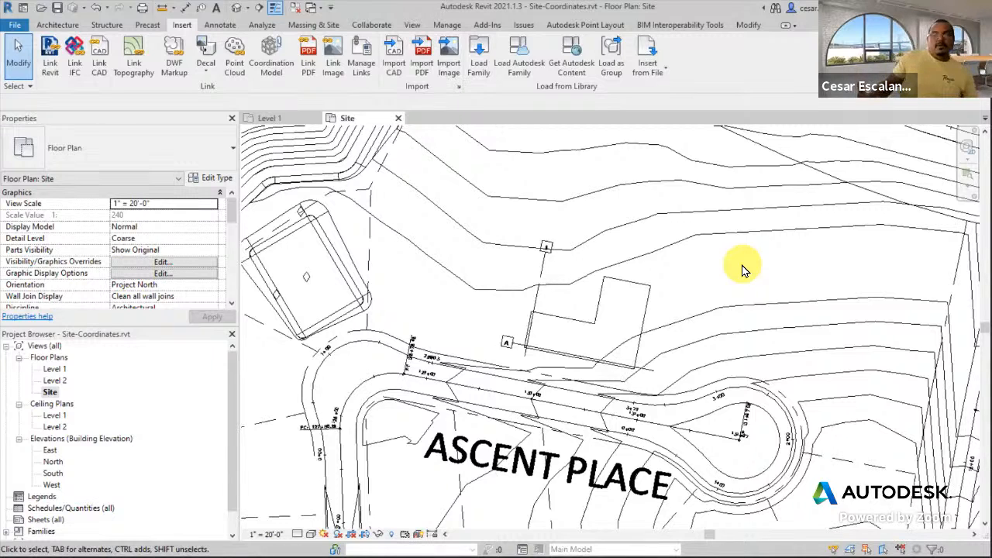
middle_drag(651, 267, 687, 184)
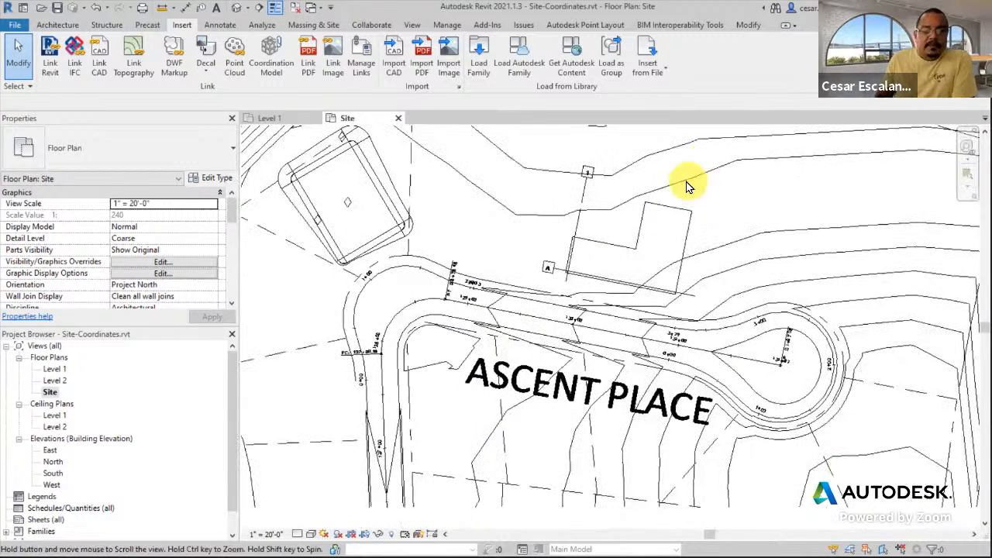
Select the imported Site-Civil.dwg and look over its contours, lots and cul-de-sac around the building footprint
click(729, 245)
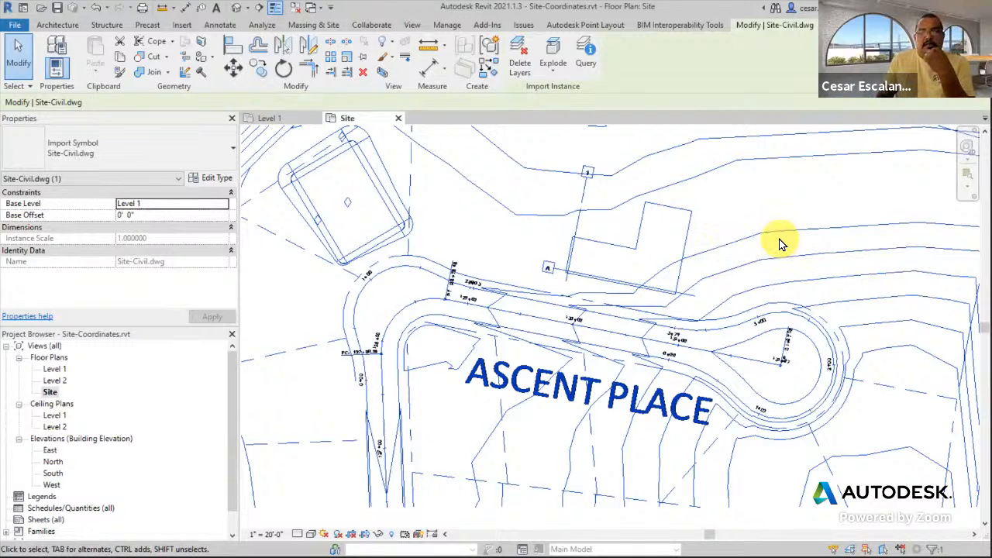
middle_drag(781, 245, 658, 231)
middle_drag(781, 233, 780, 268)
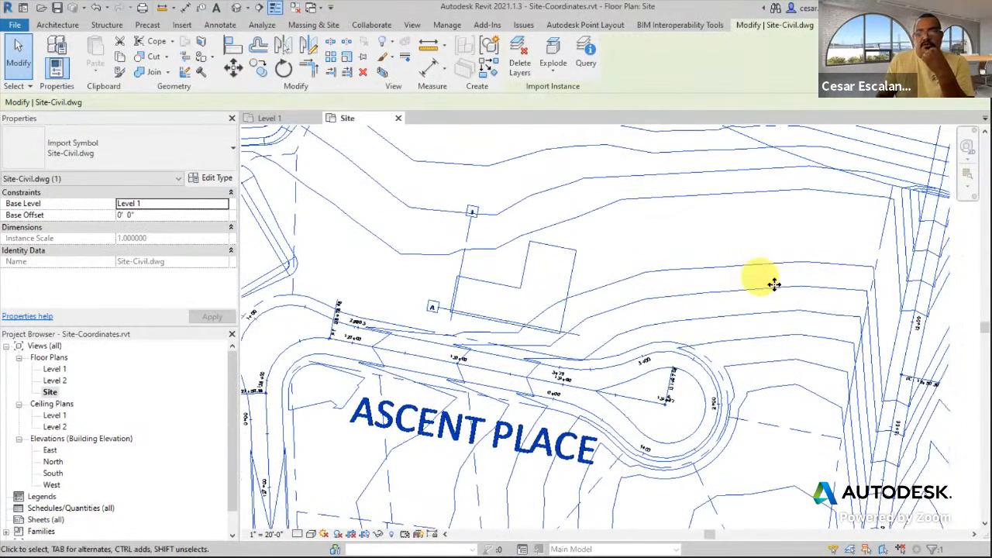
middle_drag(783, 285, 822, 288)
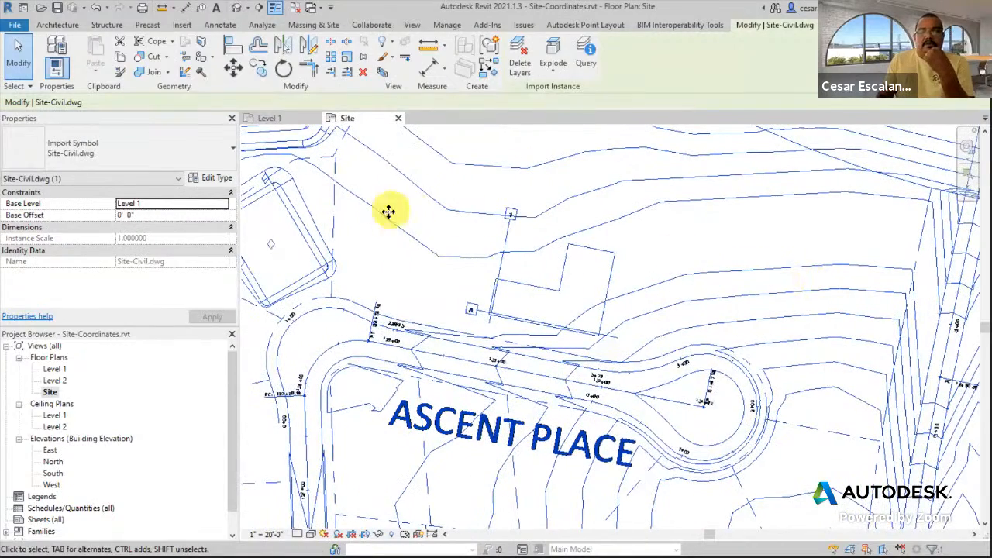
scroll(705, 298, down, 2)
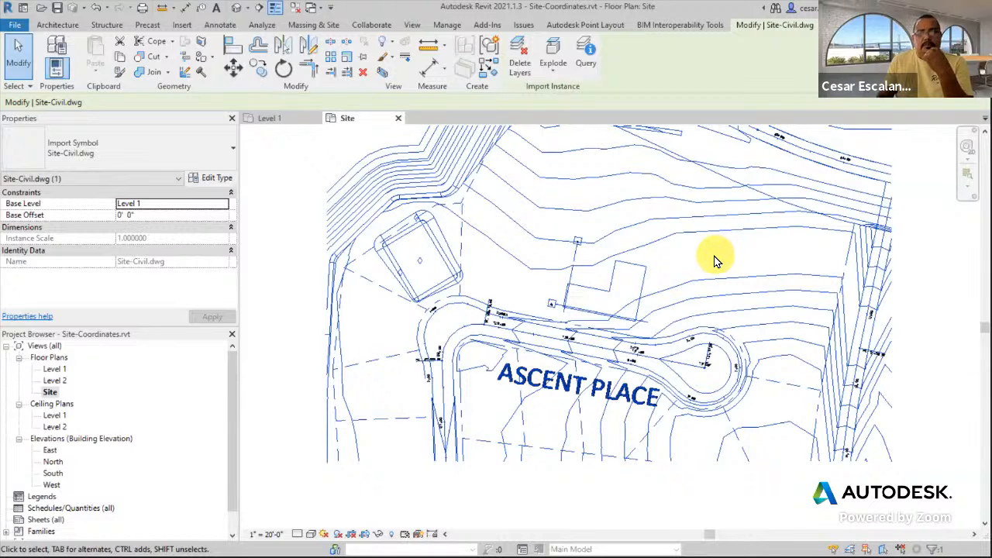
Try to annotate the imported contours with the Spot Coordinate and Spot Elevation tools
scroll(672, 252, up, 2)
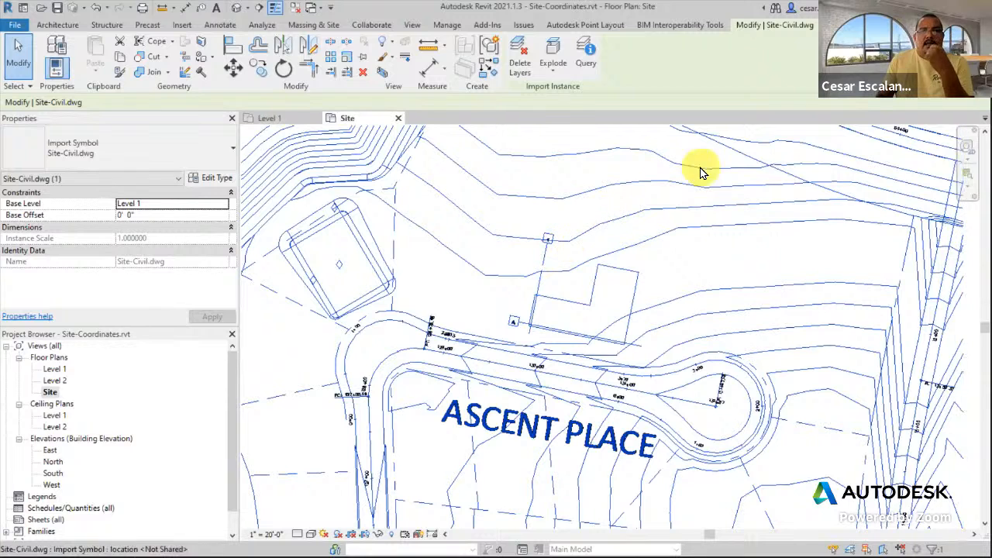
click(230, 26)
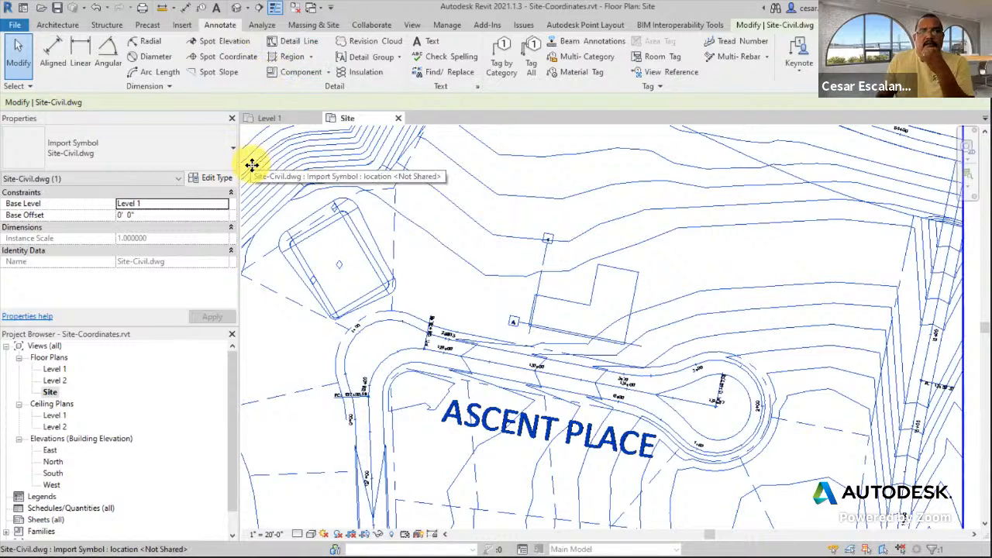
click(245, 59)
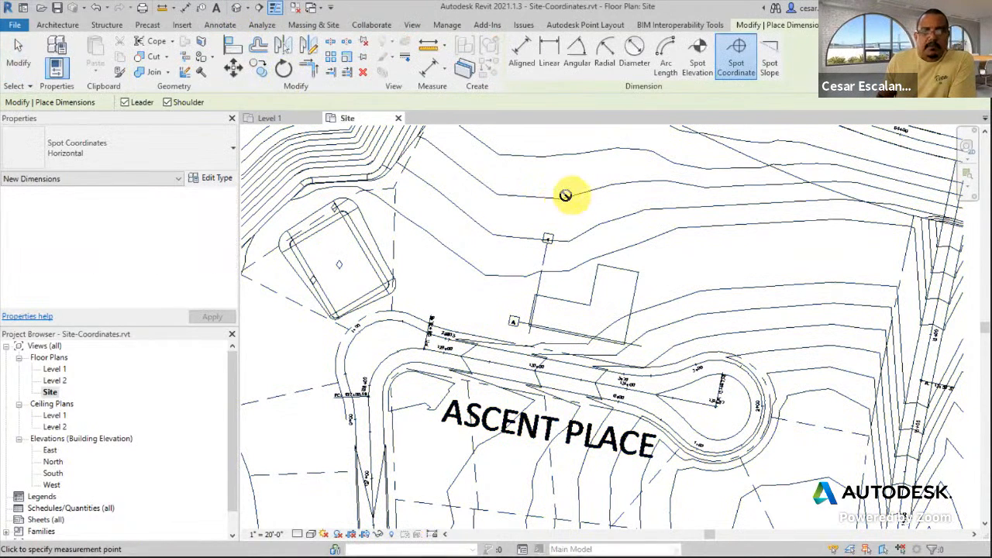
click(262, 29)
click(223, 26)
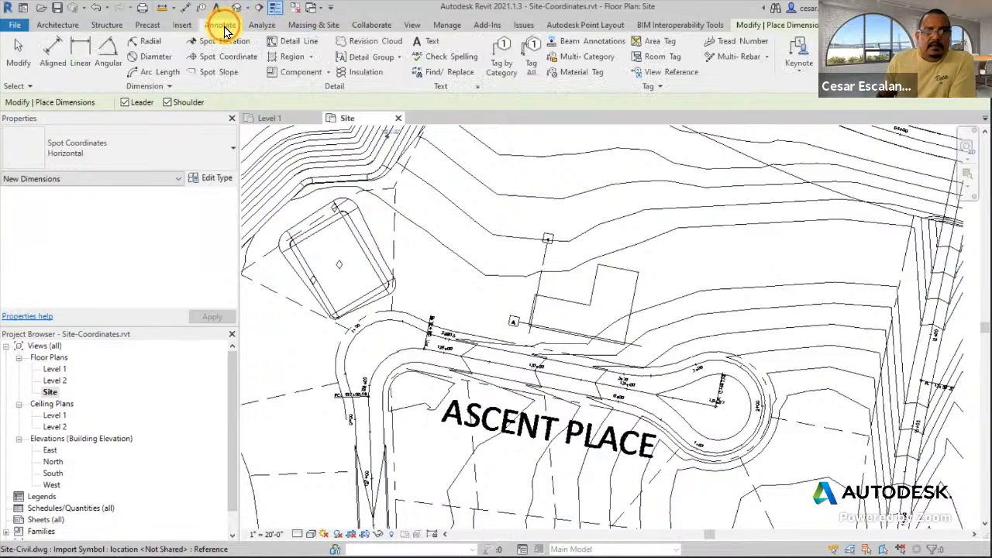
click(241, 45)
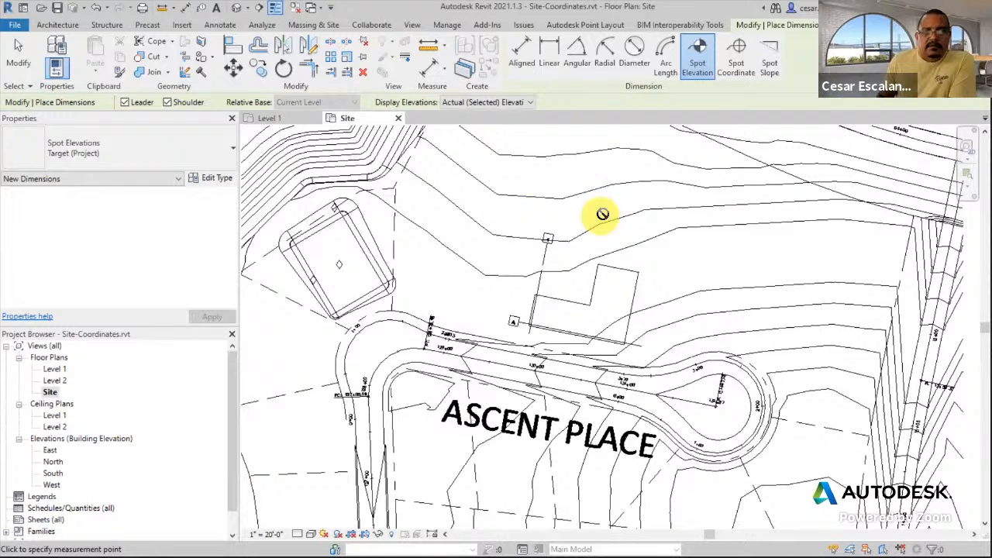
click(737, 56)
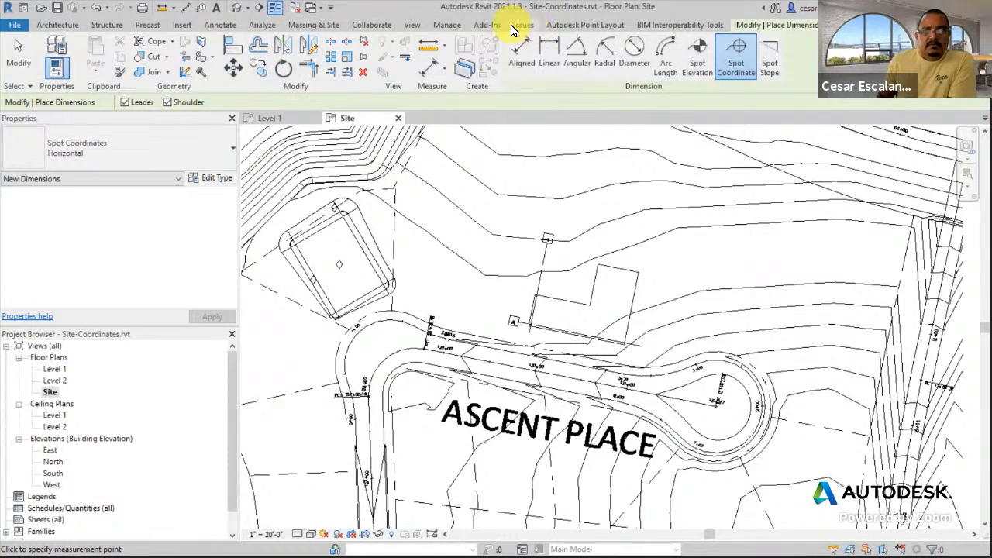
click(698, 55)
key(Escape)
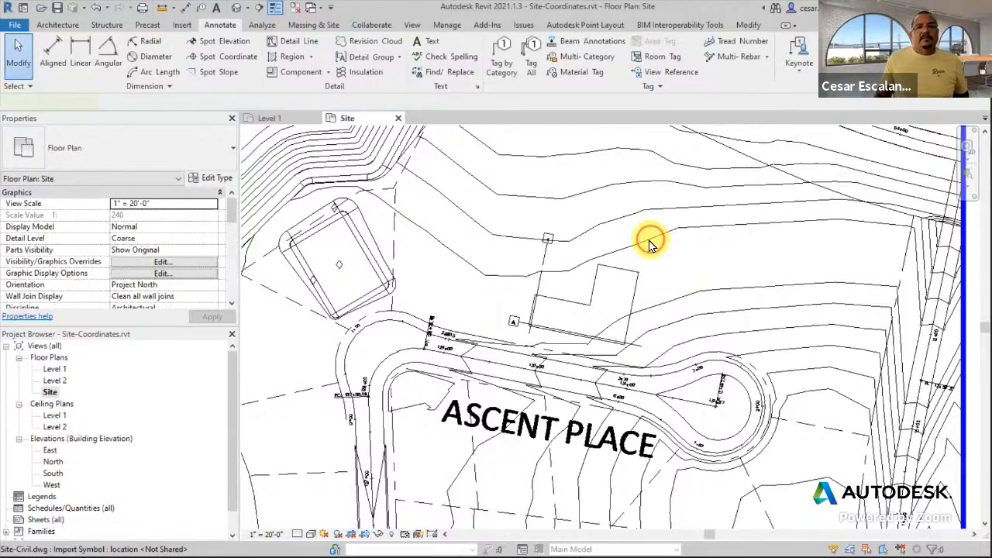
click(651, 240)
key(Escape)
Switch to AutoCAD and open the recent drawing Site-Civil
scroll(634, 250, down, 4)
middle_drag(671, 250, 552, 249)
scroll(570, 256, up, 3)
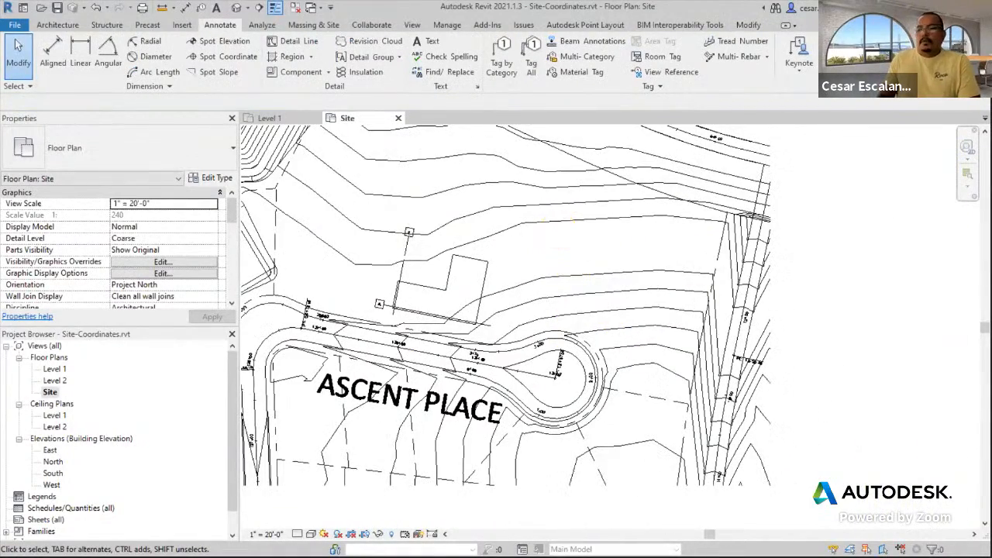
key(alt+Tab)
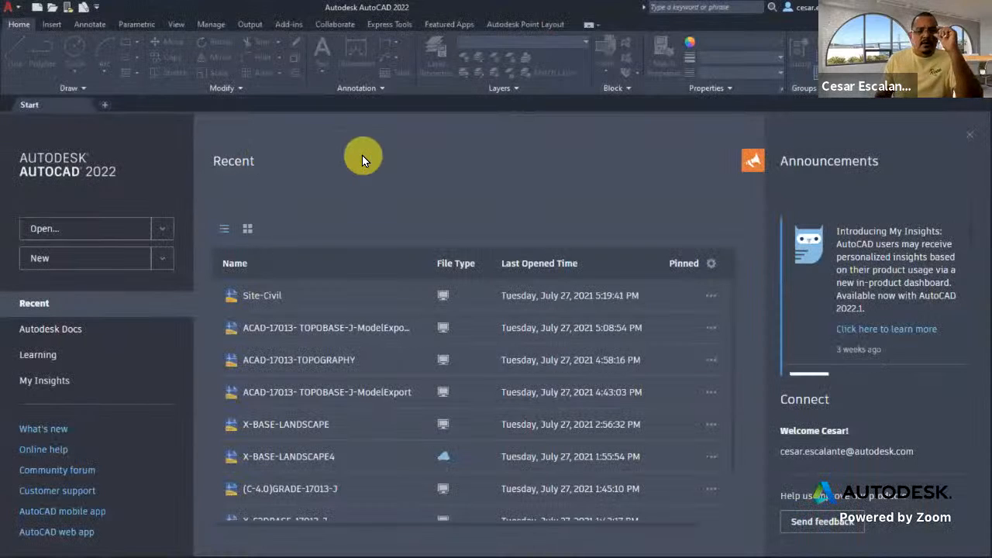
click(262, 296)
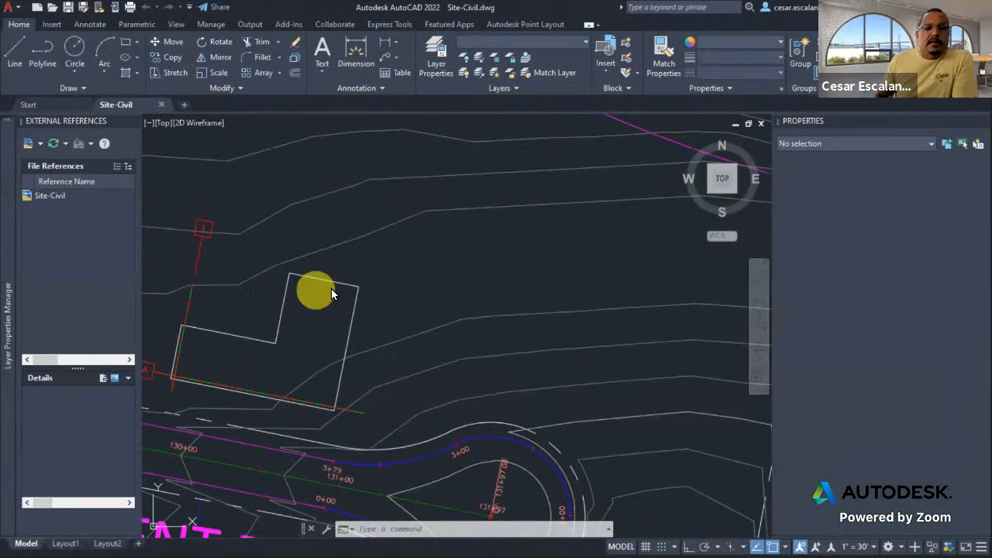
Check the elevation property of the contour polyline running just north of the L-shaped building footprint
scroll(435, 257, down, 4)
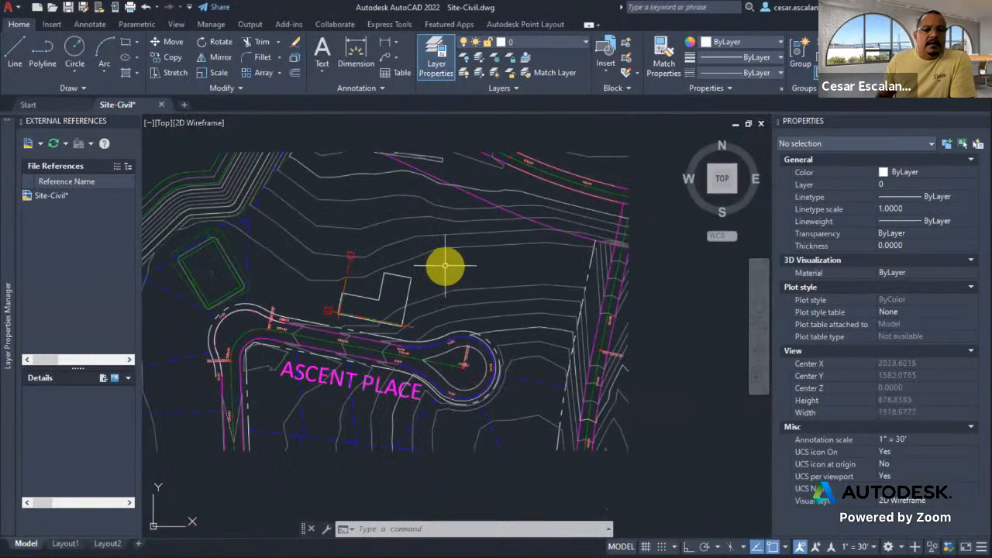
click(432, 251)
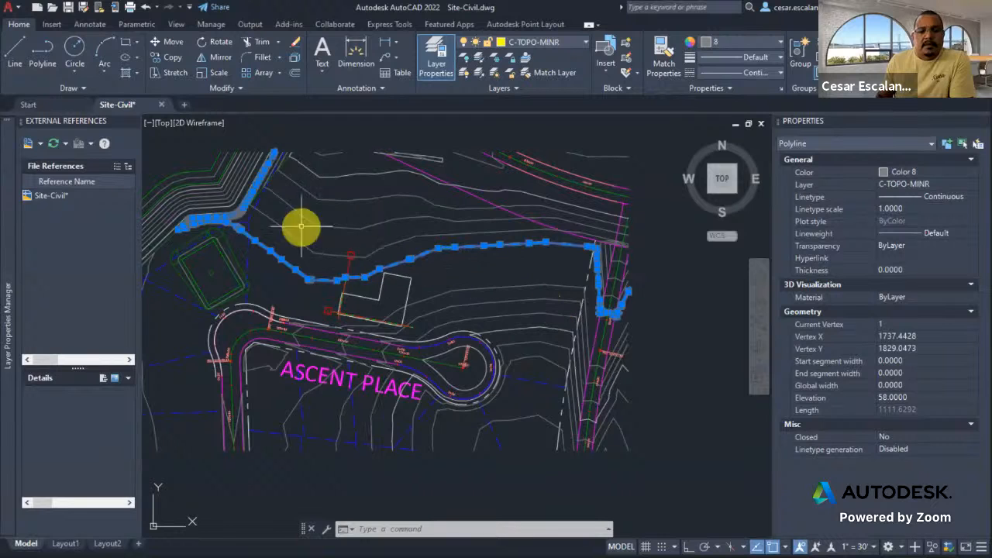
mouse_move(434, 305)
middle_down()
mouse_move(512, 349)
mouse_move(483, 310)
middle_up()
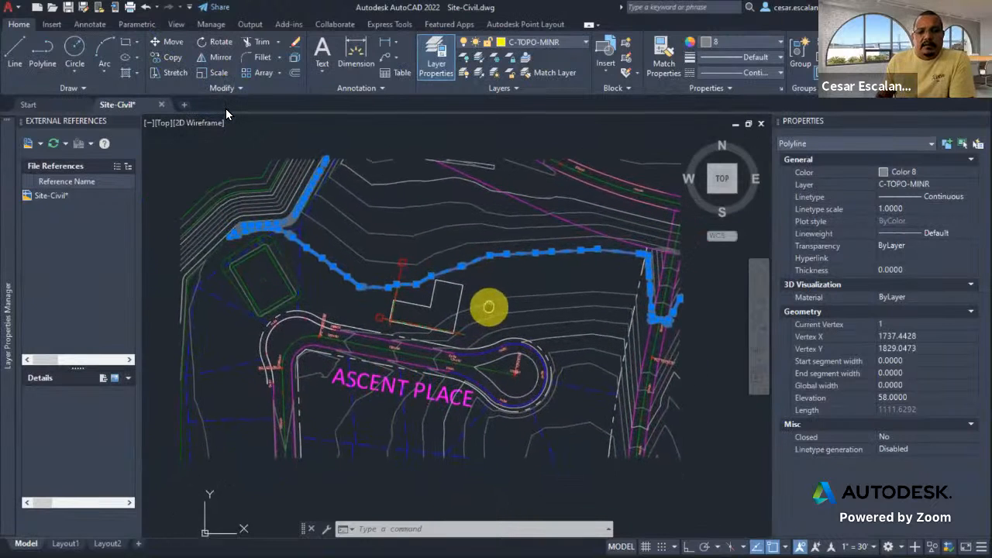
scroll(509, 306, up, 4)
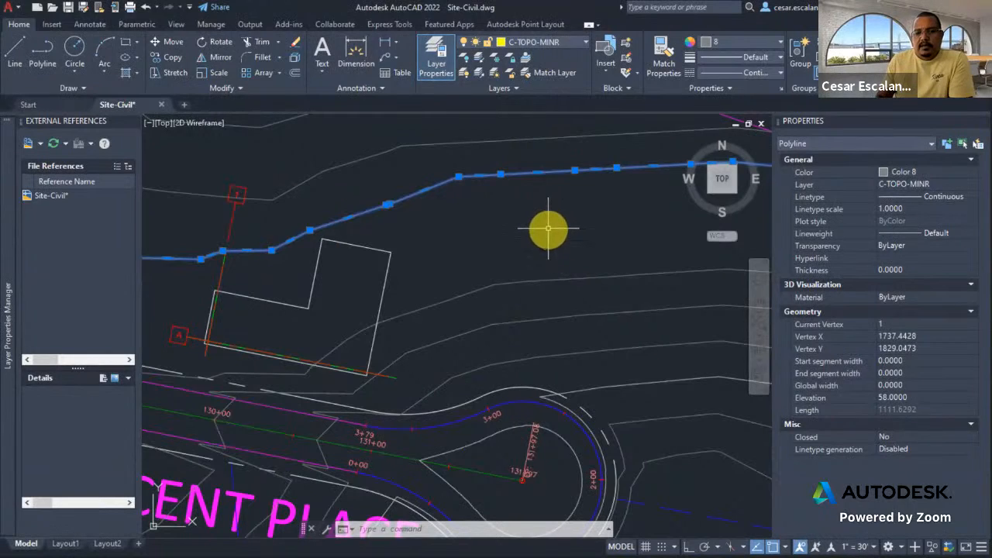
Check the elevation property of the contour polyline that crosses the southeast corner of the building footprint
click(543, 281)
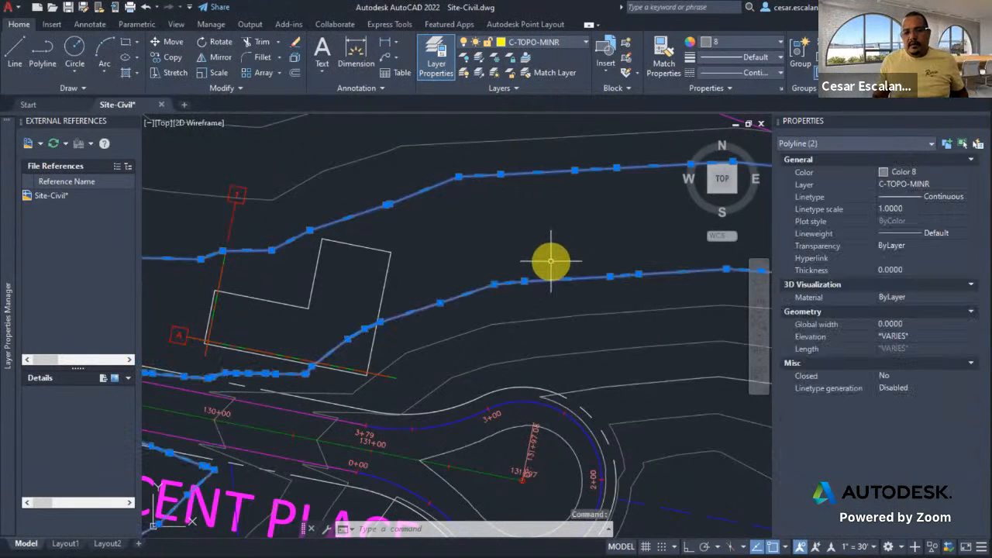
key(Escape)
key(Escape)
click(550, 283)
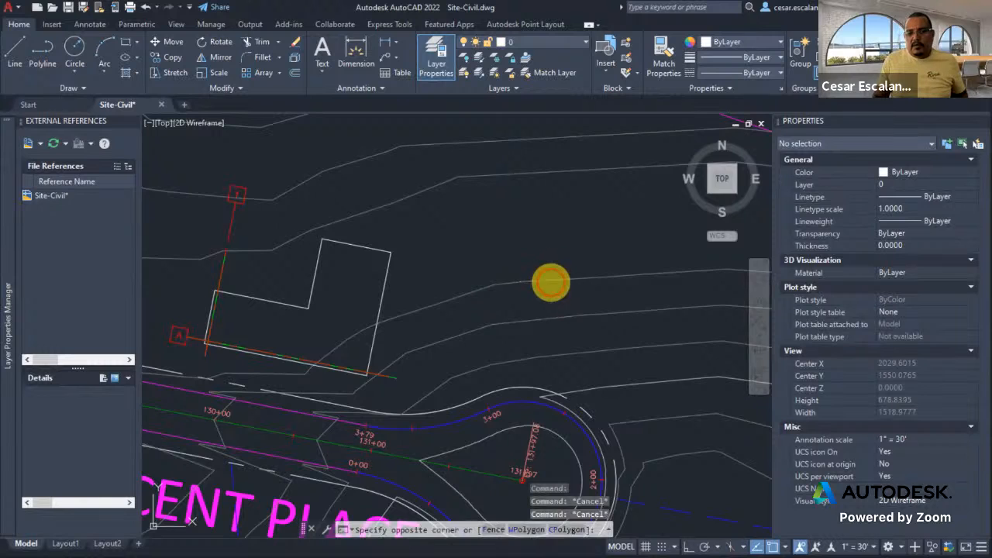
click(542, 280)
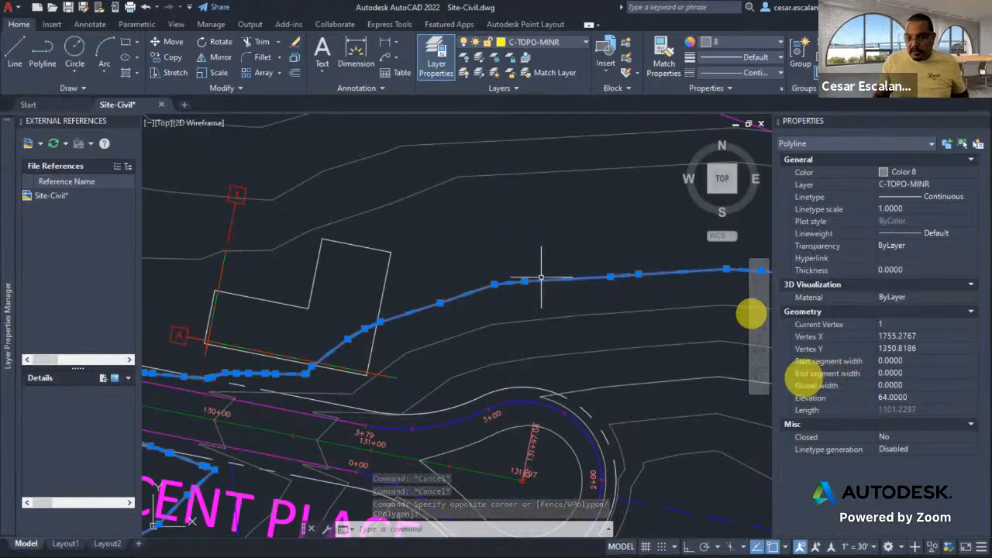
drag(787, 390, 926, 409)
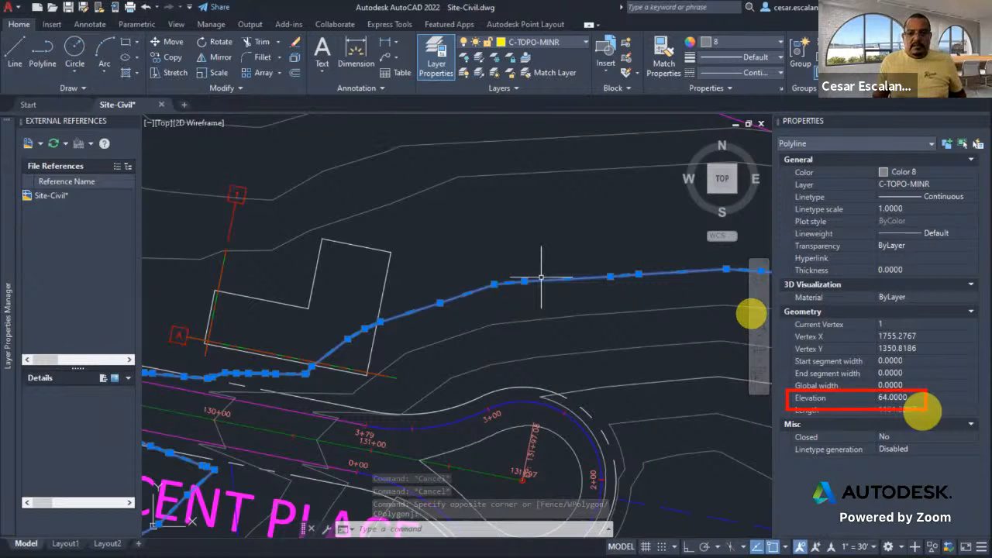
key(Escape)
Compare the elevations of the two nearest contour polylines north of the building footprint
click(420, 192)
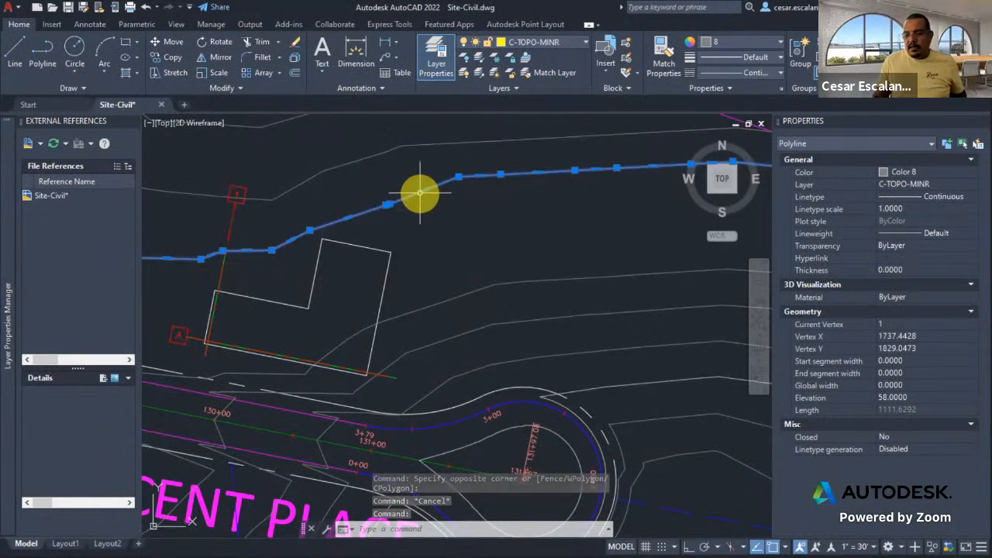
key(Escape)
click(410, 145)
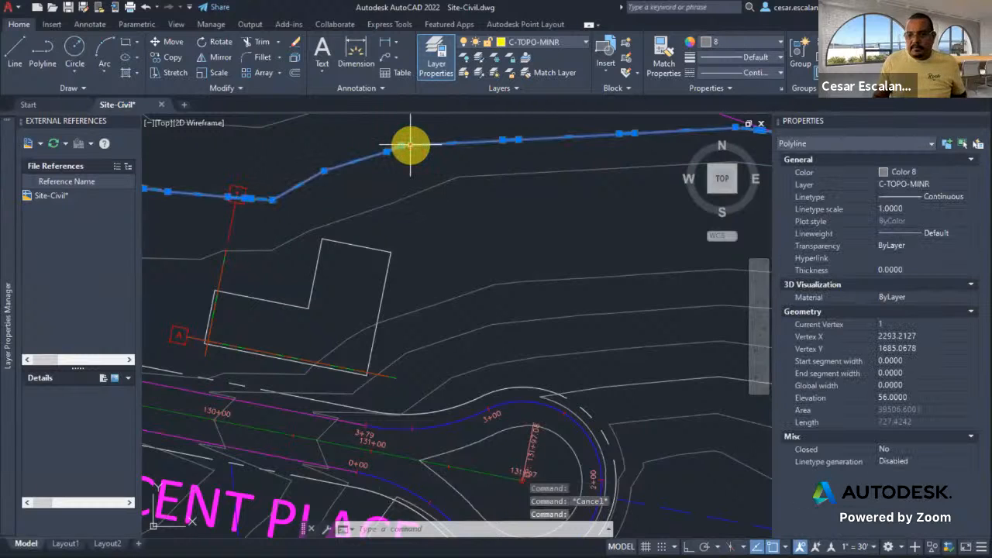
key(Escape)
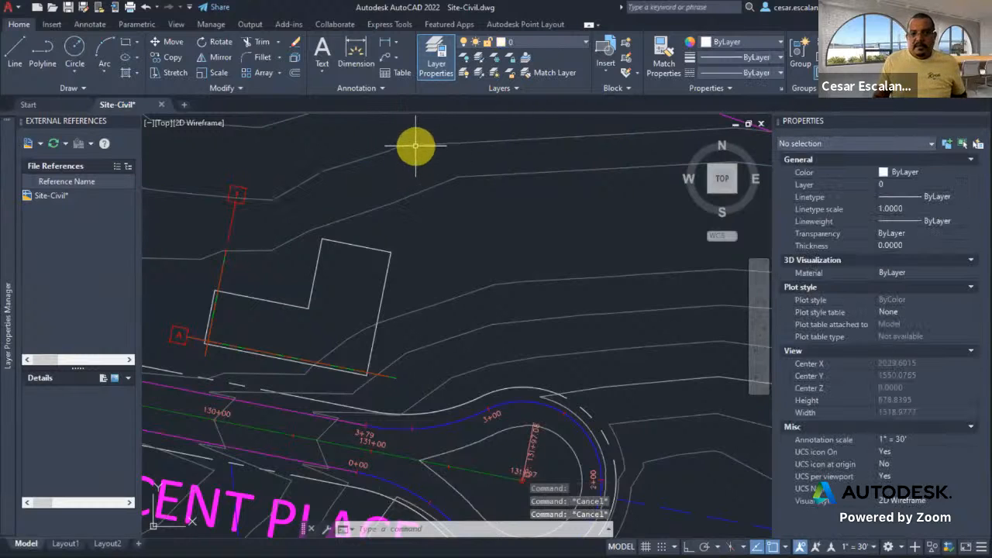
click(416, 145)
key(Escape)
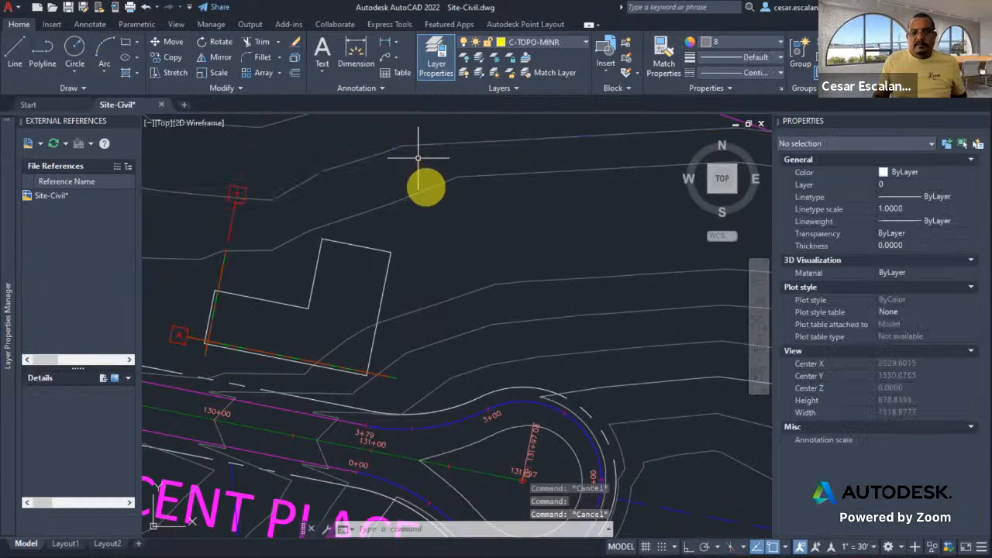
click(422, 192)
scroll(532, 305, down, 4)
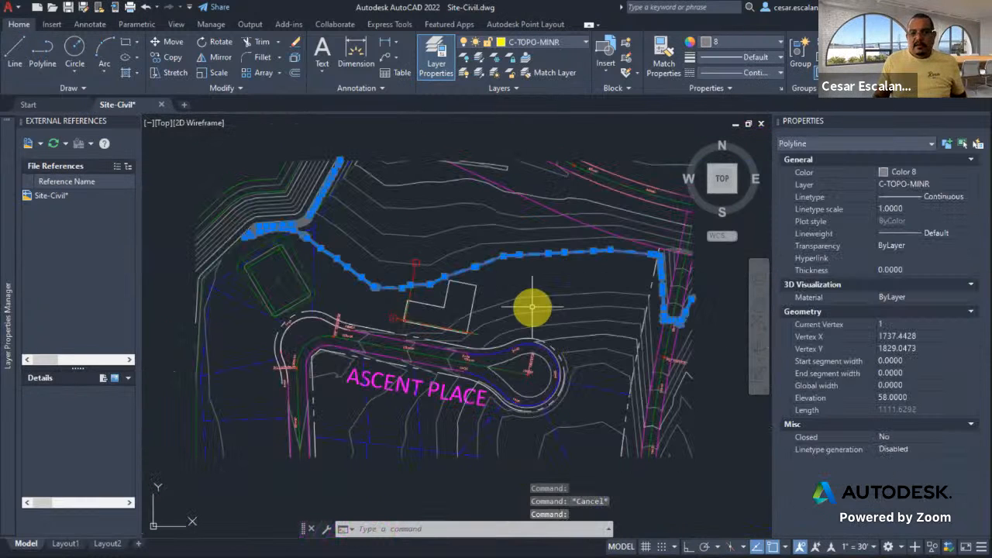
scroll(532, 299, up, 4)
key(Escape)
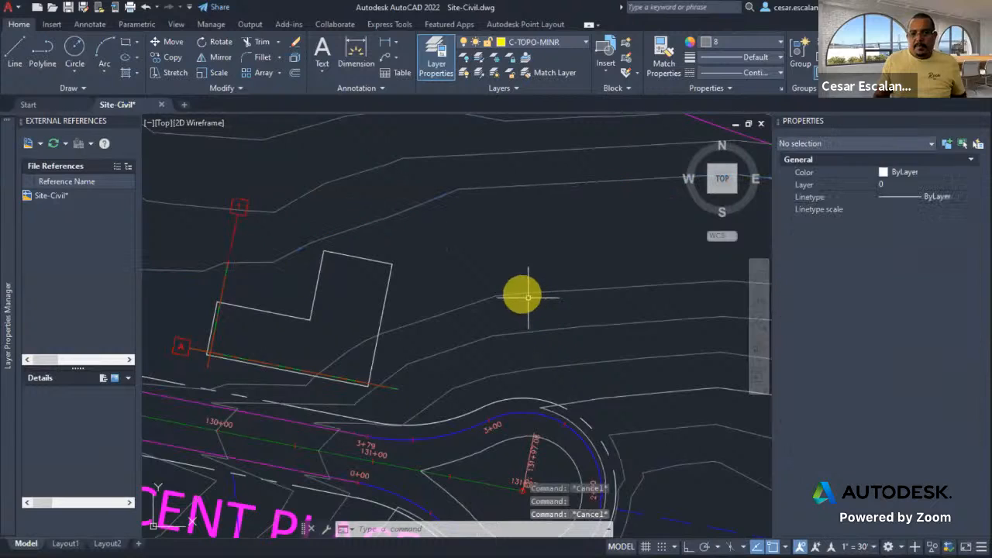
Check the elevations of the contour crossing the footprint's southeast corner and the next contour south of it
click(522, 295)
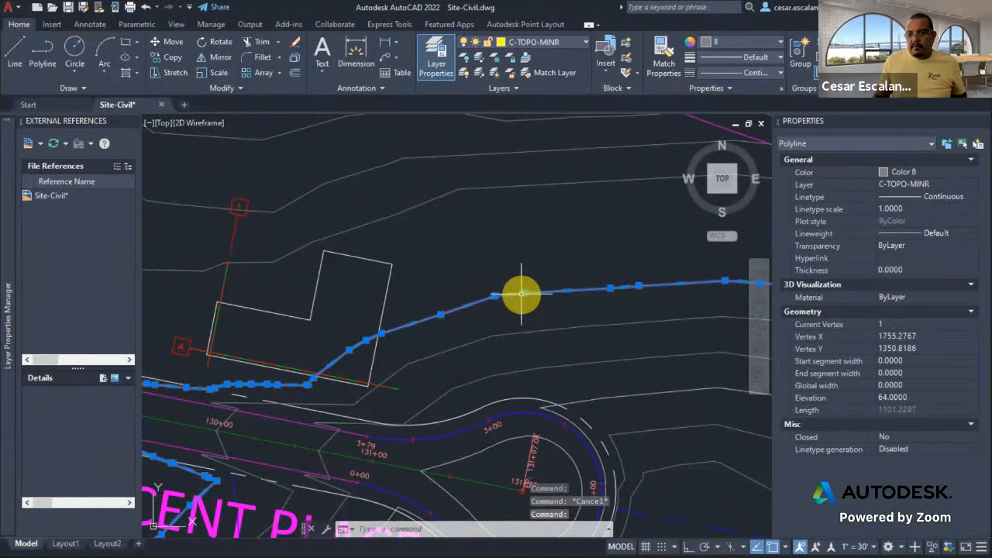
key(Escape)
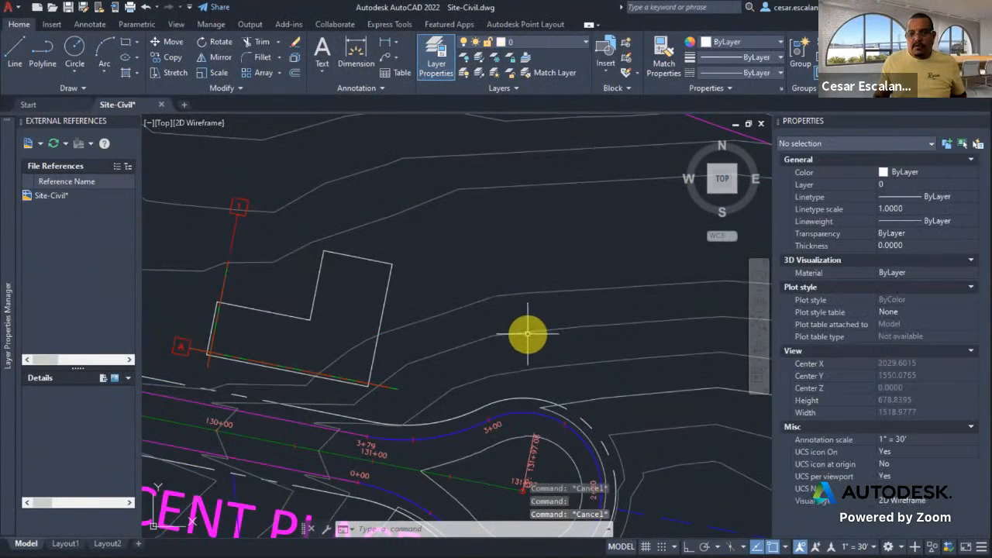
click(528, 332)
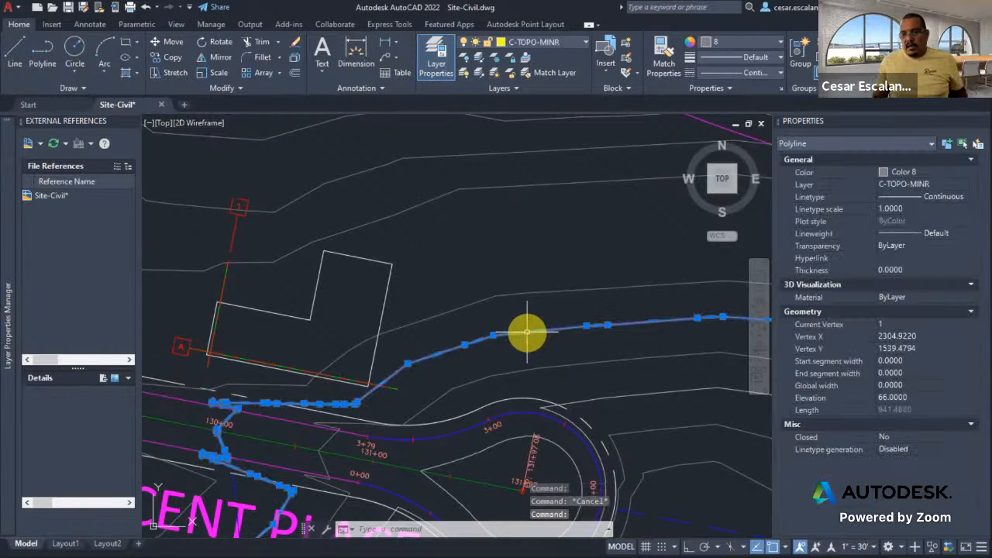
key(Escape)
Look over the site around the cul-de-sac and recheck the elevations of the contours on either side of the building footprint
scroll(543, 264, down, 3)
mouse_move(559, 259)
middle_down()
mouse_move(574, 290)
mouse_move(472, 292)
middle_up()
scroll(475, 294, down, 2)
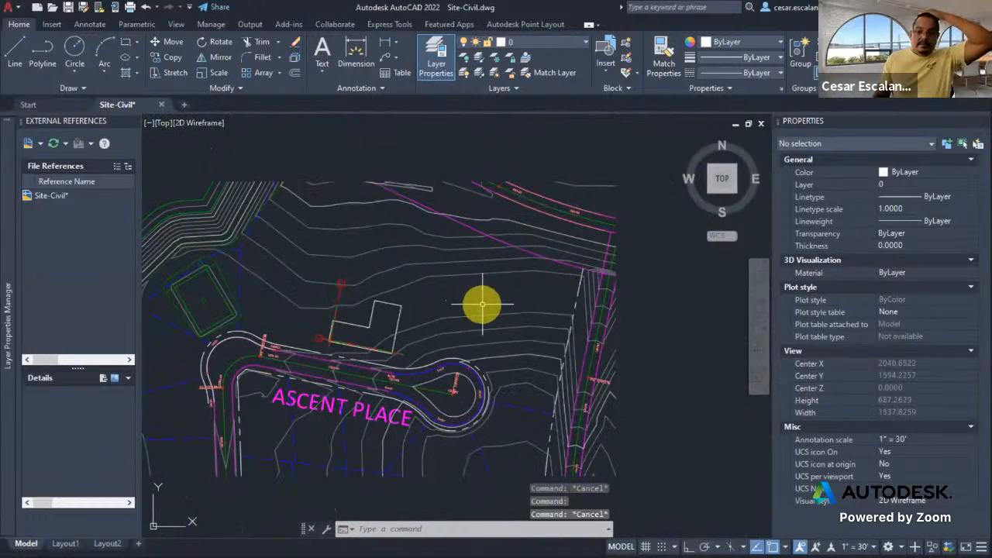
scroll(511, 310, up, 2)
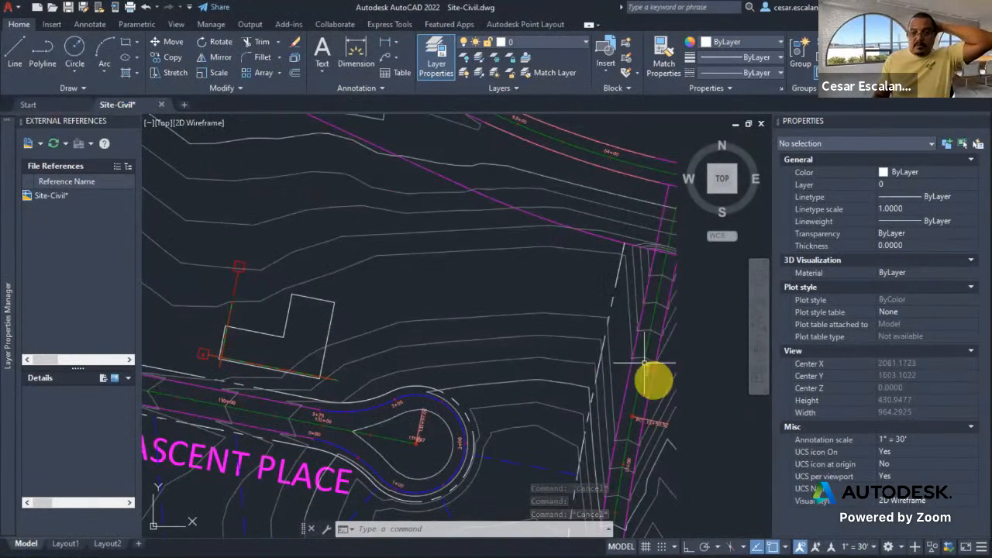
mouse_move(326, 328)
middle_down()
mouse_move(631, 285)
mouse_move(616, 299)
middle_up()
middle_drag(593, 335, 225, 337)
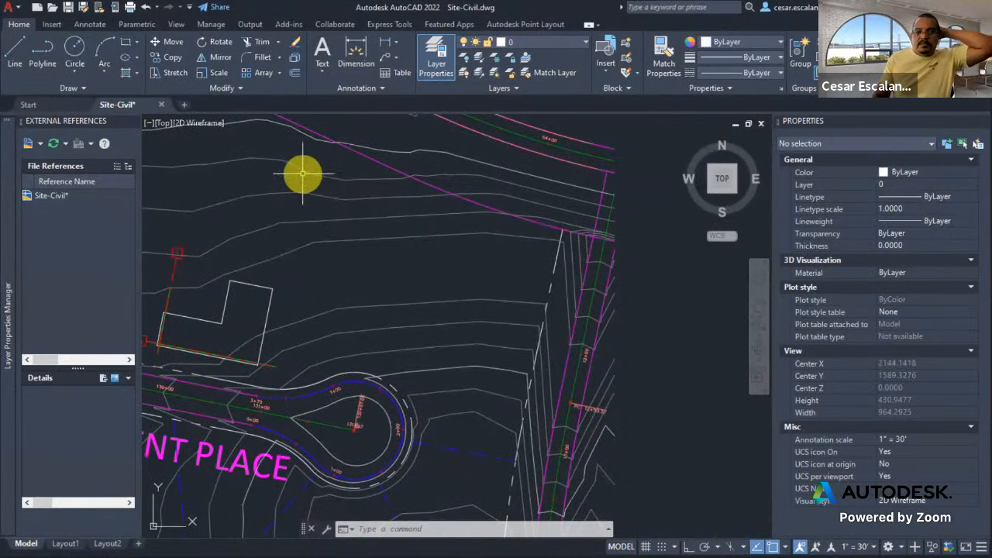
middle_drag(431, 248, 438, 255)
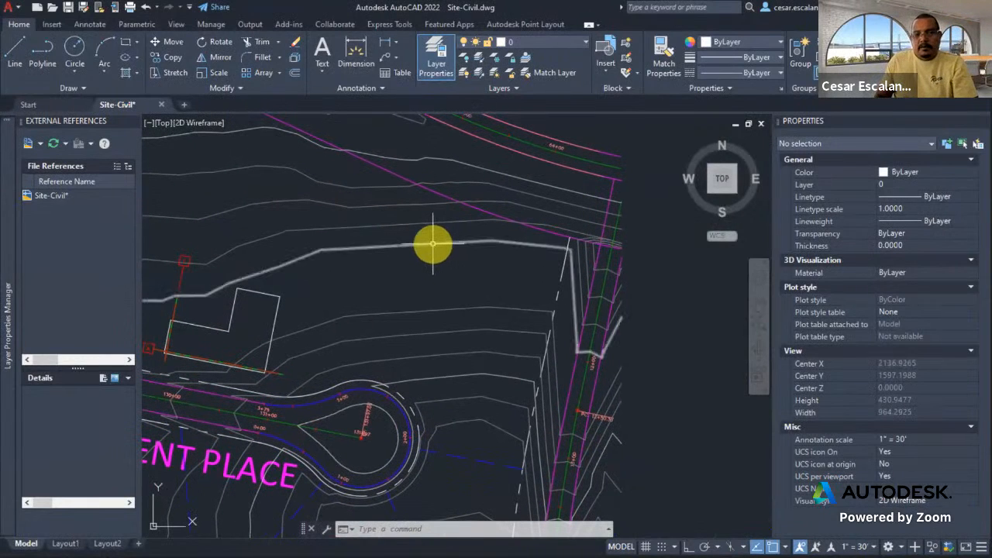
click(433, 245)
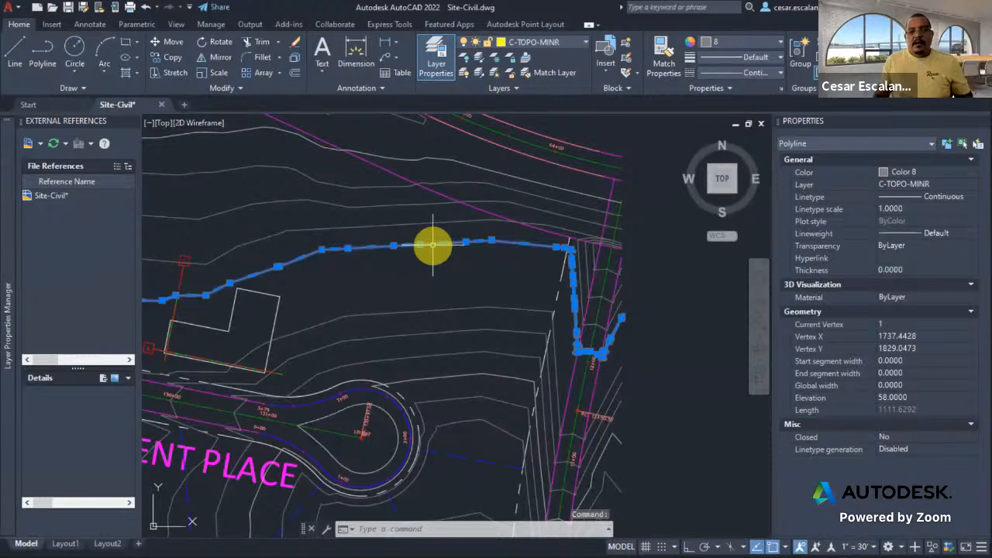
key(Escape)
key(Escape)
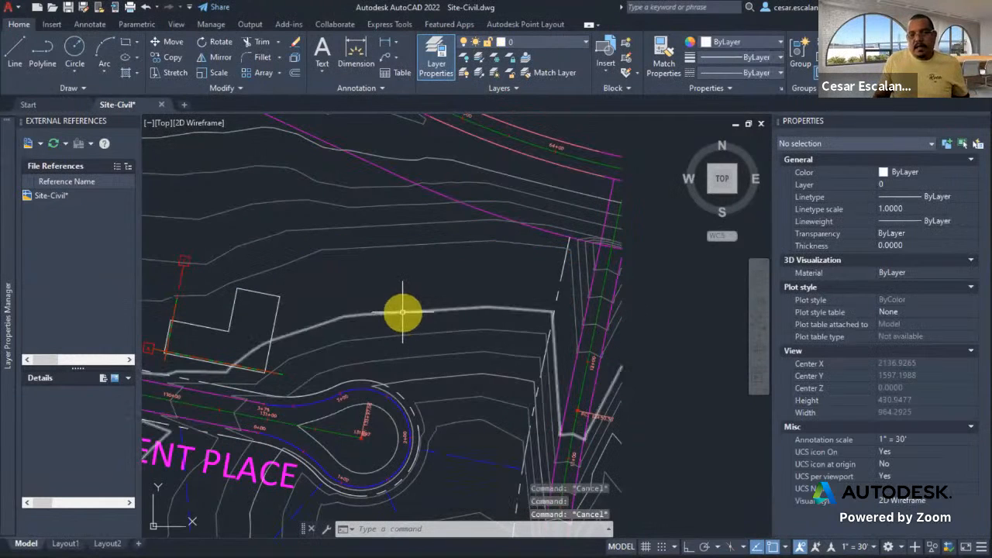
click(403, 313)
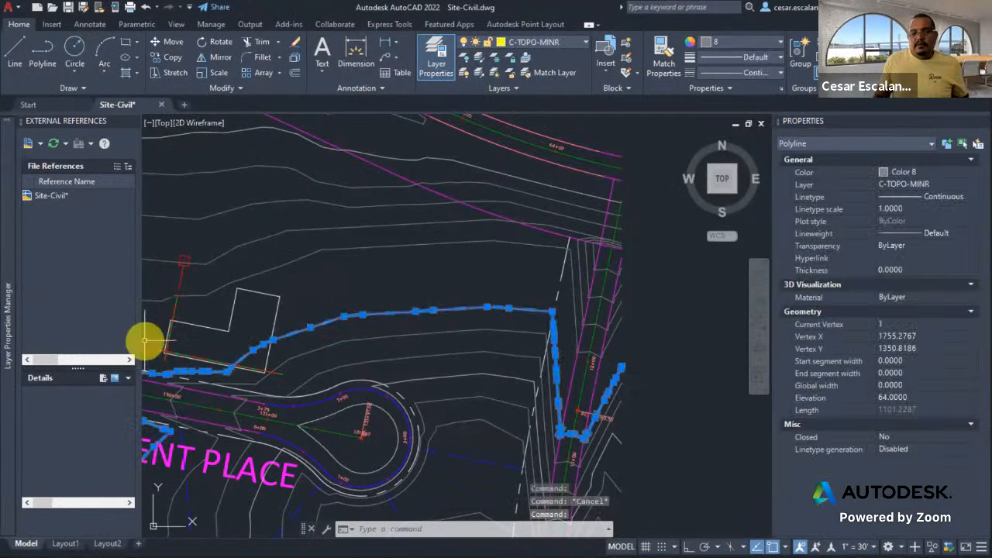
key(Escape)
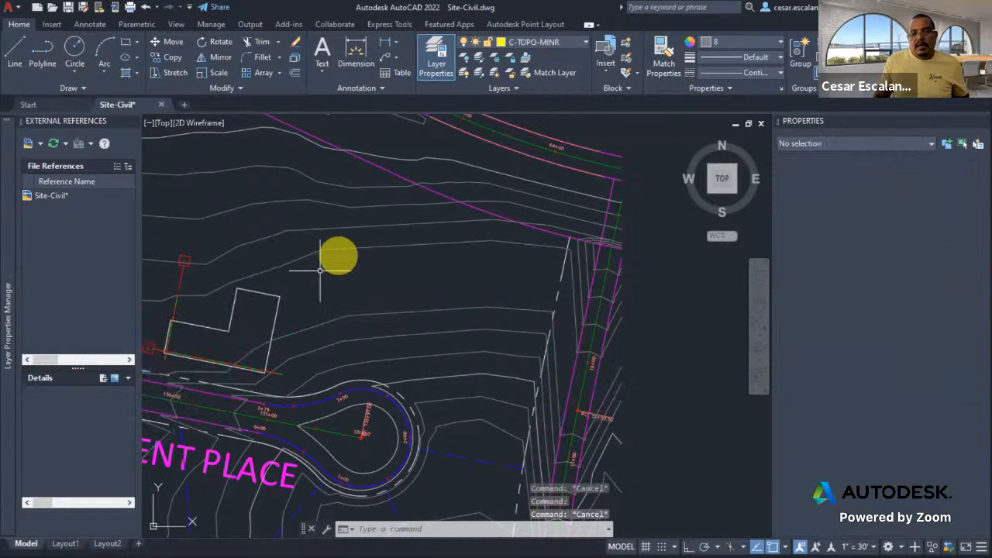
Check the elevations of the contour just north of the building footprint and the next contour south of it
click(341, 246)
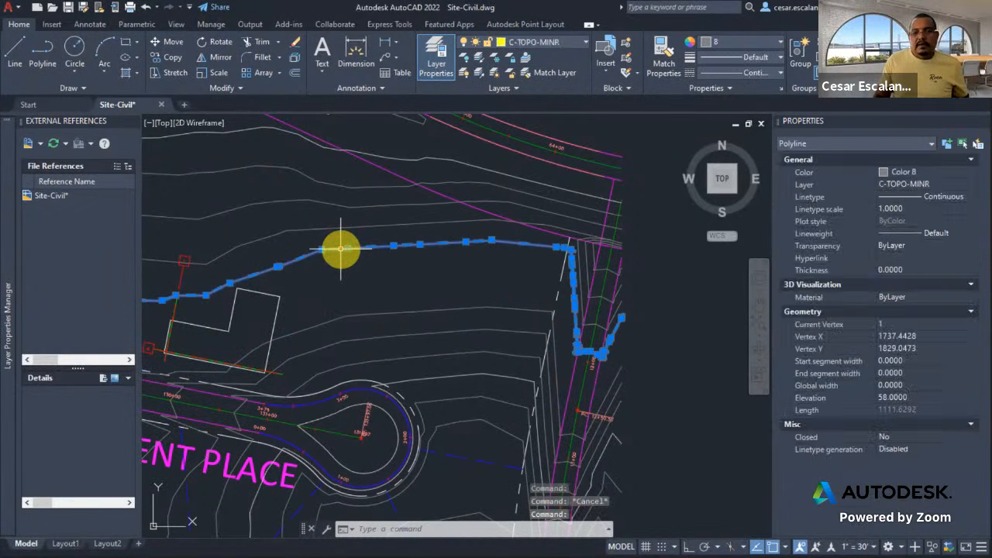
key(Escape)
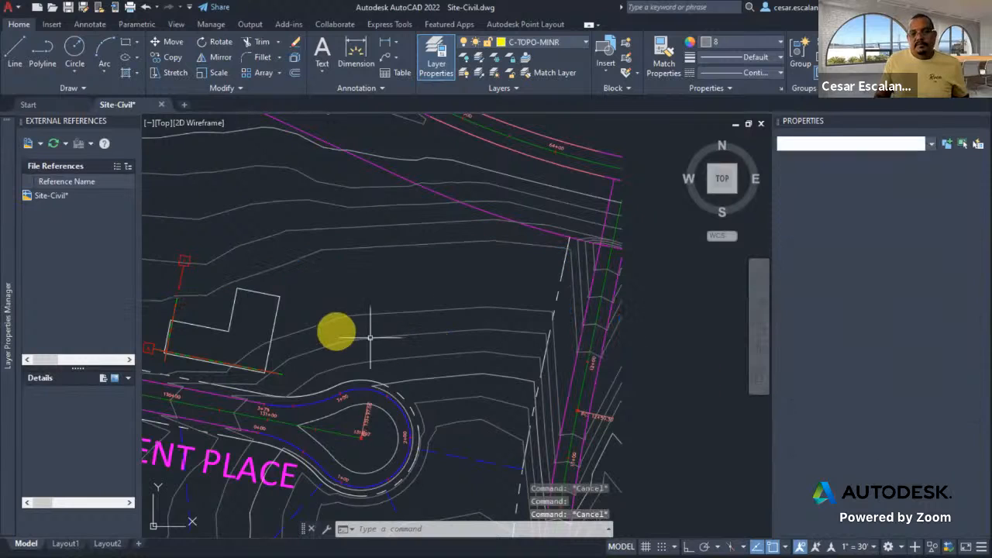
click(327, 322)
key(Escape)
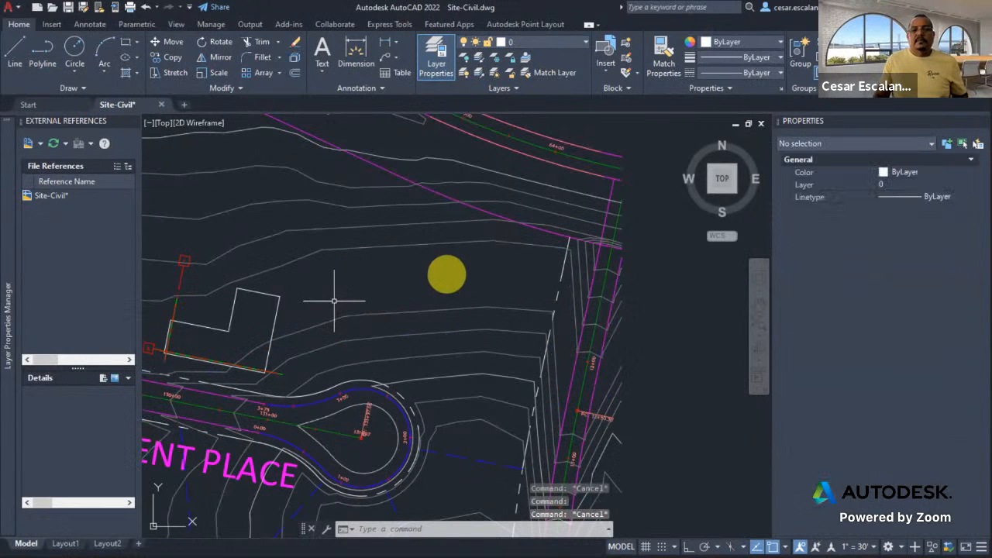
scroll(456, 290, down, 2)
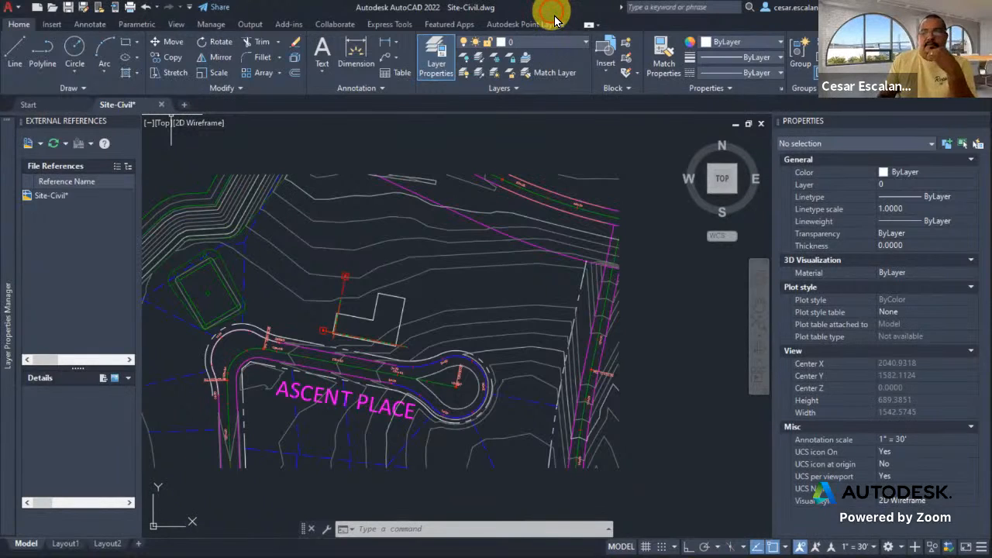
Switch to Revit and open the South building elevation at the Level 1 and Level 2 heads
key(alt+Tab)
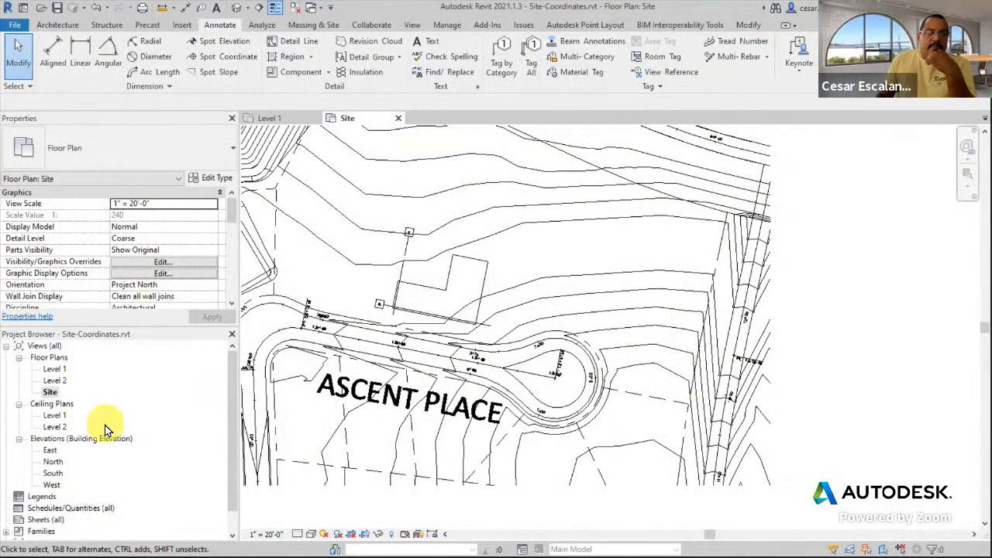
double_click(54, 474)
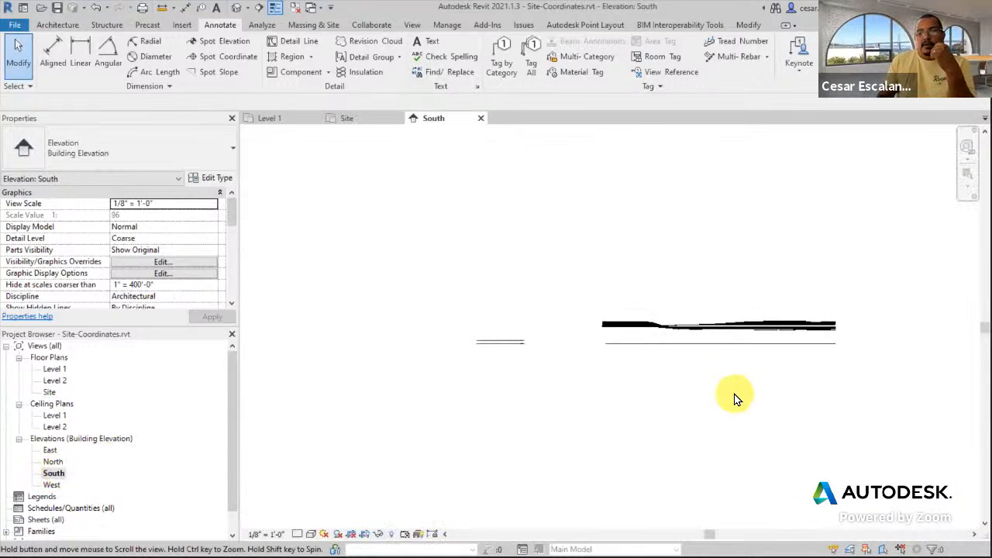
scroll(503, 345, up, 5)
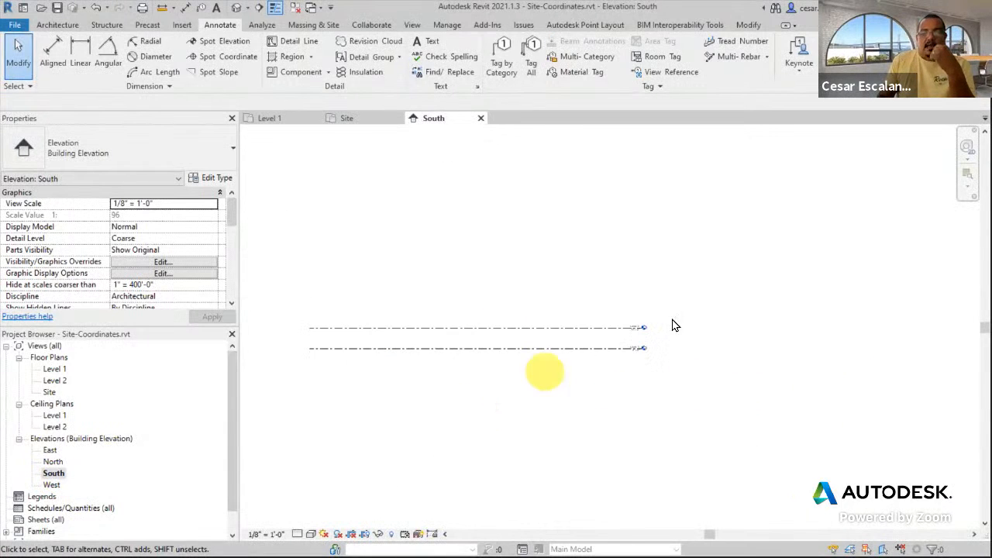
scroll(578, 360, up, 4)
scroll(674, 353, up, 5)
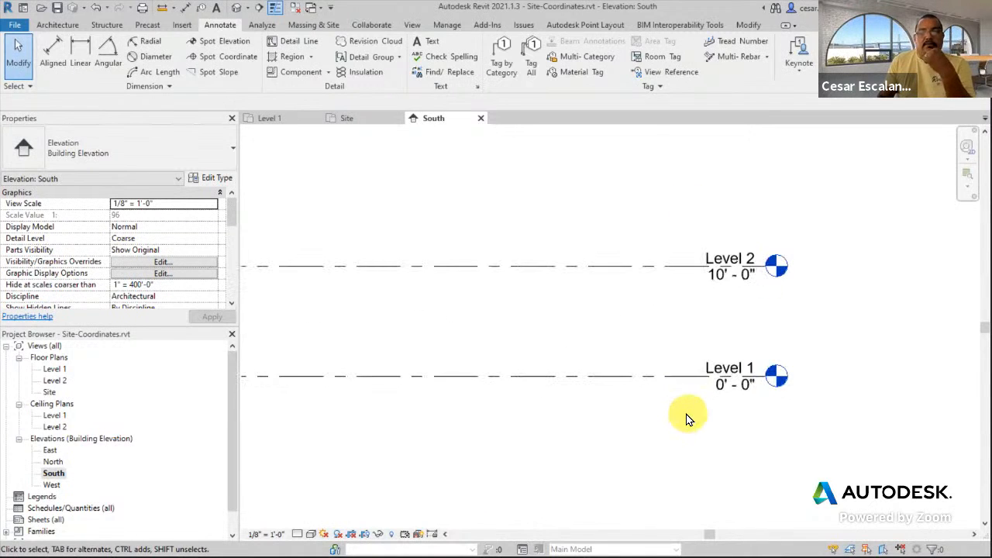
Rename Level 1 to SEA LEVEL and rename its corresponding views as well
click(718, 370)
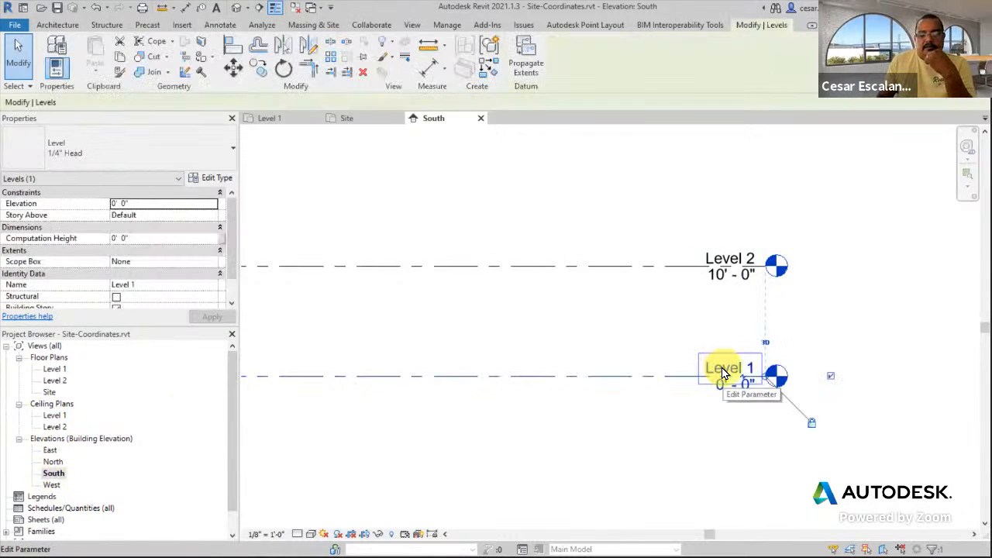
click(722, 372)
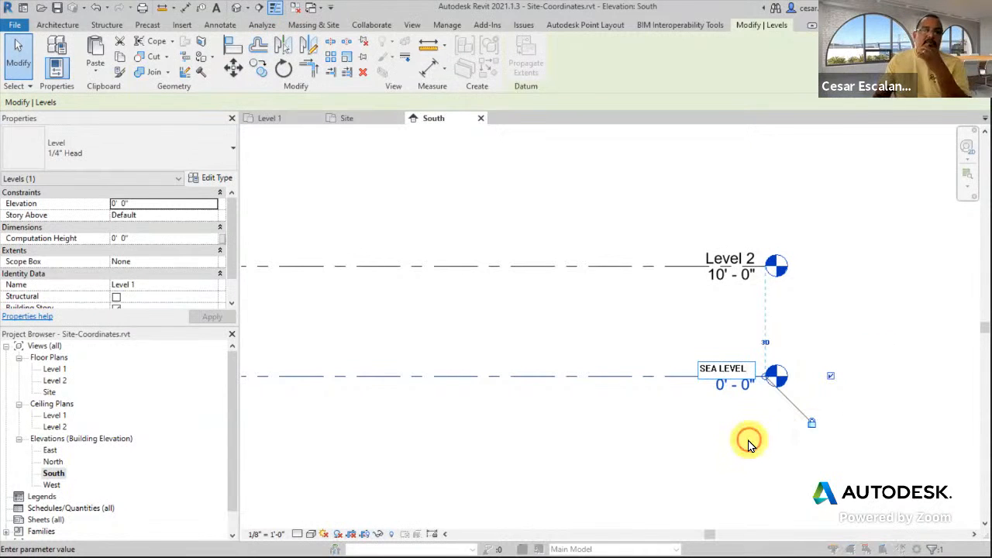
key(Return)
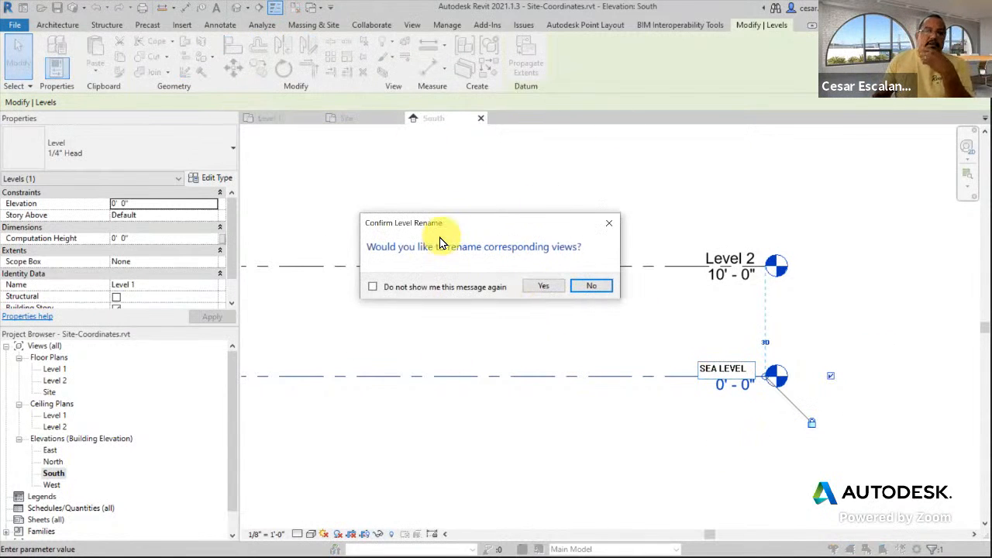
click(555, 288)
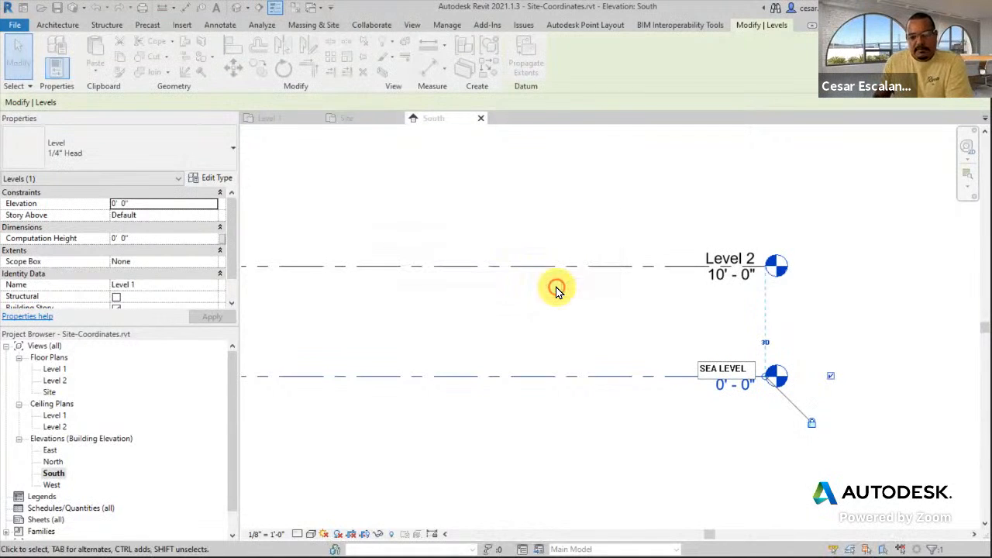
click(655, 314)
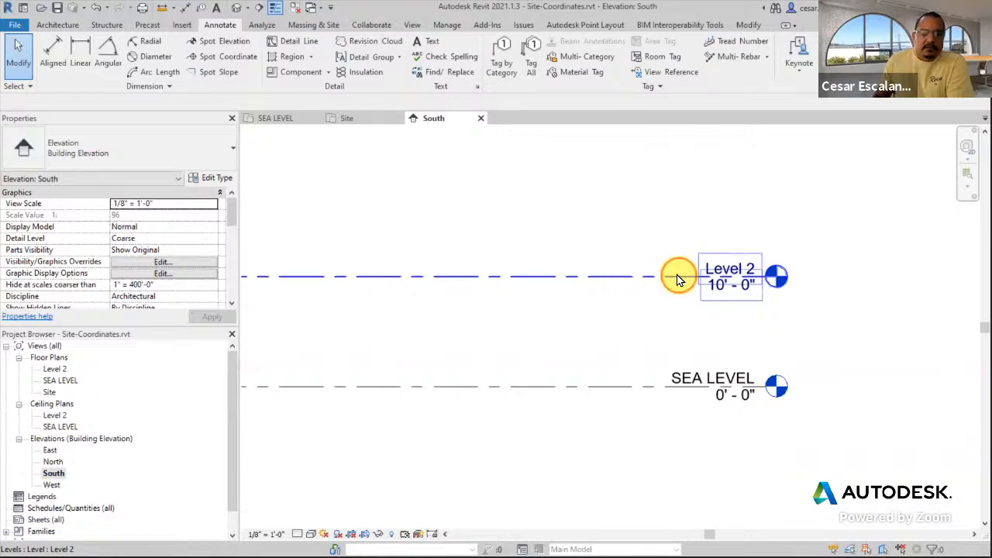
Rename Level 2 to TOGROUND LEVEL and rename its corresponding views as well
click(687, 294)
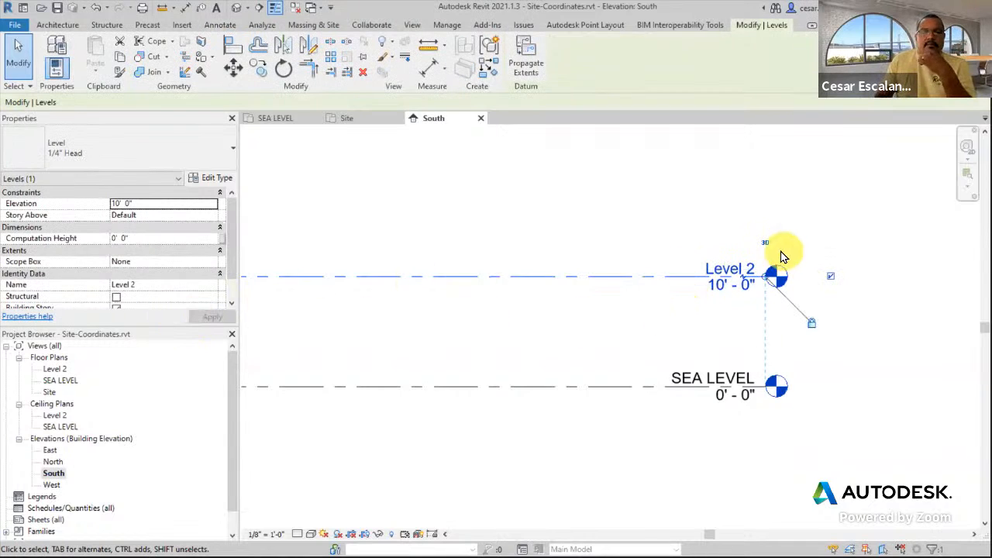
click(165, 286)
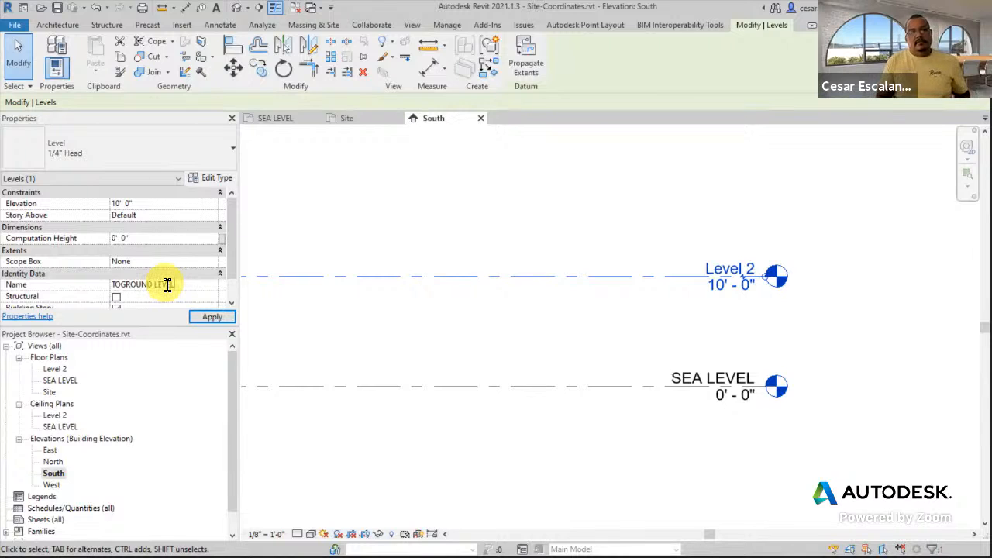
click(209, 318)
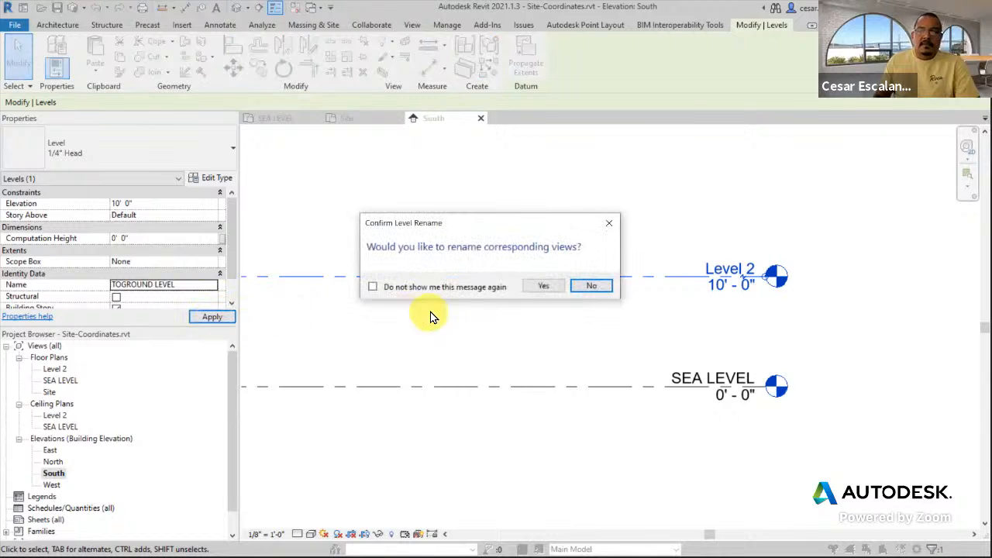
click(543, 286)
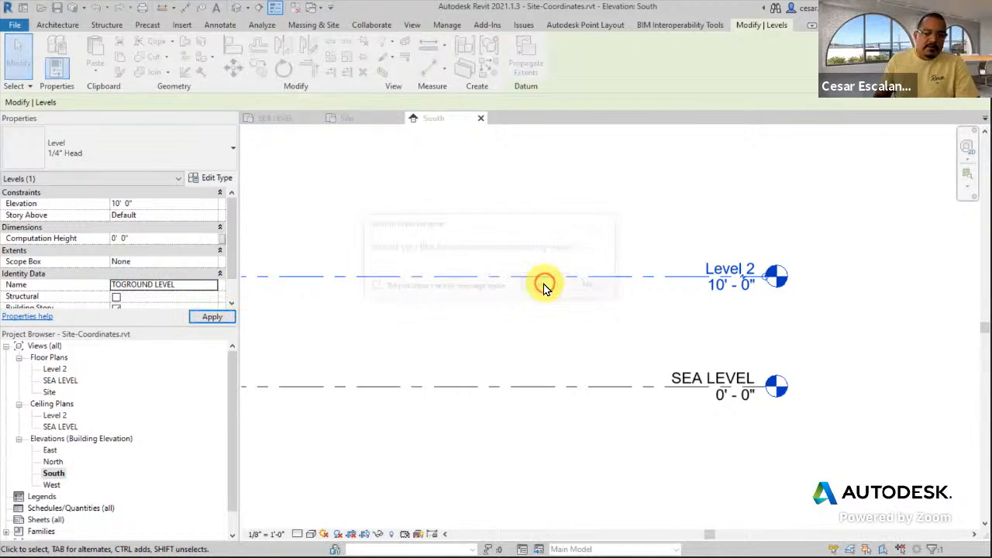
Set the elevation of TOGROUND LEVEL to 60 feet
click(723, 294)
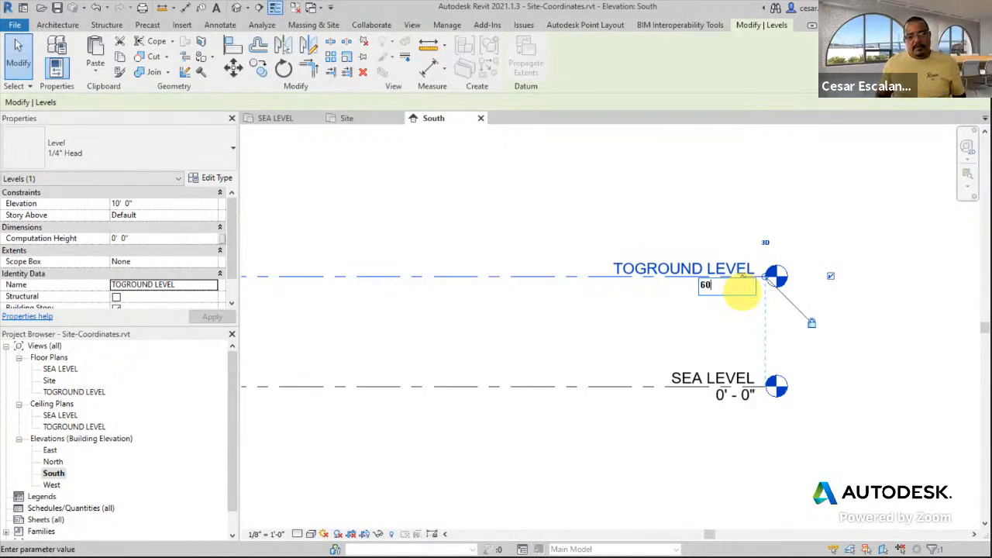
text(60)
key(Return)
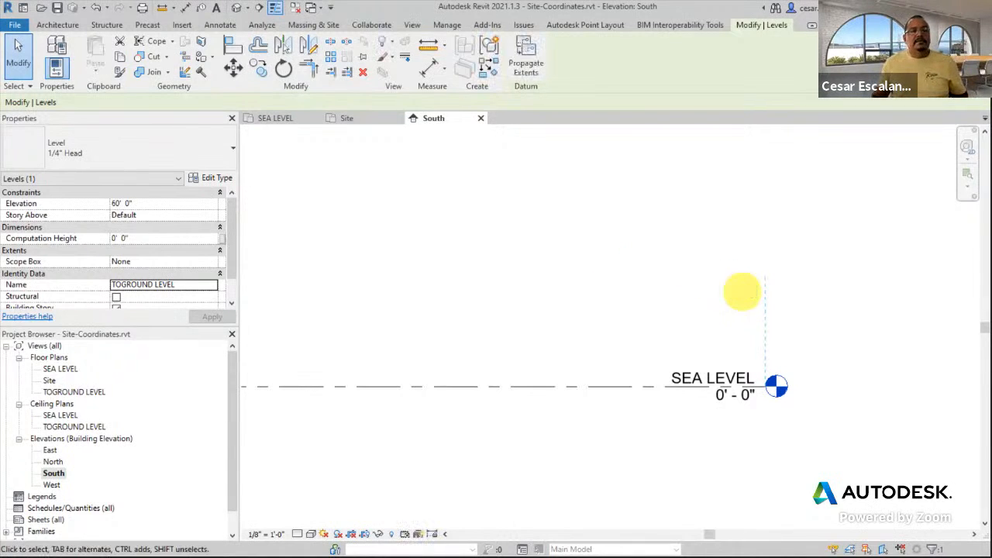
click(604, 380)
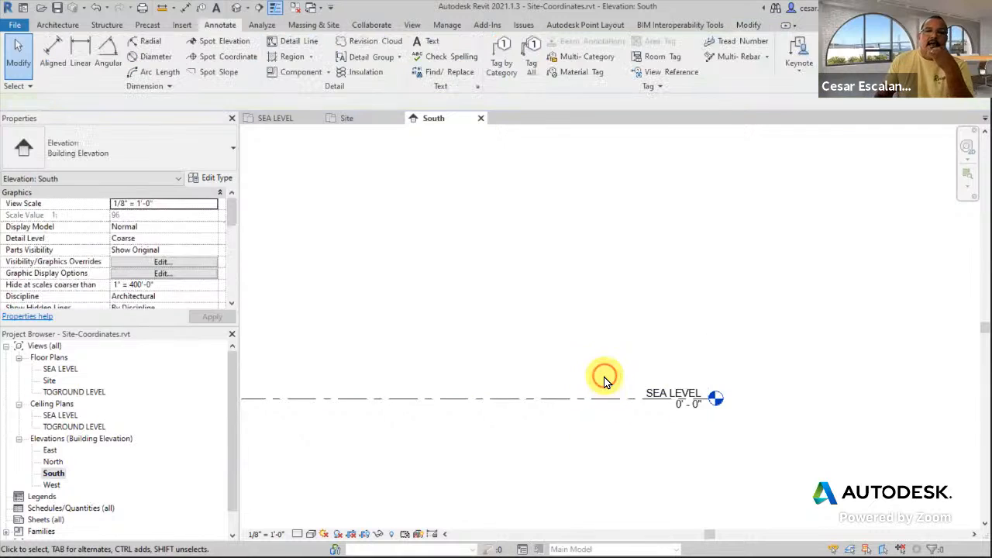
Extend the two aligned level lines in the South elevation eastward until they run past the far end of the site contours
scroll(643, 387, down, 5)
mouse_move(459, 404)
mouse_down()
mouse_move(483, 442)
mouse_move(587, 373)
mouse_up()
scroll(520, 418, down, 2)
click(436, 362)
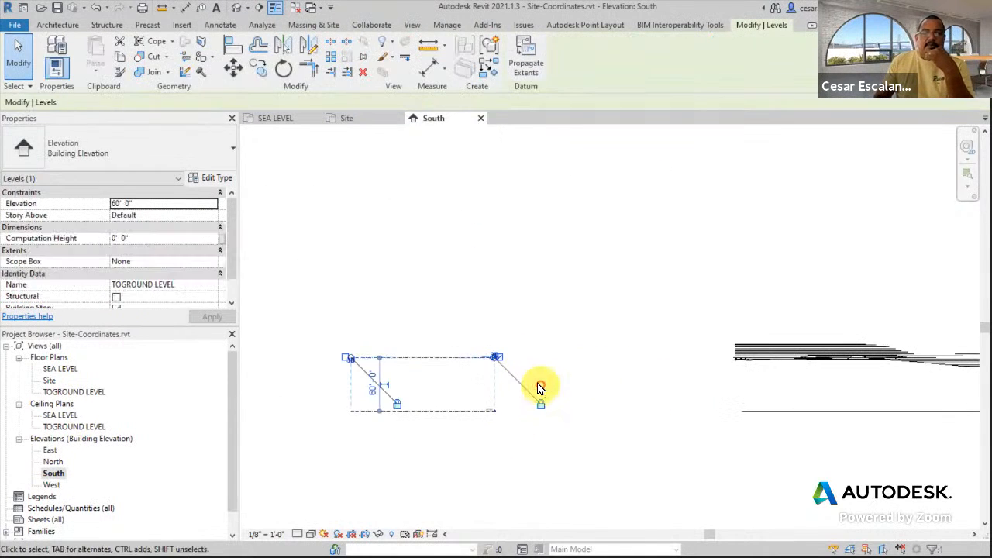
scroll(487, 364, up, 2)
scroll(502, 363, up, 2)
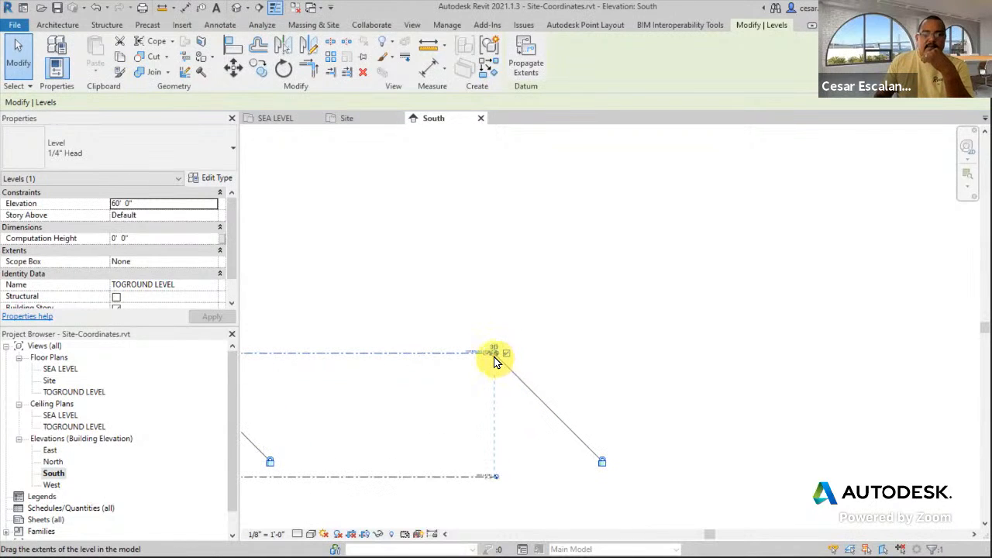
drag(494, 357, 665, 356)
scroll(594, 361, down, 3)
middle_drag(665, 357, 414, 360)
scroll(415, 360, down, 4)
drag(415, 359, 722, 360)
click(702, 473)
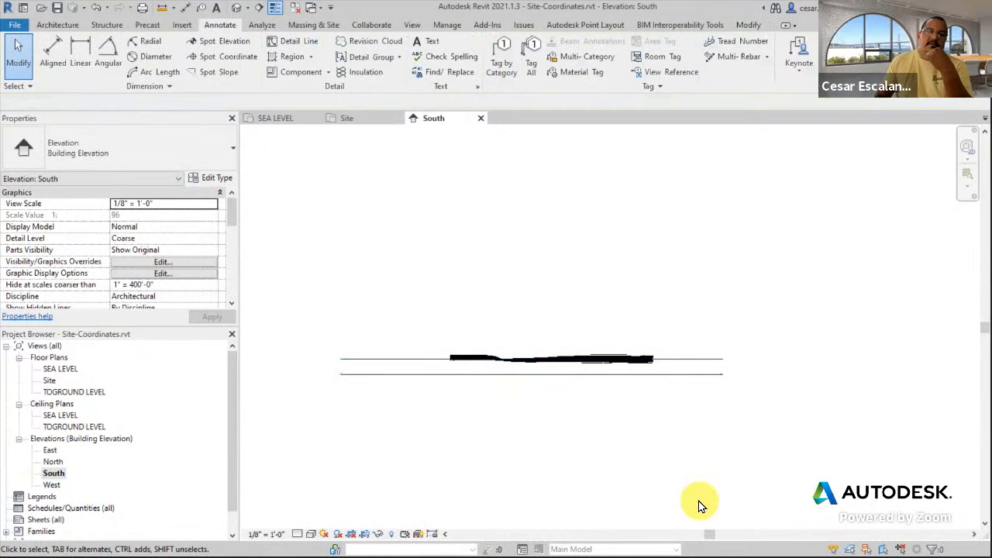
scroll(744, 359, up, 5)
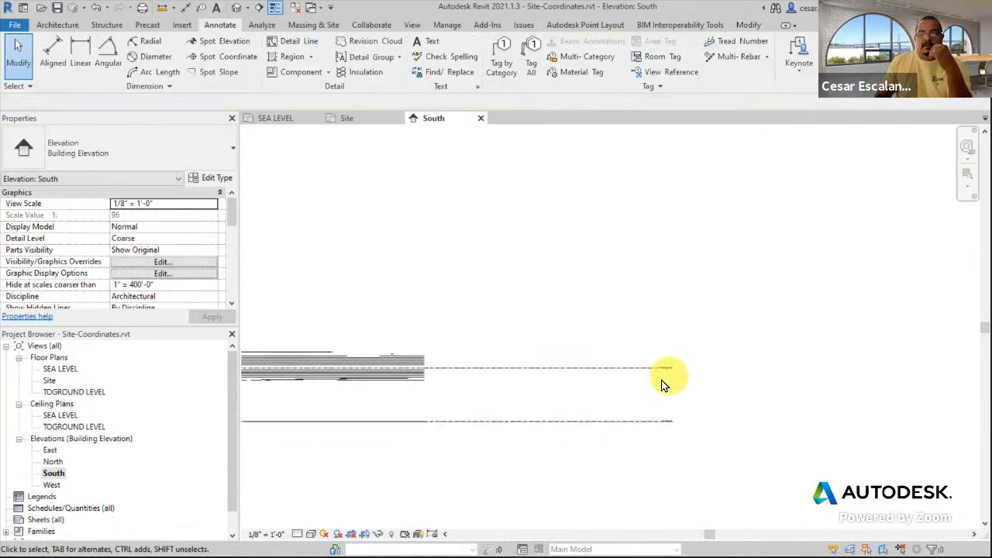
Extend the two aligned level lines northward in the West elevation until they run past the far end of the site contours
double_click(52, 486)
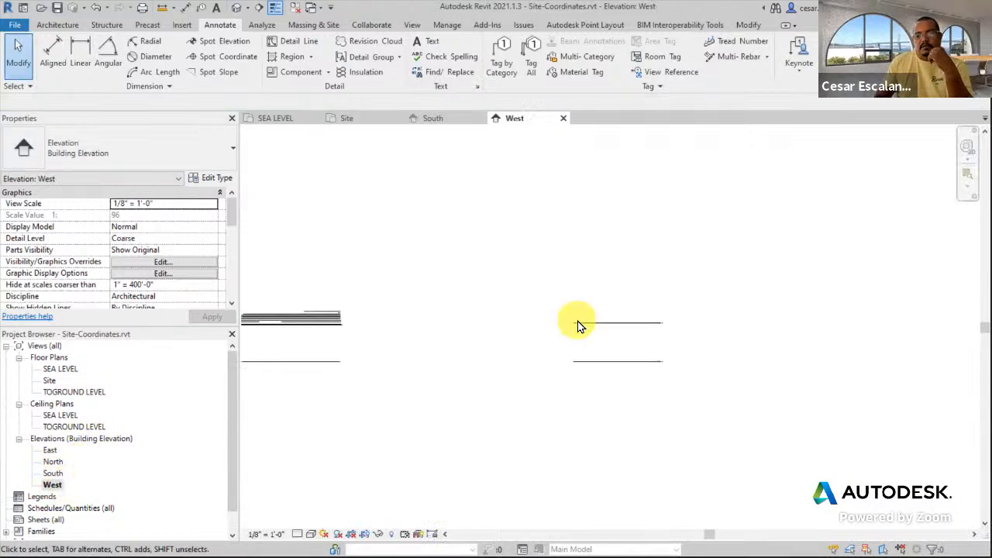
scroll(577, 322, up, 2)
click(605, 324)
scroll(570, 368, up, 4)
scroll(648, 301, up, 3)
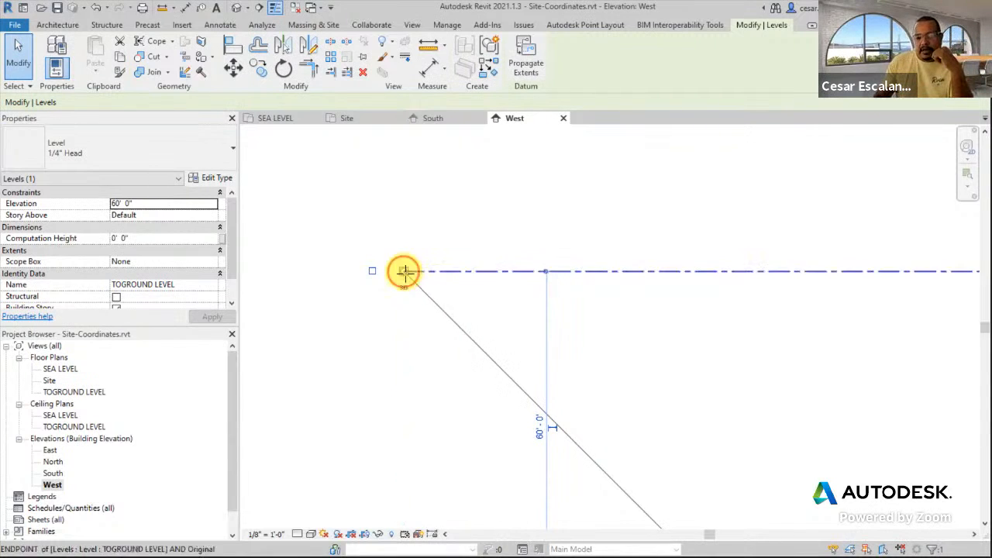
scroll(404, 271, down, 5)
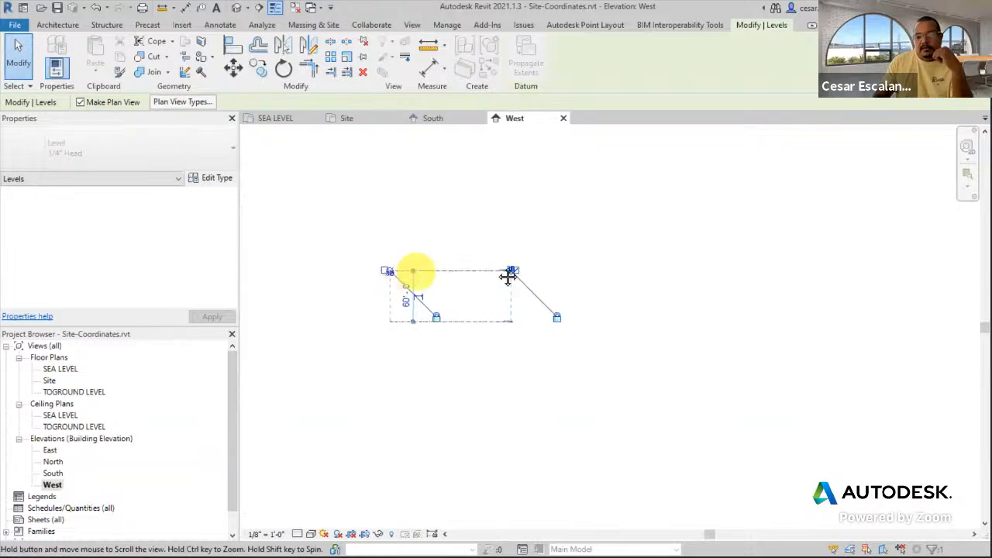
middle_drag(460, 279, 718, 266)
drag(707, 255, 425, 253)
middle_drag(425, 252, 776, 262)
mouse_move(775, 261)
mouse_down()
mouse_move(647, 250)
mouse_move(287, 256)
mouse_move(302, 264)
mouse_up()
middle_drag(416, 266, 692, 264)
drag(566, 262, 423, 266)
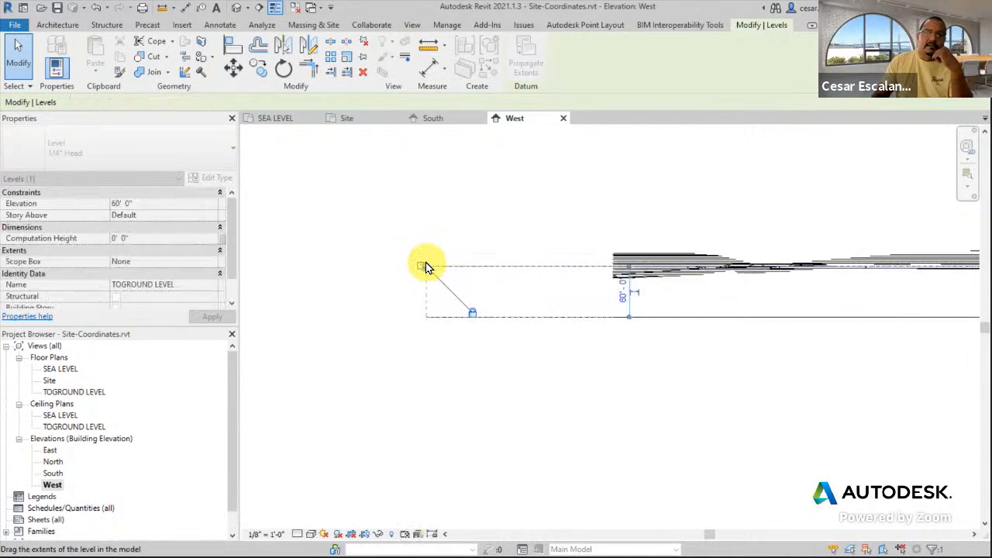
scroll(598, 377, down, 3)
middle_drag(742, 377, 591, 404)
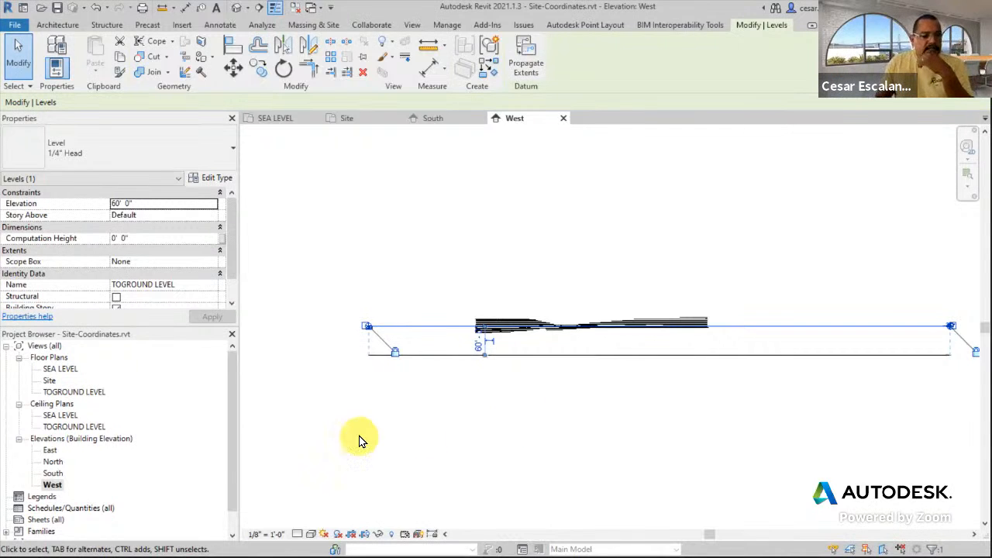
click(266, 423)
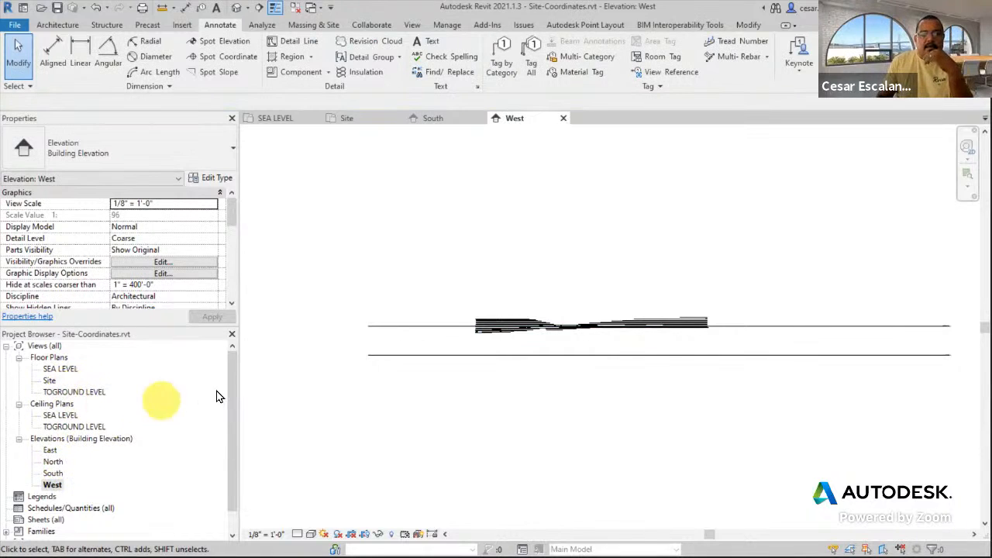
Examine the SEA LEVEL and TOGROUND LEVEL heads and where both levels sit relative to the contours in the West elevation
scroll(626, 384, up, 5)
scroll(625, 381, up, 3)
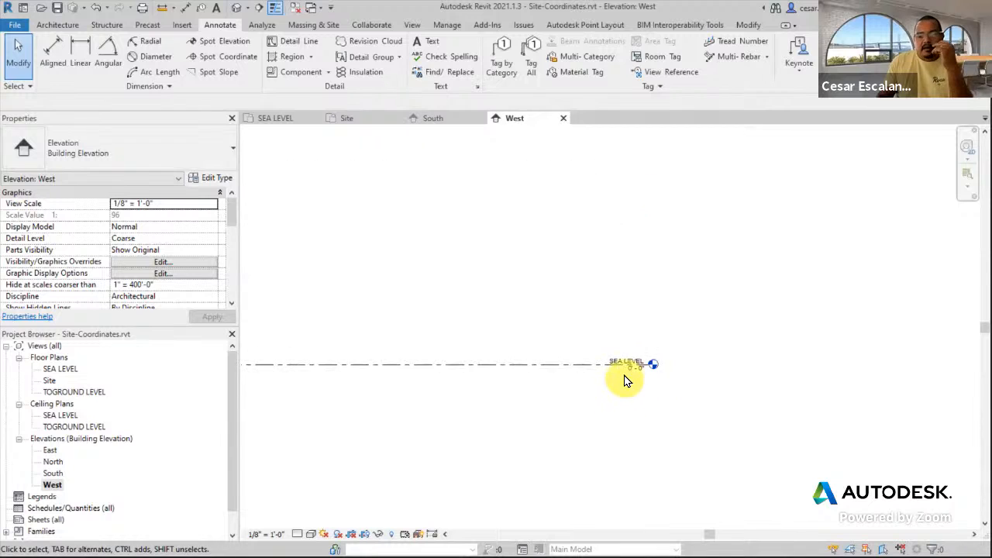
middle_drag(691, 283, 808, 437)
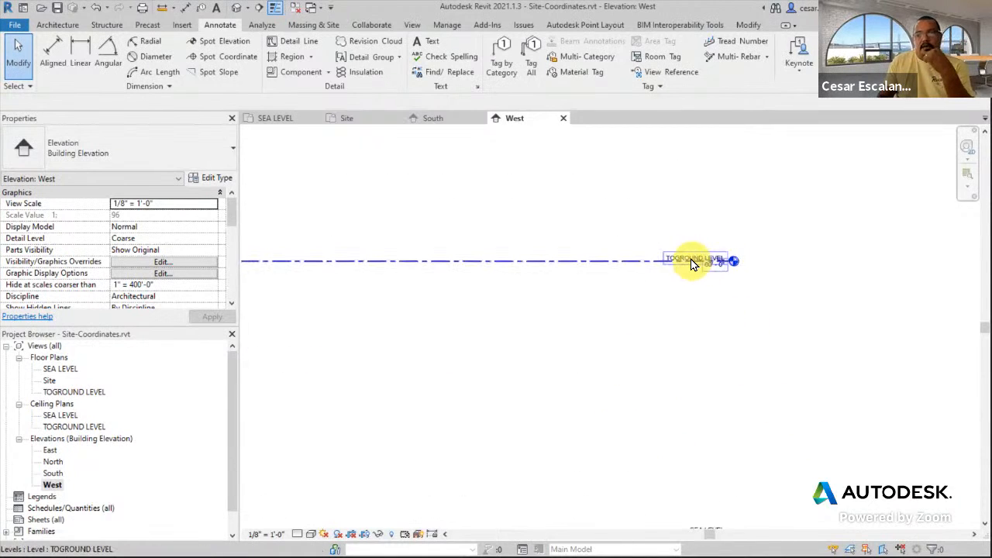
scroll(694, 268, down, 3)
middle_drag(651, 332, 908, 349)
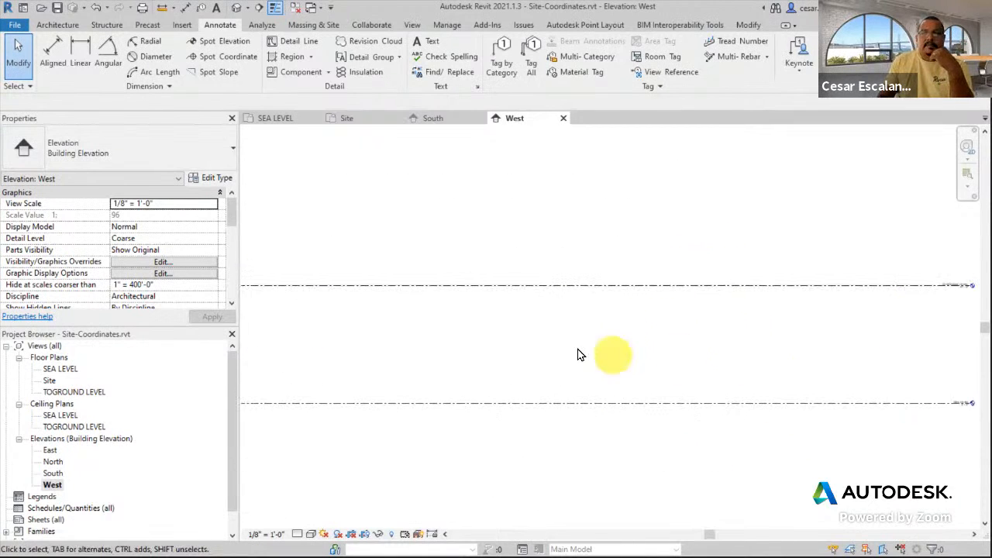
middle_drag(580, 351, 796, 263)
middle_drag(562, 319, 961, 329)
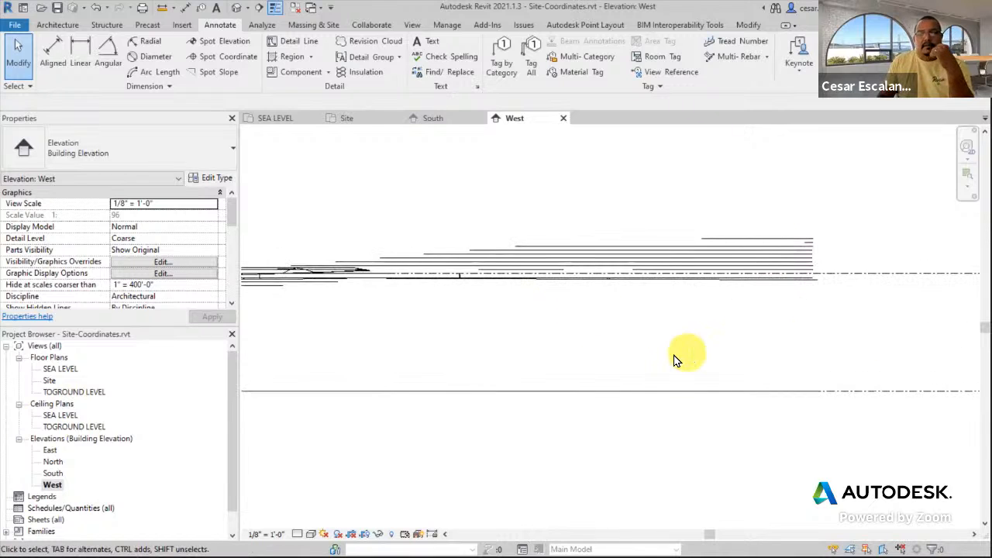
Open the default 3D view and check the two levels around the site contours
click(235, 8)
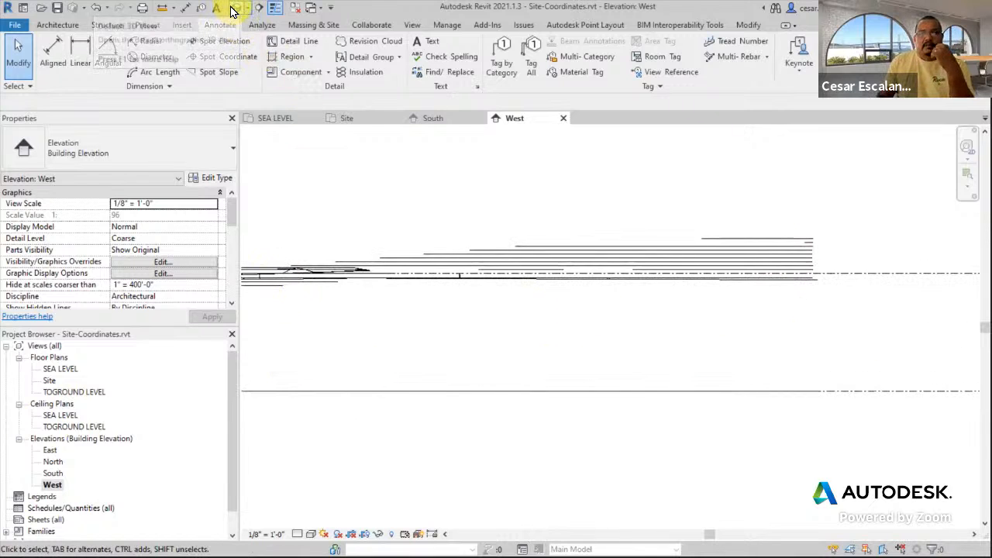
mouse_move(802, 356)
middle_down()
mouse_move(713, 354)
mouse_move(700, 383)
mouse_move(820, 361)
mouse_move(840, 382)
mouse_move(824, 449)
mouse_move(807, 344)
middle_up()
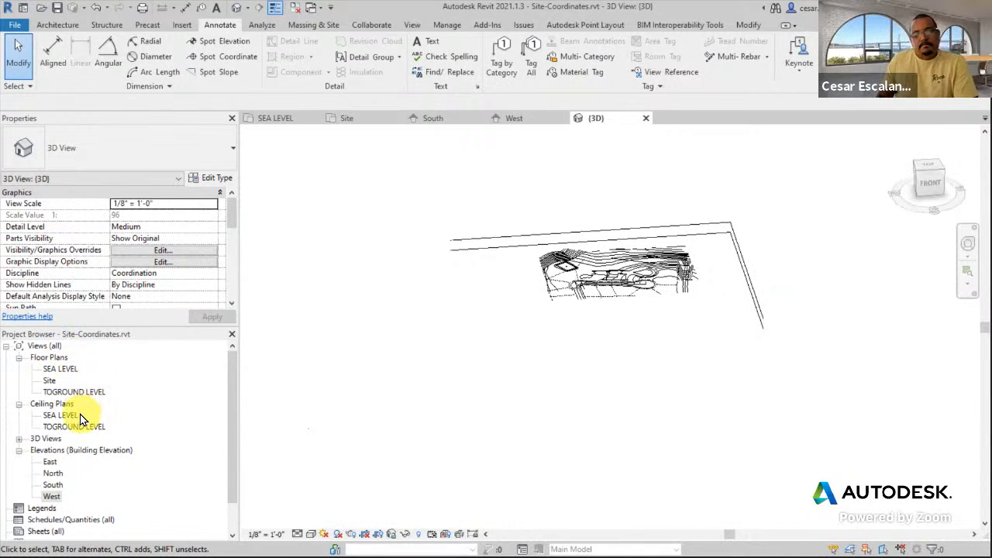
Open the Site floor plan and examine the civil drawing around Ascent Place and the northeast property corner intended for the survey point
double_click(49, 381)
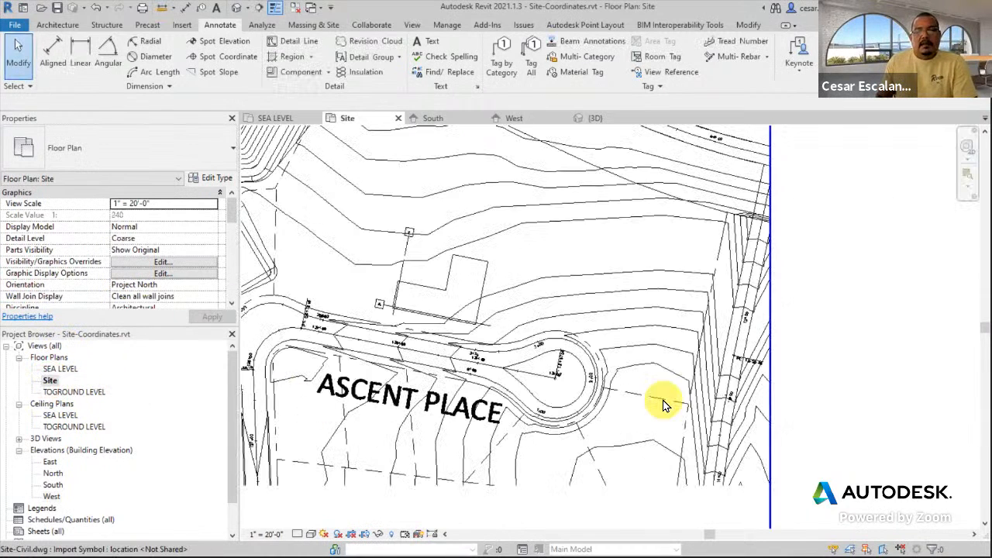
scroll(663, 399, down, 5)
middle_drag(741, 374, 681, 368)
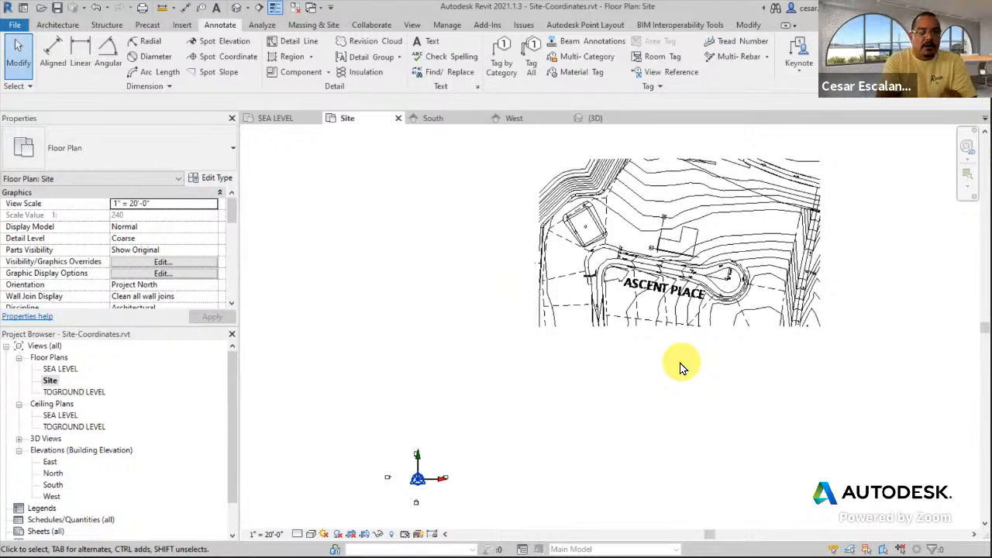
middle_drag(698, 312, 650, 454)
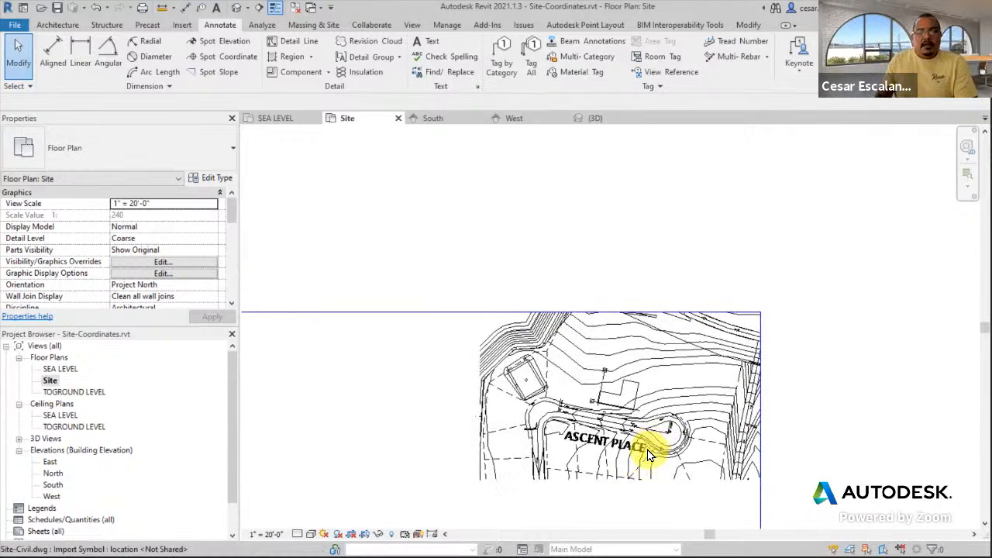
scroll(650, 454, up, 5)
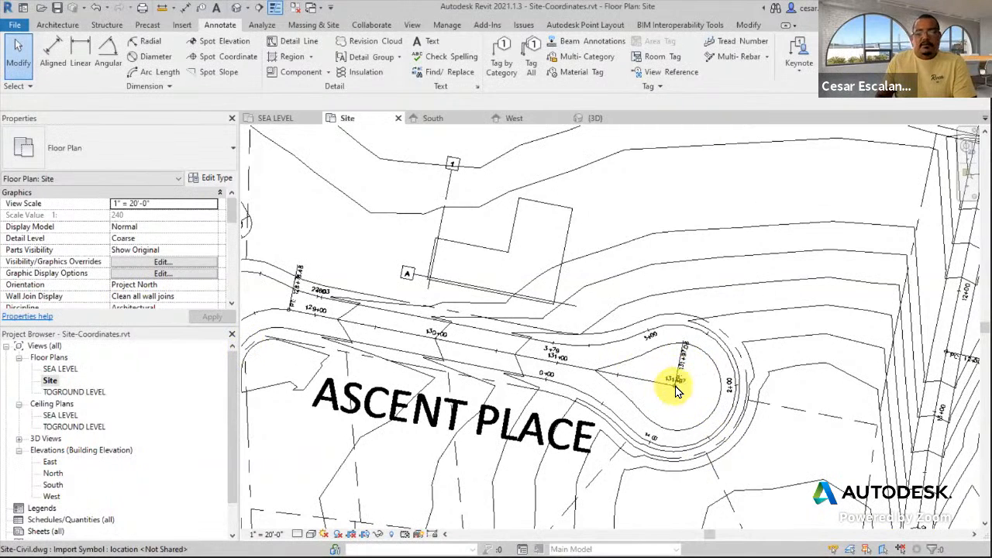
scroll(686, 398, down, 2)
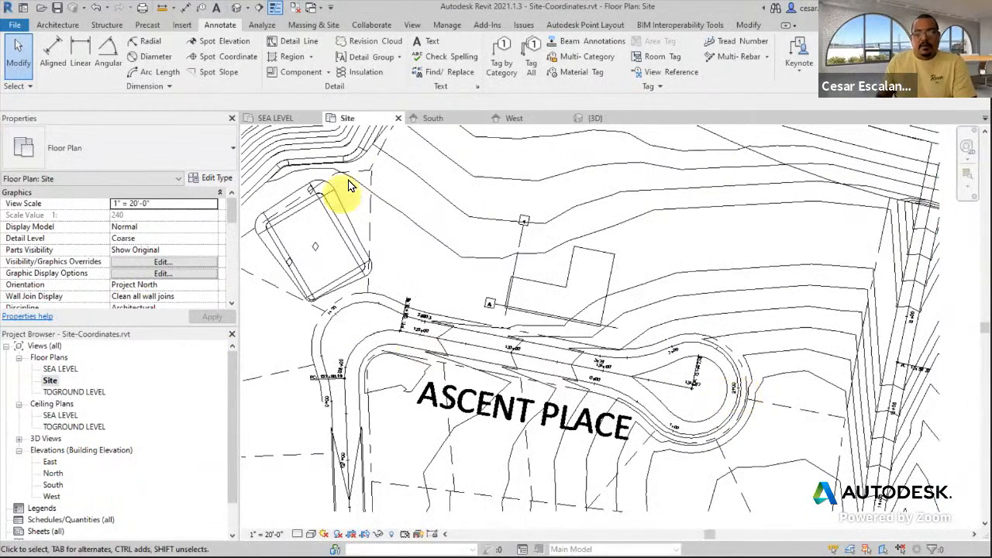
middle_drag(441, 179, 425, 260)
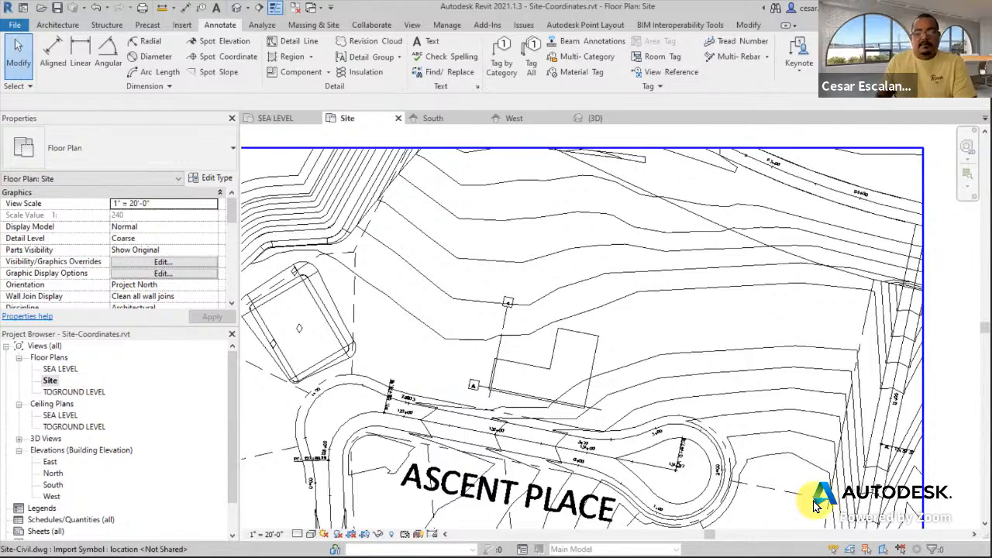
middle_drag(811, 503, 740, 434)
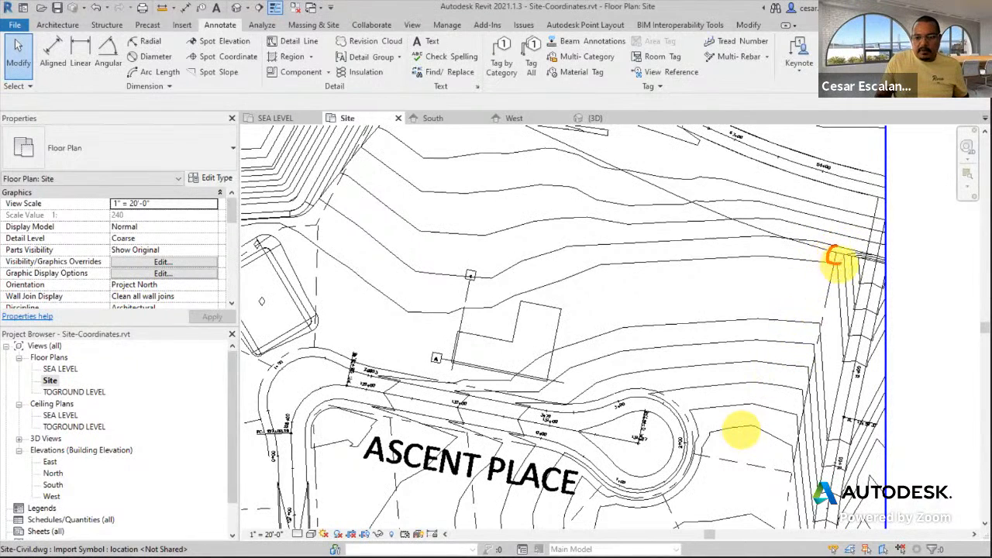
mouse_move(815, 248)
mouse_down()
mouse_move(853, 265)
mouse_move(822, 271)
mouse_up()
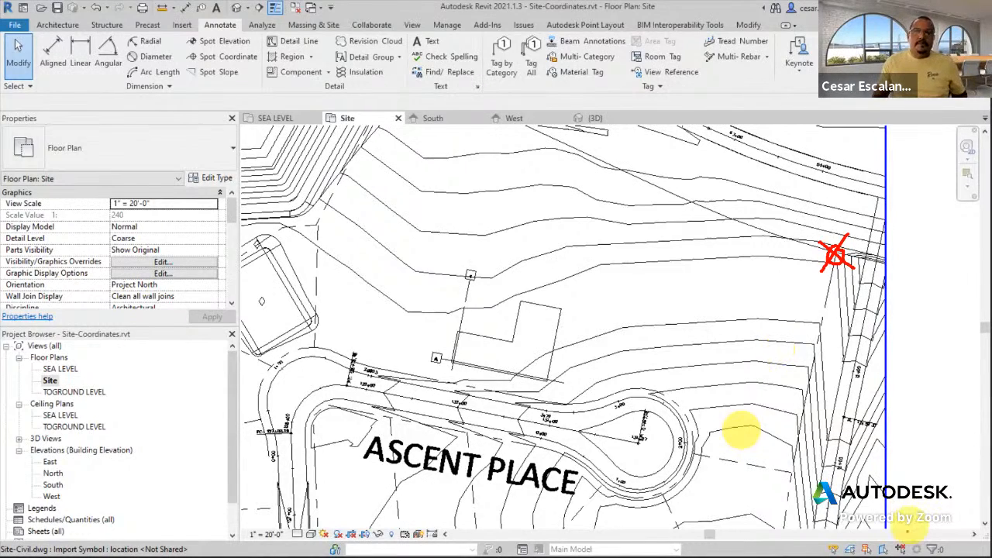
Locate the overlapping project base point and survey point at the internal origin, southwest of the civil drawing
scroll(721, 388, down, 2)
middle_drag(725, 408, 782, 282)
scroll(781, 282, down, 2)
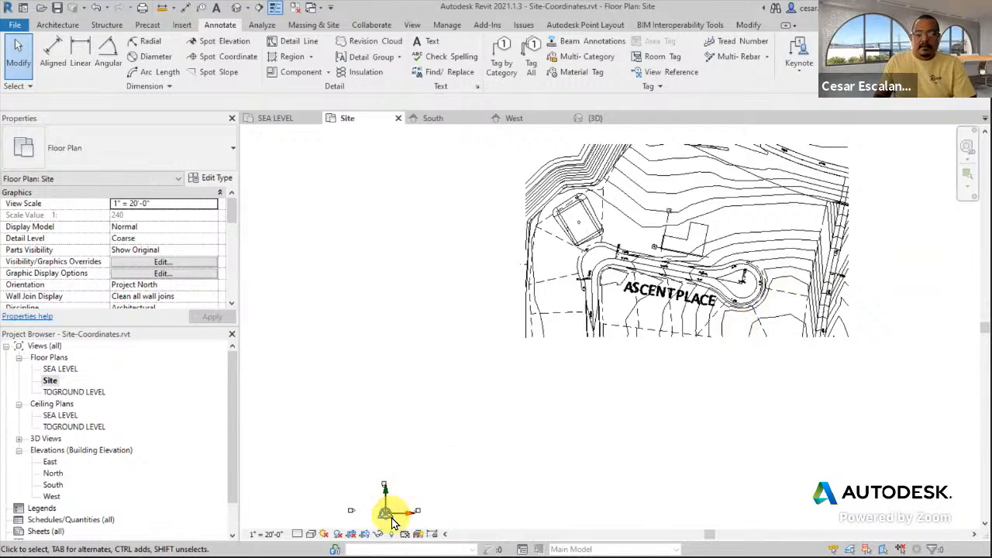
scroll(393, 524, up, 2)
scroll(551, 431, down, 2)
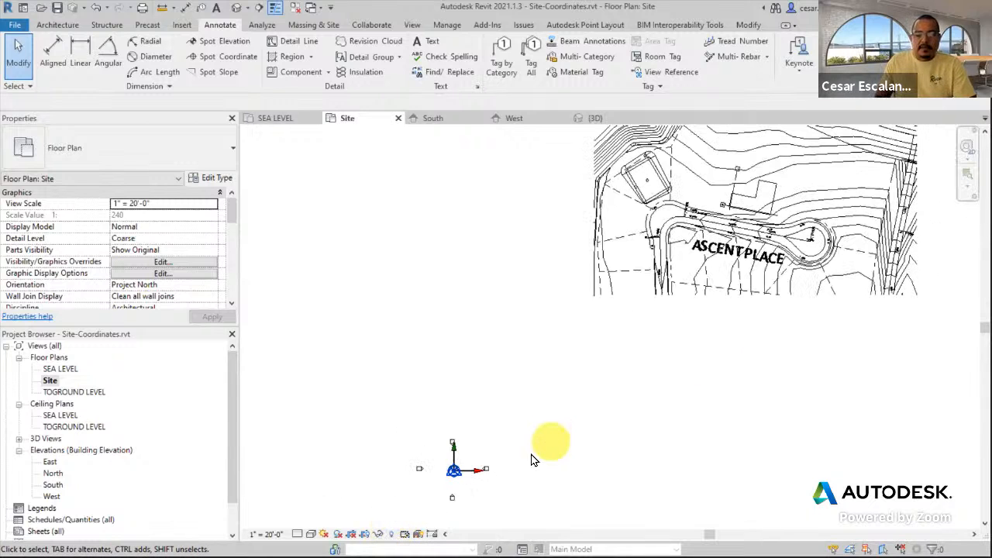
scroll(455, 475, up, 3)
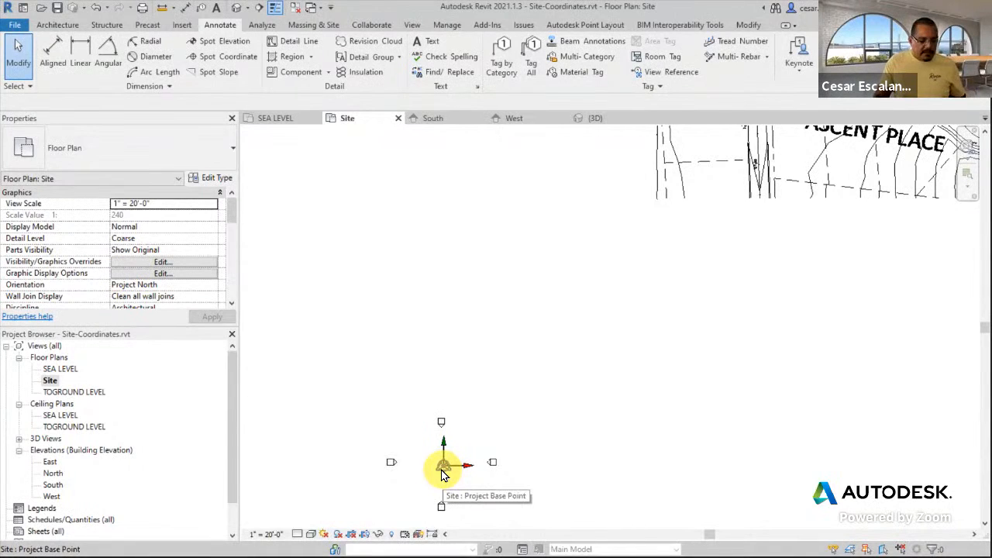
key(Tab)
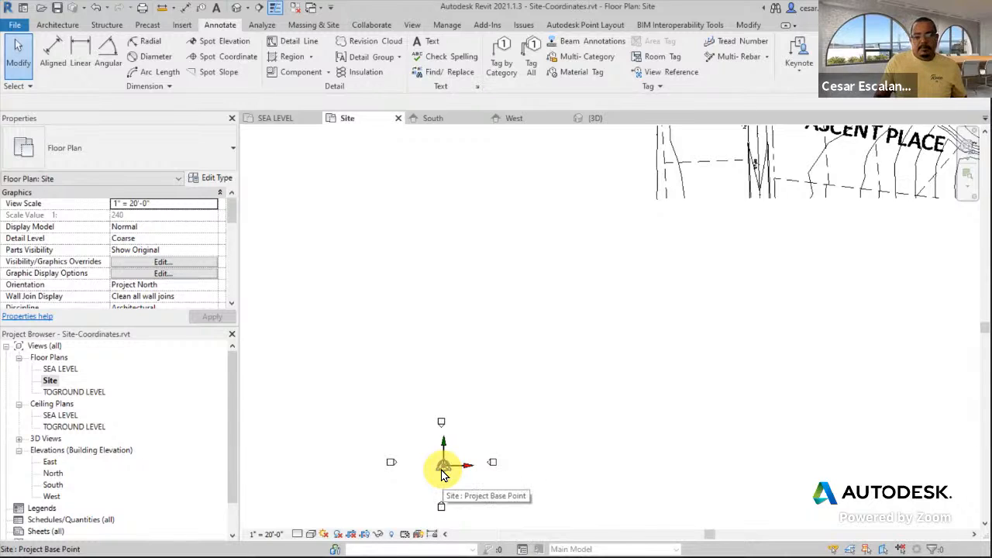
scroll(446, 476, up, 3)
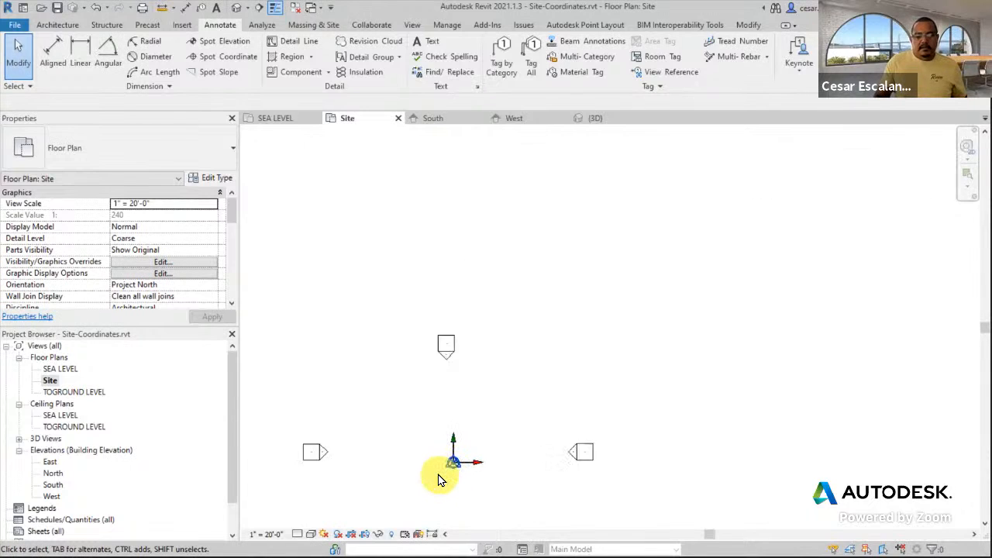
middle_drag(511, 458, 583, 307)
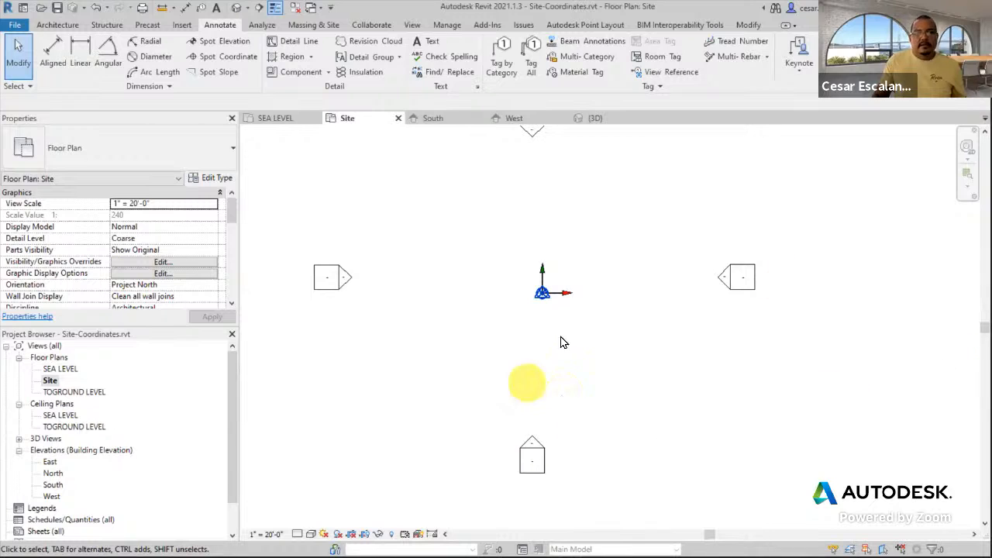
Move the clipped survey point from the internal origin onto the northeast property corner, where the dashed boundary meets the diagonal line
click(543, 301)
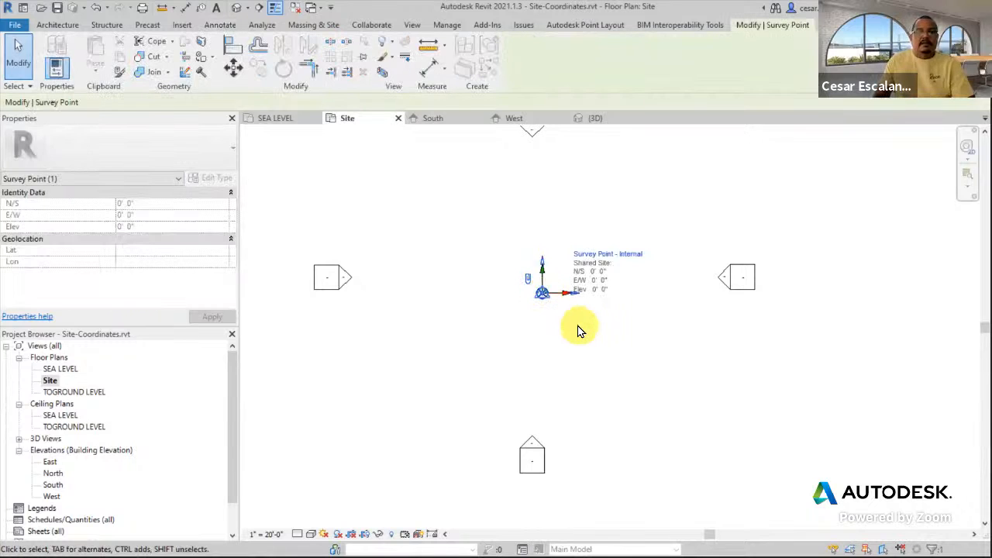
middle_drag(581, 326, 353, 380)
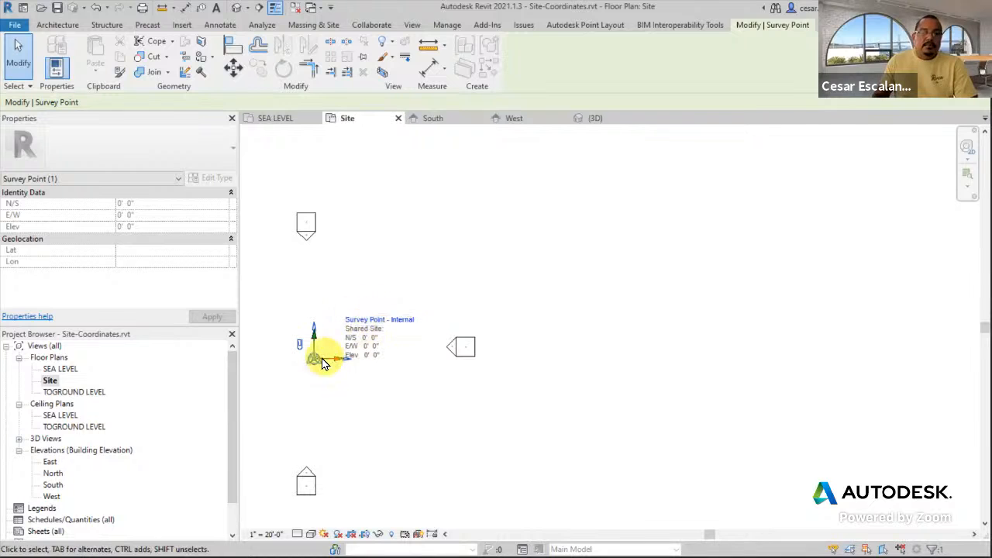
drag(314, 360, 634, 248)
scroll(449, 273, down, 3)
middle_drag(633, 249, 286, 368)
scroll(288, 364, down, 3)
drag(288, 365, 494, 305)
middle_drag(494, 305, 455, 532)
drag(455, 532, 613, 248)
scroll(639, 255, up, 5)
middle_drag(501, 328, 716, 288)
scroll(716, 288, down, 4)
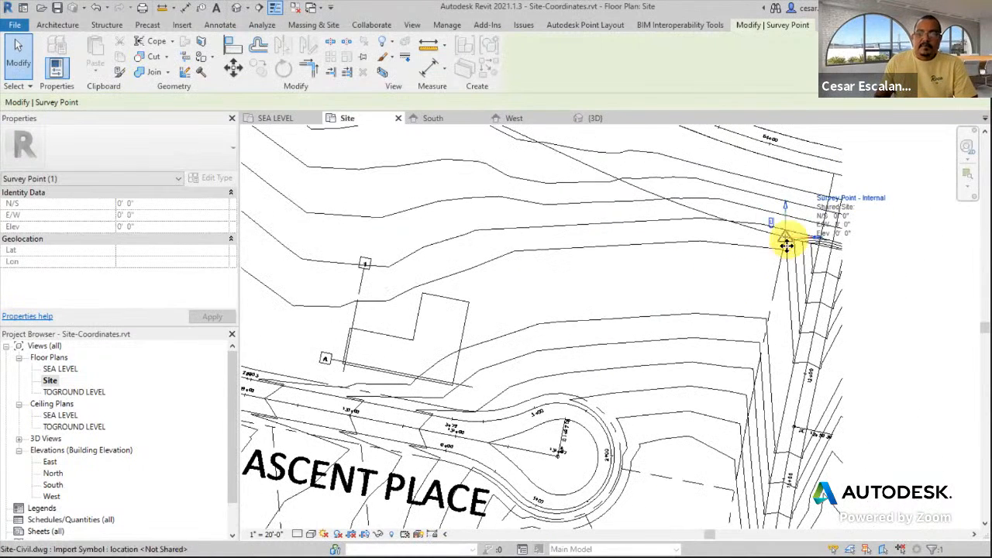
scroll(775, 284, up, 1)
middle_drag(512, 317, 595, 301)
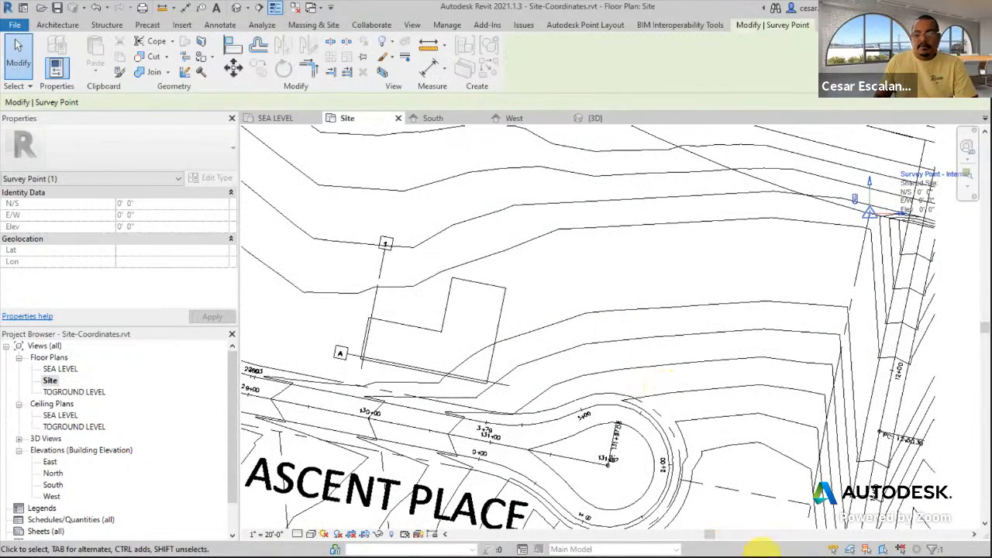
Examine the survey point's placement at the northeast property corner and its relation to the internal origin
scroll(749, 498, down, 2)
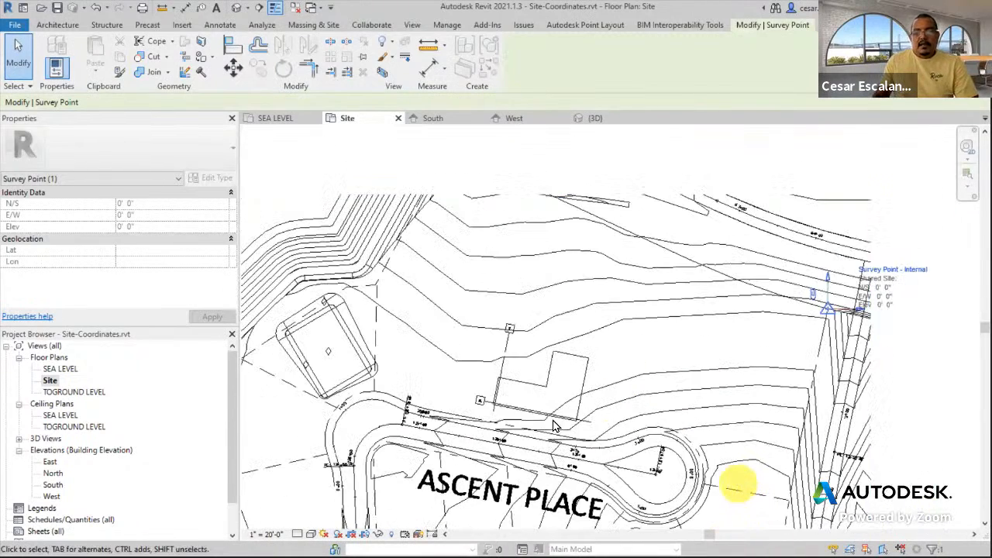
scroll(832, 322, up, 3)
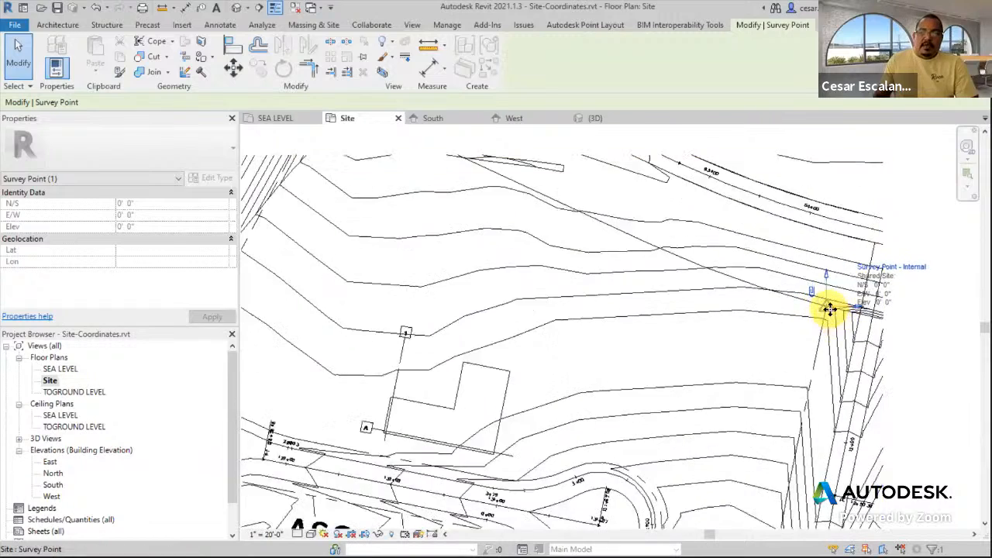
middle_drag(814, 329, 609, 312)
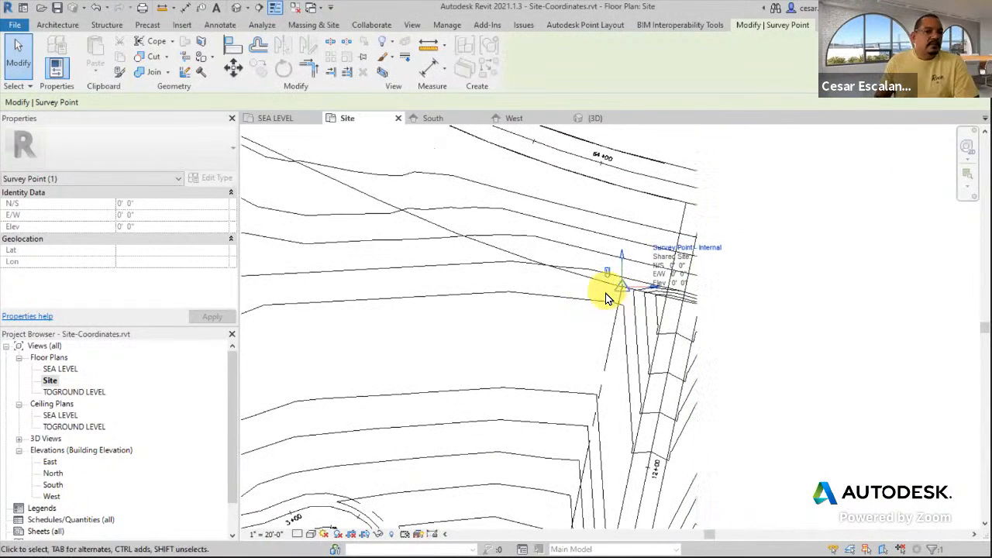
scroll(709, 240, down, 4)
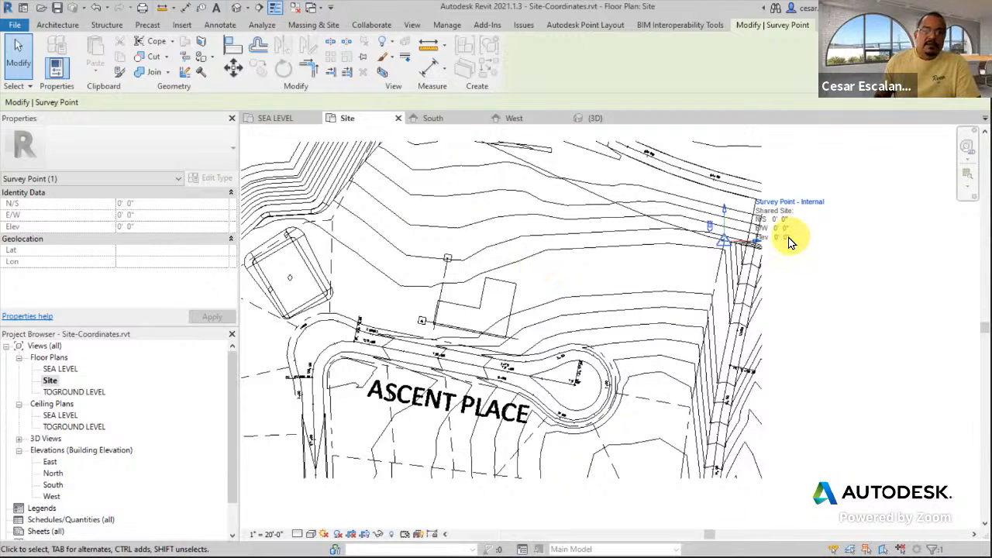
scroll(725, 246, up, 2)
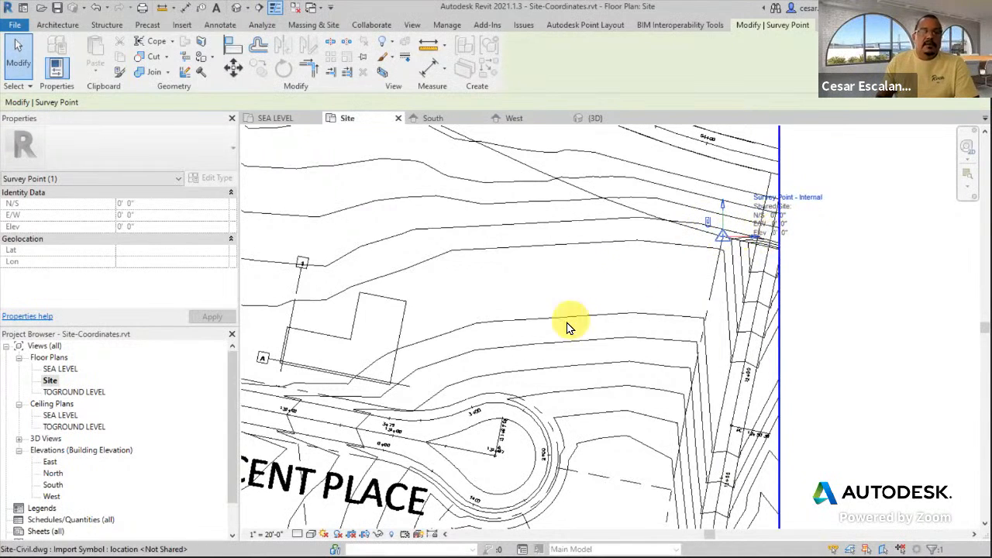
scroll(720, 235, up, 3)
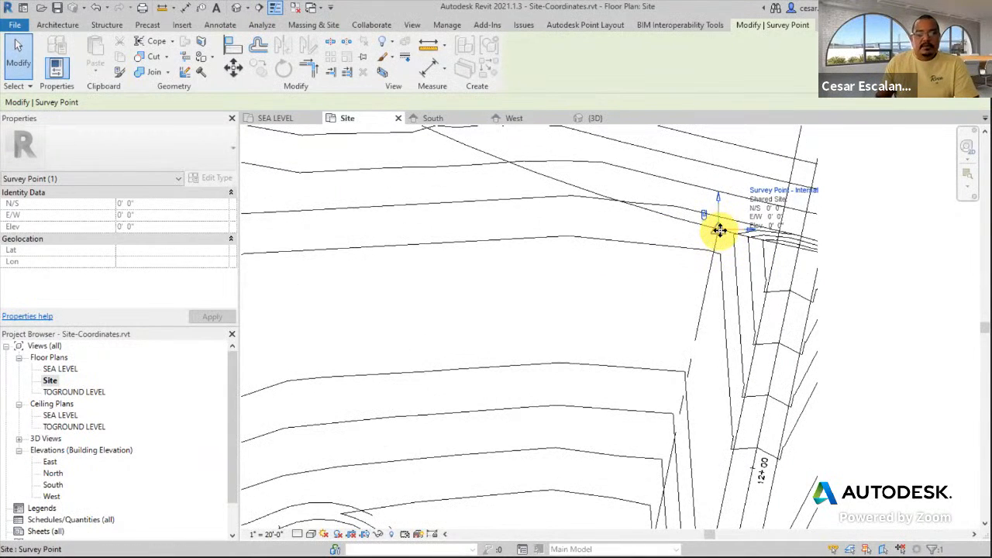
scroll(720, 230, down, 5)
middle_drag(748, 252, 833, 223)
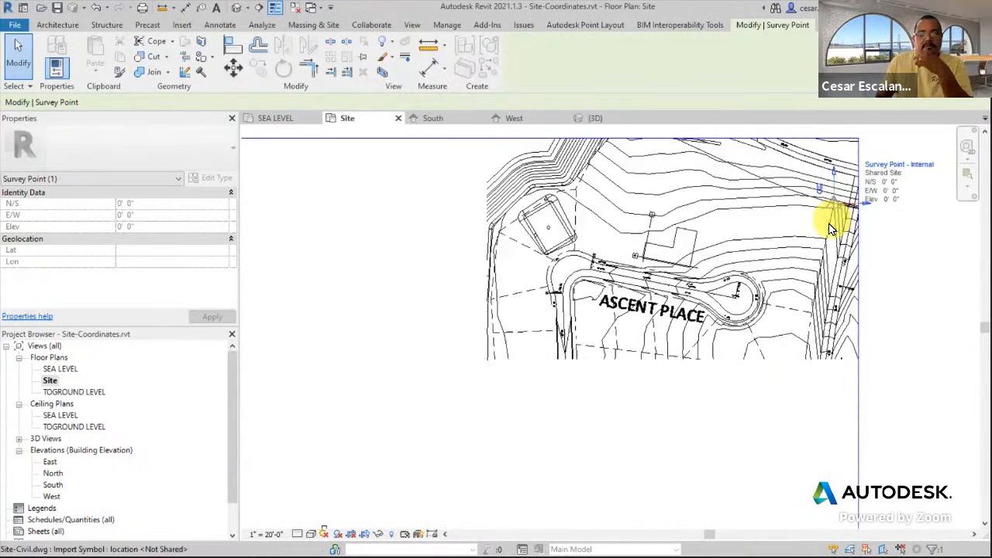
scroll(832, 224, down, 2)
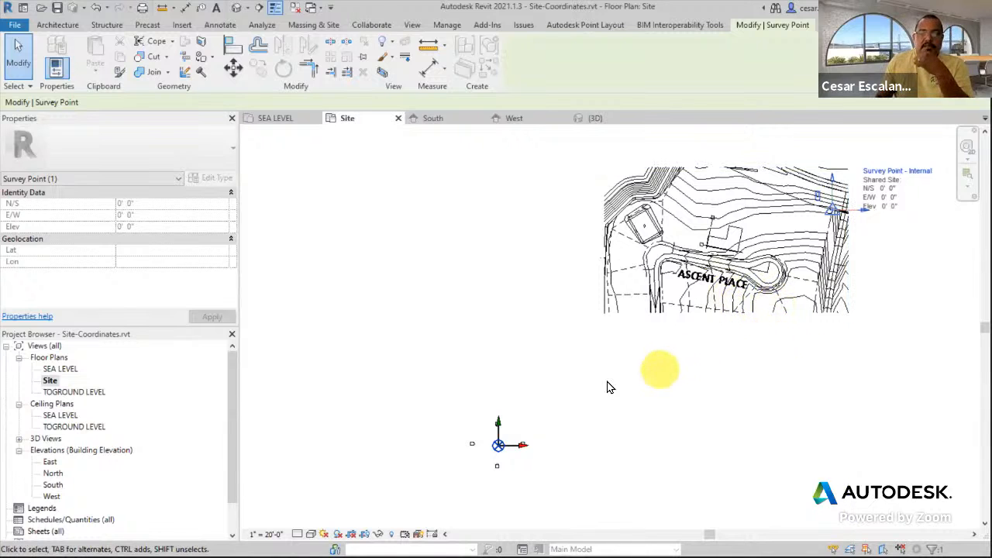
Check the project base point's shared coordinates and examine the building outline with grids 1 and A above Ascent Place
scroll(500, 456, up, 1)
click(497, 448)
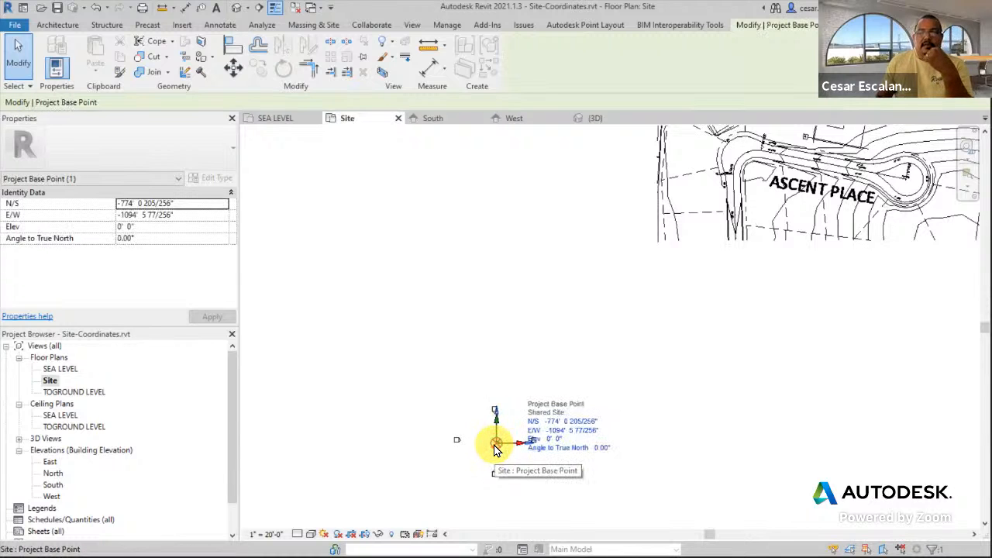
middle_drag(682, 299, 516, 399)
scroll(650, 235, up, 3)
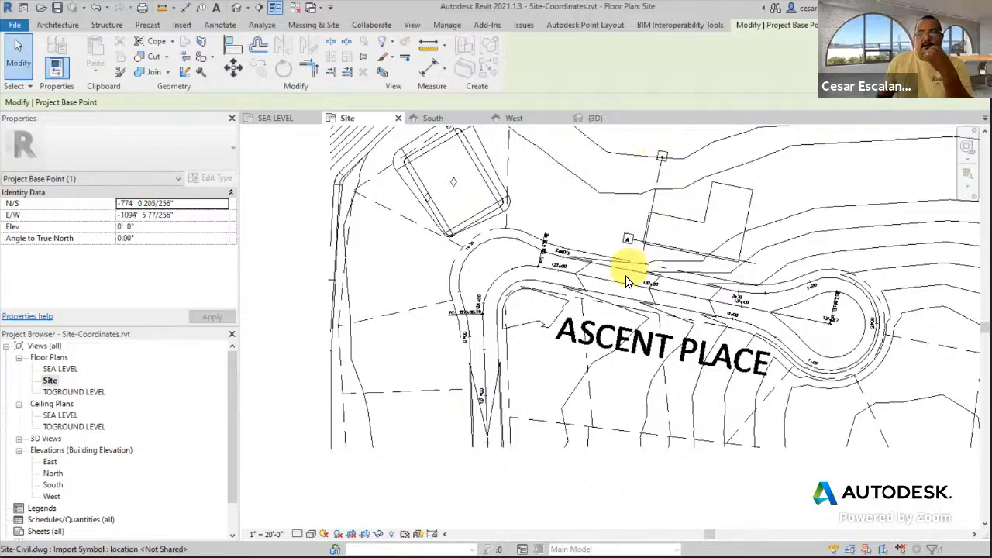
scroll(676, 183, up, 2)
scroll(675, 179, down, 4)
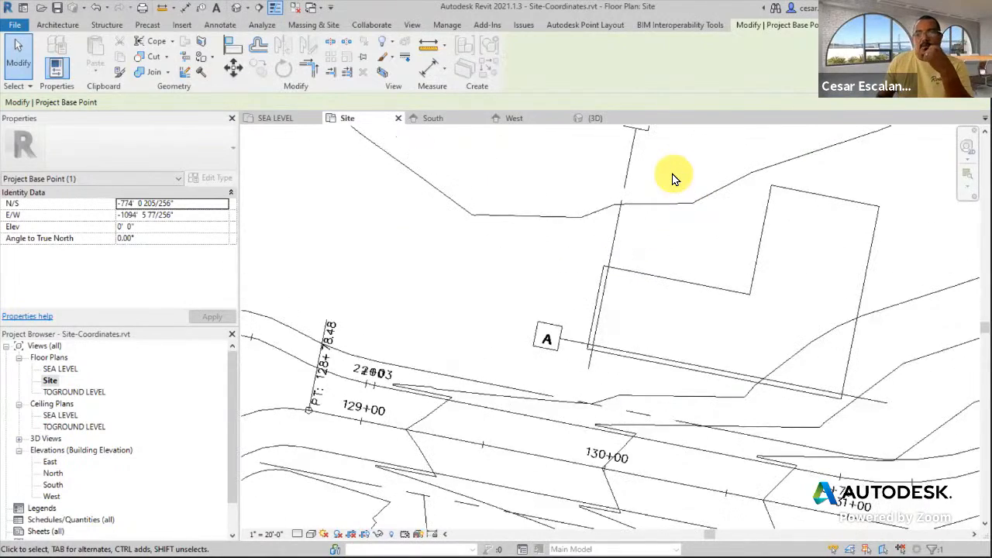
scroll(674, 182, down, 2)
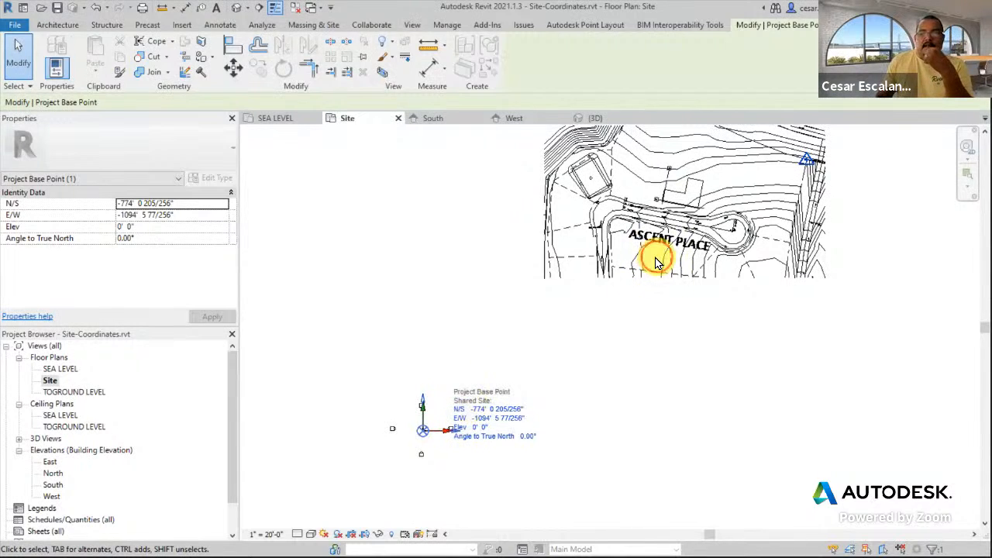
click(655, 262)
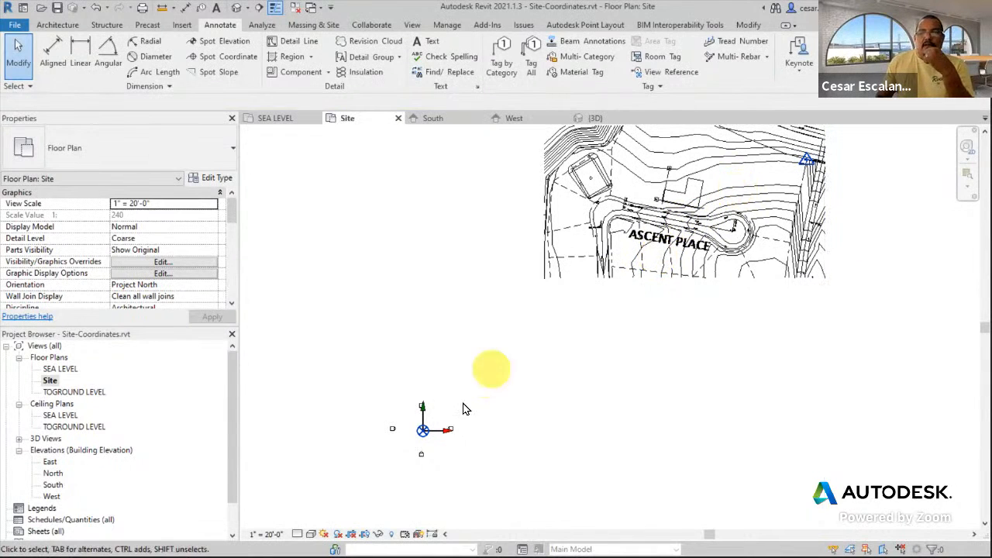
Drag the project base point from the internal origin to just west of the building outline above Ascent Place
scroll(456, 411, up, 2)
middle_drag(509, 370, 495, 401)
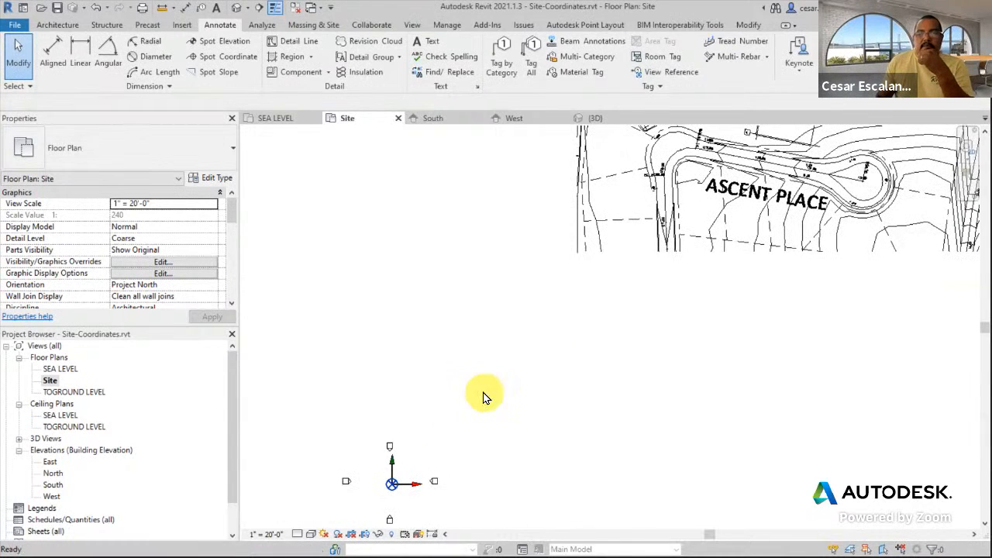
click(392, 484)
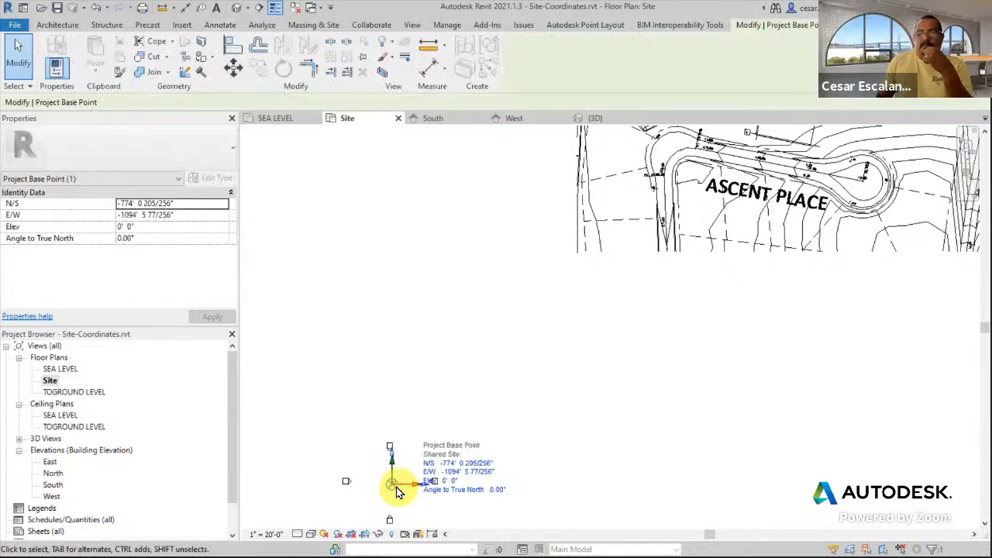
drag(393, 484, 688, 257)
middle_drag(690, 289, 567, 475)
drag(570, 445, 629, 283)
scroll(628, 329, up, 4)
click(755, 185)
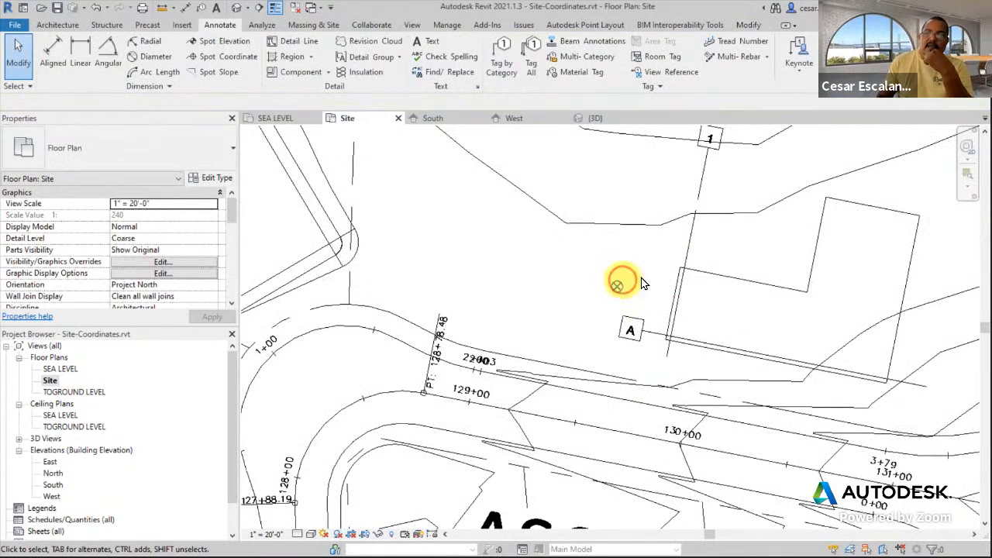
Move the project base point onto the intersection of grids 1 and A at the building's southwest corner
middle_drag(815, 245, 628, 310)
click(430, 350)
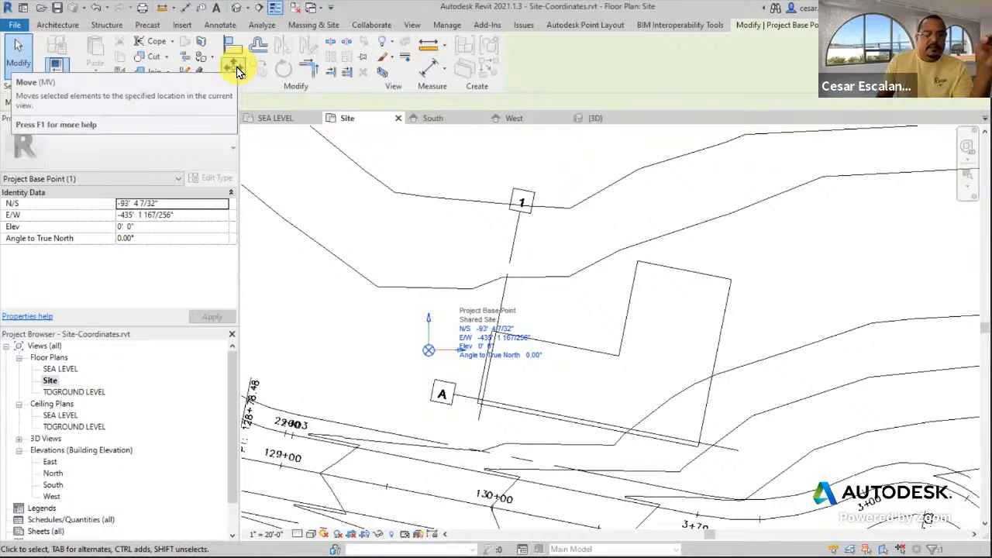
click(312, 202)
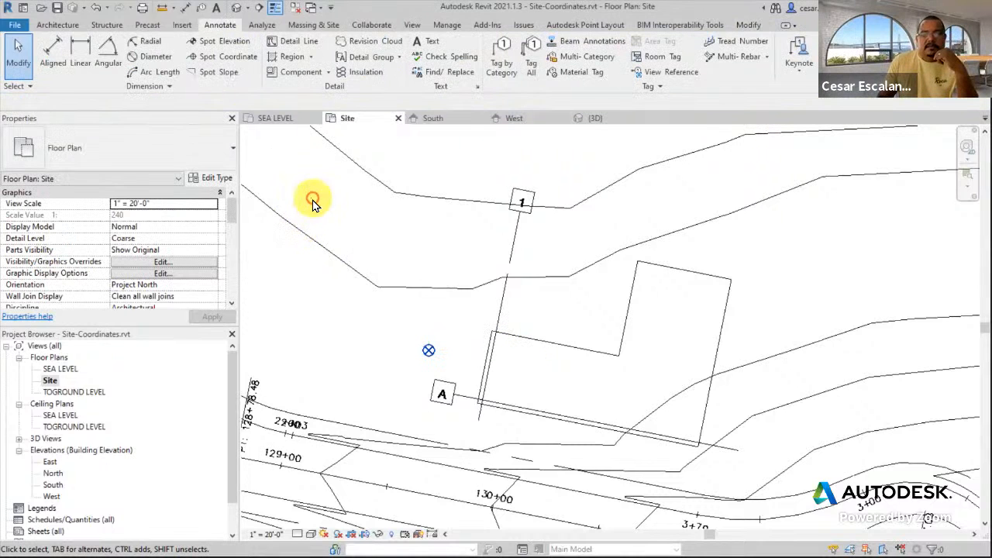
click(428, 350)
click(235, 70)
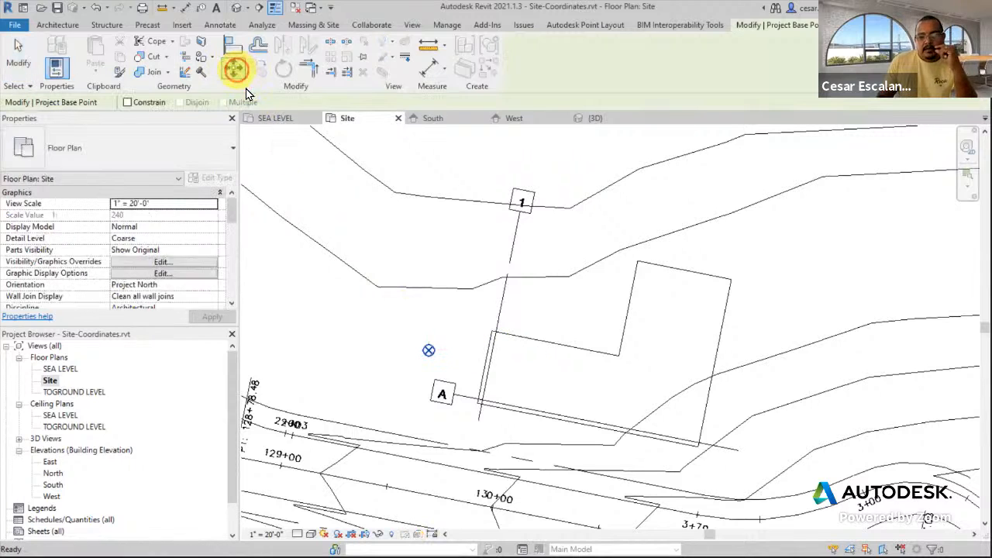
click(428, 353)
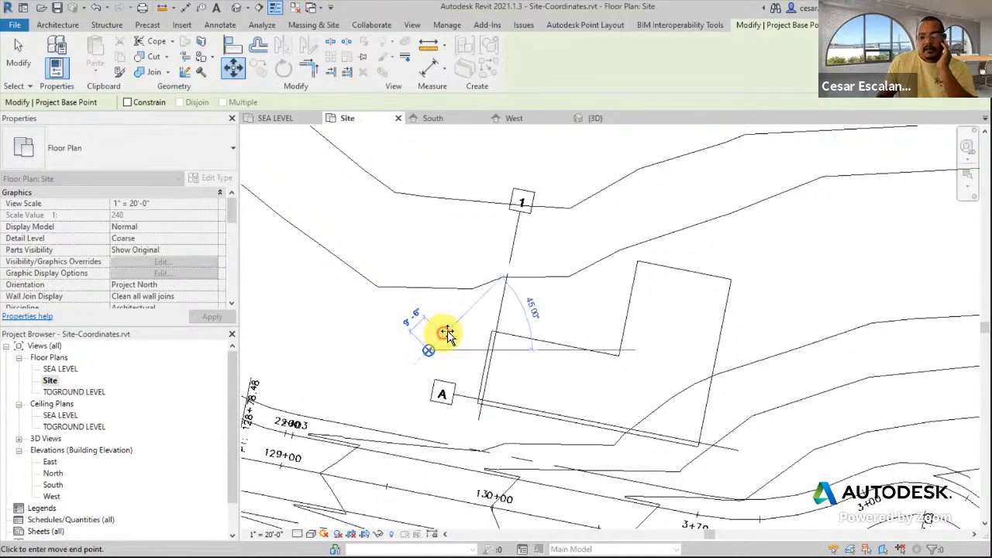
scroll(517, 417, up, 2)
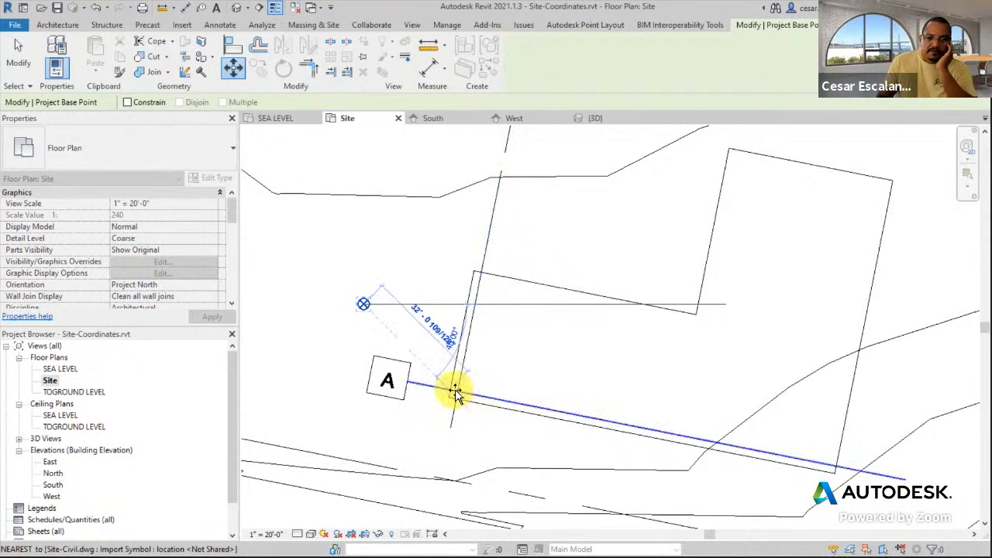
scroll(490, 406, up, 1)
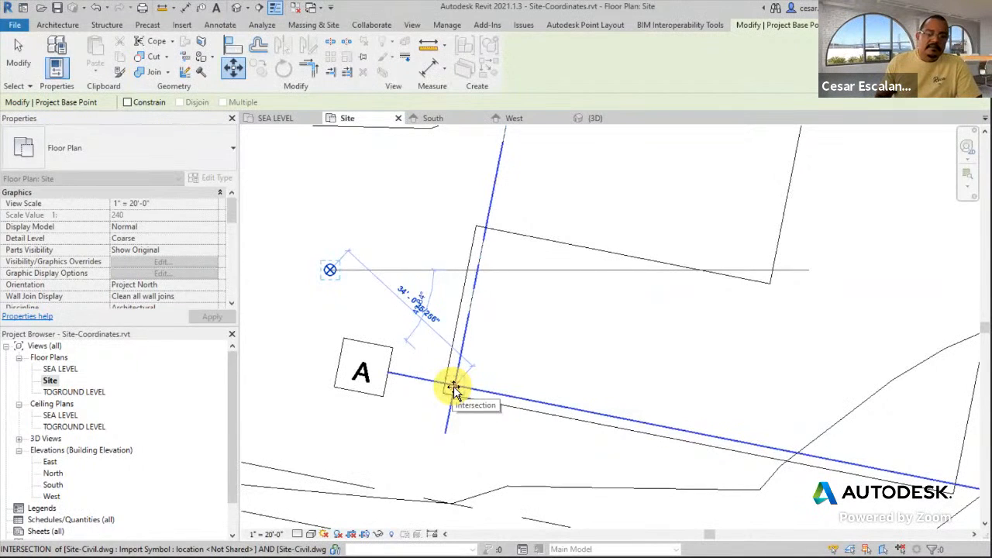
click(454, 388)
click(510, 440)
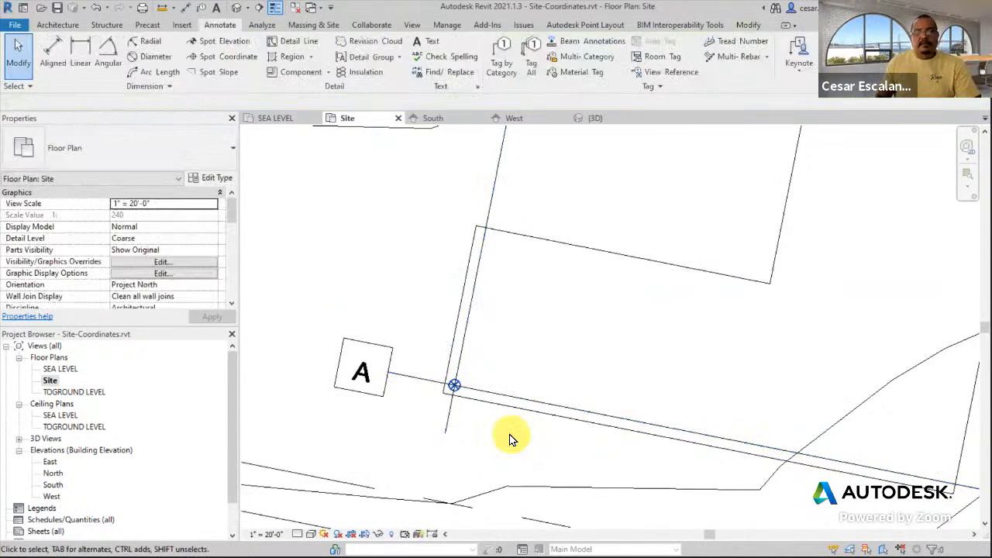
Examine the project base point at the grid intersection relative to the building outline and the survey point
scroll(511, 439, down, 3)
middle_drag(544, 421, 454, 418)
scroll(447, 415, down, 1)
scroll(446, 415, down, 2)
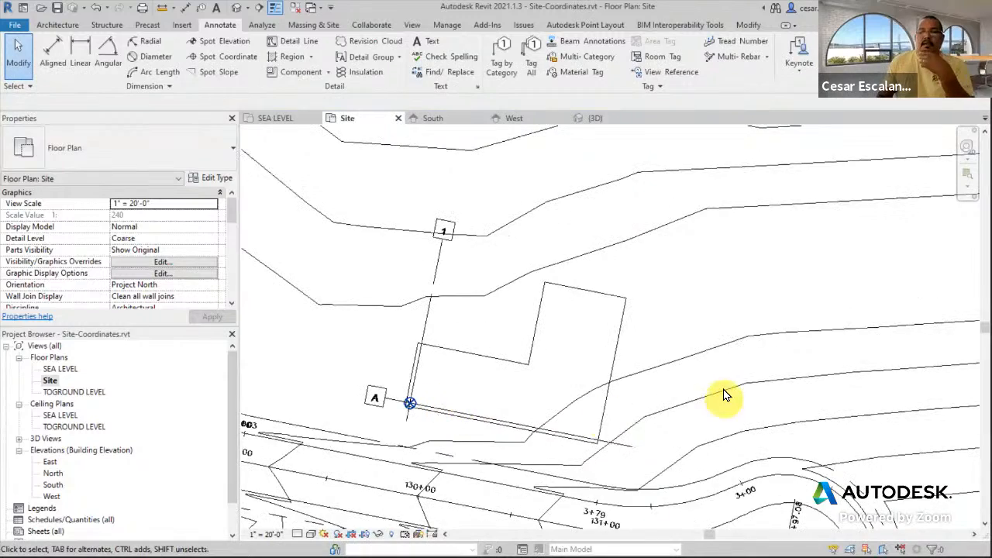
middle_drag(720, 399, 647, 354)
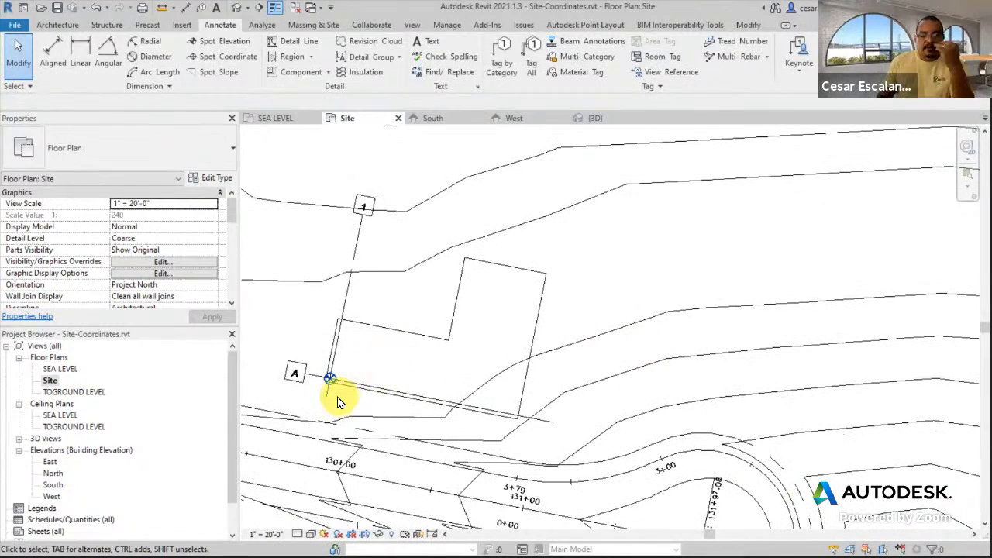
scroll(337, 394, up, 2)
scroll(370, 390, down, 2)
middle_drag(868, 336, 889, 349)
scroll(426, 398, up, 2)
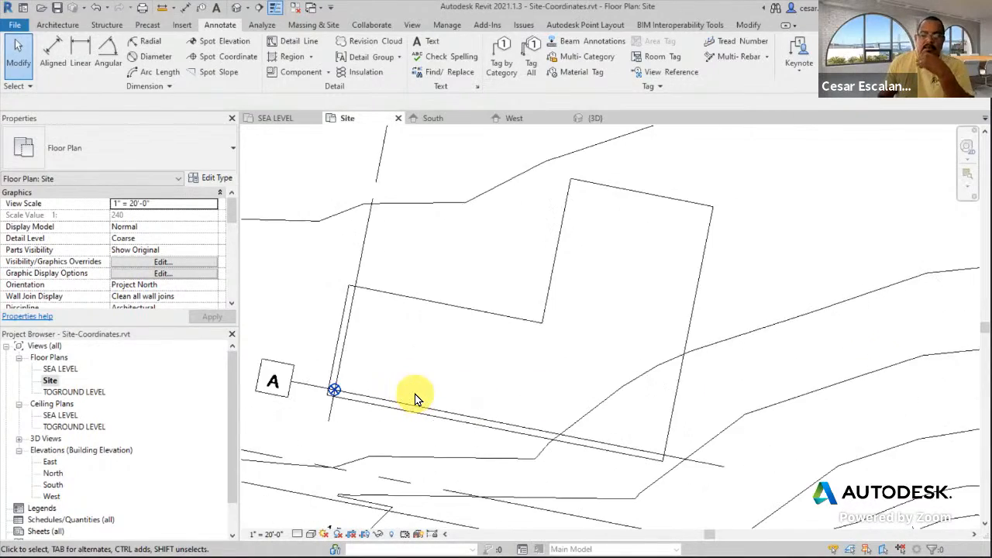
scroll(419, 394, down, 3)
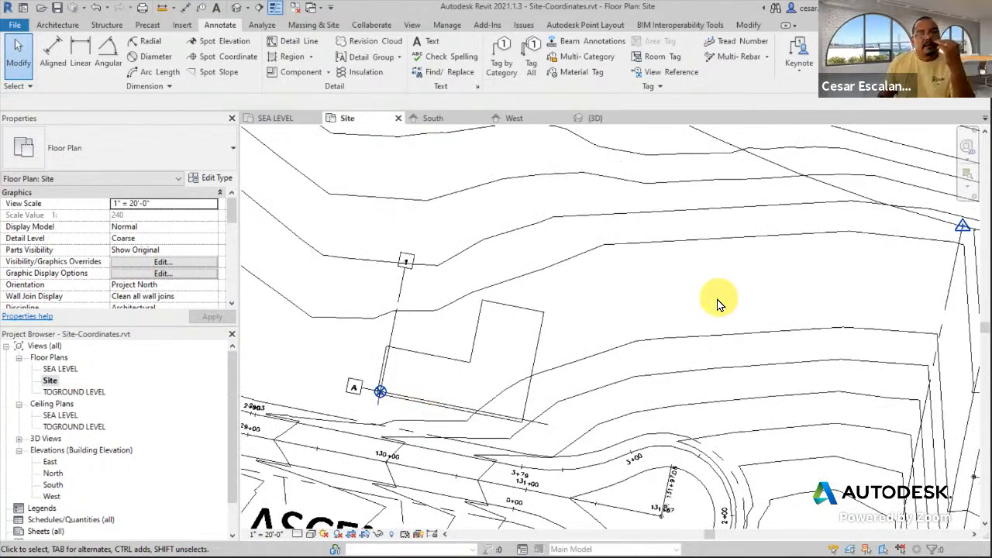
scroll(719, 302, down, 3)
middle_drag(711, 326, 639, 314)
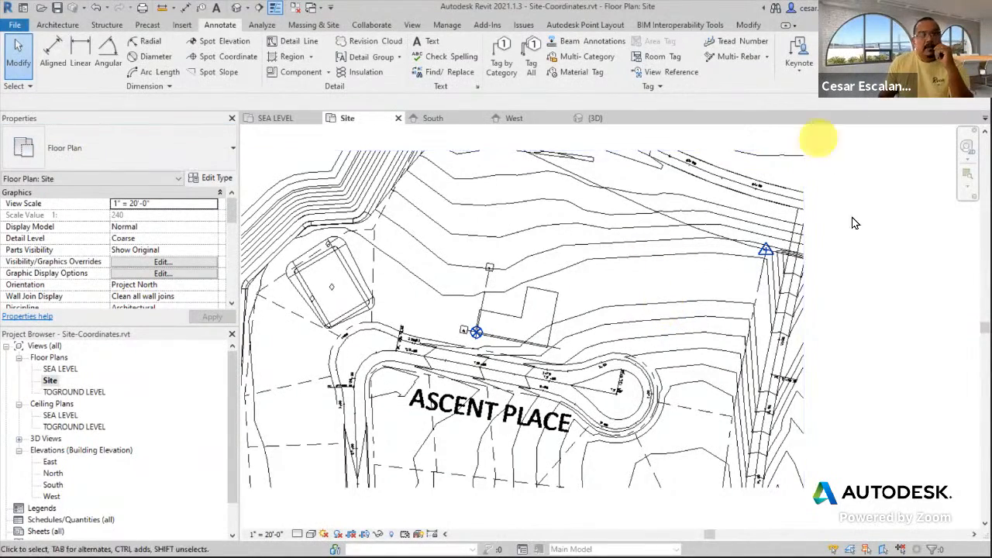
Examine where the internal origin lies relative to the relocated project base point and the civil drawing
middle_drag(585, 286, 748, 262)
scroll(664, 316, up, 2)
scroll(655, 310, up, 2)
middle_drag(656, 277, 548, 213)
scroll(550, 213, down, 2)
scroll(659, 275, down, 3)
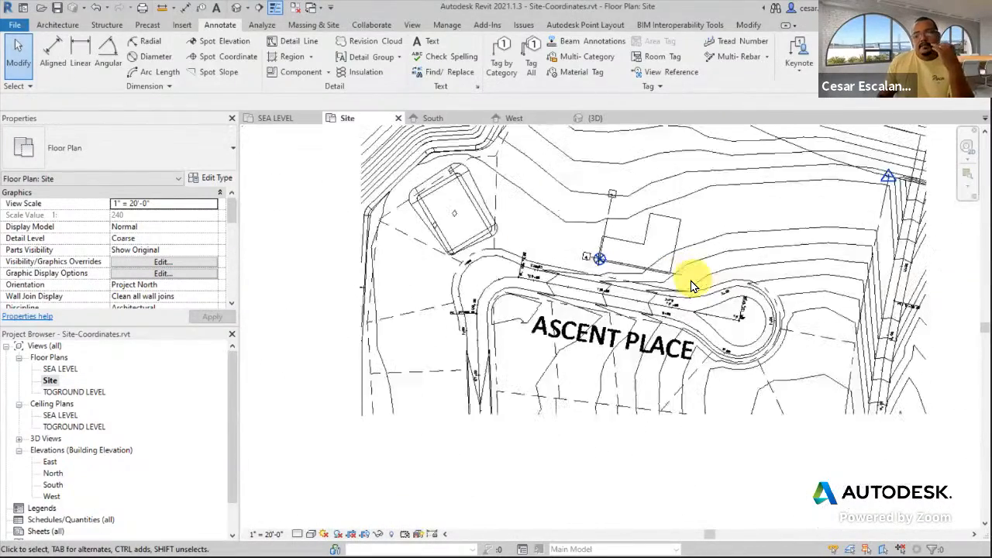
scroll(692, 286, down, 3)
middle_drag(633, 262, 651, 199)
click(380, 481)
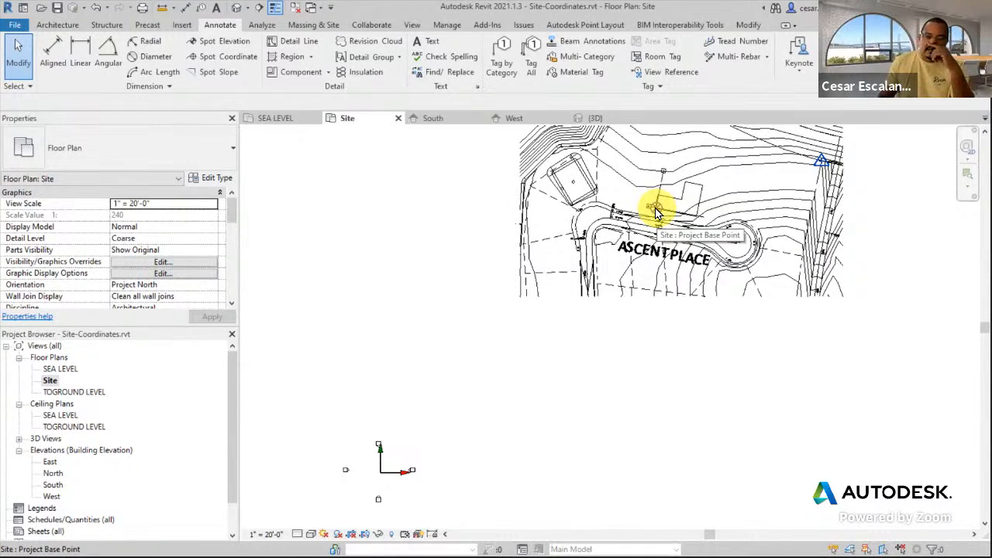
Check the shared coordinates of the project base point at the intersection of grids 1 and A
scroll(794, 210, up, 5)
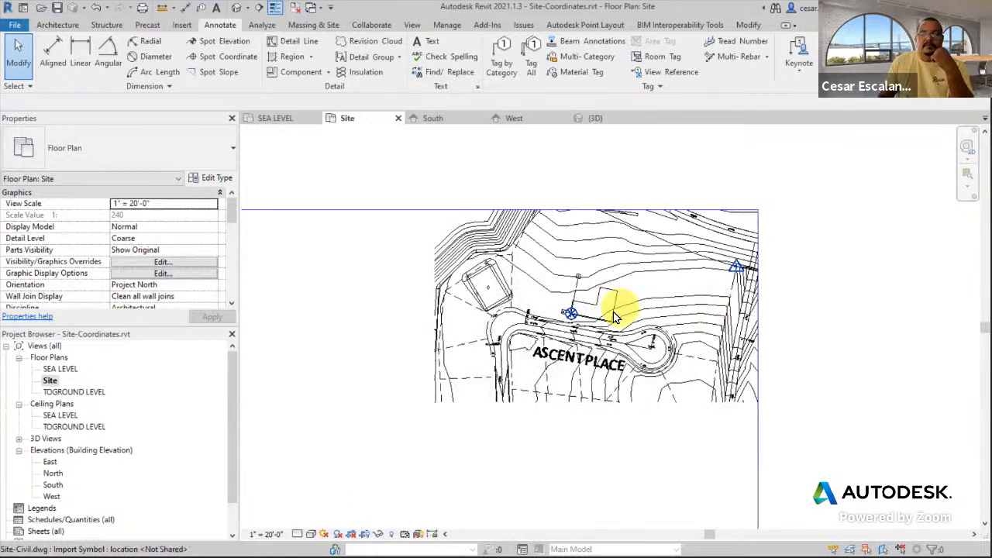
scroll(567, 323, up, 3)
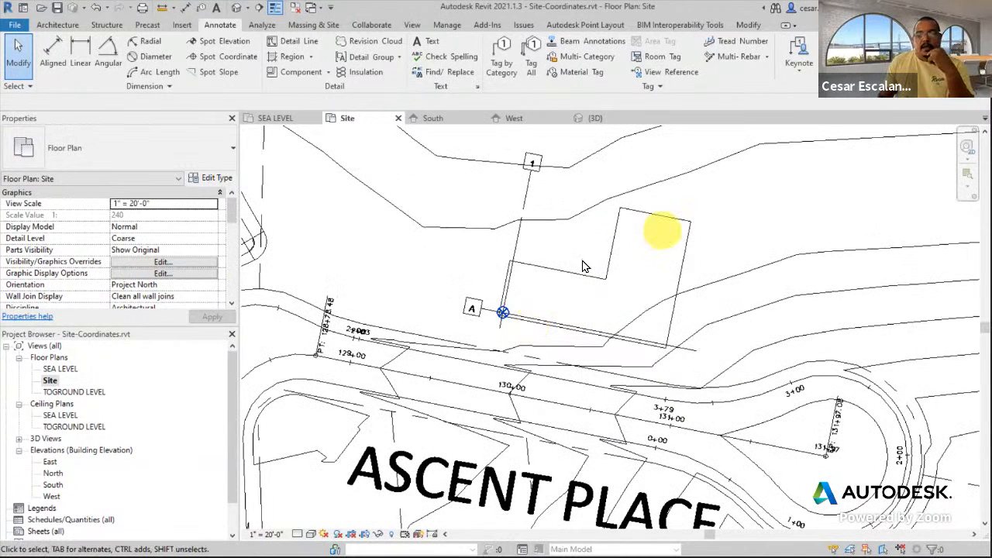
click(503, 313)
scroll(652, 337, down, 5)
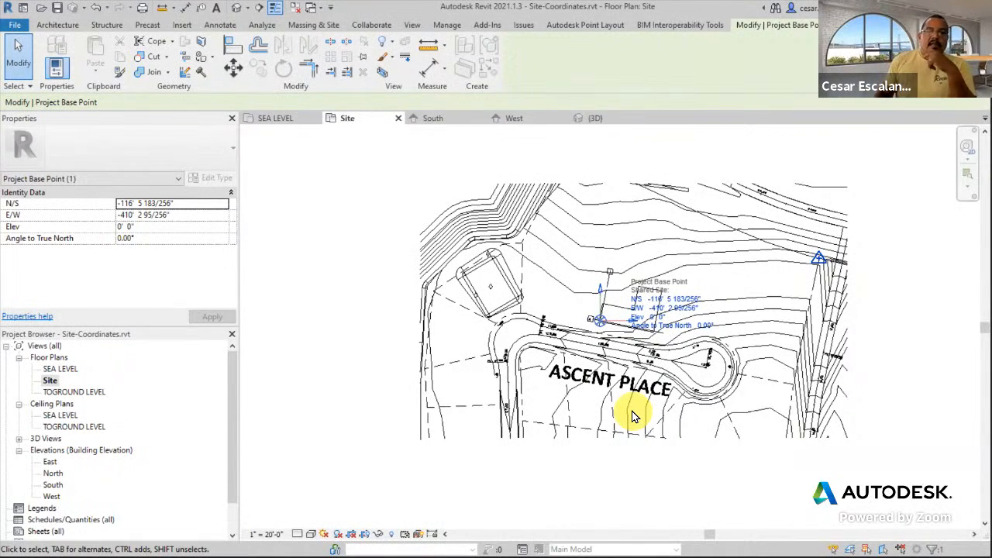
scroll(644, 306, up, 5)
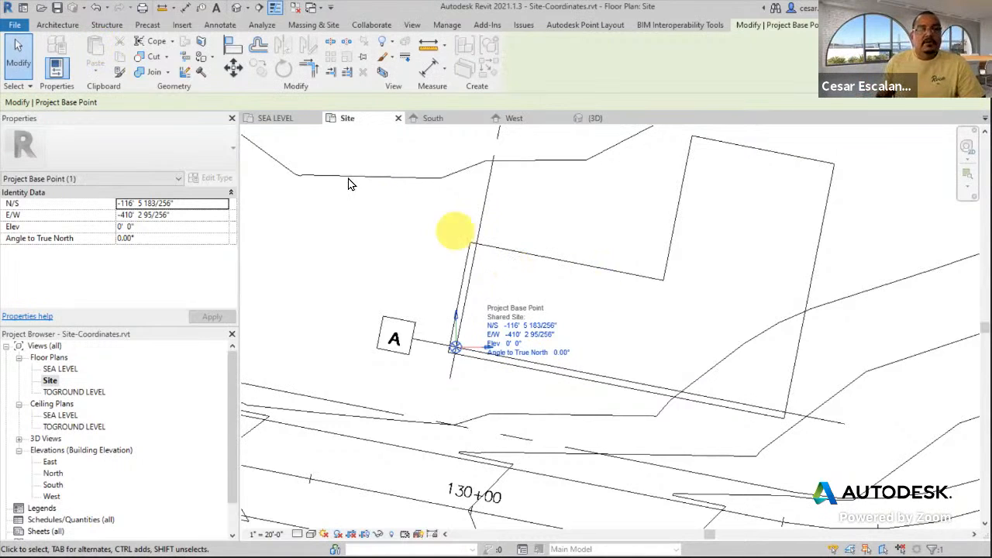
Draw a vertical reference plane from the project base point northward past the building outline
click(58, 24)
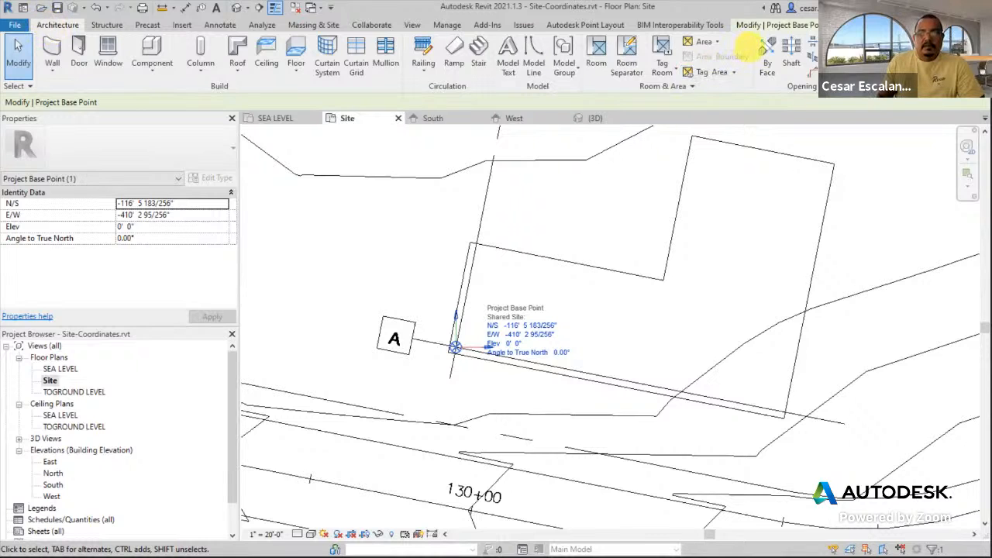
key(r)
key(p)
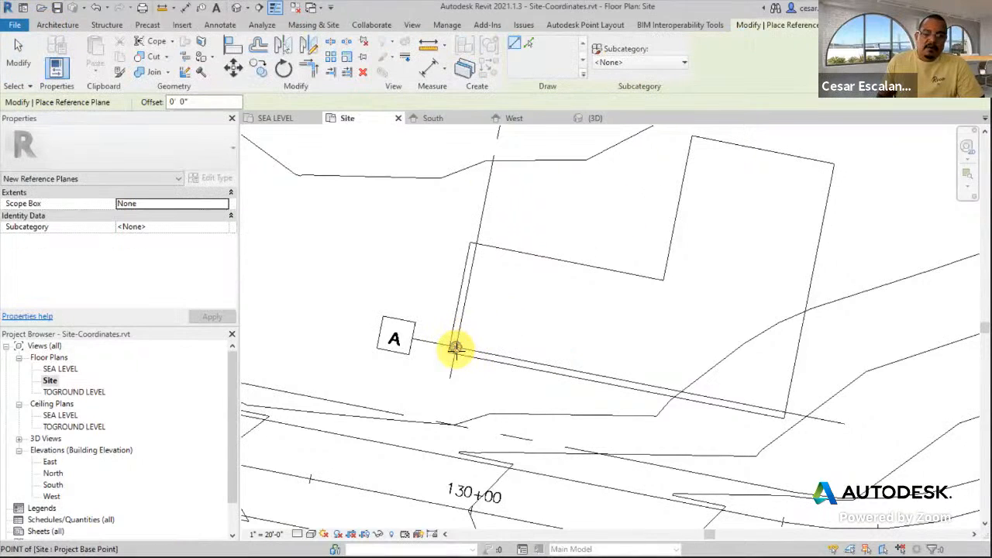
click(456, 347)
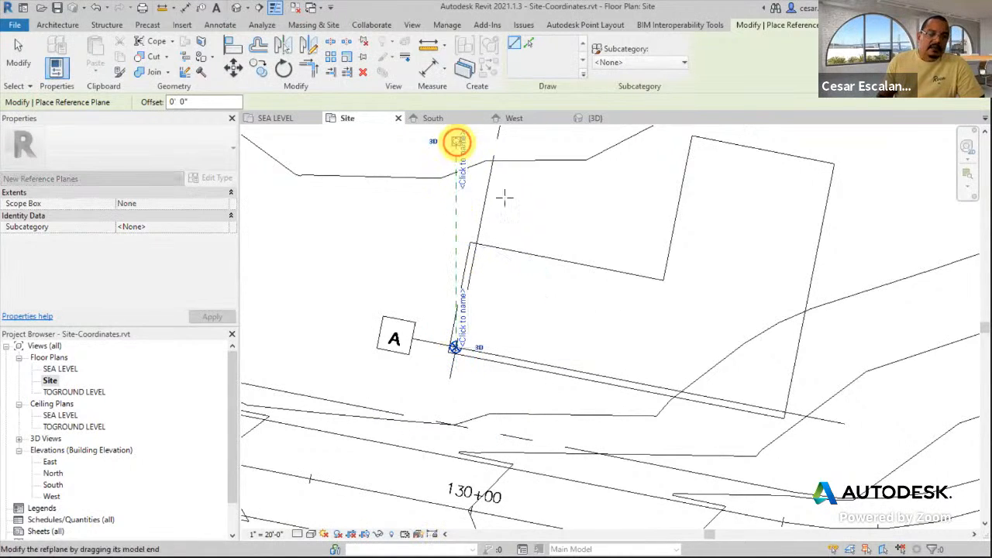
click(456, 137)
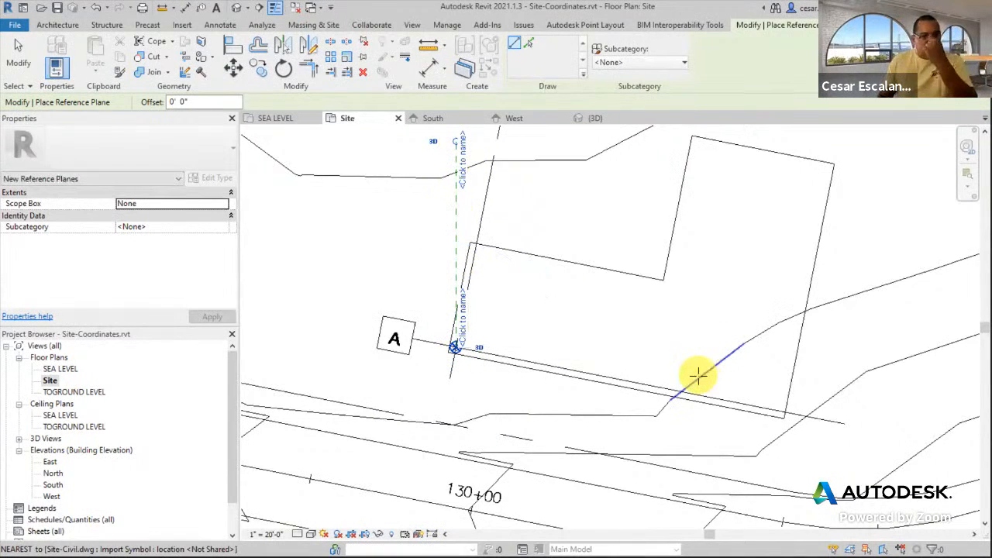
Add an angular dimension between the vertical reference plane and grid line 1, placed above the building outline
click(187, 10)
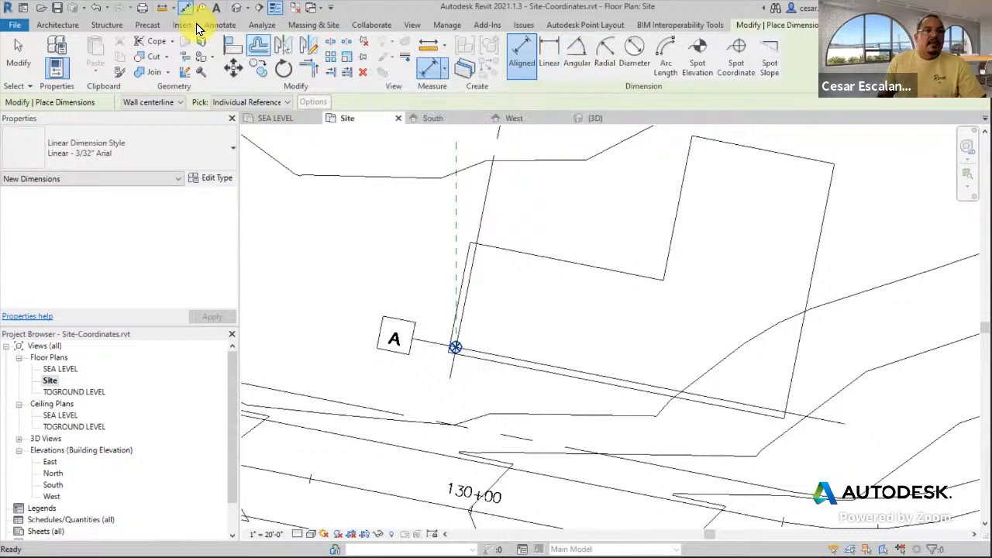
click(587, 62)
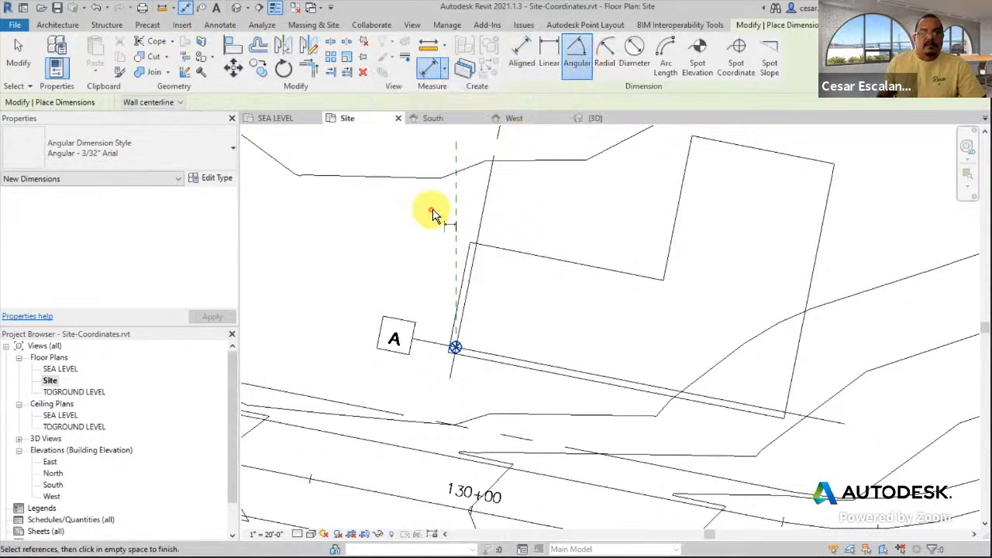
click(456, 214)
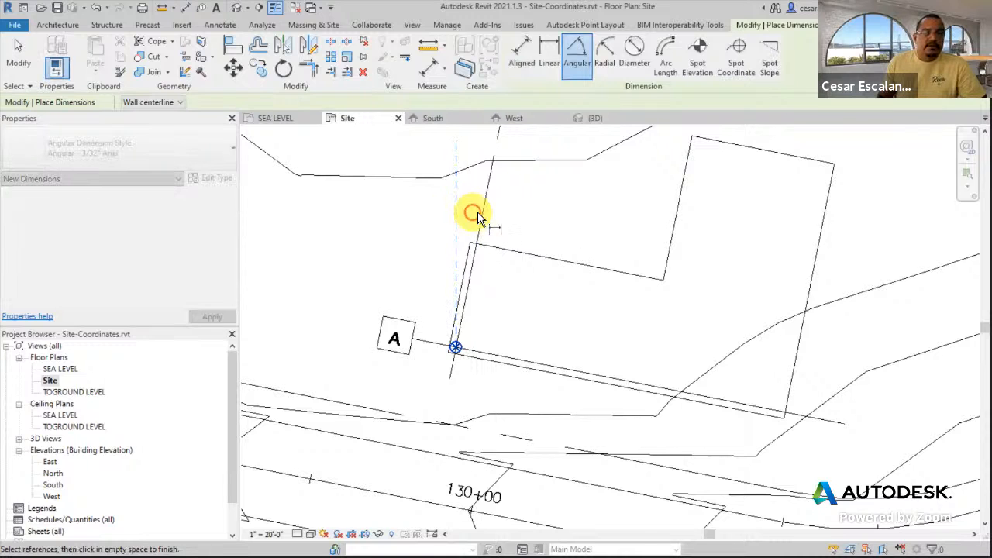
click(478, 218)
scroll(472, 197, up, 3)
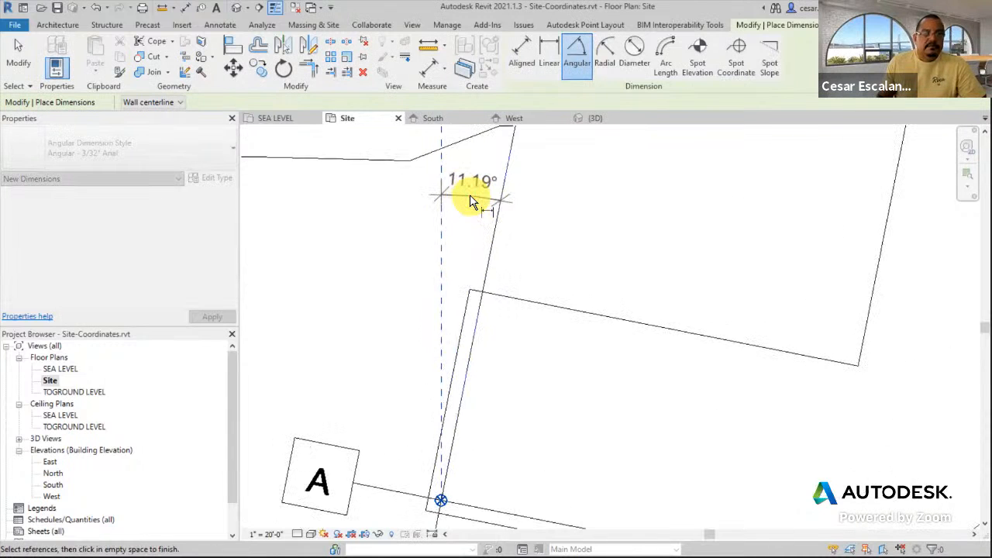
click(472, 198)
click(18, 56)
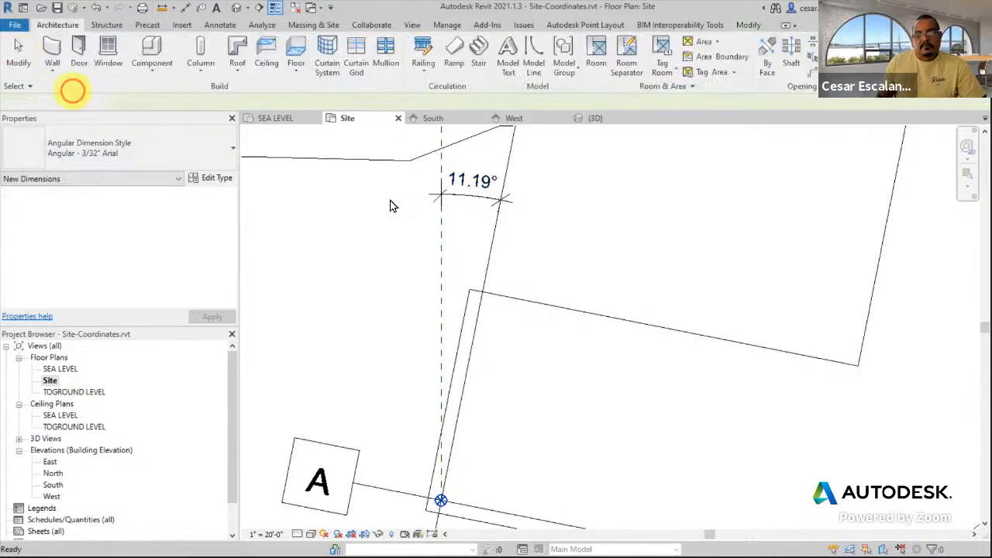
Inspect the angular dimension between the reference plane and grid line 1
click(487, 194)
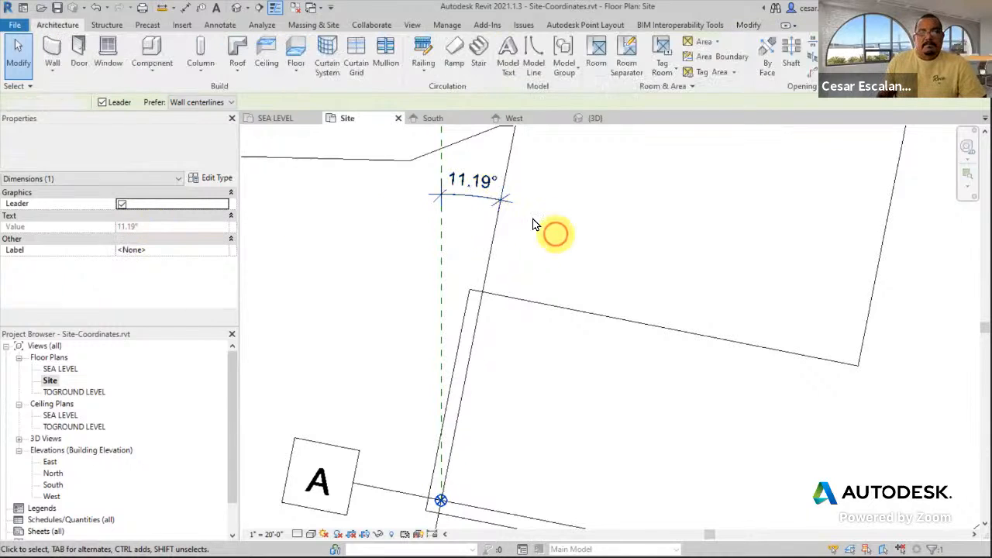
click(552, 237)
click(480, 184)
click(477, 185)
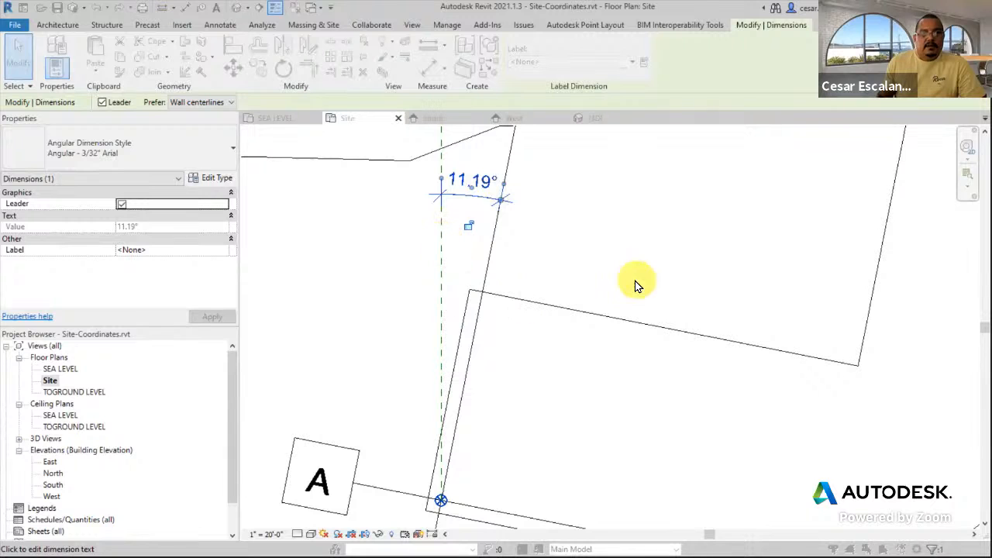
click(441, 276)
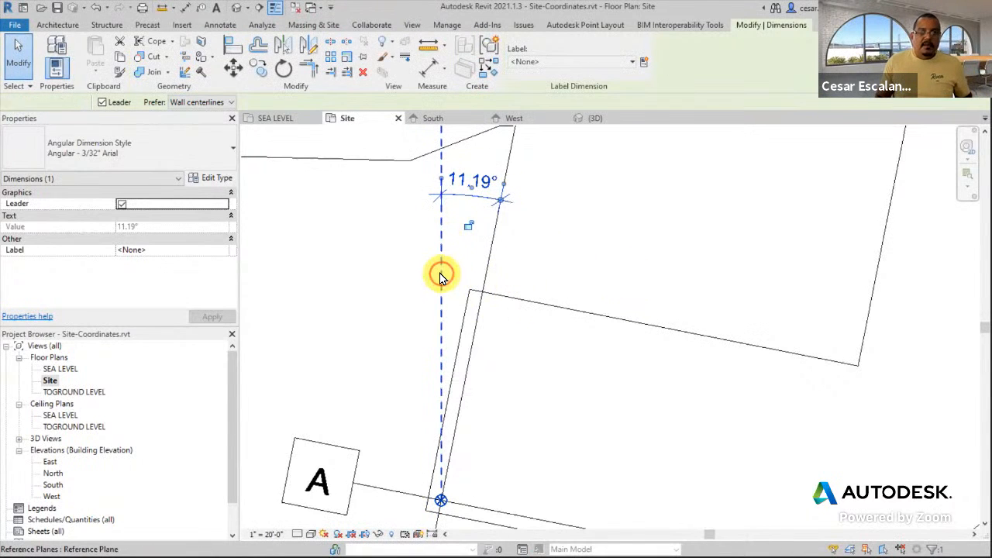
click(597, 239)
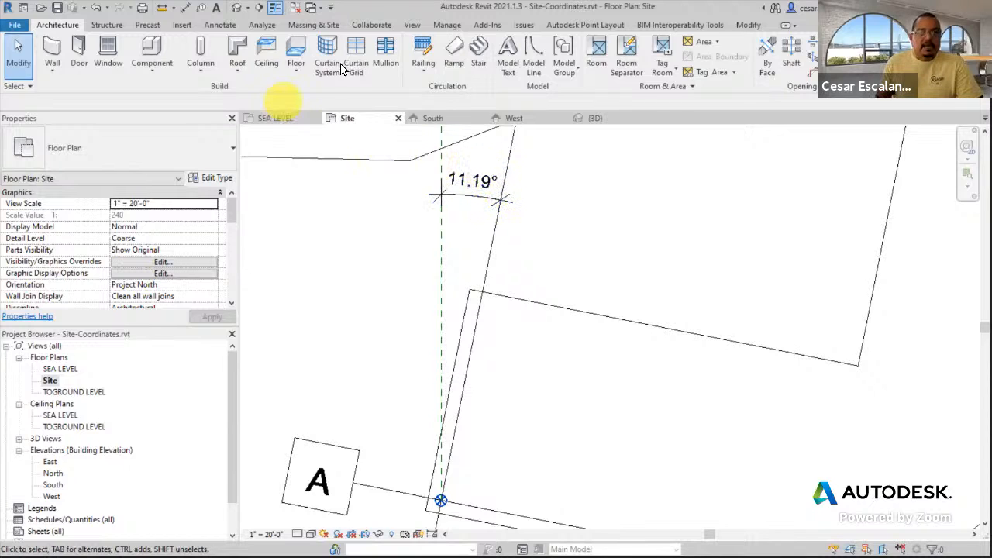
Set the project's Angle unit format to custom rounding with an increment of 0.0000000001 degrees
click(457, 26)
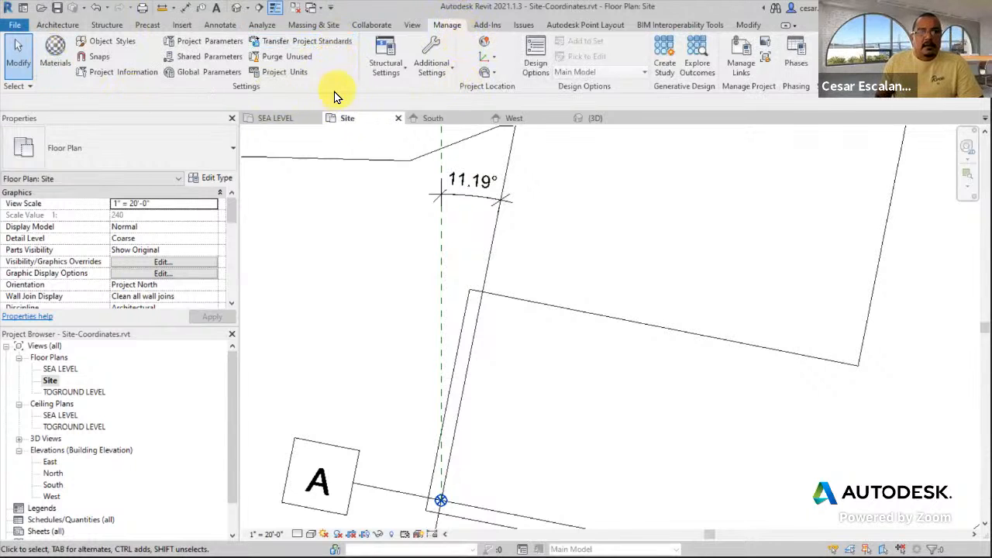
click(278, 71)
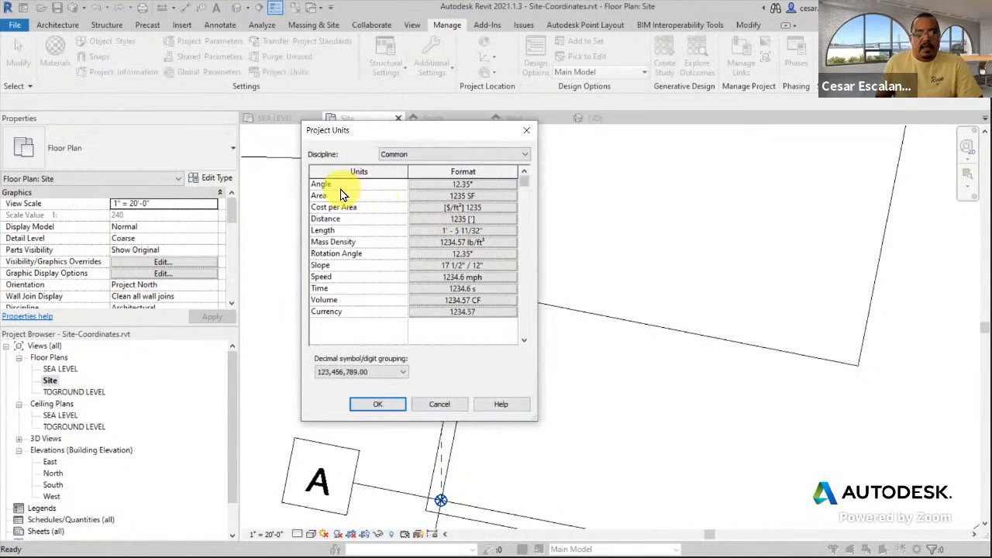
click(463, 186)
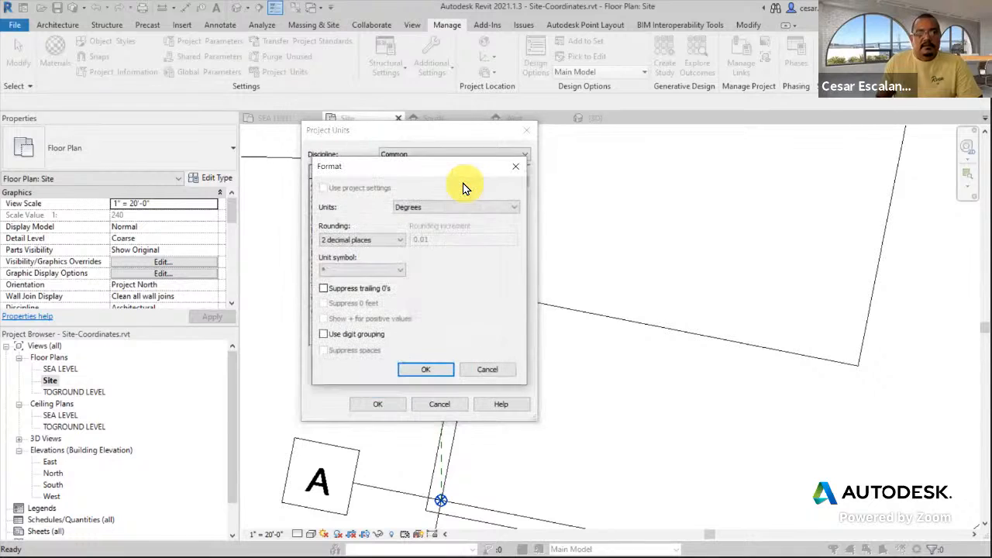
click(364, 242)
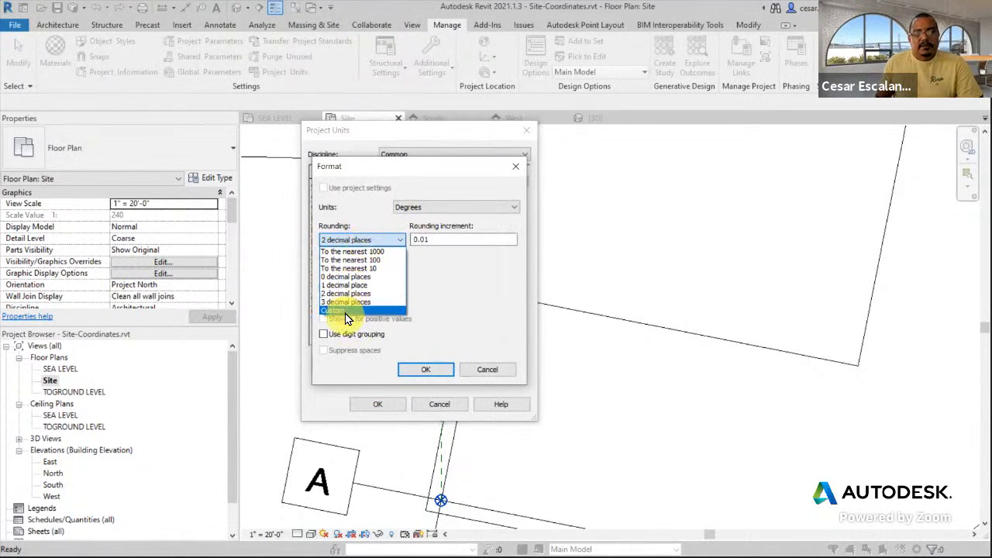
click(345, 311)
click(422, 238)
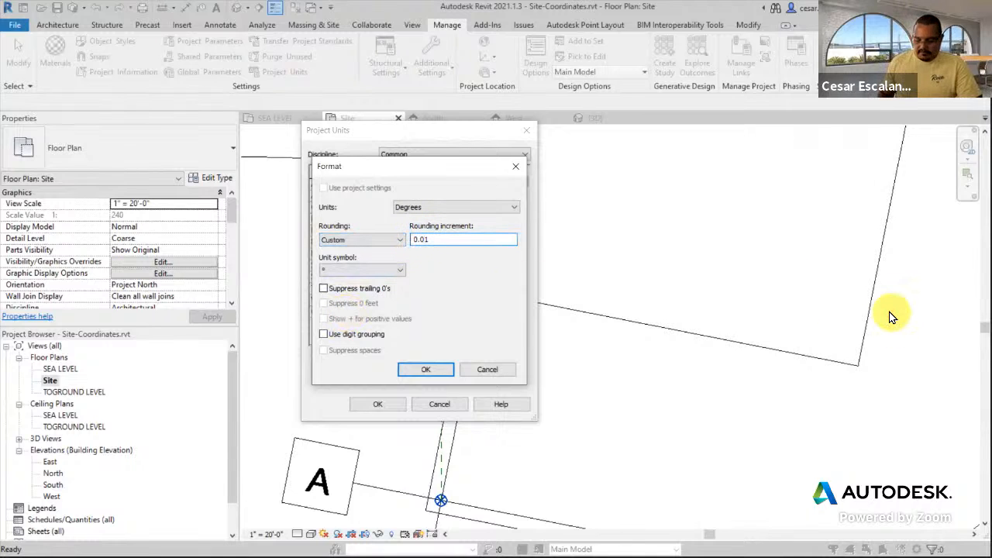
text(01)
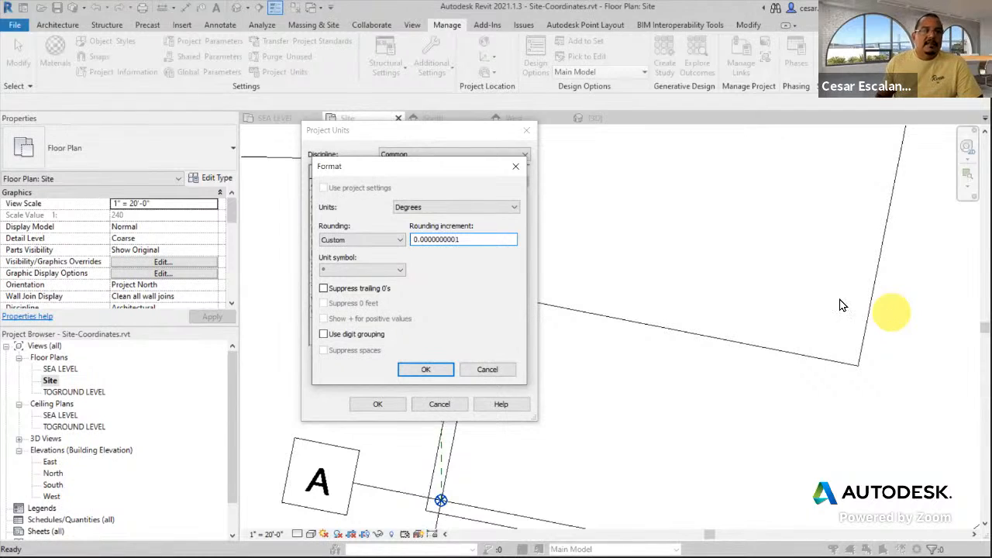
click(430, 374)
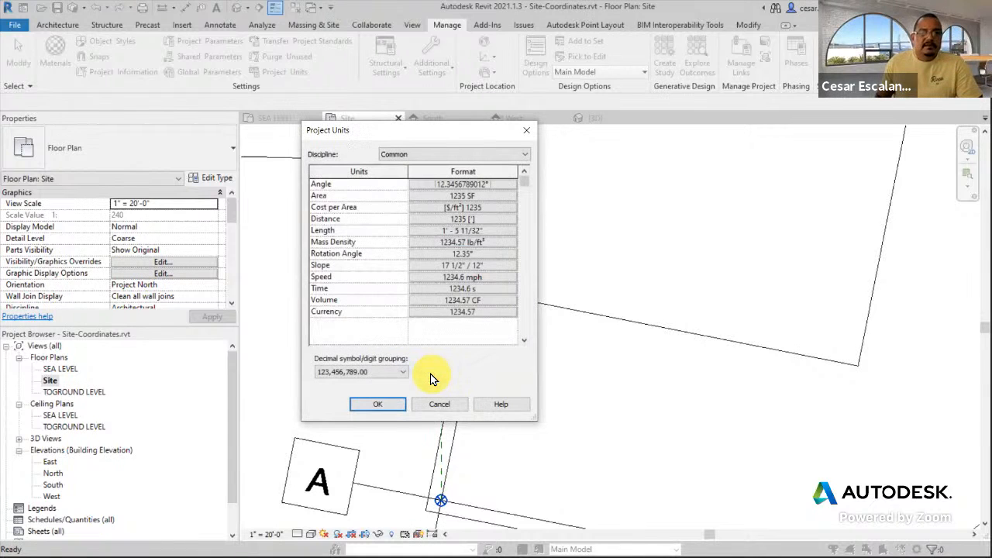
Recheck the Angle format's custom rounding settings and apply the project units
click(457, 183)
click(333, 239)
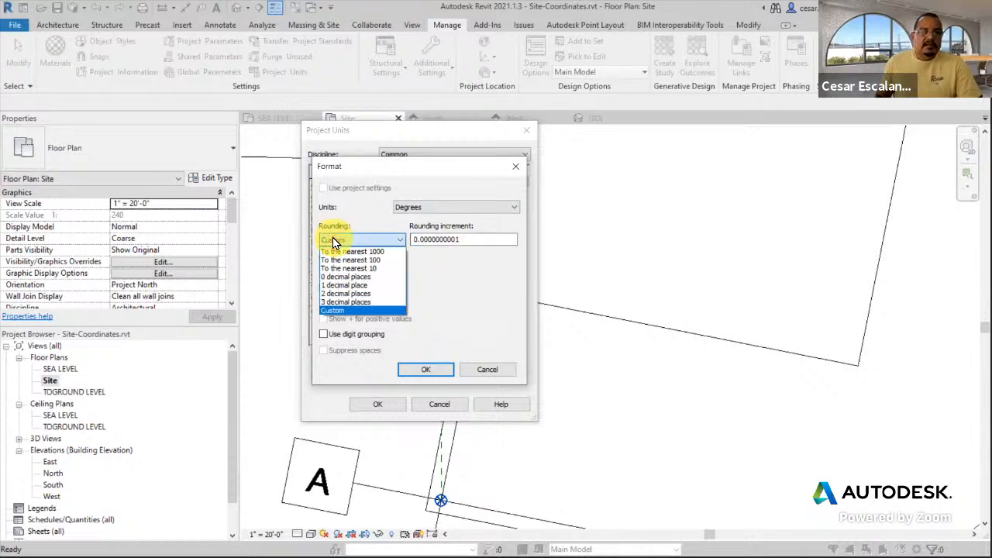
click(335, 310)
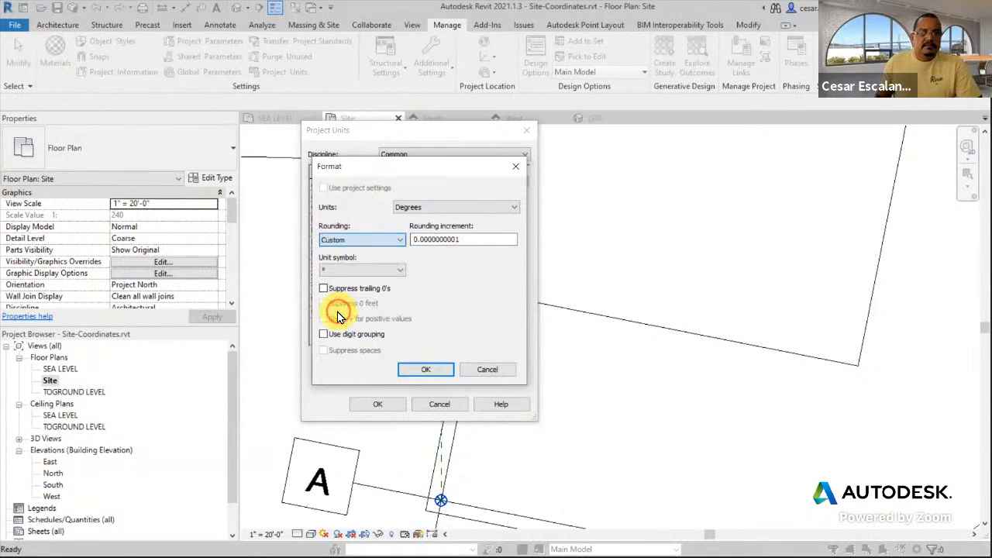
click(426, 240)
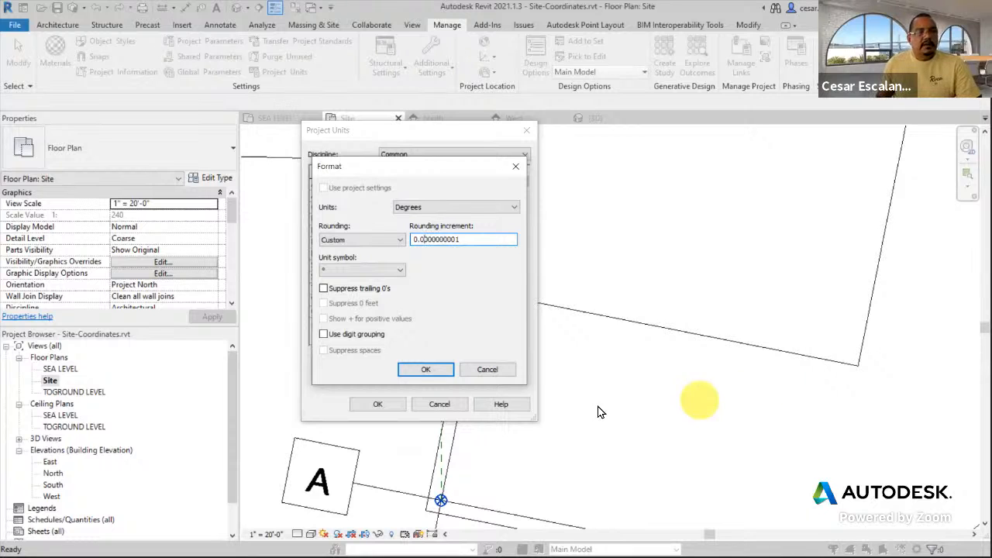
click(423, 371)
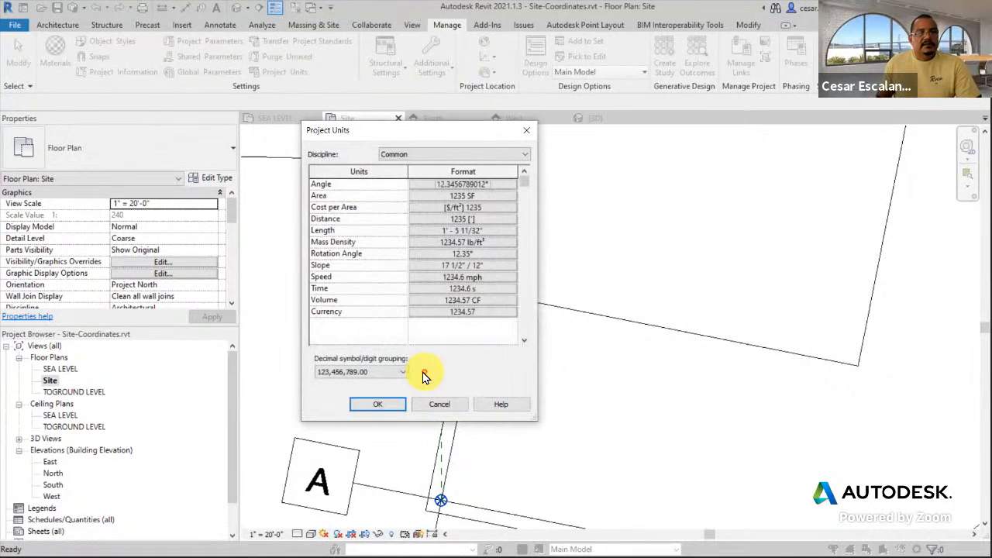
click(397, 405)
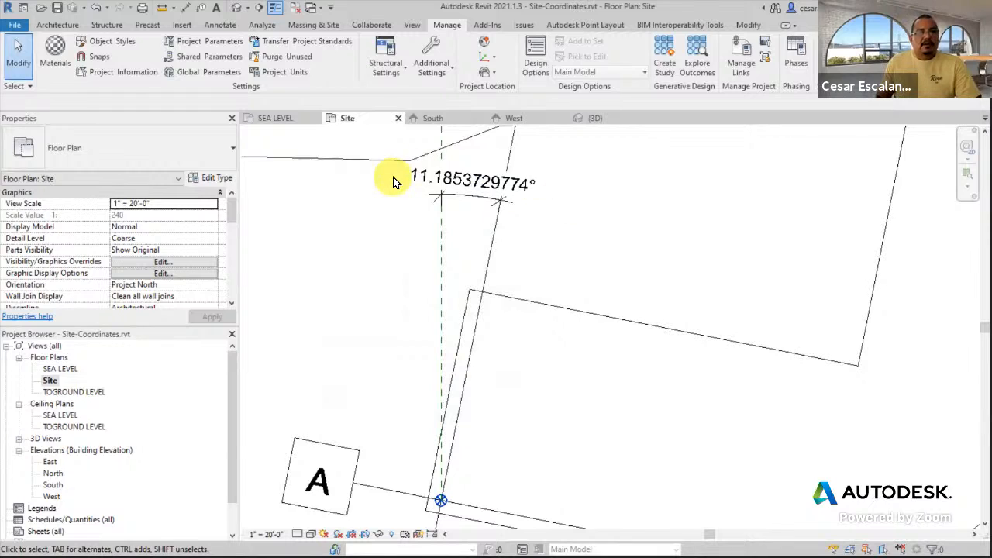
Inspect the full-precision value of the angular dimension between the vertical reference plane and grid line 1
middle_drag(542, 189, 560, 230)
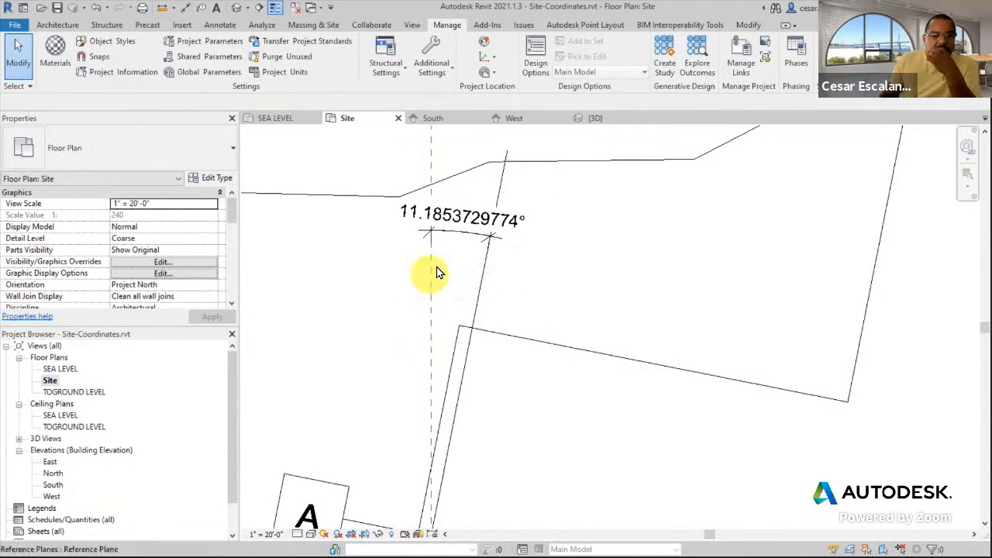
click(465, 235)
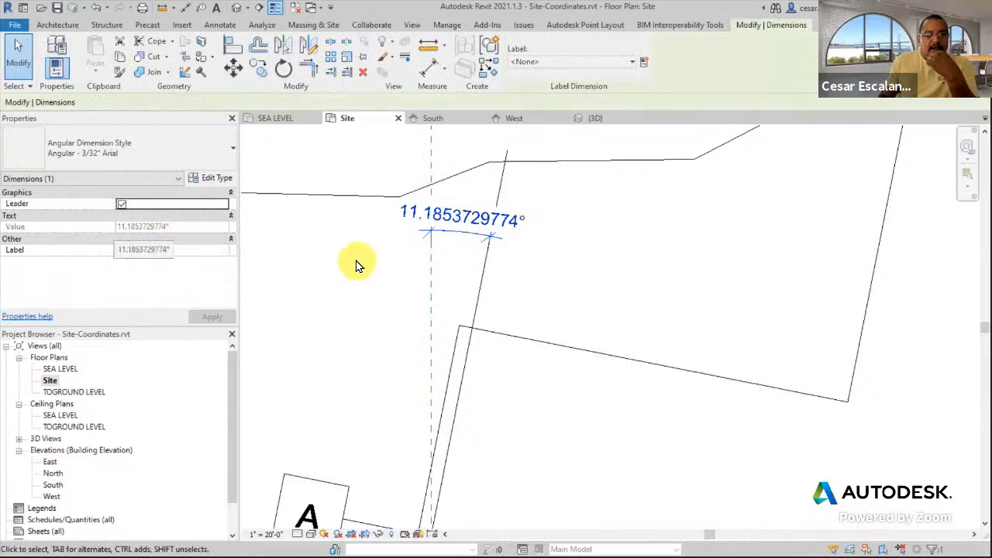
click(431, 267)
click(455, 224)
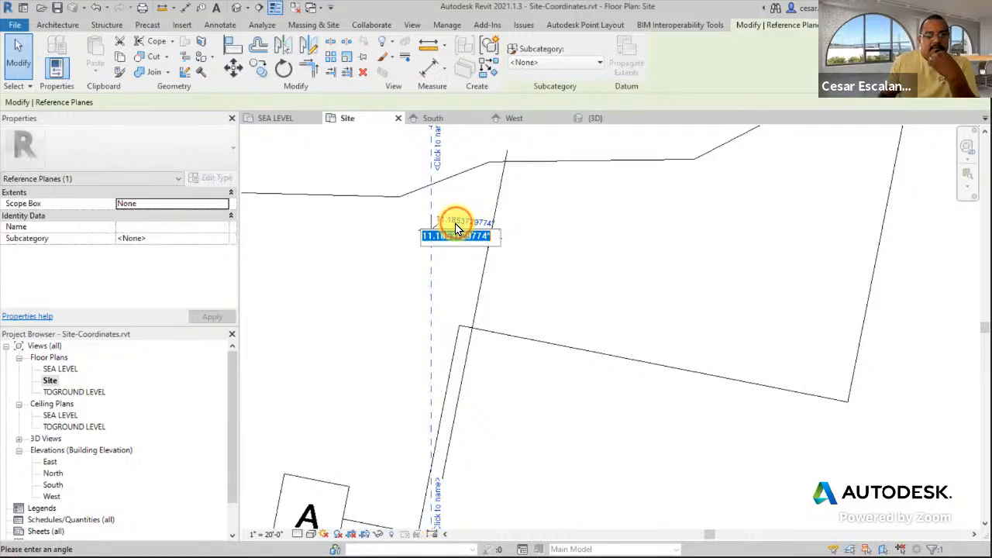
click(566, 279)
click(571, 283)
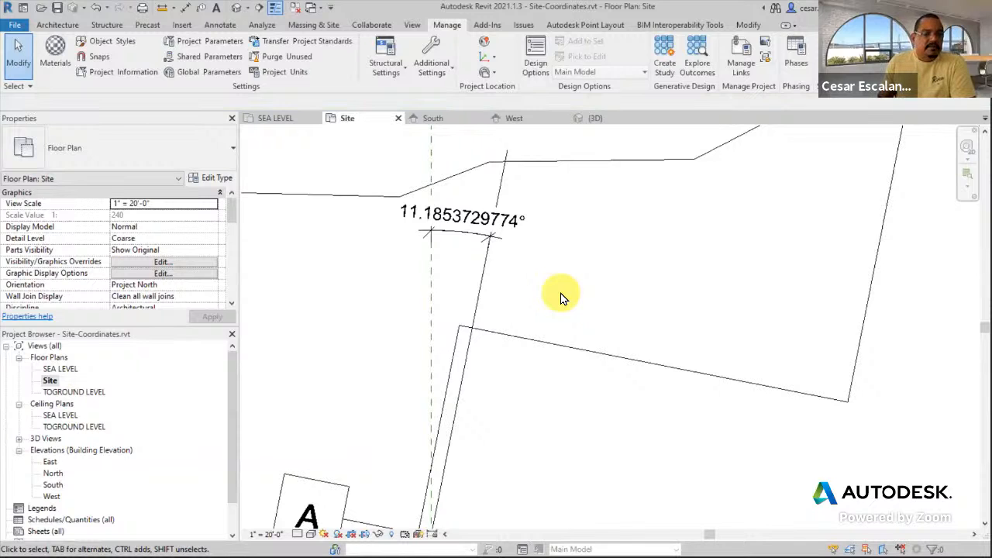
Copy the angle value between the vertical reference plane and grid line 1 to the clipboard, leaving the dimension unedited
click(432, 286)
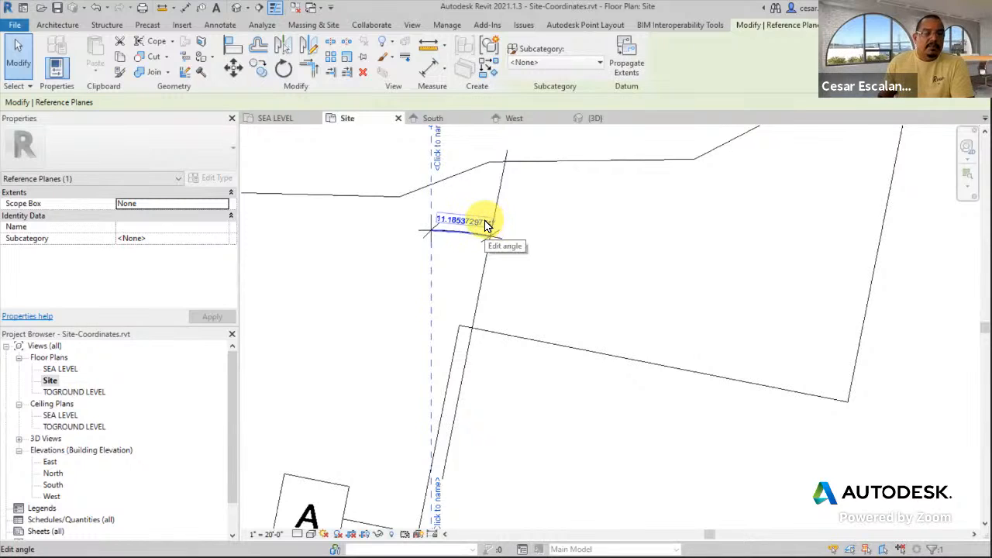
click(484, 223)
right_click(476, 237)
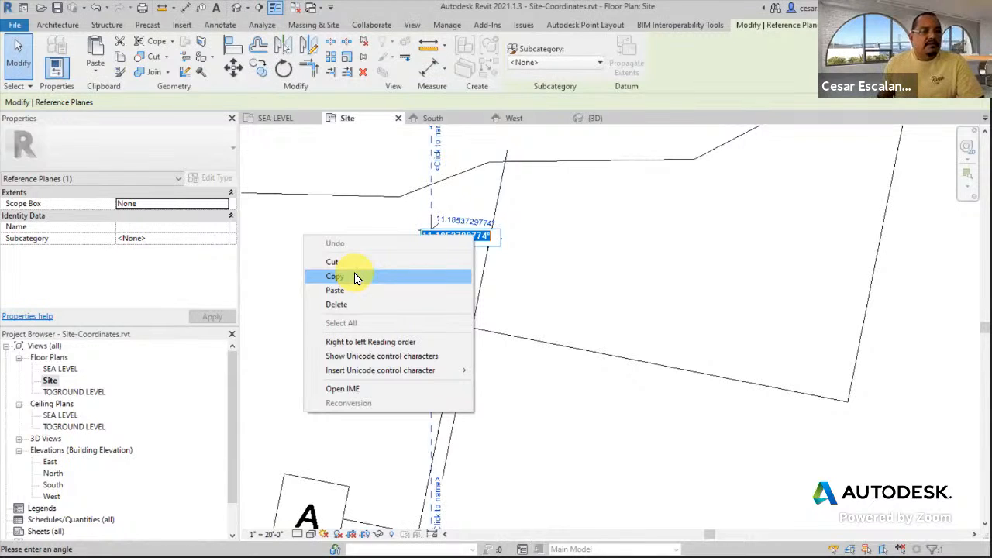
click(354, 276)
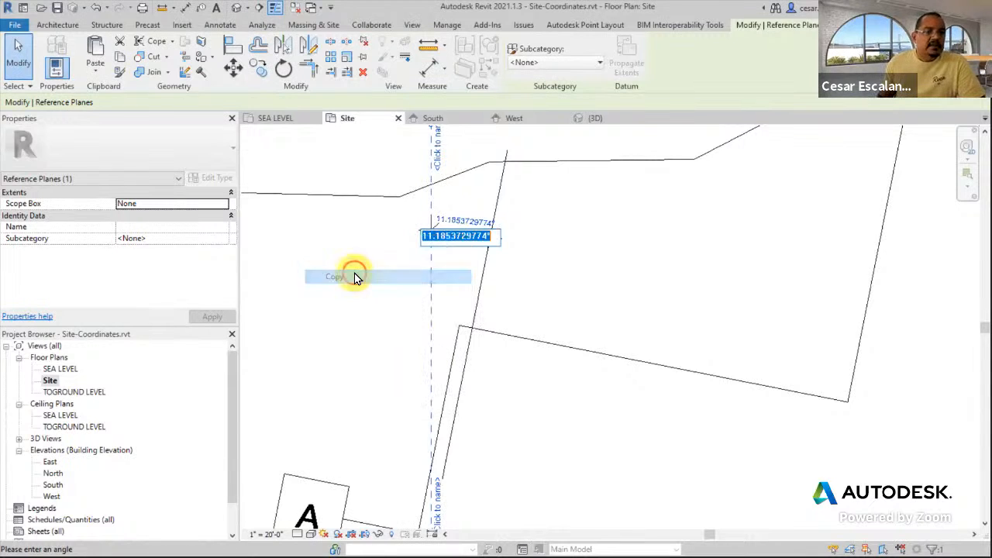
click(610, 302)
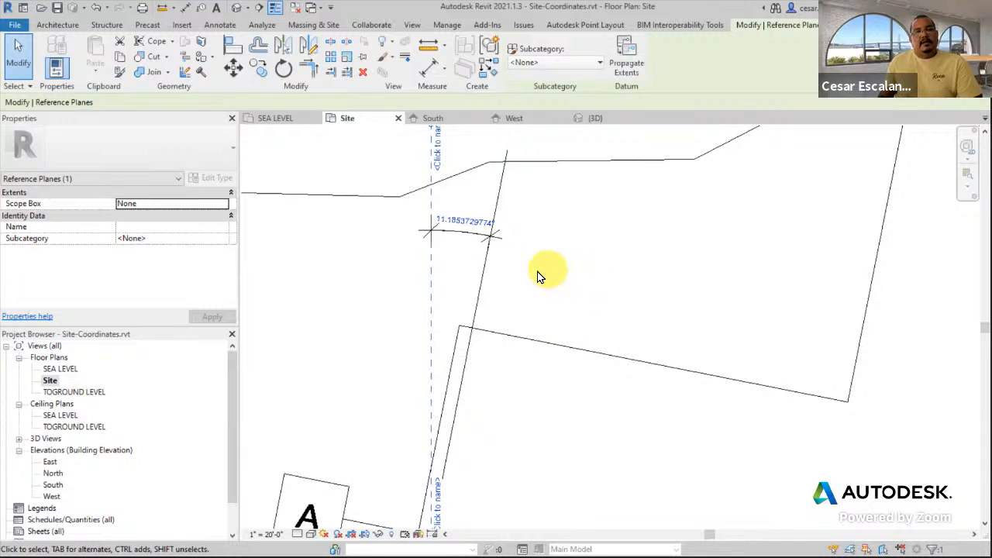
click(523, 295)
Place a second angular dimension between the reference plane and grid line 1 above the existing one, and delete it
middle_drag(644, 299, 627, 232)
scroll(619, 347, down, 2)
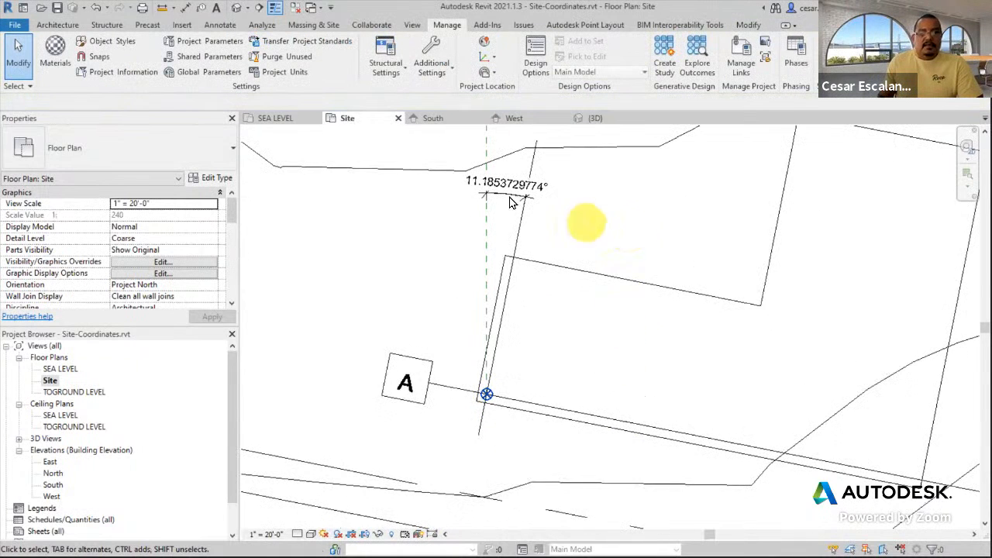
click(70, 27)
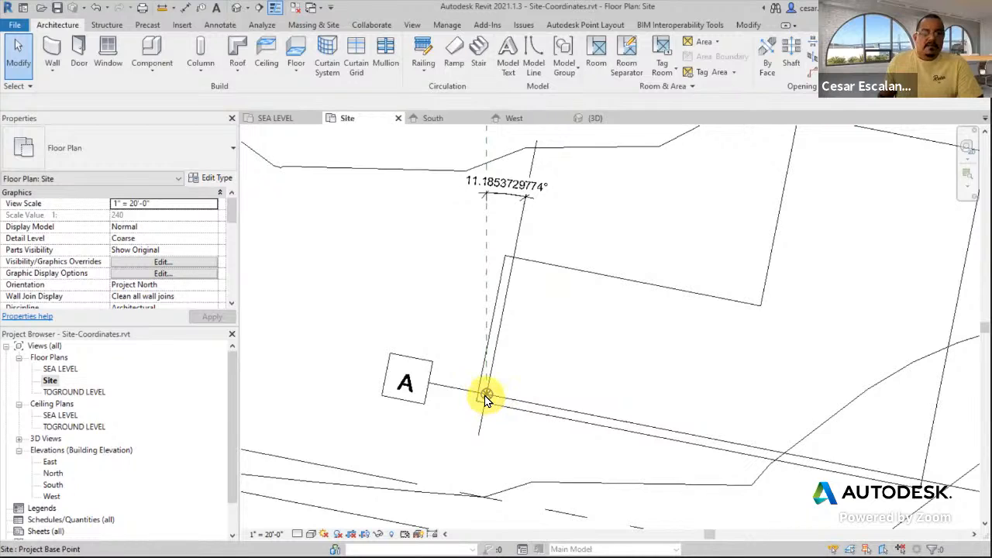
middle_drag(499, 177, 500, 313)
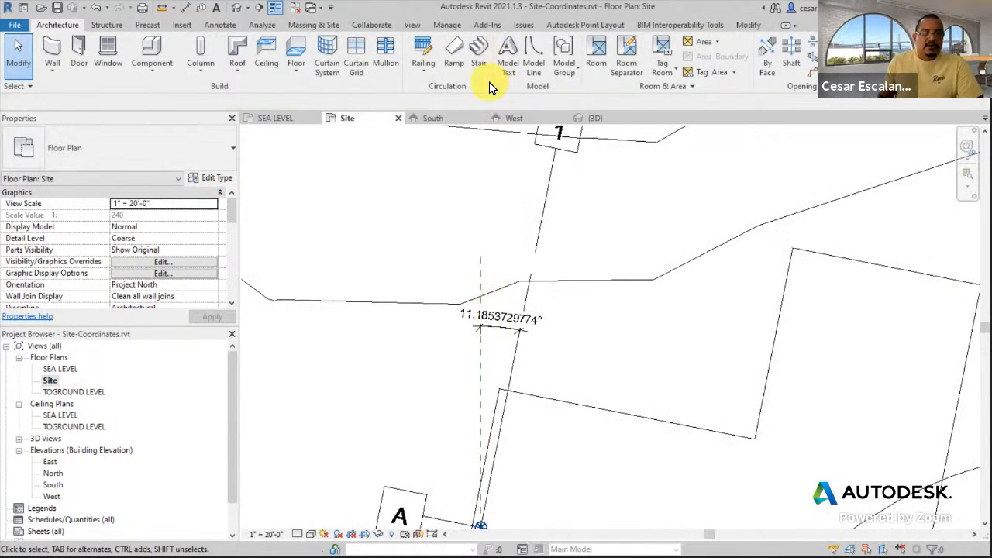
click(188, 8)
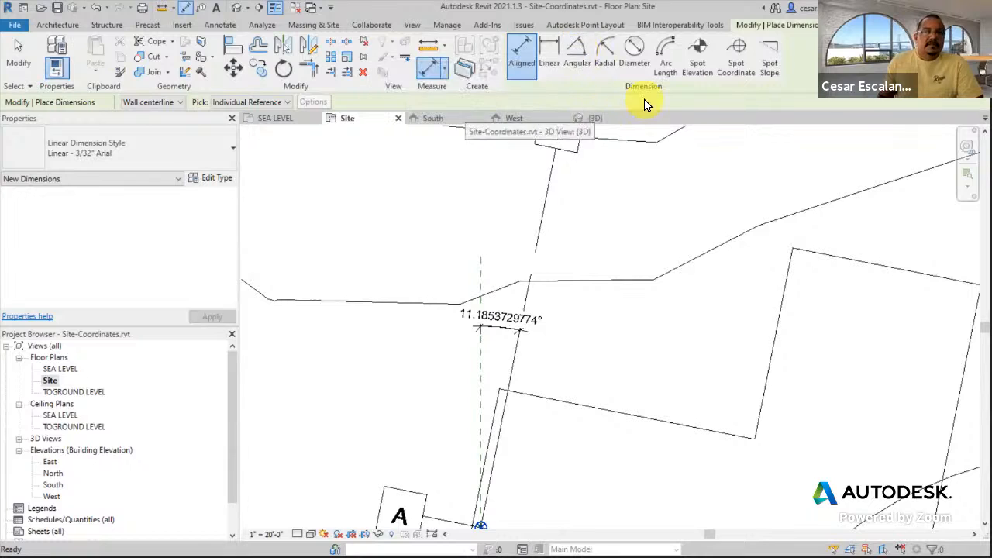
click(579, 62)
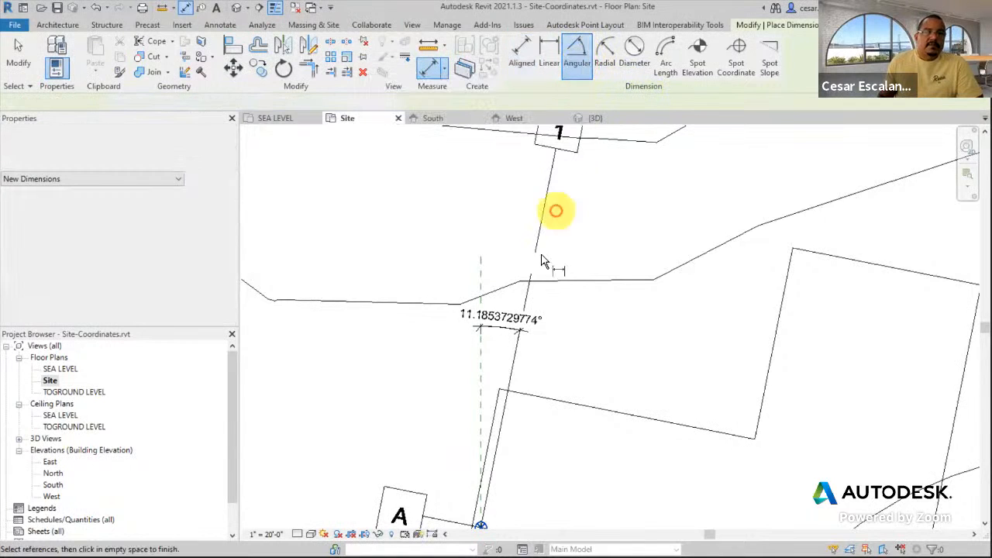
click(516, 366)
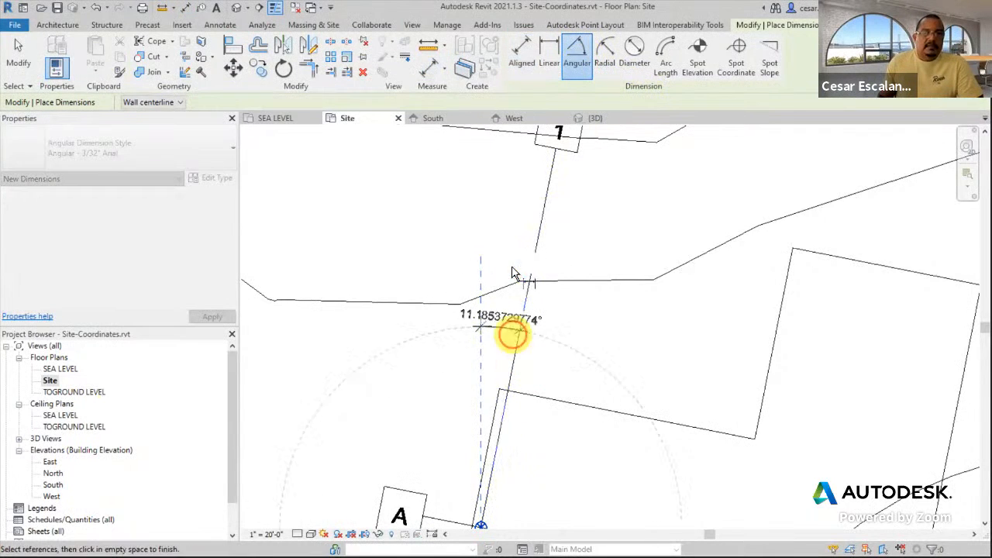
click(512, 203)
key(Escape)
key(Escape)
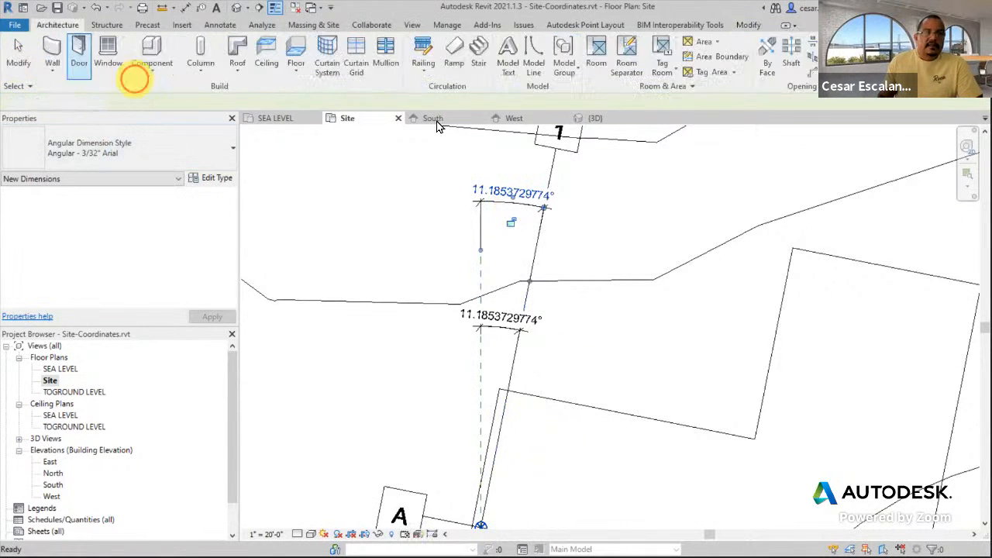
click(508, 200)
key(Delete)
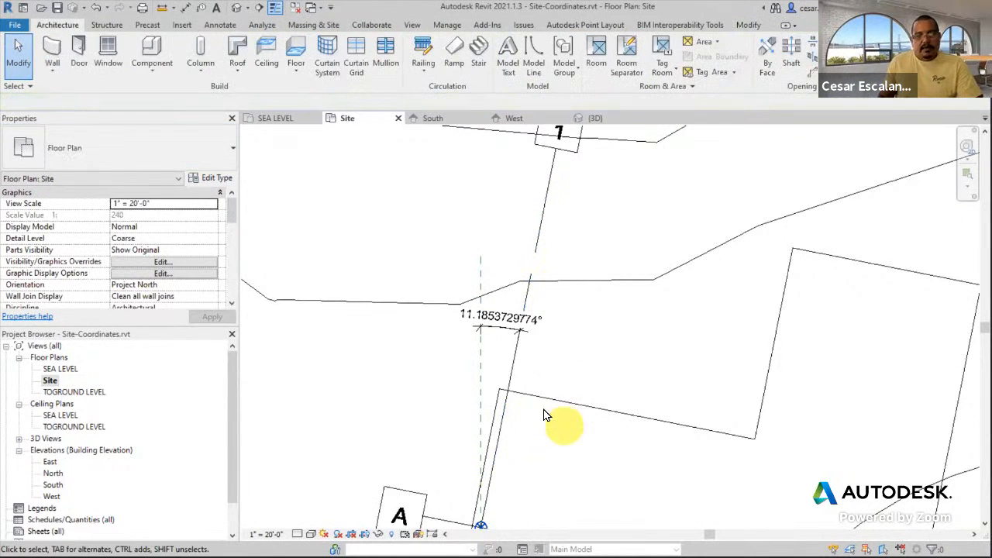
Review the custom rounding and increment of the Angle format in the project units
click(448, 25)
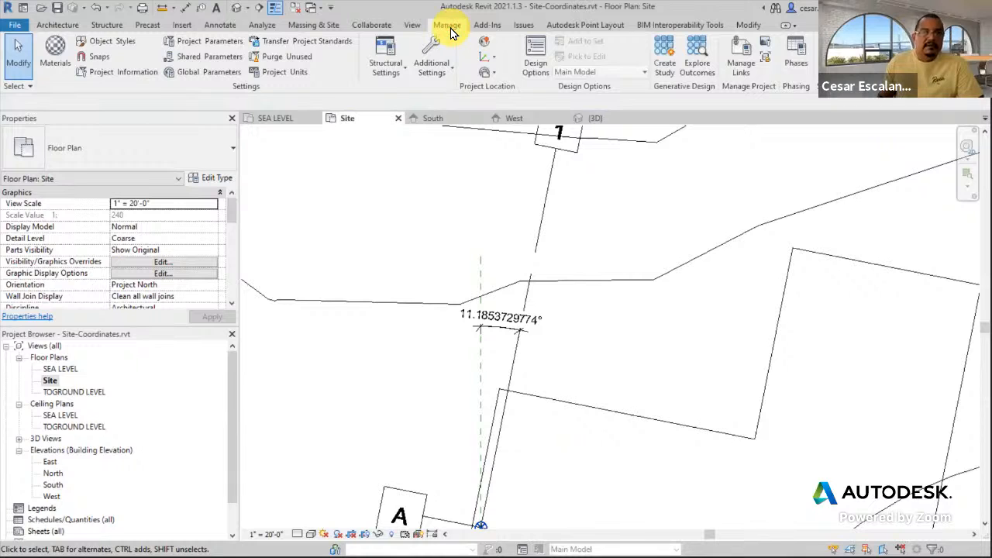
click(286, 73)
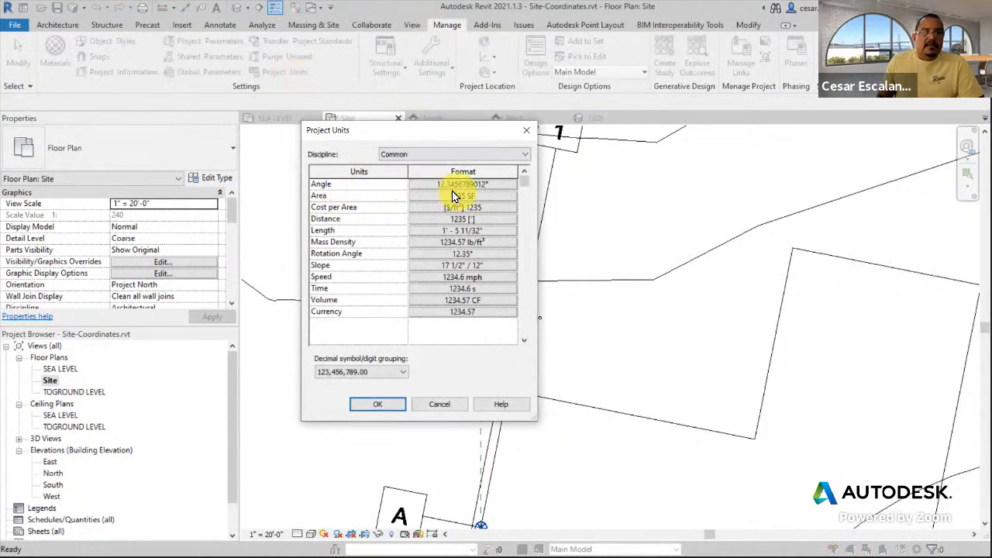
click(479, 184)
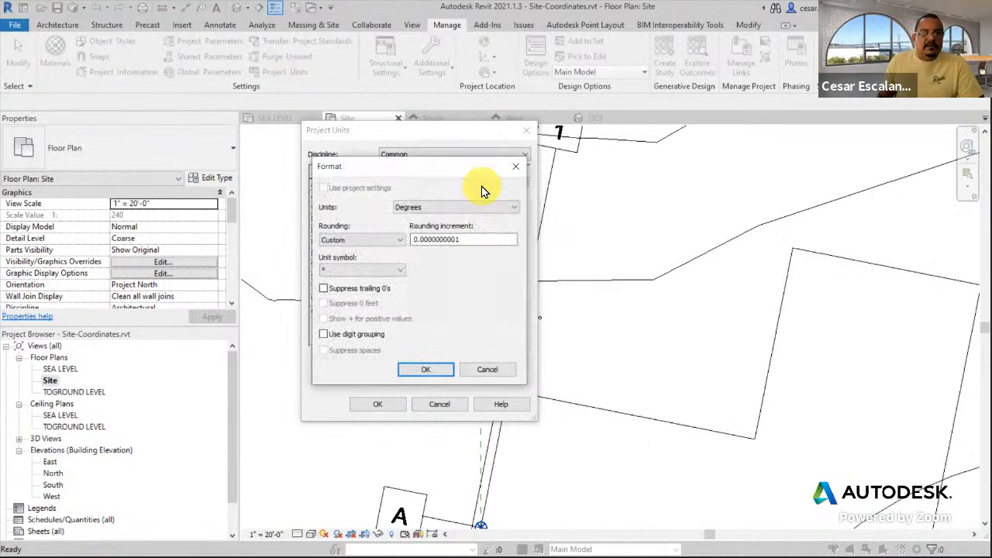
click(430, 243)
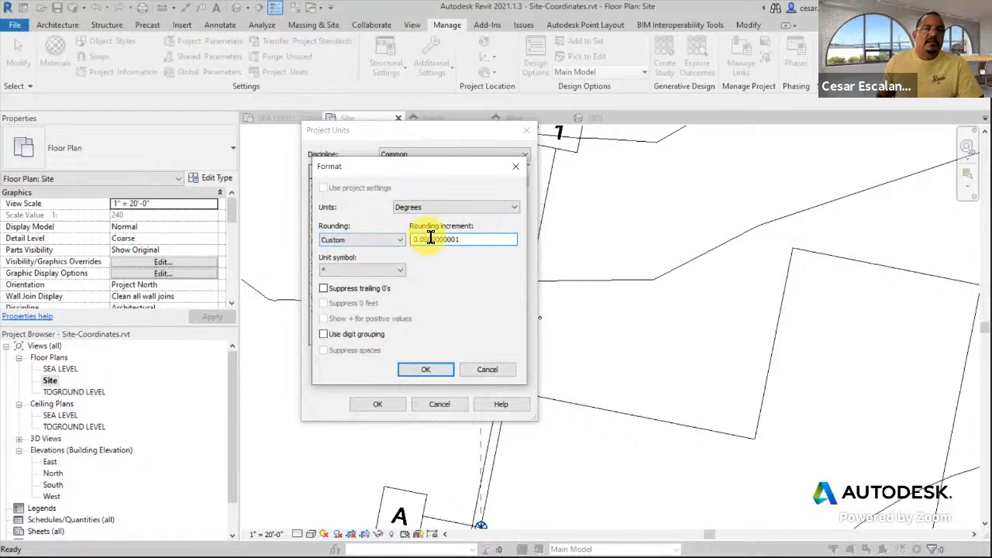
click(367, 240)
click(367, 241)
click(367, 240)
click(345, 311)
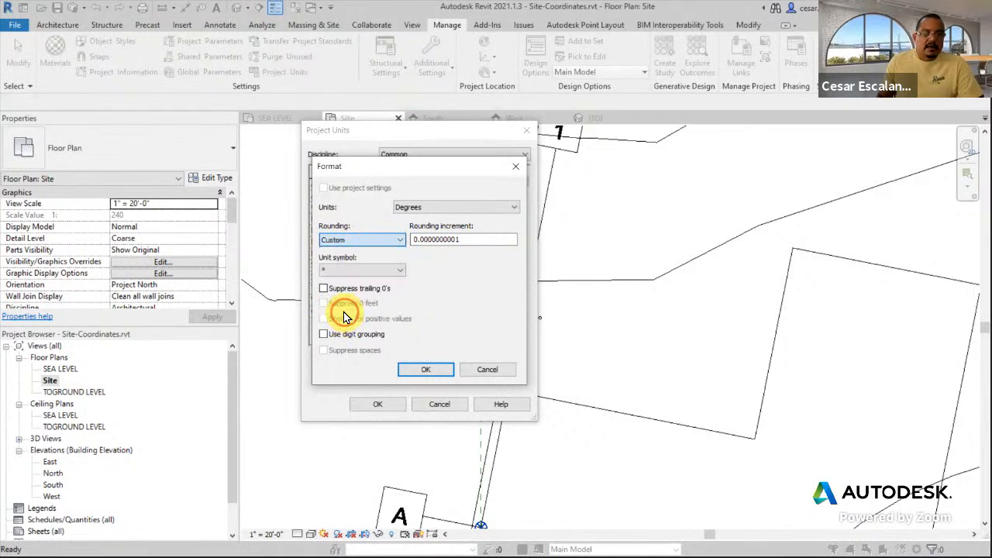
click(425, 369)
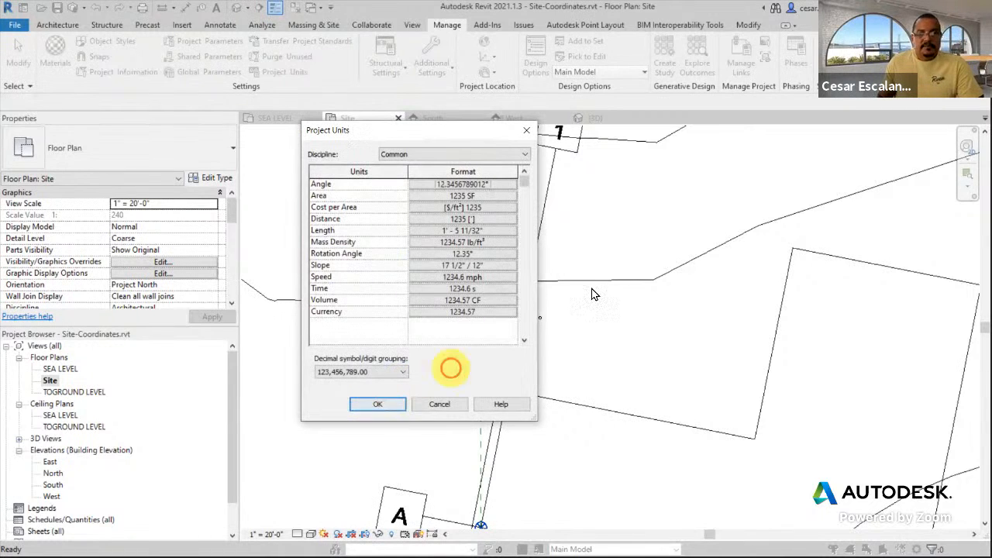
click(380, 403)
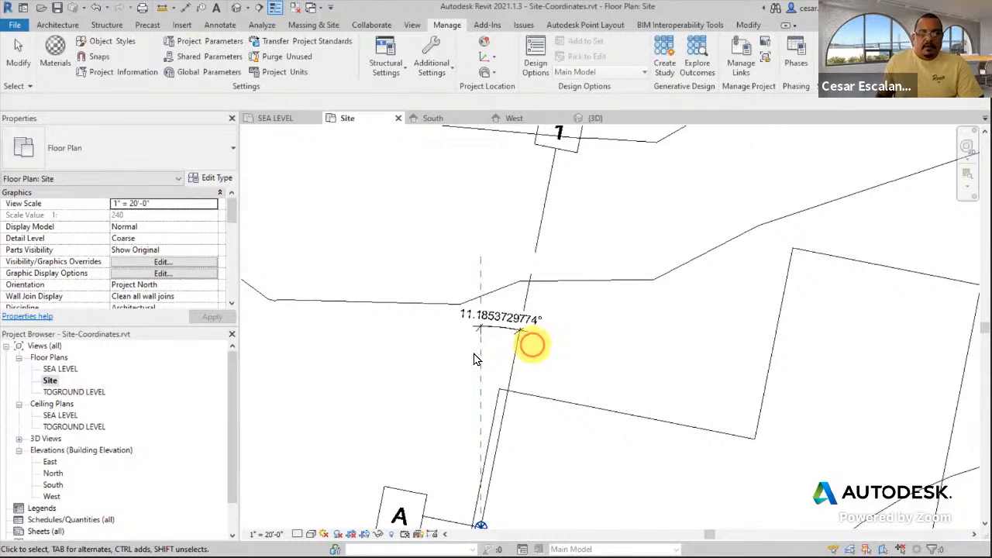
Copy the temporary angle value between the vertical reference plane and grid line 1, leaving the angle unedited
click(482, 355)
click(481, 355)
click(504, 321)
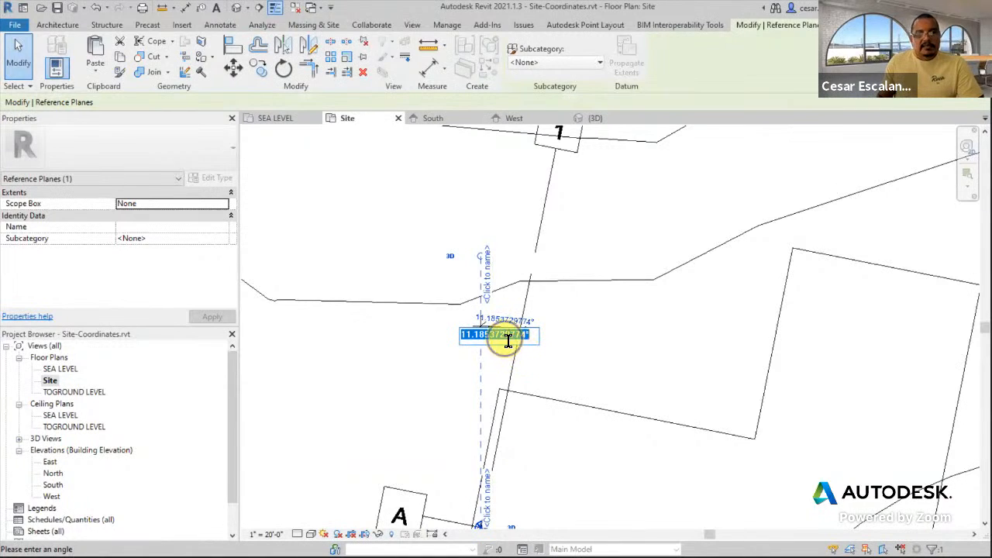
right_click(505, 338)
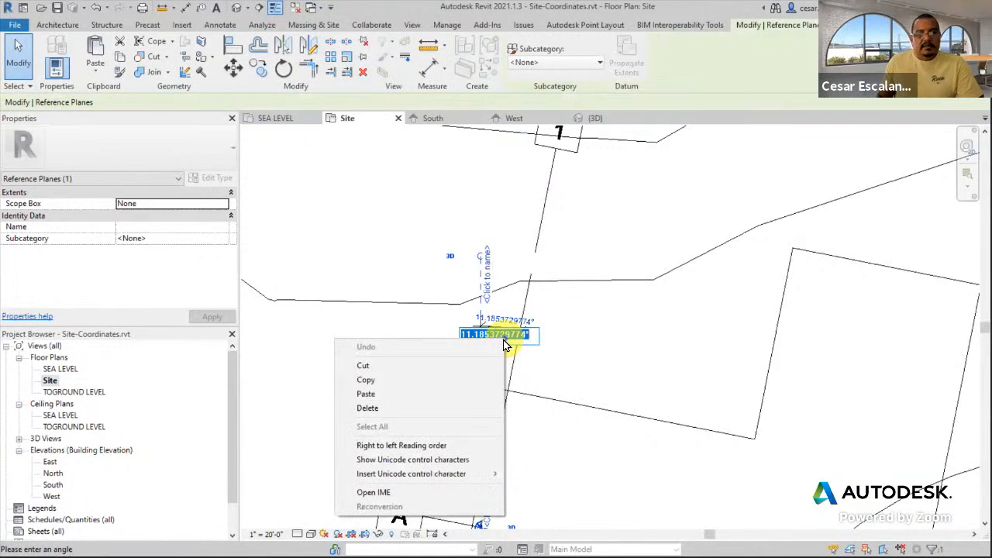
click(388, 380)
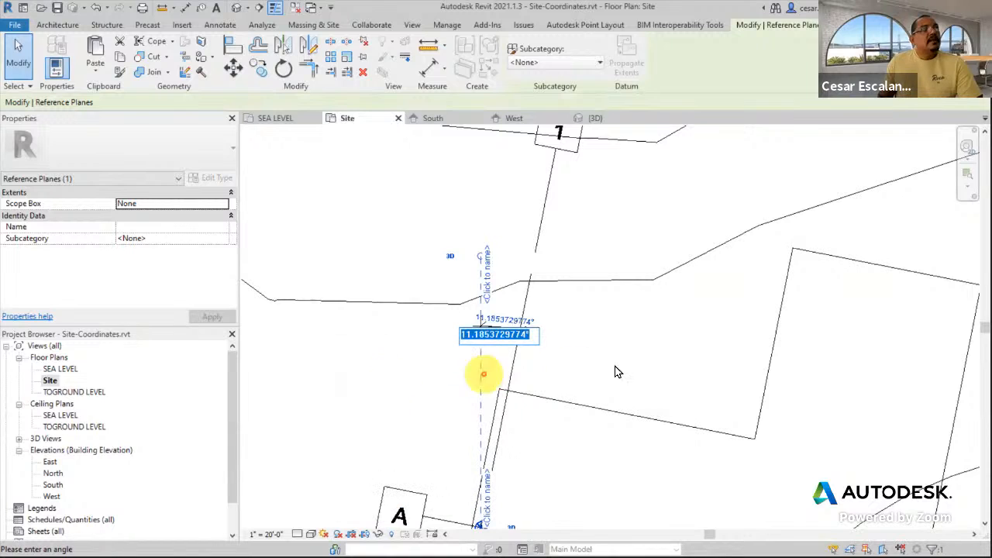
click(615, 321)
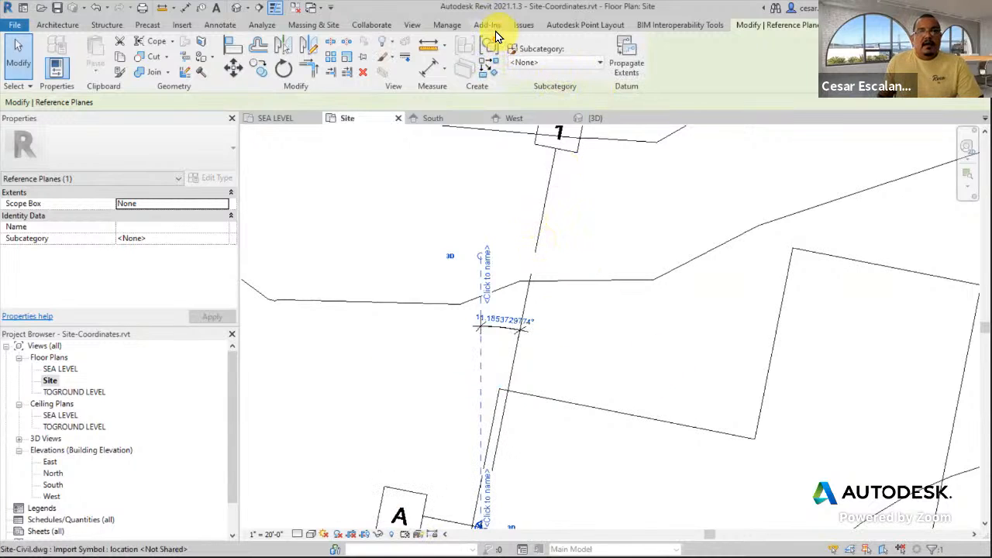
Check the custom rounding and rounding increment of the Angle format in the project units, keeping the existing settings
click(440, 28)
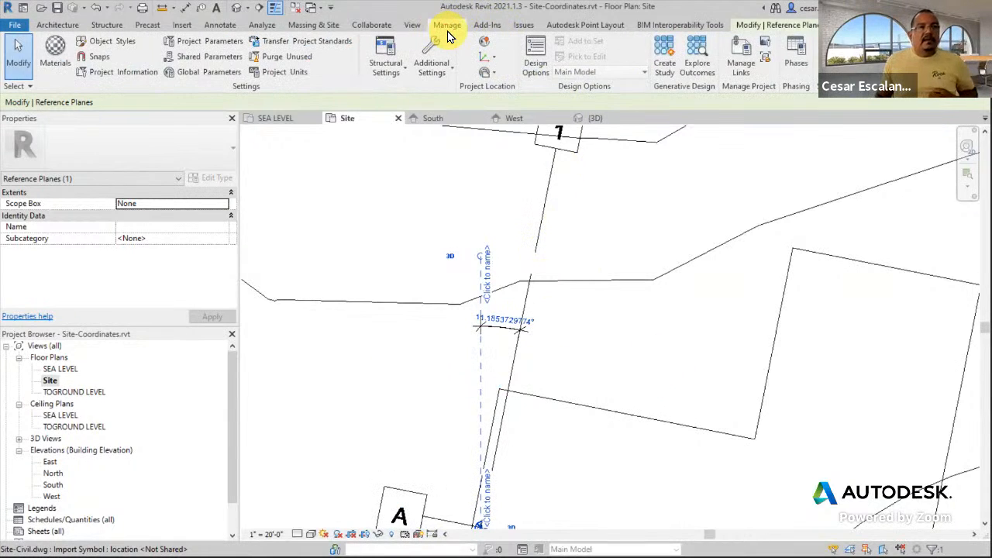
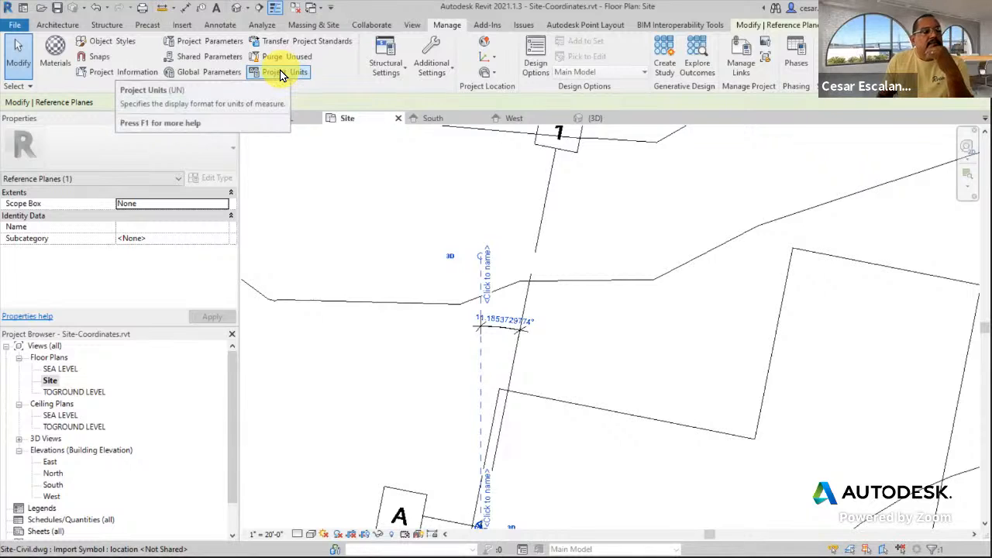
click(281, 74)
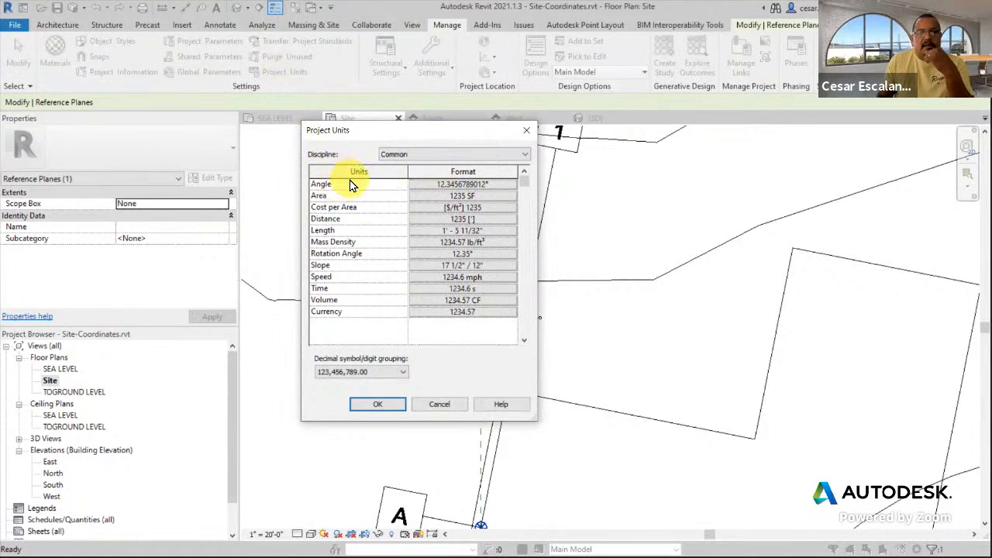
click(467, 184)
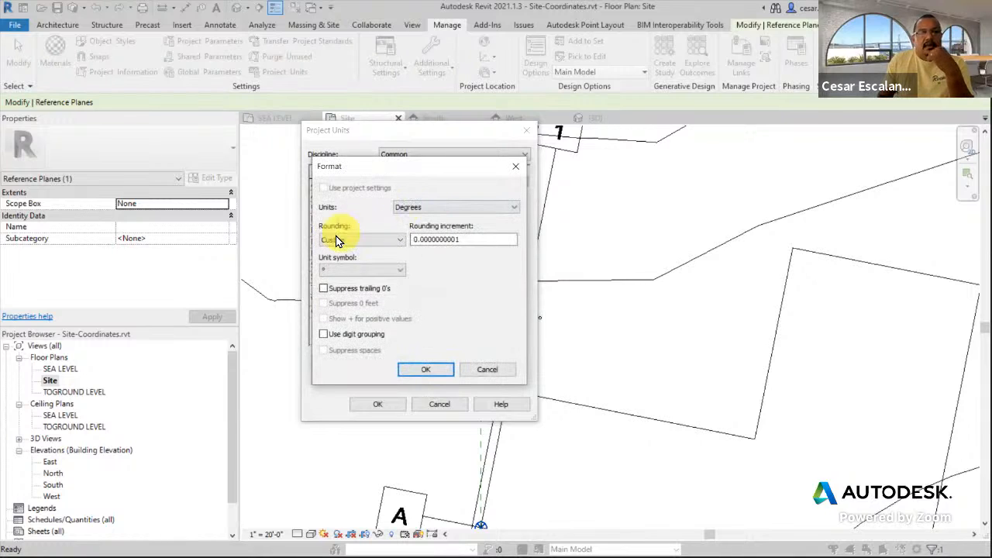
click(372, 239)
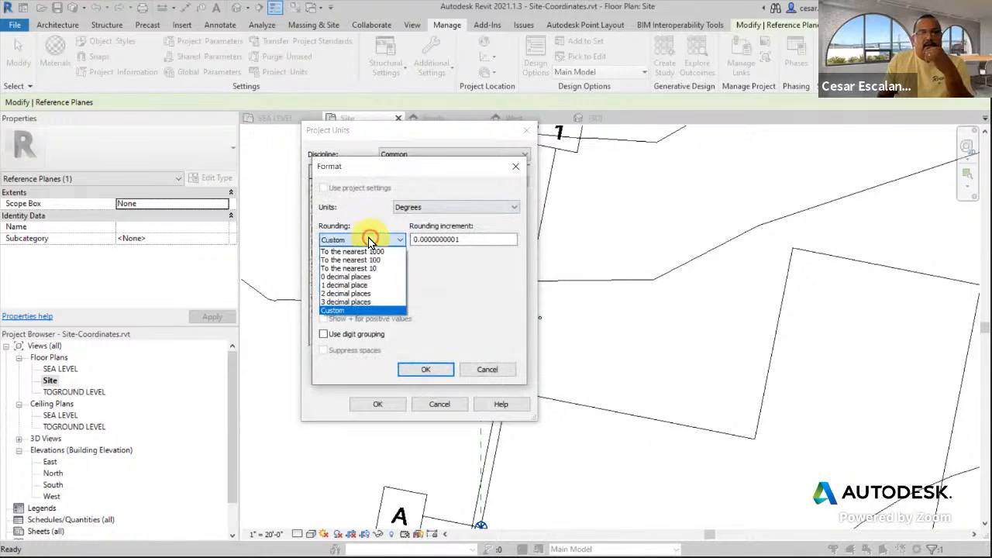
click(341, 310)
click(423, 240)
text(0)
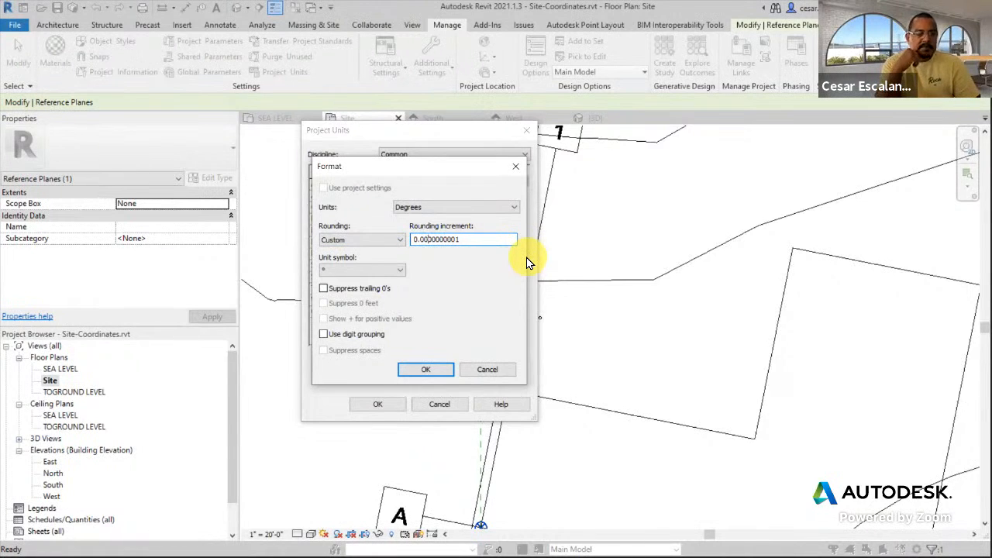
click(424, 377)
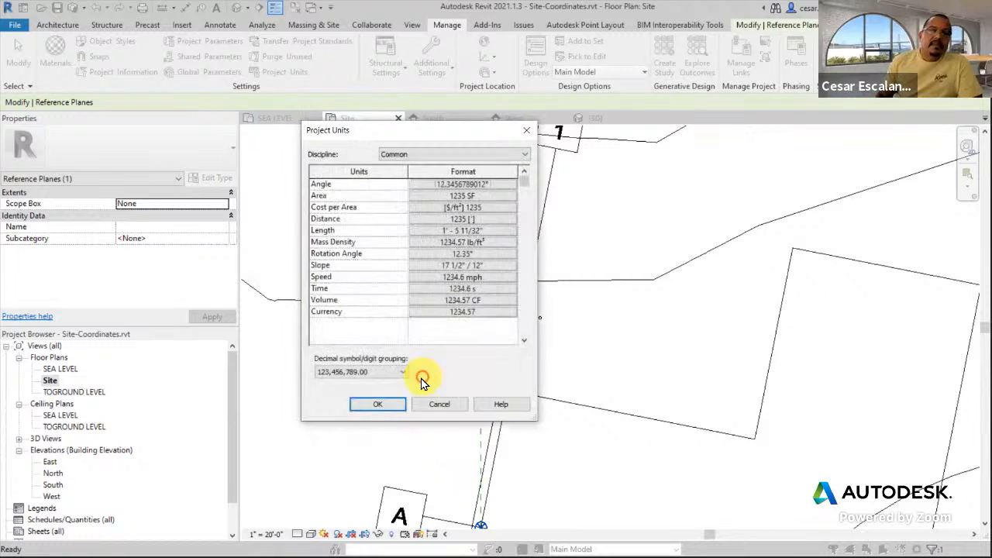
click(377, 404)
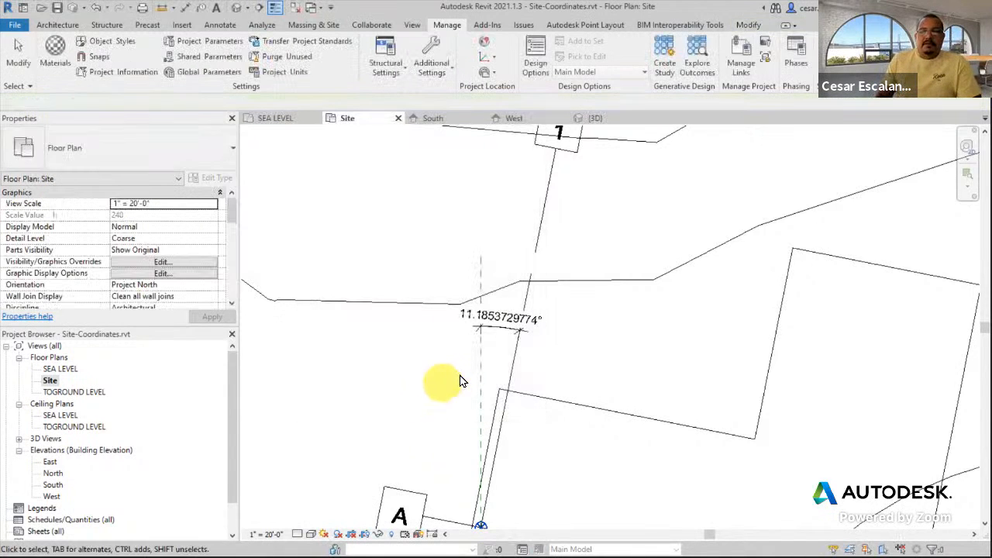
Copy the full-precision angle between the vertical reference plane and grid line 1 to the clipboard, then deselect the plane without editing it
click(509, 333)
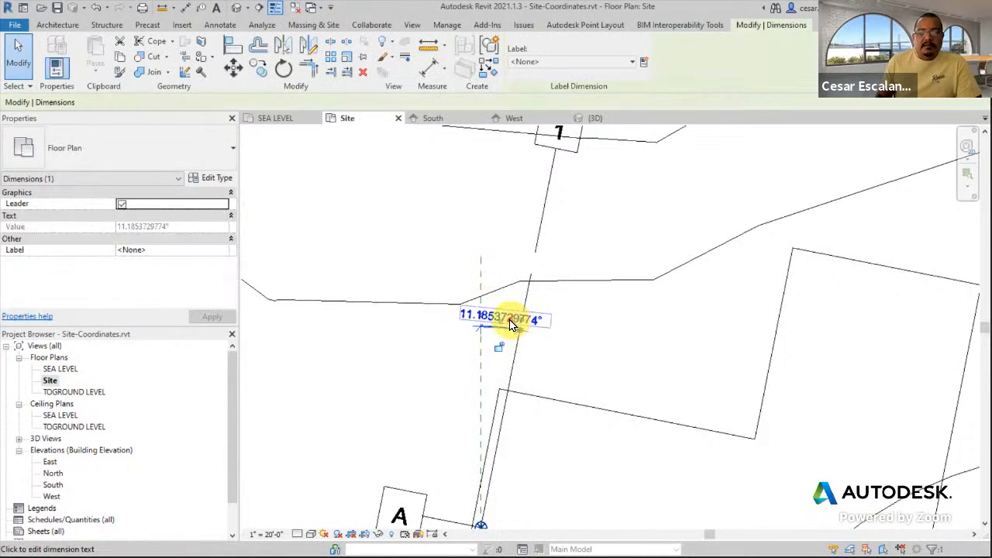
click(481, 357)
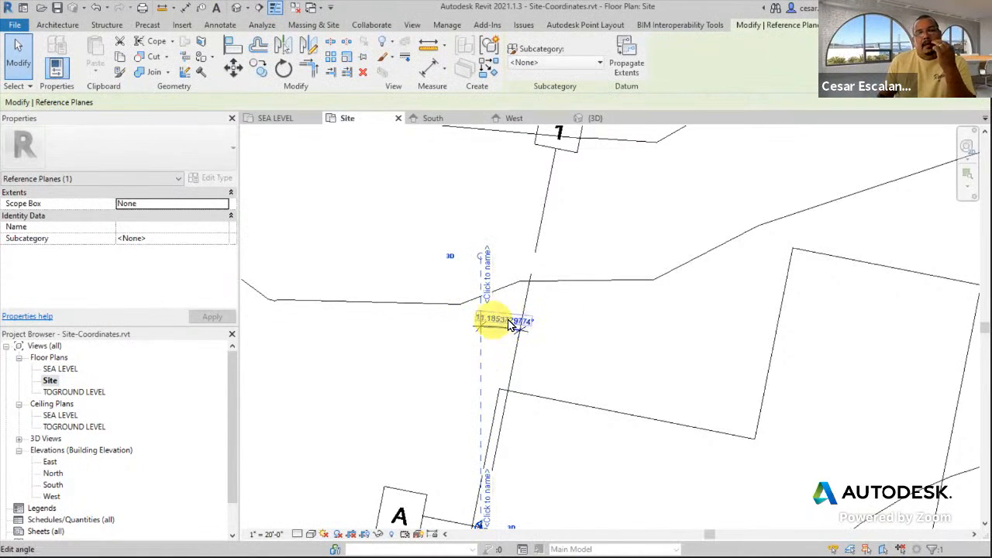
scroll(525, 328, up, 2)
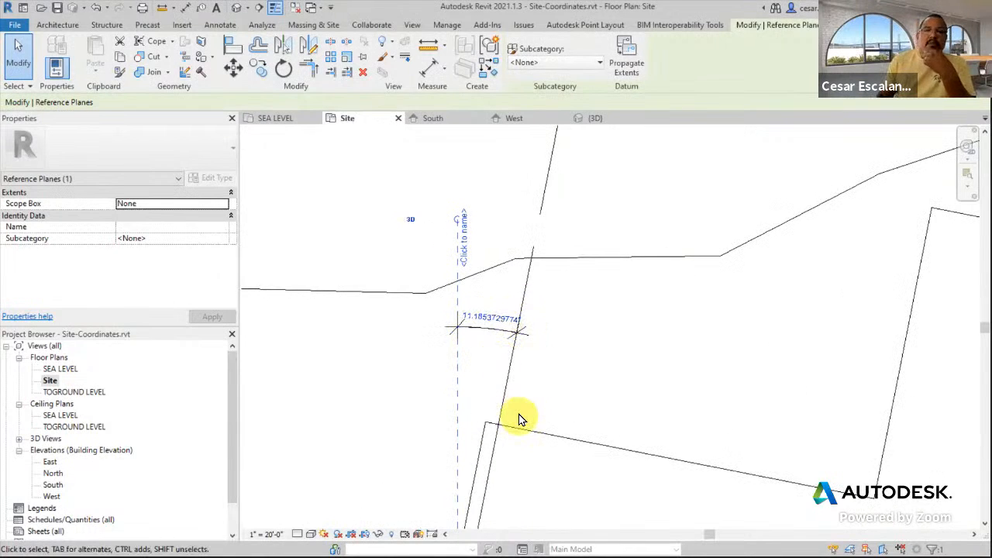
click(496, 324)
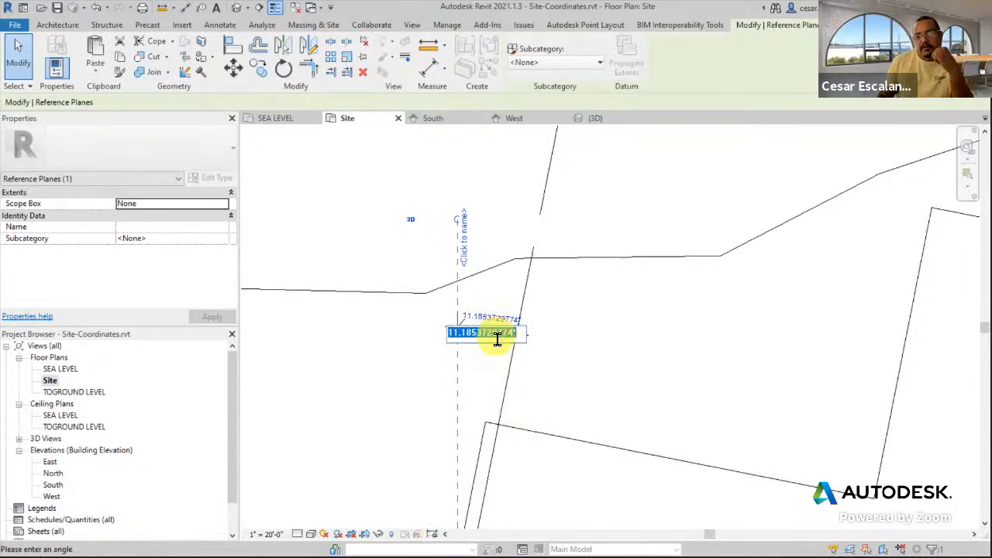
right_click(494, 336)
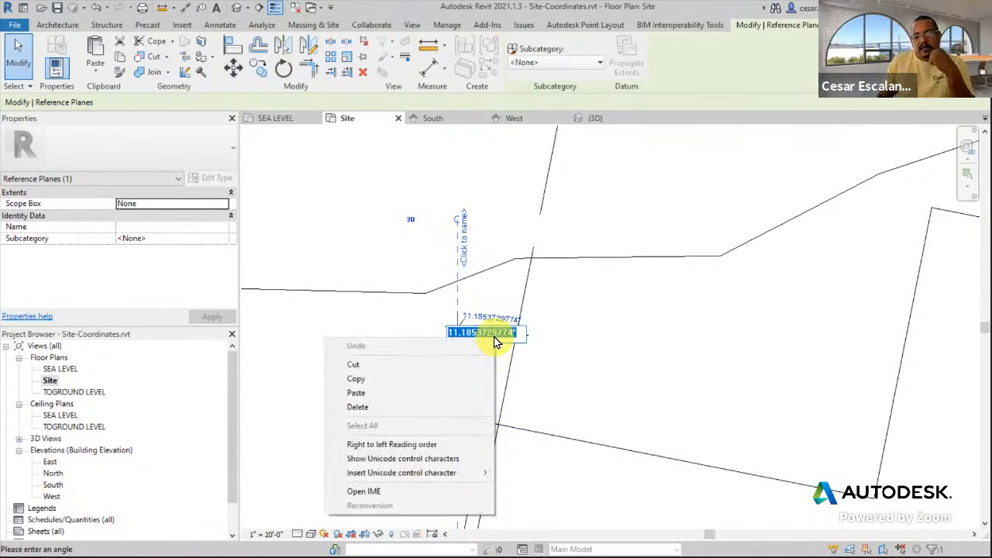
click(380, 383)
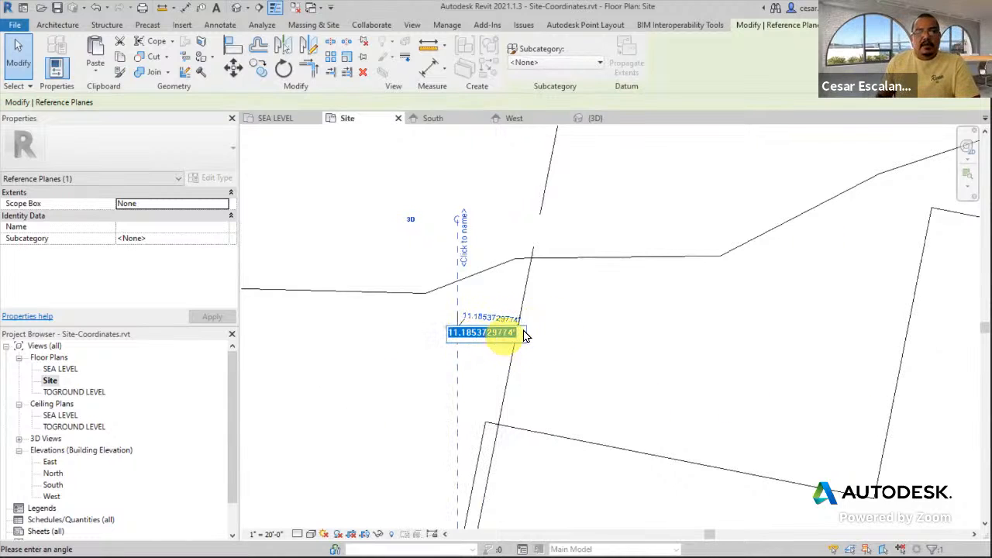
key(Escape)
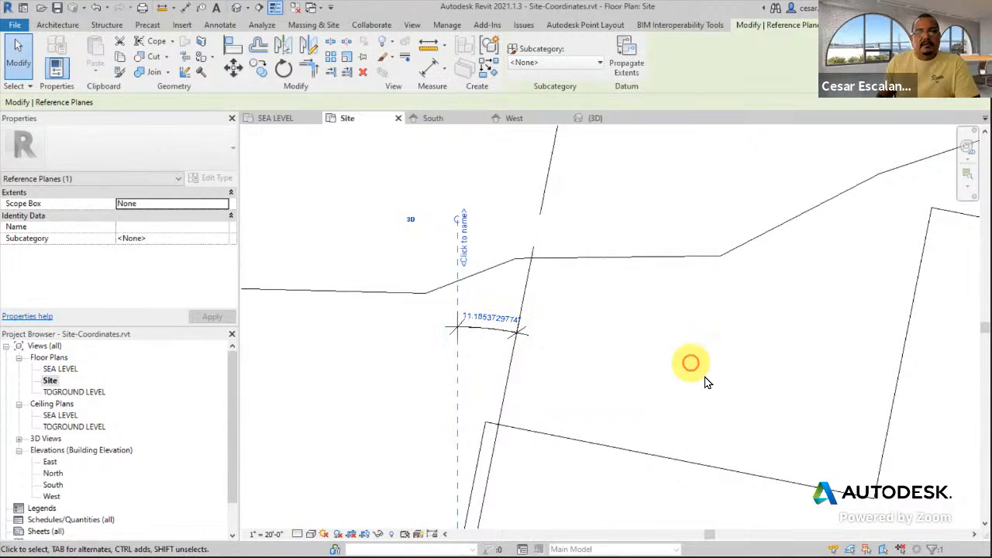
key(Escape)
scroll(625, 378, down, 2)
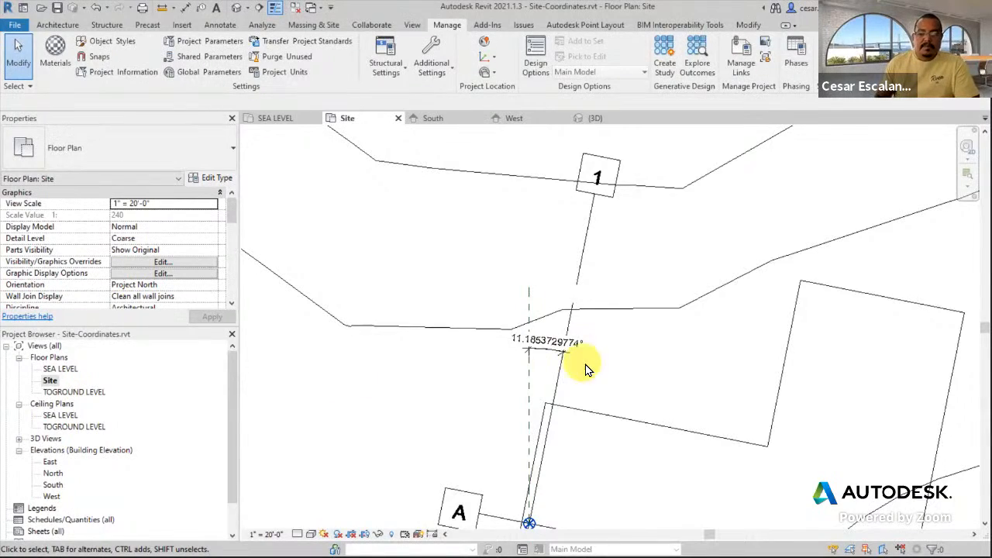
scroll(612, 372, down, 3)
middle_drag(636, 388, 636, 239)
scroll(641, 256, down, 2)
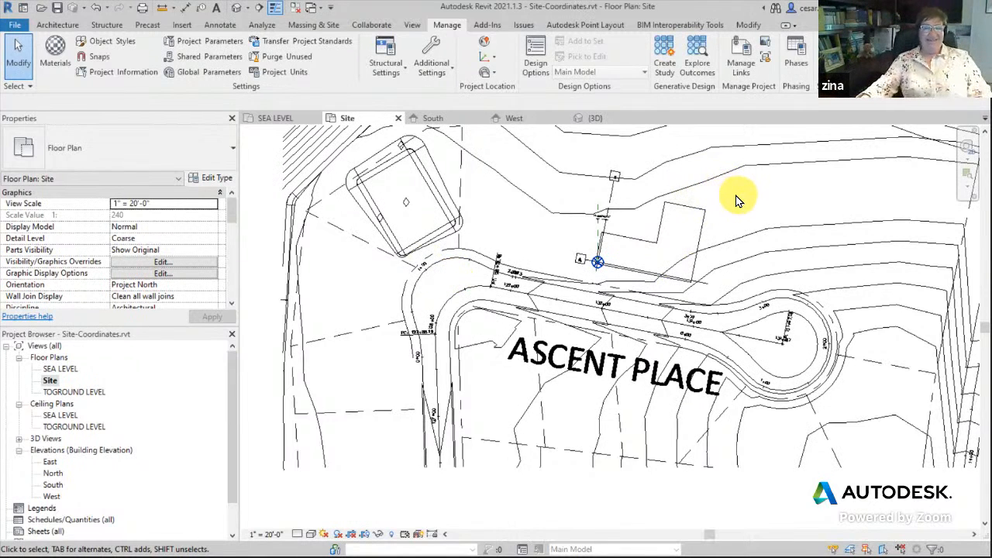
middle_drag(737, 200, 735, 245)
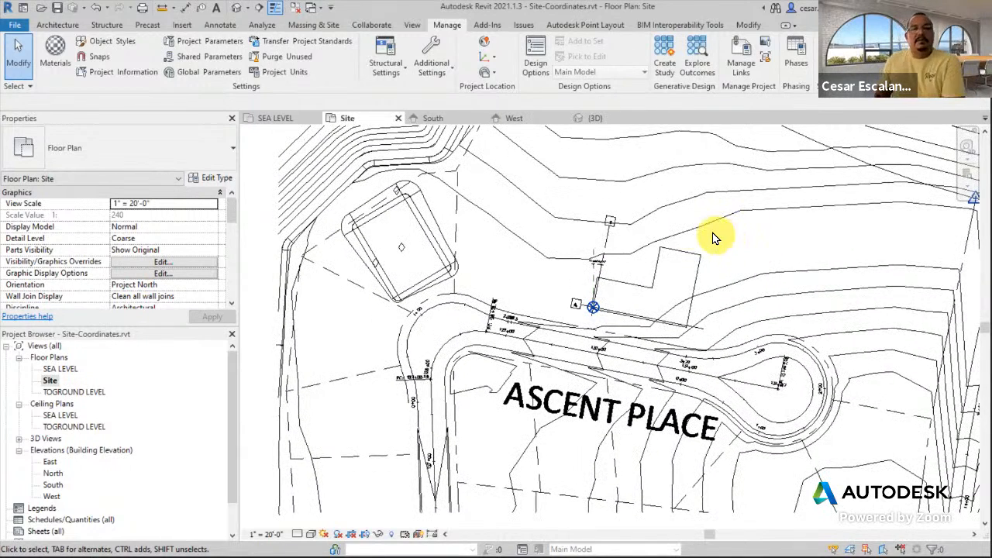
scroll(607, 270, up, 5)
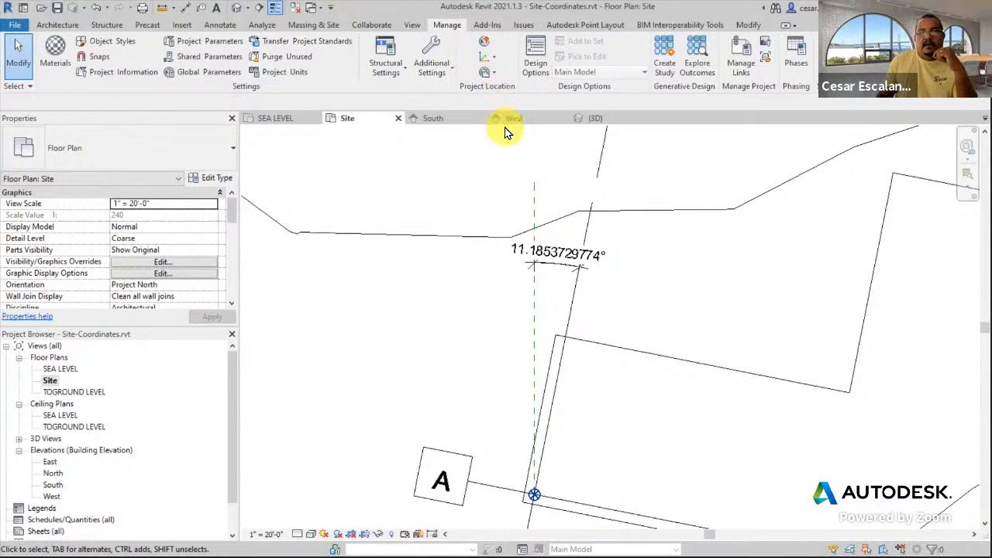
click(487, 57)
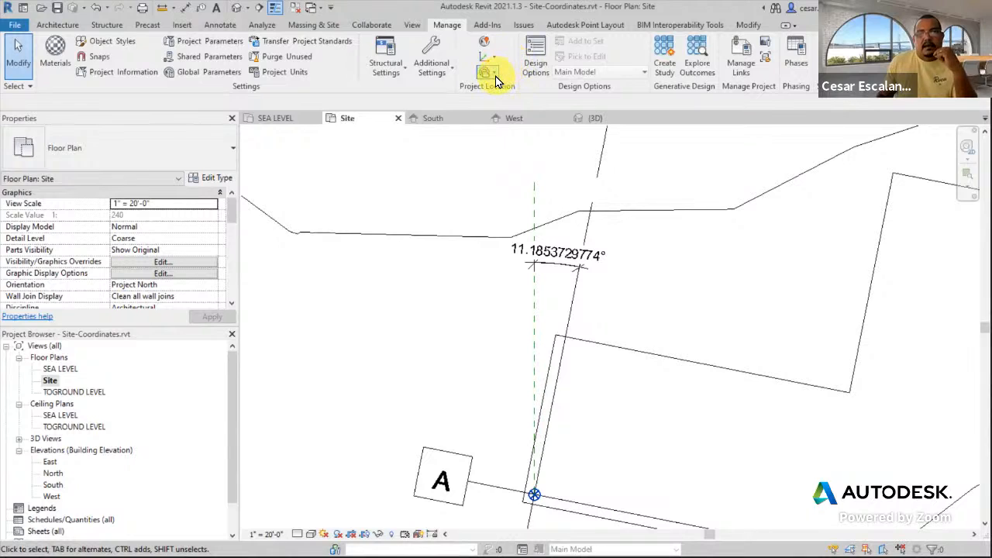
click(491, 76)
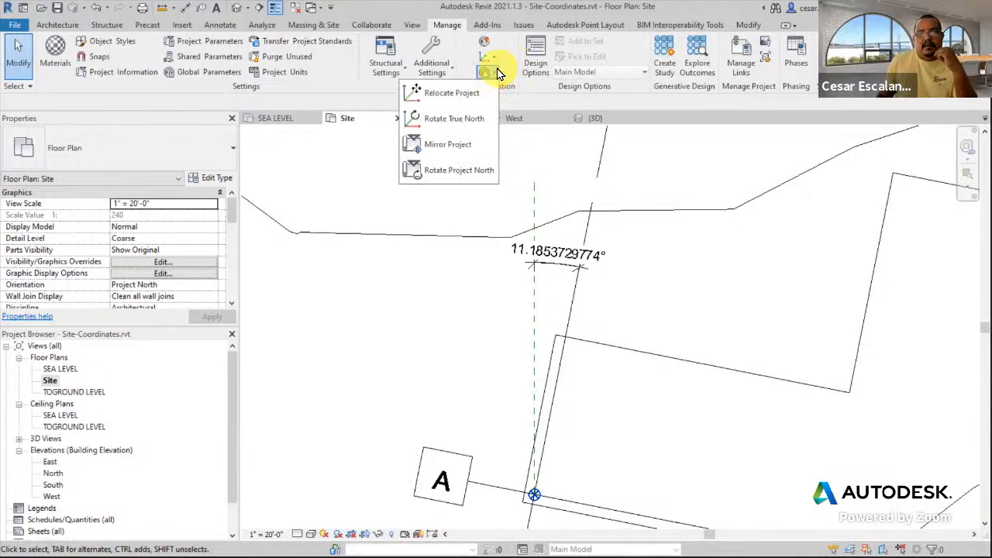
click(493, 81)
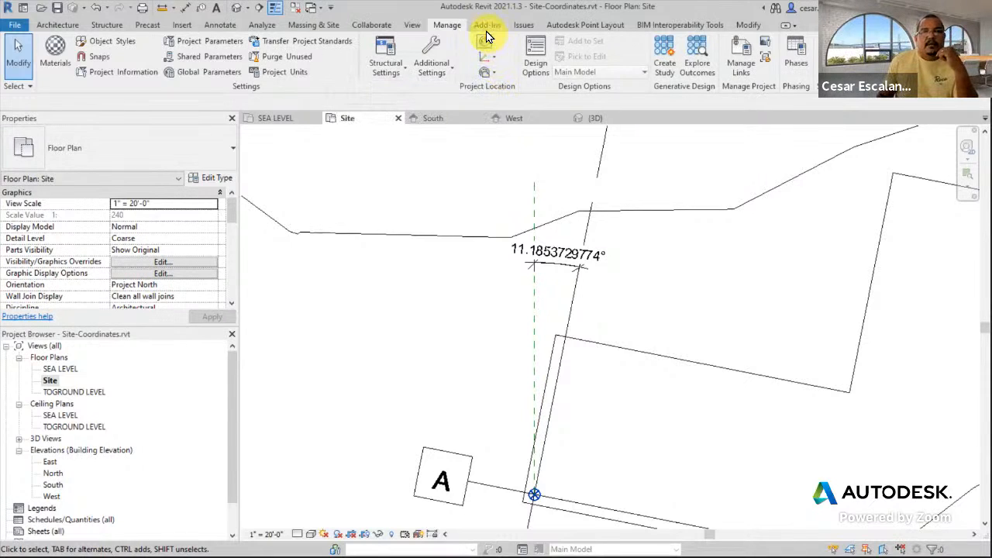
click(487, 74)
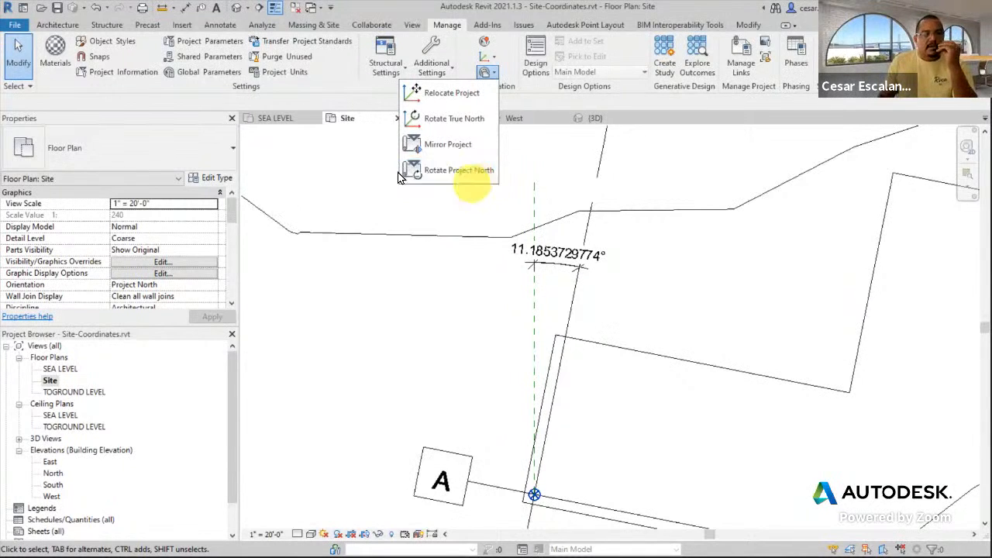
click(349, 212)
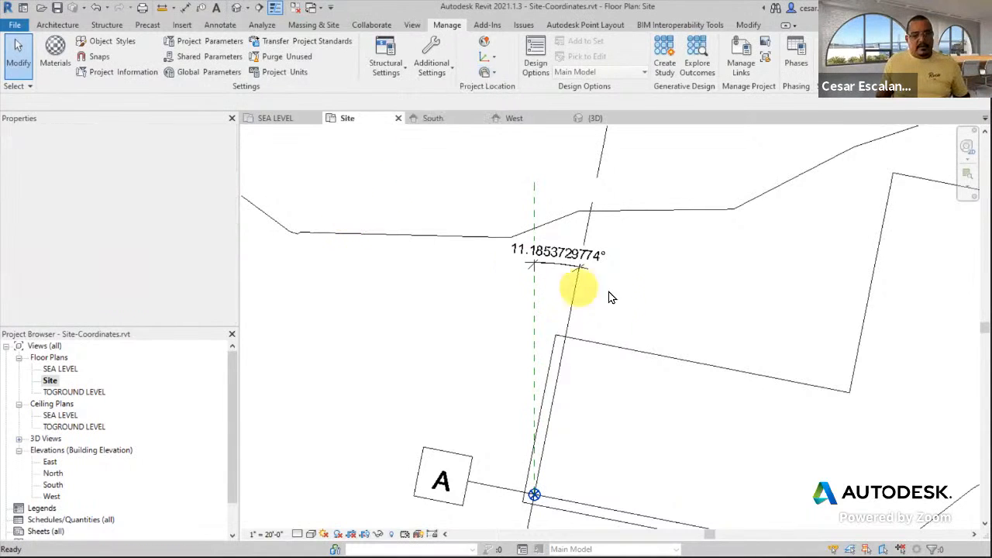
click(642, 277)
scroll(638, 259, down, 2)
middle_drag(638, 259, 516, 265)
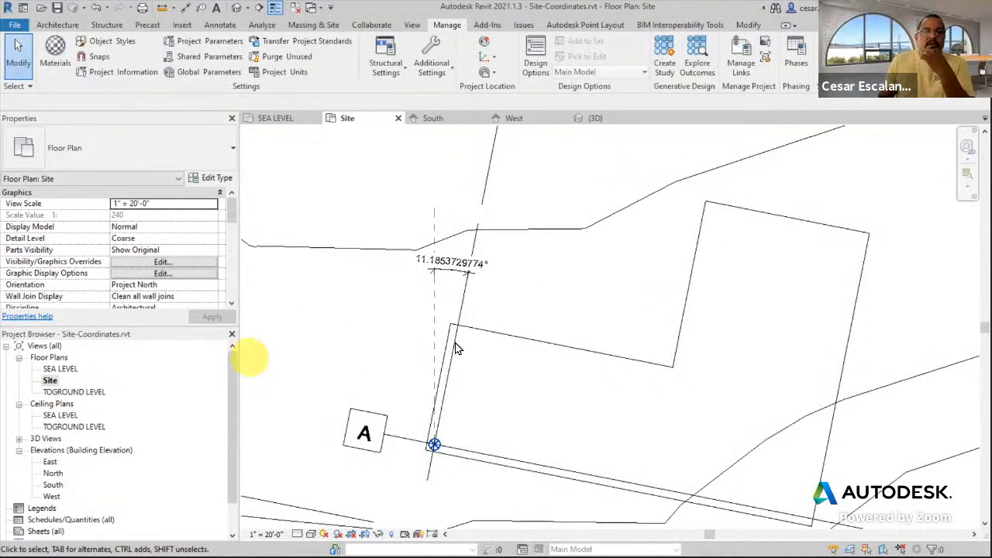
click(434, 265)
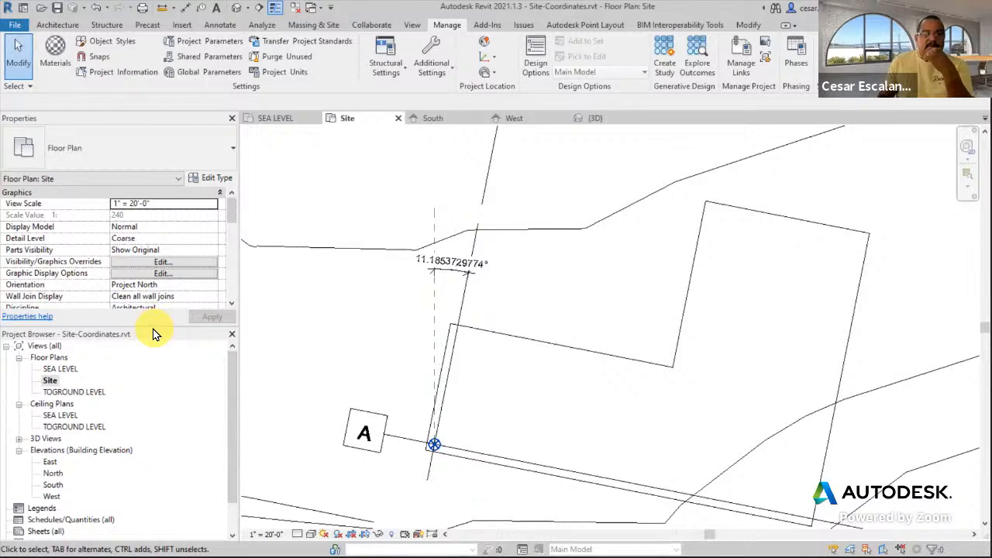
Set the Site floor plan's orientation to True North and apply the change
drag(154, 329, 151, 400)
click(214, 287)
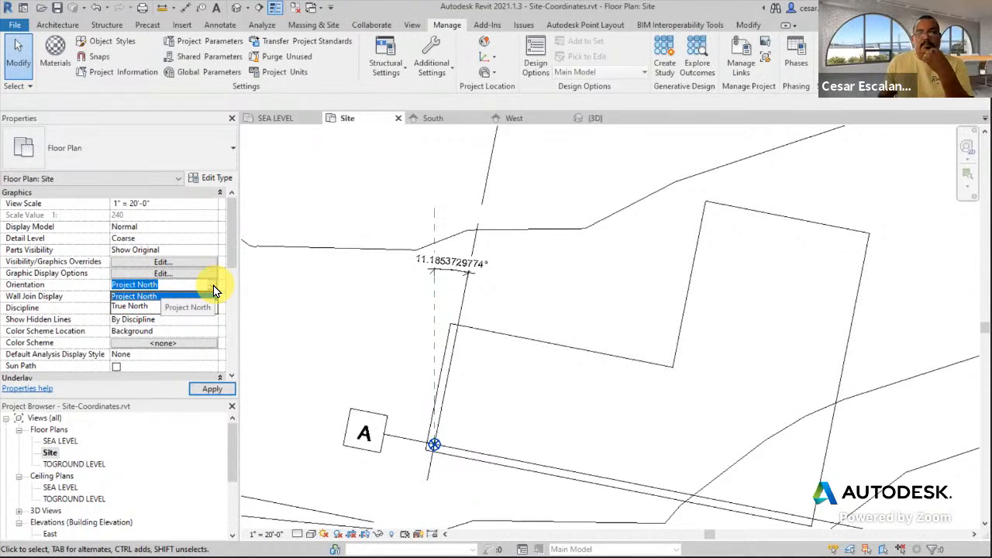
click(132, 307)
click(217, 390)
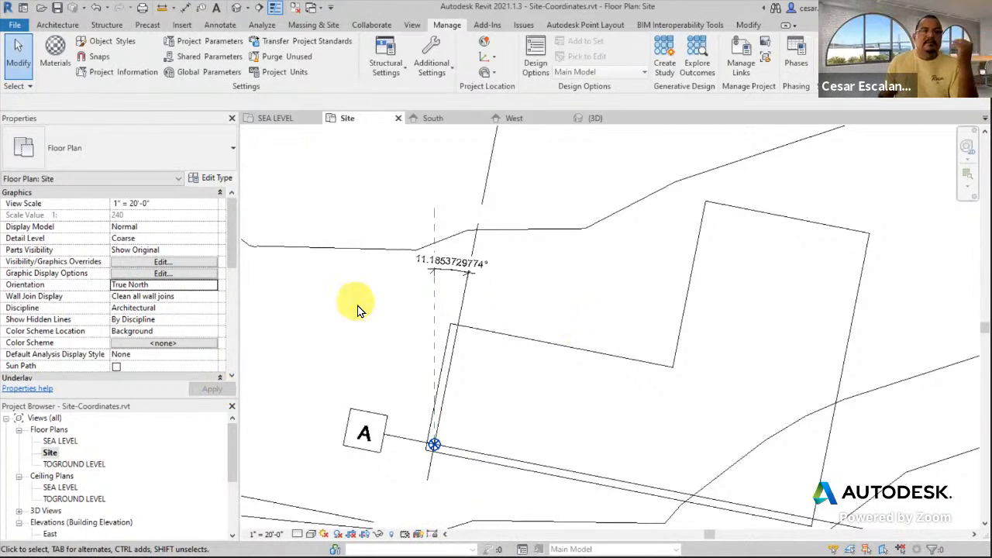
key(ctrl+2)
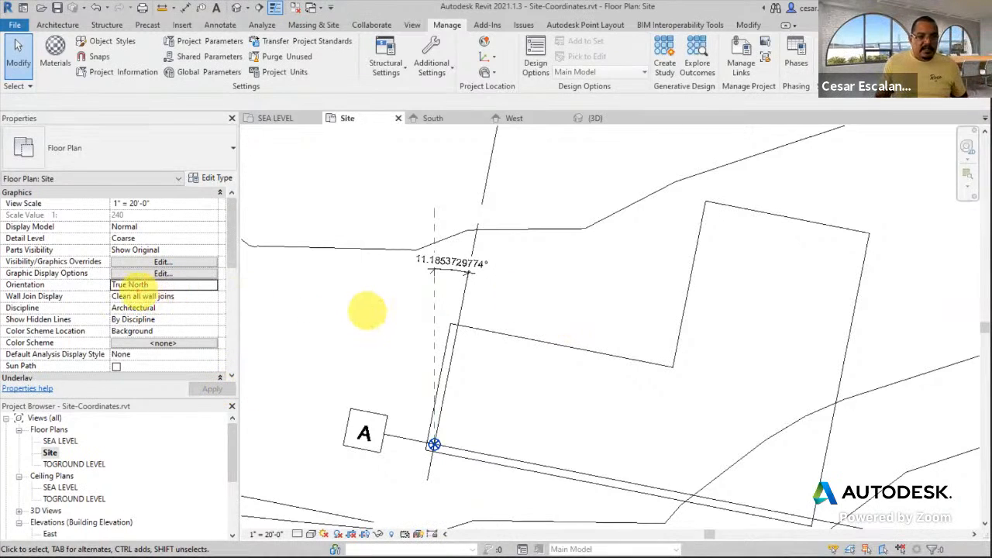
ctrl+drag(108, 280, 178, 289)
drag(185, 293, 208, 301)
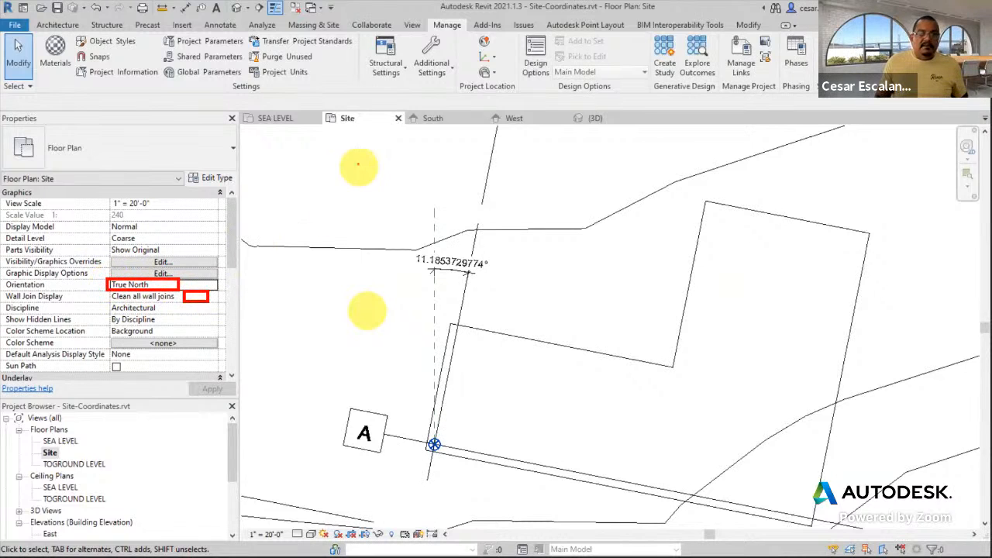
drag(328, 114, 397, 127)
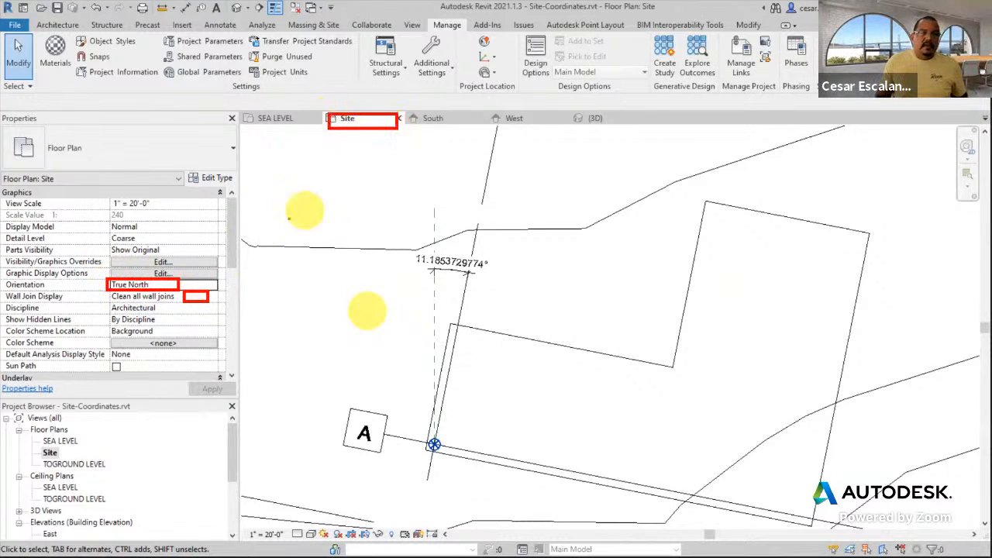
mouse_move(177, 277)
mouse_down()
mouse_move(328, 126)
mouse_move(341, 132)
mouse_up()
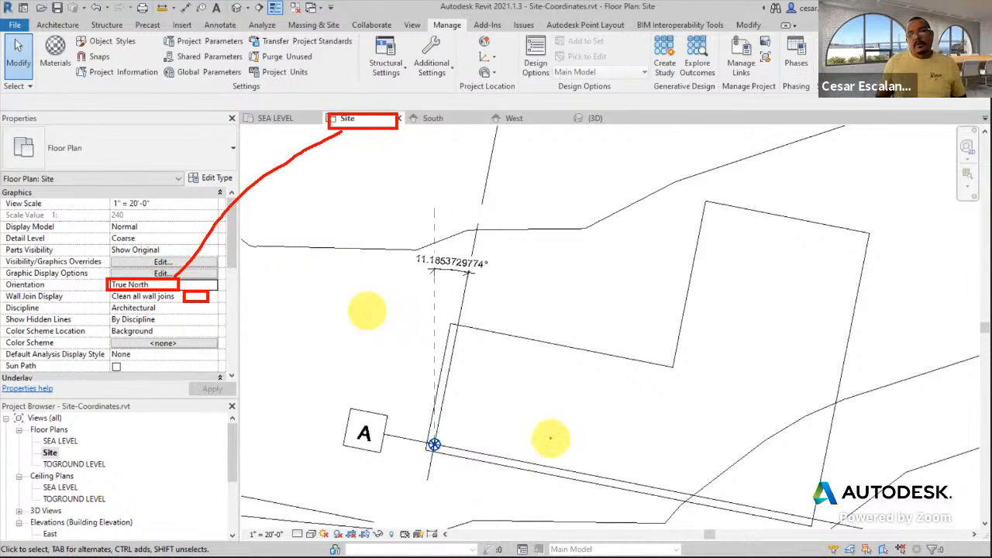
Set the project base point's Angle to True North to 11.1853729774° and apply it
scroll(365, 310, down, 3)
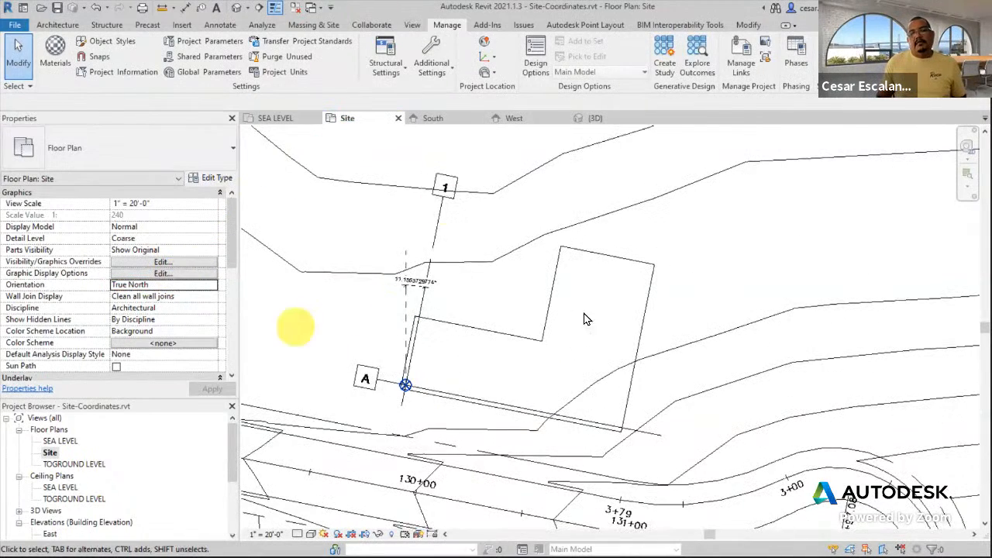
scroll(631, 222, down, 4)
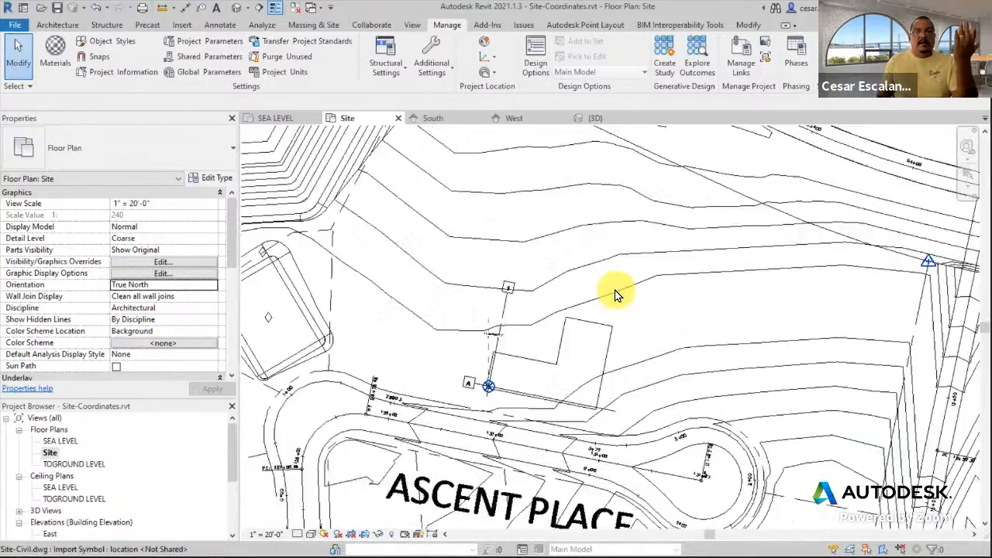
scroll(518, 353, up, 5)
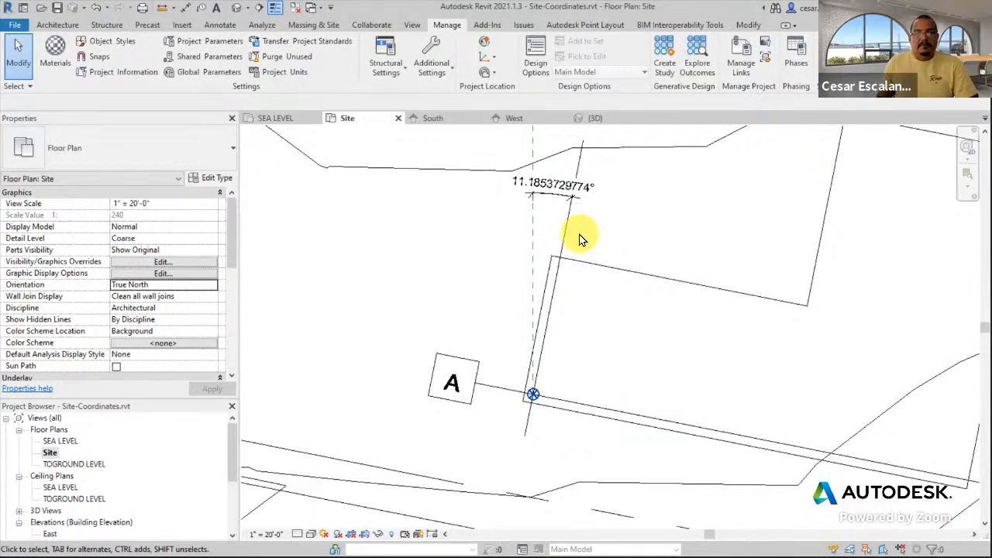
scroll(582, 239, down, 2)
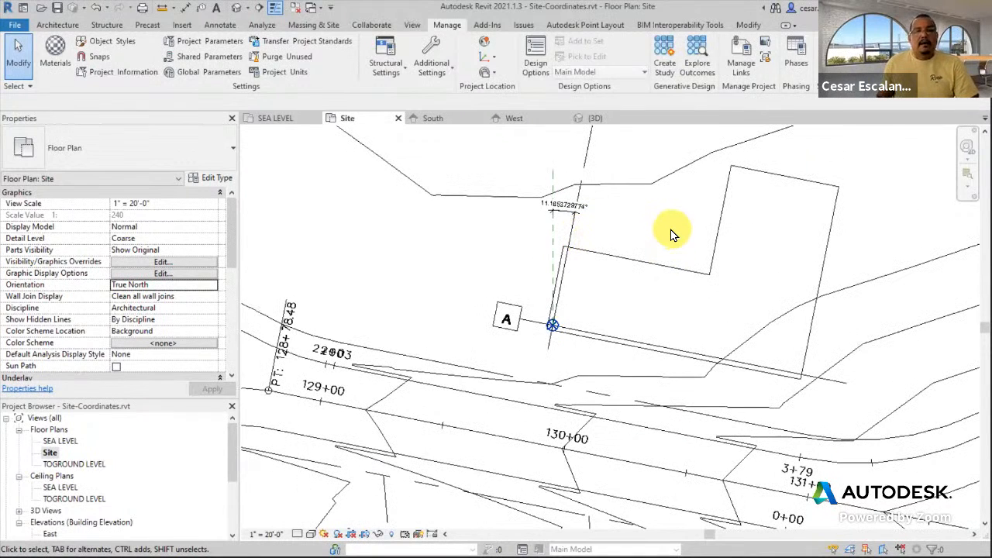
scroll(580, 336, up, 1)
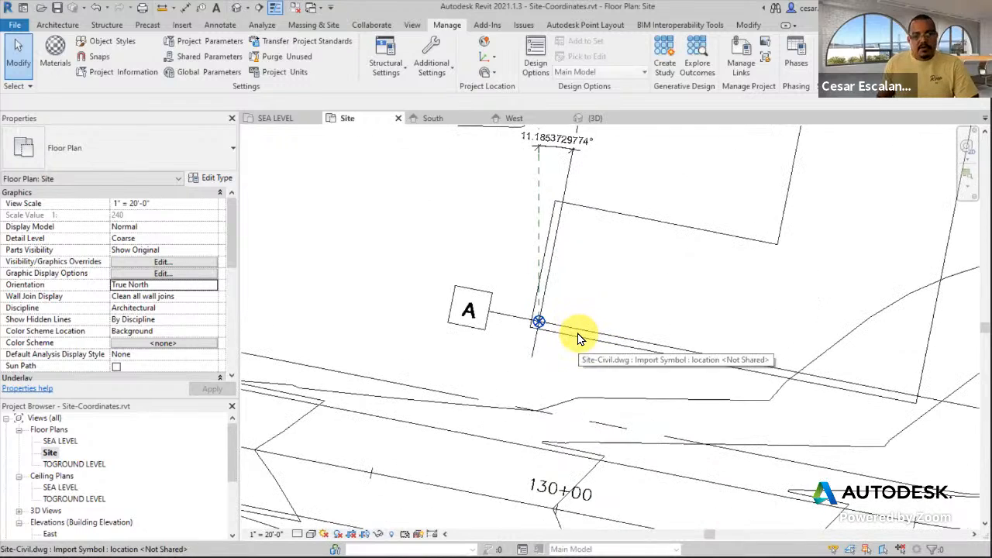
click(539, 324)
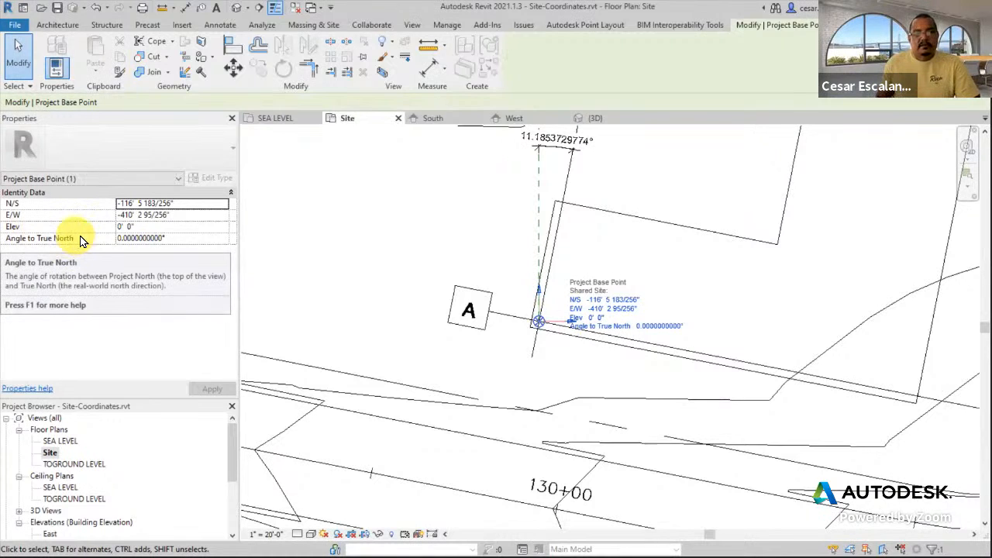
click(192, 241)
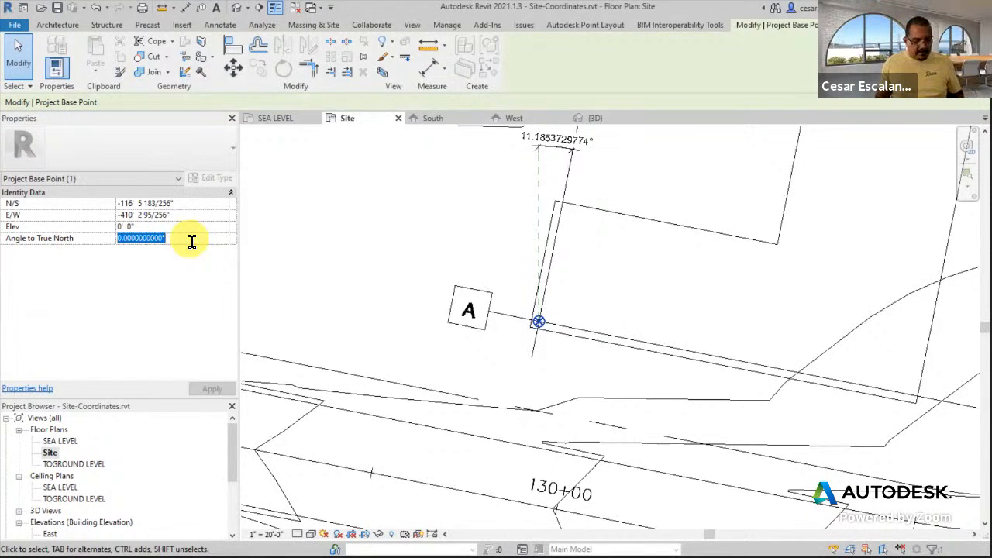
text(11.1853729774°)
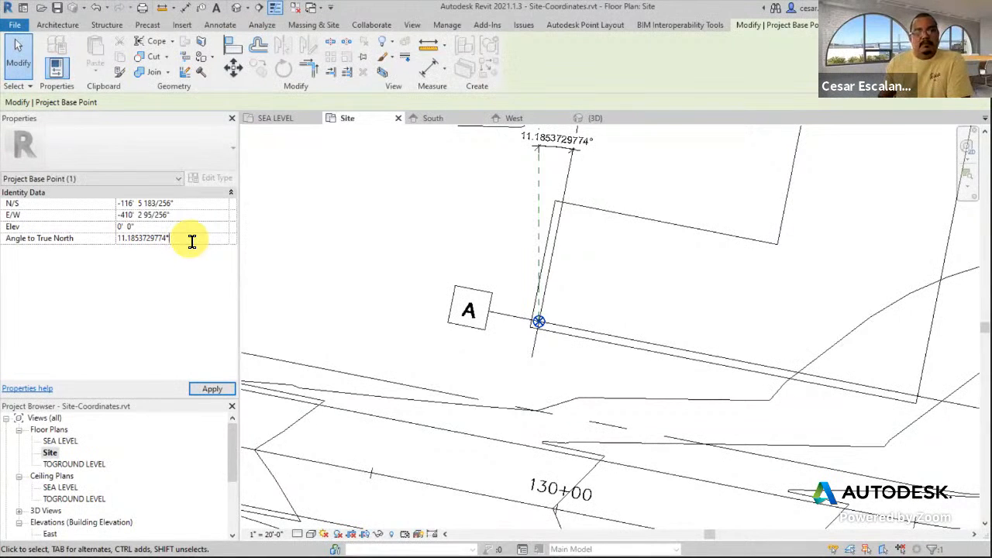
click(219, 391)
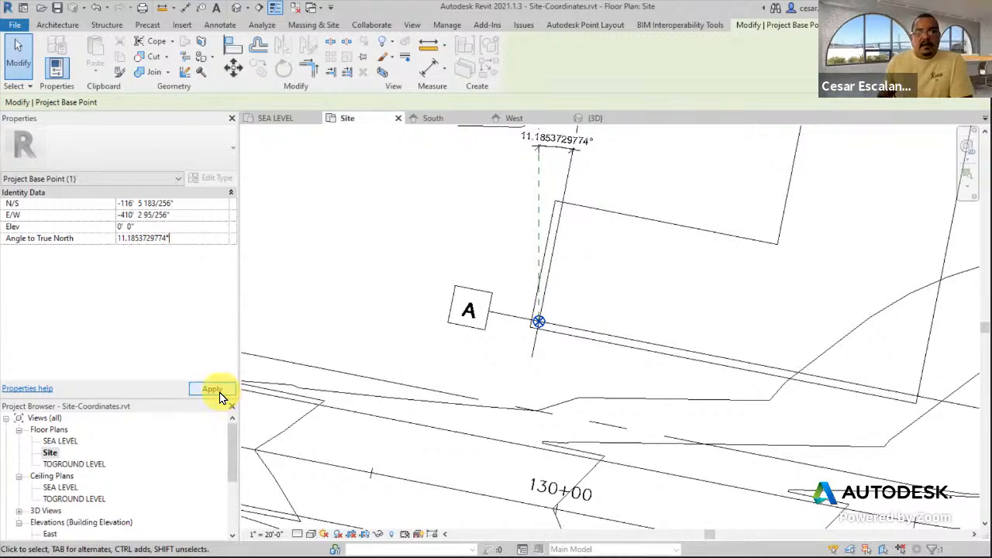
scroll(582, 377, down, 4)
middle_drag(596, 349, 434, 72)
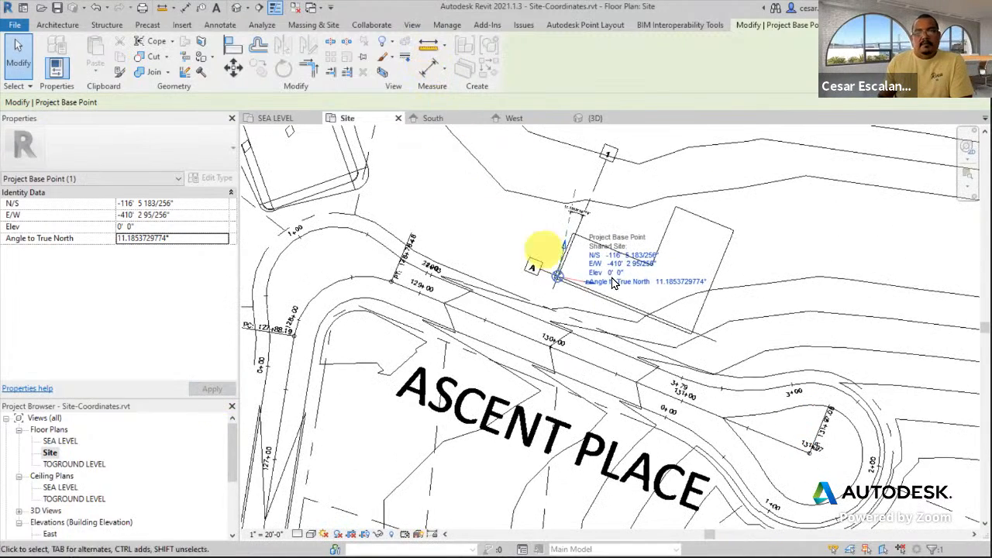
scroll(656, 302, up, 1)
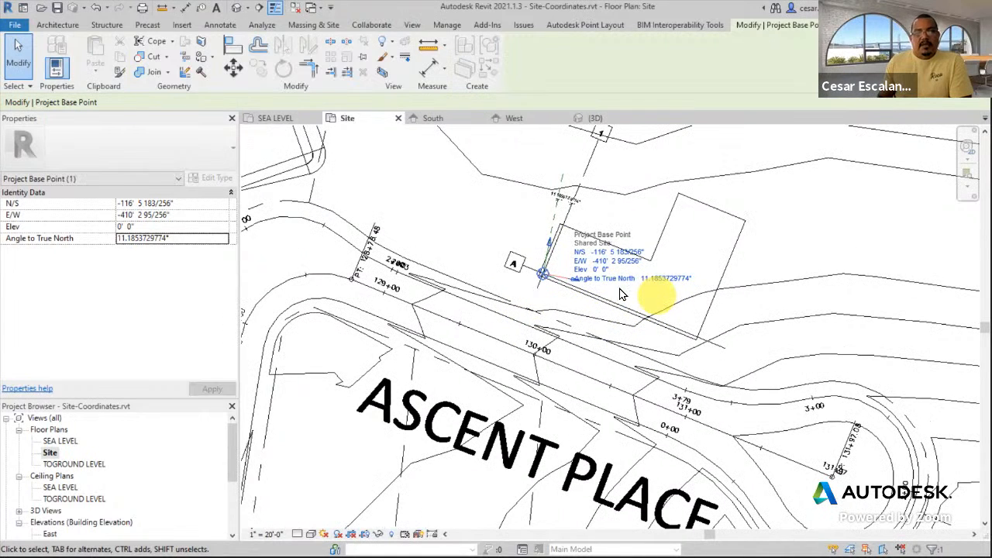
Undo the change to the project base point's Angle to True North
click(97, 14)
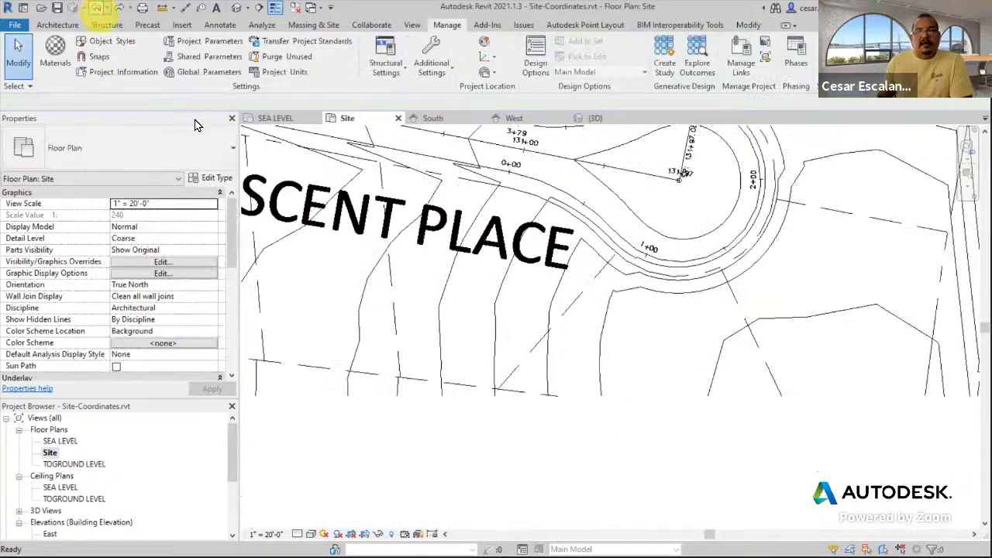
scroll(594, 353, down, 2)
middle_drag(597, 297, 667, 513)
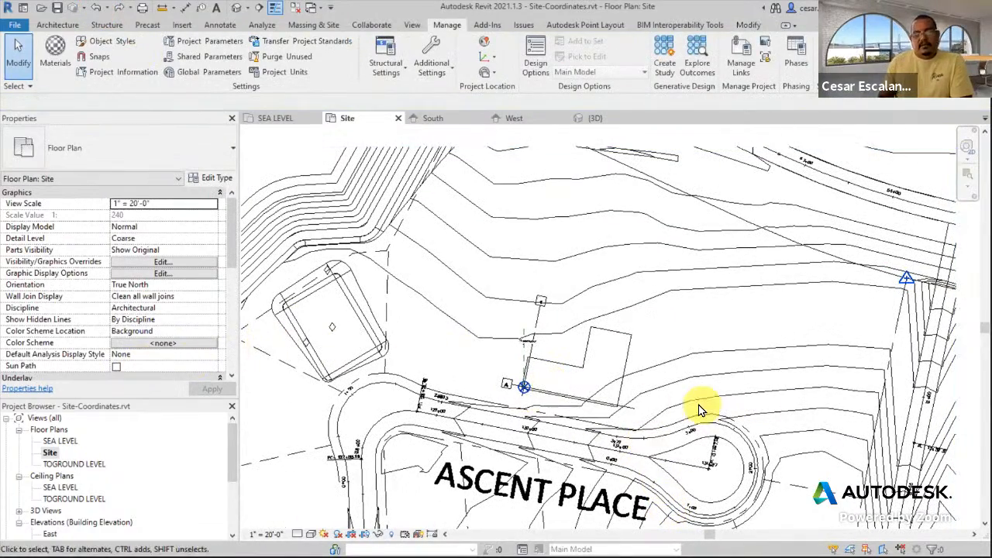
scroll(421, 338, up, 2)
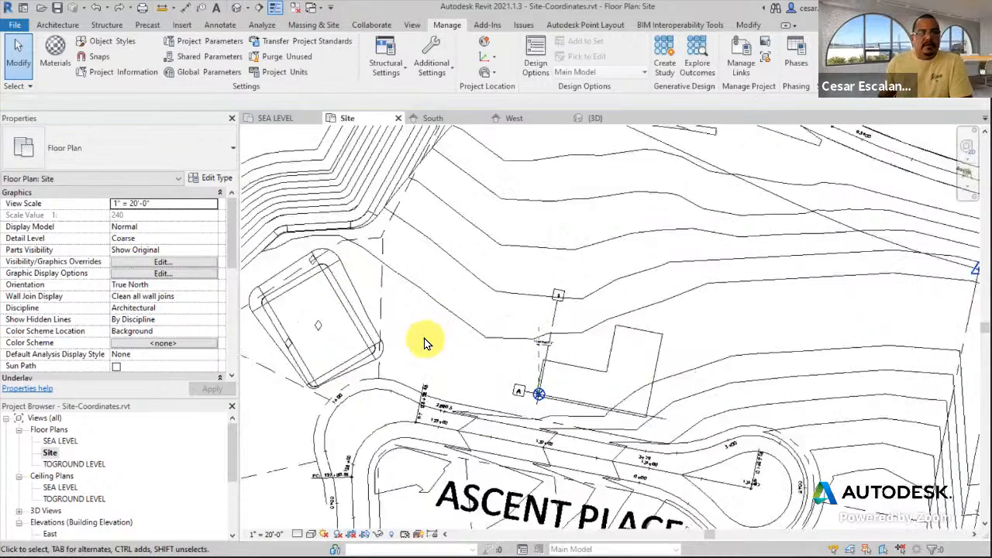
scroll(543, 368, up, 3)
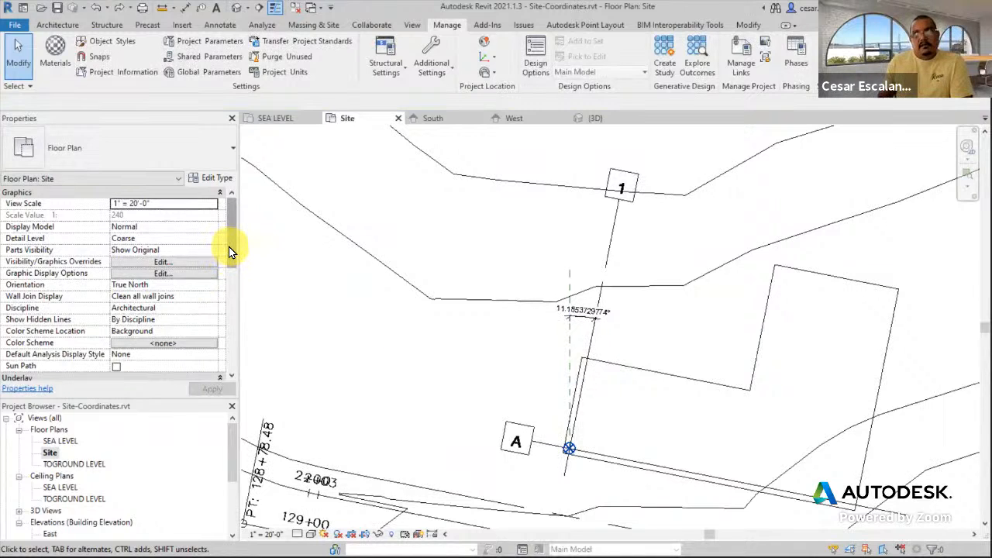
Try to set the project base point's Angle to True North with the expression 90-11.1853729774°
drag(229, 247, 225, 275)
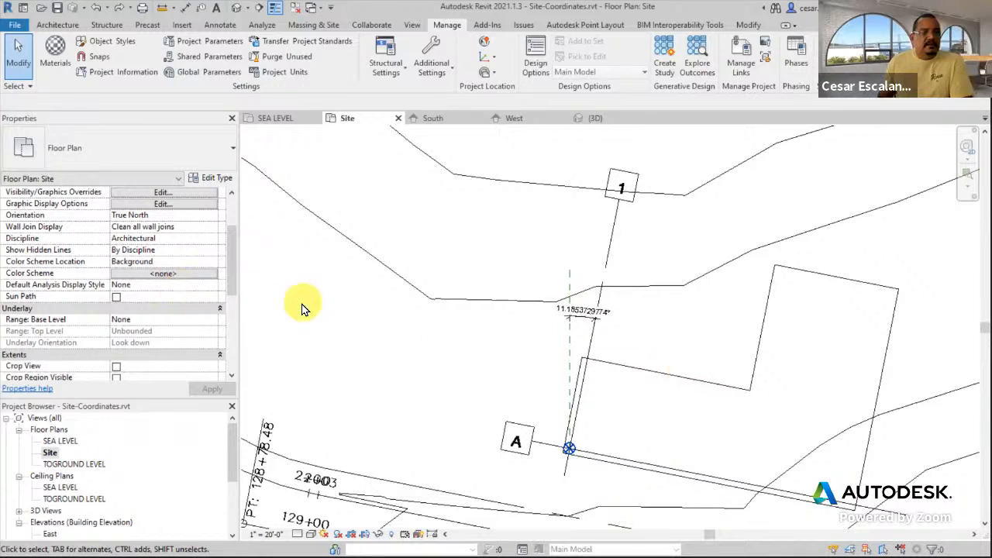
scroll(233, 276, down, 1)
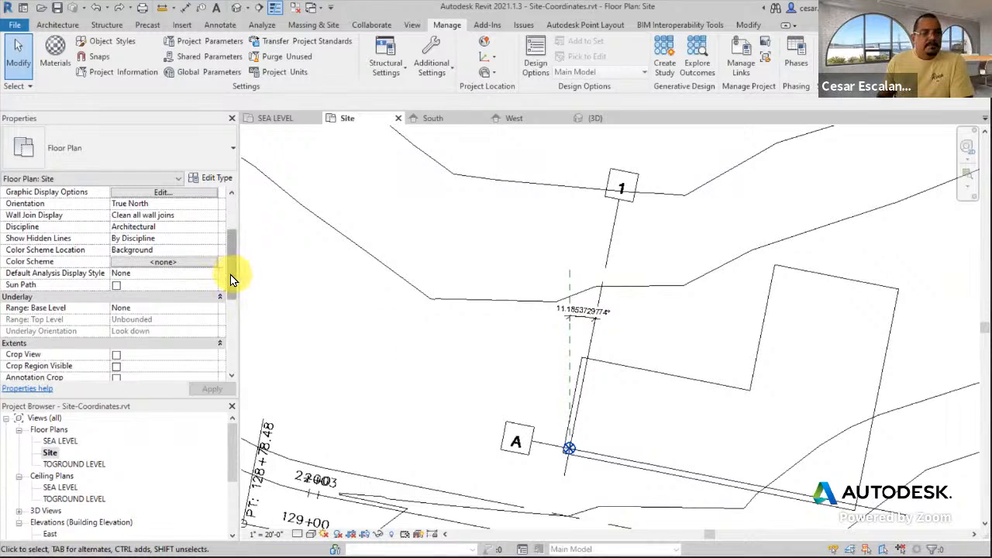
click(567, 449)
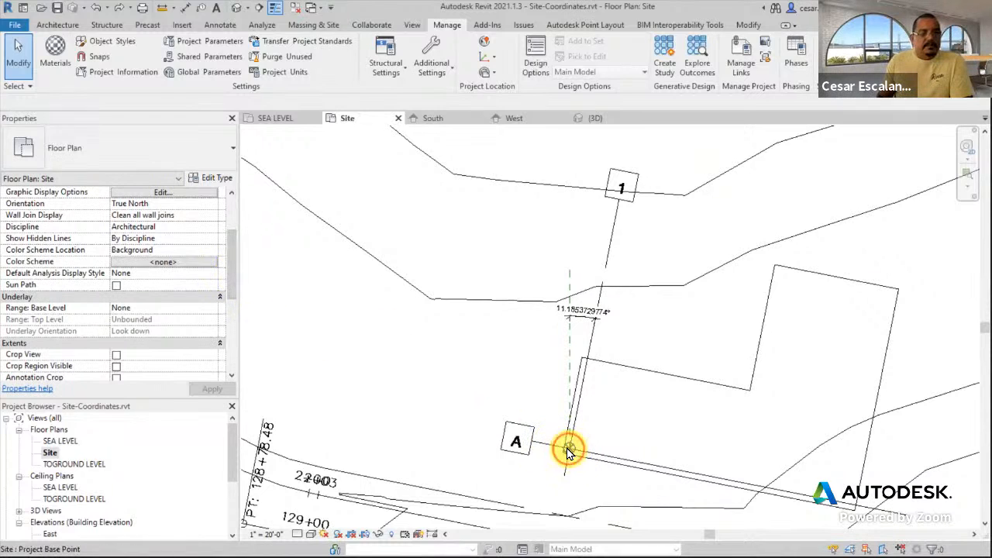
click(175, 239)
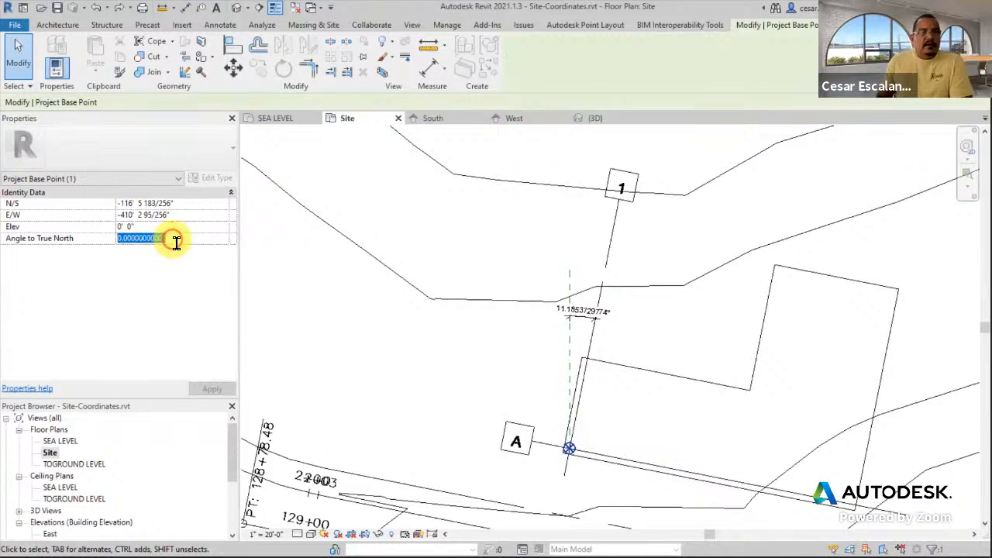
text(90)
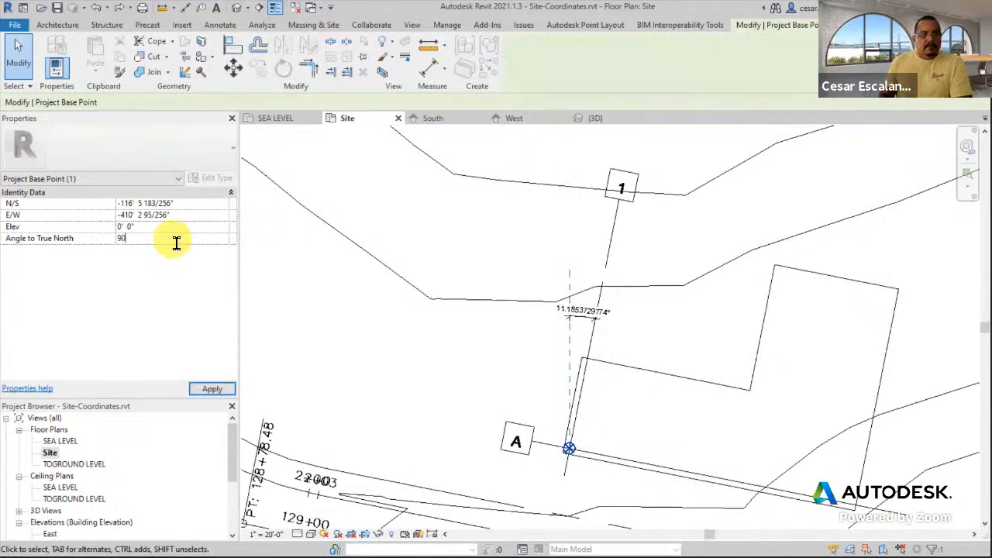
text(-)
text(11.1853729774)
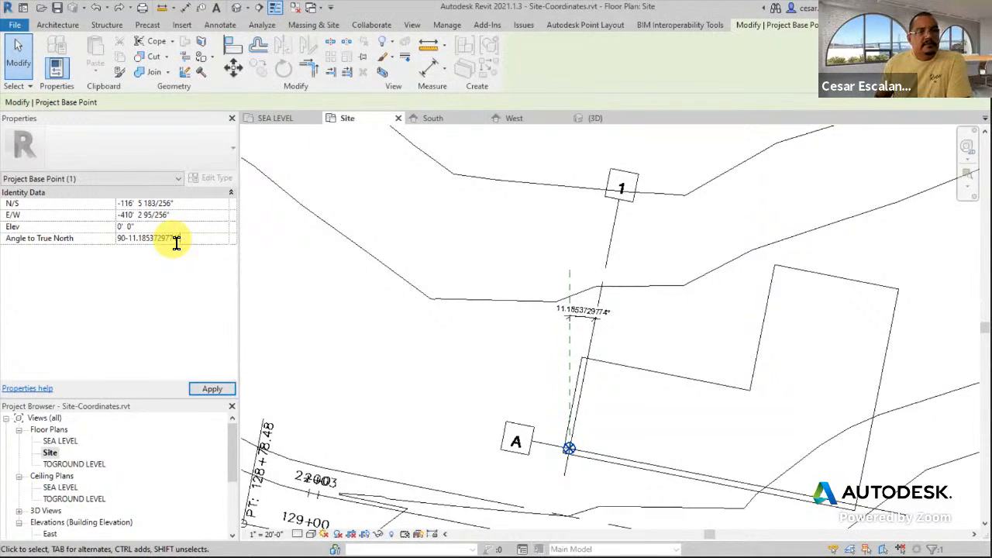
click(204, 389)
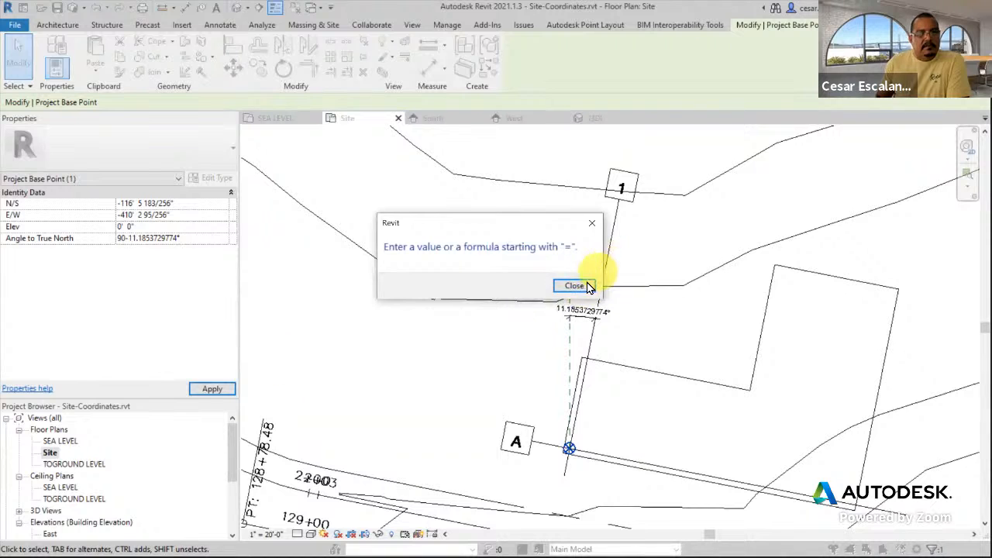
click(579, 287)
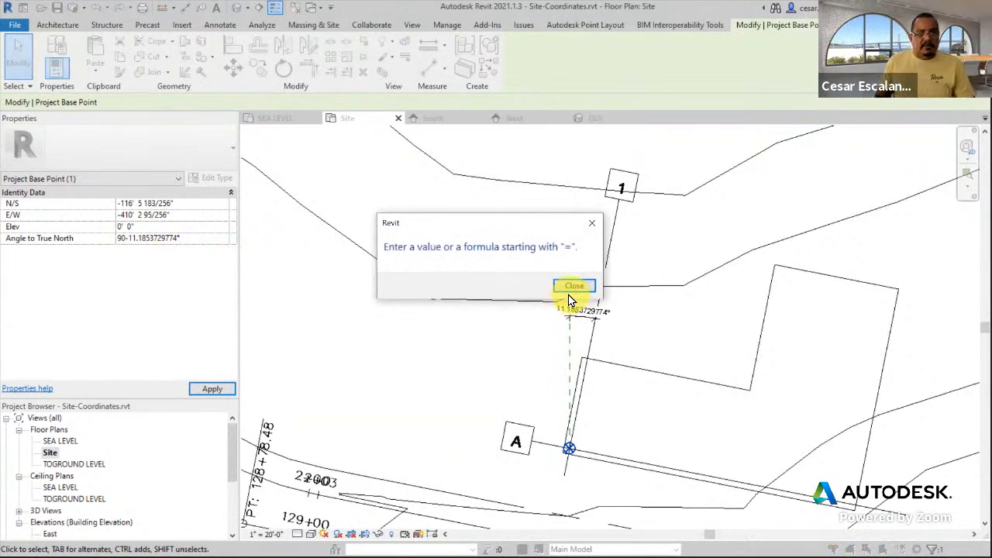
click(574, 285)
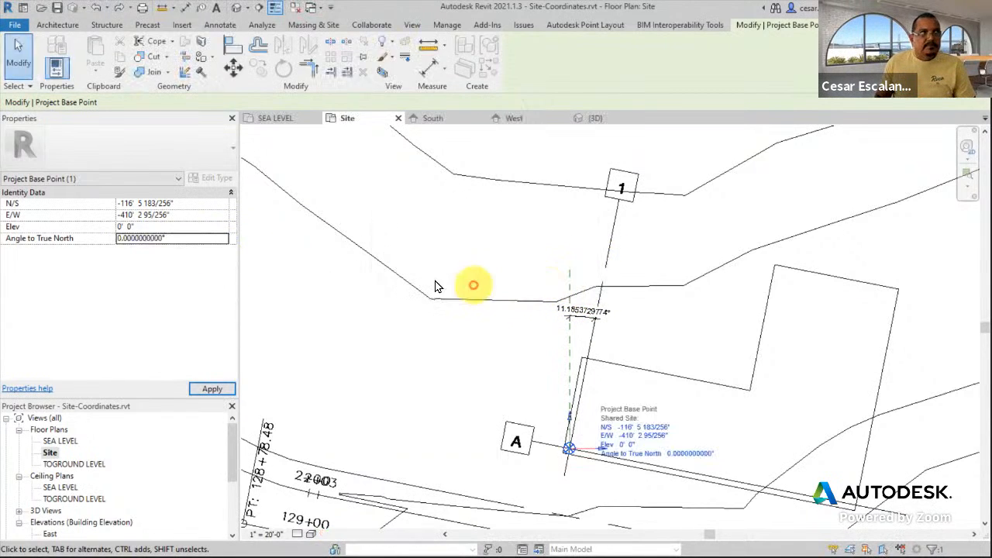
Set the project base point's Angle to True North to -11.1853729774° and apply the change
double_click(186, 239)
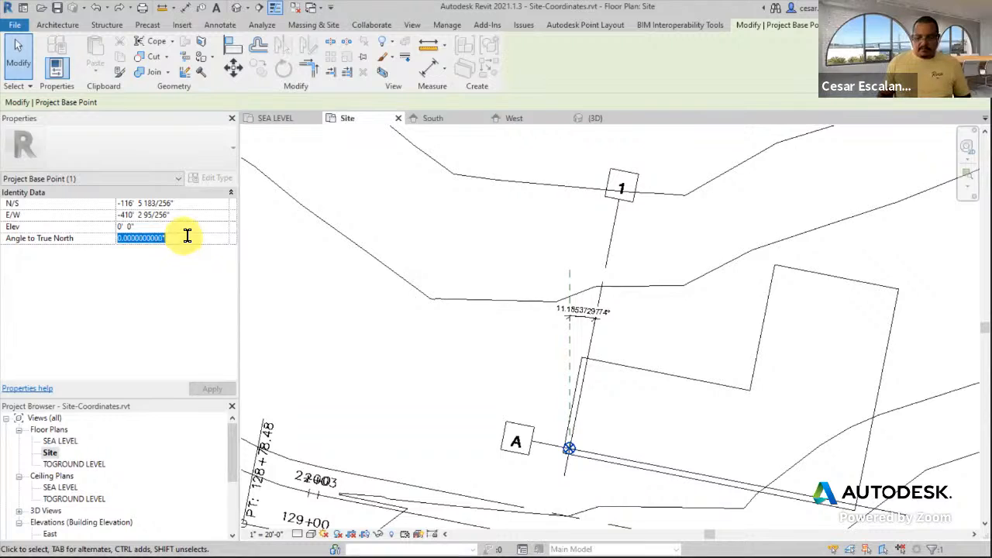
text(-)
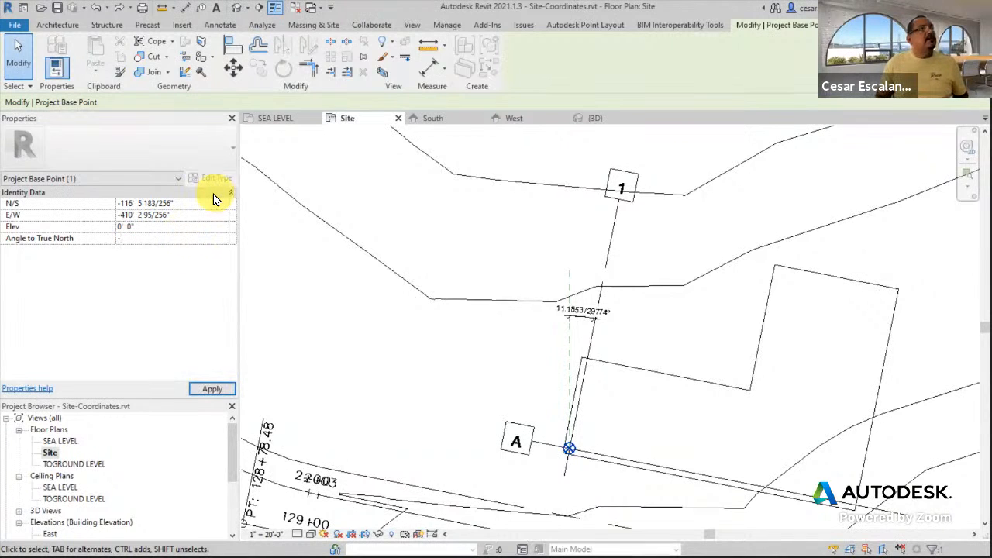
text(11.1853729774°)
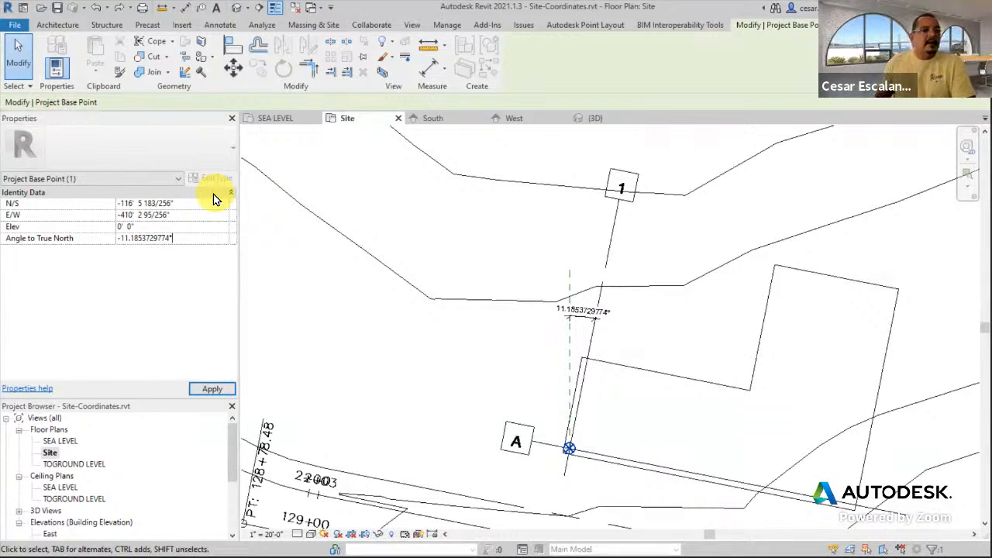
click(213, 389)
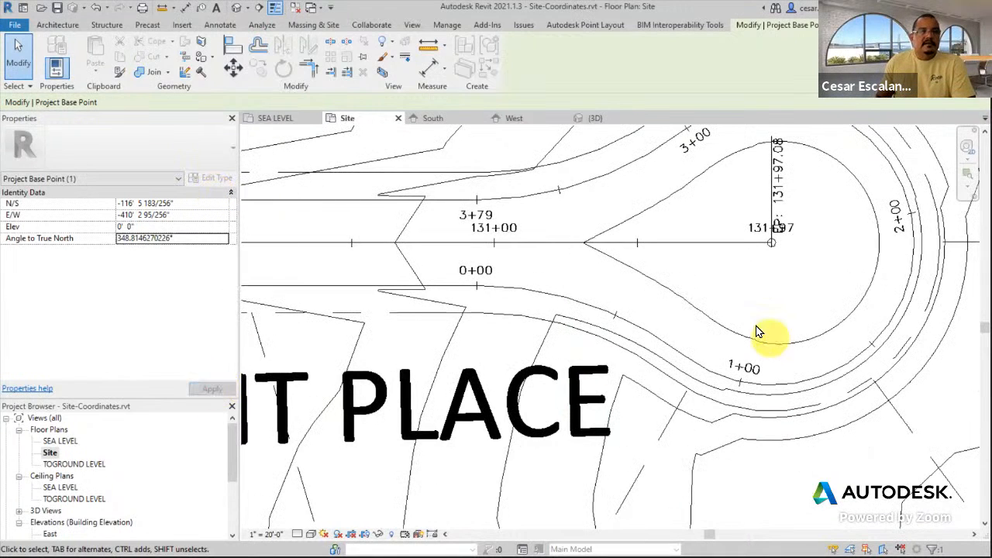
scroll(737, 310, down, 3)
middle_drag(624, 229, 688, 404)
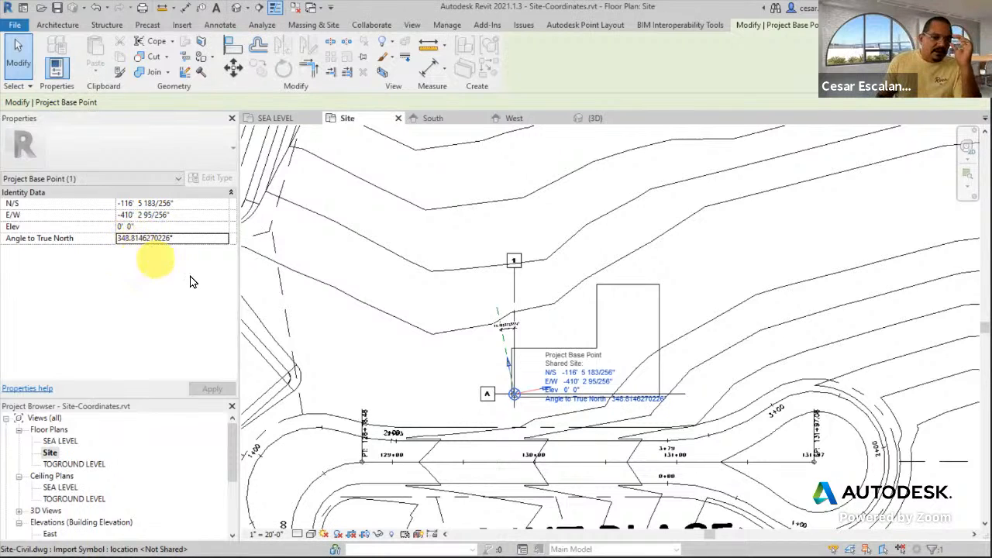
Reselect the project base point and re-enter -11.1853729774° as its Angle to True North
click(354, 276)
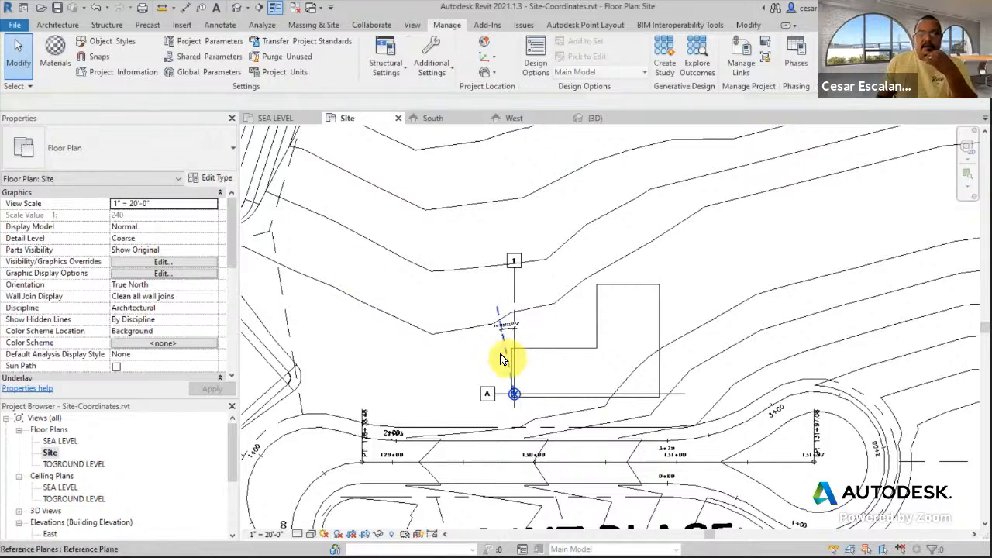
scroll(500, 337, up, 2)
scroll(504, 333, up, 3)
scroll(531, 343, up, 2)
middle_drag(608, 284, 616, 265)
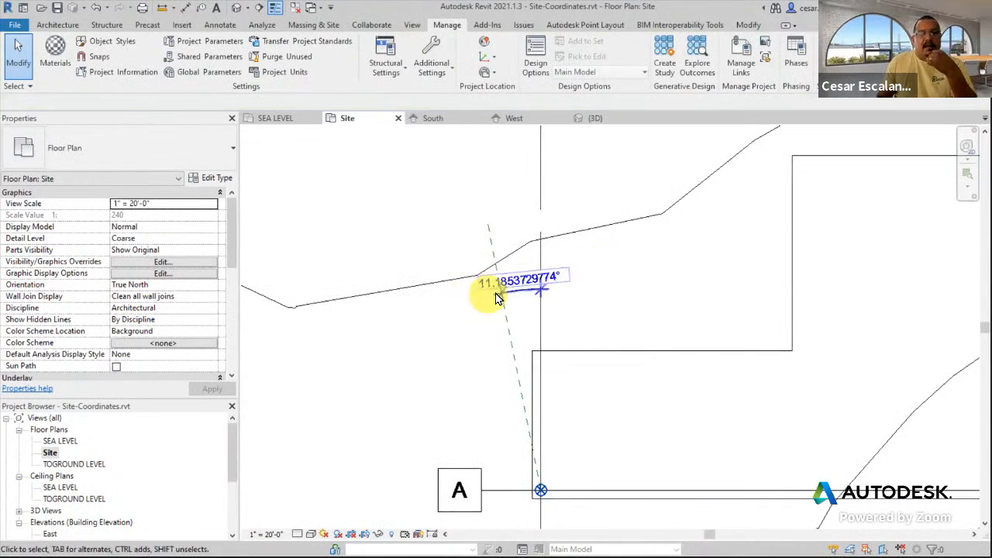
click(540, 491)
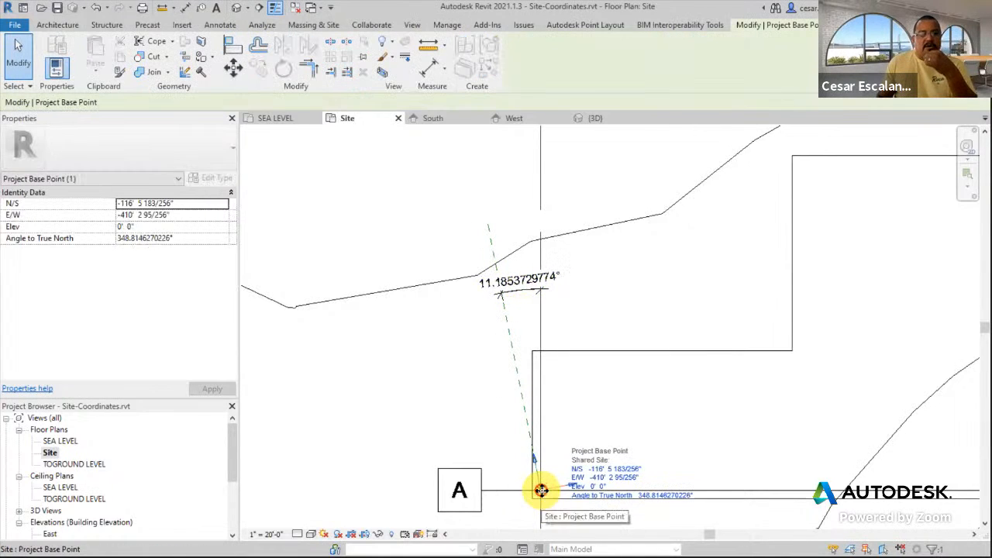
click(185, 242)
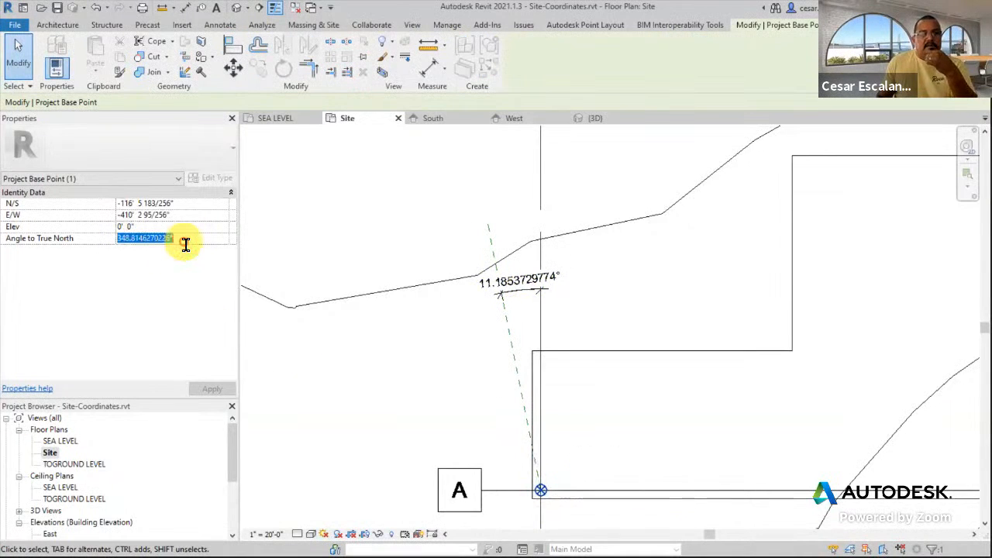
key(BackSpace)
text(-)
text(11.1853729774°)
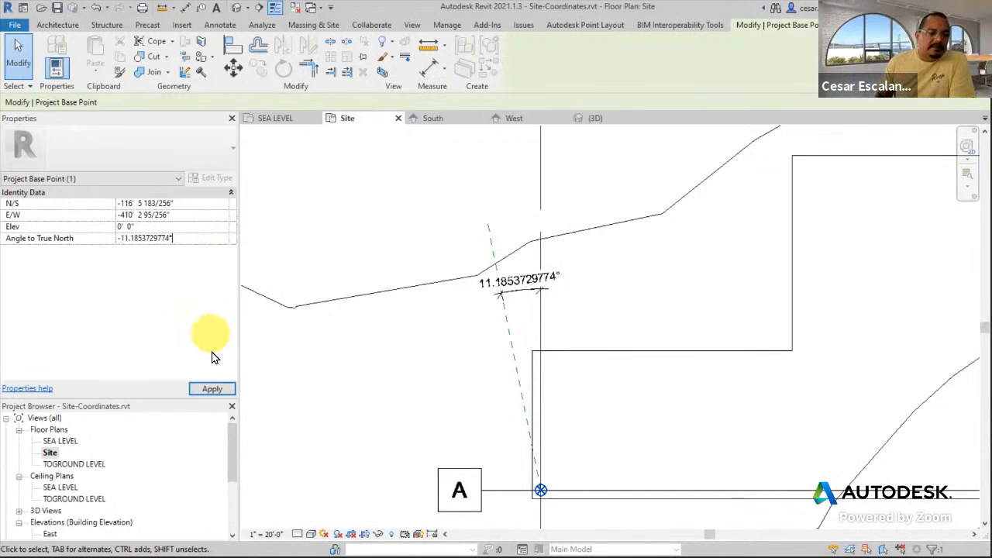
click(210, 390)
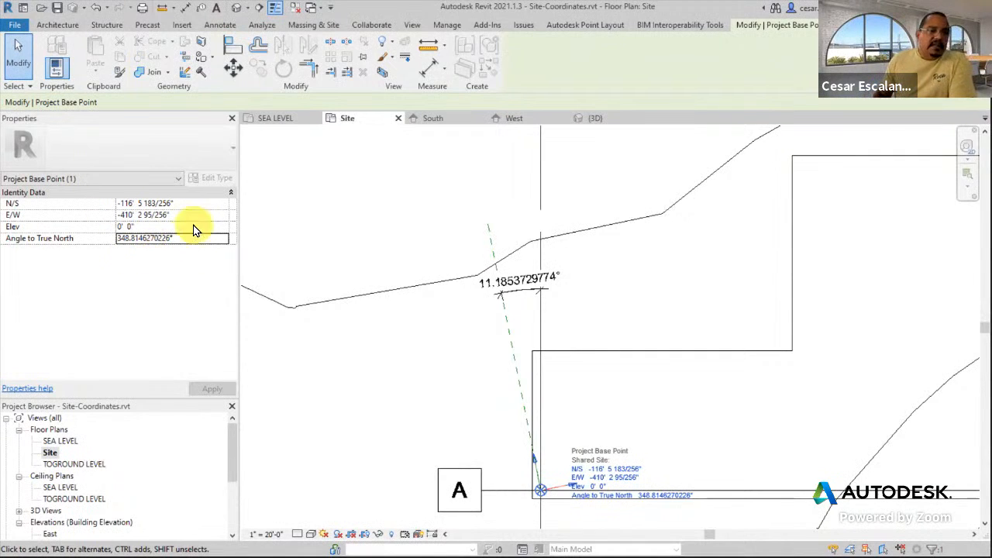
click(628, 285)
scroll(625, 280, down, 2)
middle_drag(627, 275, 625, 285)
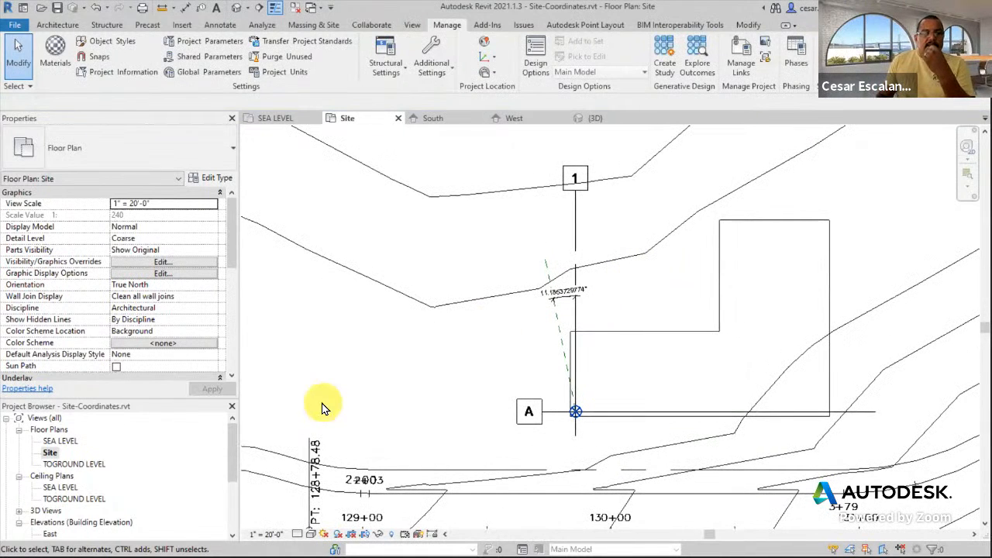
Duplicate the Site floor plan view without detailing
click(52, 455)
right_click(55, 458)
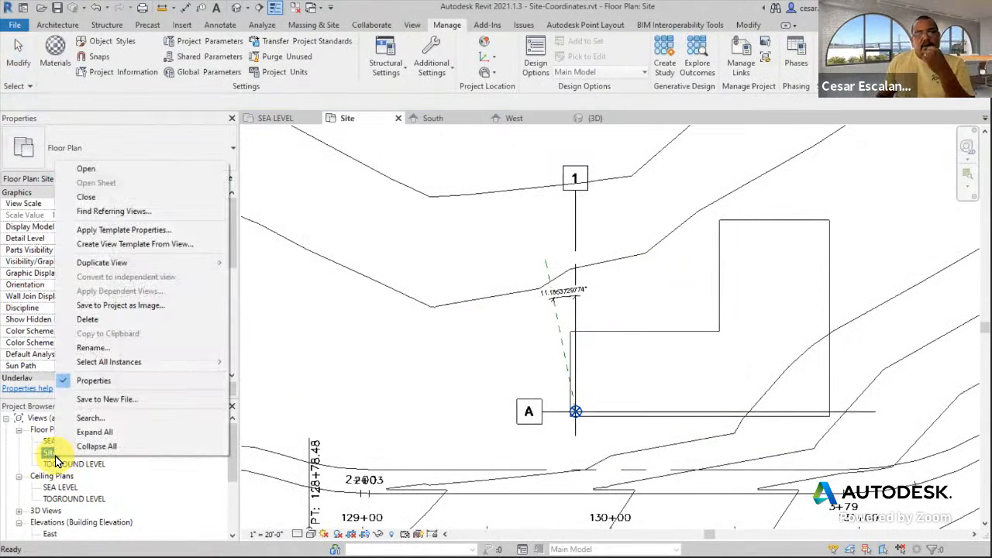
mouse_move(213, 268)
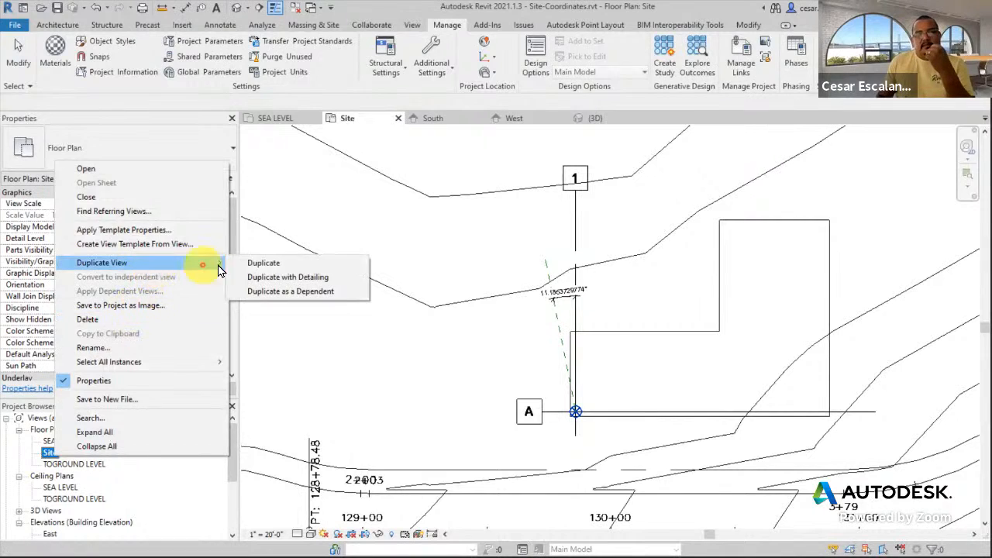
click(263, 263)
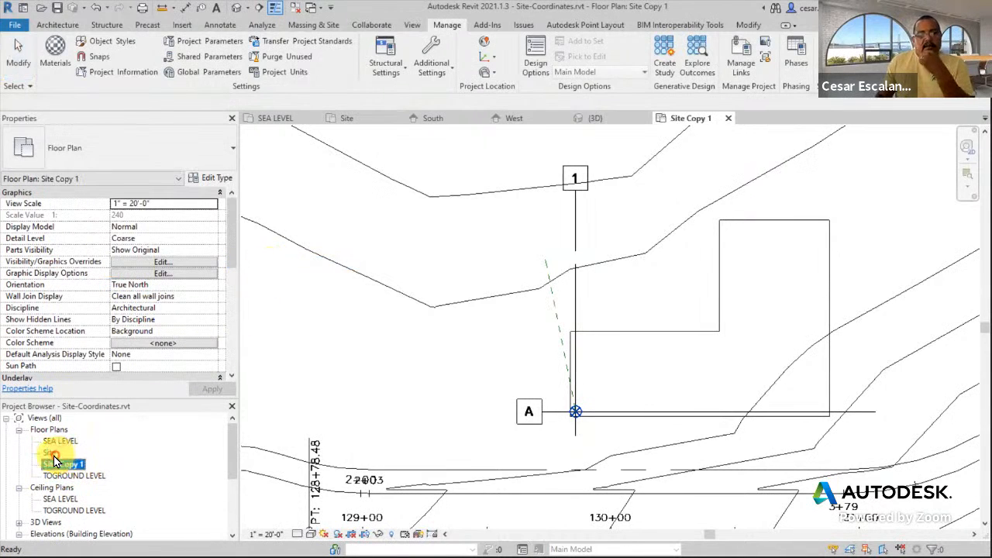
Rename the original Site floor plan as TRUE NORTH
right_click(52, 456)
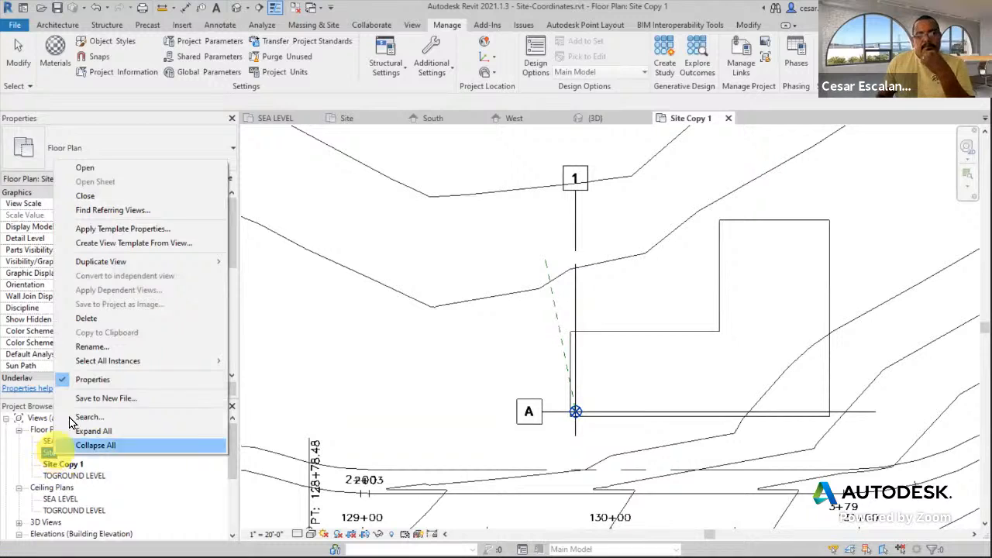
click(91, 347)
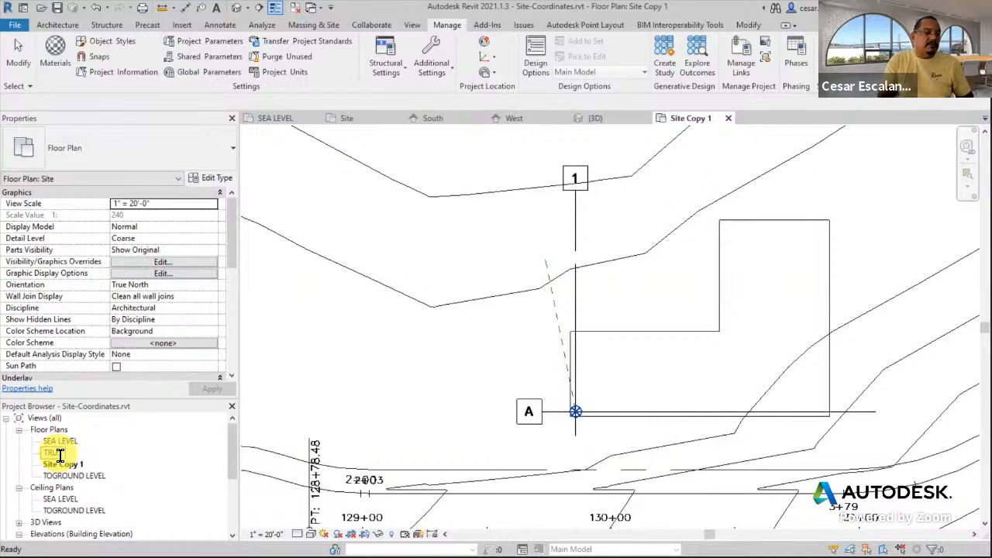
click(70, 464)
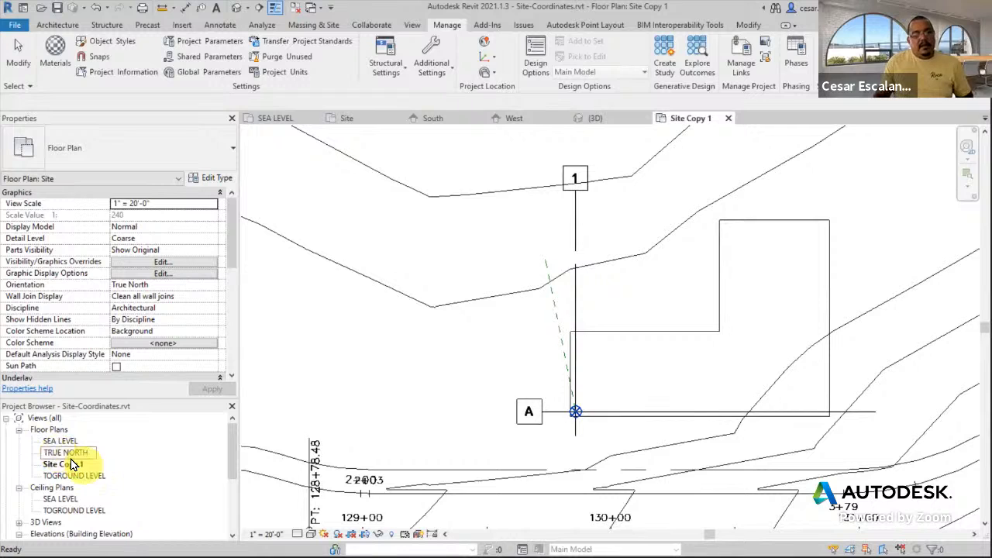
Rename the Site Copy 1 floor plan as PROJECT NORTH
right_click(80, 456)
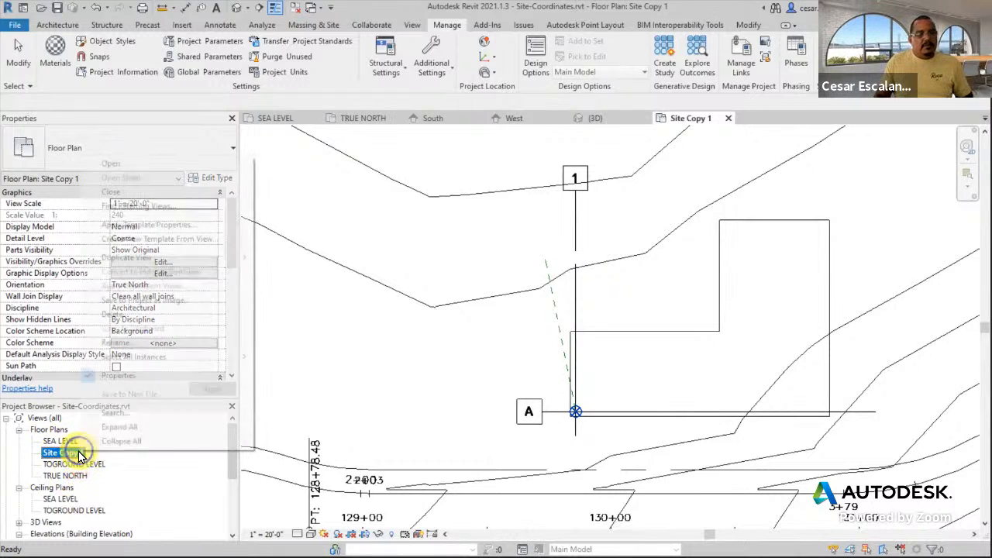
click(124, 342)
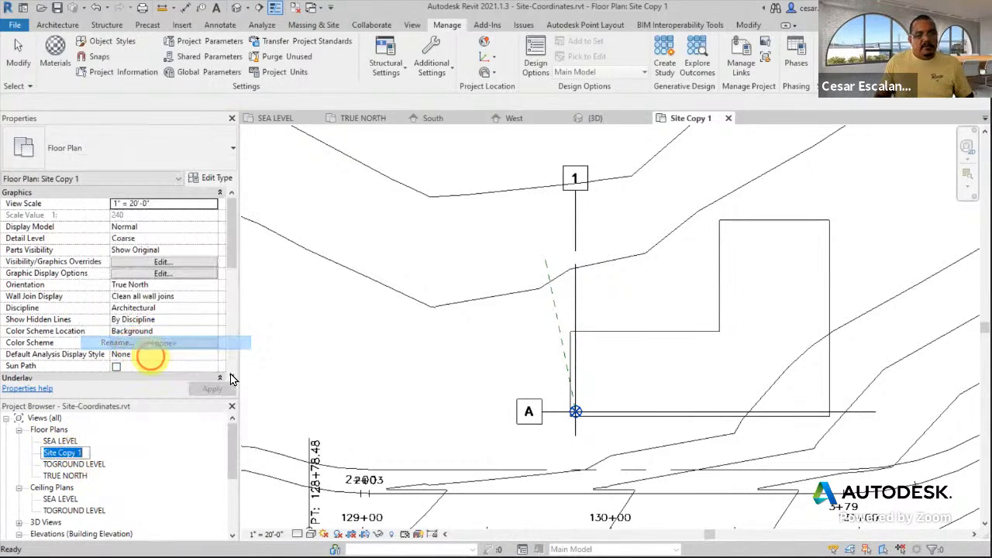
text(PROJECT NORTH)
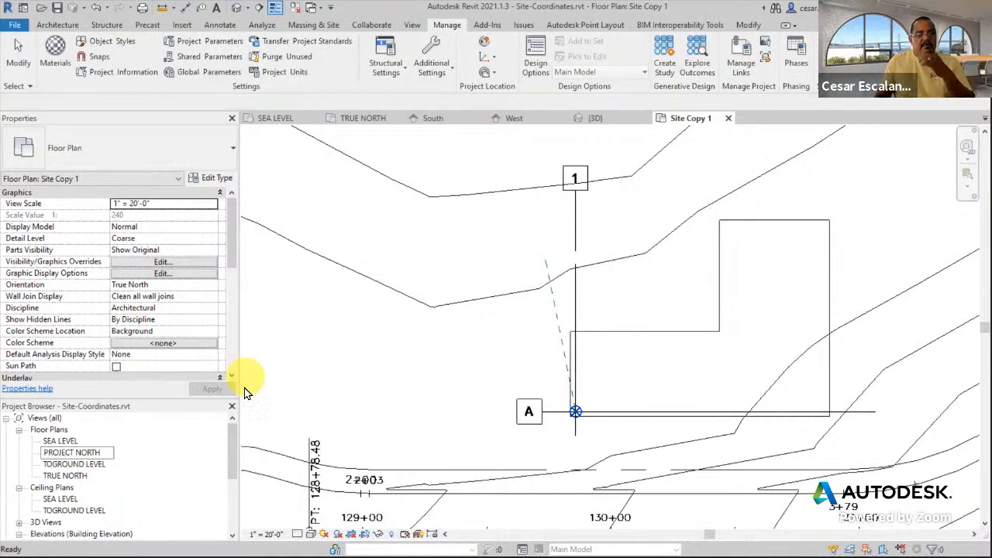
click(163, 473)
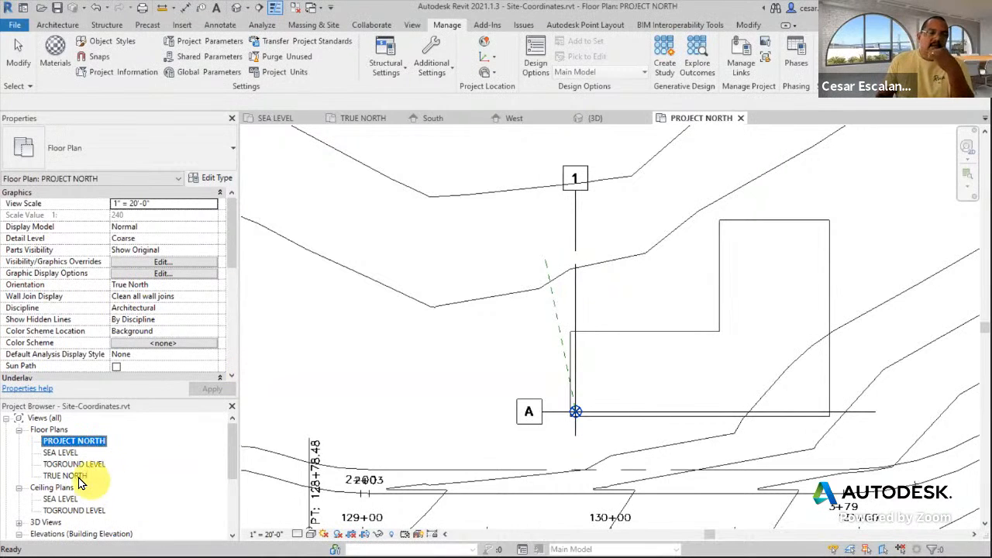
click(314, 370)
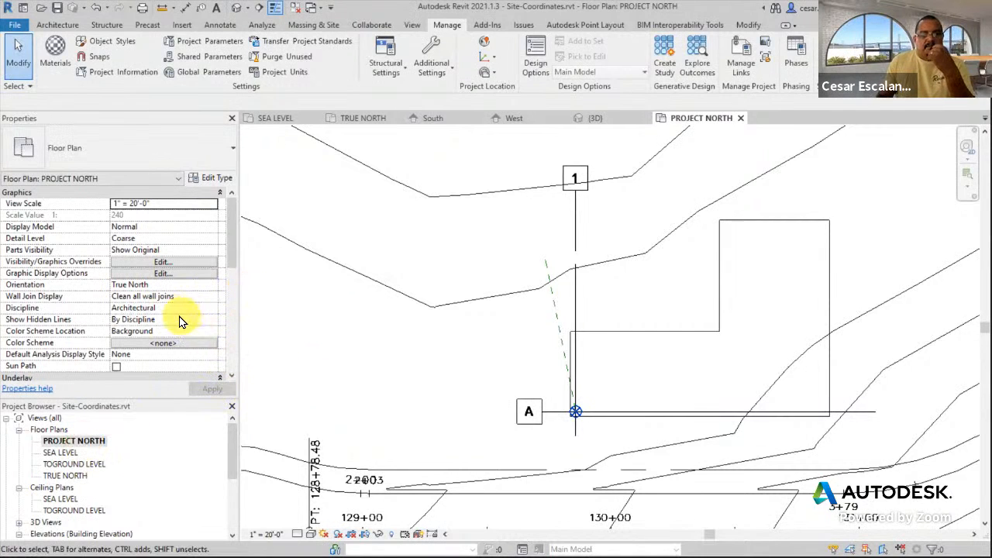
Open the TRUE NORTH floor plan, set its orientation to Project North and apply the change
click(77, 464)
double_click(84, 476)
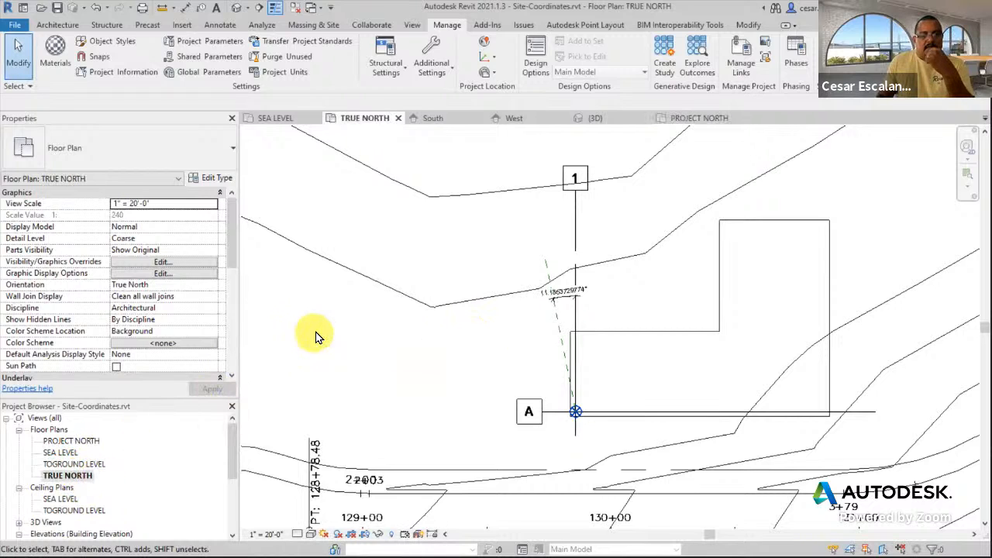
click(155, 287)
click(213, 286)
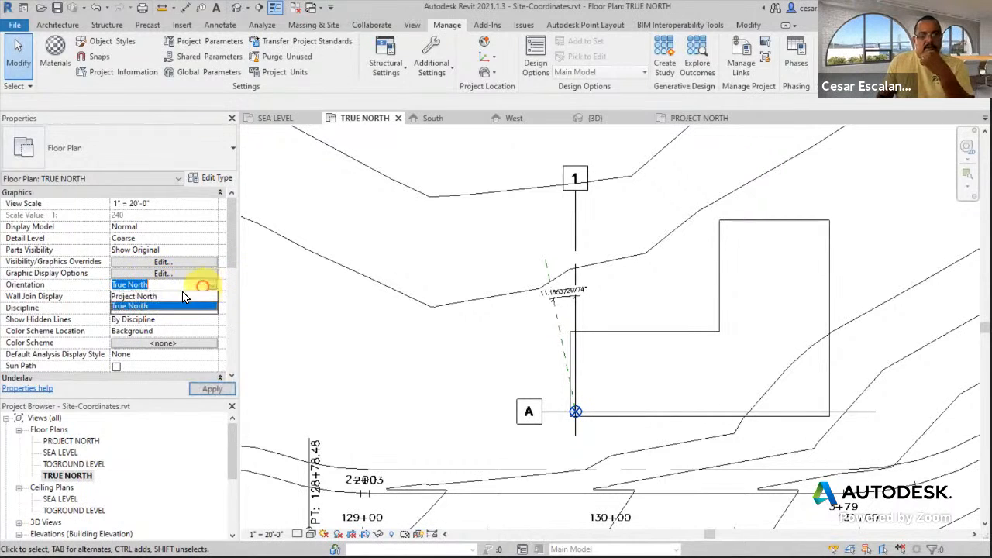
click(152, 299)
click(215, 389)
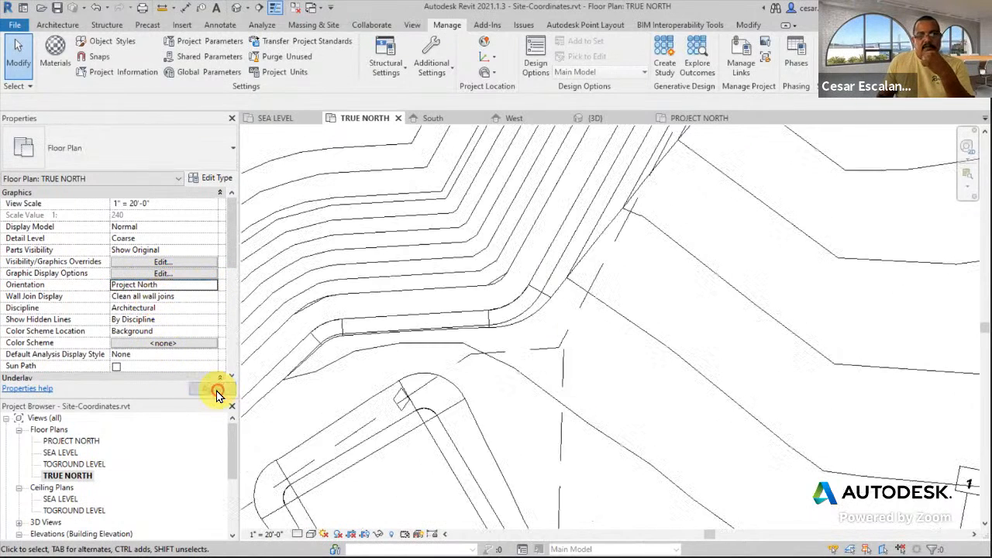
scroll(496, 336, down, 2)
middle_drag(467, 337, 600, 272)
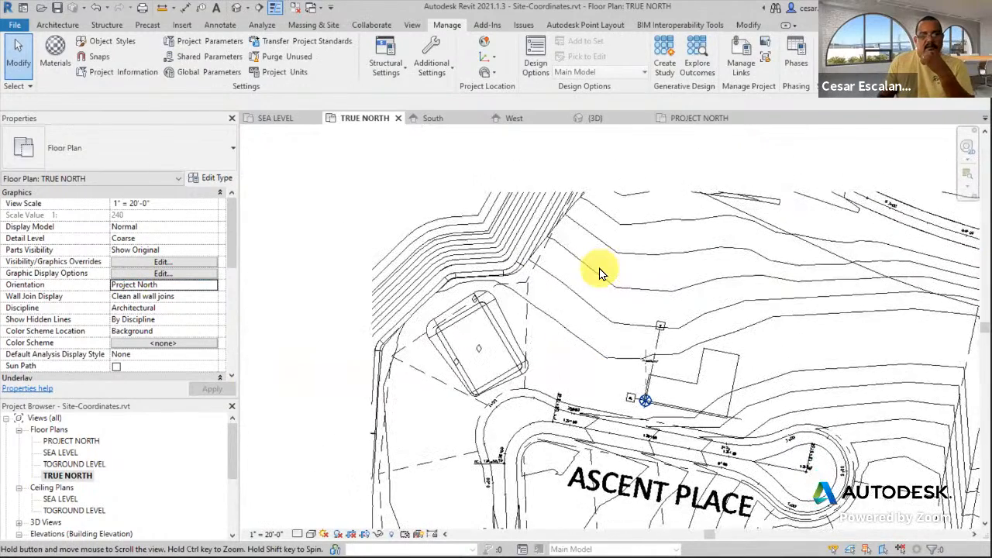
Open the PROJECT NORTH floor plan, set its orientation to Project North and apply the change
double_click(87, 442)
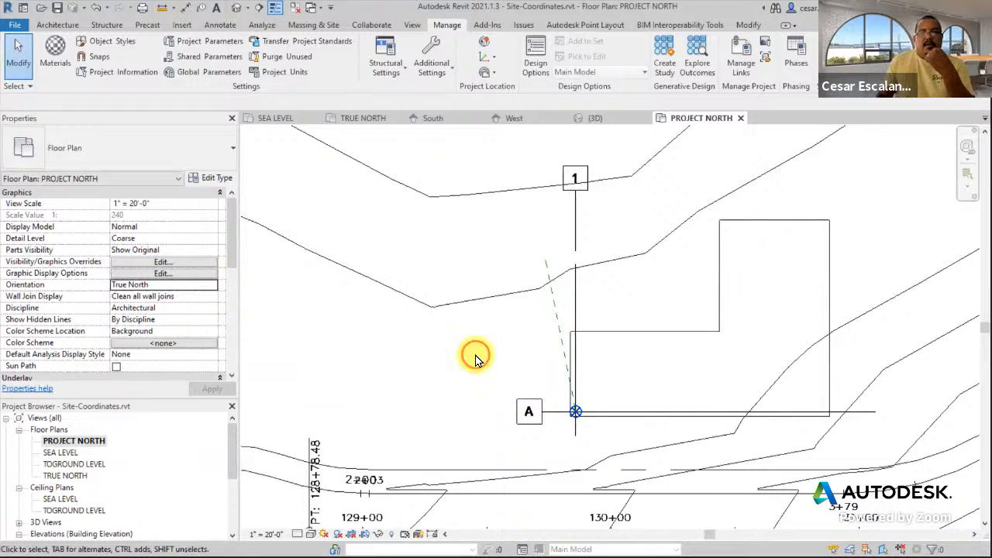
scroll(475, 358, down, 2)
middle_drag(779, 238, 659, 232)
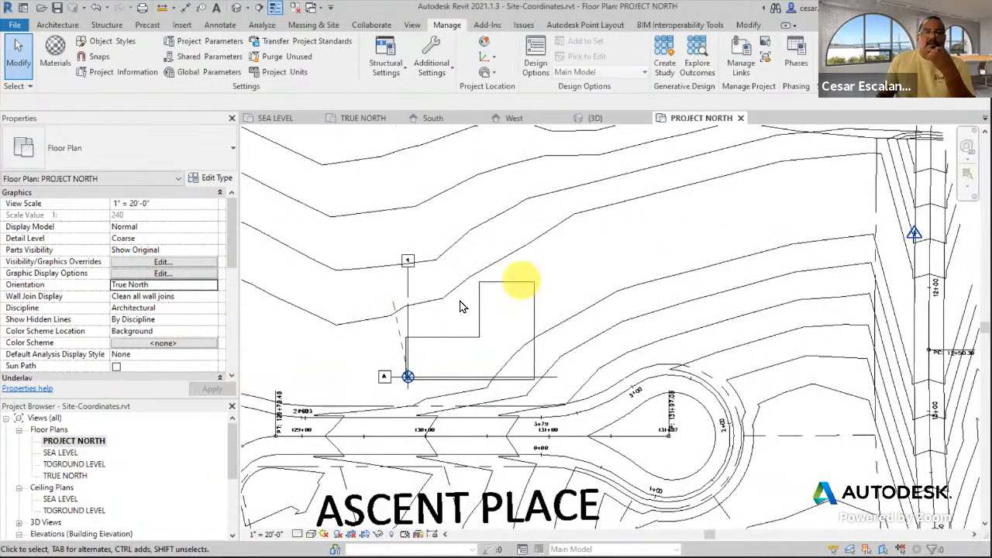
click(215, 288)
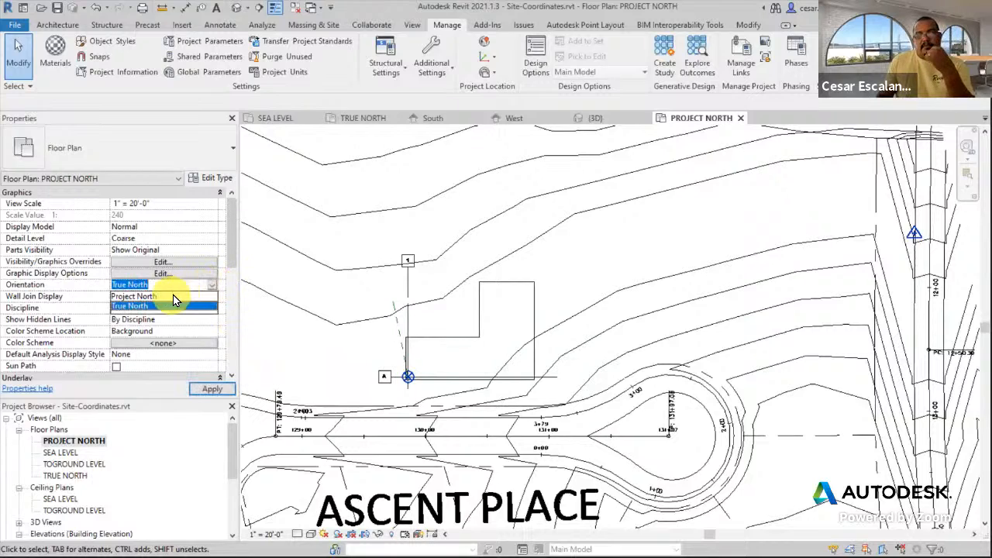
click(194, 300)
click(212, 390)
middle_drag(394, 332, 465, 231)
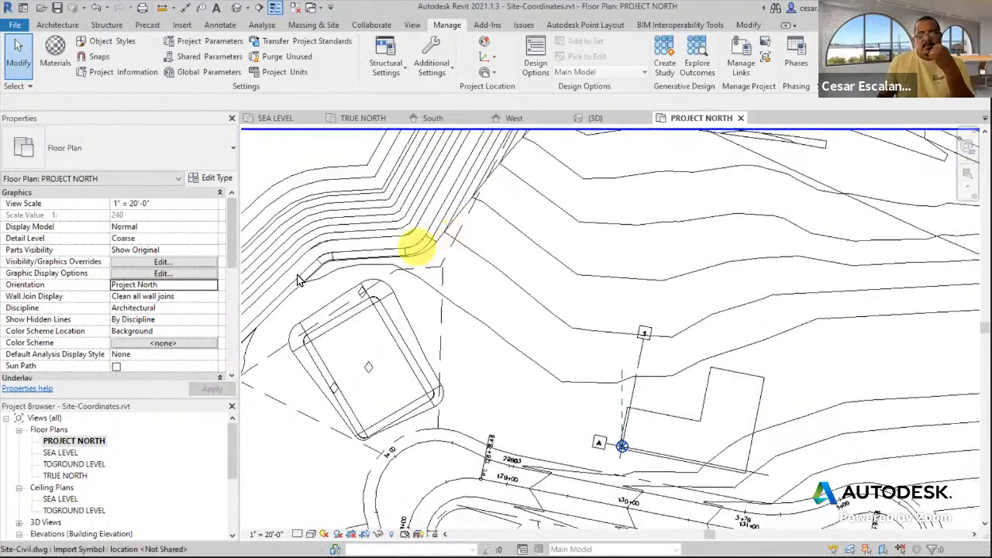
Switch the PROJECT NORTH plan's orientation to True North and back to Project North, applying each to compare the views
click(210, 286)
click(151, 307)
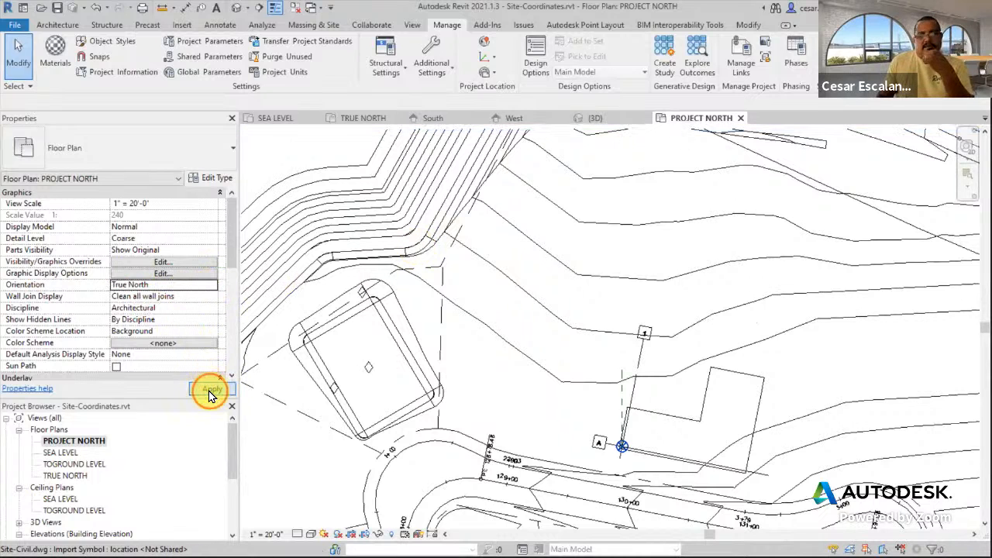
click(210, 390)
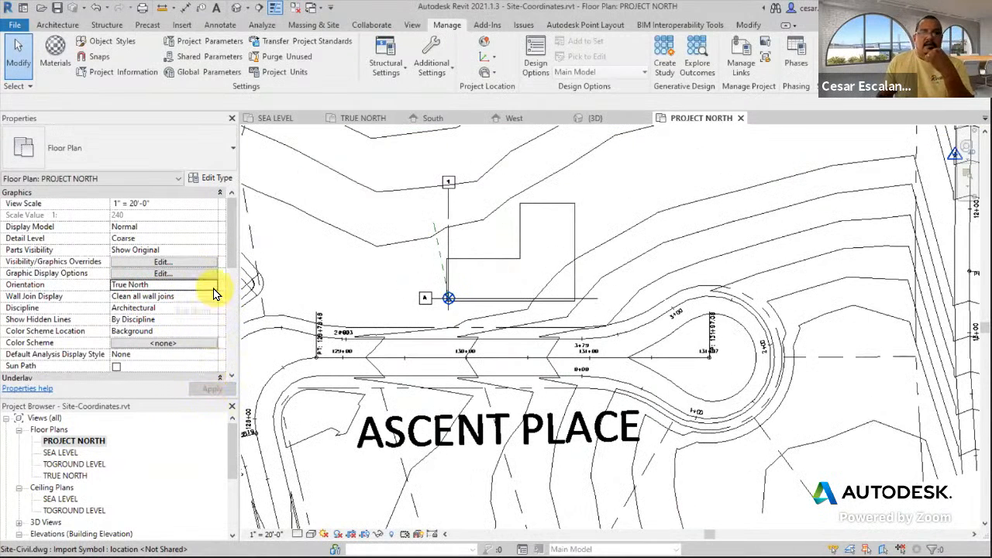
middle_drag(519, 270, 737, 291)
click(211, 284)
click(178, 296)
click(212, 389)
middle_drag(643, 332, 631, 225)
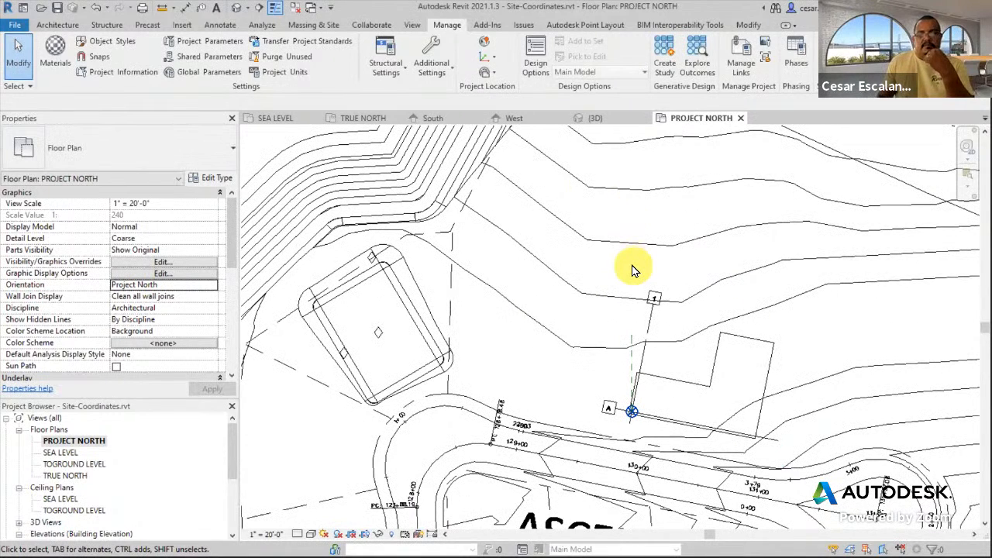
Set the PROJECT NORTH floor plan's orientation to True North and apply the change
click(213, 286)
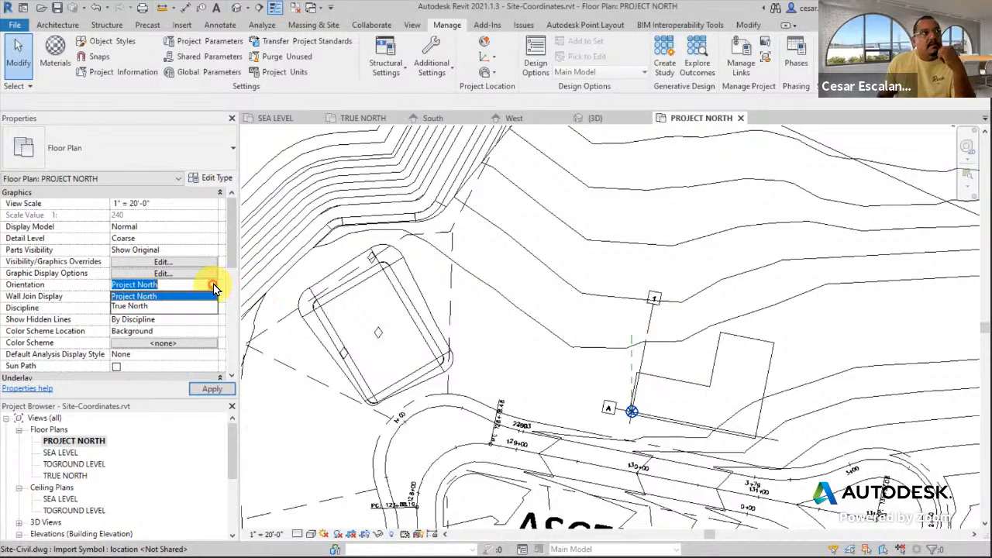
click(145, 308)
click(210, 389)
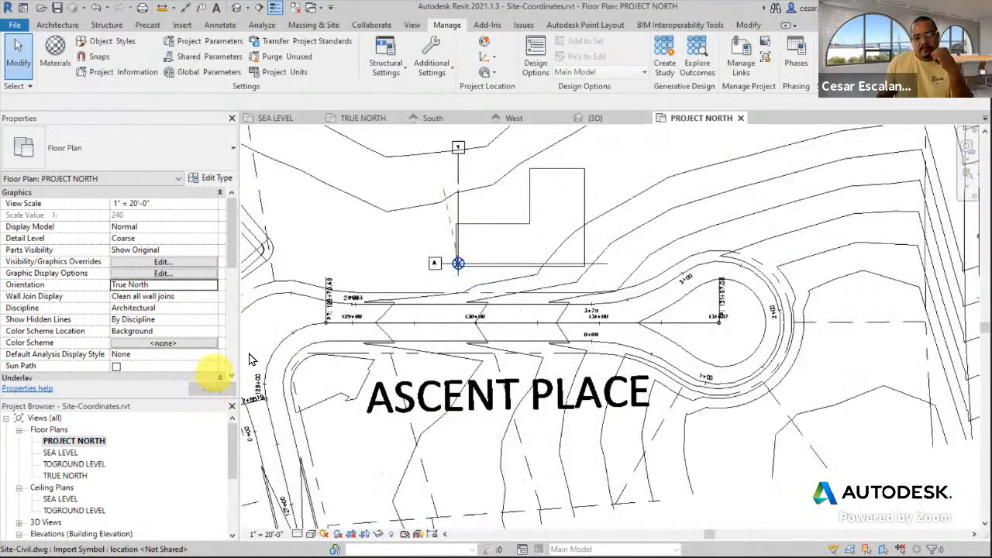
middle_drag(713, 221, 750, 297)
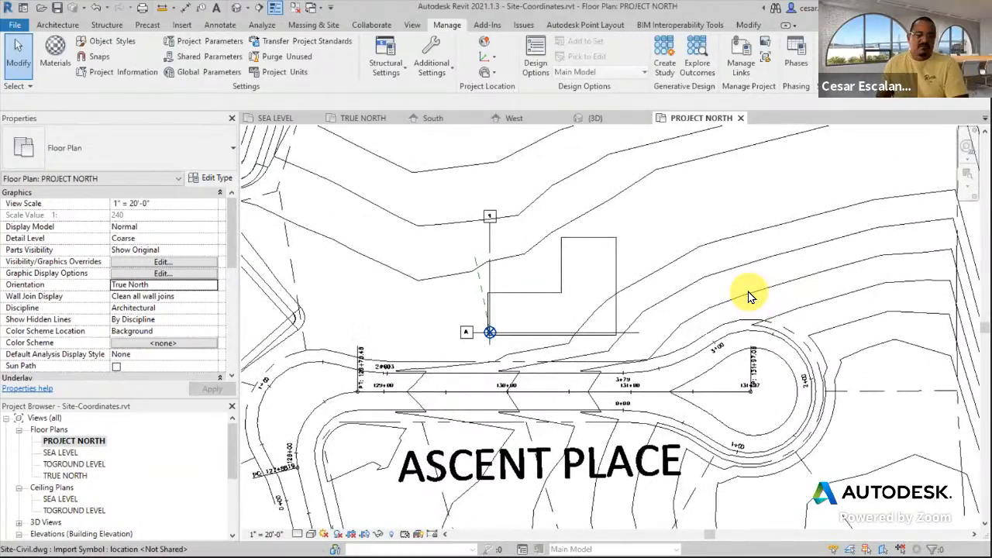
middle_drag(515, 267, 645, 269)
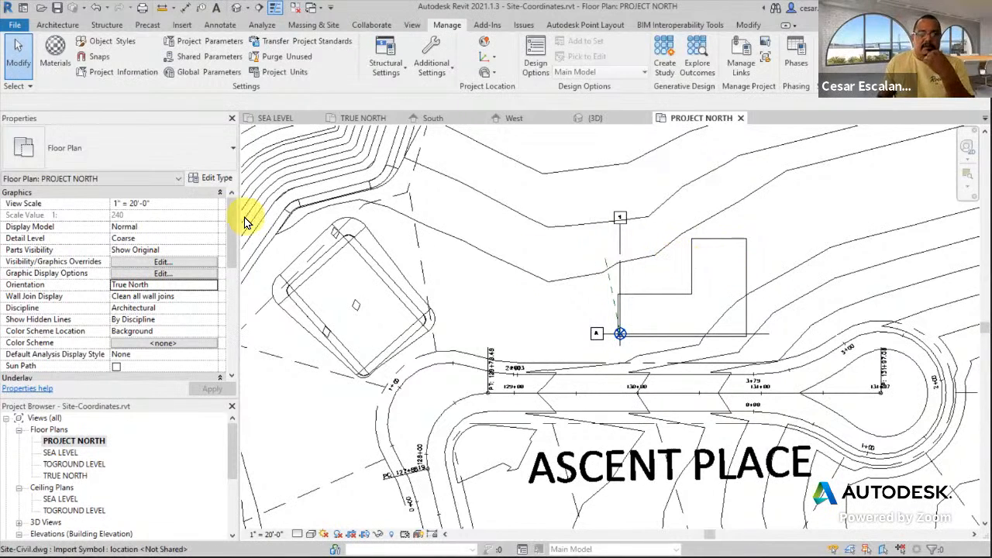
Undo the recent view changes back to the single Site floor plan, before the TRUE NORTH and PROJECT NORTH plans existed
click(108, 9)
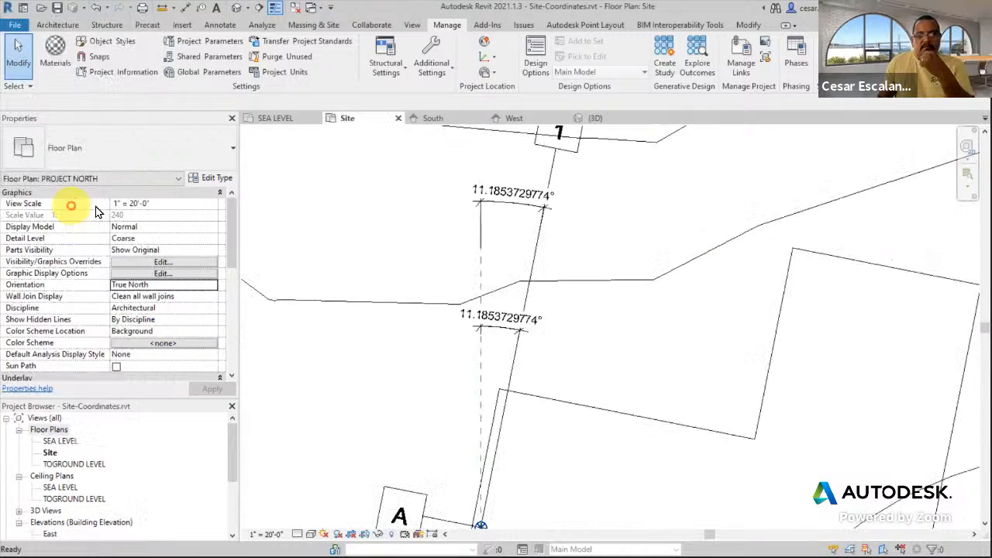
click(107, 7)
click(28, 39)
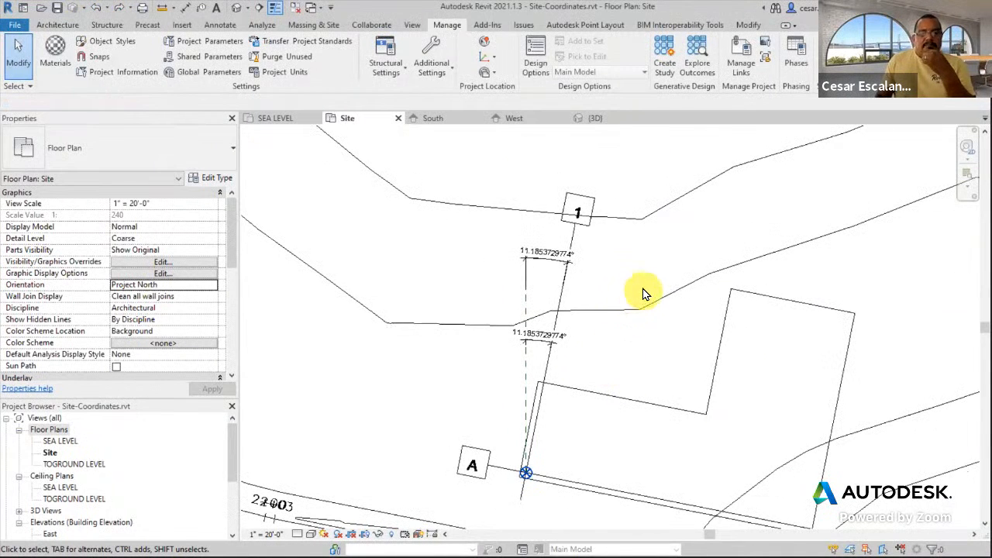
Examine the vertical reference plane at the project base point and its angle to grid line 1 in the Site plan
scroll(661, 267, down, 1)
middle_drag(636, 336, 575, 303)
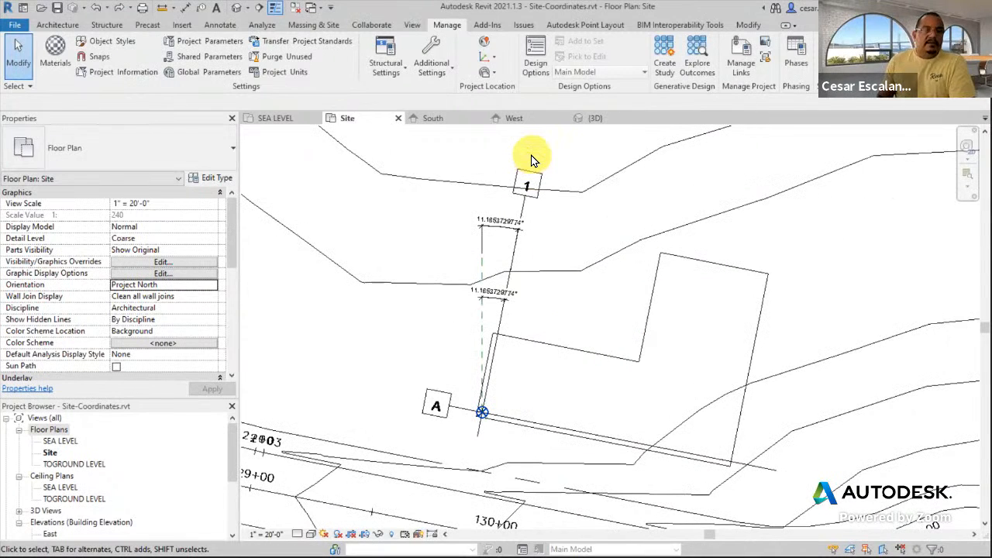
scroll(543, 335, up, 1)
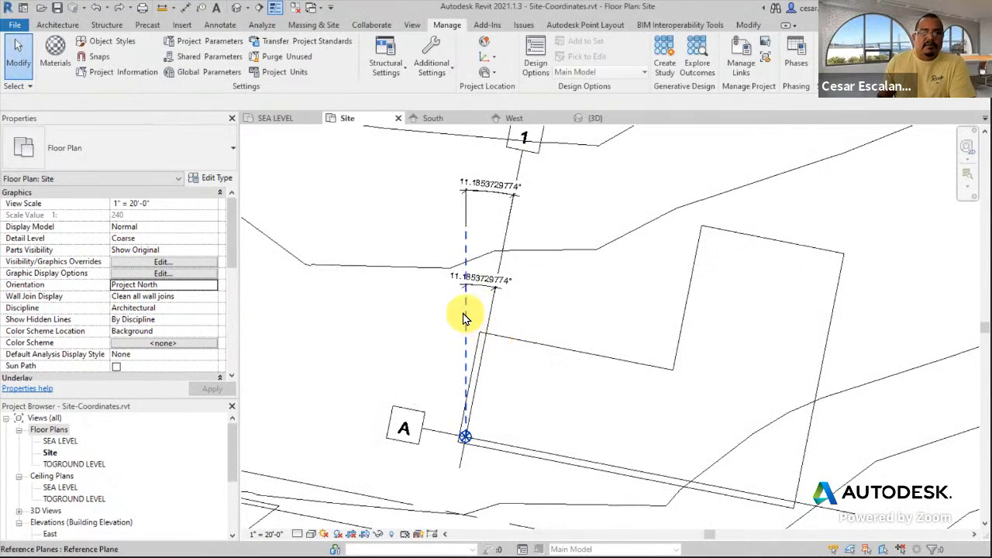
click(472, 326)
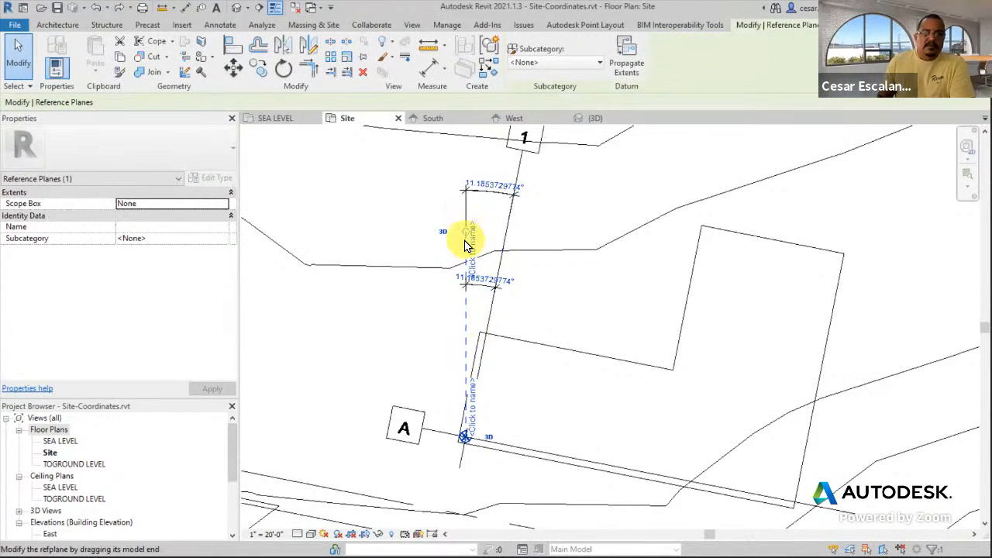
click(546, 304)
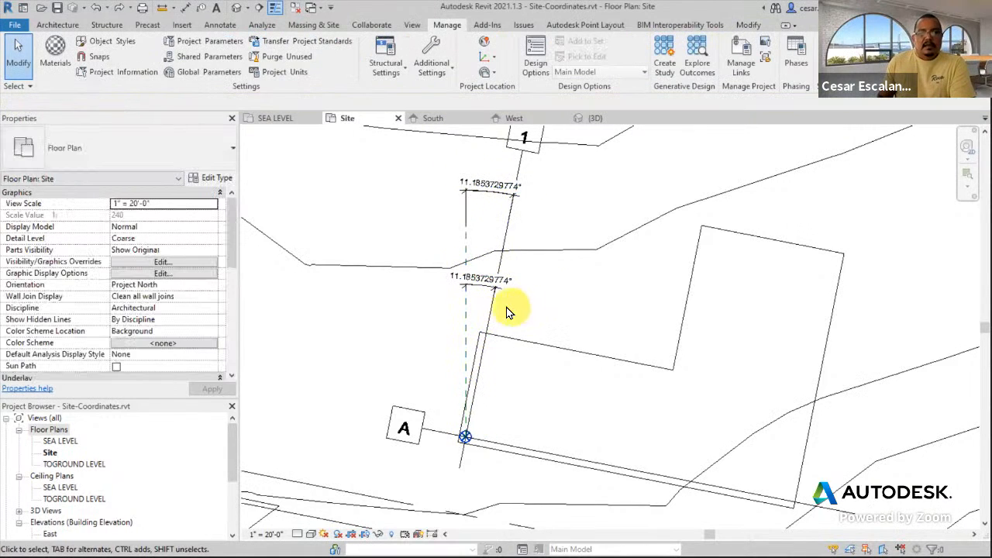
click(508, 256)
middle_drag(586, 171, 558, 188)
click(554, 261)
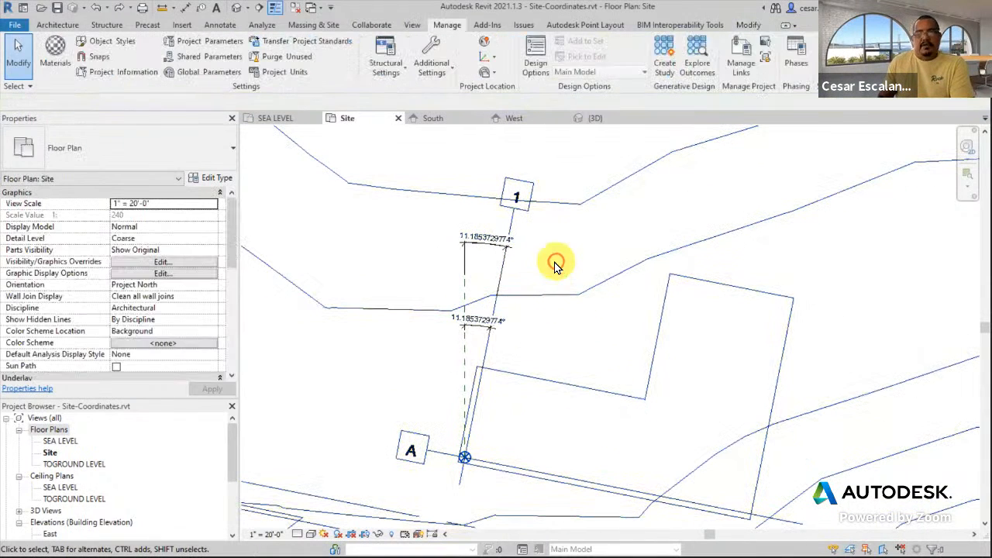
Create a reference plane along grid line 1 in the Site plan by picking the existing line
click(62, 27)
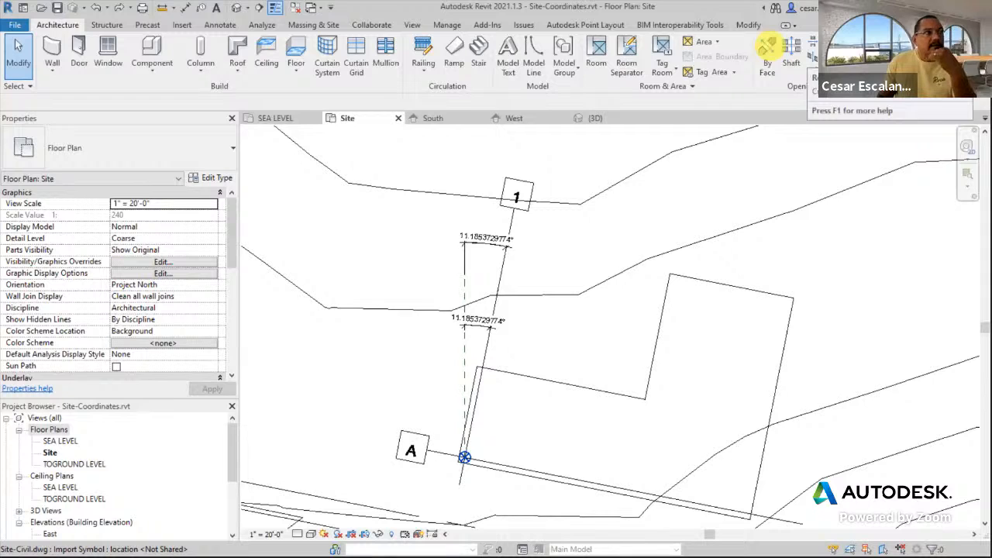
key(r)
key(p)
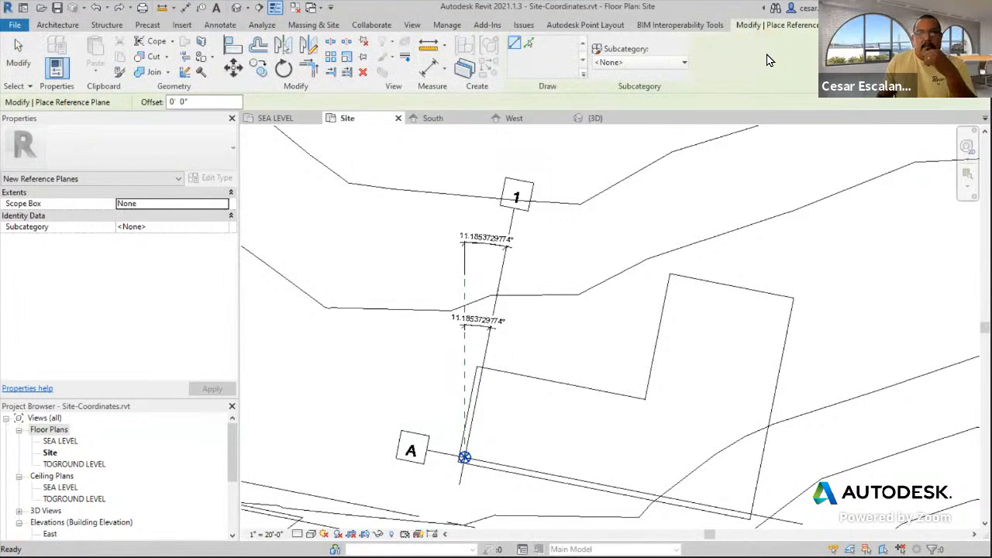
click(528, 45)
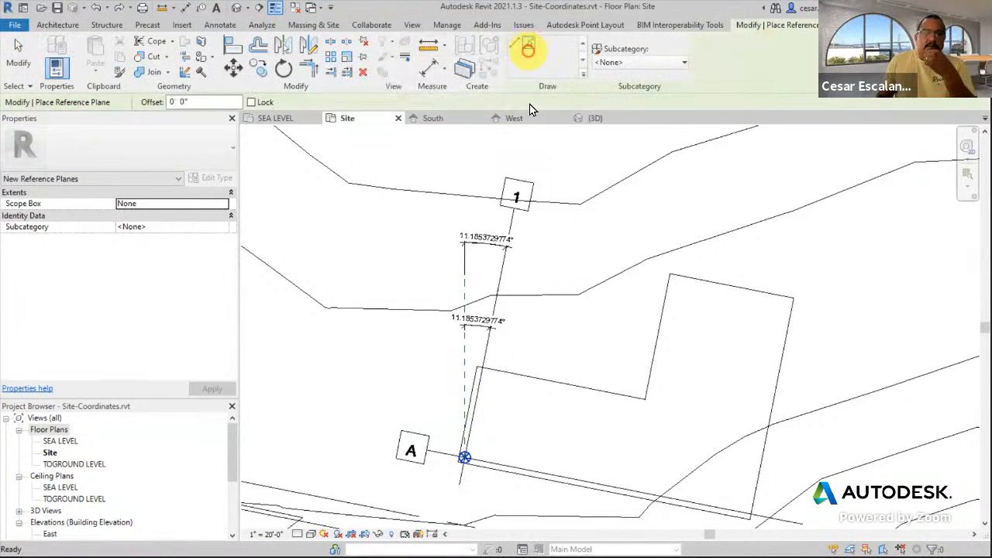
click(501, 280)
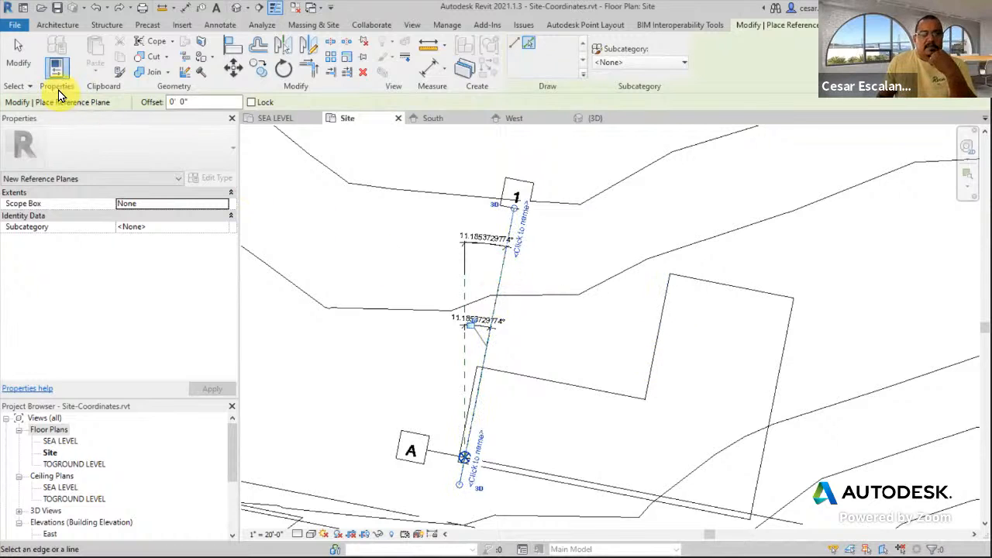
click(21, 60)
click(472, 370)
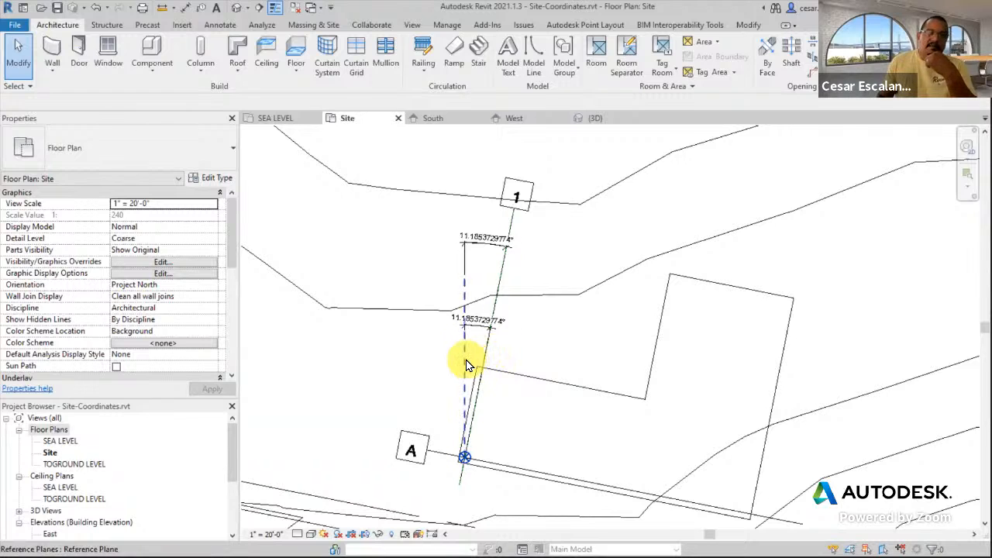
Name the vertical reference plane through the project base point True North
click(465, 365)
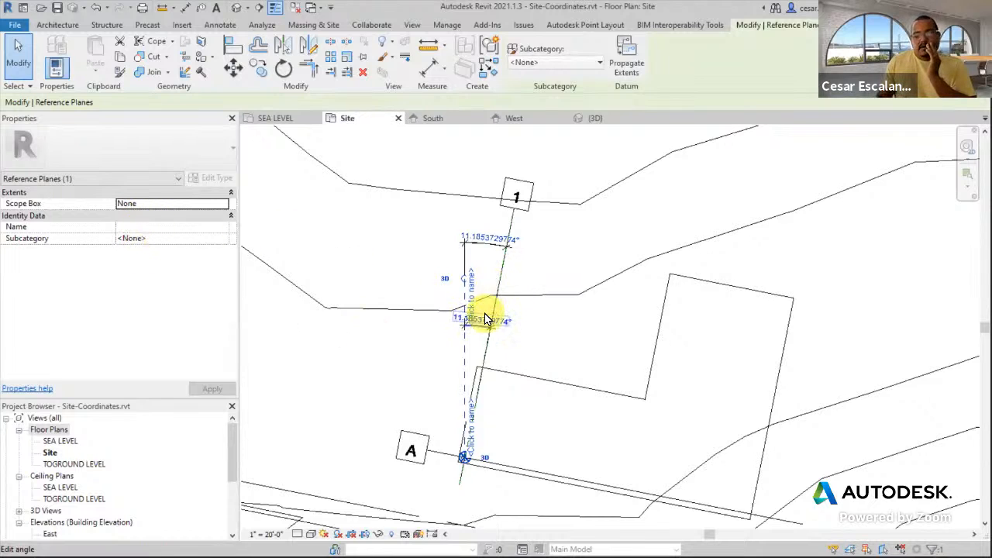
click(177, 229)
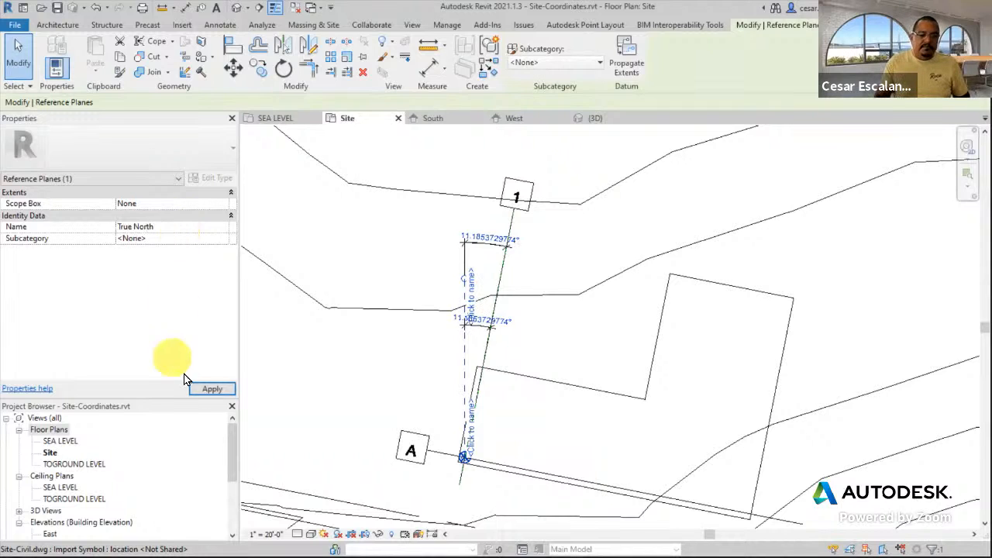
click(220, 390)
click(173, 227)
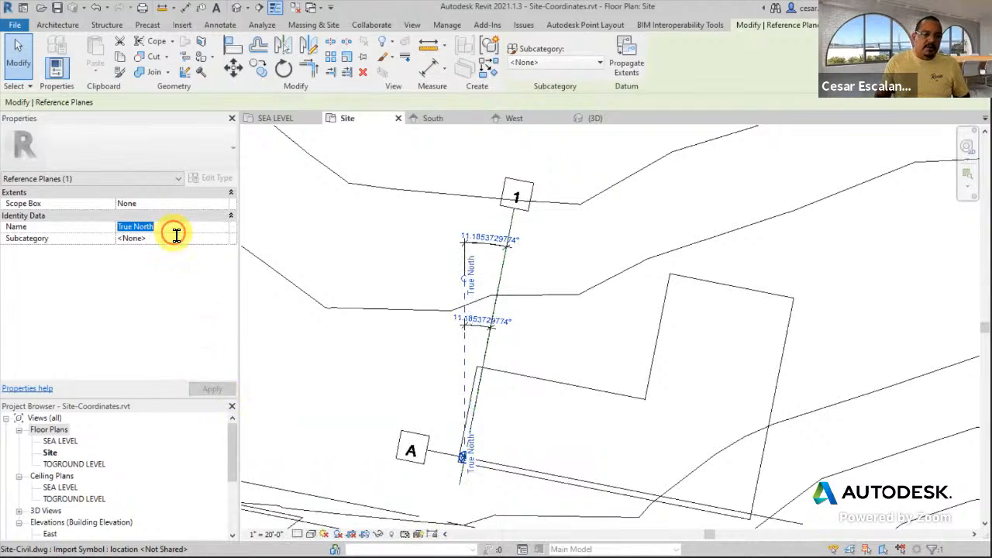
text(Proj)
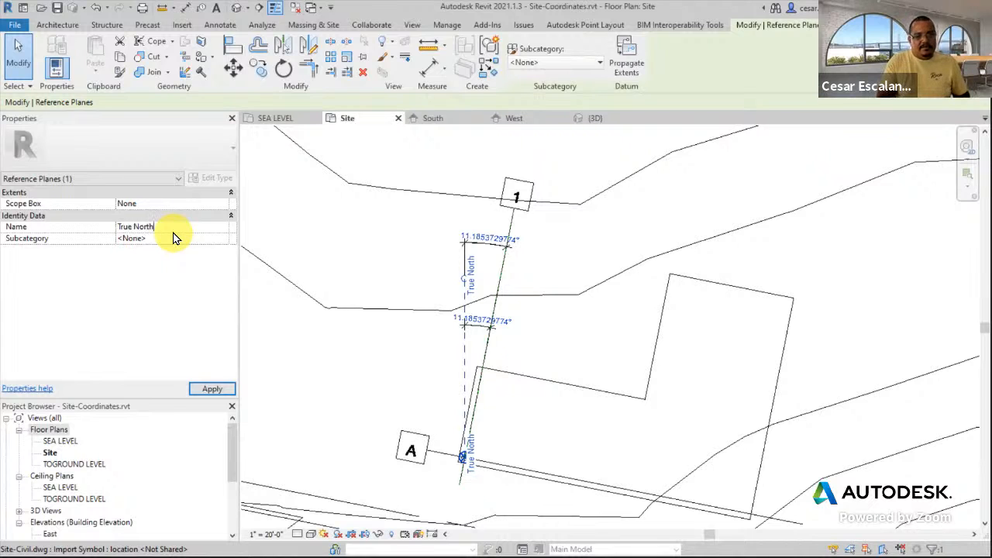
click(211, 388)
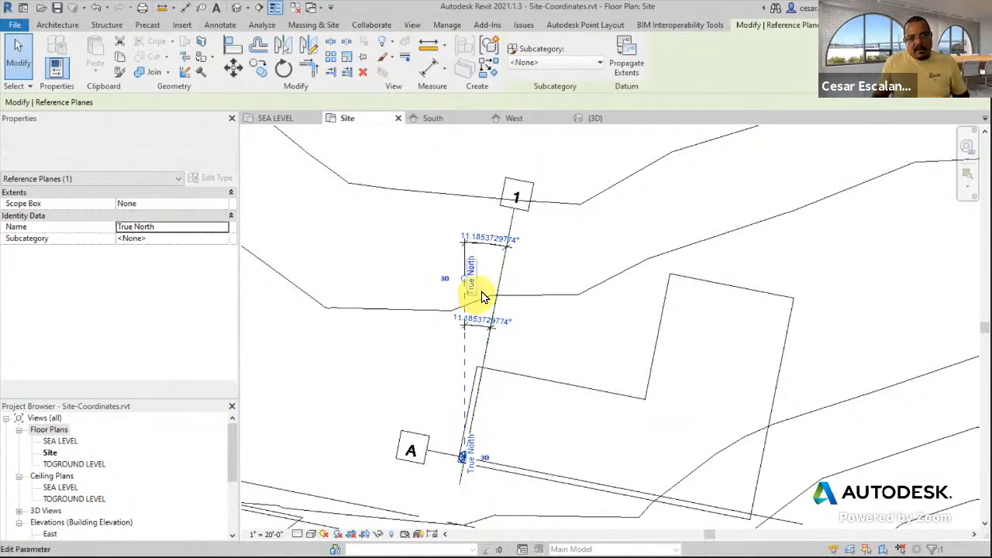
Name the angled reference plane along grid line 1 Project North
click(490, 343)
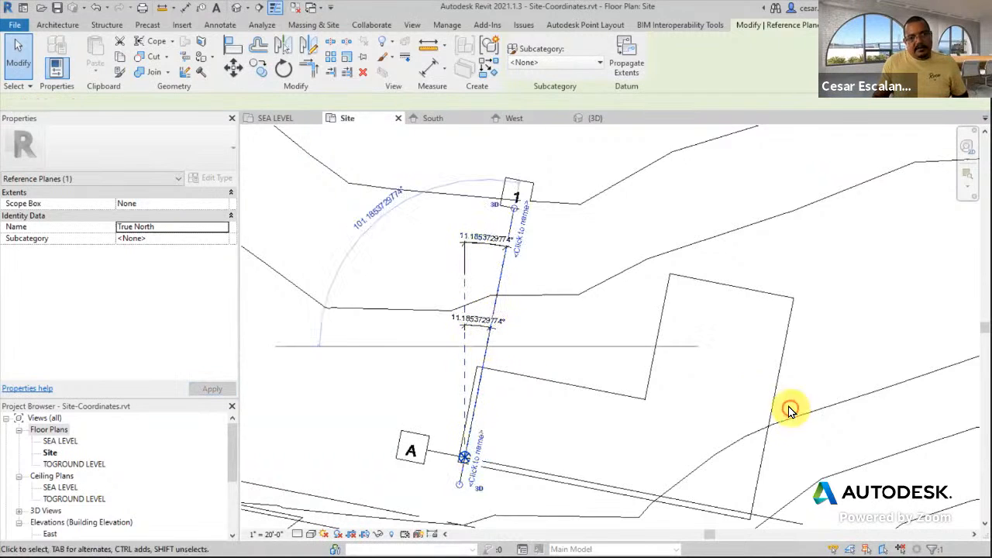
click(183, 230)
text(Project North)
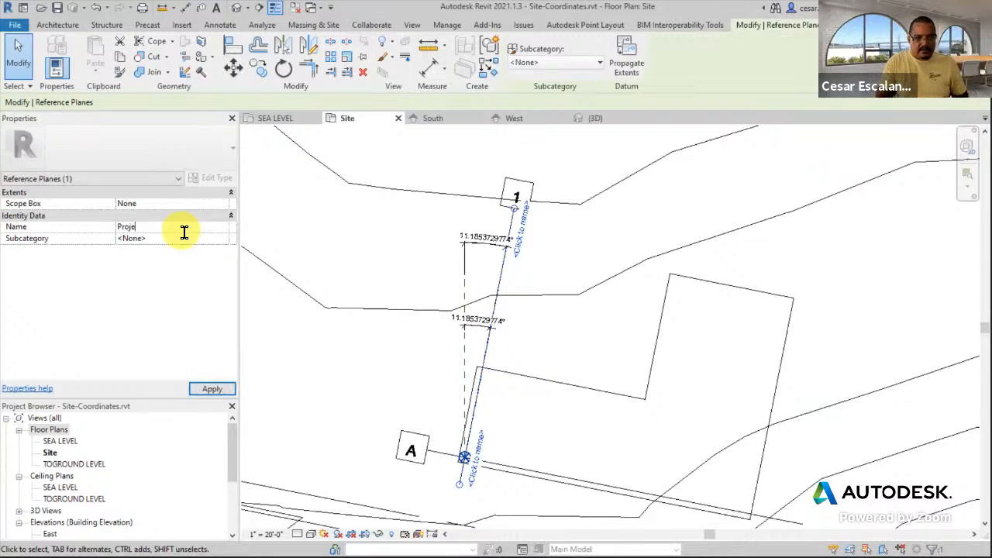
click(212, 388)
click(543, 334)
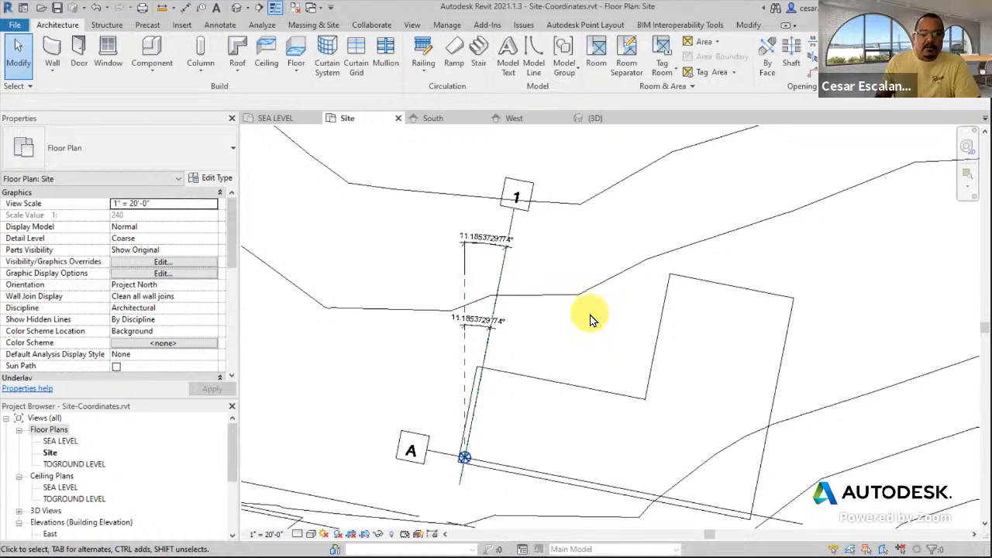
click(448, 25)
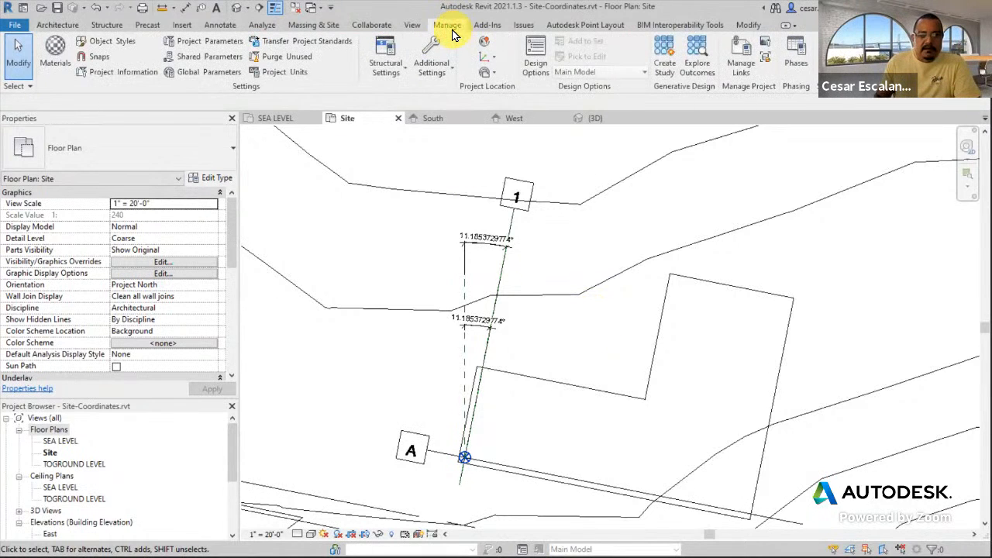
click(494, 74)
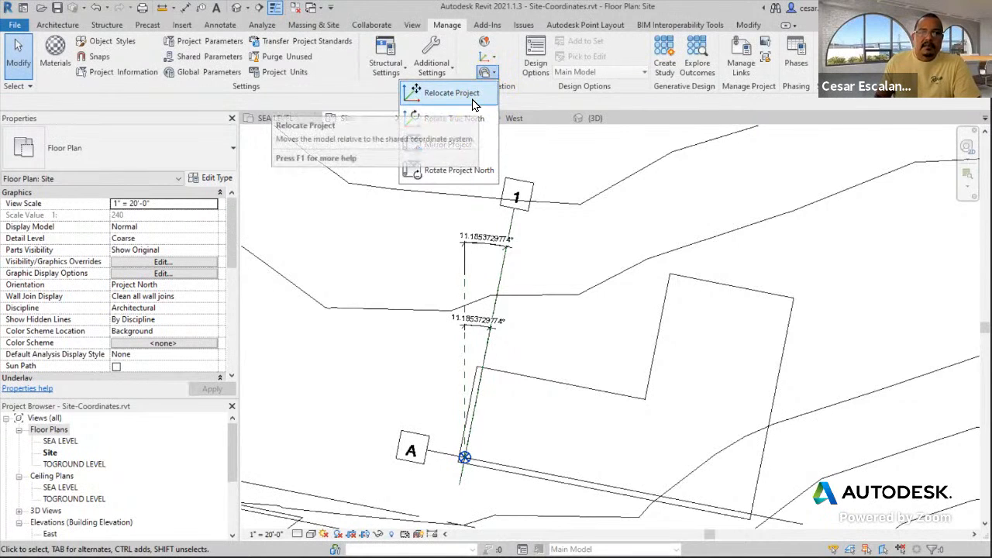
click(459, 170)
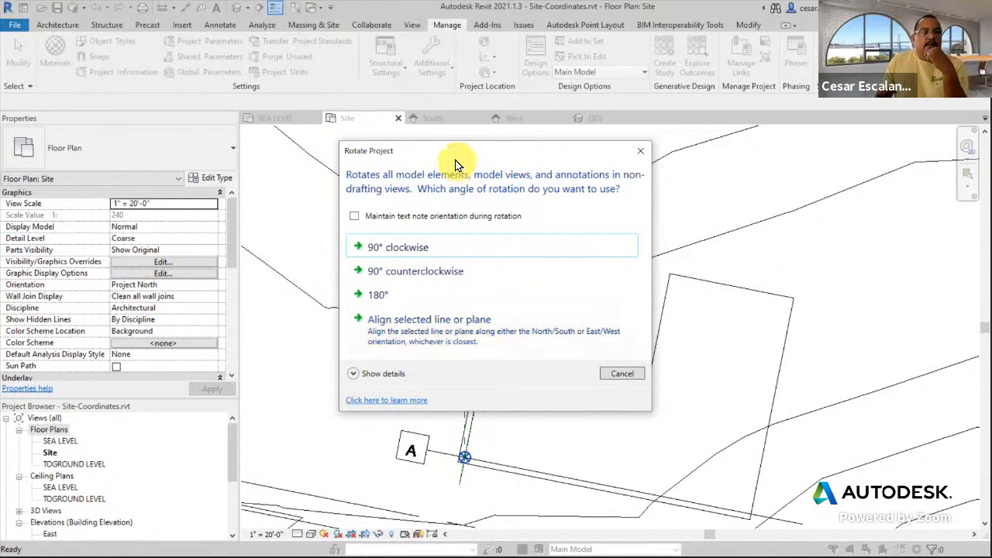
click(445, 338)
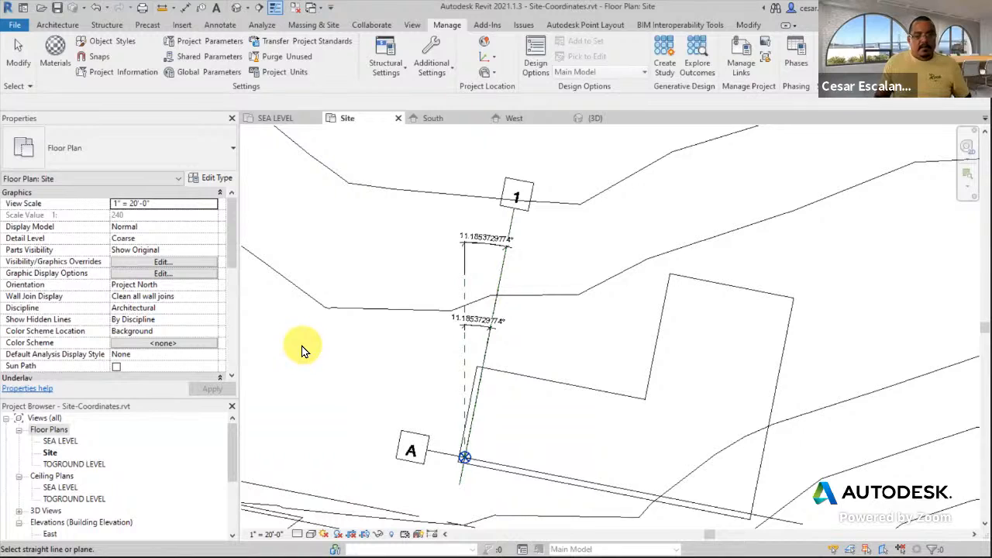
key(Escape)
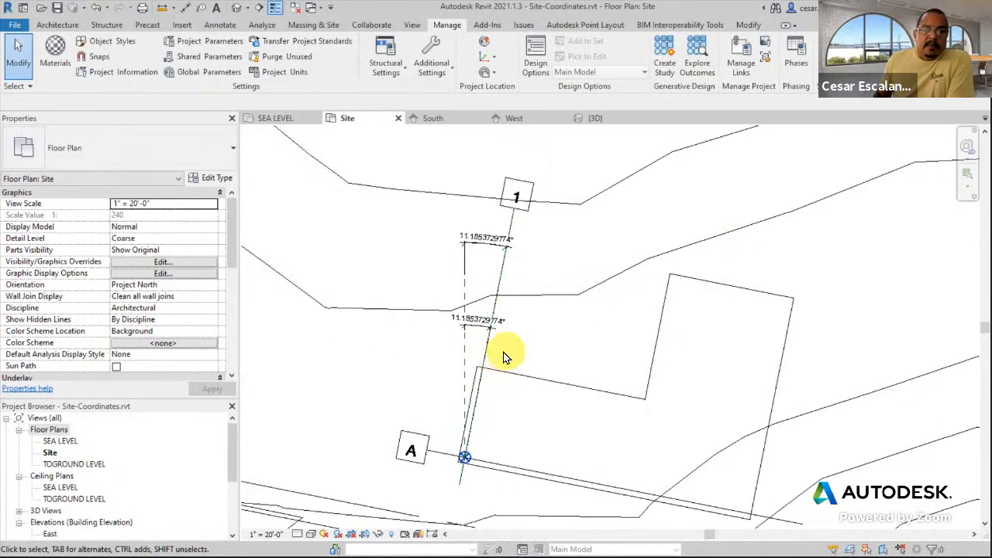
scroll(513, 344, up, 2)
scroll(519, 348, down, 2)
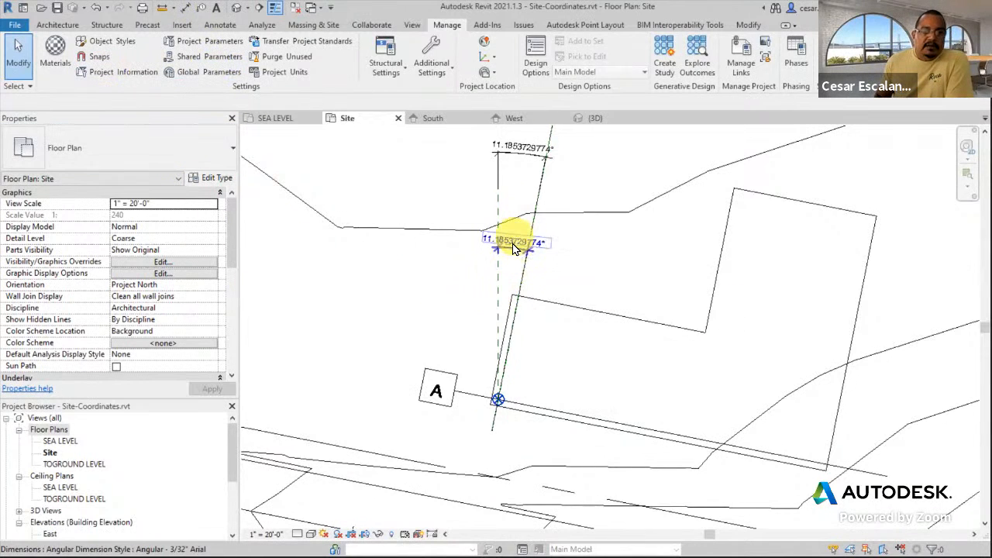
middle_drag(636, 290, 591, 328)
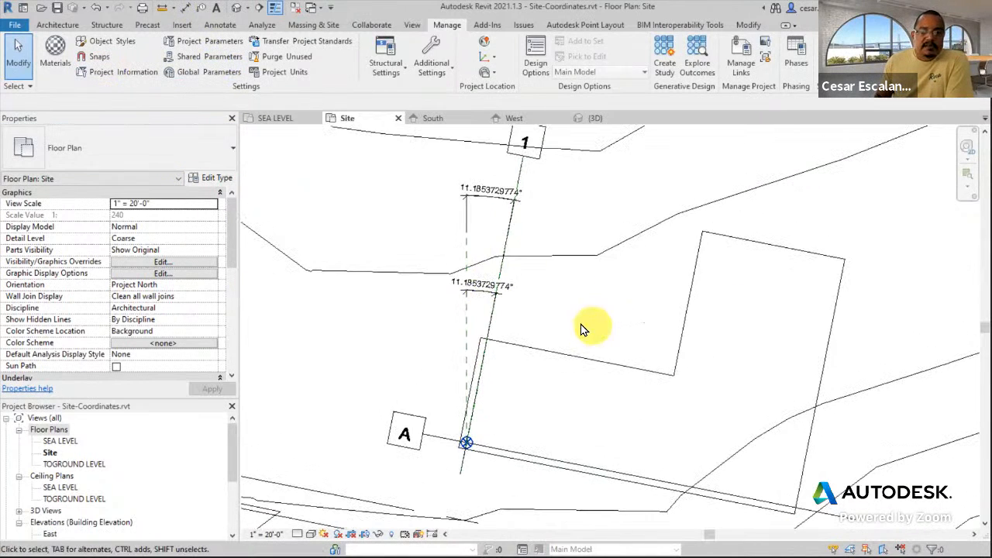
click(468, 342)
Place a reference plane along grid line 1 in the Site plan by picking the existing line
click(57, 24)
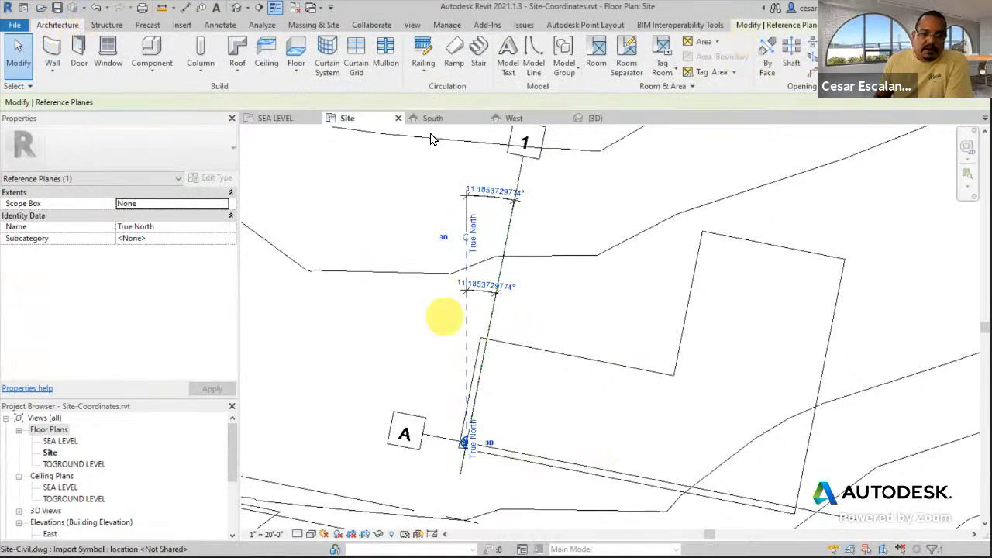
click(608, 294)
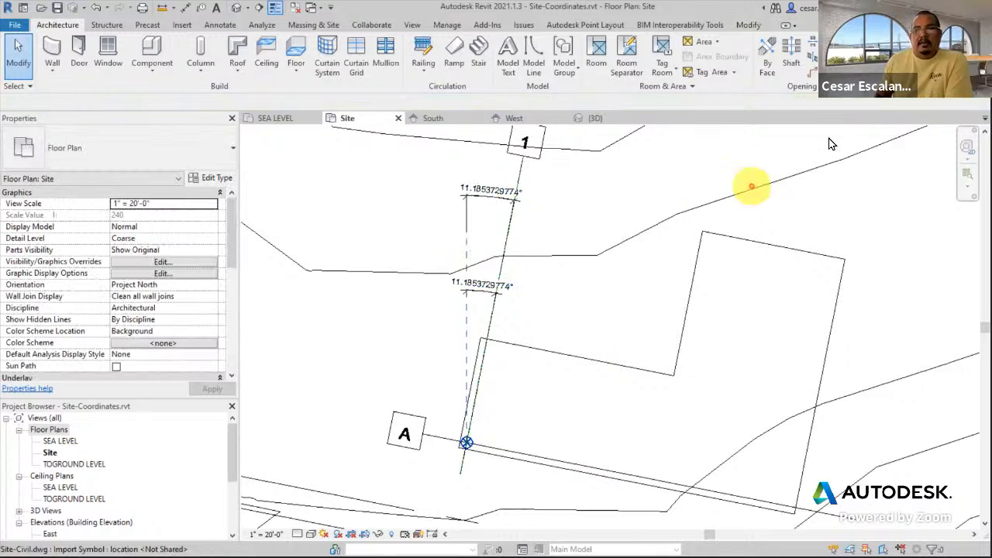
key(r)
key(p)
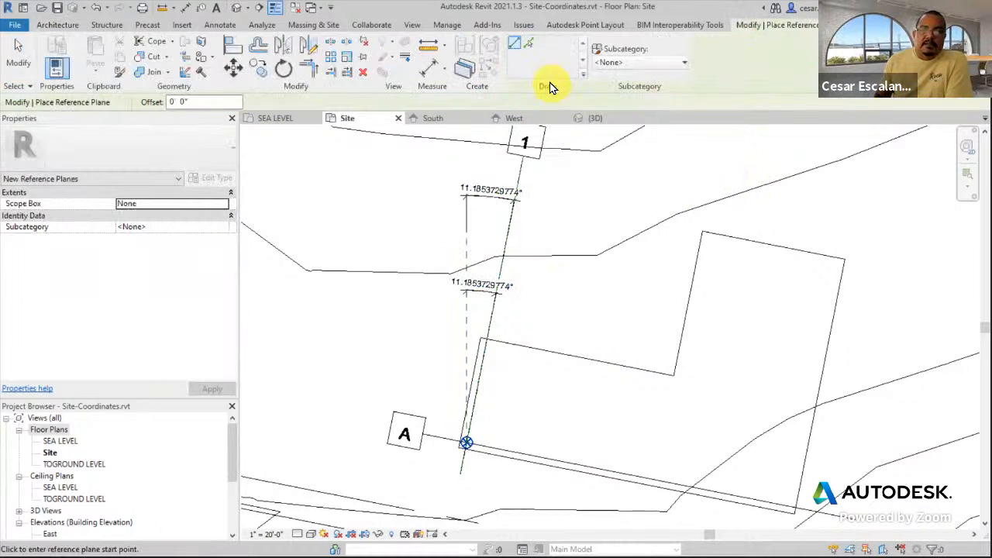
click(532, 47)
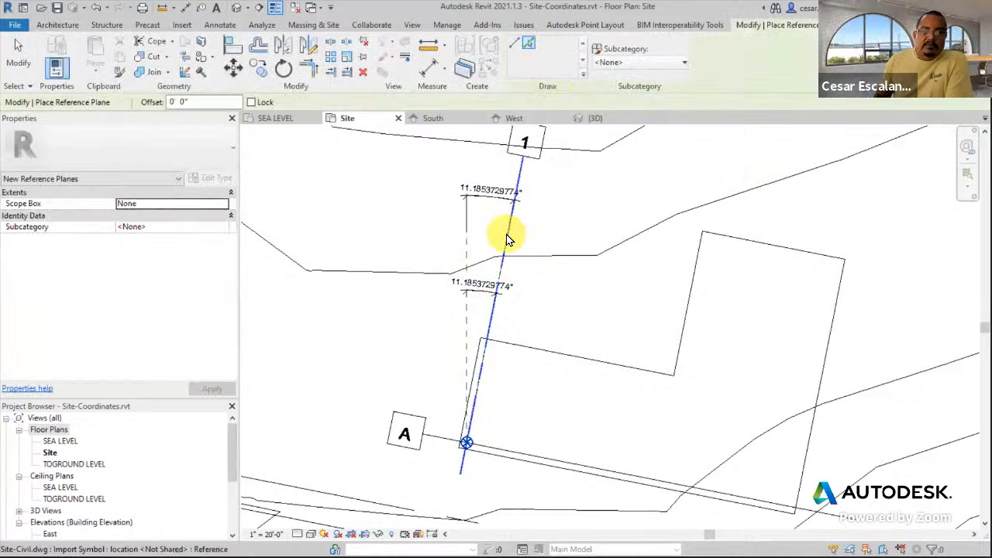
click(508, 239)
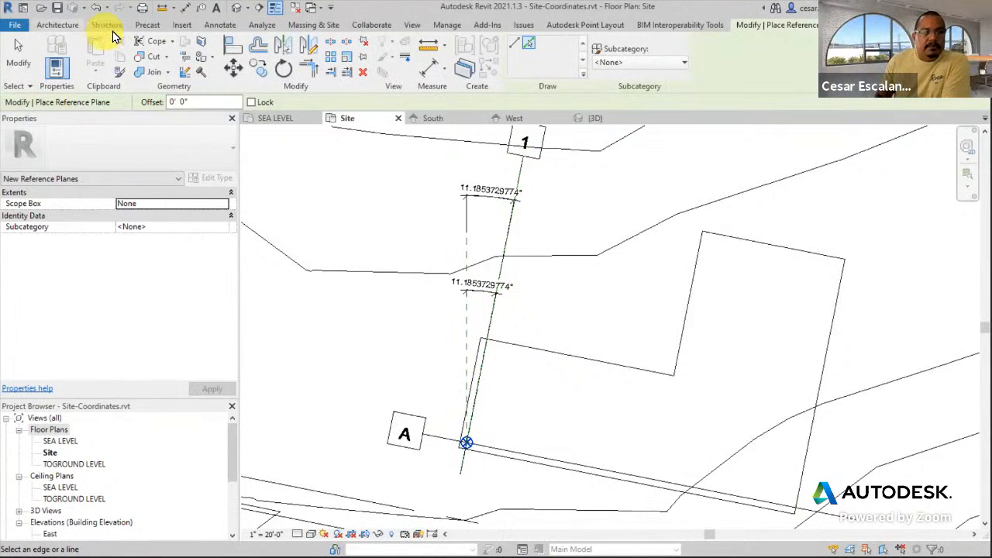
click(232, 25)
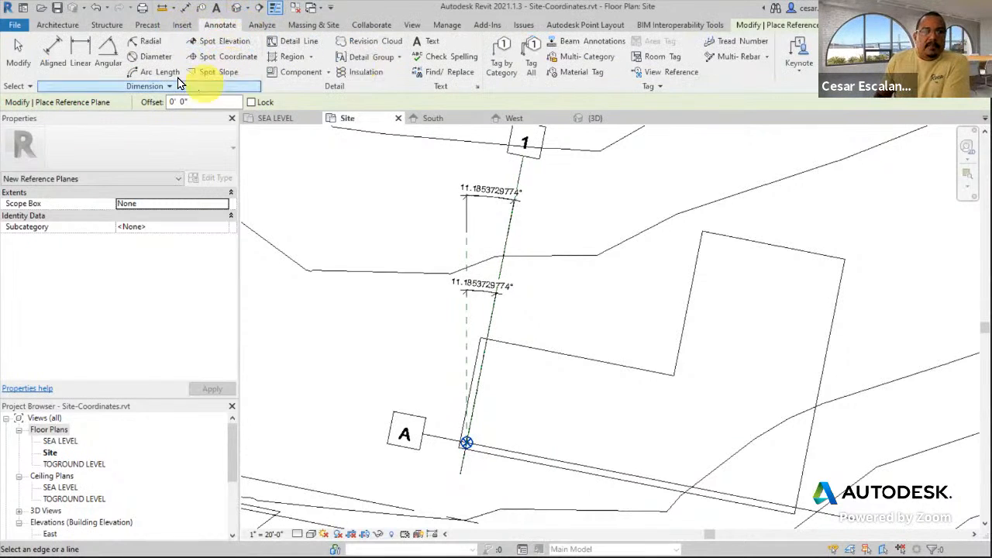
click(108, 56)
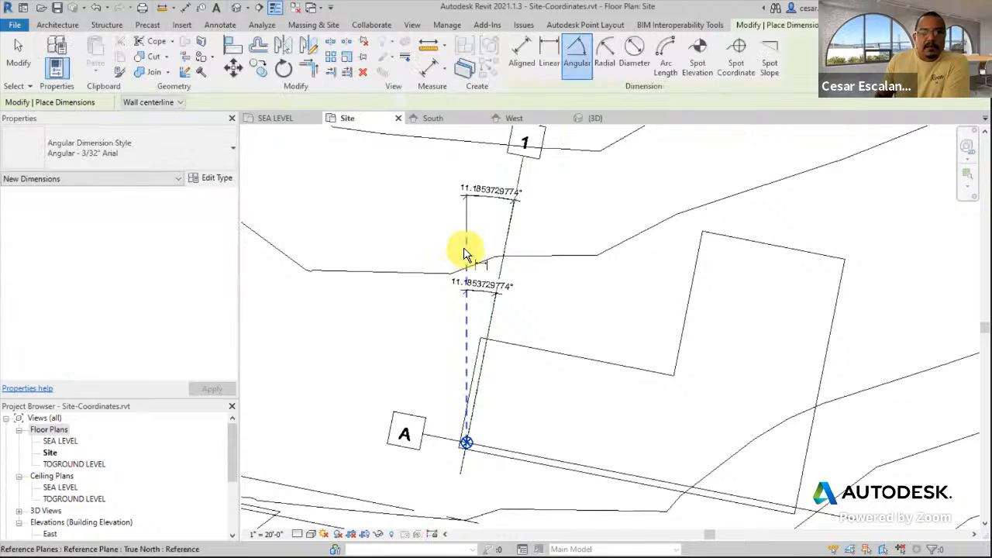
click(467, 251)
click(504, 249)
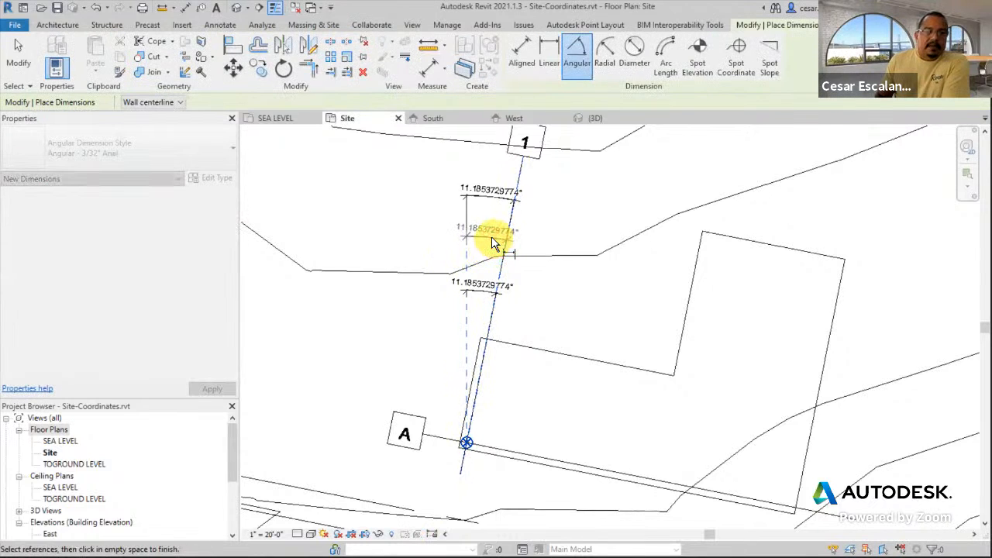
key(Escape)
key(Escape)
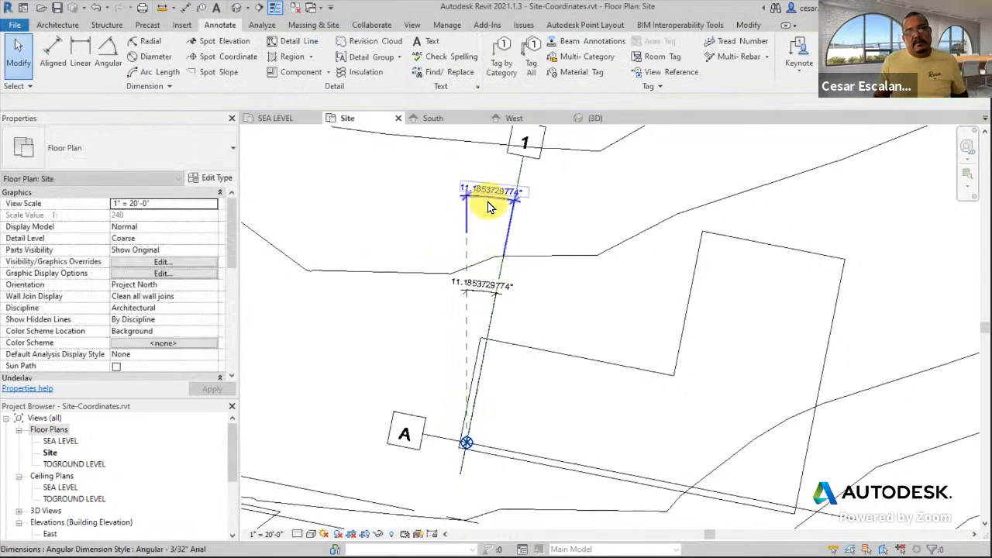
Delete both angular dimensions between the True North reference plane and grid line 1
click(489, 203)
key(Delete)
click(496, 287)
key(Delete)
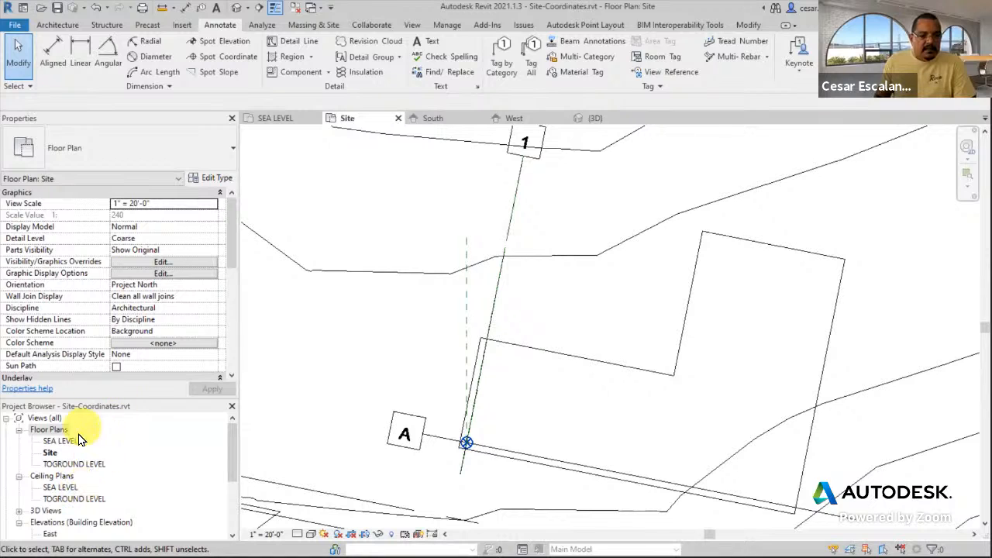
Set the Site plan view's orientation to True North and apply the change
click(59, 452)
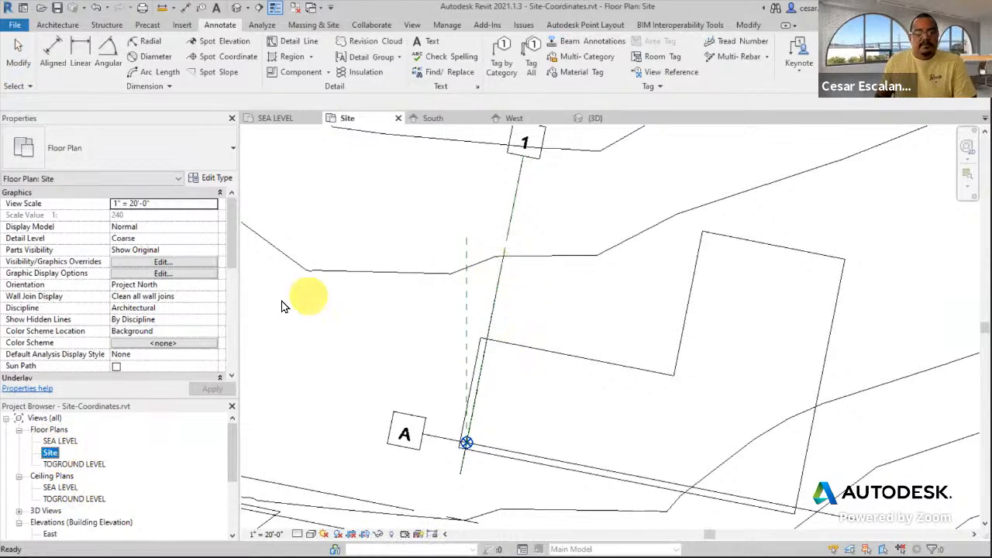
click(211, 285)
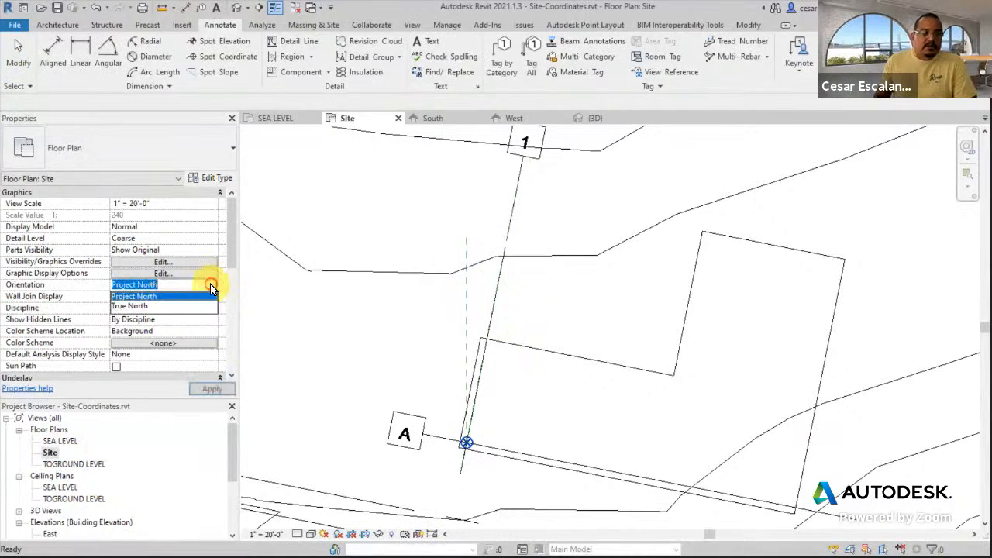
click(139, 309)
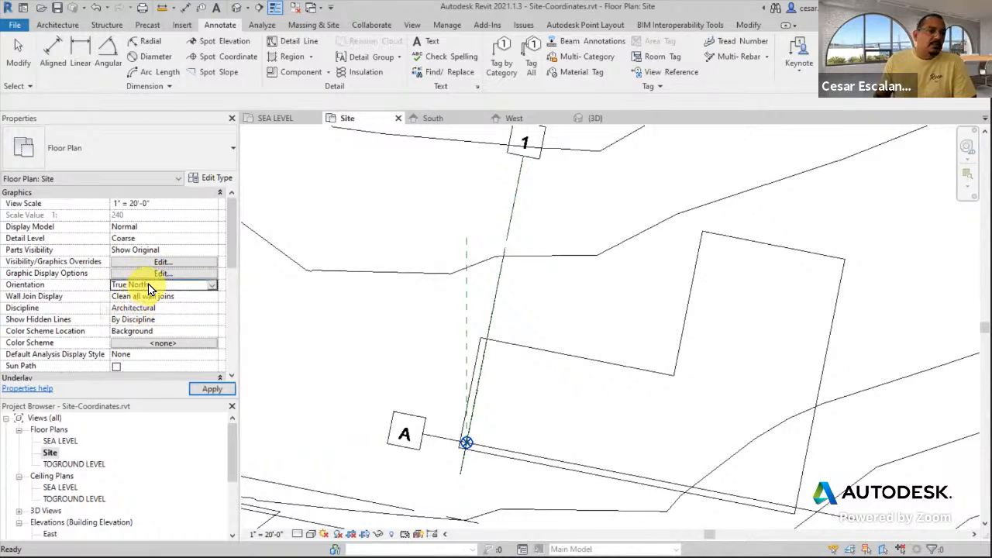
click(211, 388)
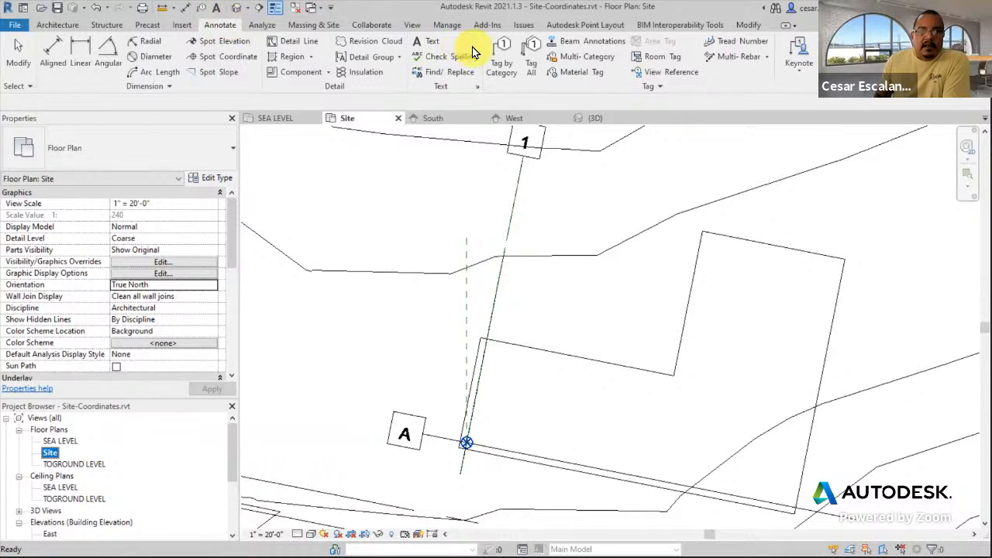
click(447, 27)
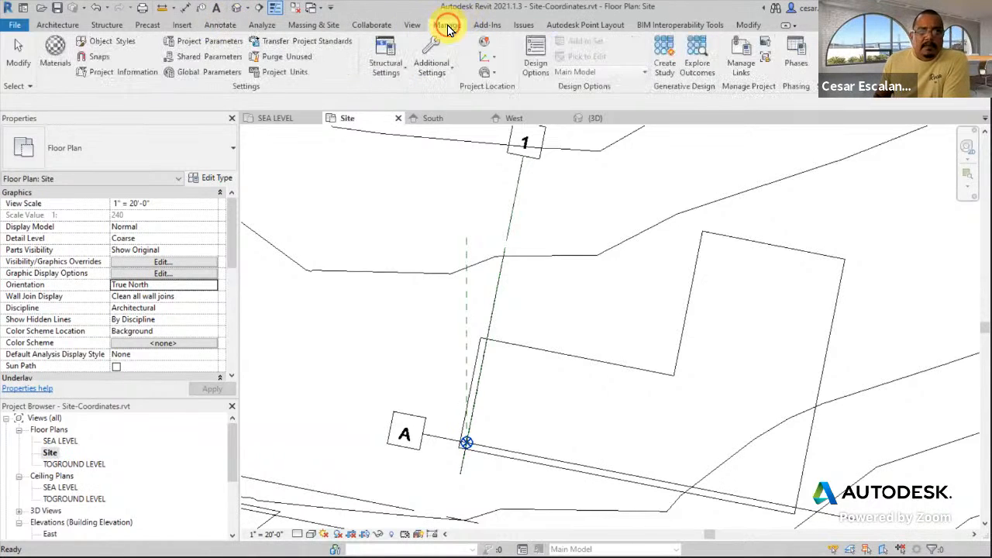
click(492, 74)
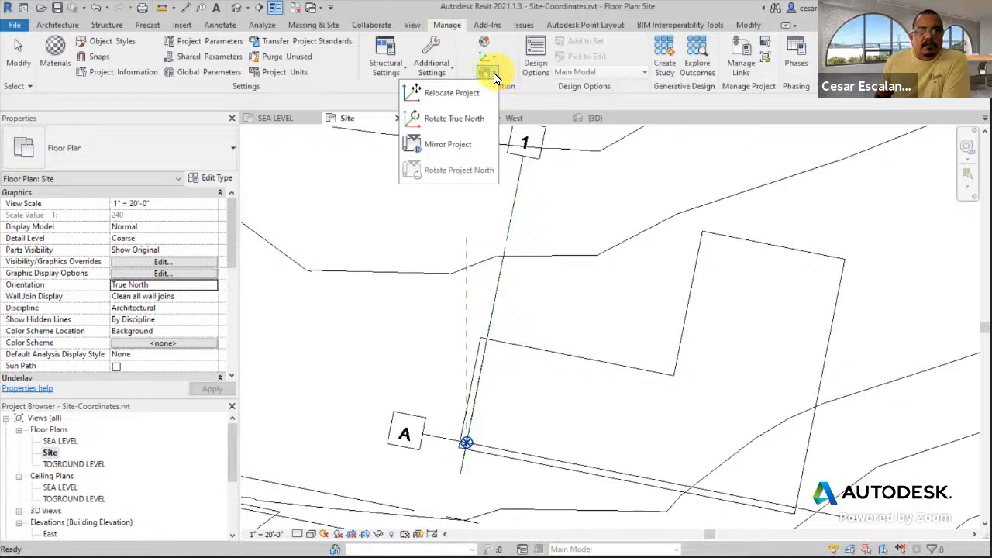
click(532, 231)
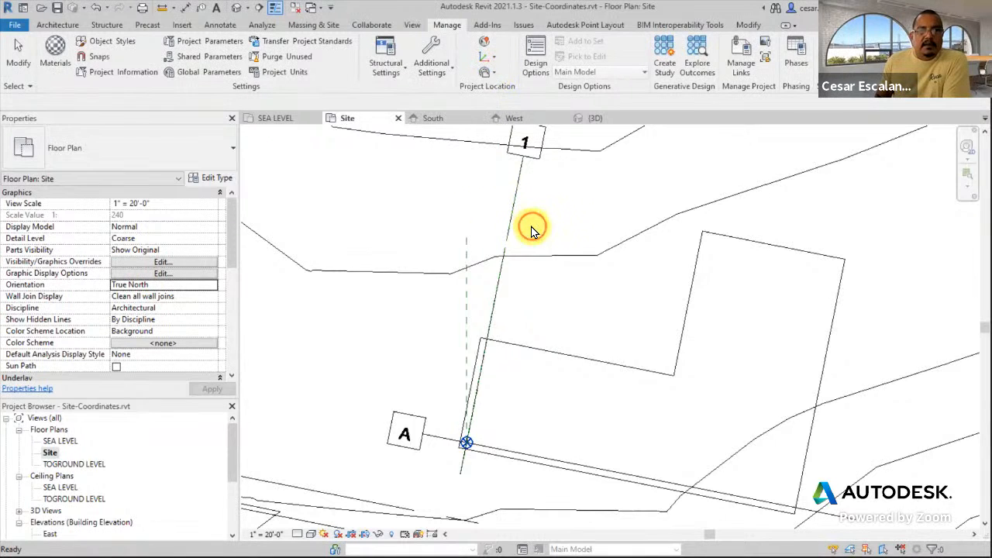
click(490, 75)
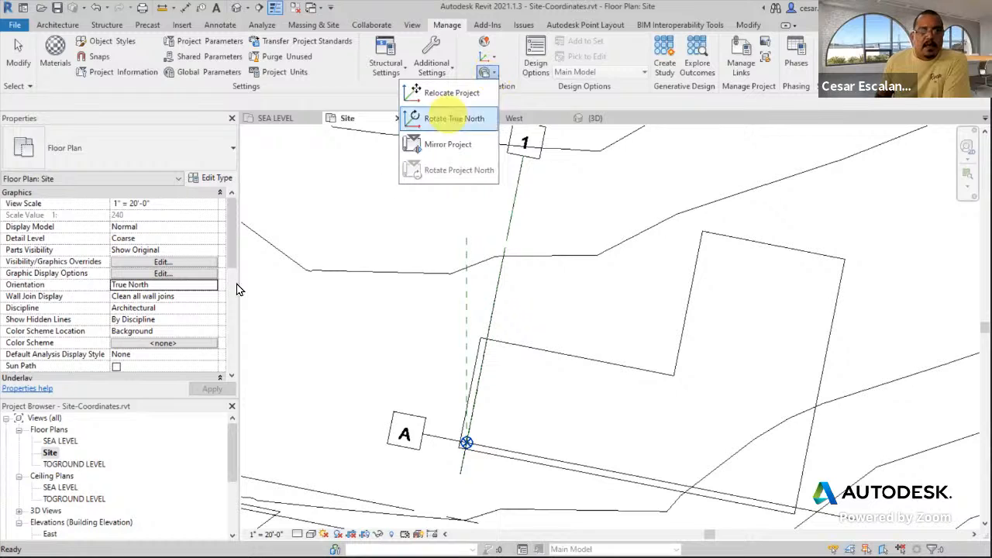
click(347, 427)
Duplicate the Site floor plan view and rename the copy Project North
click(49, 453)
right_click(50, 456)
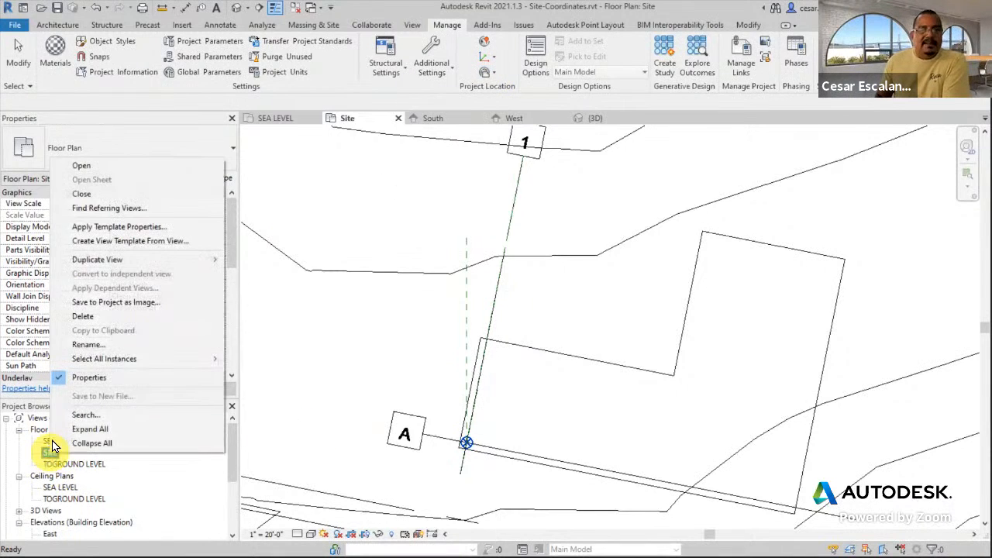
mouse_move(105, 260)
click(265, 262)
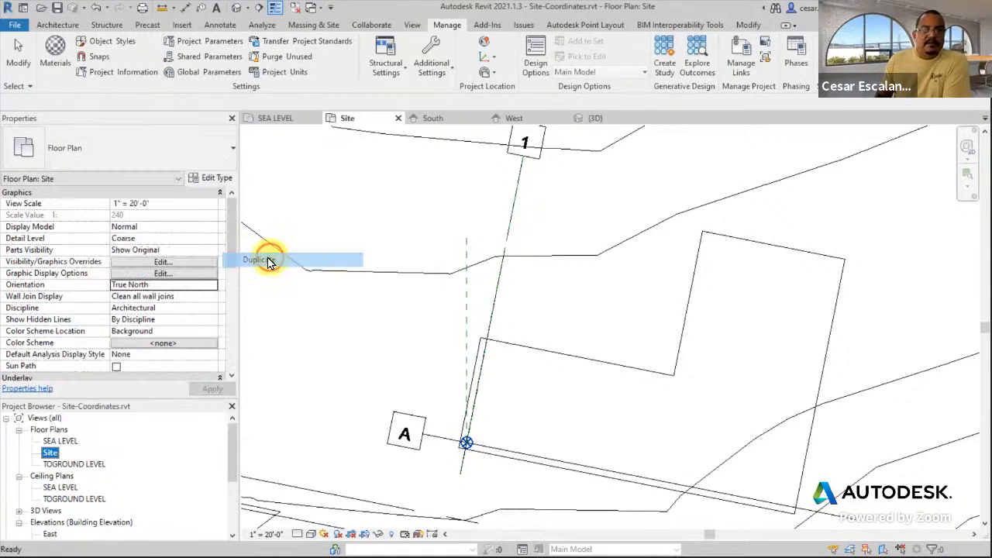
right_click(74, 468)
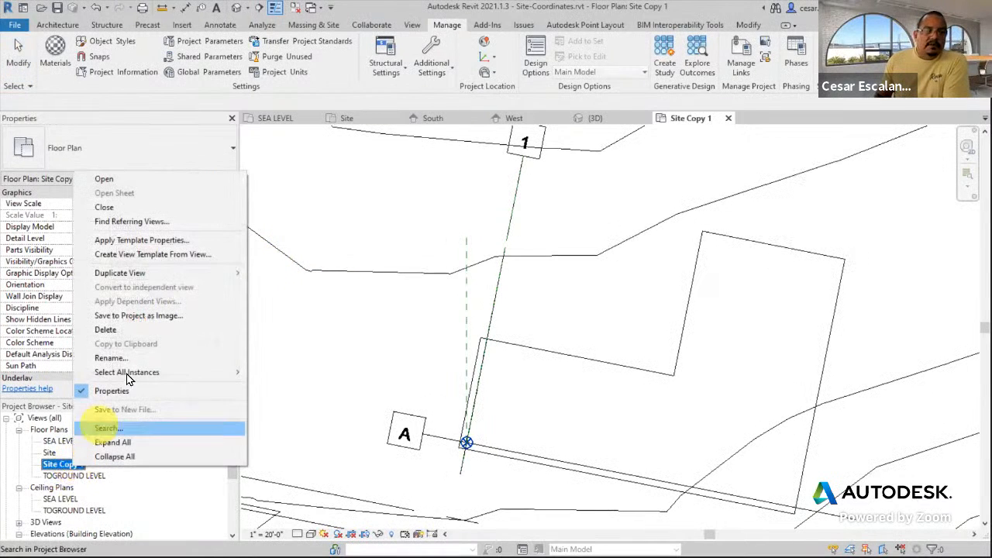
click(109, 359)
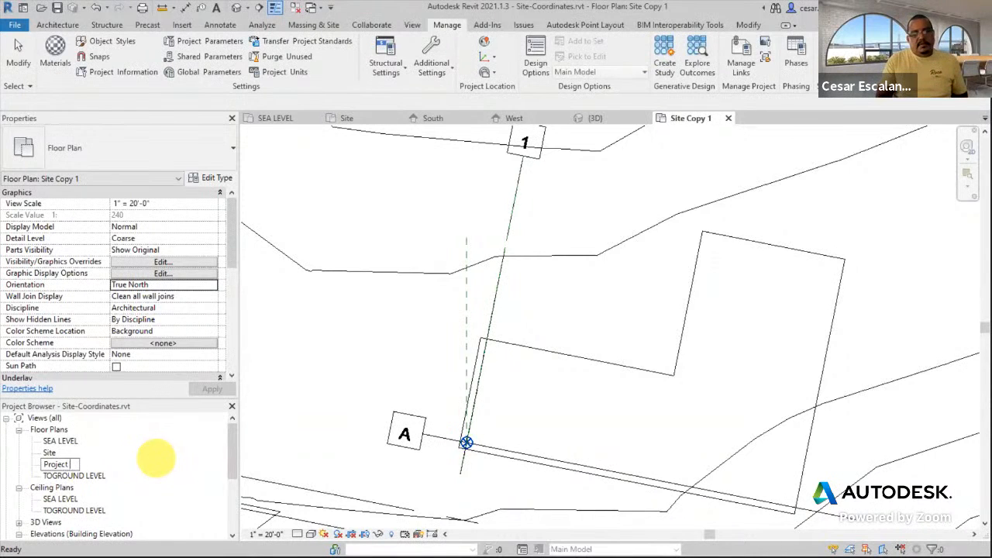
key(Return)
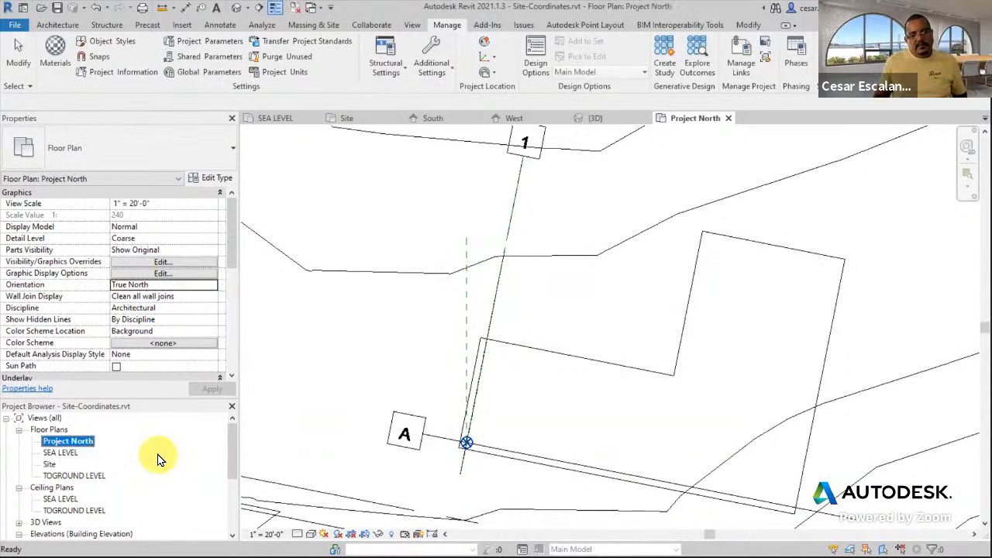
Rename the original Site floor plan view True North and open it
right_click(52, 465)
click(111, 358)
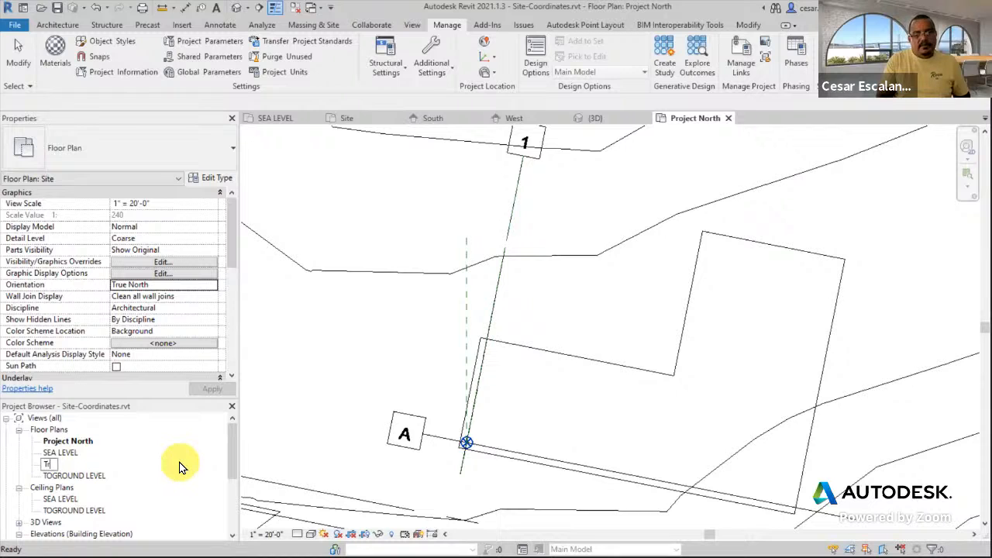
key(Return)
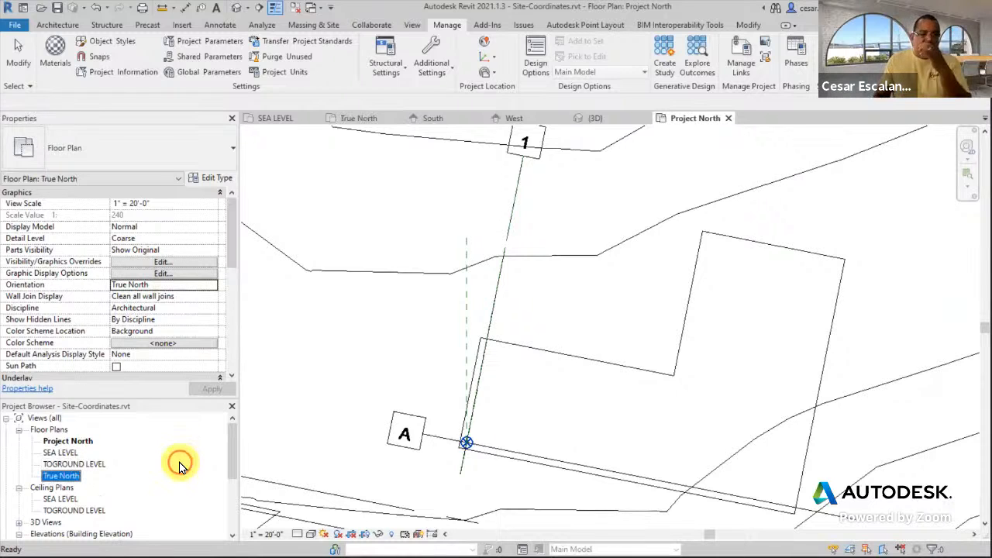
double_click(69, 475)
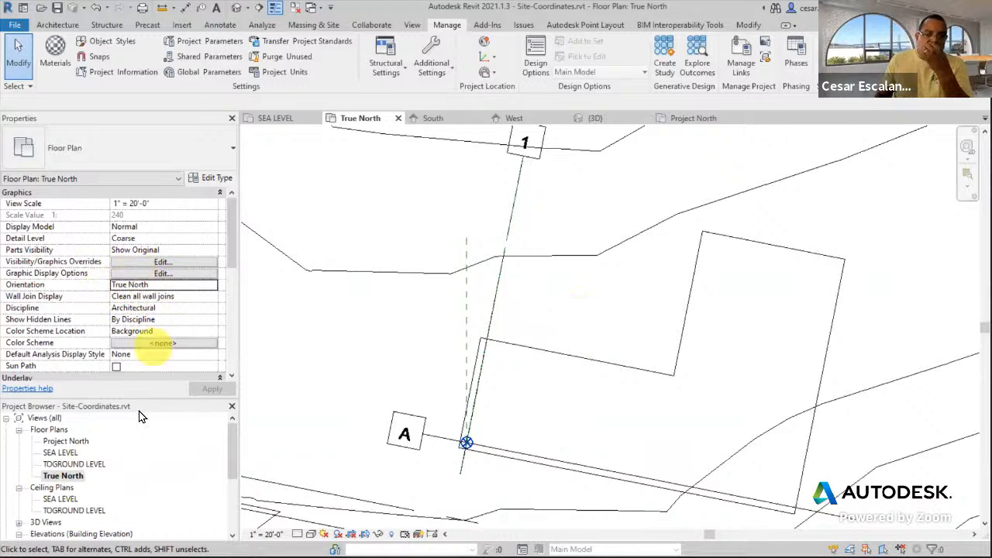
Open the Project North floor plan and set its orientation to Project North
click(80, 440)
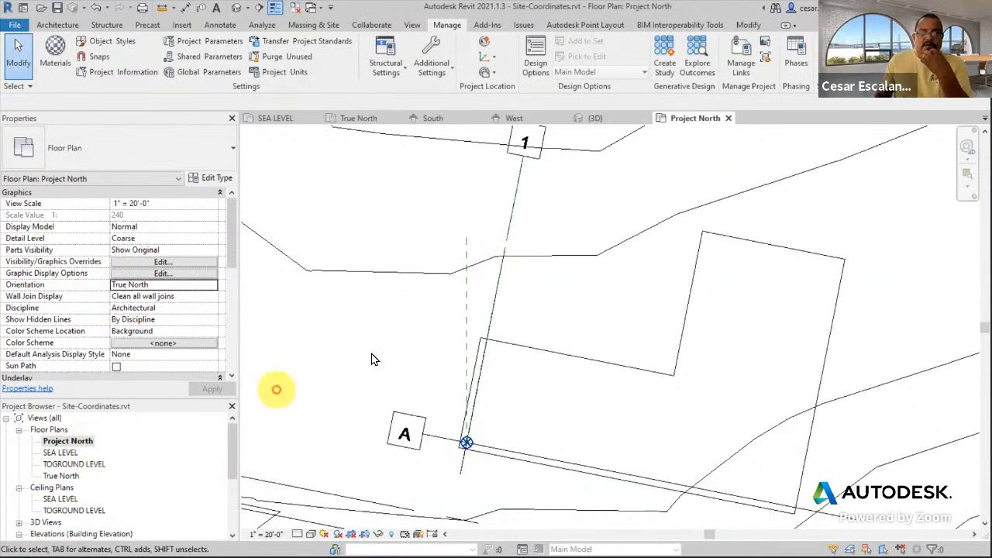
click(216, 287)
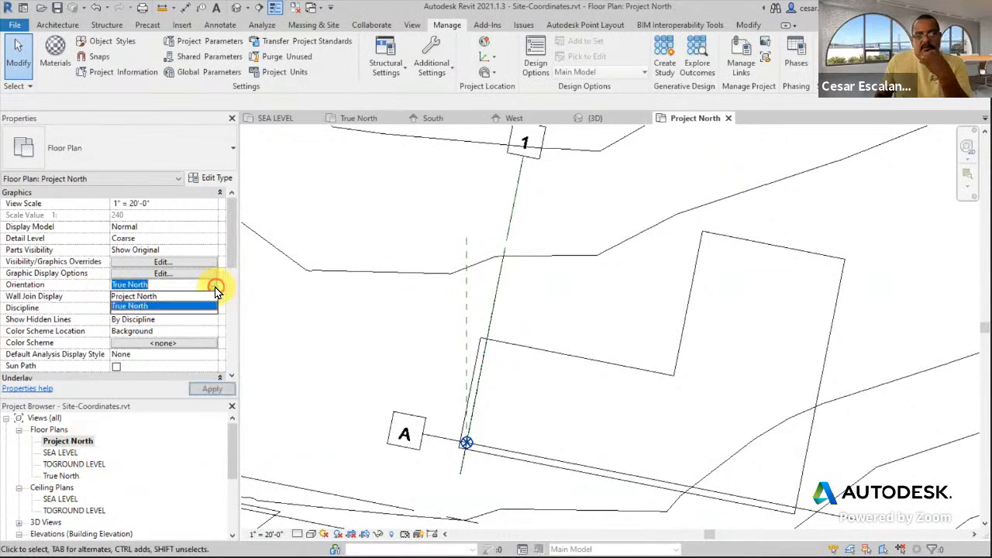
click(155, 296)
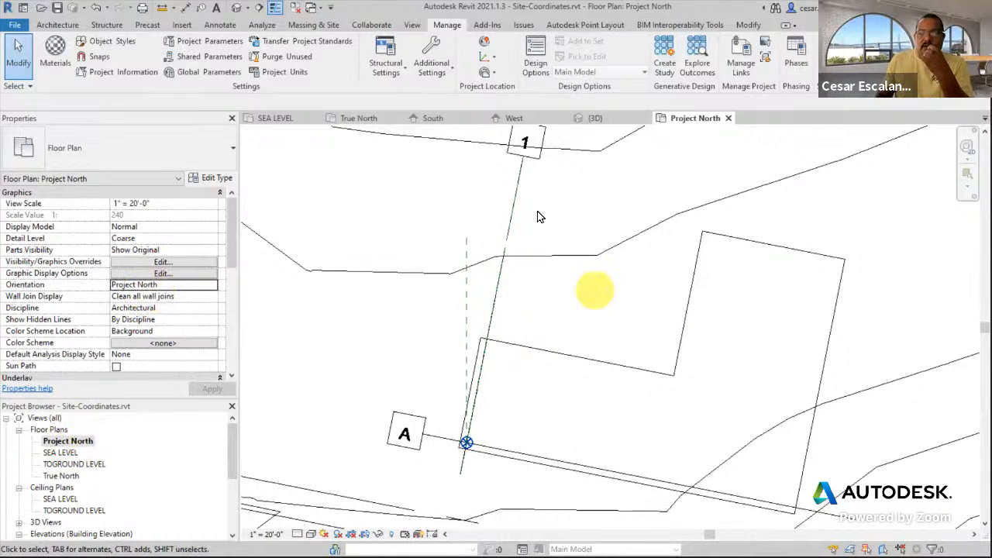
Rotate Project North with the Align selected line or plane option, using the angled reference plane along grid line 1
click(489, 74)
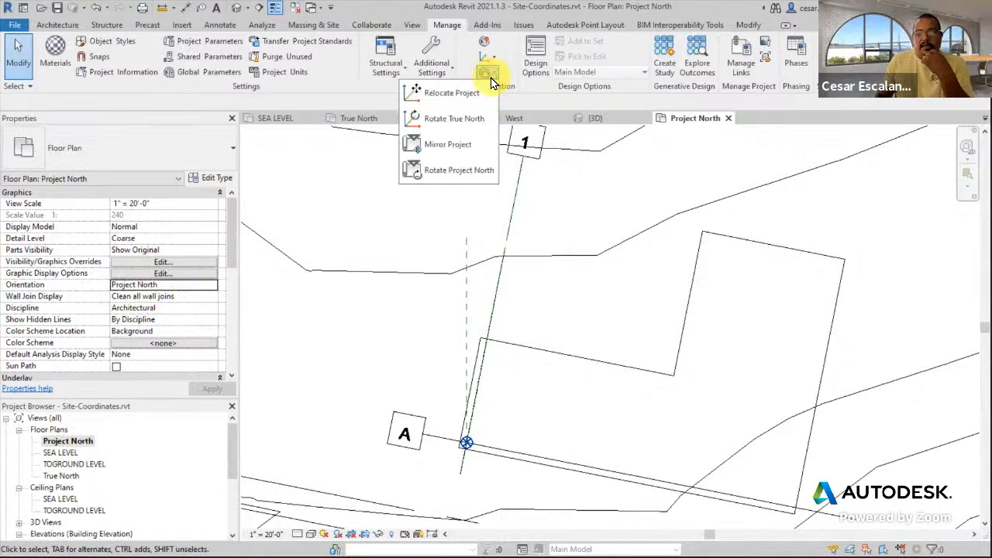
click(471, 172)
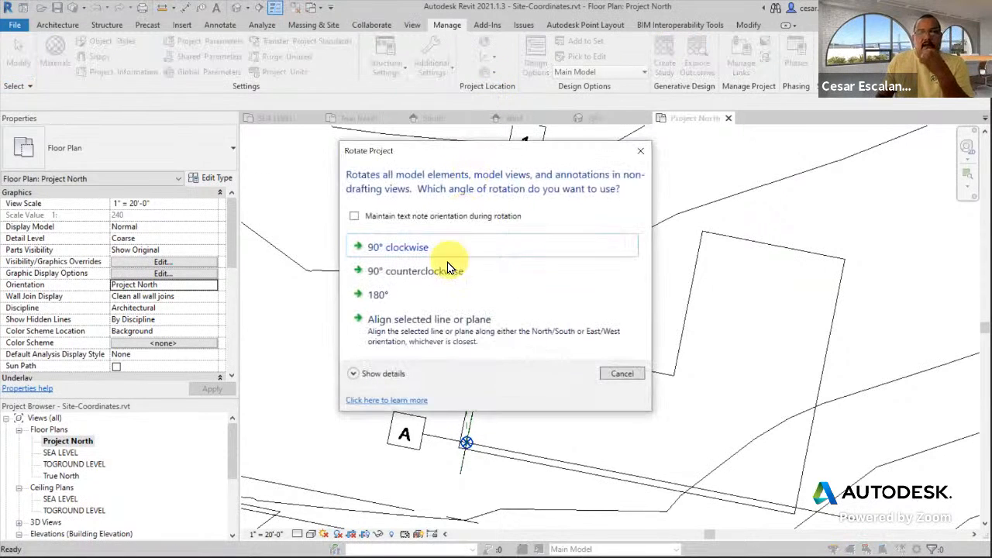
click(440, 340)
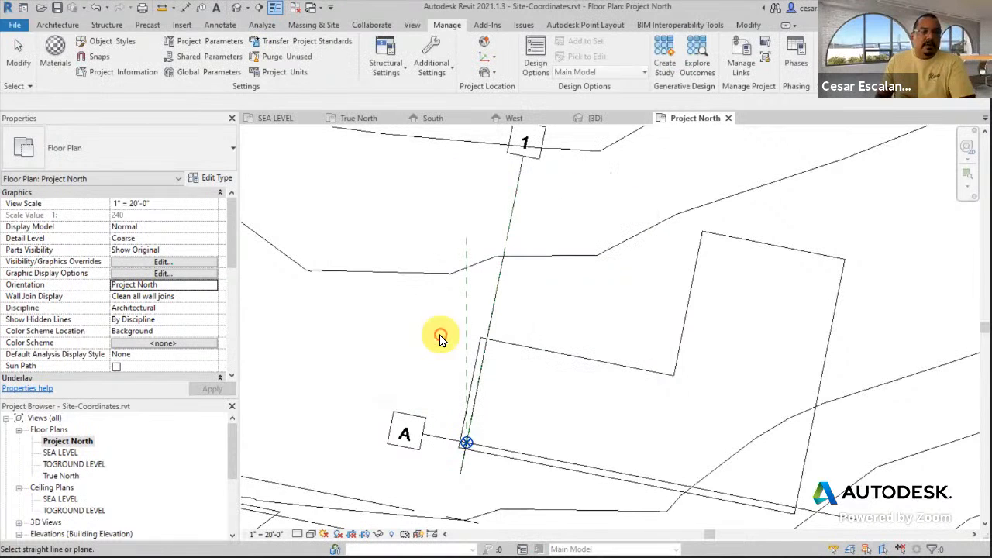
click(496, 299)
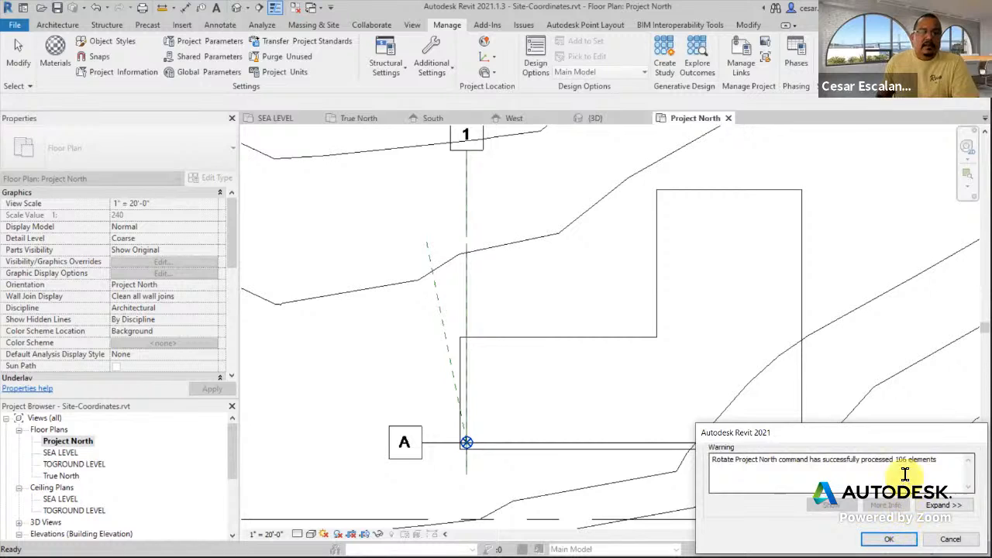
click(889, 539)
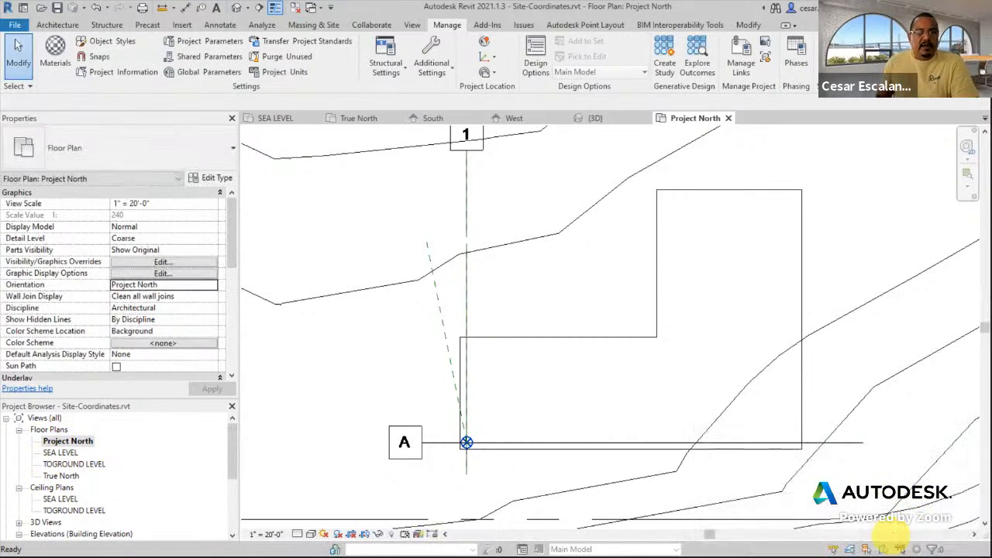
scroll(572, 334, down, 2)
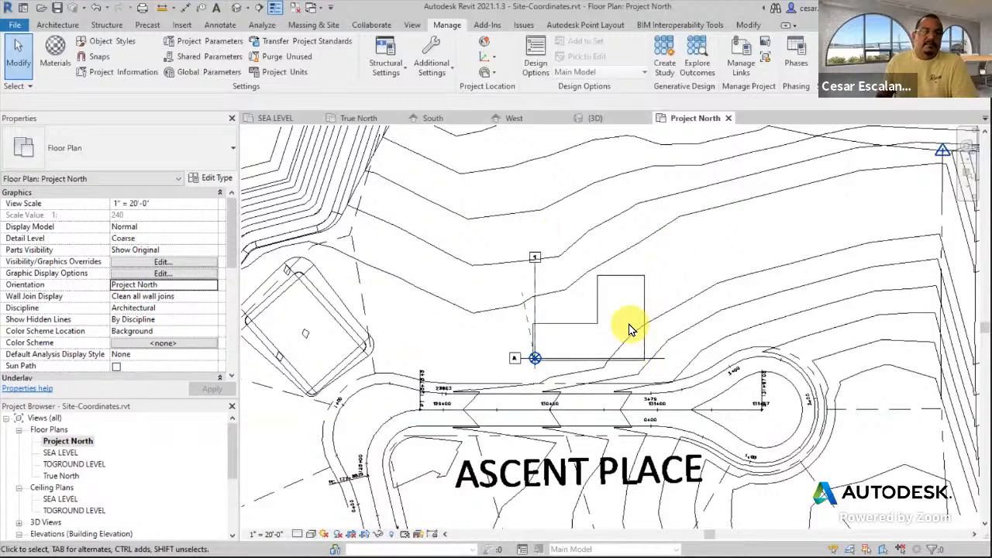
Open the True North floor plan and save the Site-Coordinates project
double_click(56, 475)
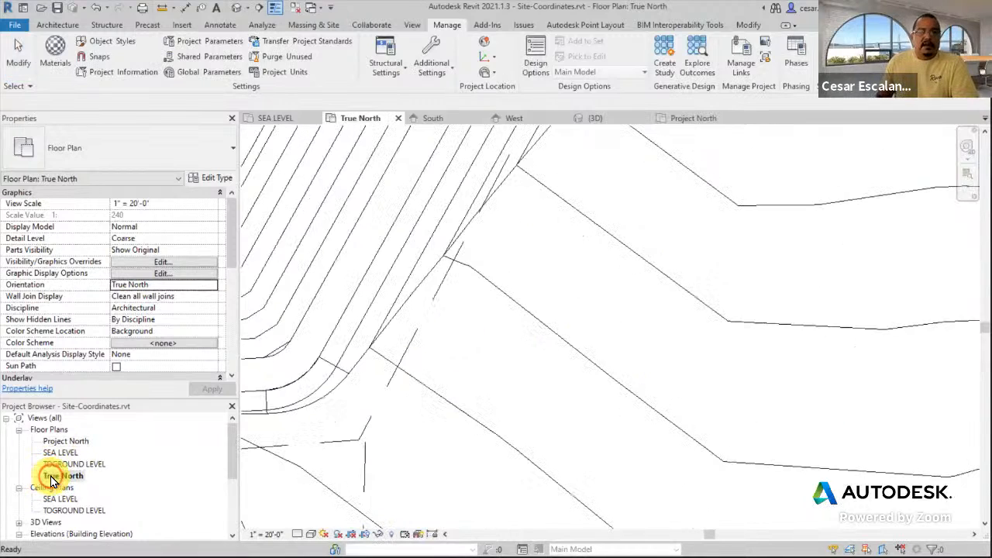
scroll(550, 435, down, 5)
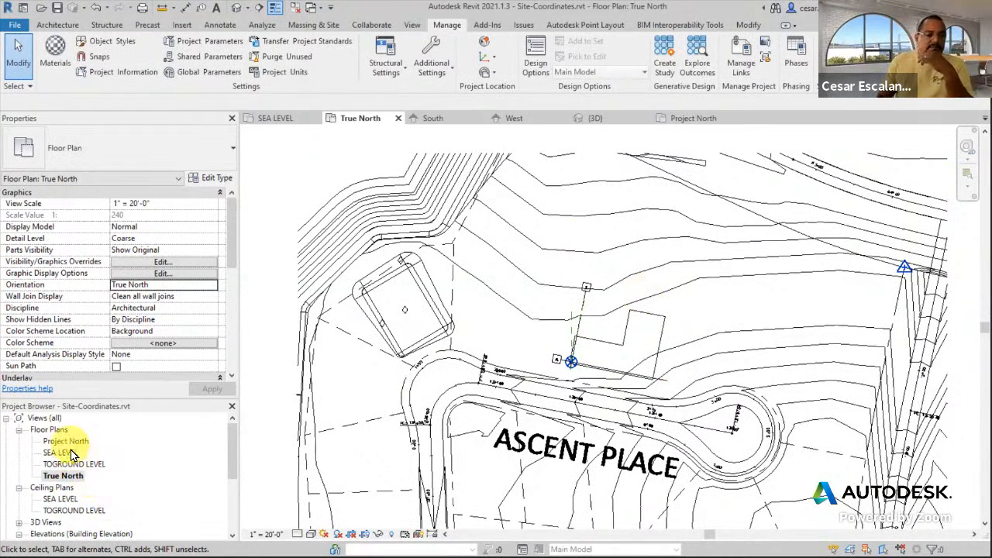
scroll(721, 395, down, 2)
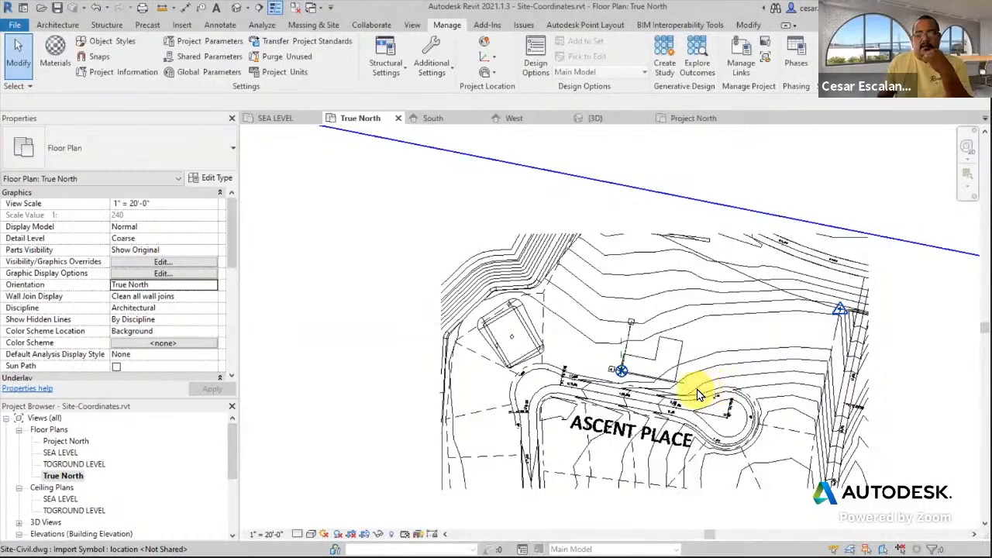
scroll(698, 394, up, 3)
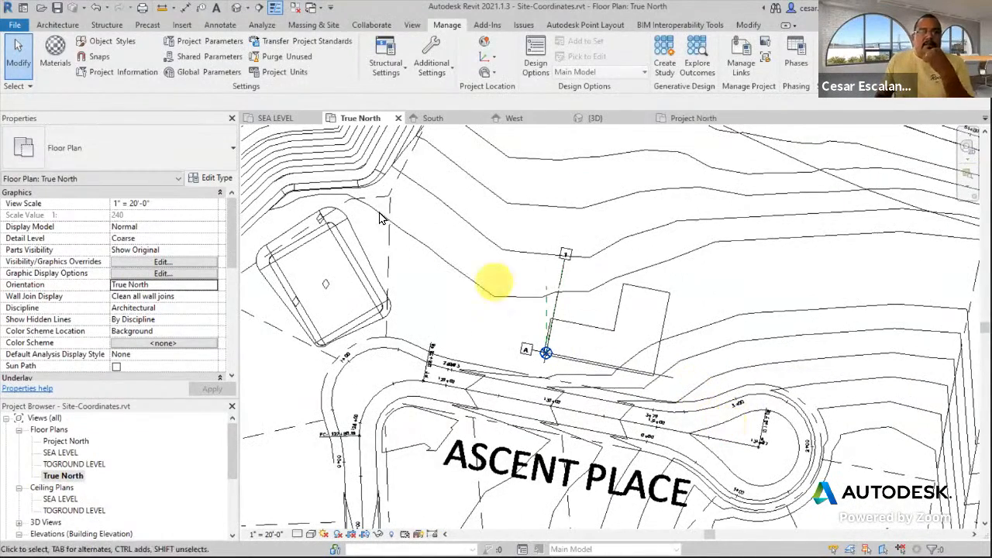
click(17, 26)
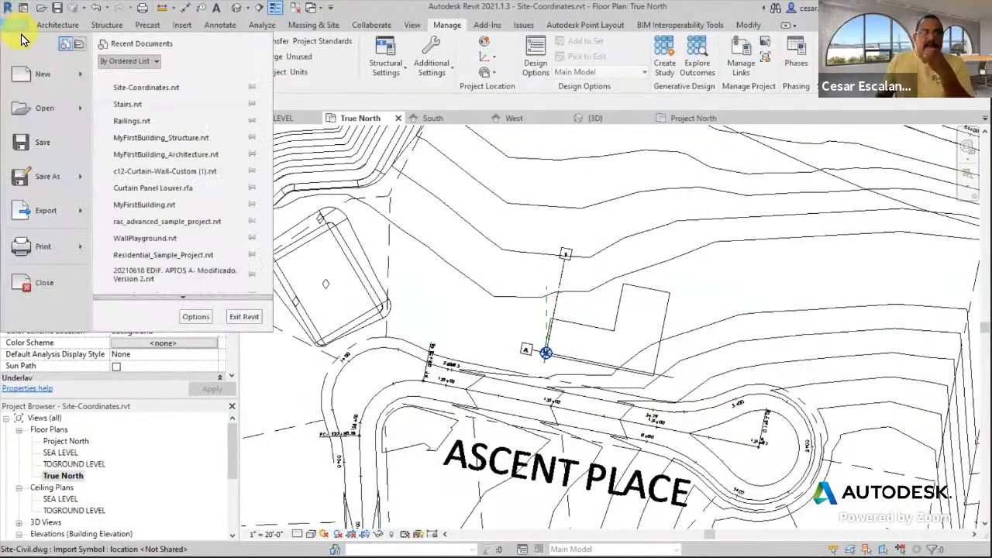
click(42, 146)
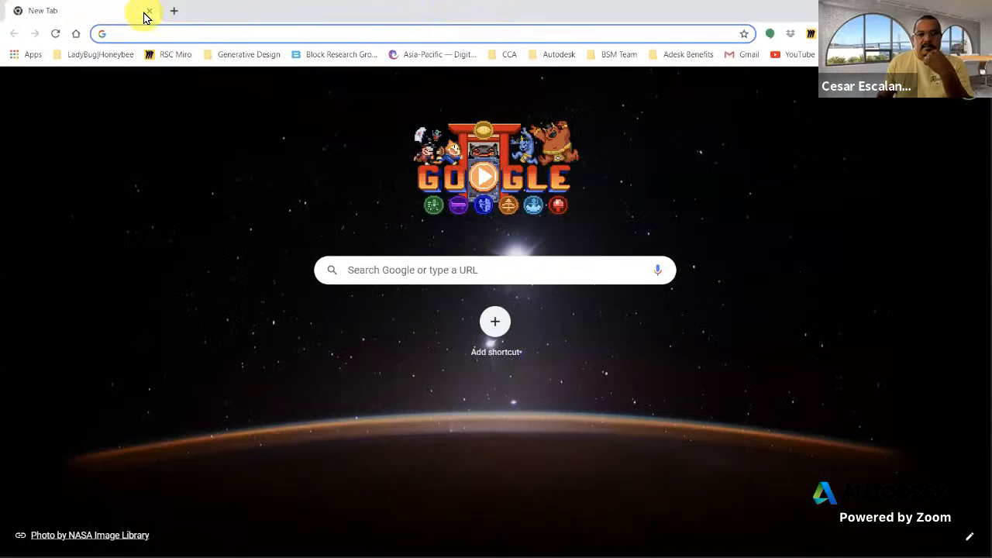
Switch to File Explorer and select Site-Coordinates.rvt in the RAC_Summer2021 folder on the Data (D:) drive
click(145, 14)
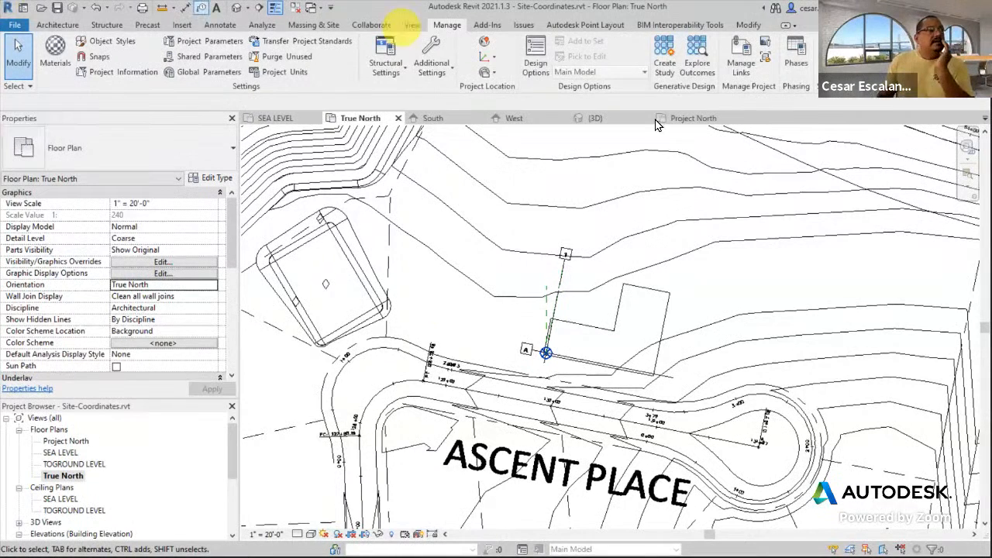
key(super+e)
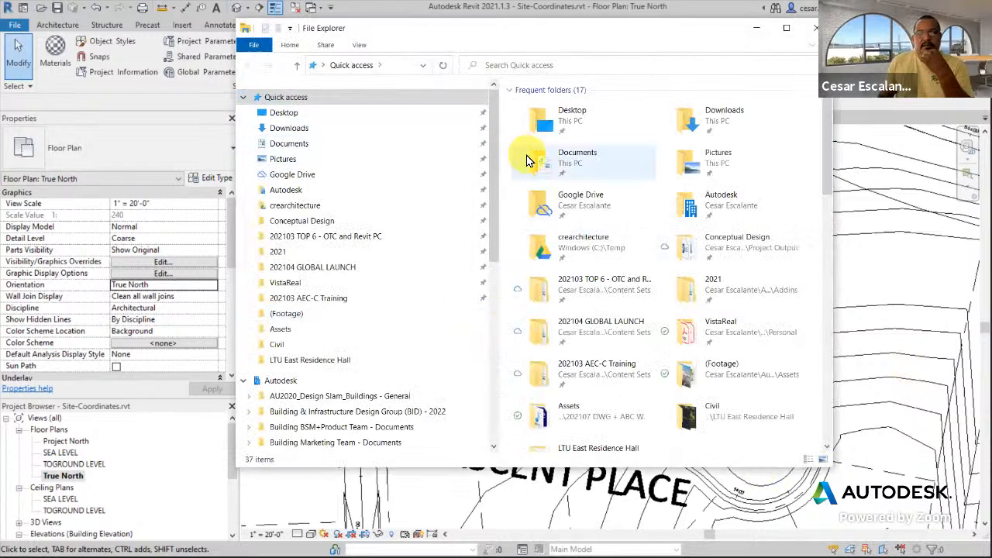
drag(493, 234, 481, 458)
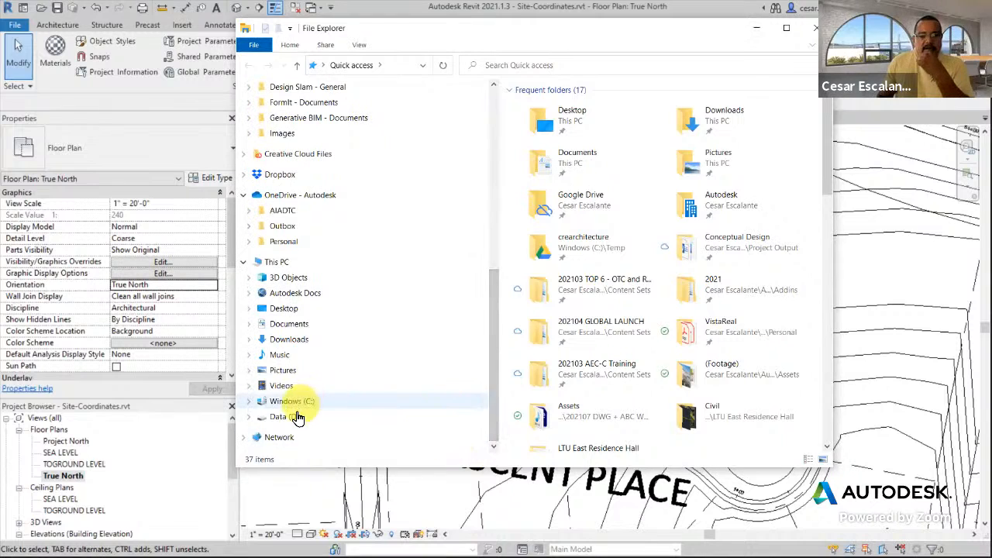
click(330, 416)
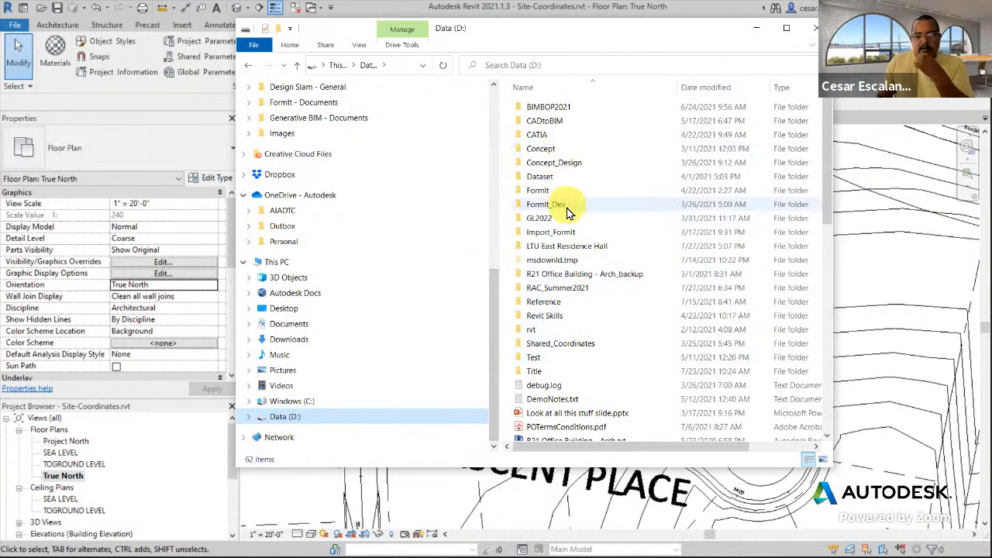
double_click(574, 293)
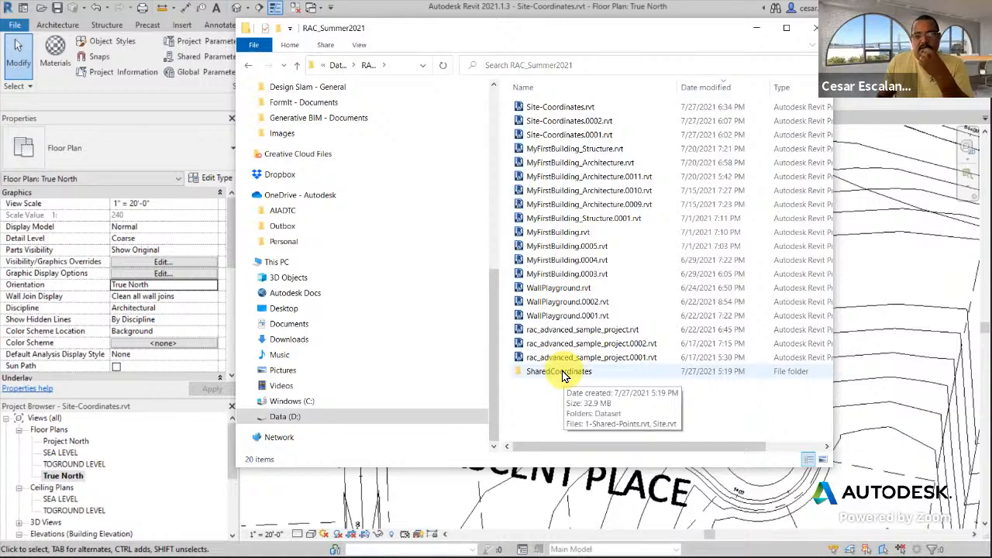
click(569, 110)
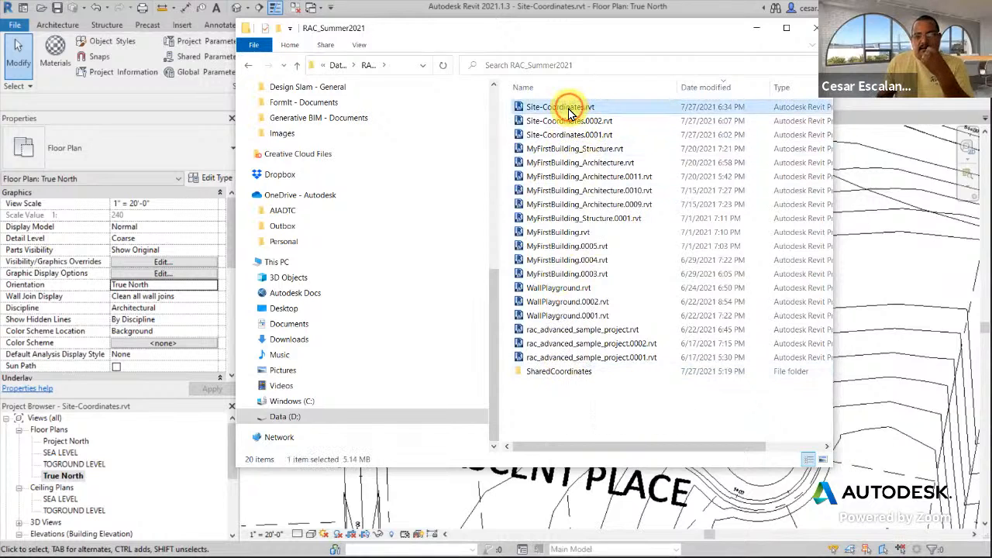
right_click(568, 109)
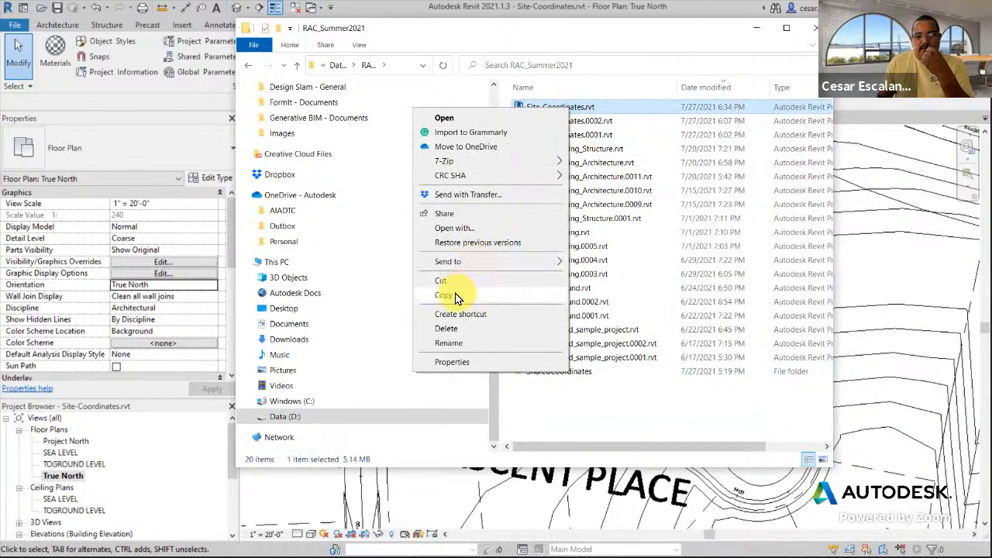
Switch to the web browser, open the SharedCoordinates folder in Google Drive and upload Site-Coordinates.rvt into it
click(680, 445)
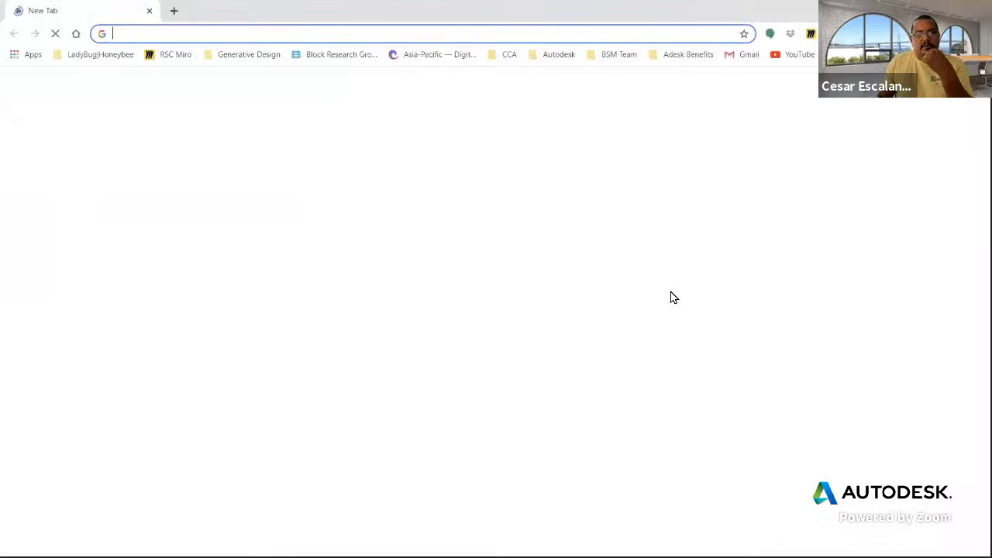
text(f)
key(BackSpace)
text(dri)
key(Return)
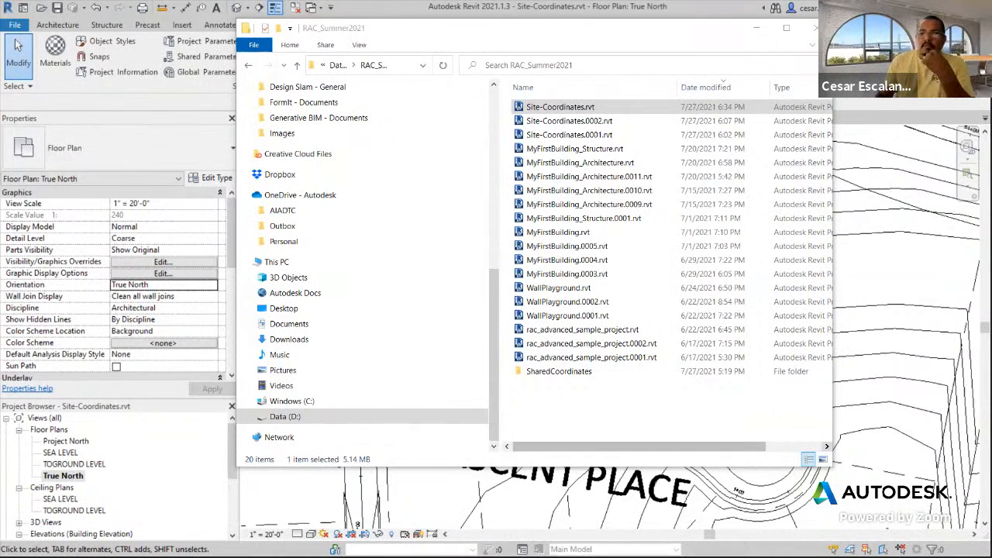
drag(1, 33, 141, 33)
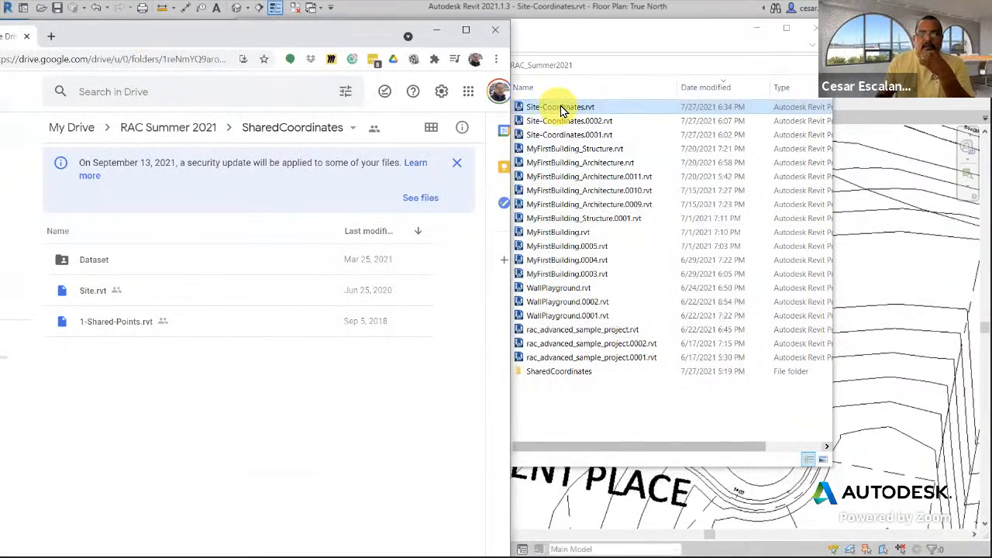
drag(562, 111, 98, 421)
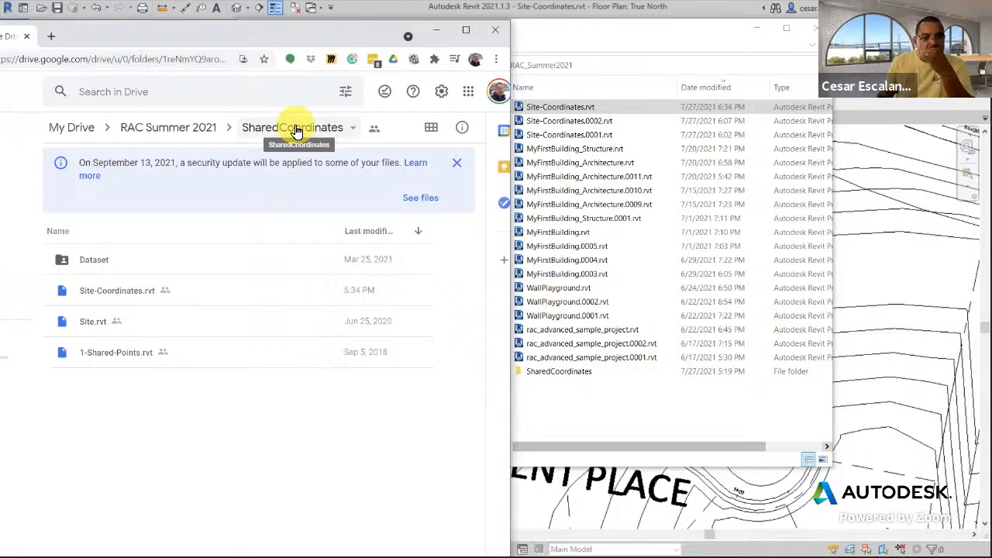
Copy the sharing link of the uploaded Site-Coordinates.rvt, and close the browser and File Explorer to return to Revit
click(171, 298)
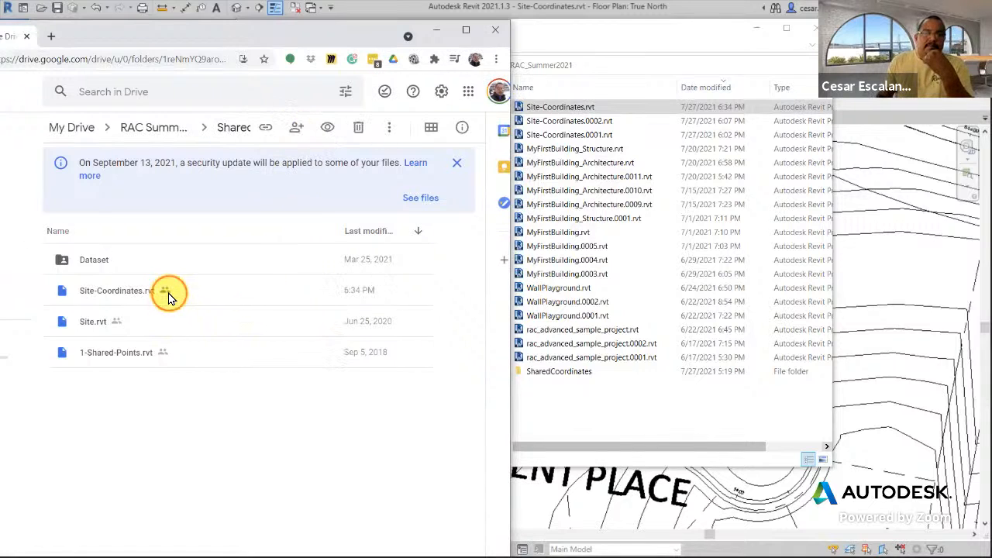
right_click(177, 294)
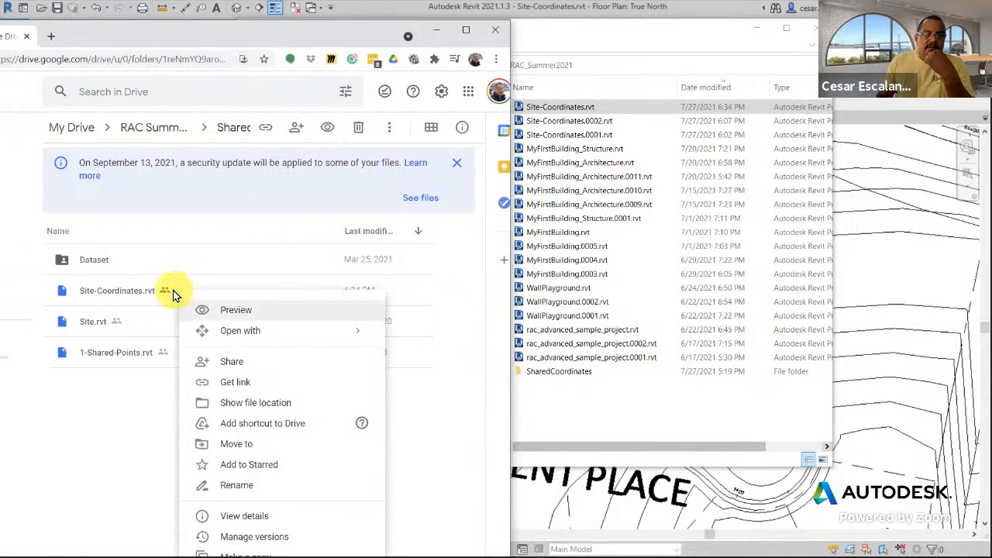
click(237, 383)
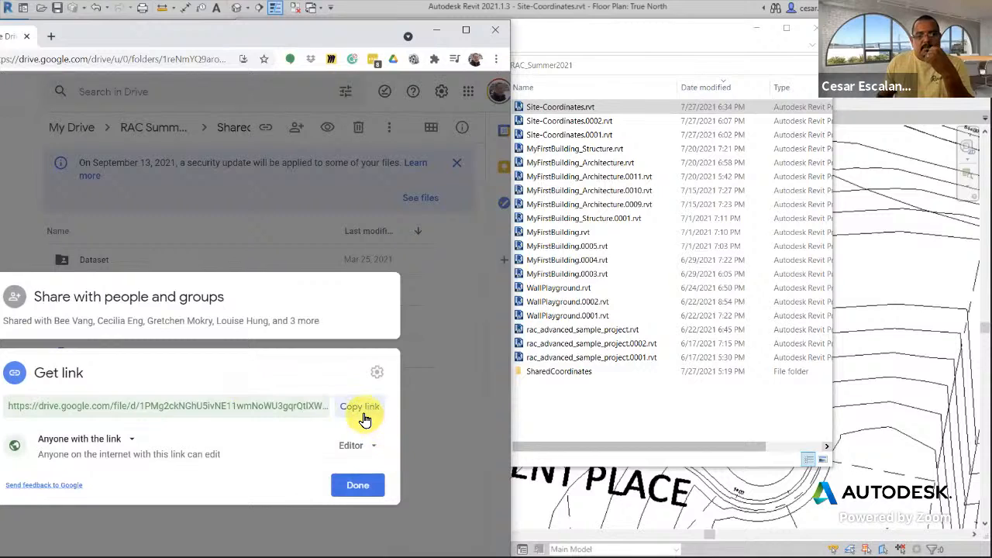
click(363, 411)
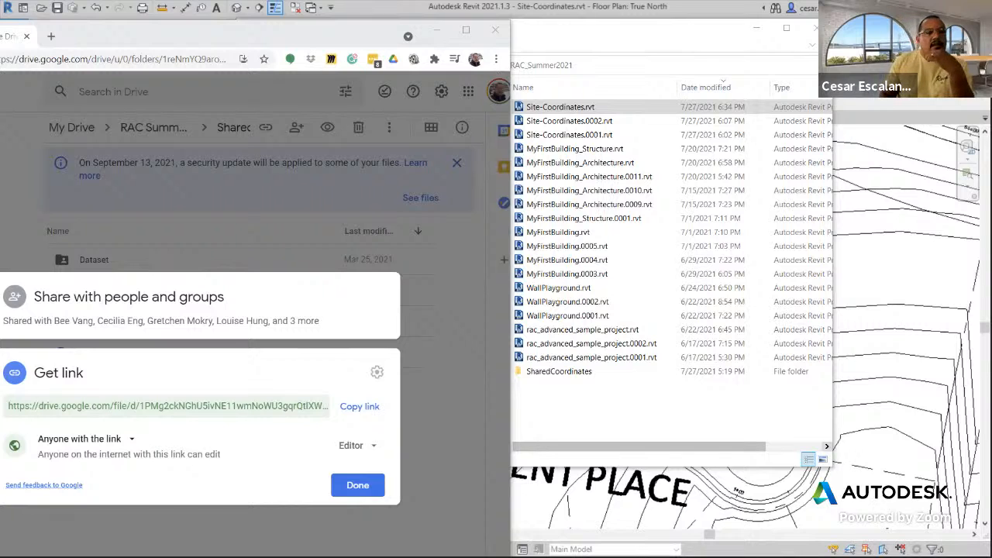
click(357, 485)
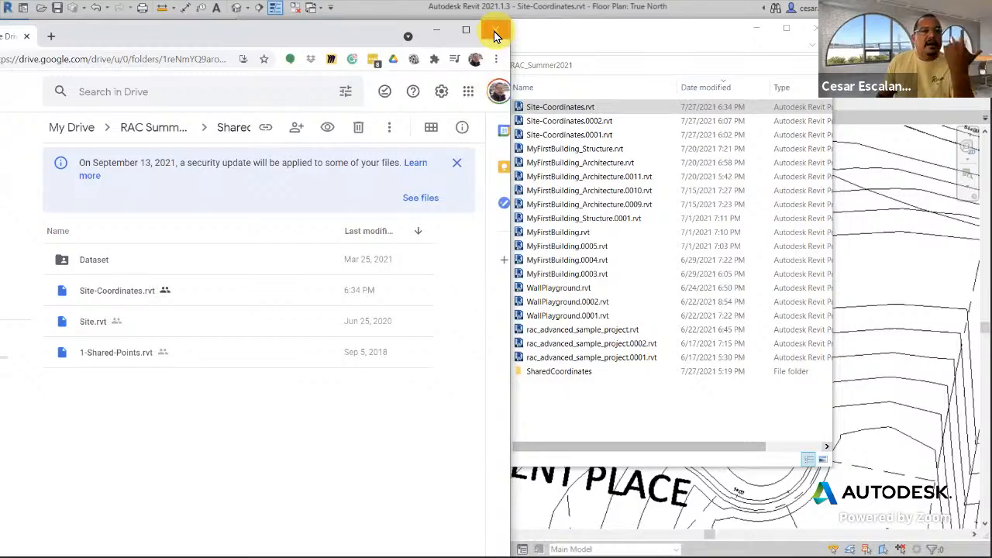
click(494, 31)
click(816, 28)
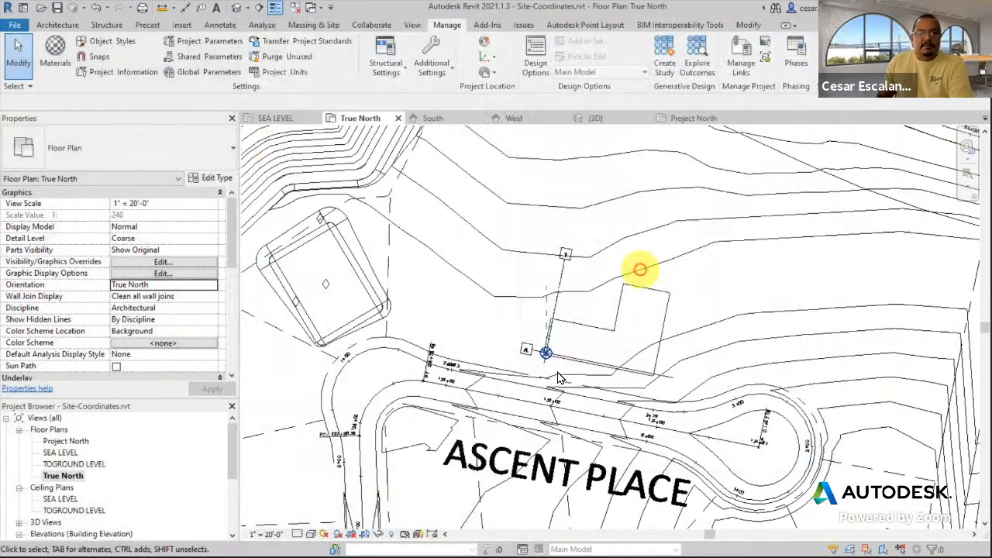
Check the survey point's shared site coordinates in the True North plan
scroll(564, 353, down, 3)
middle_drag(692, 335, 675, 272)
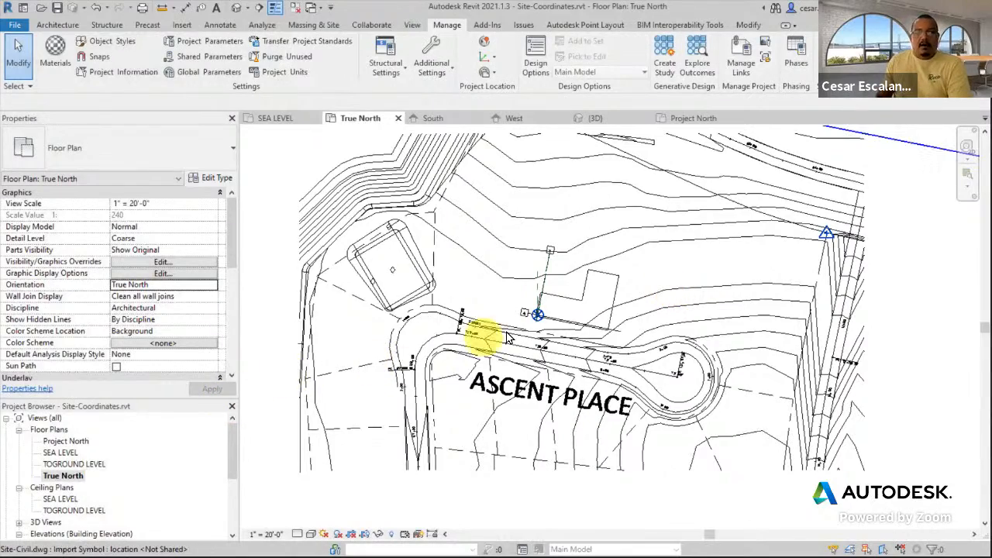
scroll(513, 329, up, 2)
scroll(630, 339, down, 5)
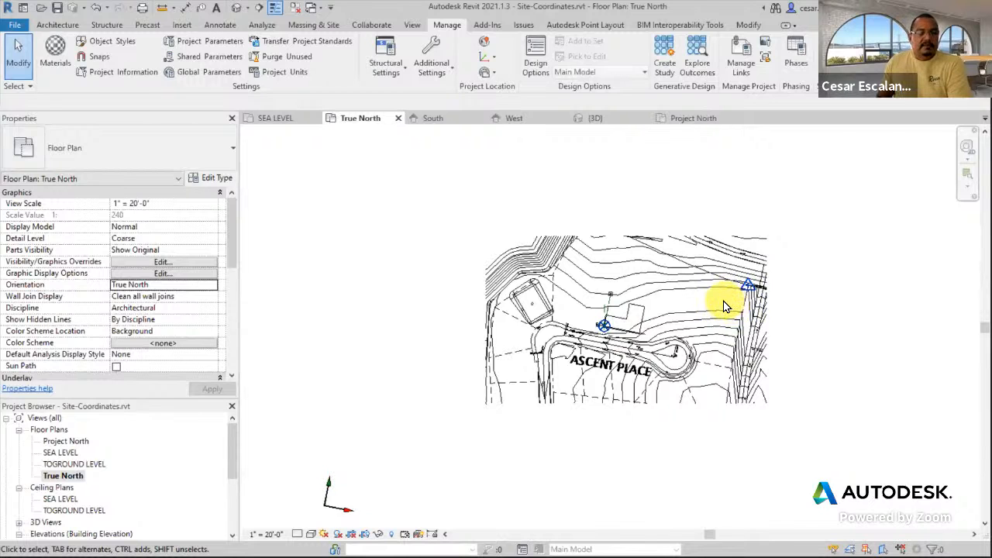
scroll(717, 302, up, 1)
scroll(756, 293, up, 3)
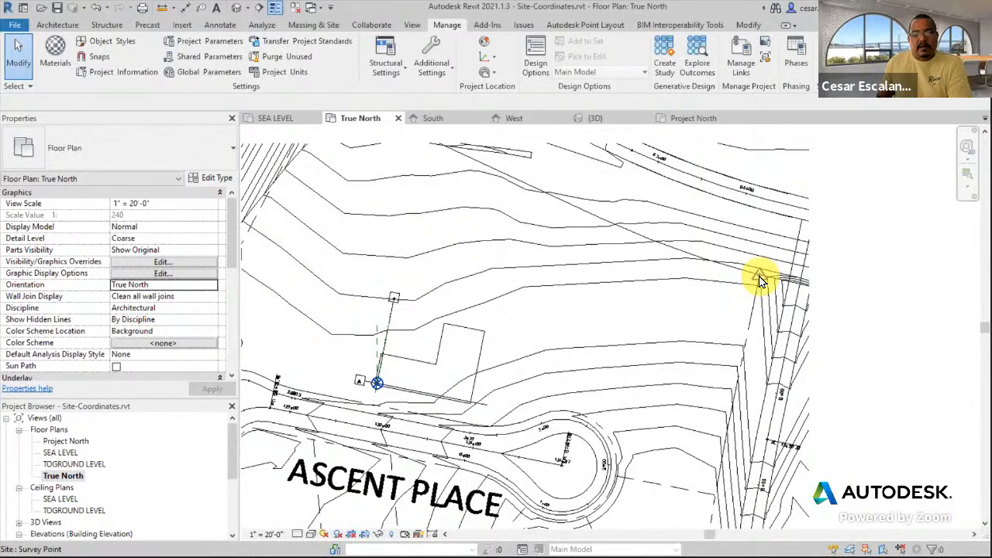
click(760, 281)
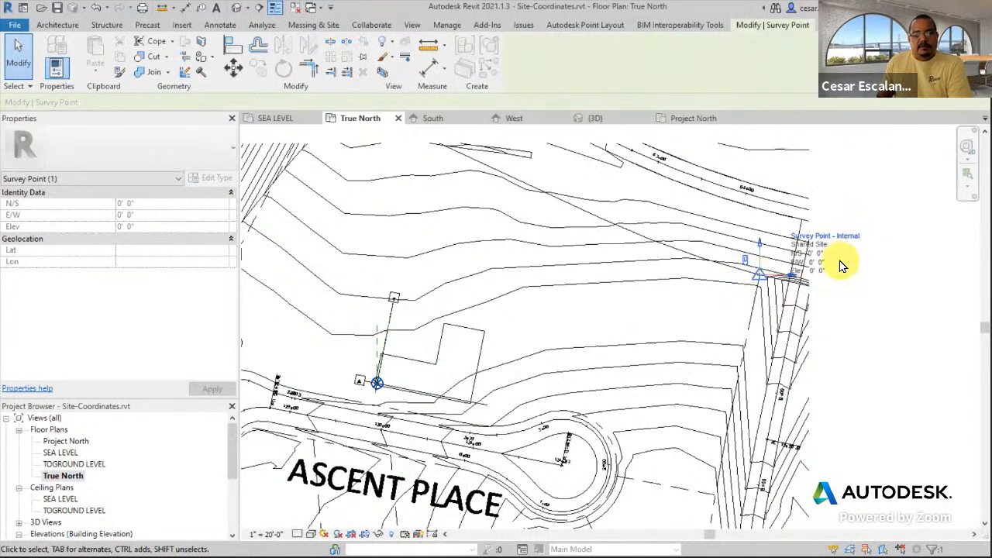
Inspect the project base point's coordinates and angle to true north, and the Project North reference plane along grid line 1
scroll(354, 410, up, 2)
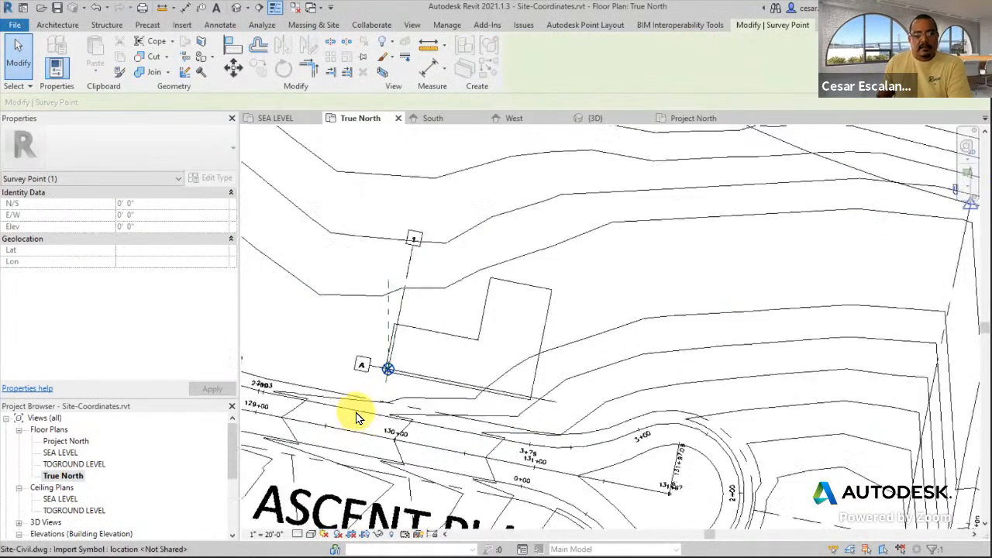
click(389, 372)
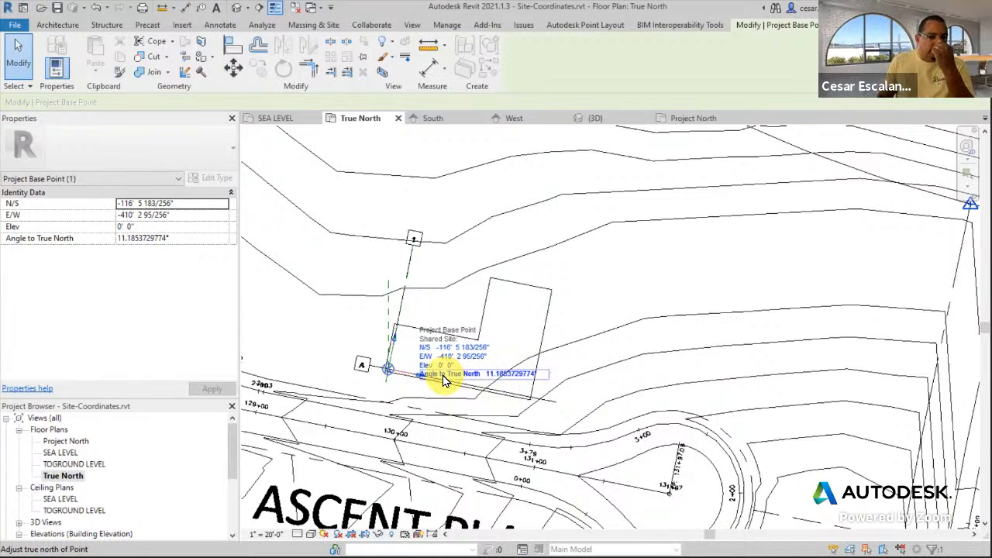
click(446, 305)
click(400, 305)
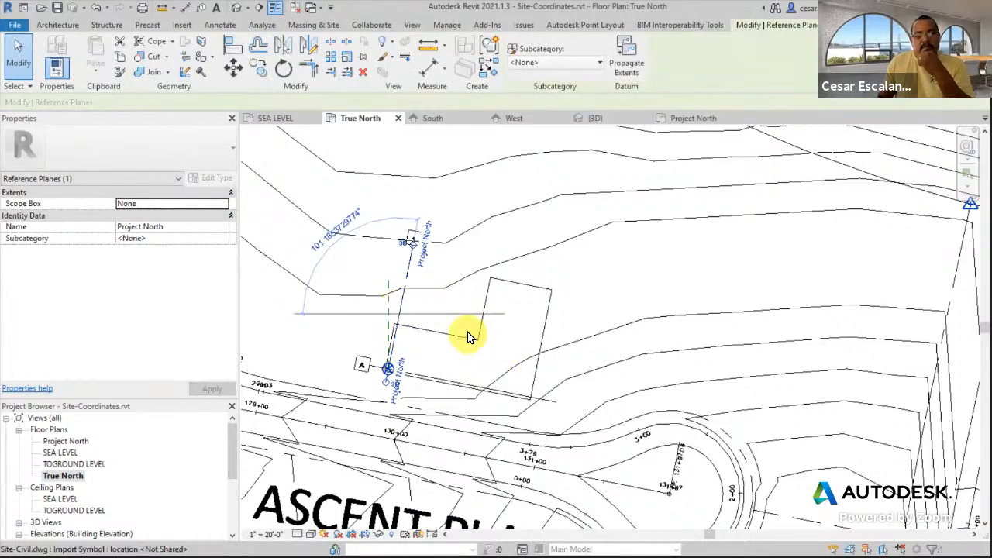
middle_drag(477, 351, 522, 270)
scroll(495, 328, up, 2)
click(490, 312)
scroll(492, 312, down, 2)
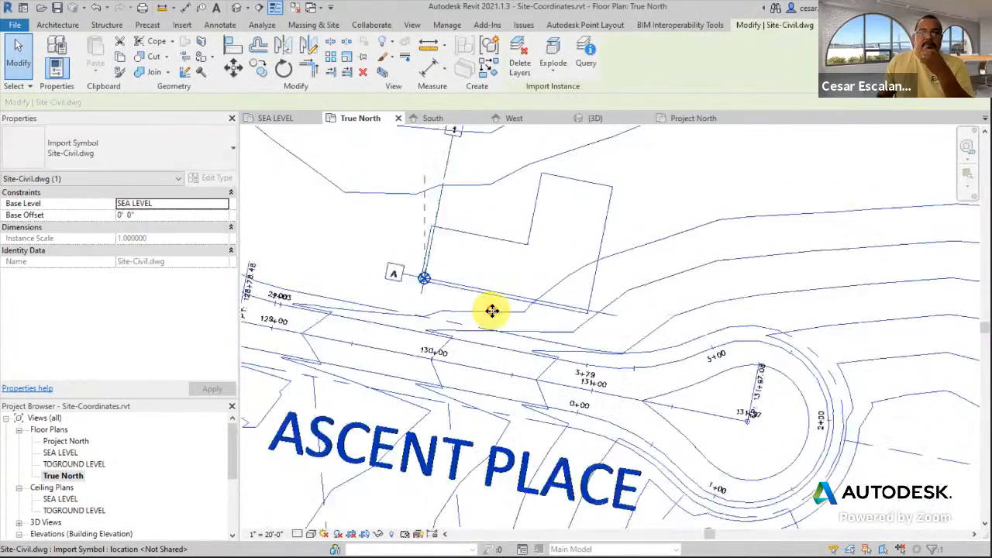
click(700, 227)
middle_drag(700, 229, 590, 321)
scroll(578, 318, down, 3)
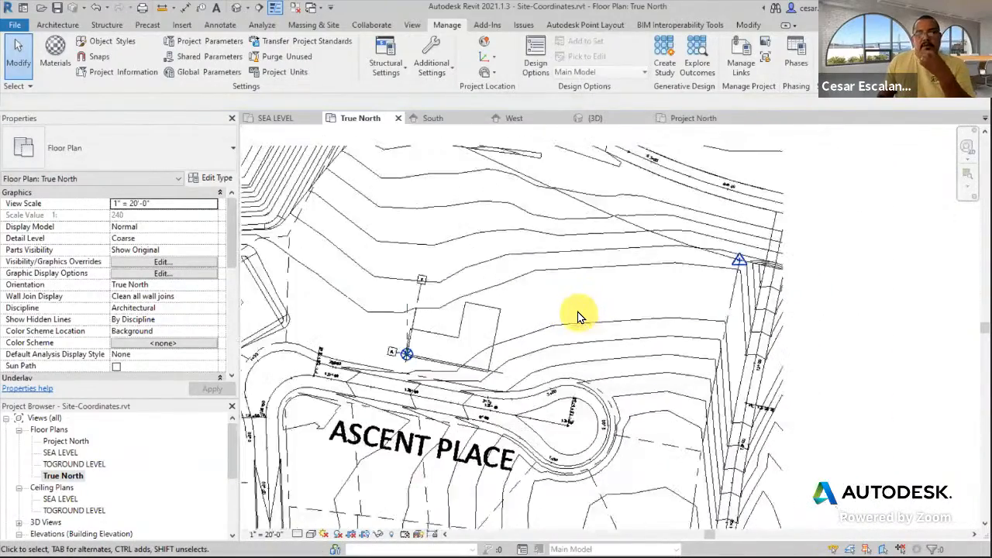
Save the project and open the default 3D view, orbited to show the civil drawing from behind and above
click(15, 27)
click(54, 155)
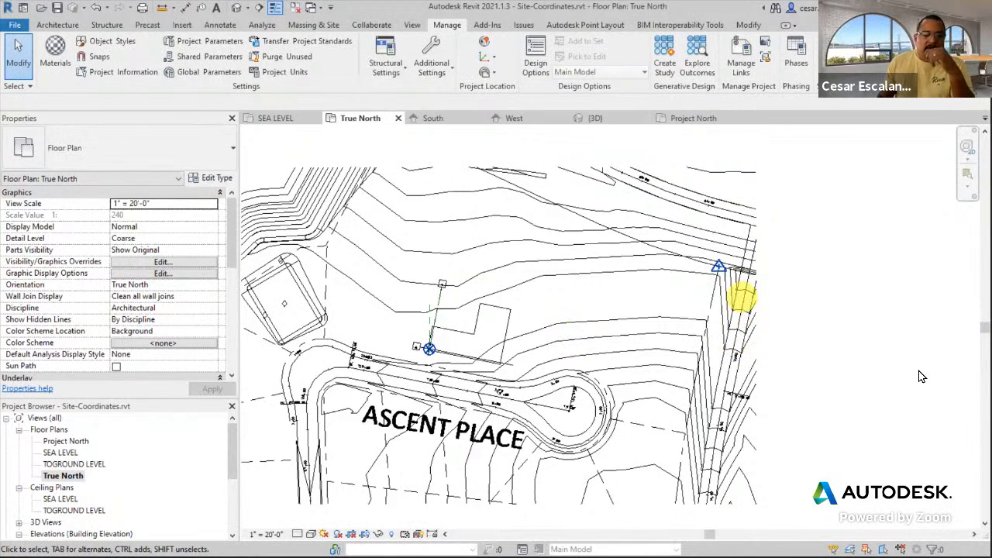
click(237, 10)
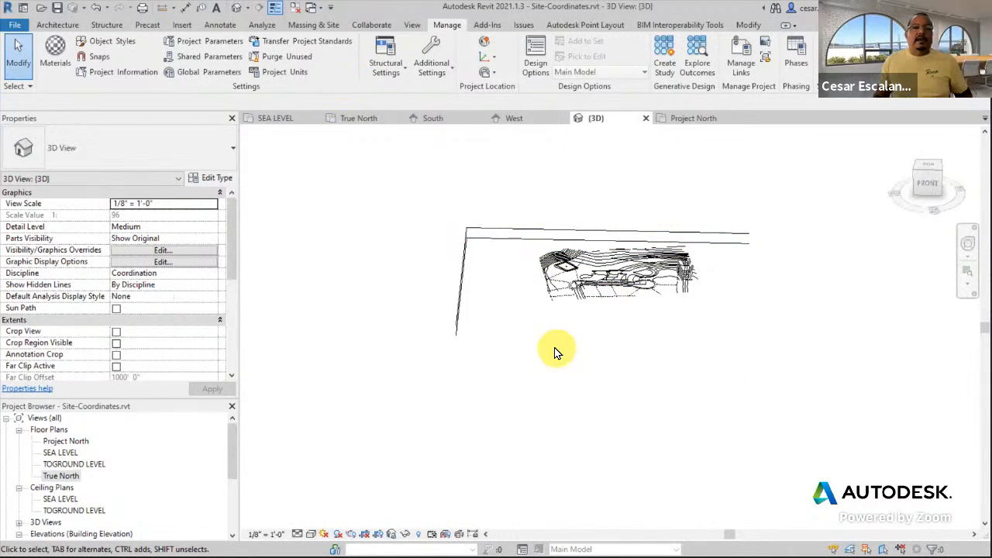
shift+middle_drag(552, 349, 267, 388)
middle_drag(753, 348, 248, 375)
shift+middle_drag(652, 450, 424, 470)
middle_drag(435, 370, 720, 262)
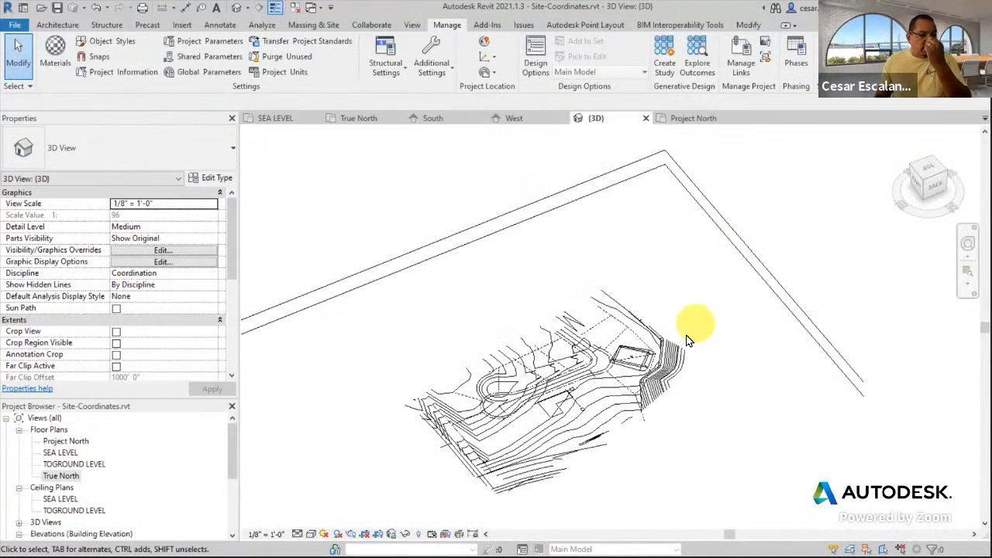
Examine the contours of the Site-Civil.dwg import from the front and back in the 3D view
scroll(620, 427, up, 2)
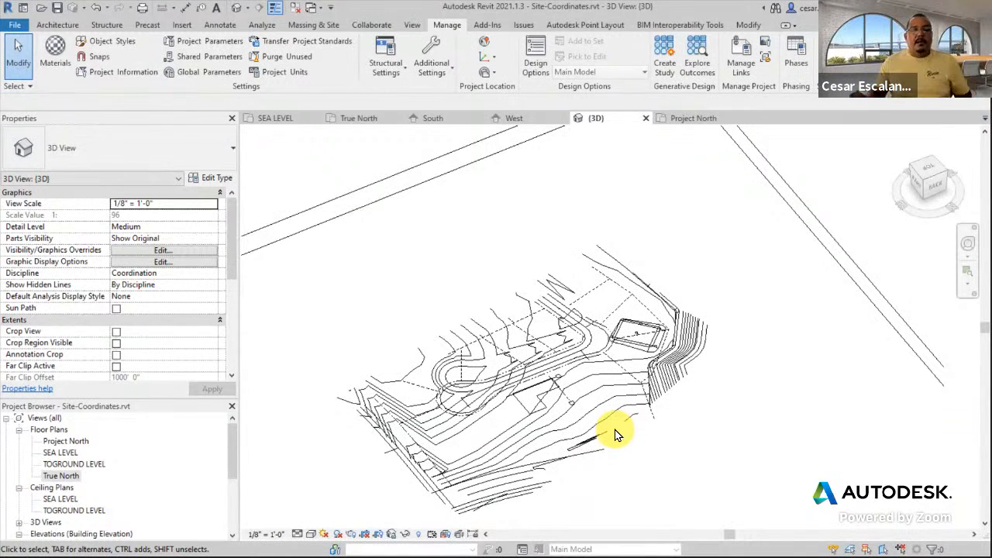
shift+middle_drag(593, 461, 563, 452)
scroll(665, 421, down, 4)
scroll(558, 266, up, 3)
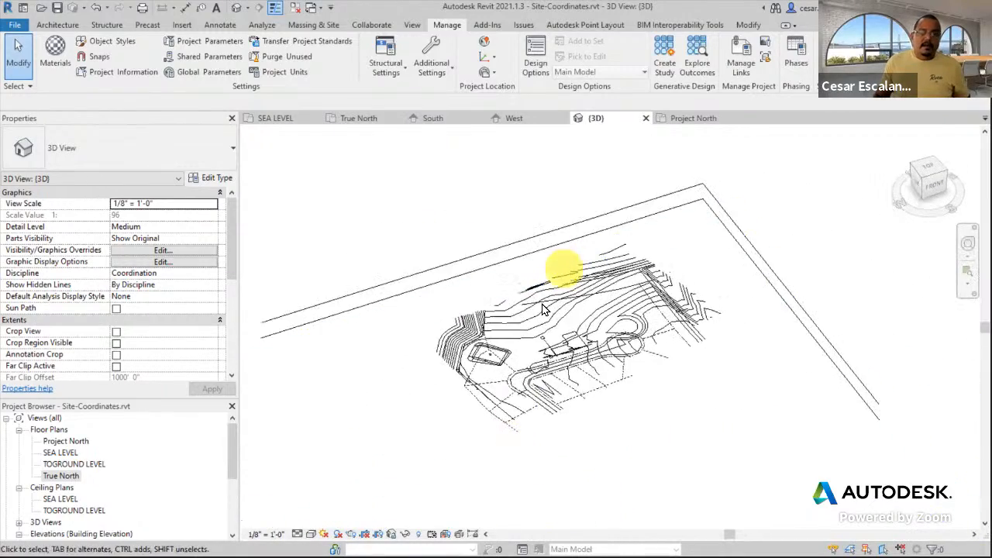
click(543, 371)
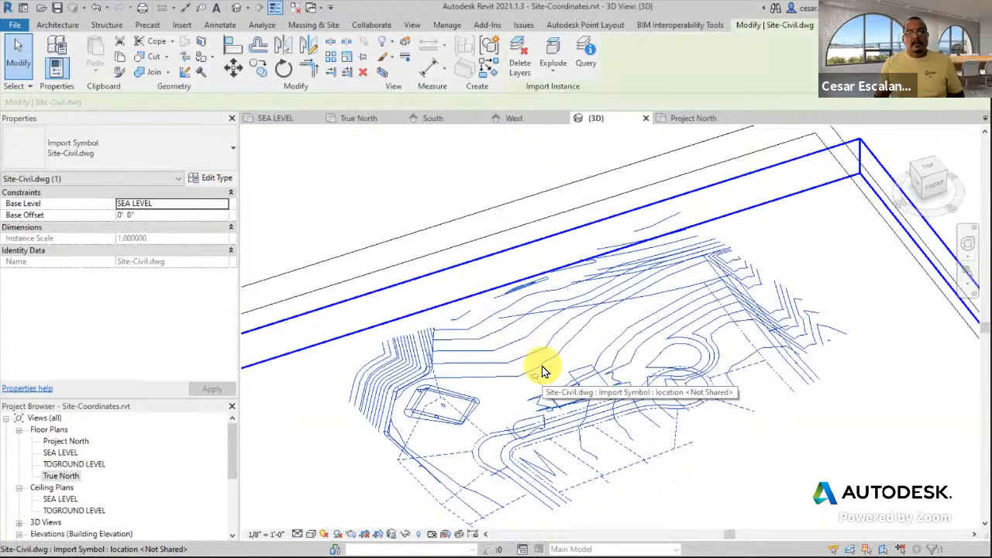
key(Escape)
middle_drag(826, 408, 824, 374)
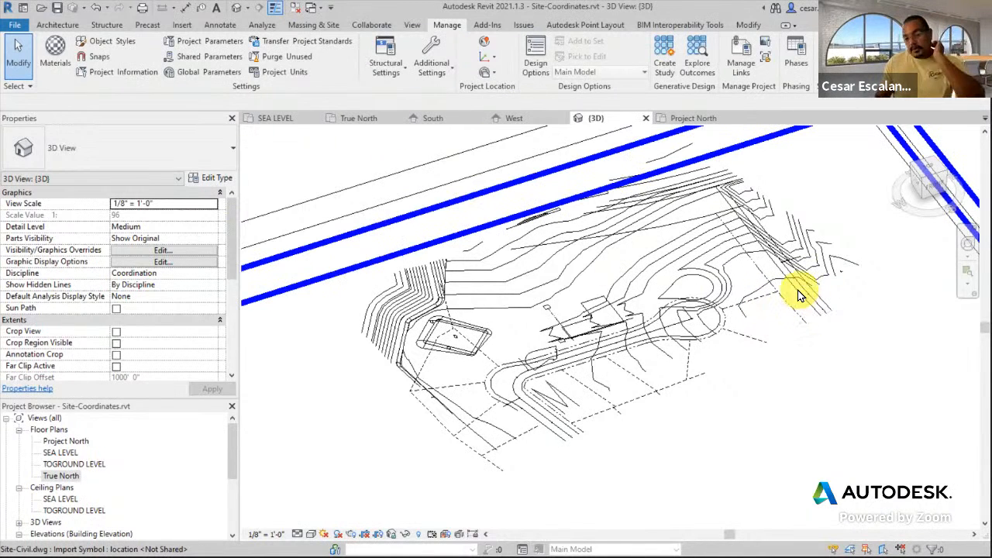
Select the Site-Civil.dwg import and query the layer of a contour line near the middle of the site
click(618, 250)
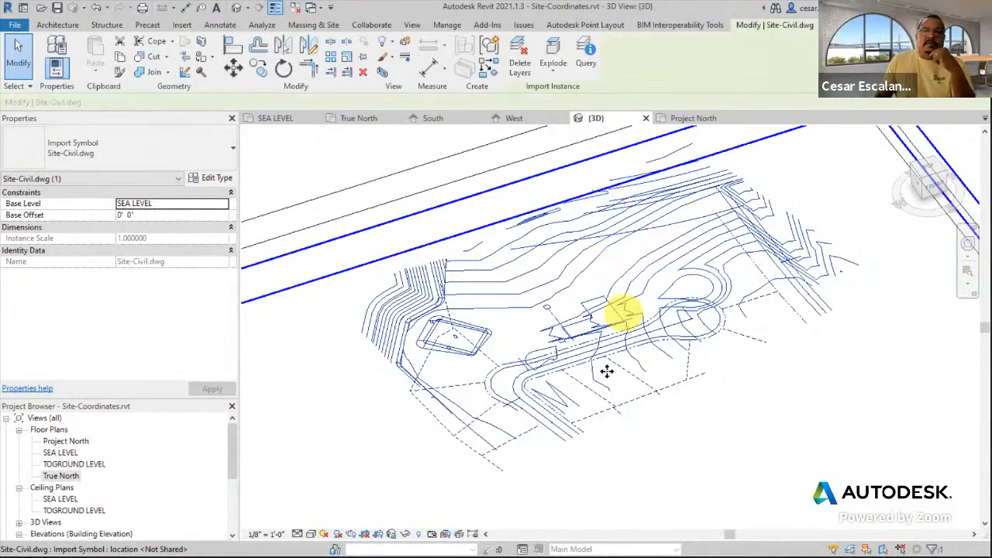
scroll(533, 302, up, 1)
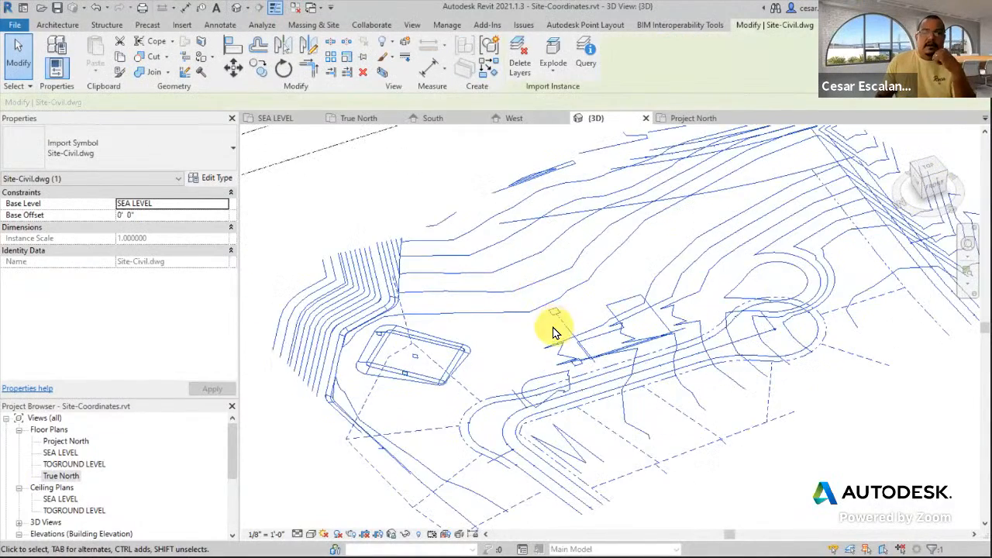
scroll(553, 332, up, 1)
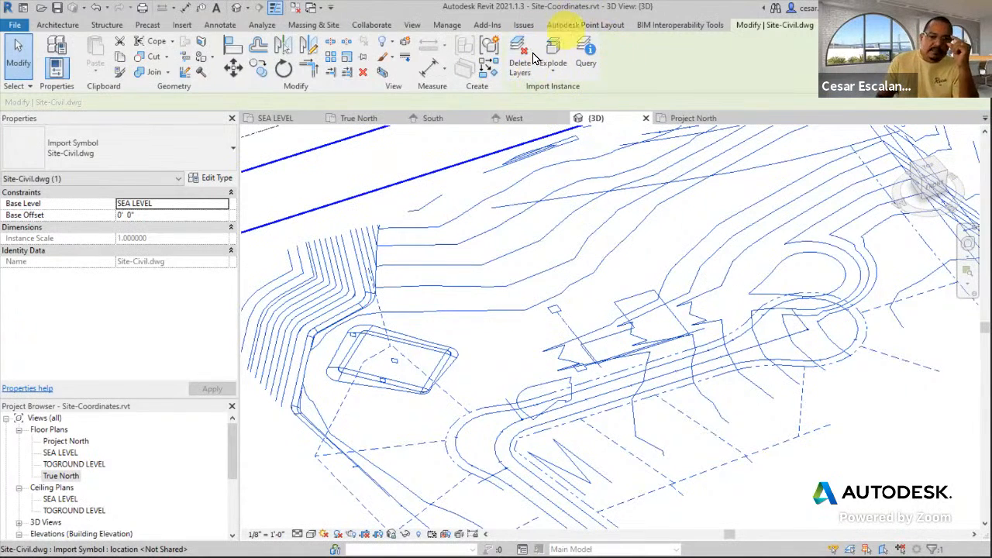
click(587, 62)
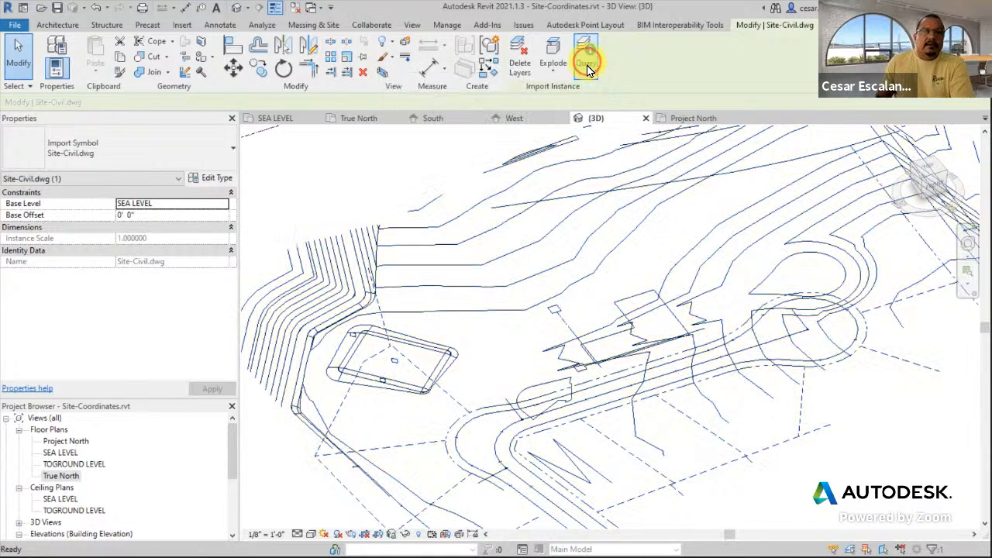
click(621, 294)
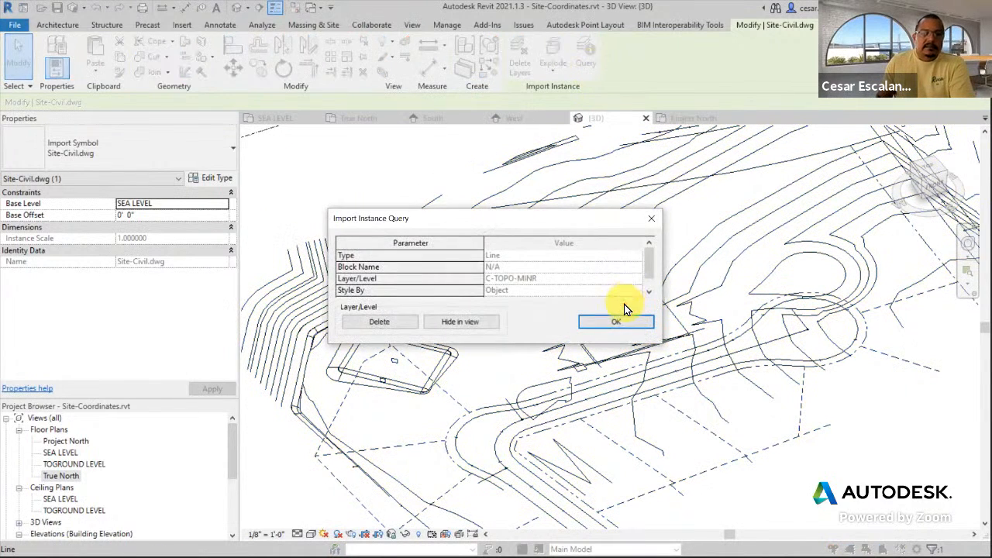
drag(647, 275, 648, 285)
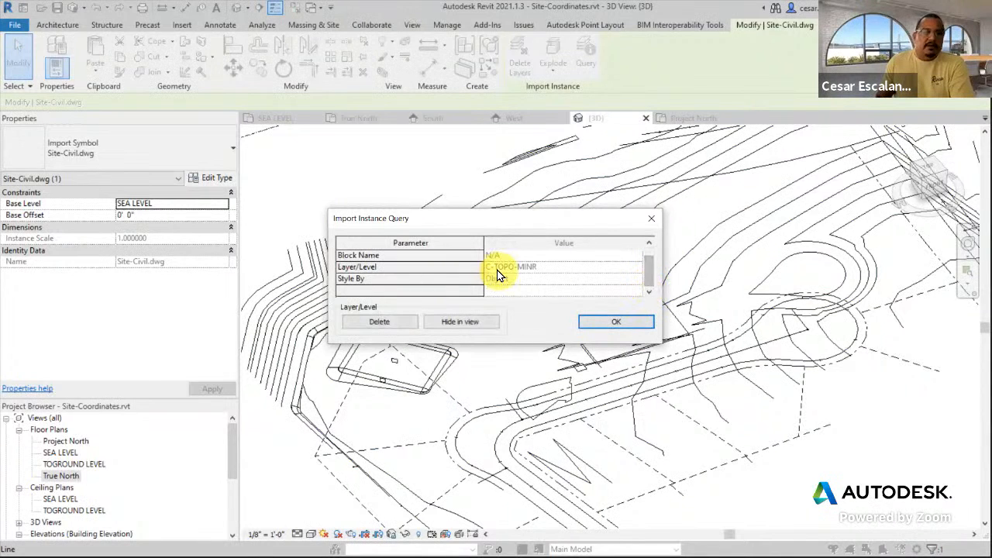
click(614, 321)
Query the layers of two more contour lines in the civil drawing, and end the query with the import deselected
click(554, 235)
click(613, 322)
click(491, 202)
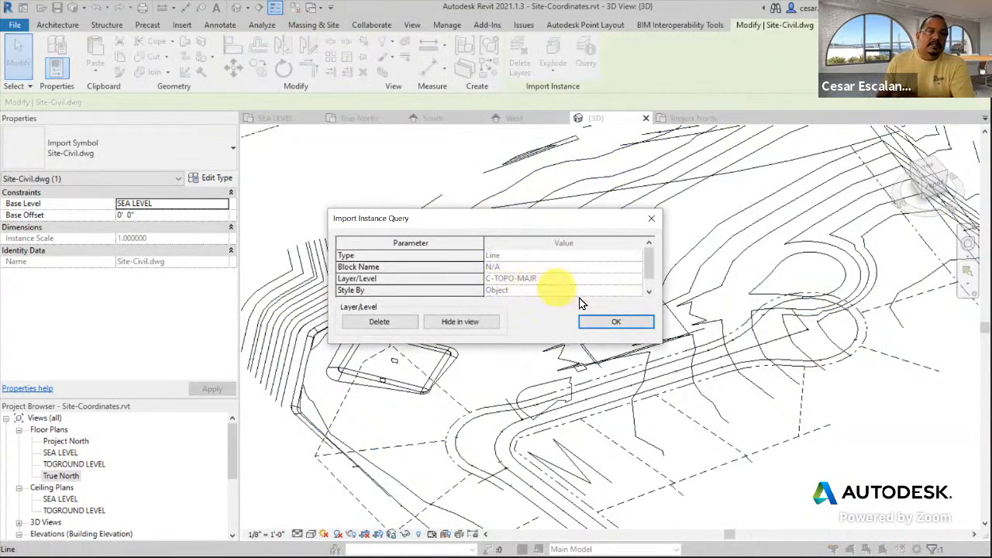
click(610, 322)
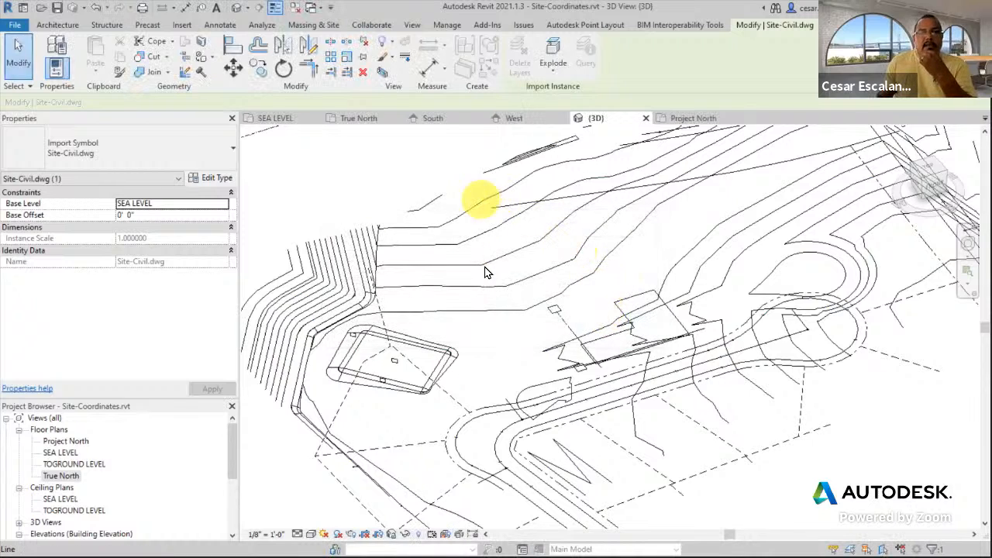
scroll(717, 291, down, 4)
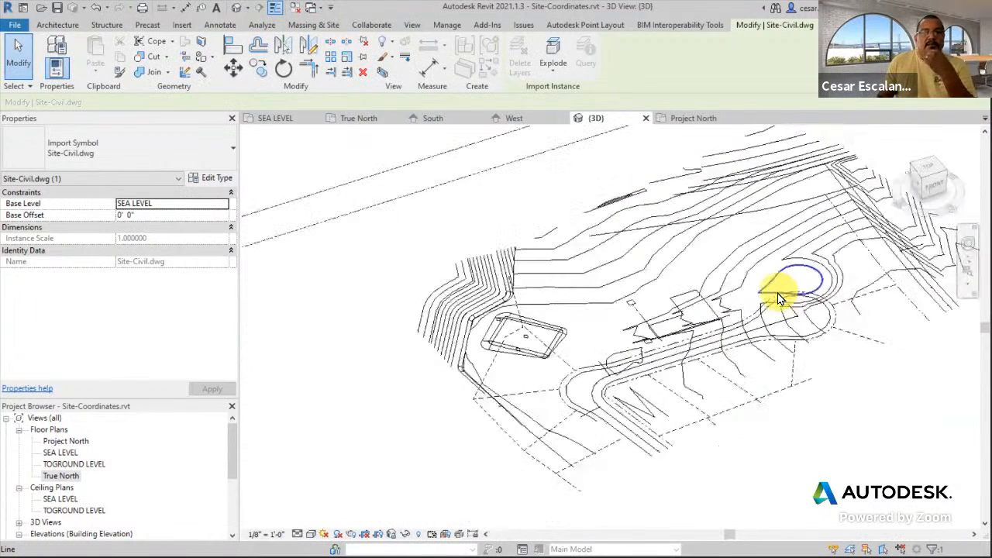
middle_drag(826, 353, 693, 367)
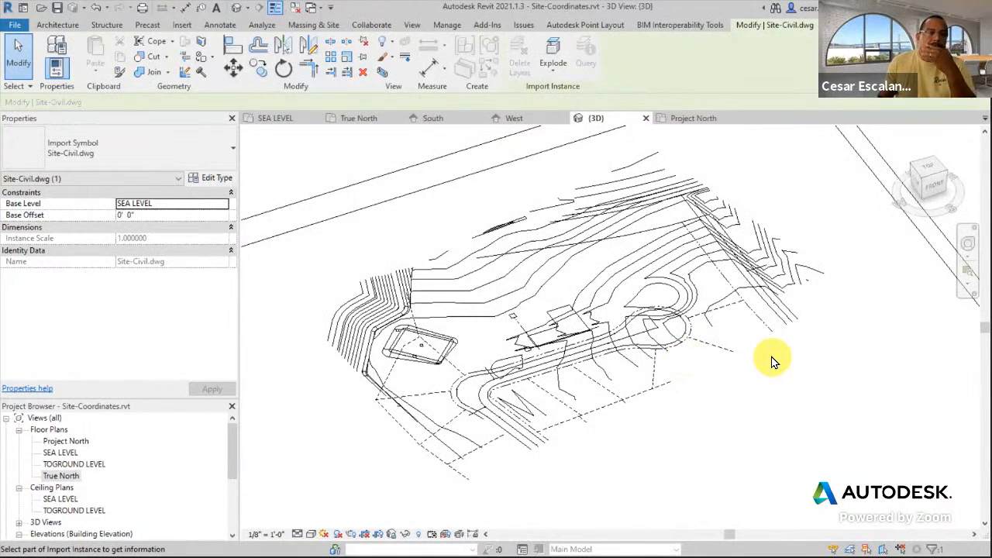
click(762, 468)
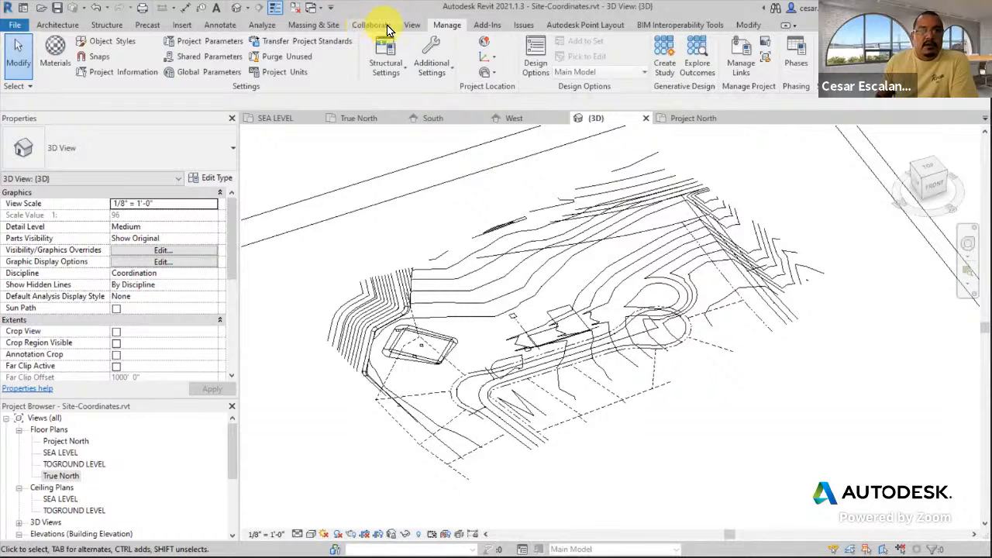
Start a toposurface created from an import instance, using the Site-Civil.dwg drawing as the source
click(320, 25)
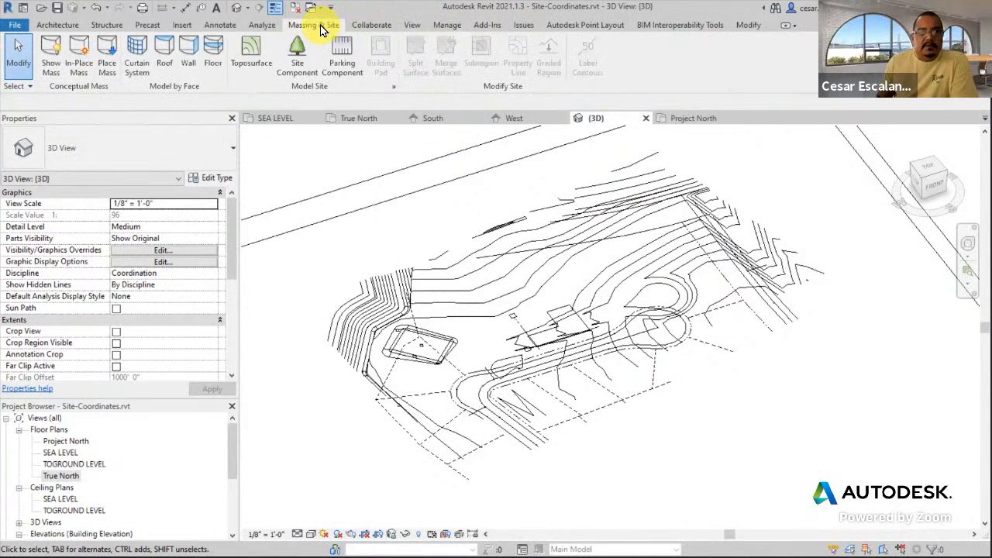
click(251, 56)
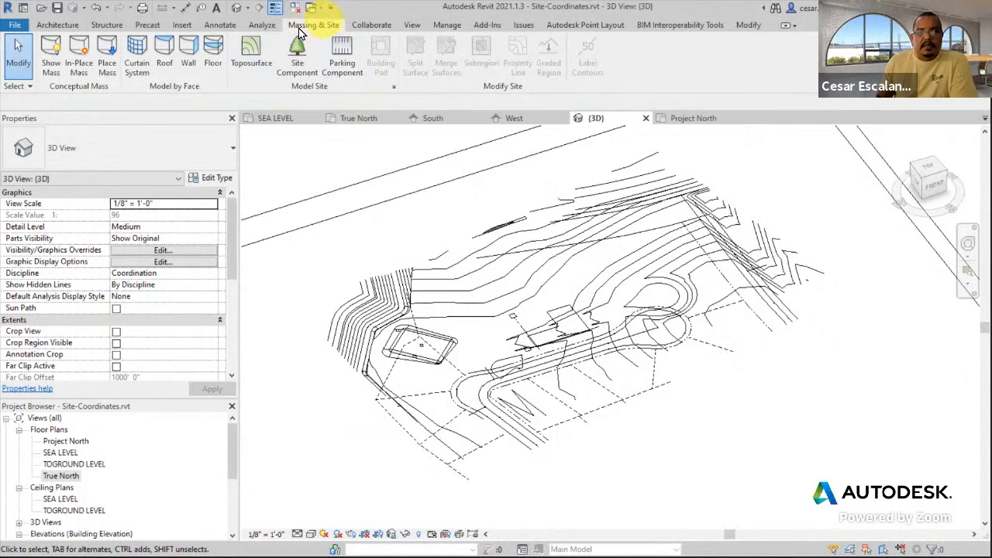
click(258, 59)
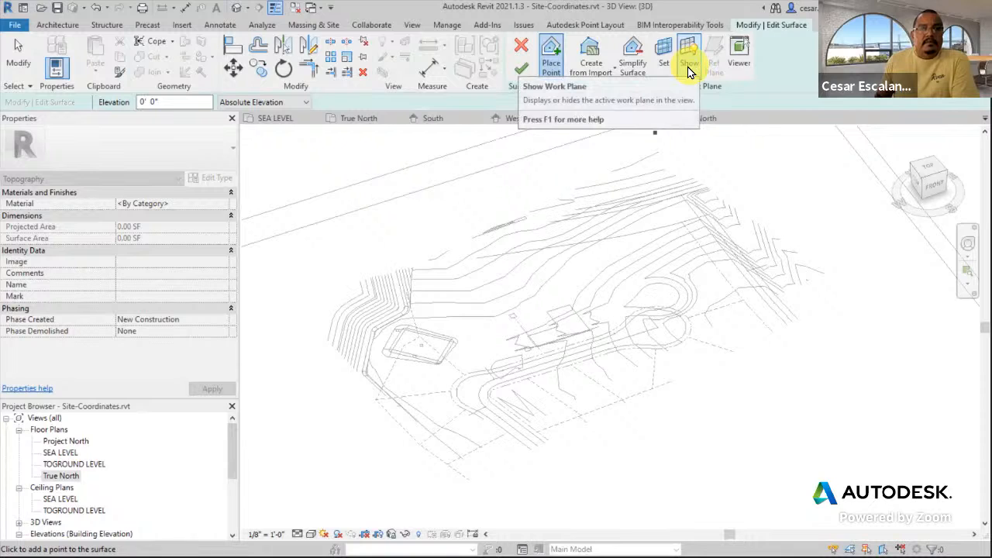
click(601, 70)
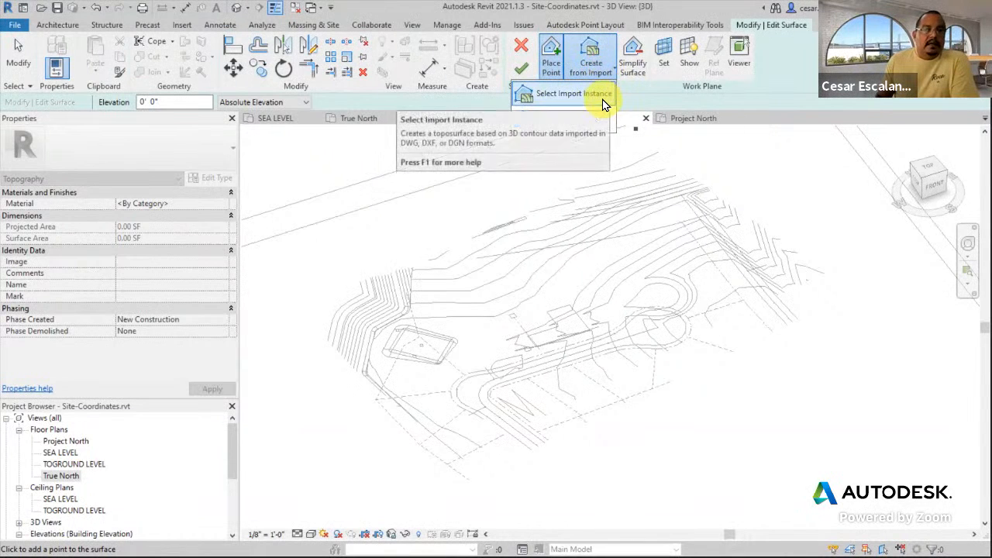
click(593, 94)
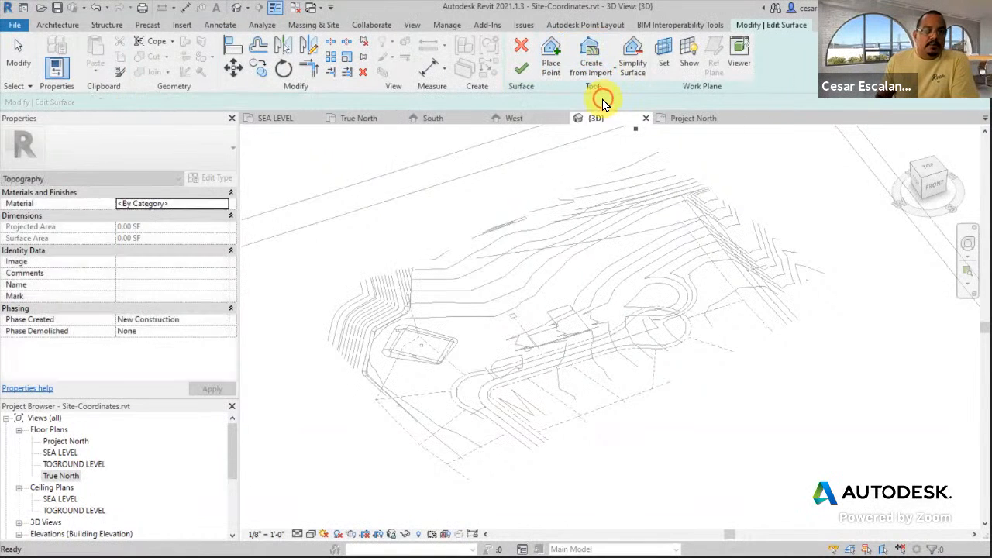
click(605, 210)
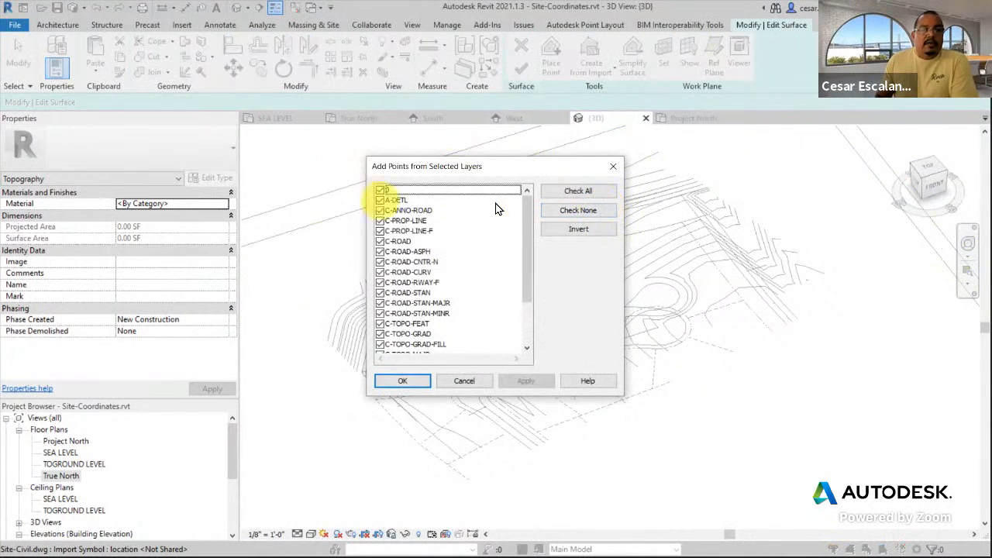
Add surface points from only the C-TOPO-MAJR and C-TOPO-MINR layers of the civil drawing
click(593, 209)
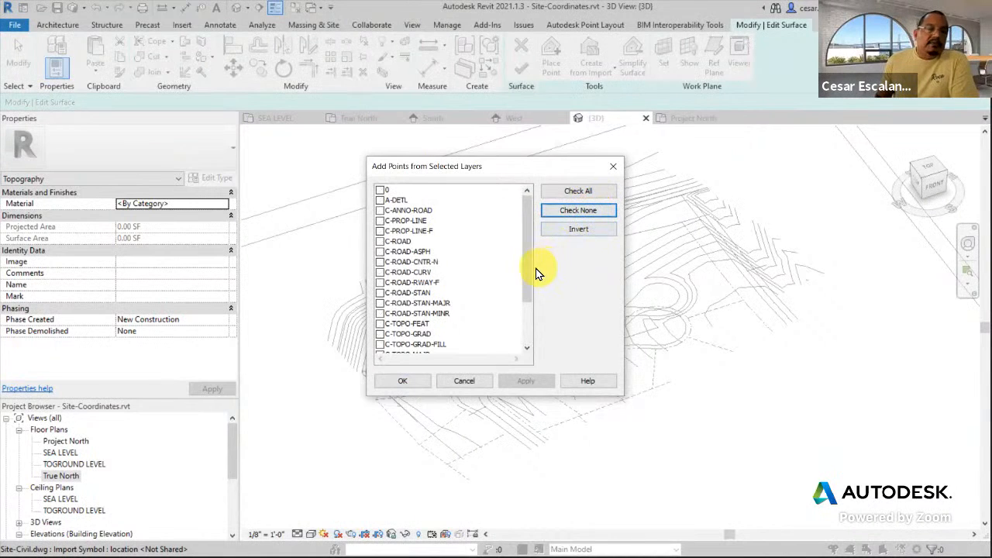
drag(526, 279, 528, 334)
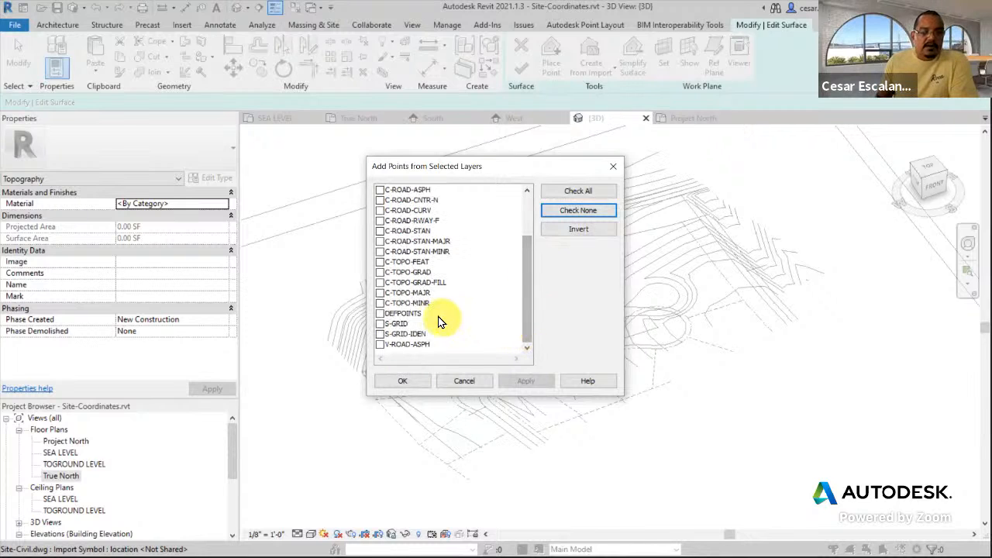
click(381, 293)
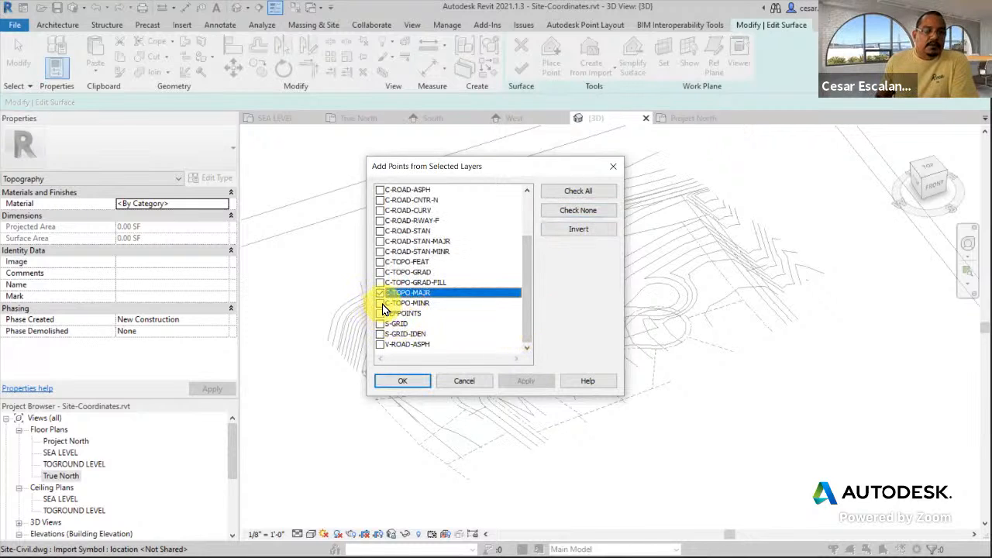
click(381, 303)
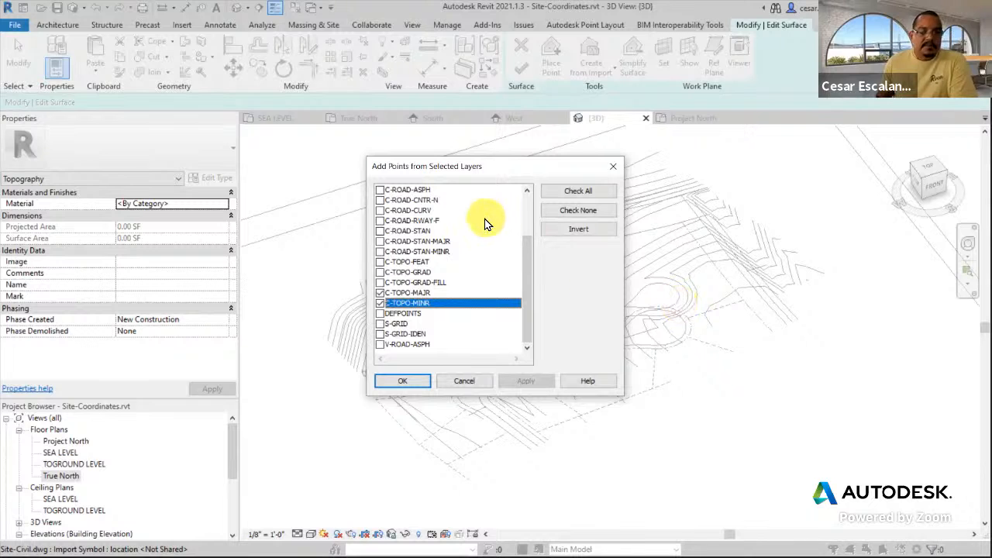
click(405, 381)
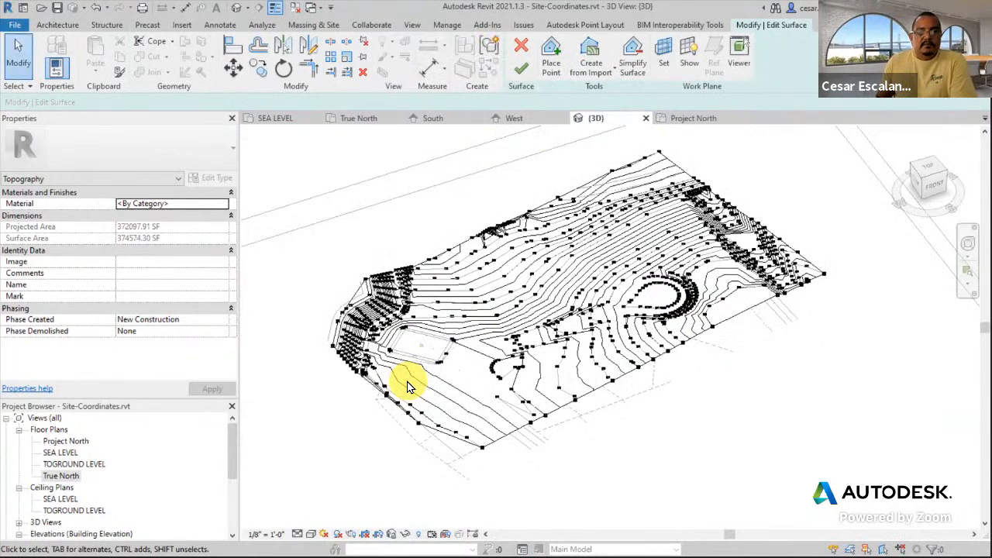
Finish the toposurface and display the 3D view in the Shaded visual style, seen from a lower front angle
click(521, 68)
click(311, 535)
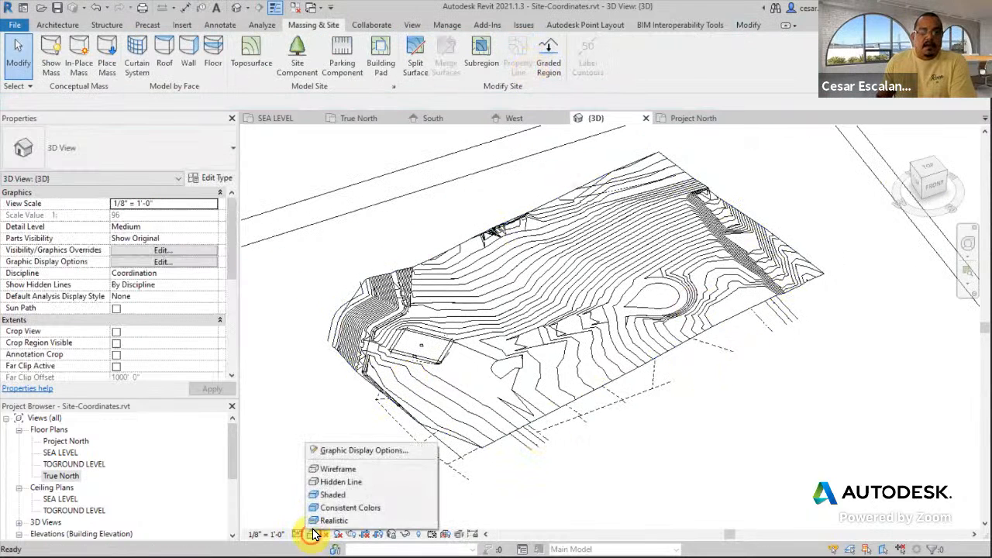
click(337, 498)
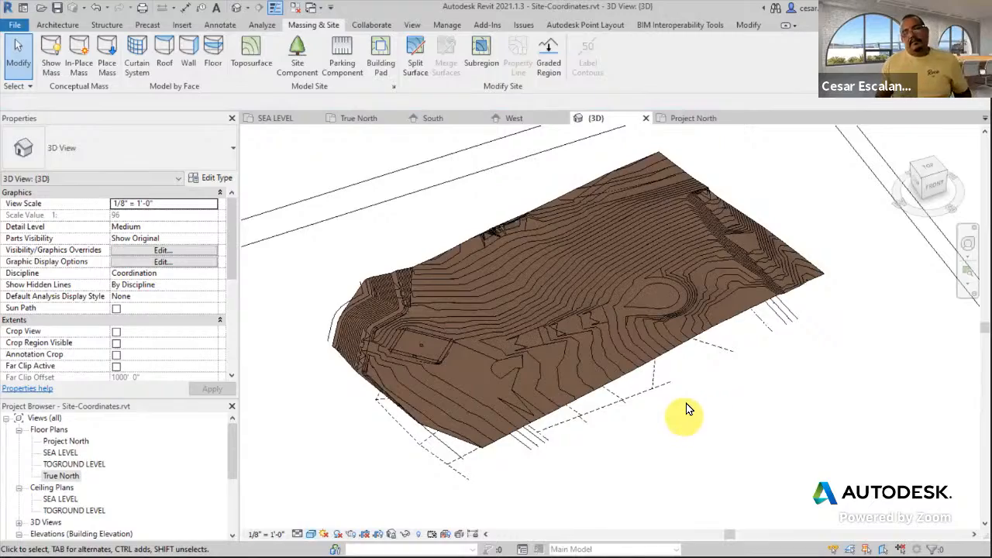
shift+middle_drag(694, 409, 735, 427)
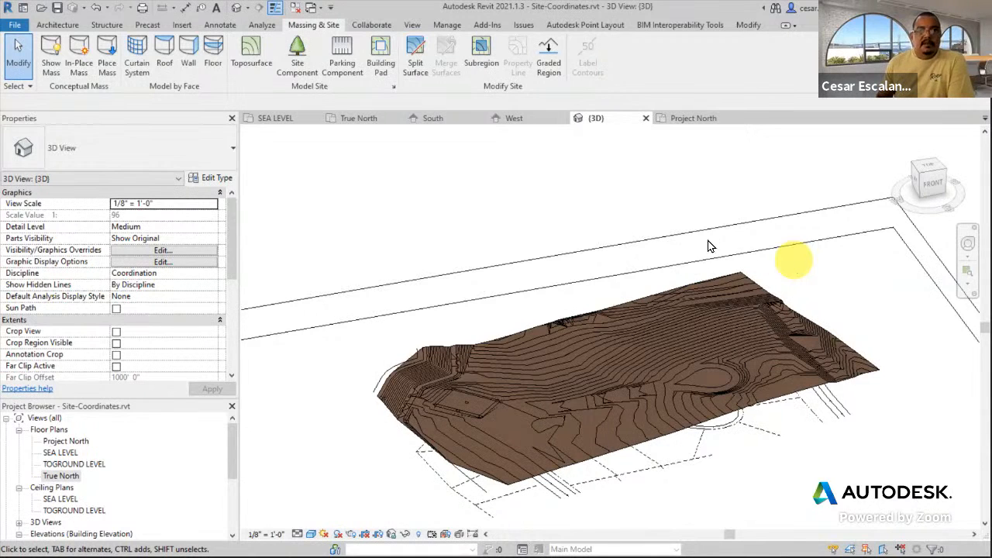
Undo the Shaded visual style and the creation of the toposurface
click(96, 9)
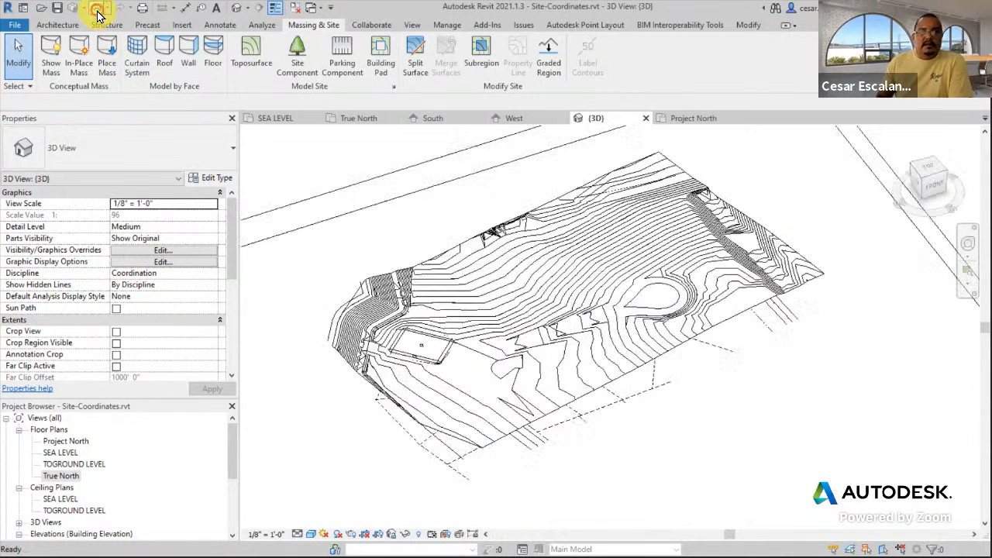
click(96, 9)
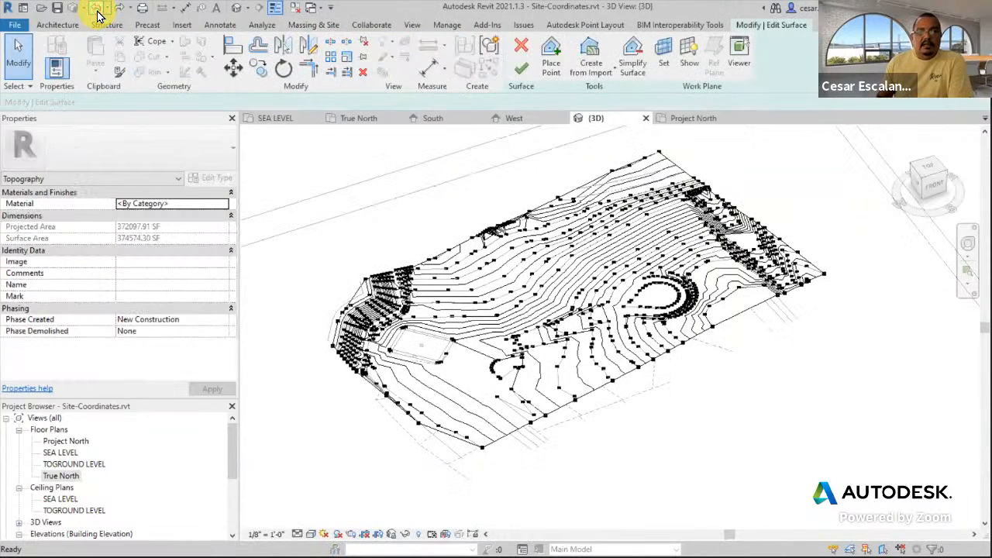
click(96, 10)
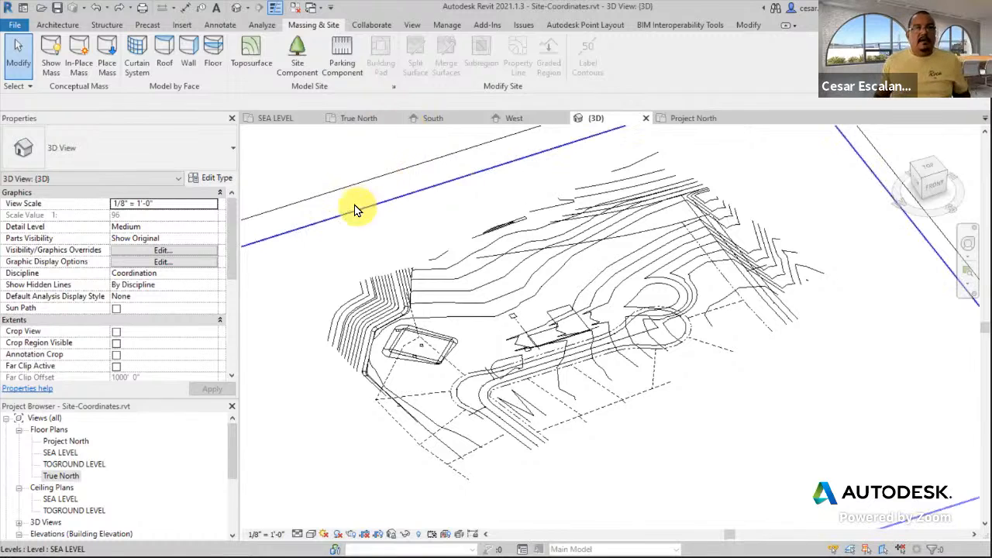
Start a new toposurface from an import instance and pick the Site-Civil.dwg drawing as its source
click(262, 54)
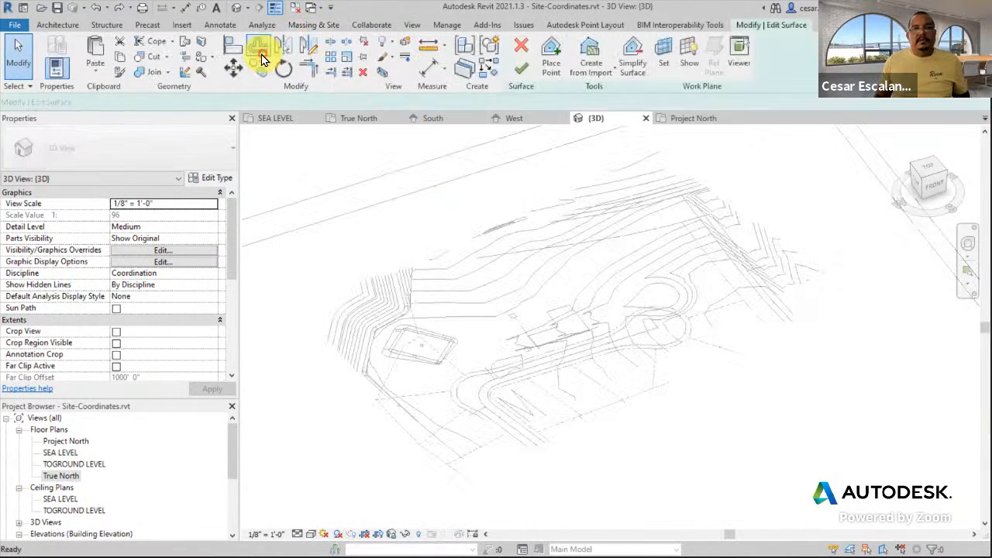
click(600, 51)
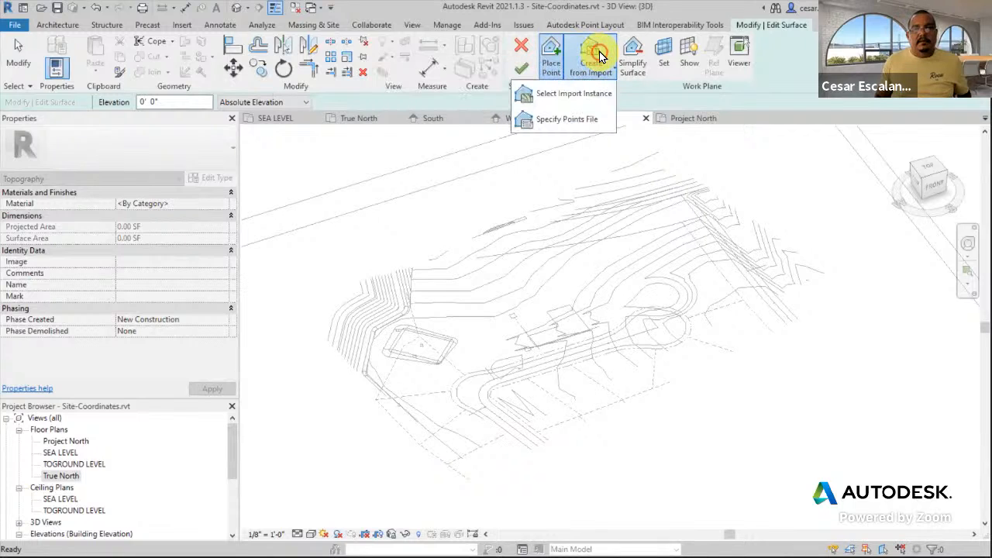
click(590, 93)
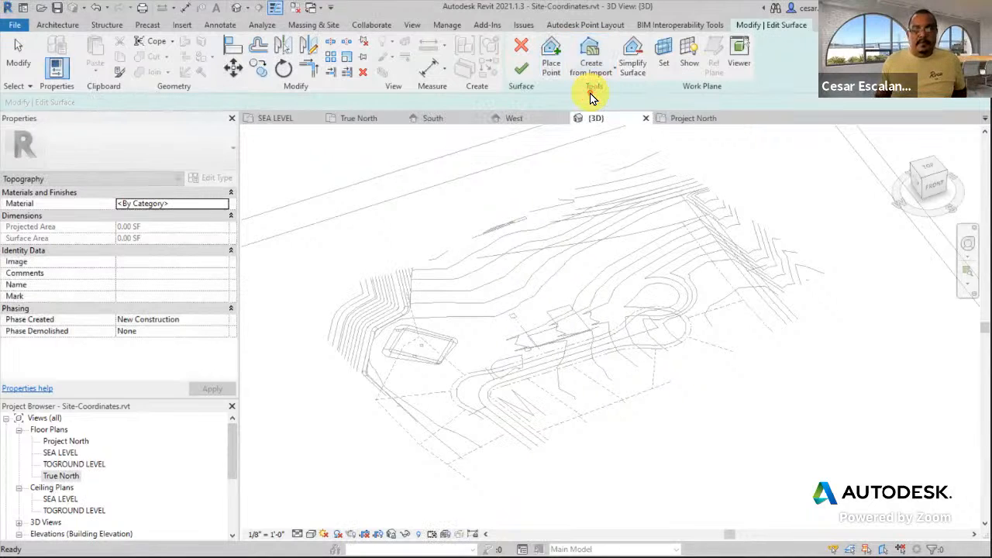
click(601, 213)
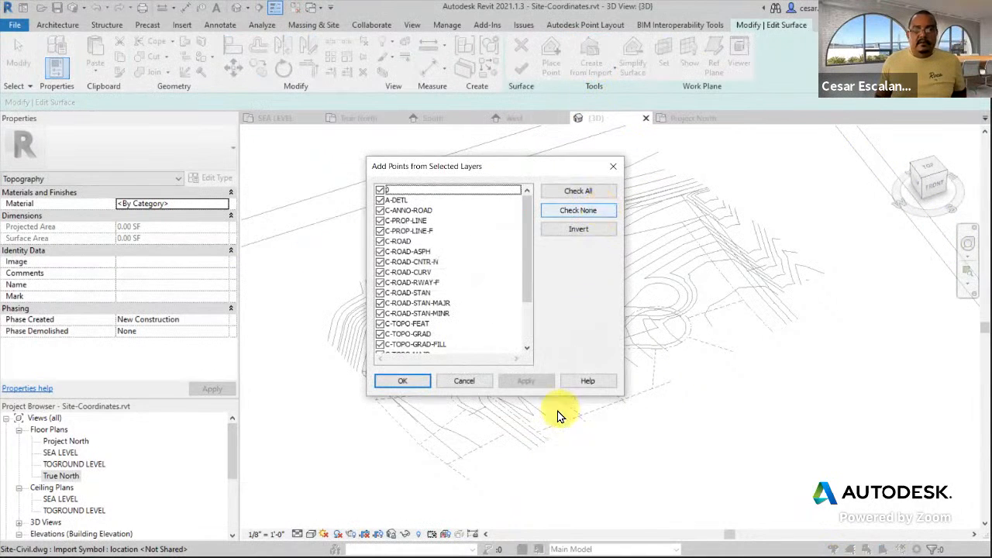
Add surface points from only the C-TOPO-MAJR and C-TOPO-MINR layers and finish the toposurface
click(575, 213)
click(574, 214)
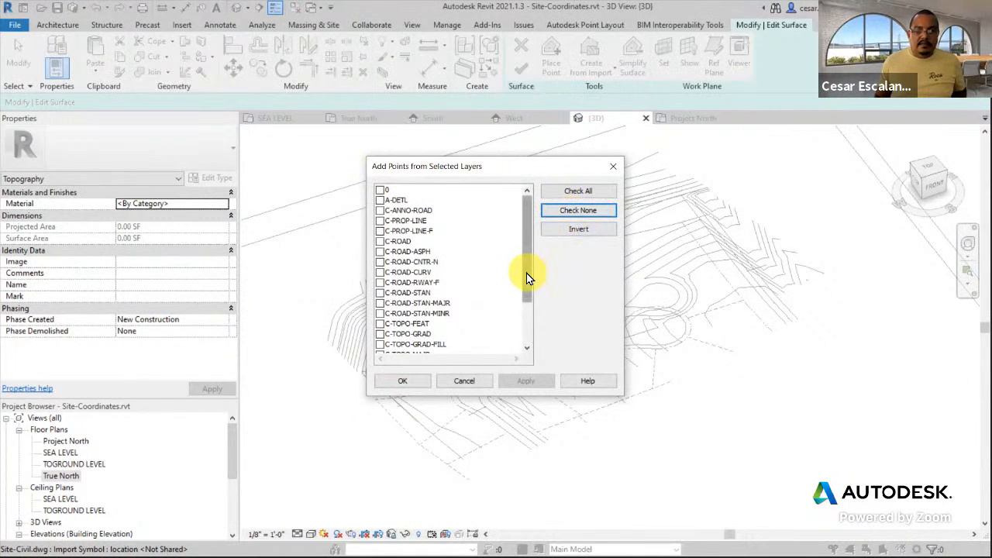
drag(528, 277, 523, 315)
click(377, 293)
click(379, 303)
click(402, 381)
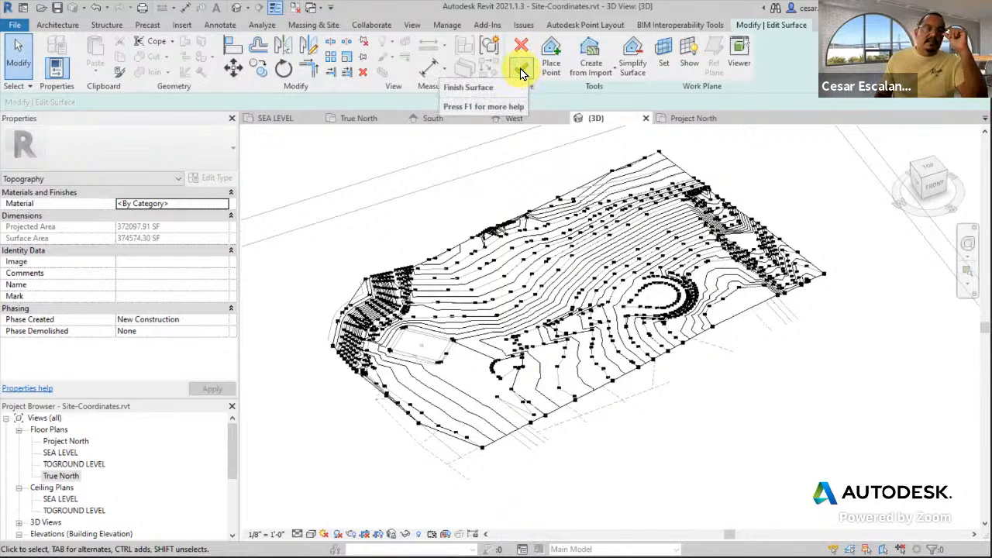
click(521, 68)
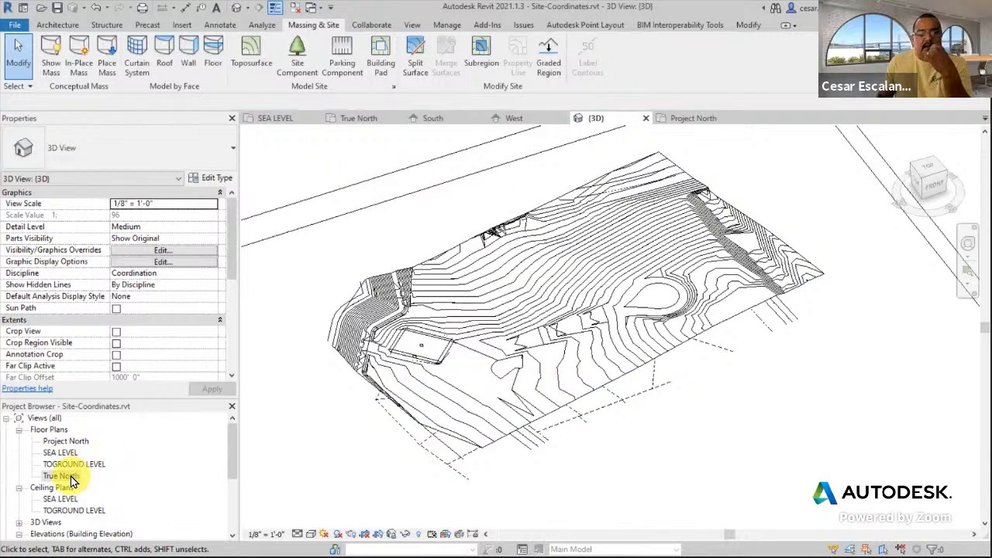
Set the 3D view's visual style to Shaded and select the toposurface to check it
click(311, 534)
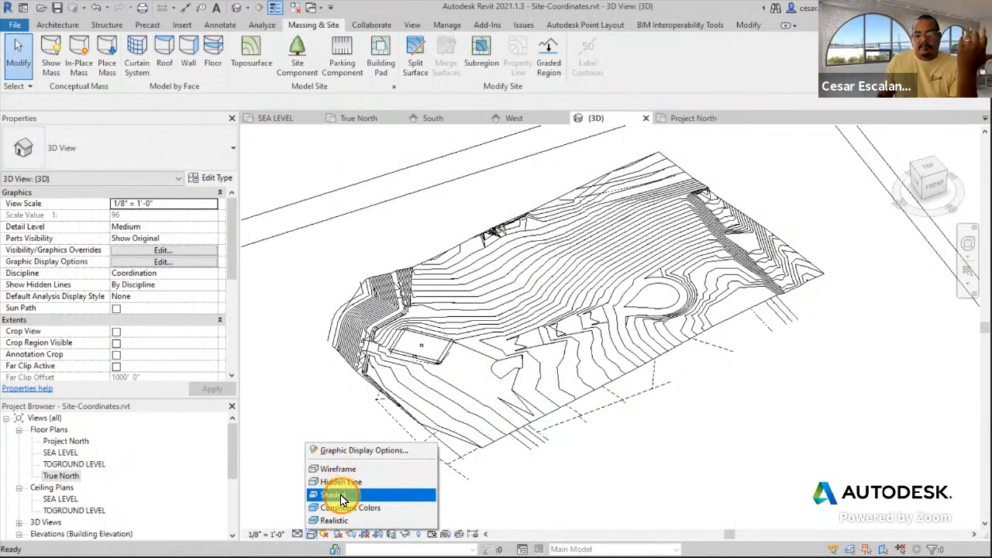
click(341, 494)
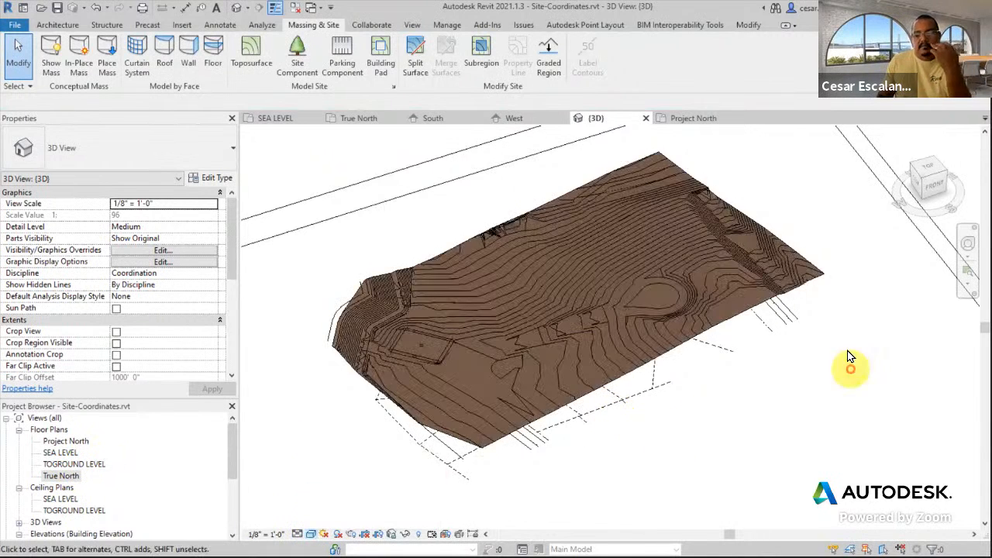
click(676, 229)
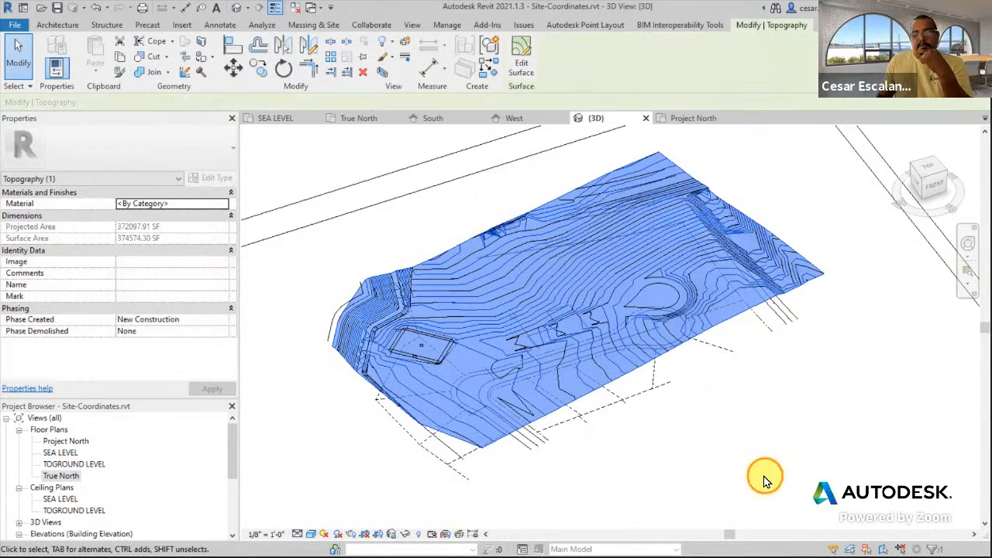
click(766, 482)
Open the True North floor plan and set its visual style to Wireframe, showing the building footprint area
click(75, 476)
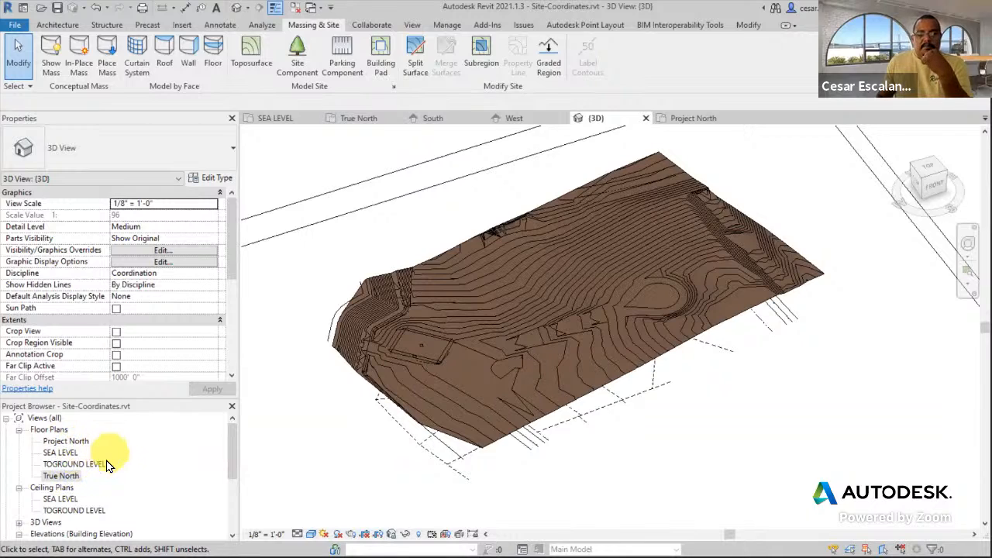
double_click(70, 480)
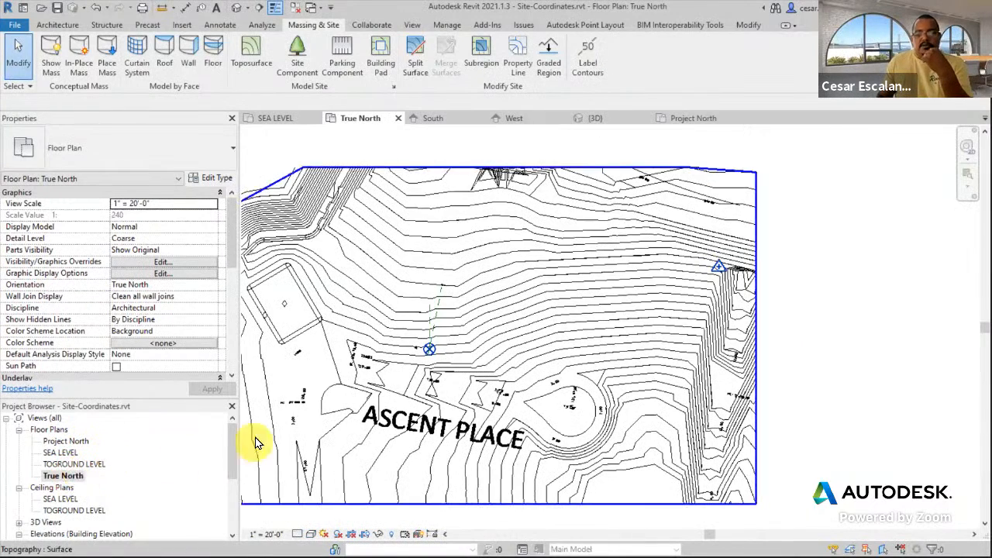
middle_drag(354, 398, 630, 376)
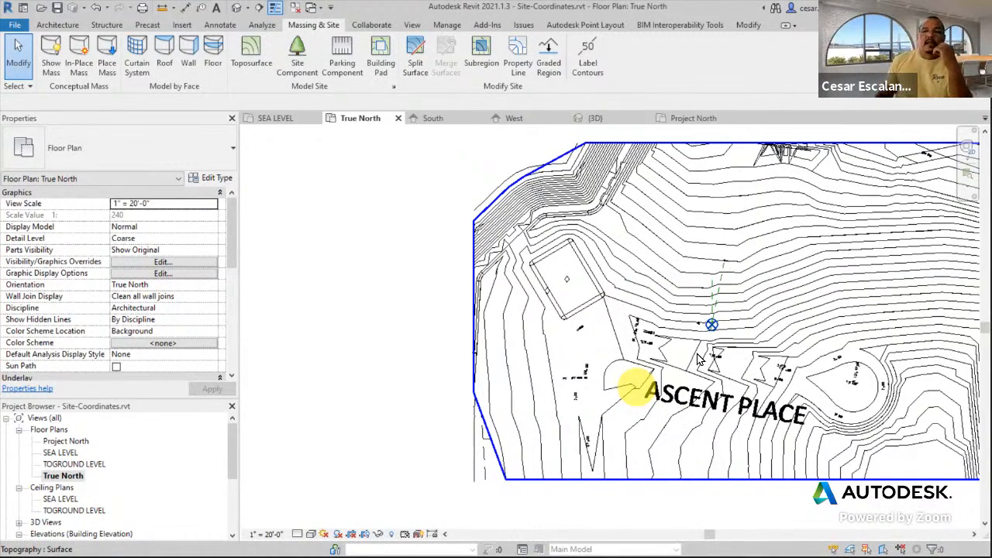
middle_drag(764, 384, 683, 361)
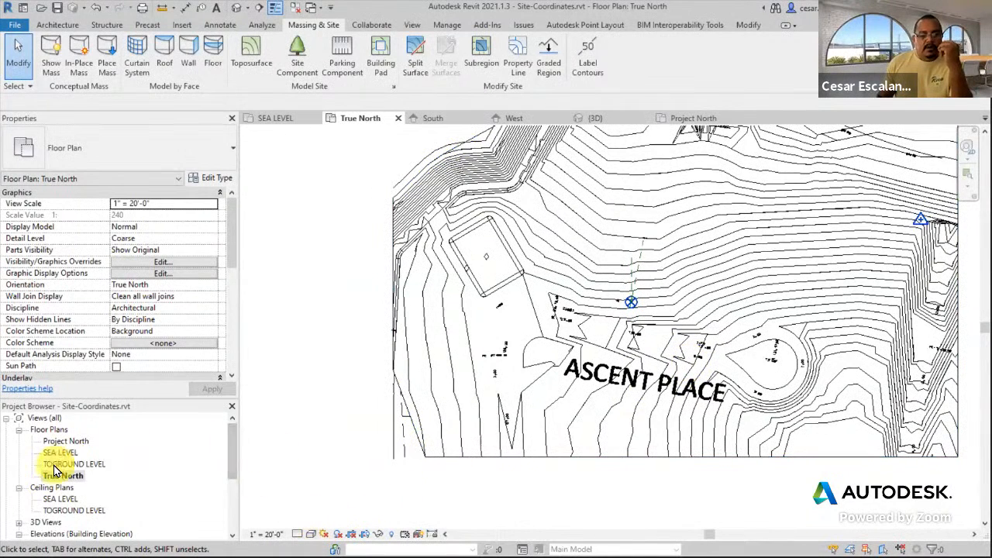
click(312, 534)
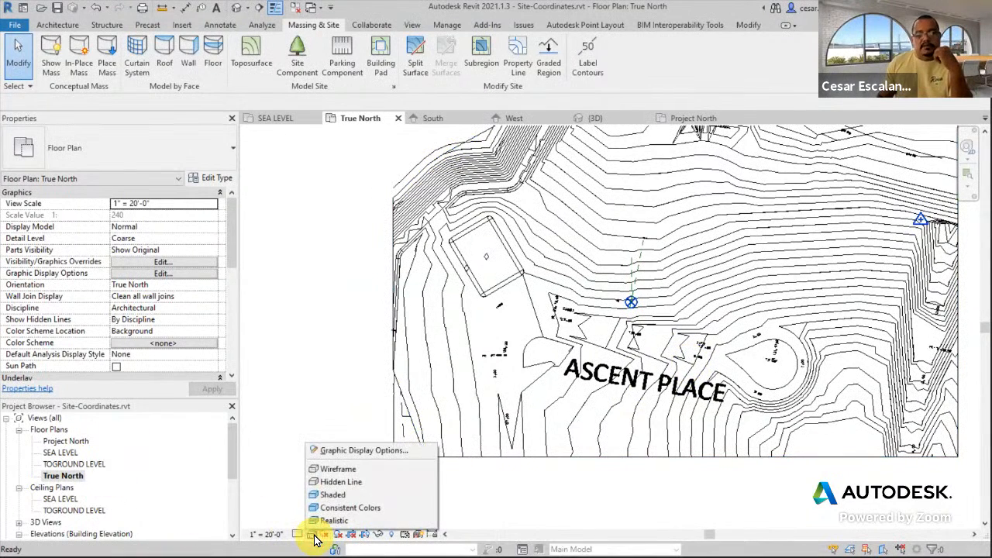
click(333, 469)
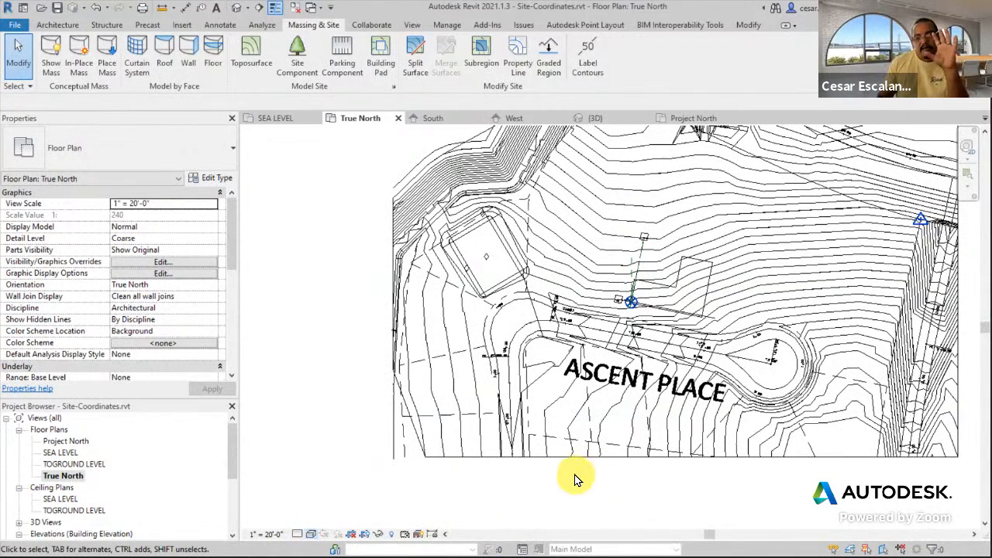
scroll(574, 473, up, 3)
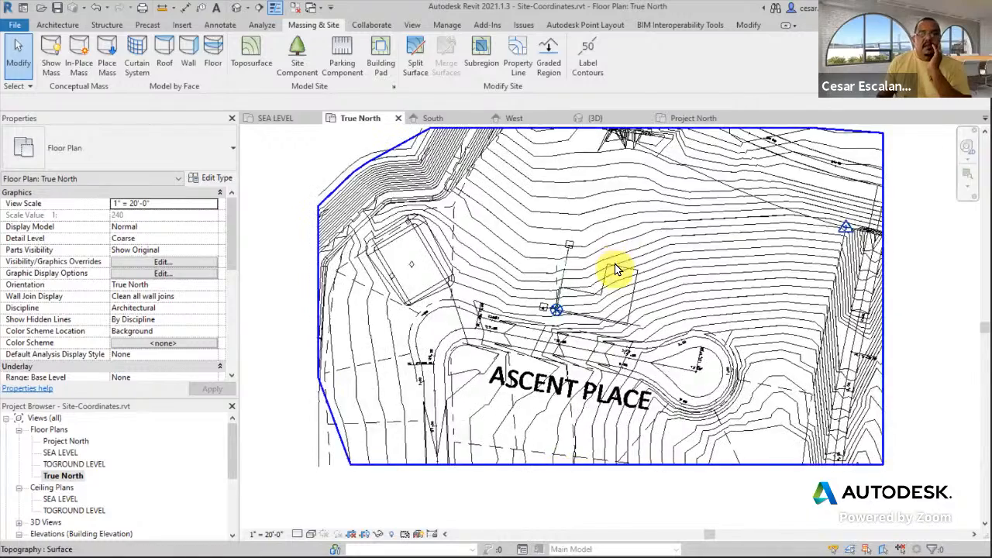
scroll(553, 313, up, 2)
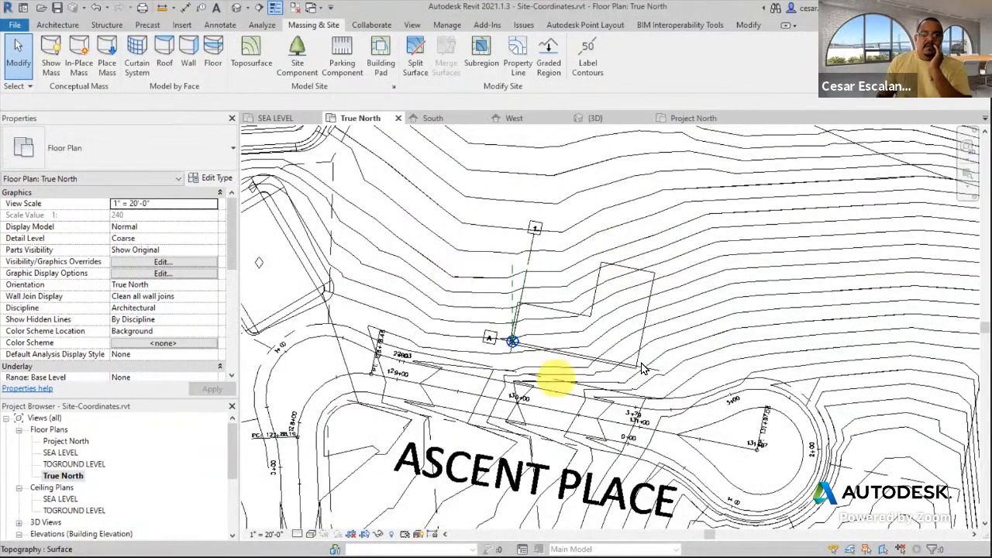
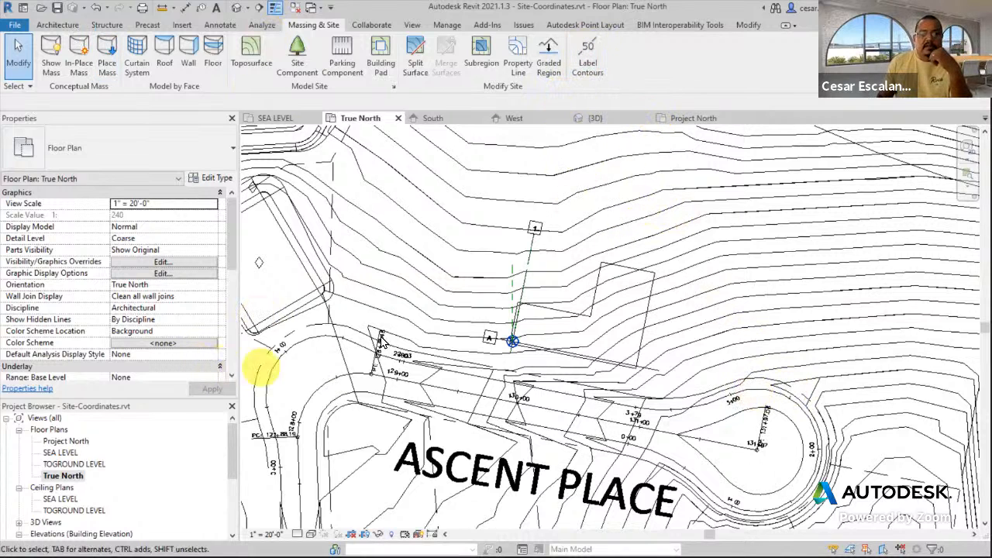
Label the contours along a line crossing the slope from just above the cul-de-sac, east of the building footprint
click(594, 69)
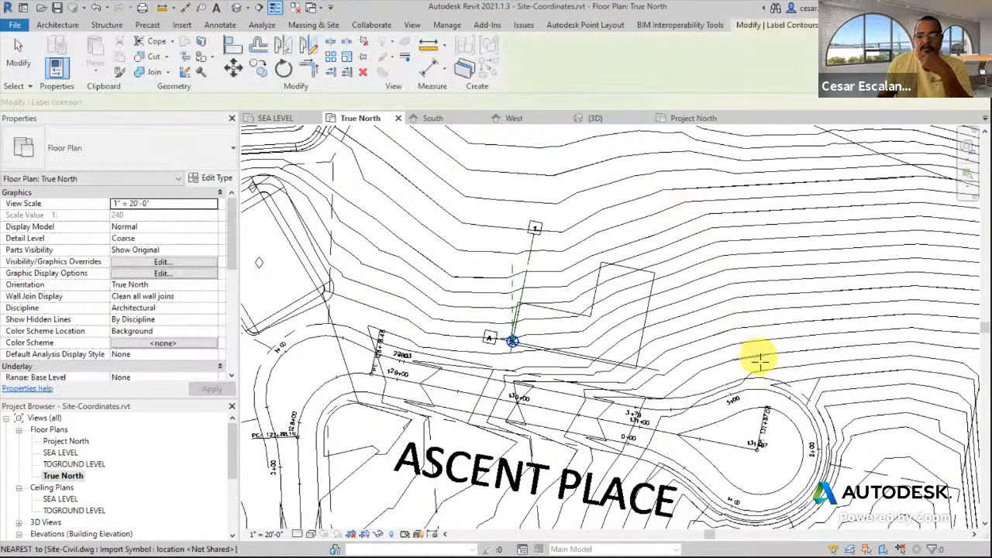
click(812, 361)
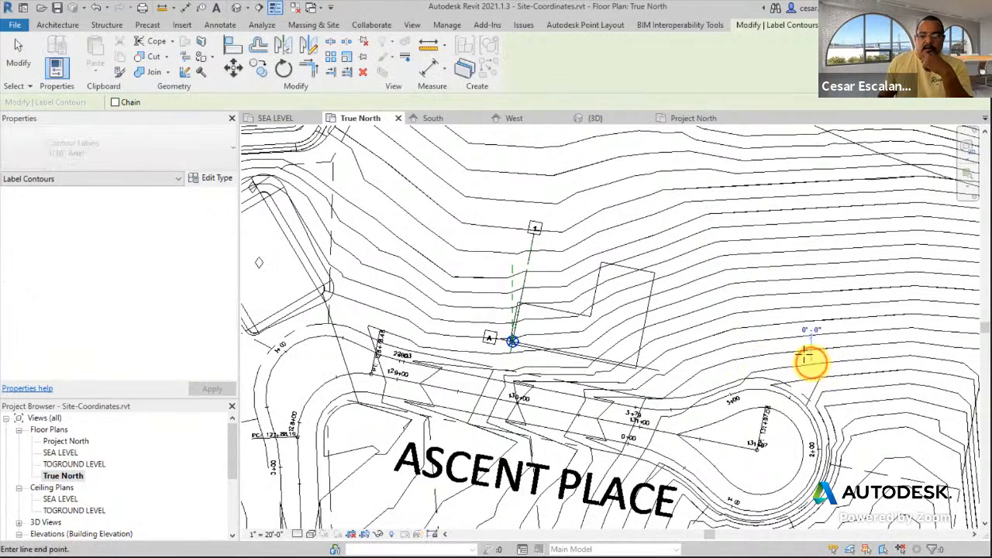
click(752, 165)
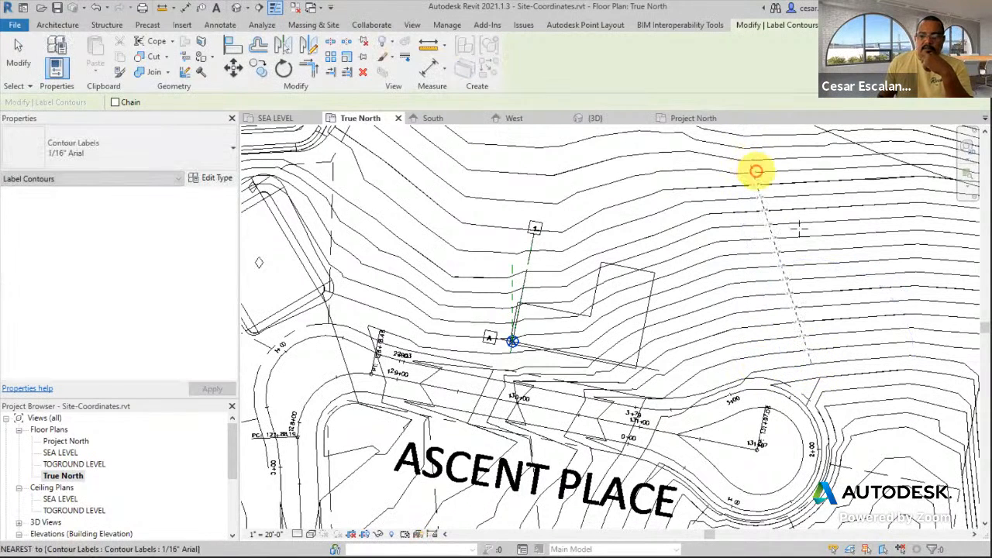
scroll(798, 265, up, 5)
middle_drag(823, 294, 814, 273)
middle_drag(826, 350, 910, 334)
scroll(853, 294, down, 2)
scroll(852, 322, up, 1)
scroll(901, 324, down, 1)
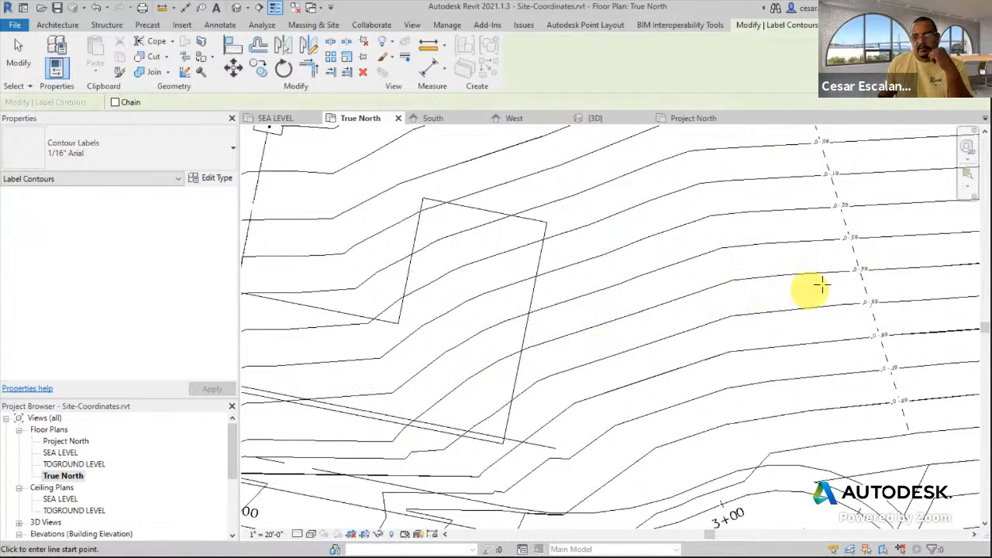
scroll(654, 335, down, 2)
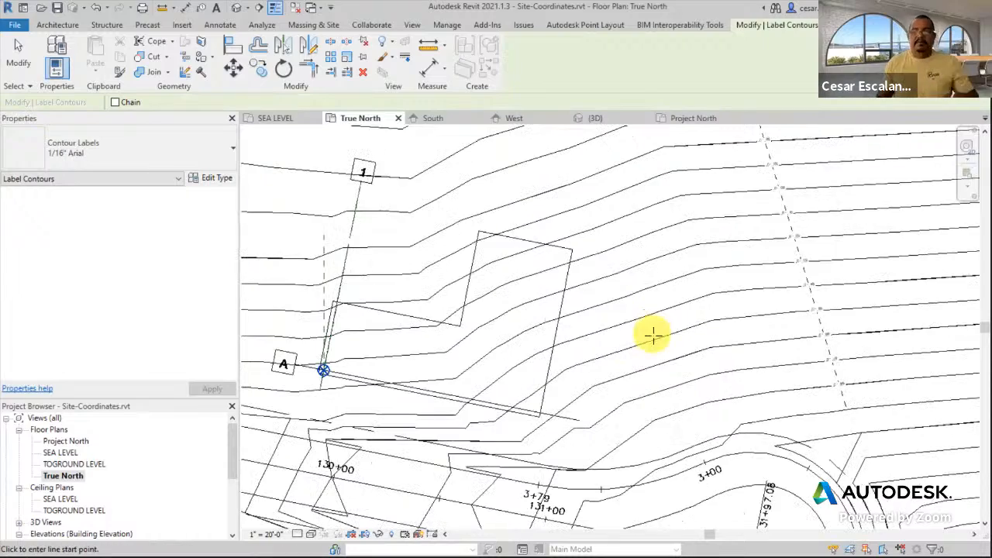
key(Escape)
scroll(765, 329, down, 3)
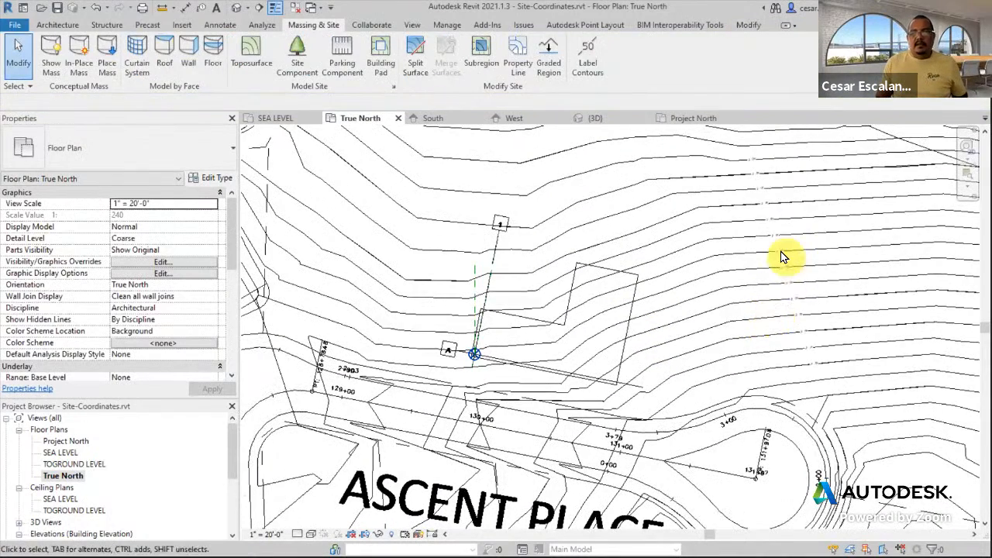
click(780, 256)
key(Escape)
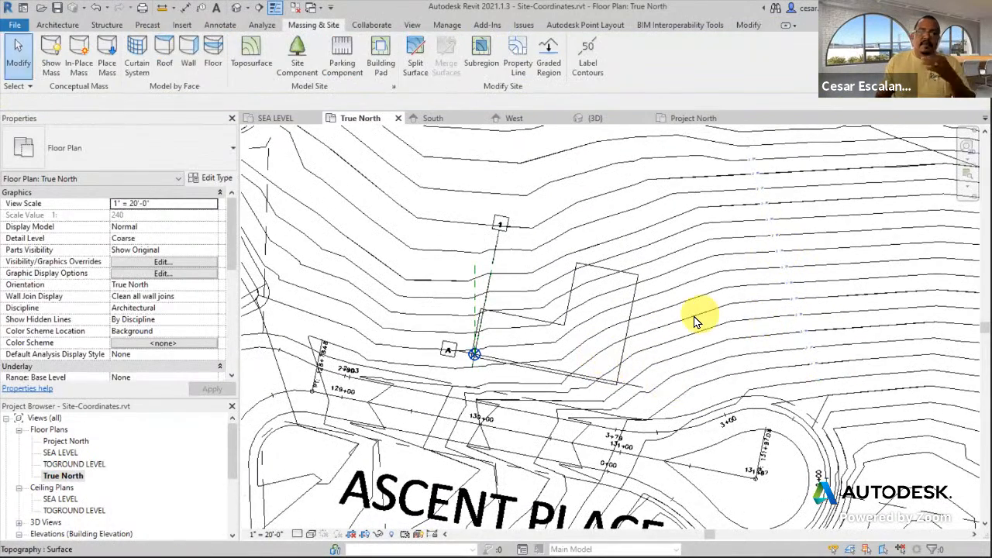
Start a building pad and create its boundary by picking the whole chain of L-shaped footprint lines in the civil drawing
scroll(477, 379, up, 3)
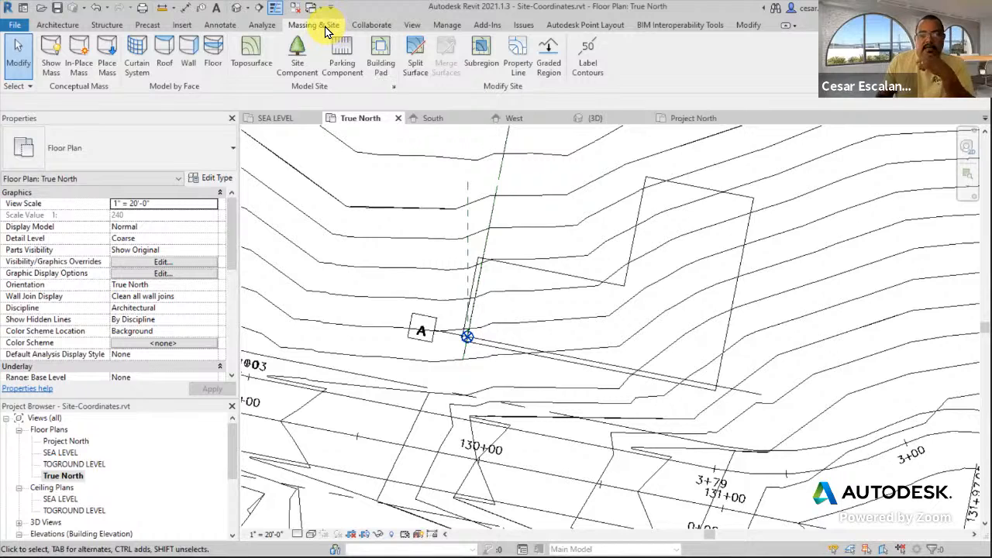
click(390, 55)
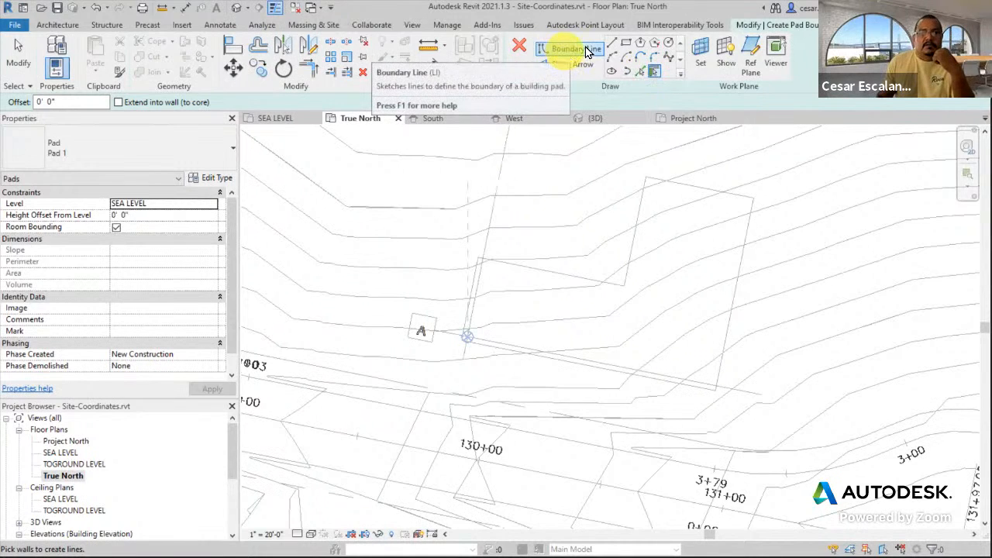
click(642, 72)
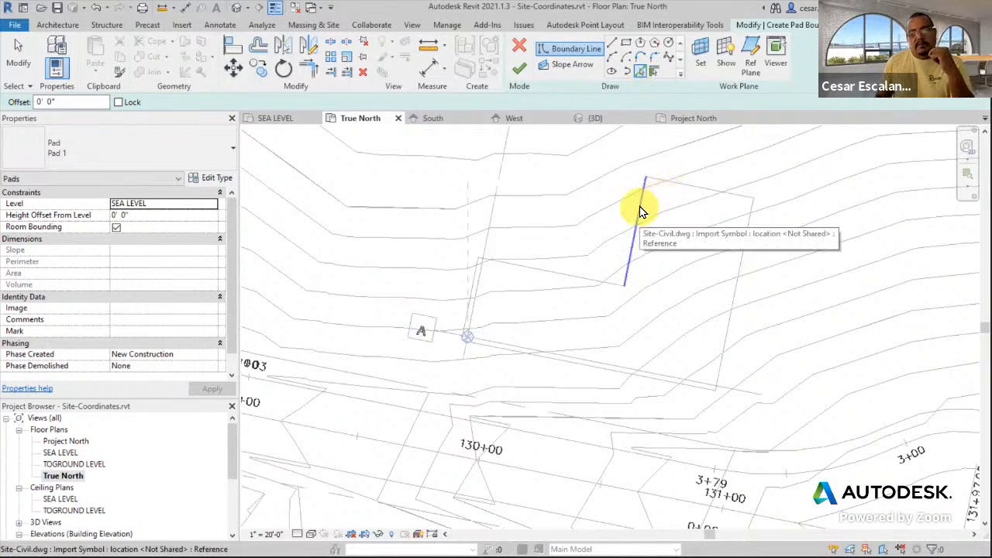
key(Tab)
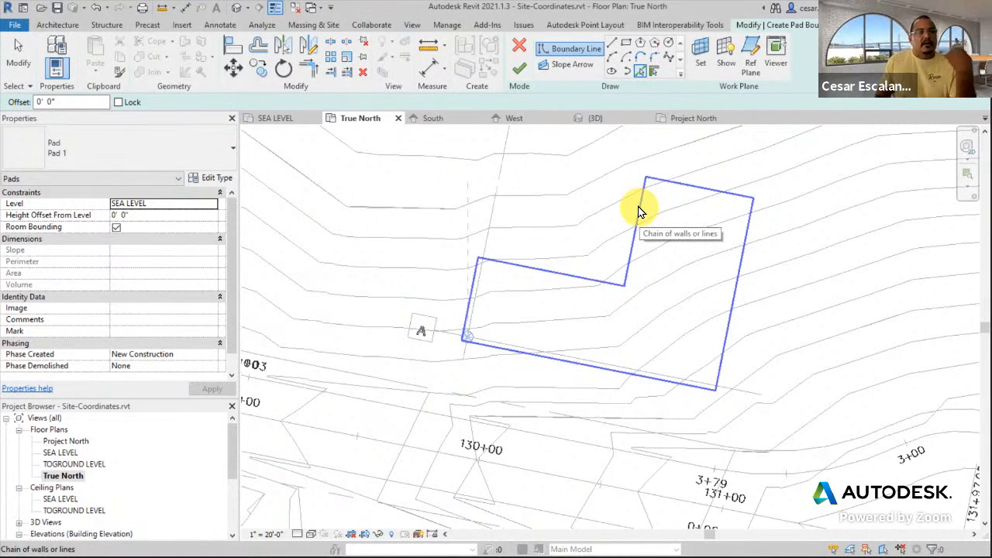
click(640, 211)
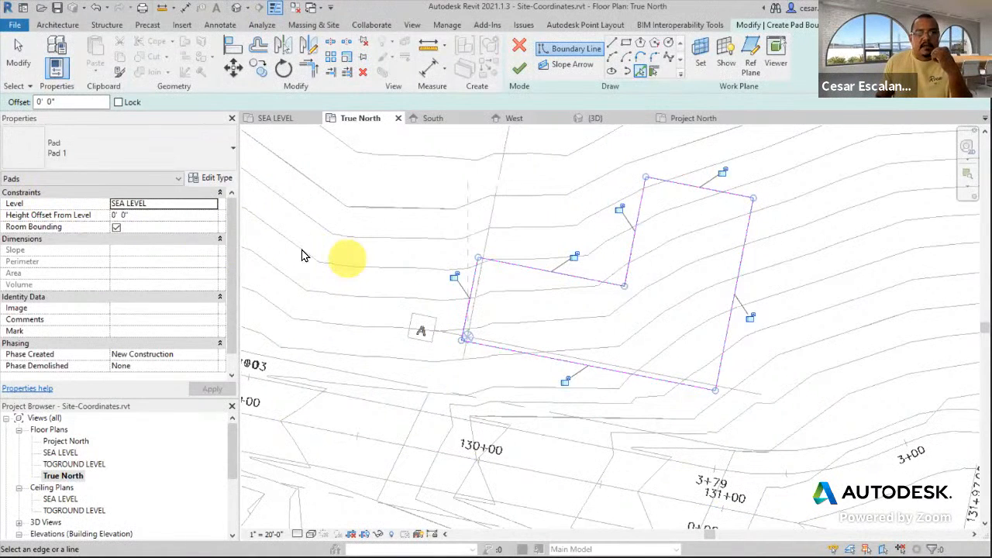
Set the building pad's height offset from SEA LEVEL to 64'
click(145, 216)
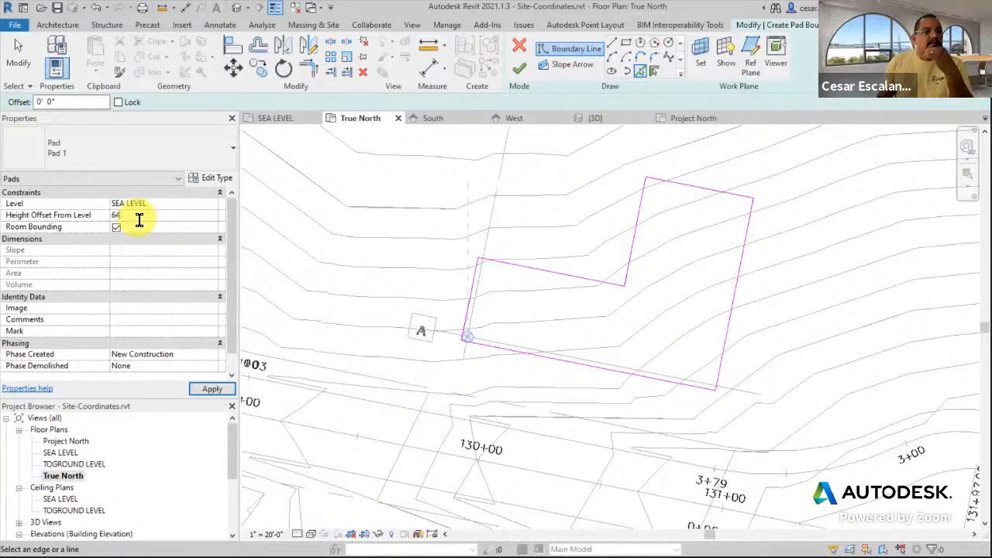
click(213, 389)
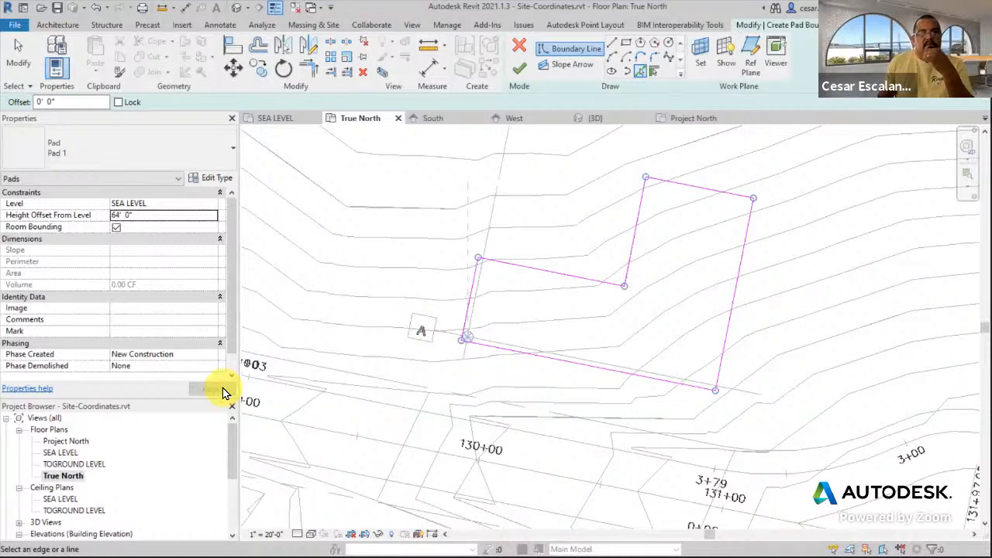
Assign the building pad to TOGROUND LEVEL with a height offset of 0' and finish its boundary sketch
click(215, 206)
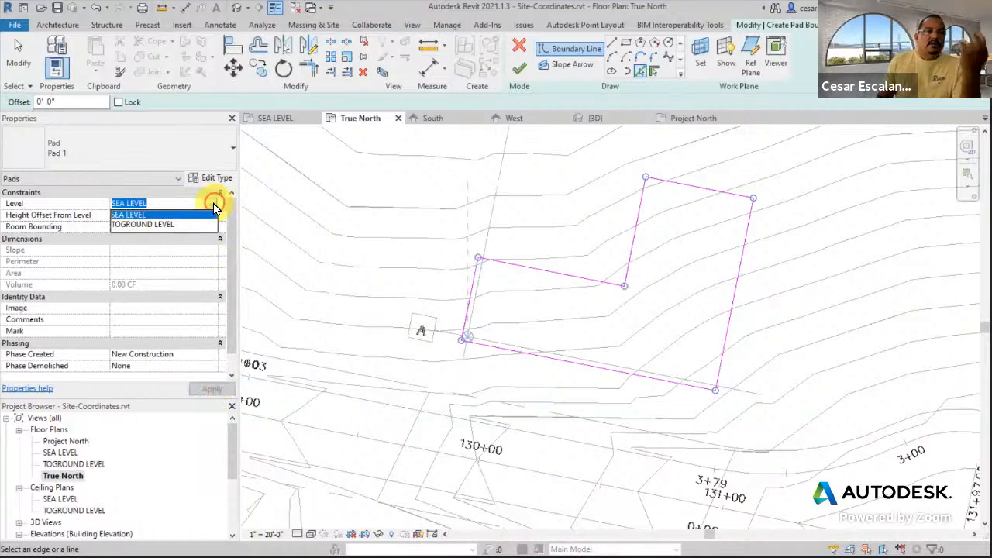
click(172, 225)
click(169, 226)
click(170, 221)
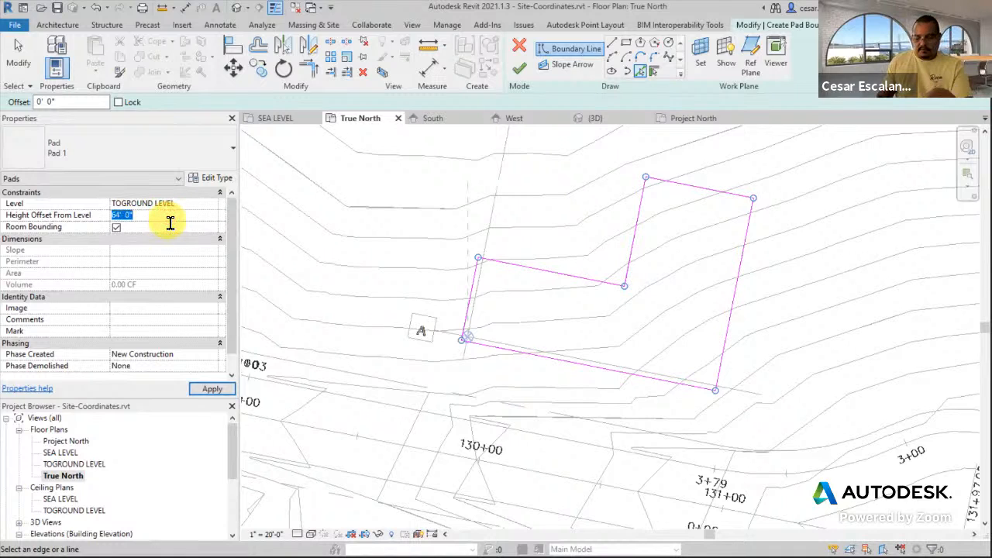
click(218, 393)
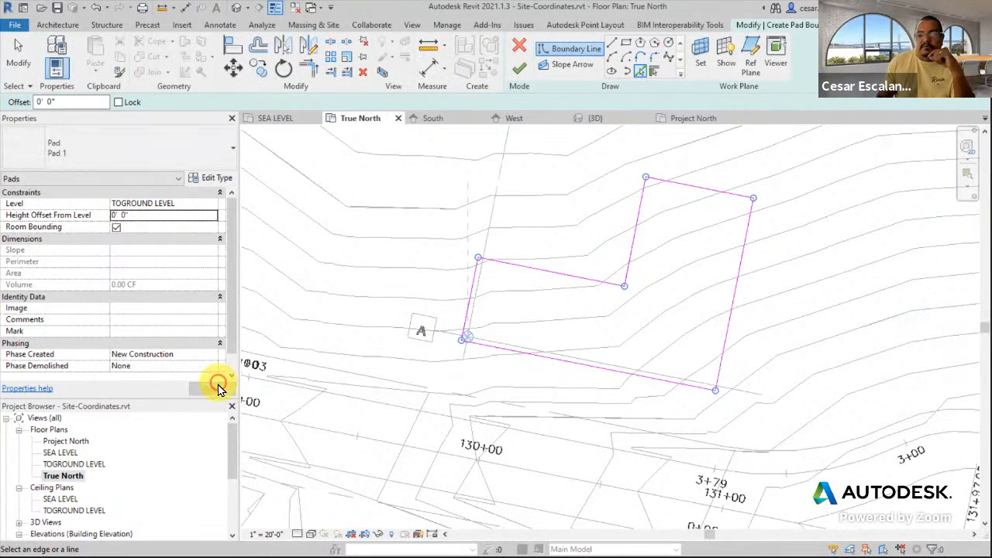
click(519, 71)
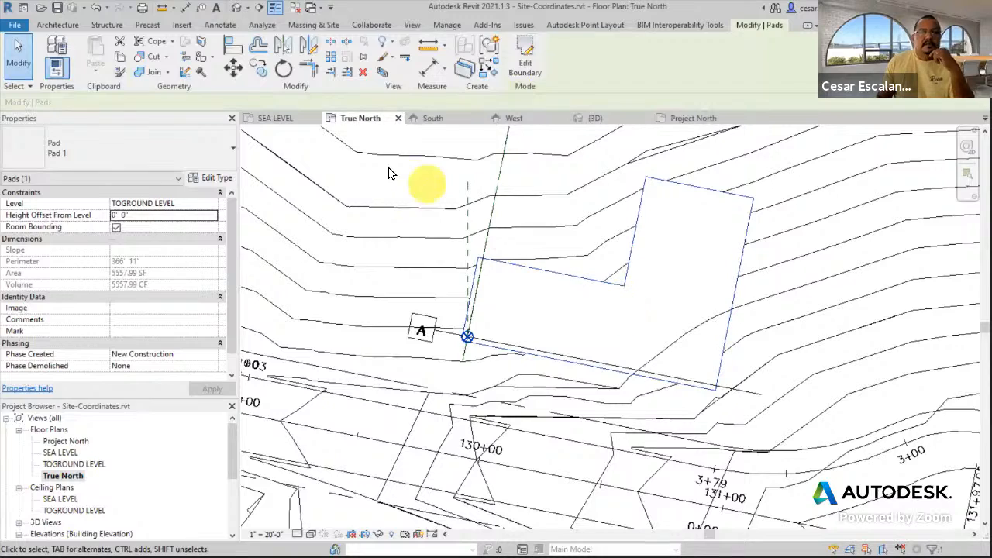
Open the 3D view and examine how the L-shaped pad cuts into the toposurface
click(235, 9)
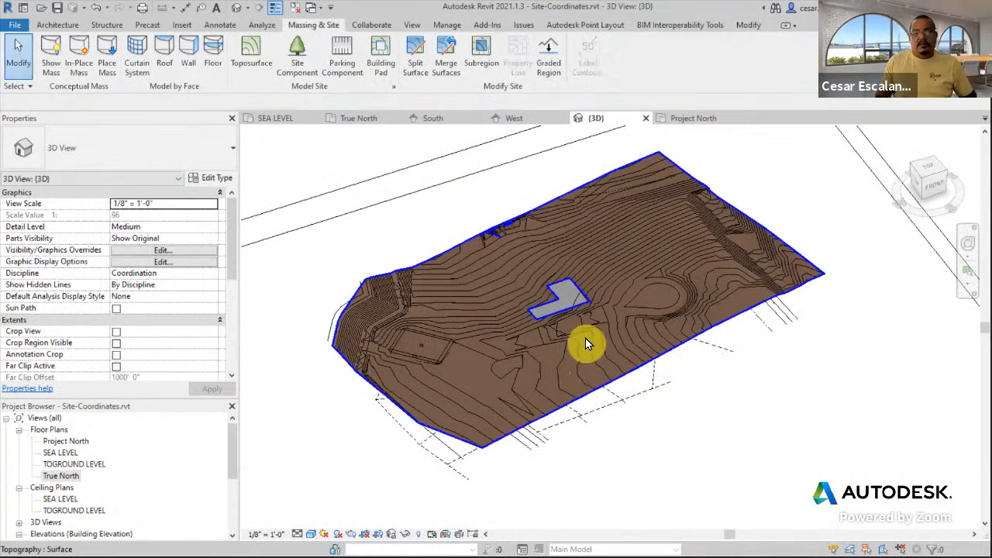
scroll(581, 320, up, 3)
shift+middle_drag(602, 410, 590, 388)
shift+middle_drag(768, 275, 649, 398)
scroll(652, 397, up, 3)
scroll(640, 344, up, 2)
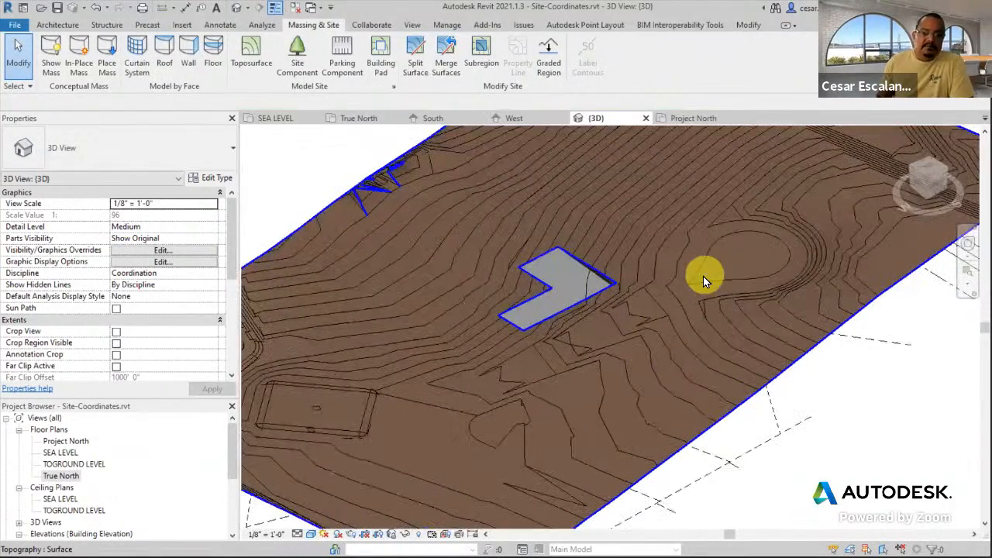
click(74, 475)
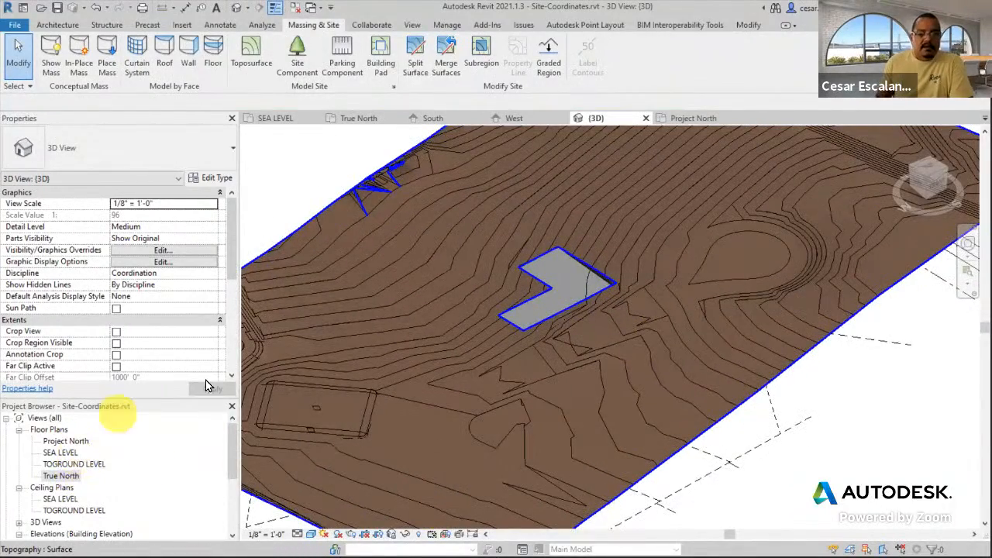
scroll(451, 303, down, 2)
scroll(581, 305, down, 4)
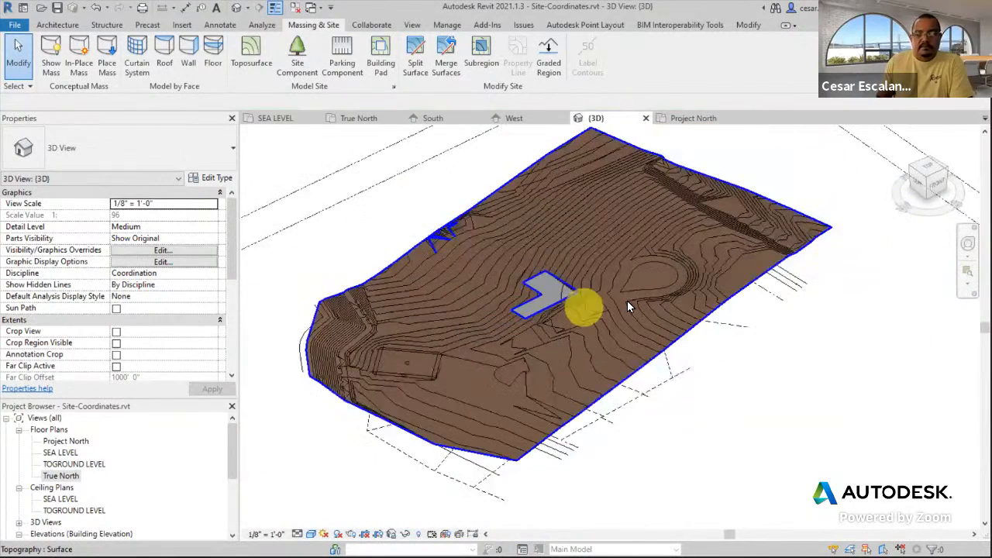
key(Escape)
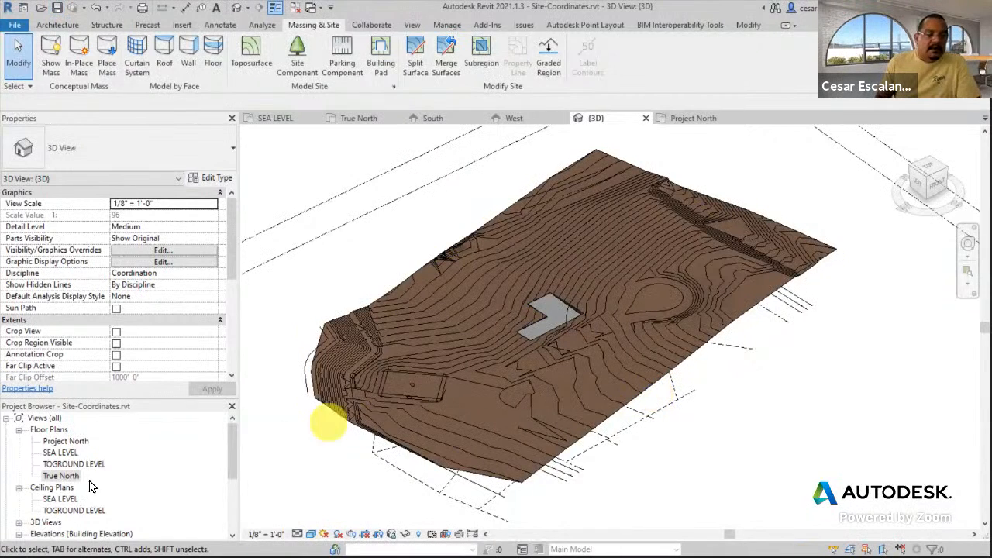
Return to the True North floor plan and check the survey point's coordinates in relation to the building pad
double_click(62, 477)
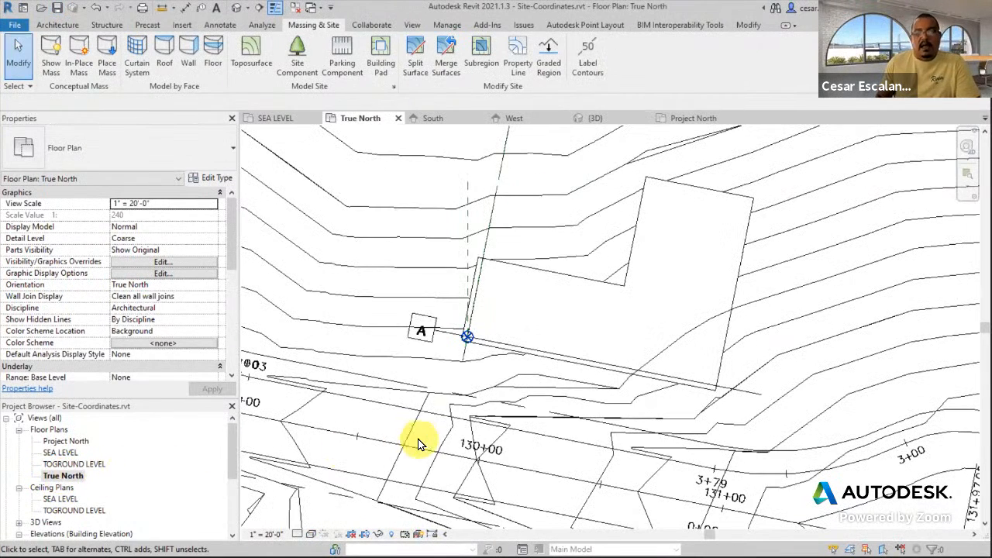
scroll(416, 443, down, 4)
middle_drag(446, 328, 481, 290)
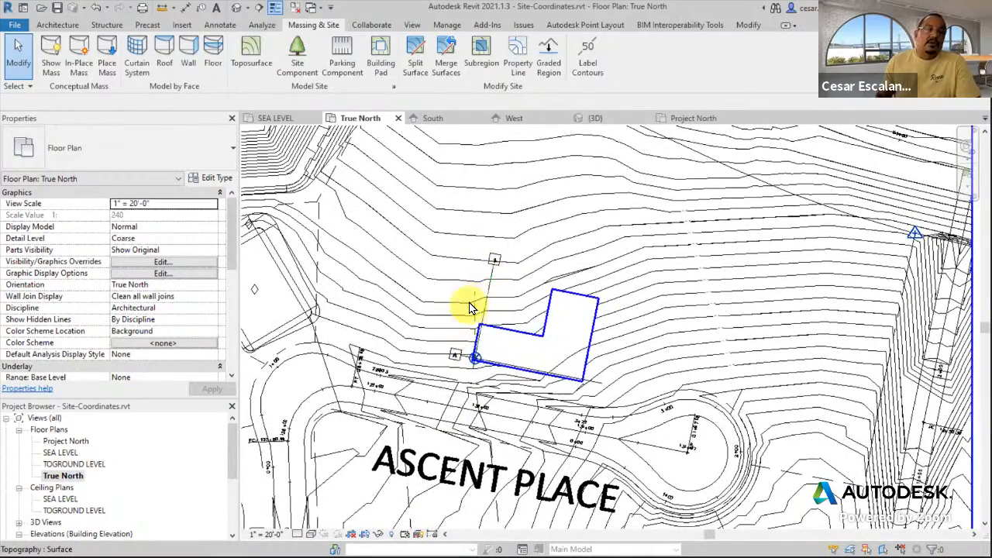
middle_drag(670, 298, 634, 321)
scroll(634, 321, down, 2)
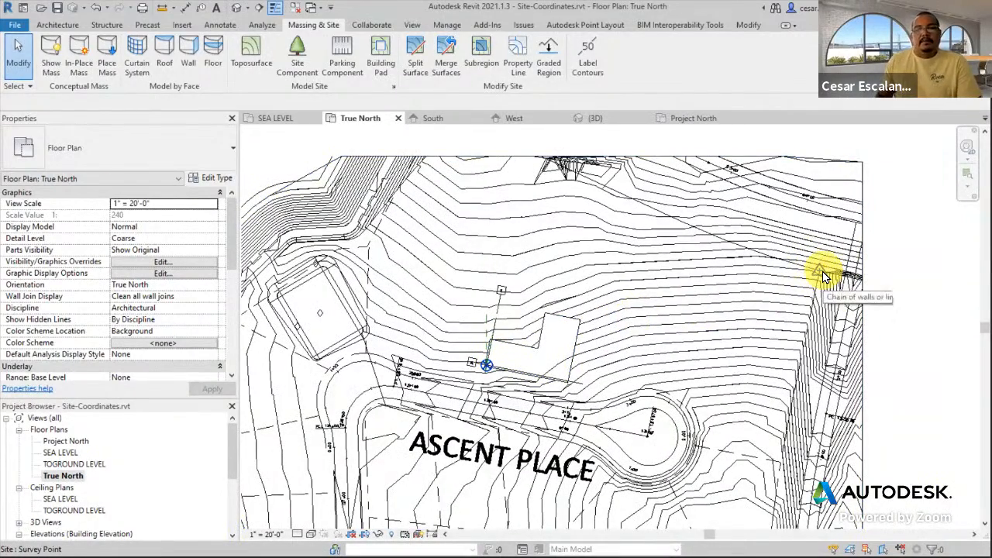
click(824, 276)
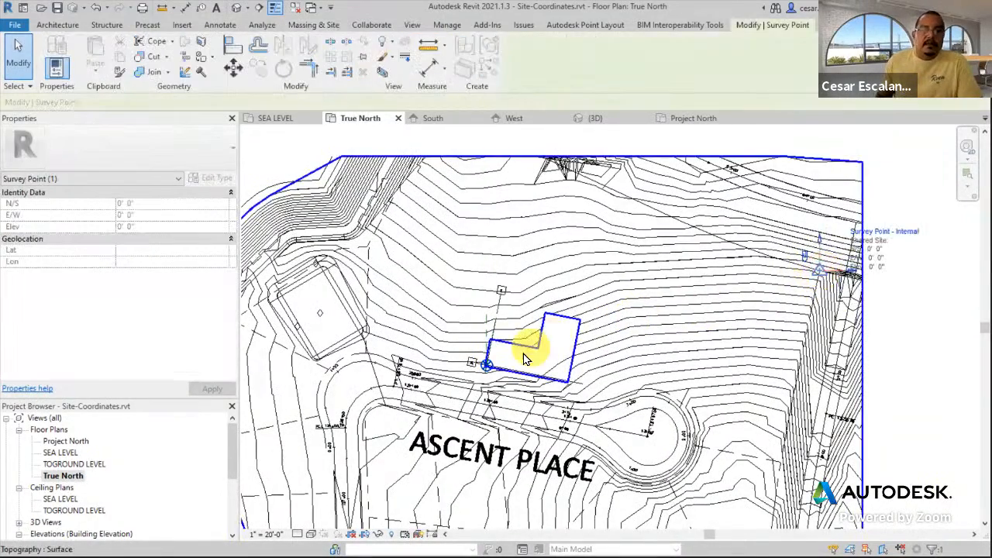
scroll(497, 364, up, 3)
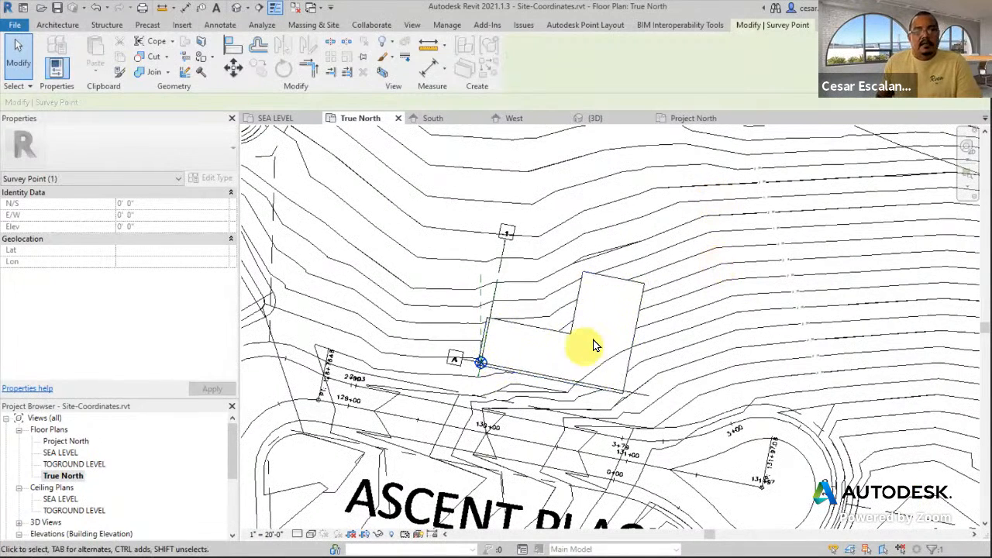
scroll(630, 326, down, 3)
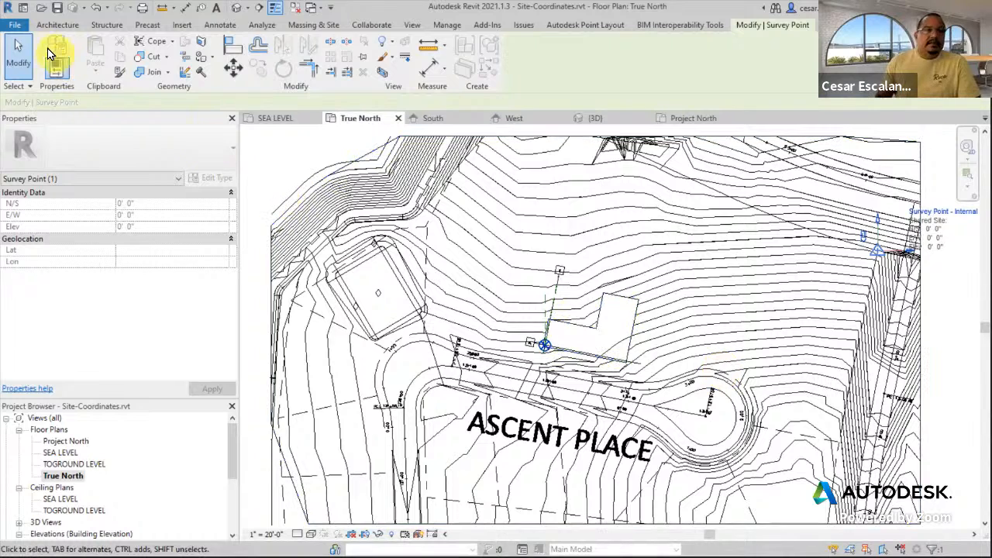
Save the project
click(13, 33)
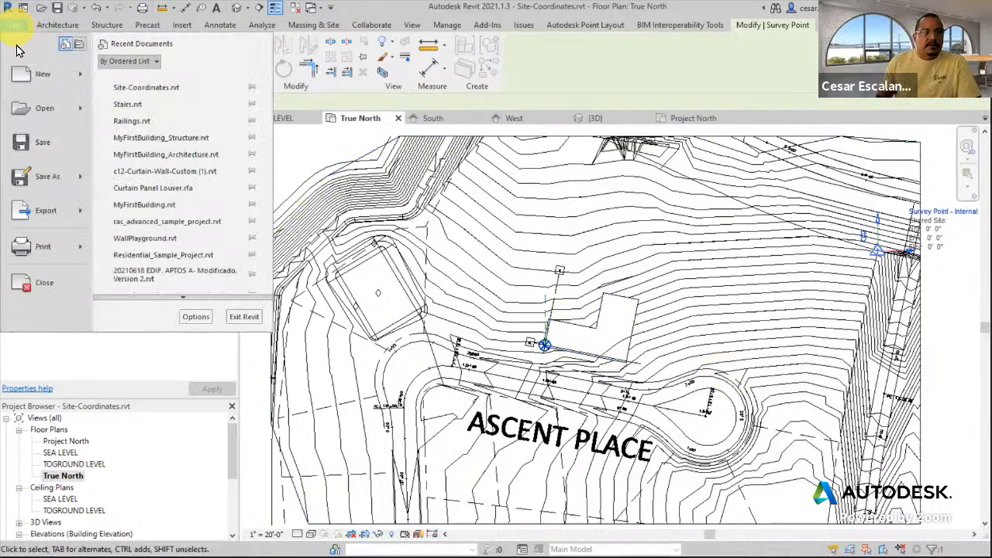
click(34, 139)
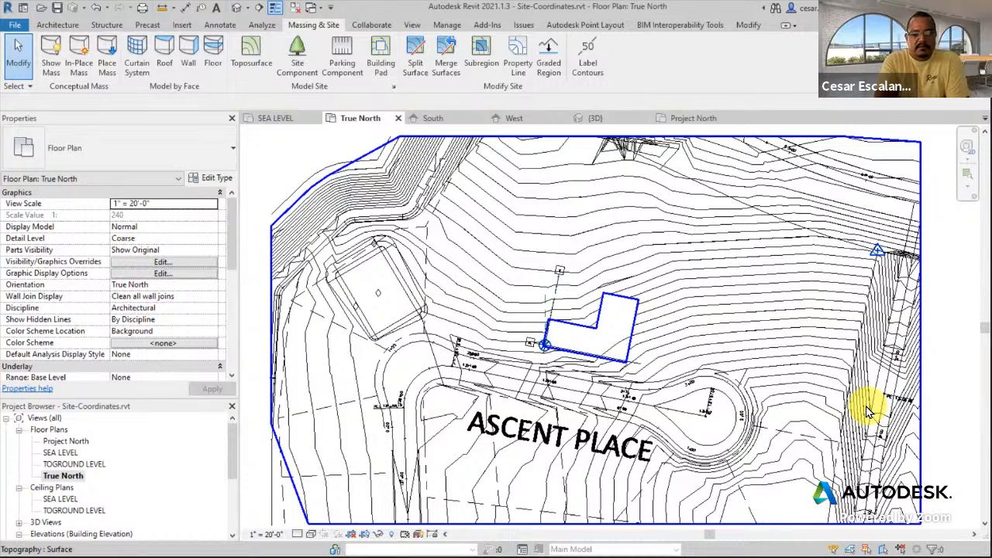
Examine where the internal origin lies relative to the site and select the survey point to check its coordinates
scroll(753, 415, down, 3)
middle_drag(752, 414, 448, 368)
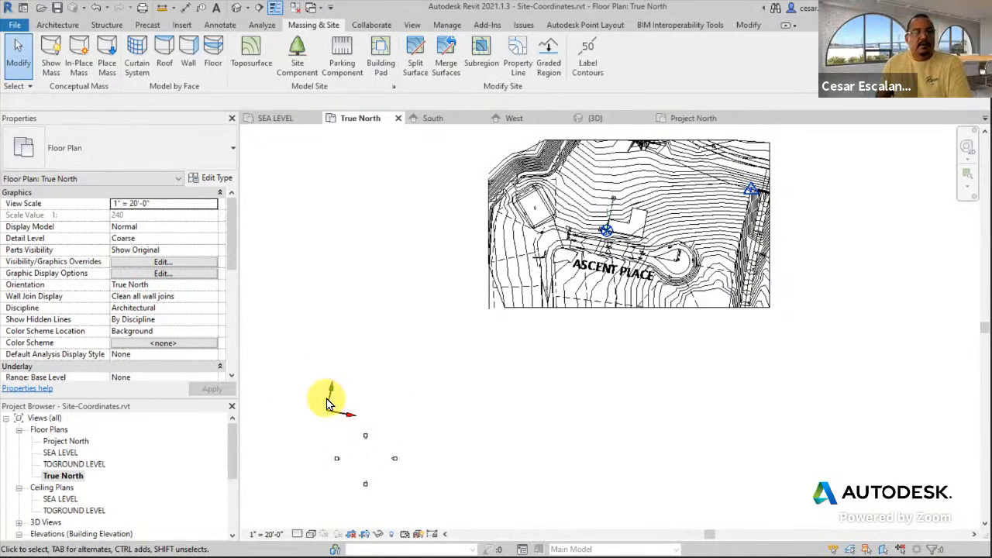
middle_drag(627, 352, 567, 467)
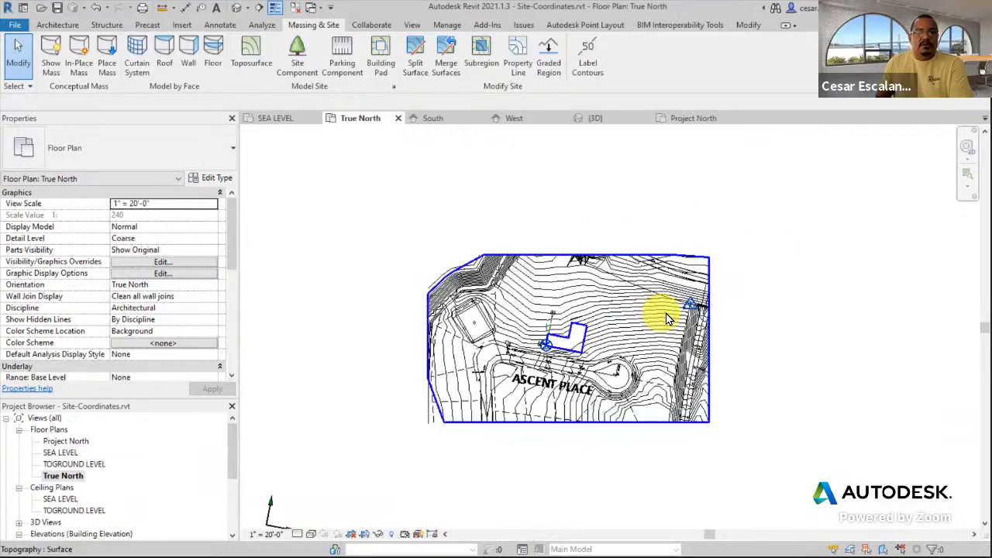
scroll(663, 318, up, 3)
click(706, 303)
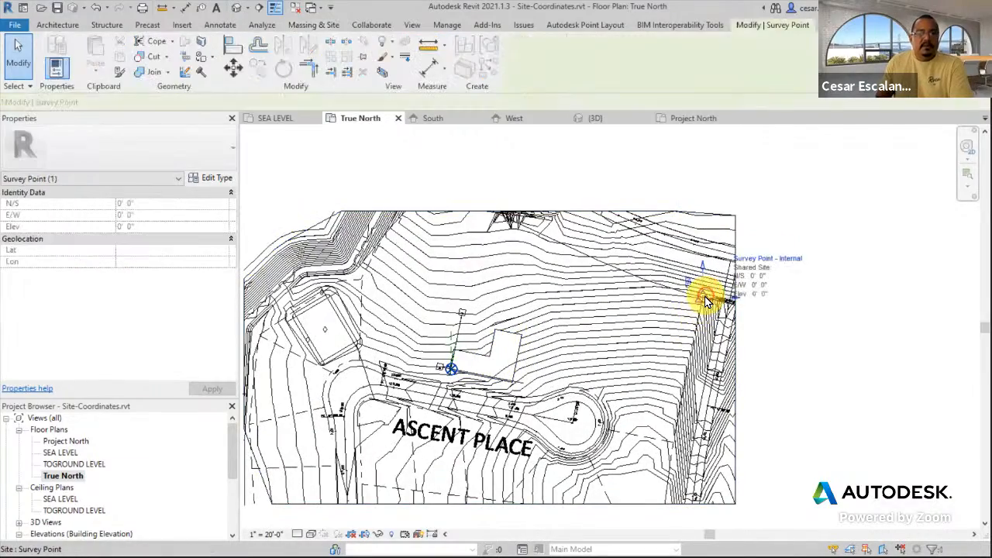
Set the elevation of the project base point at the building footprint's corner to 62'
scroll(439, 380, up, 3)
scroll(440, 380, up, 4)
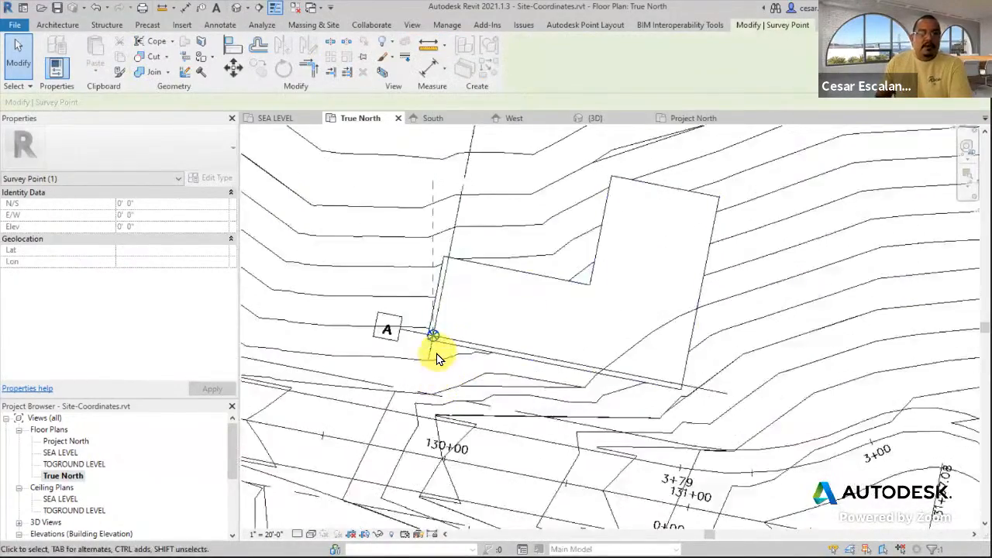
click(430, 328)
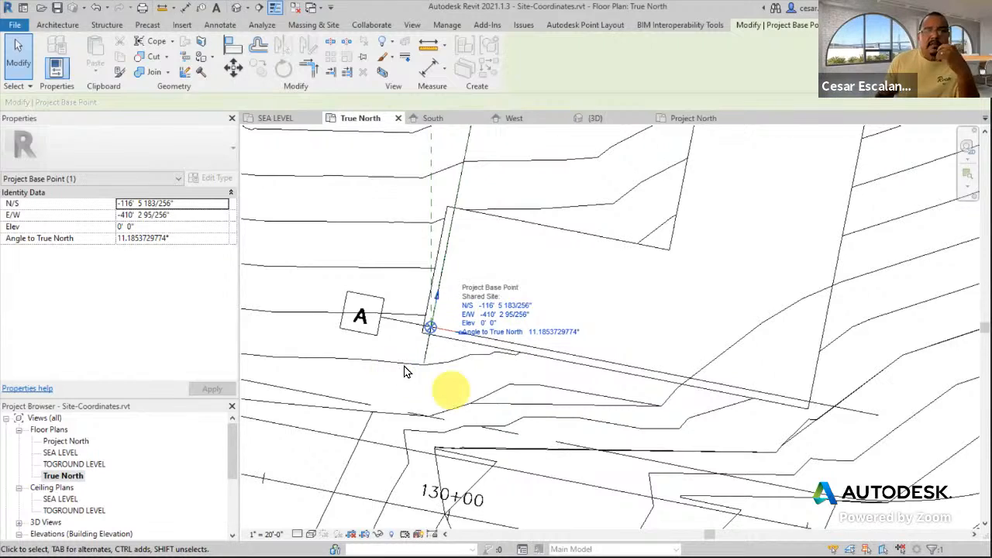
click(156, 228)
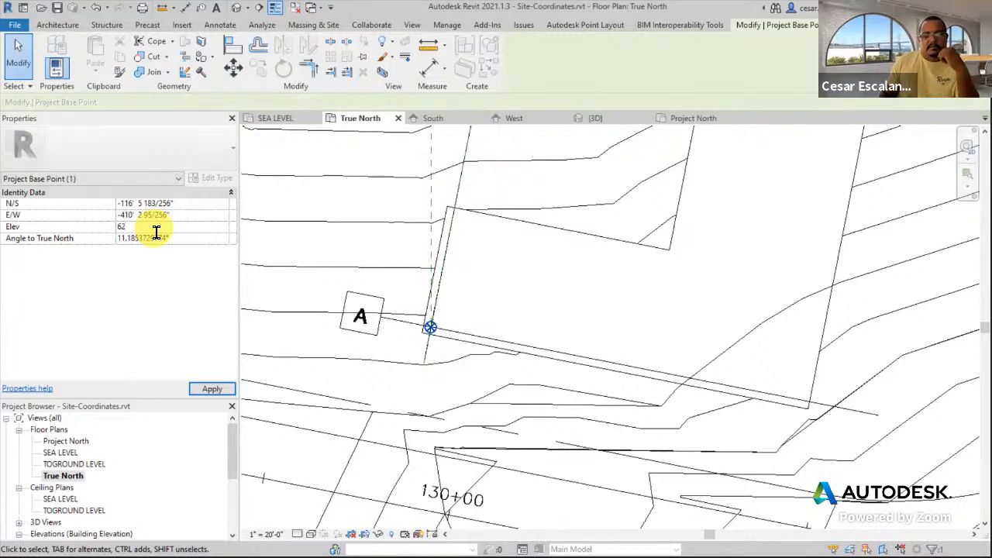
click(203, 389)
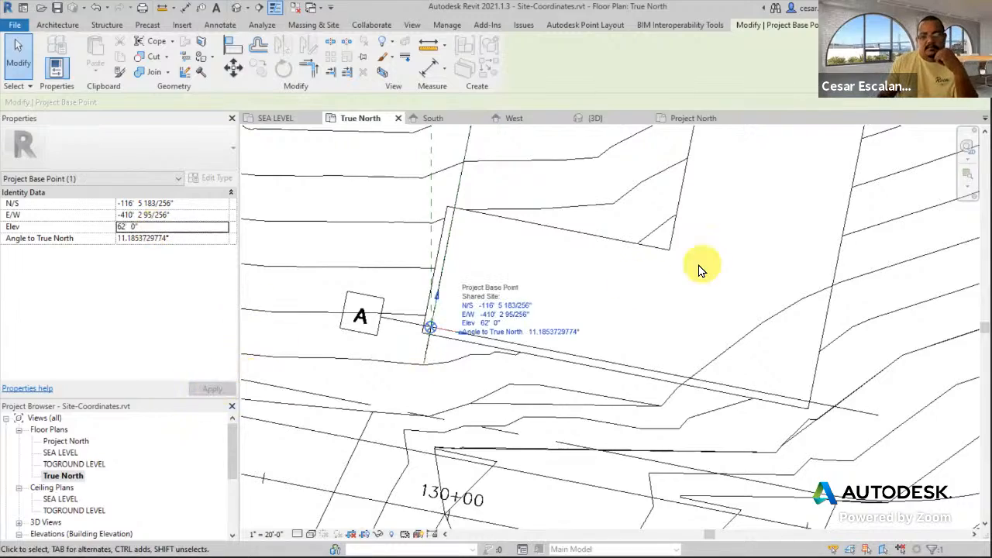
click(695, 289)
Open the South elevation and check the elevations displayed at TOGROUND LEVEL and SEA LEVEL
scroll(695, 288, down, 5)
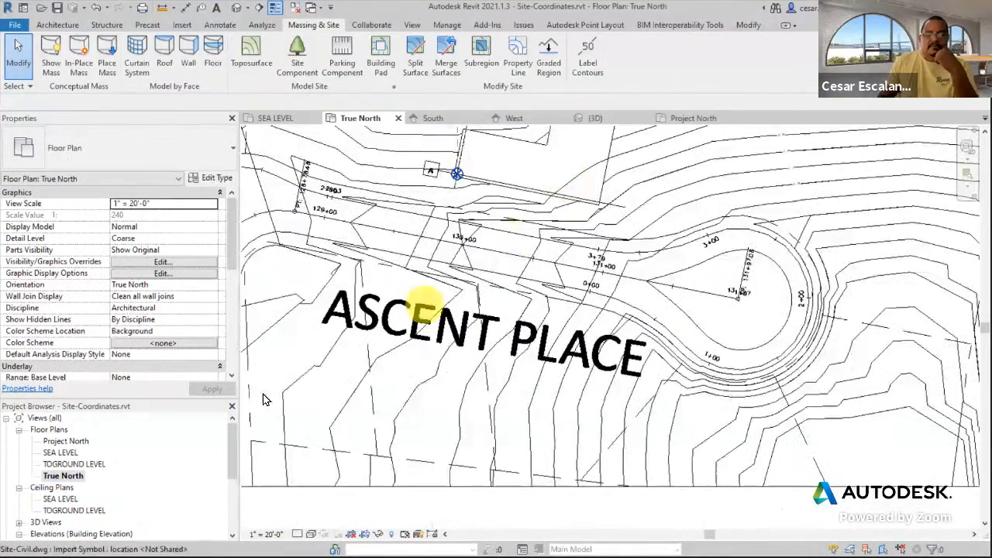
scroll(66, 508, down, 2)
double_click(53, 511)
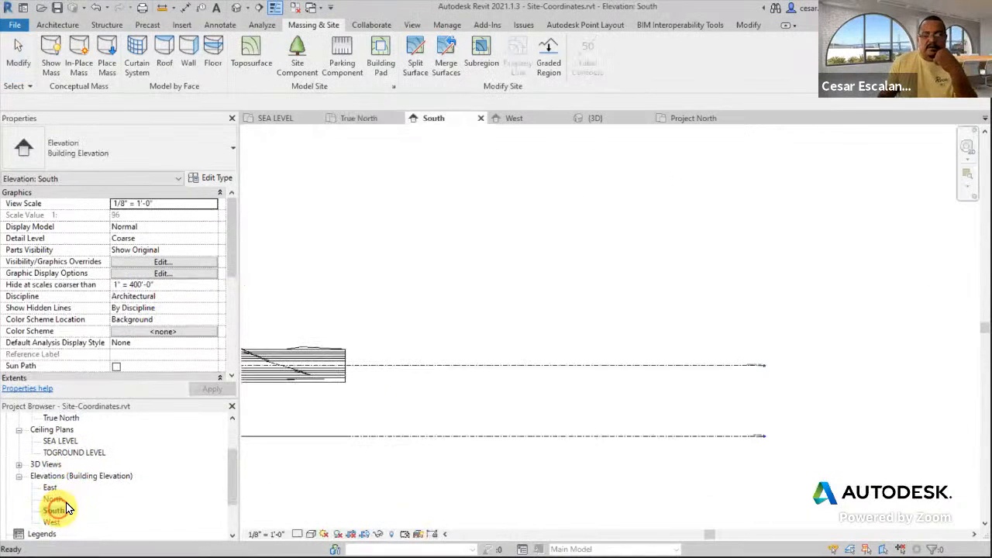
scroll(694, 346, up, 2)
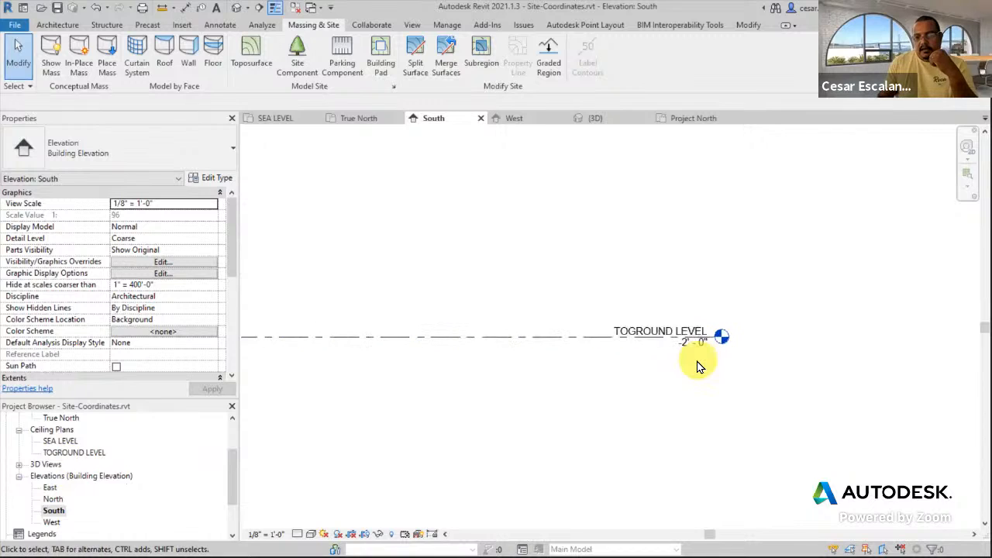
scroll(698, 341, down, 4)
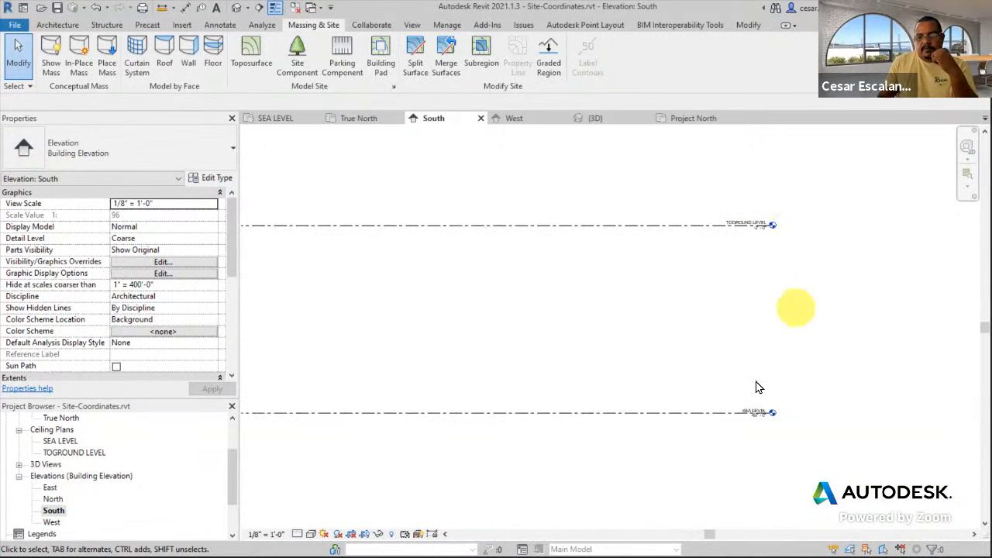
scroll(760, 384, up, 2)
middle_drag(760, 384, 781, 370)
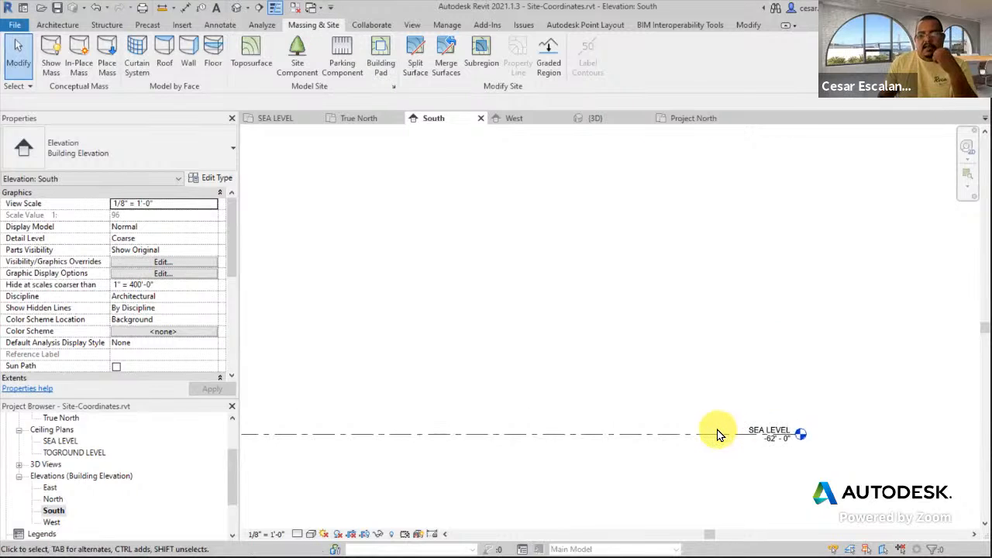
Set the Elevation Base of the 1/4" Head level type to Survey Point
click(717, 436)
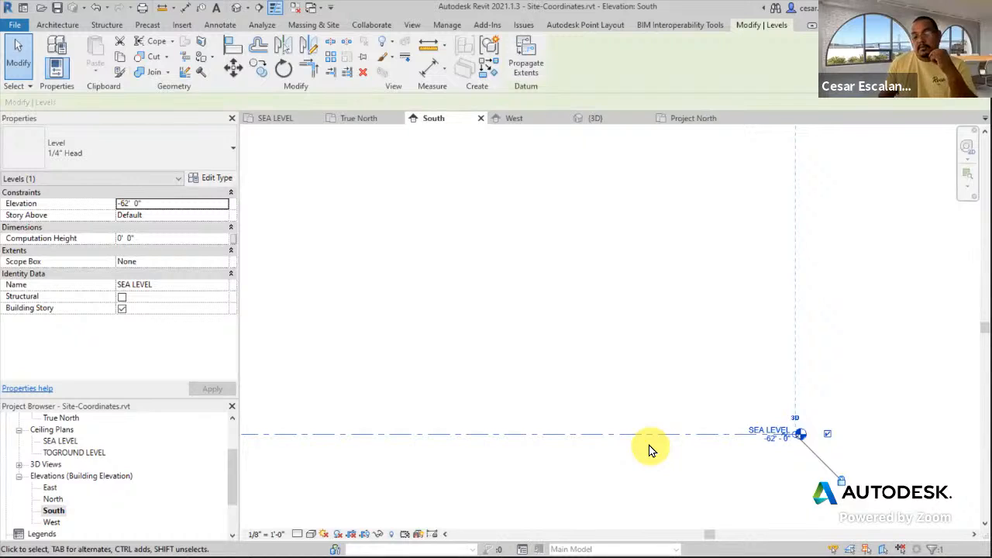
scroll(721, 407, down, 2)
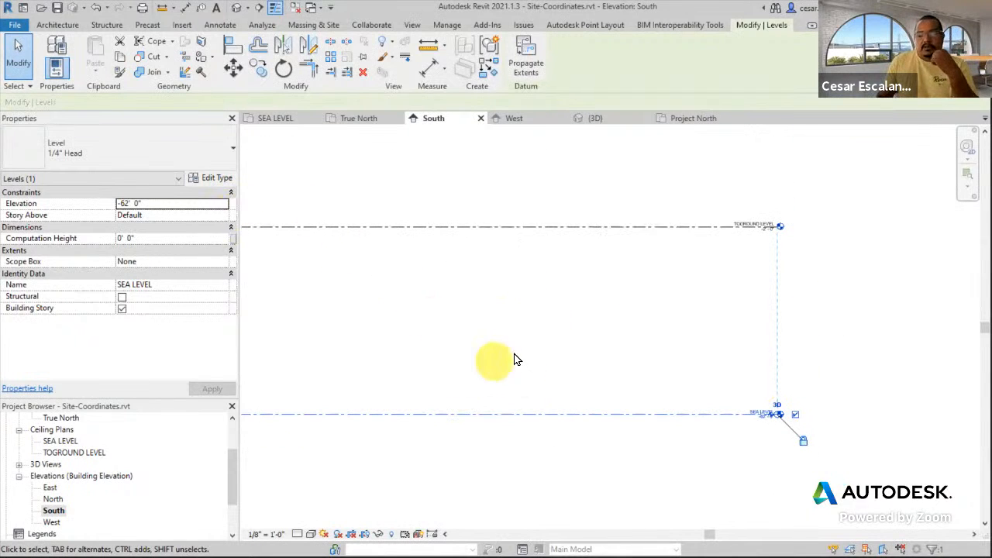
click(216, 179)
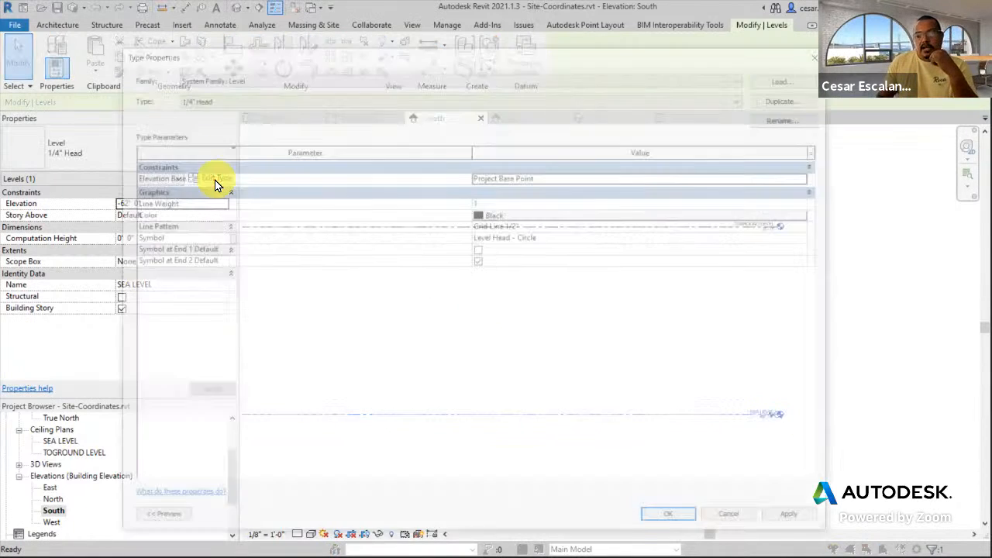
click(814, 177)
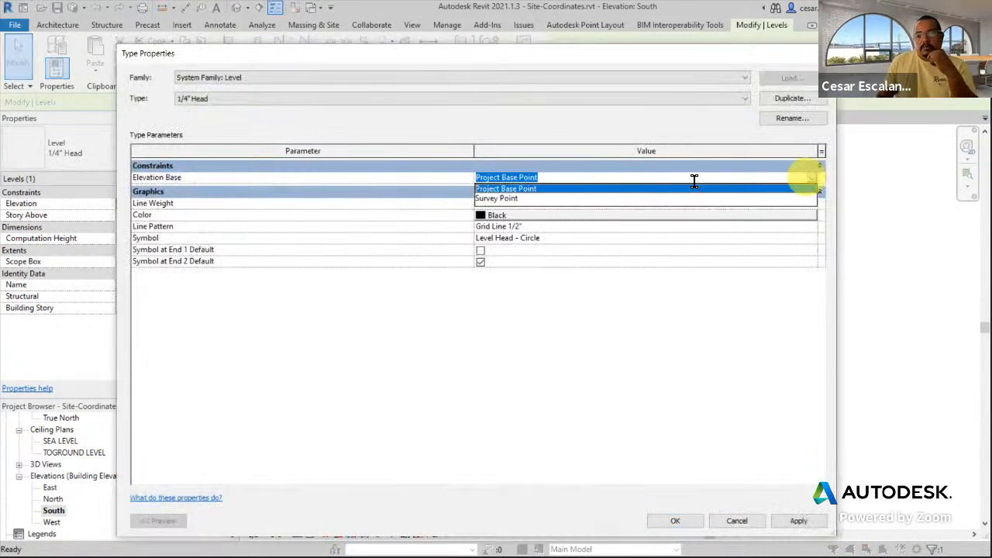
click(501, 198)
click(799, 521)
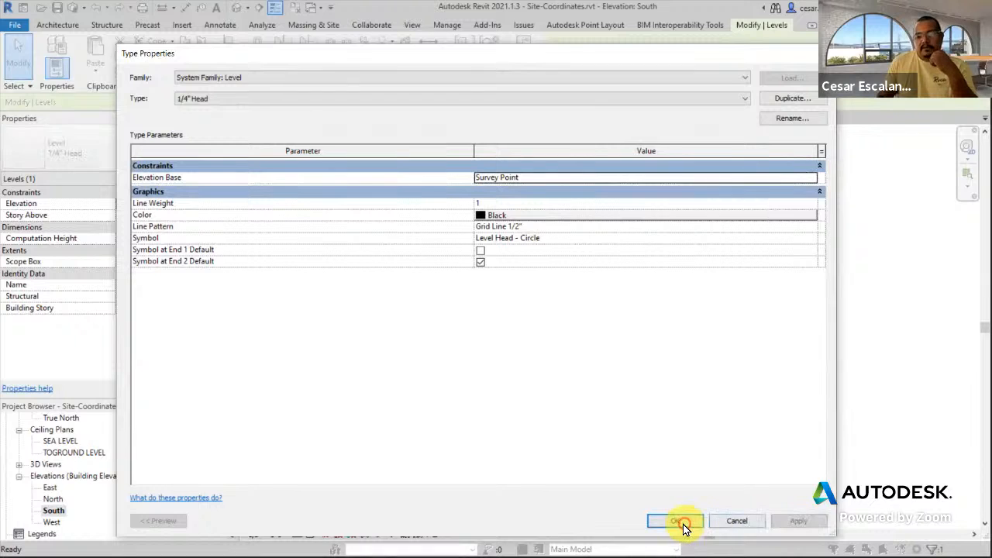
click(683, 526)
Set the elevation of TOGROUND LEVEL to 62' 0" in the South elevation
scroll(830, 288, up, 3)
middle_drag(689, 222, 659, 267)
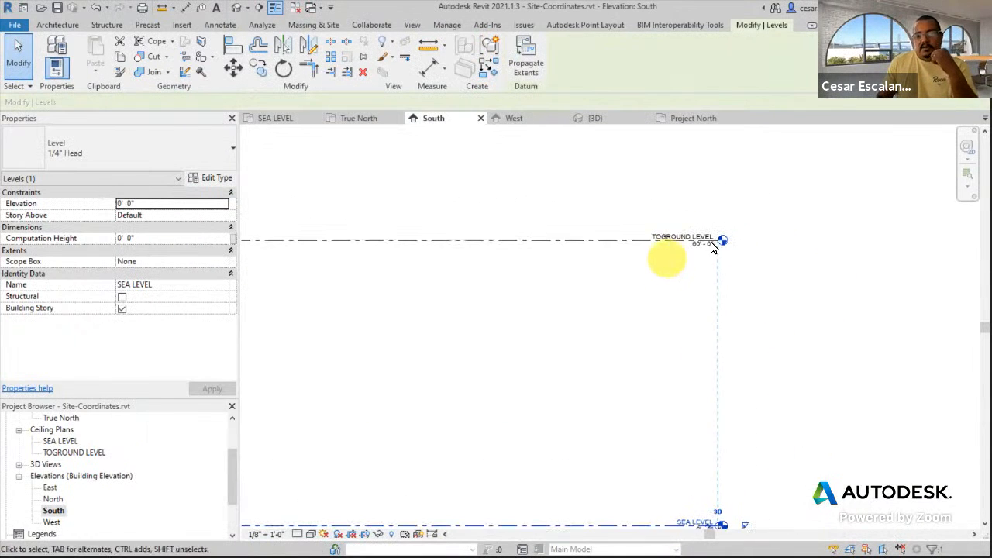
scroll(698, 256, up, 3)
click(689, 239)
click(686, 242)
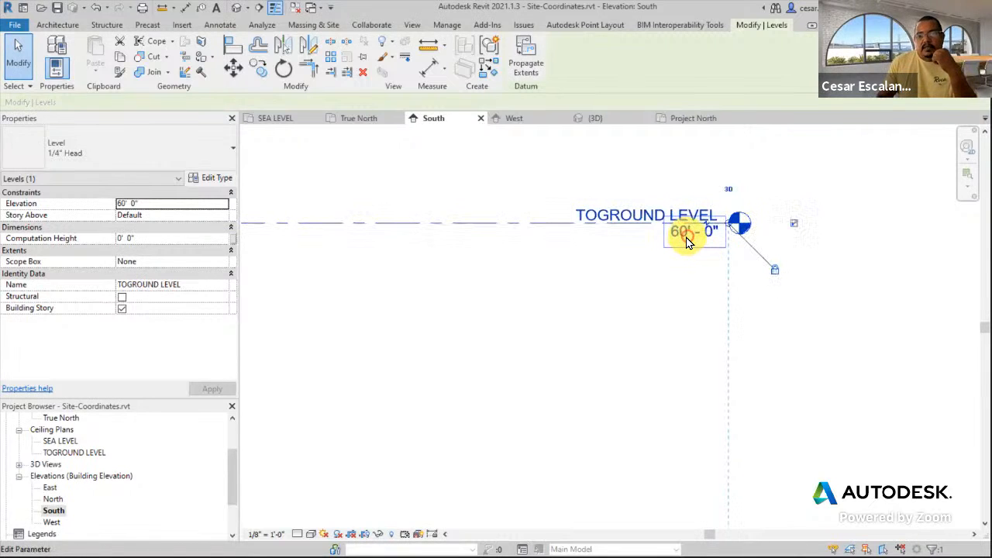
click(199, 206)
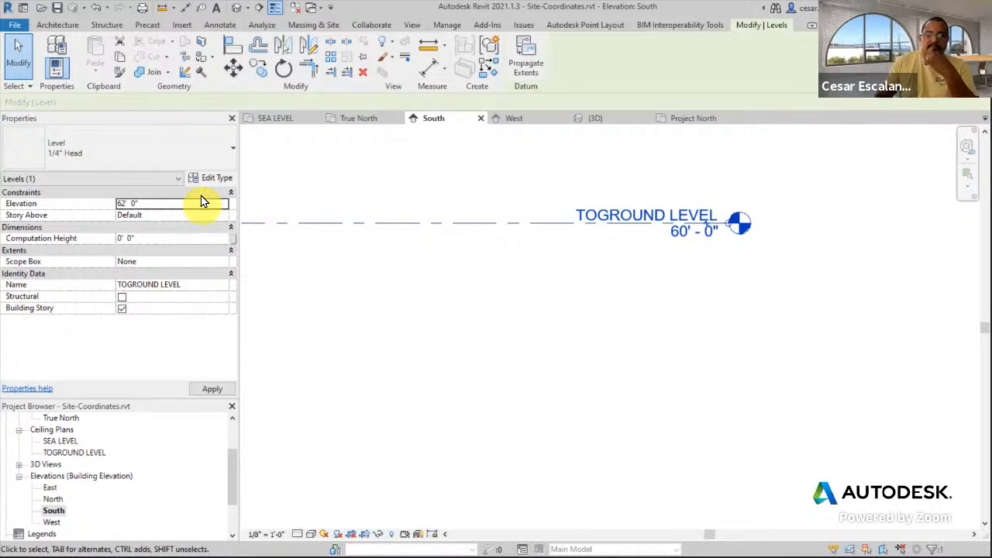
click(585, 321)
scroll(729, 315, down, 6)
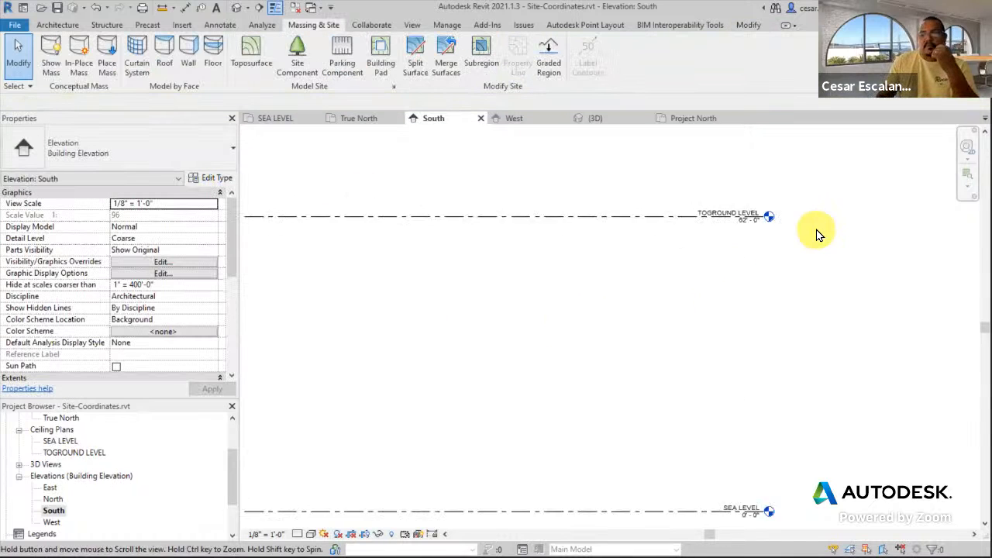
scroll(816, 236, down, 2)
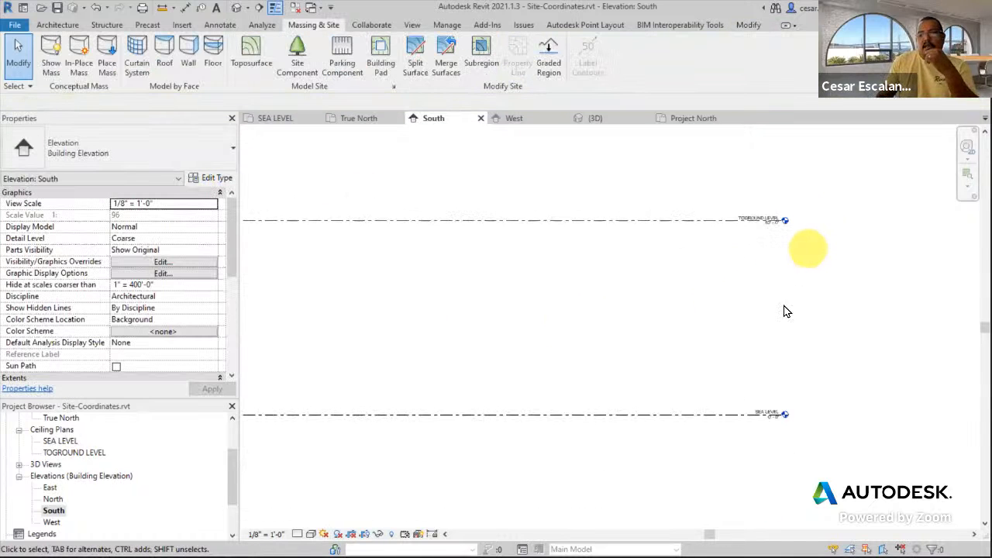
Select SEA LEVEL and check which Elevation Base its level type uses
click(613, 416)
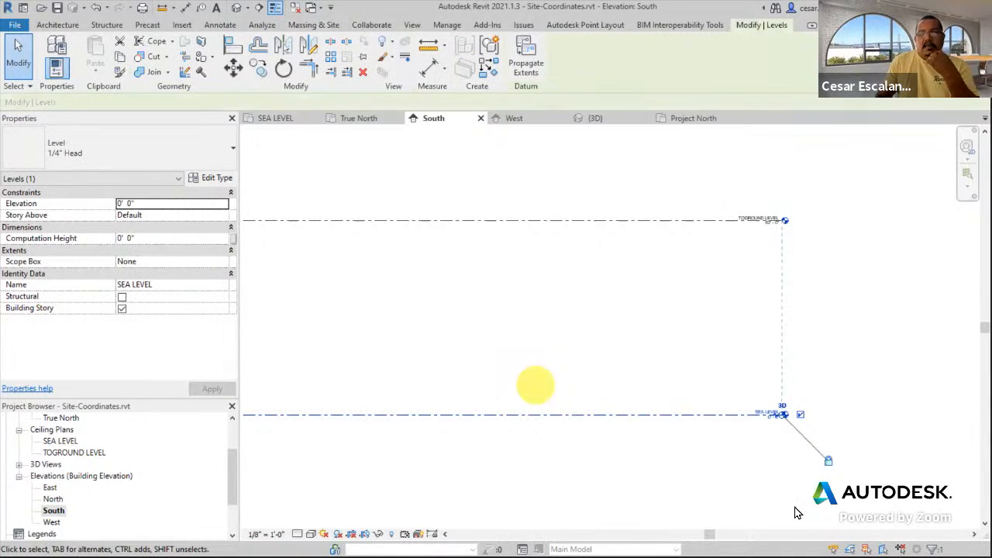
click(216, 178)
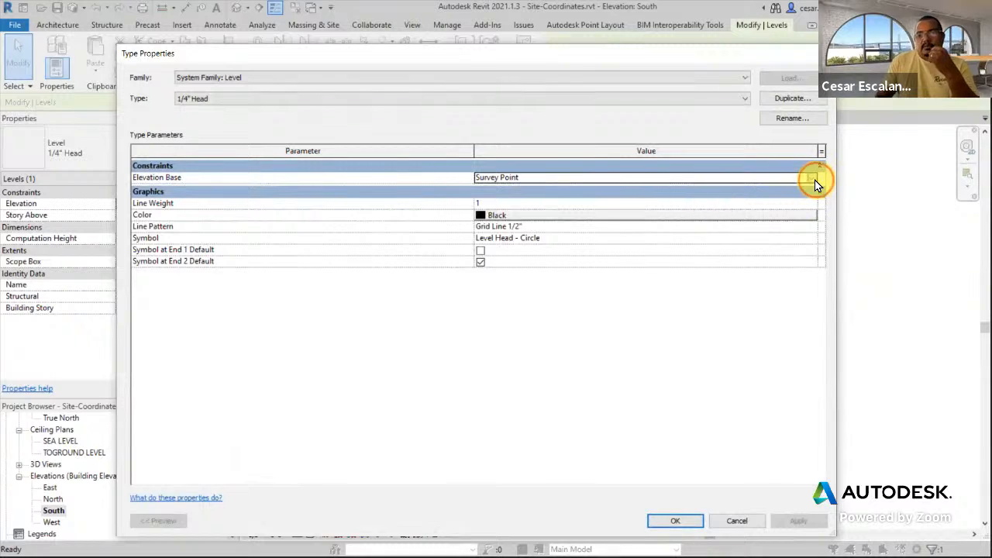
click(814, 181)
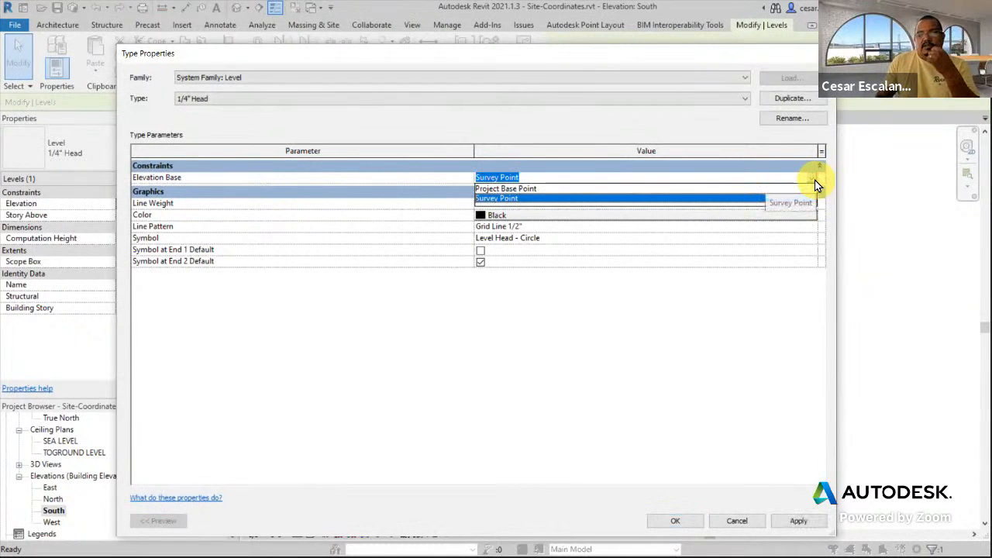
click(511, 199)
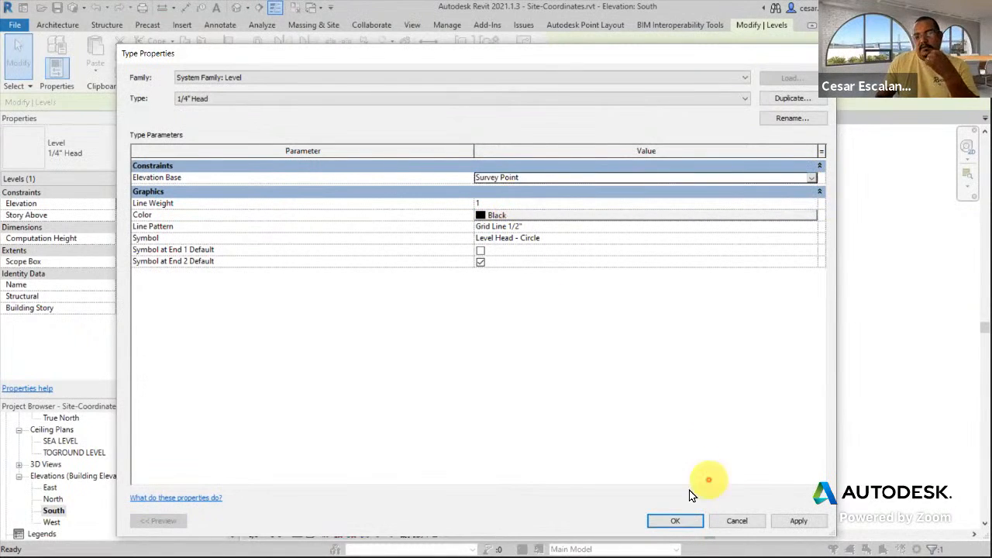
click(671, 521)
Examine the toposurface's height against TOGROUND LEVEL and SEA LEVEL in the South elevation
scroll(772, 249, up, 2)
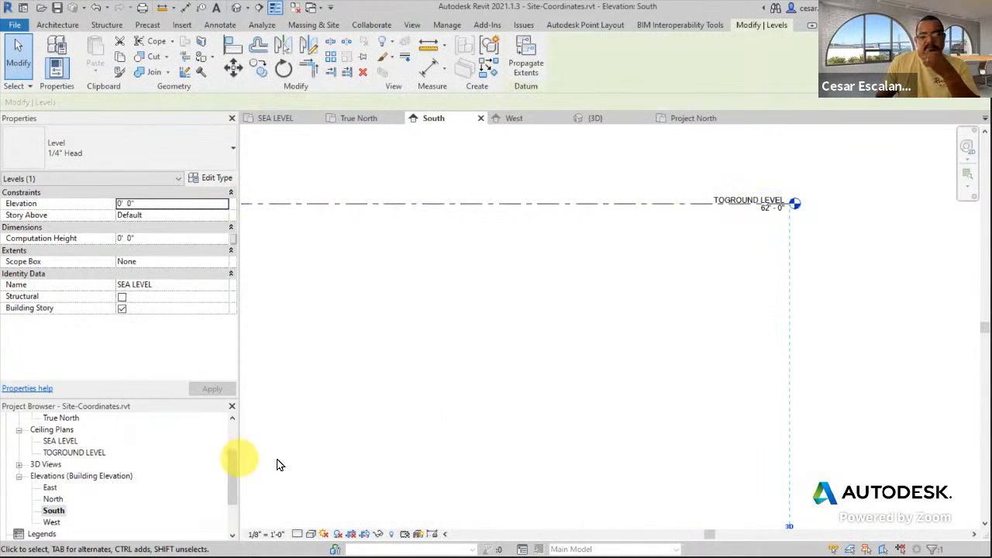
middle_drag(411, 395, 882, 397)
scroll(880, 397, down, 5)
middle_drag(747, 380, 802, 340)
scroll(475, 318, up, 5)
scroll(476, 318, down, 4)
scroll(484, 325, down, 1)
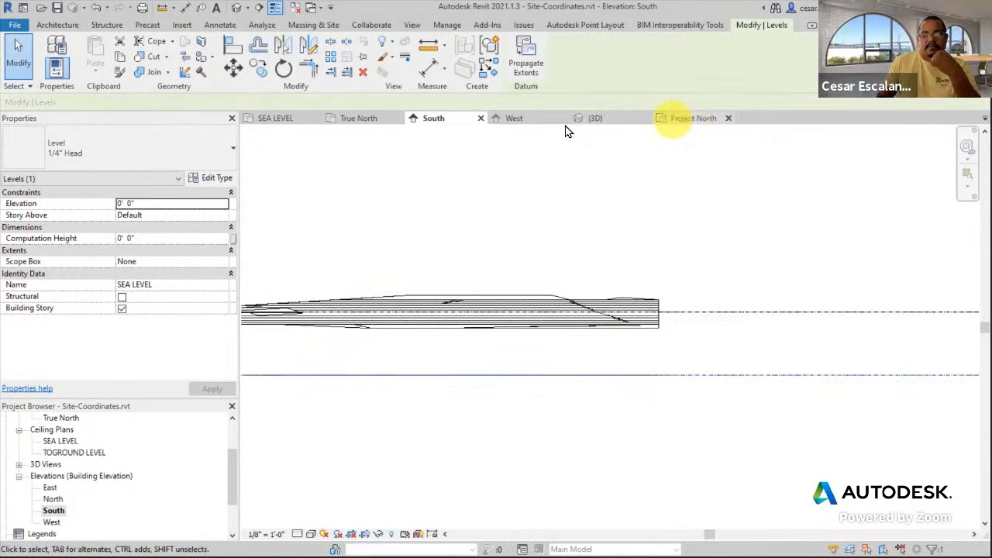
Select the building pad in the True North plan to check its level, and return to the South elevation
click(359, 120)
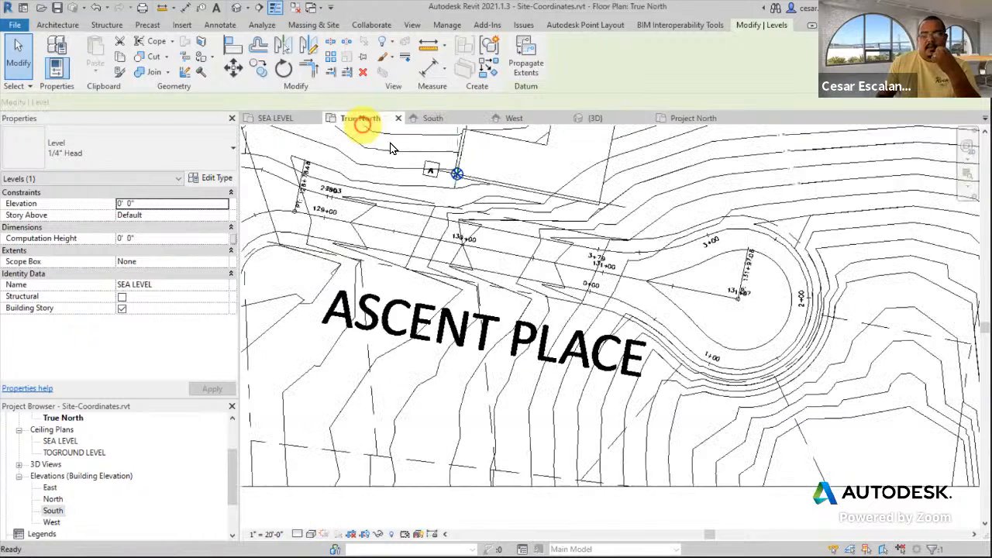
click(555, 171)
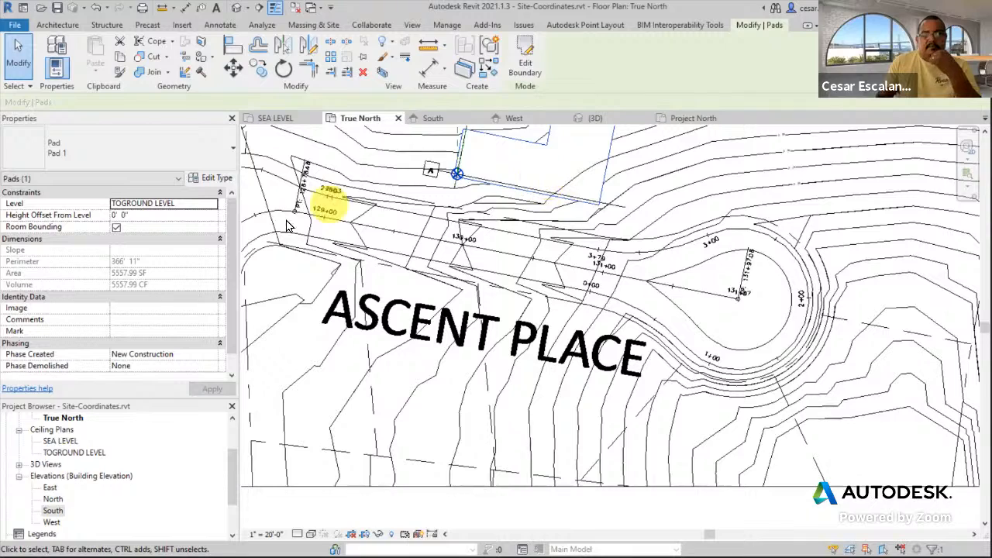
scroll(641, 177, down, 3)
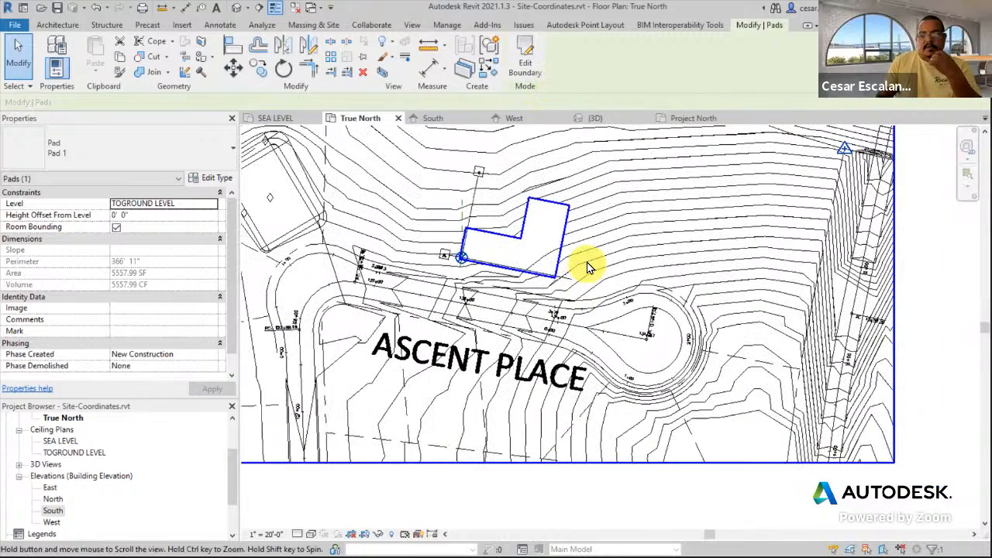
double_click(53, 511)
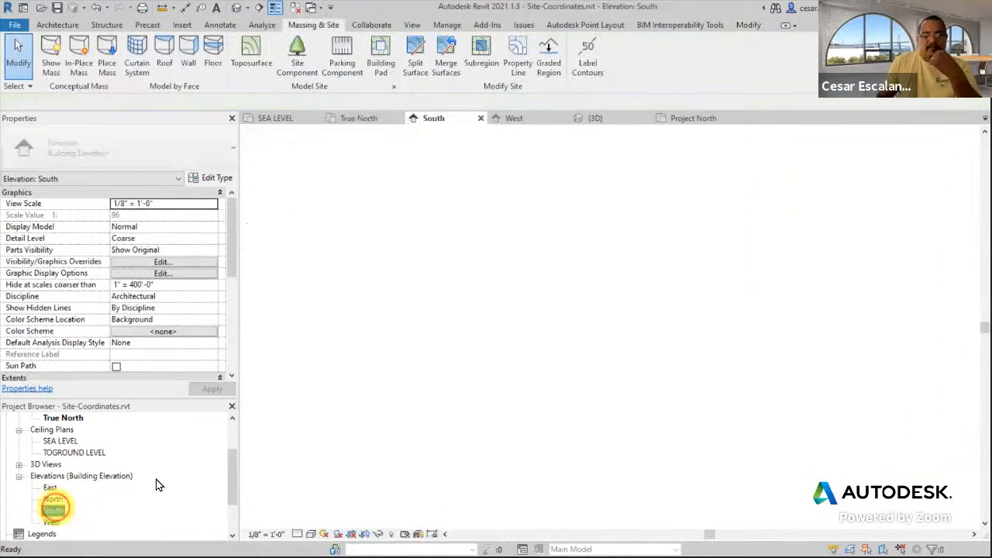
Open the 3D view and inspect the toposurface and building pad from the opposite side
click(237, 8)
click(736, 434)
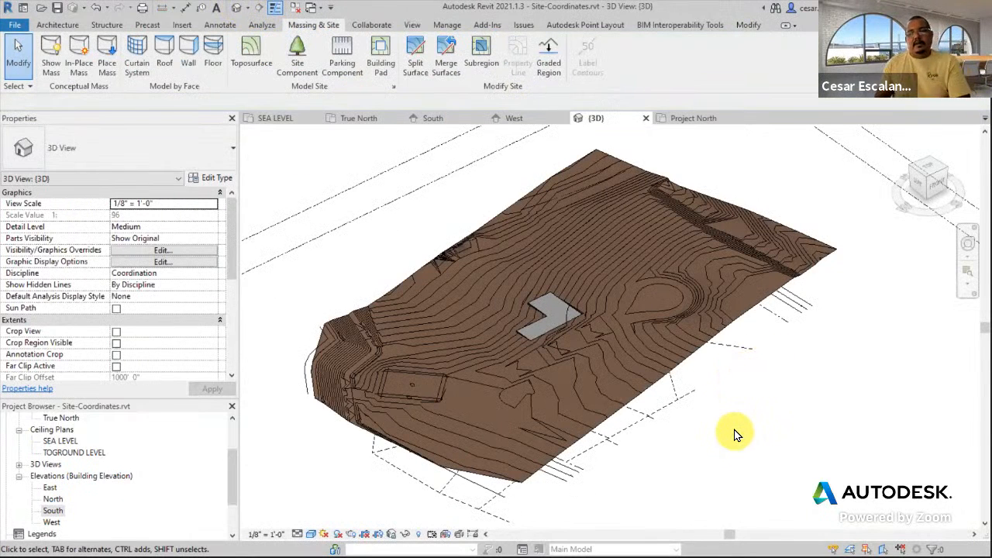
shift+middle_drag(606, 434, 803, 472)
middle_drag(551, 440, 845, 301)
scroll(777, 339, down, 1)
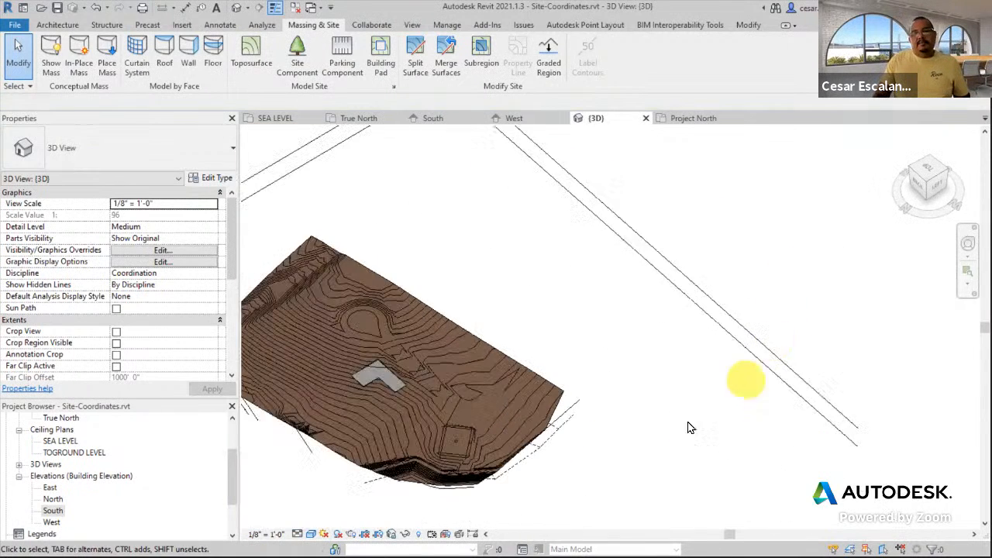
middle_drag(707, 417, 919, 328)
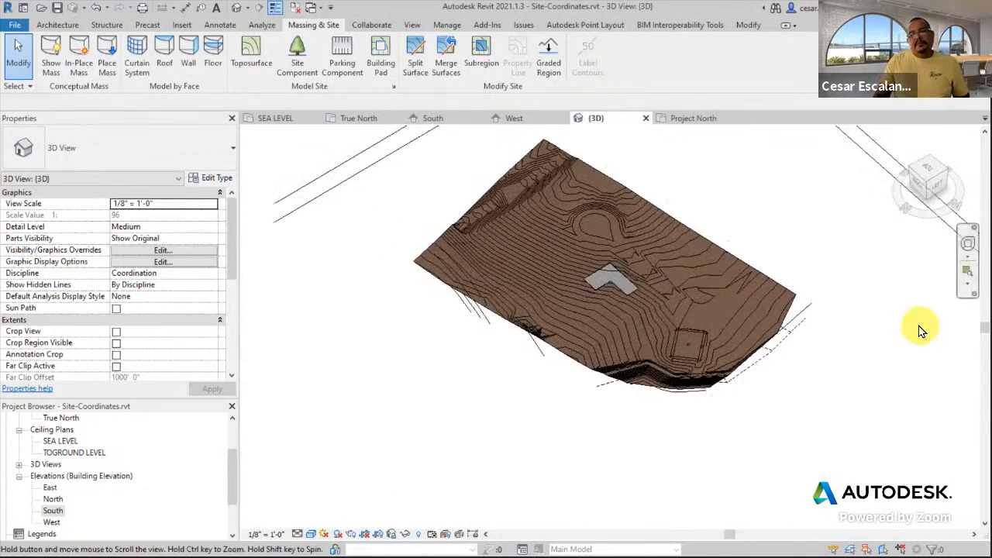
Save the Site-Coordinates project
click(13, 25)
click(43, 150)
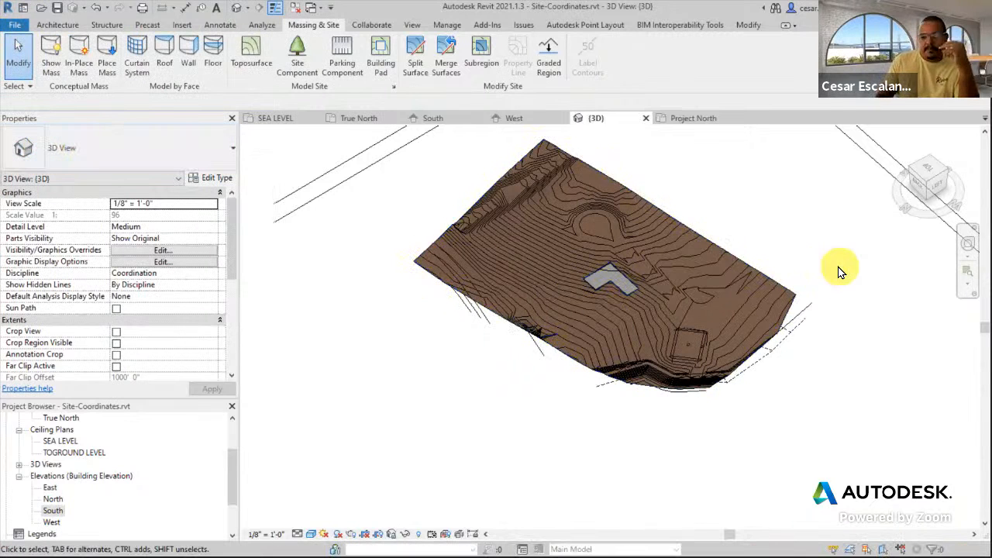
scroll(837, 271, up, 2)
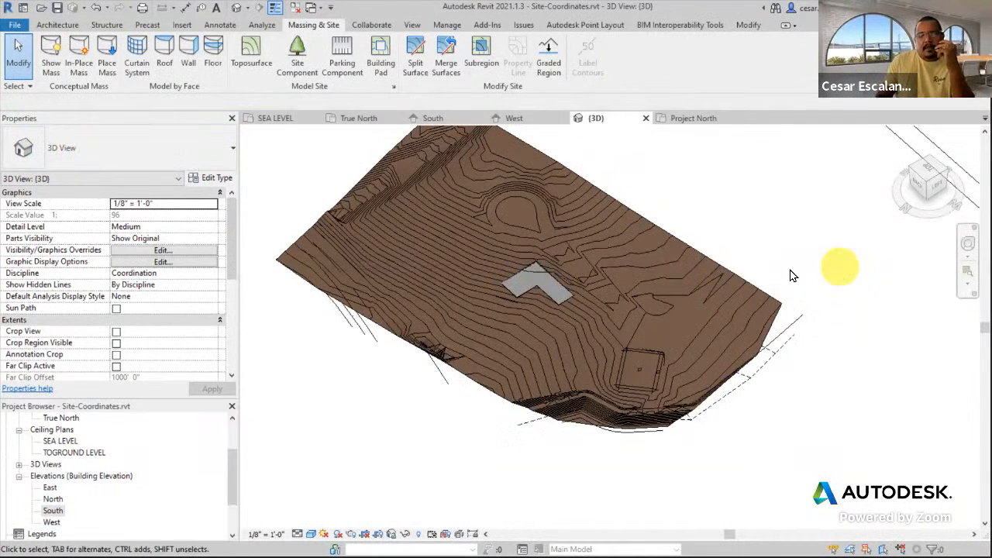
Switch to the SEA LEVEL floor plan and close the Site-Coordinates project
click(21, 26)
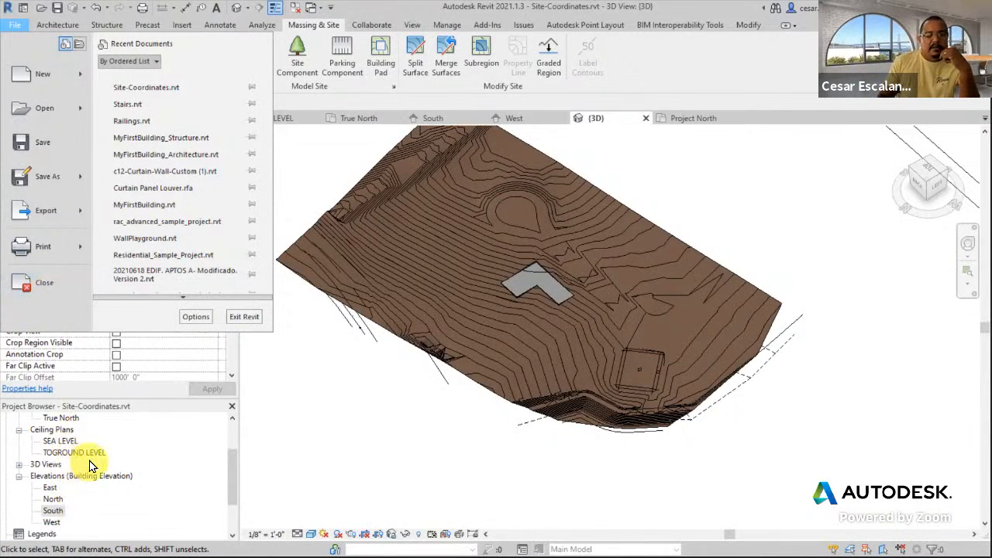
scroll(74, 450, up, 1)
click(72, 431)
click(71, 431)
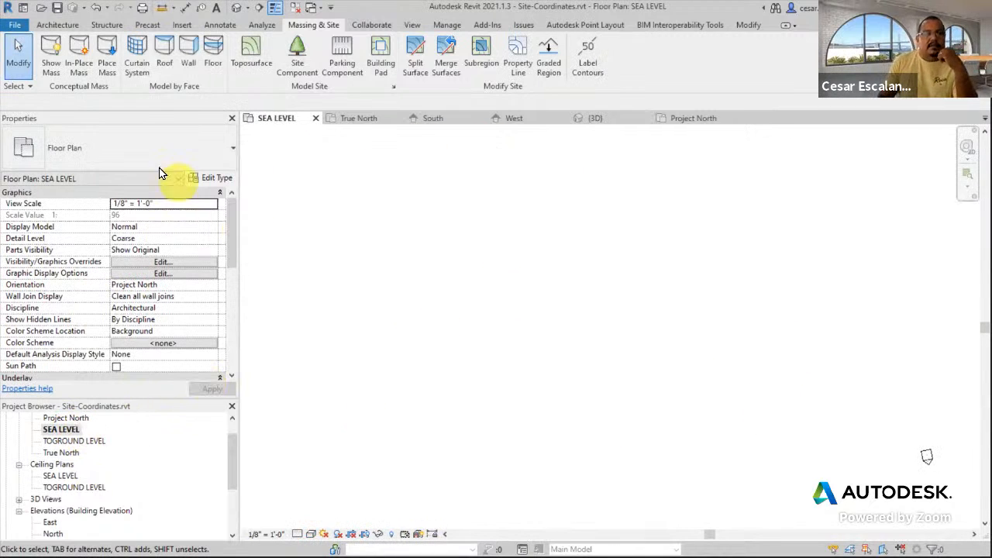
click(18, 28)
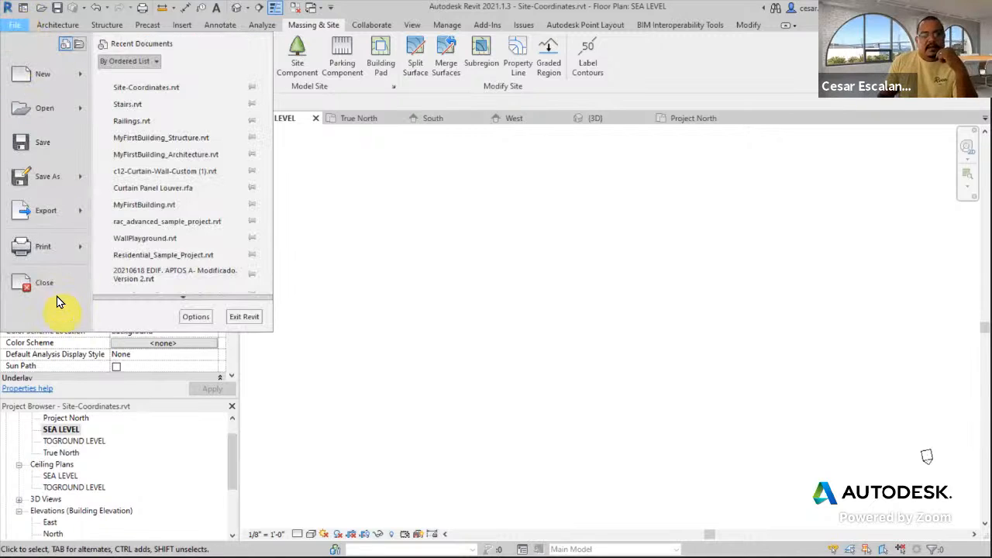
click(51, 287)
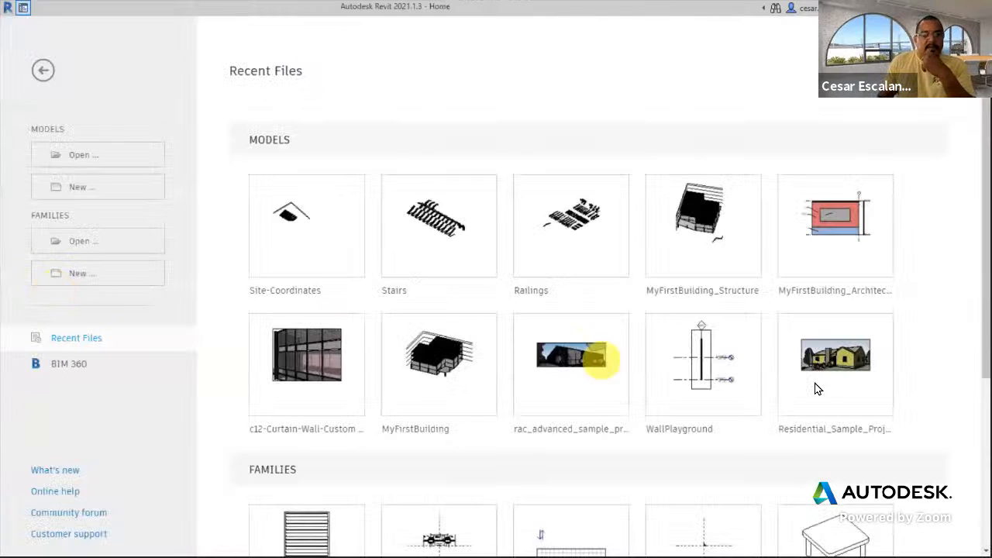
click(846, 382)
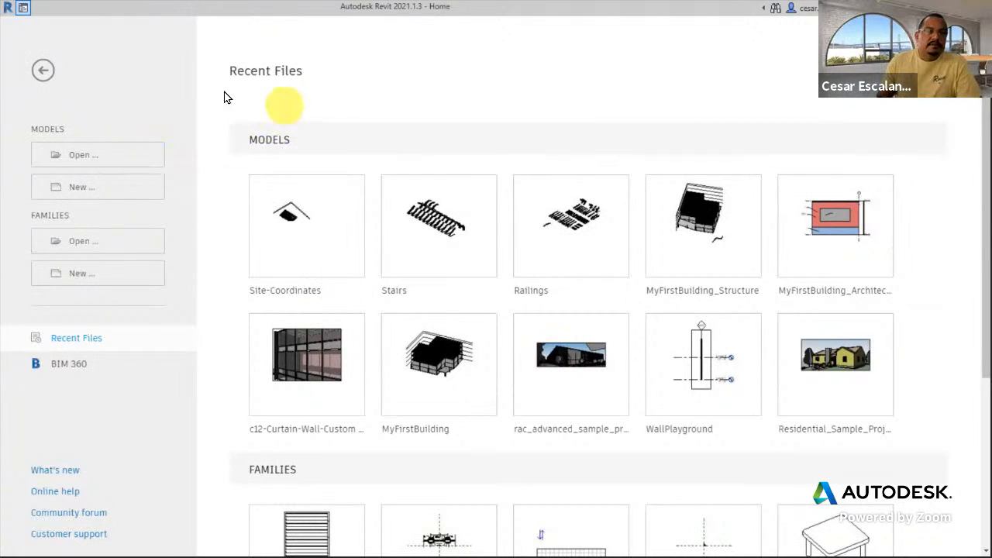
Open the model Library-Link-Architecture.rvt from the Dataset folder and show it in the default 3D view
click(106, 160)
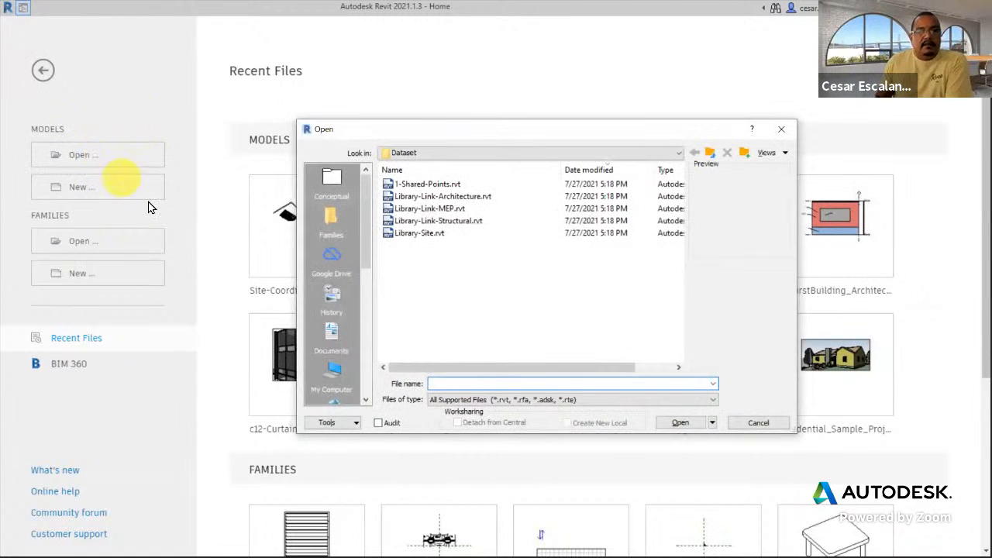
click(453, 196)
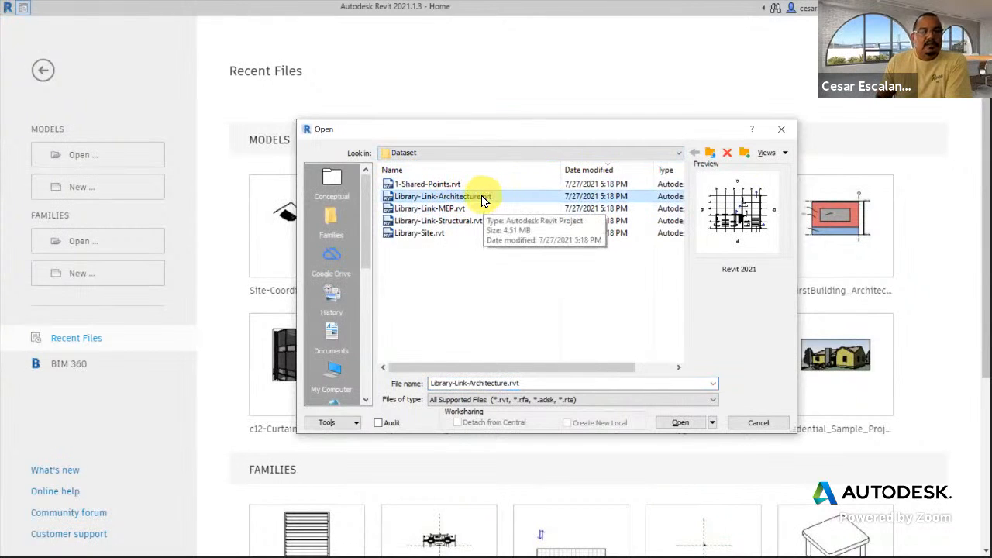
click(677, 425)
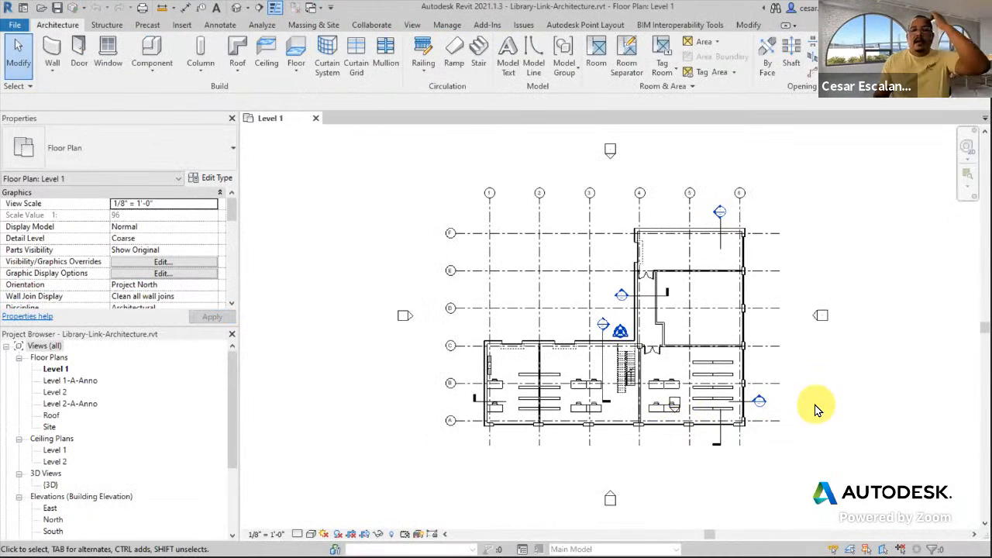
click(241, 11)
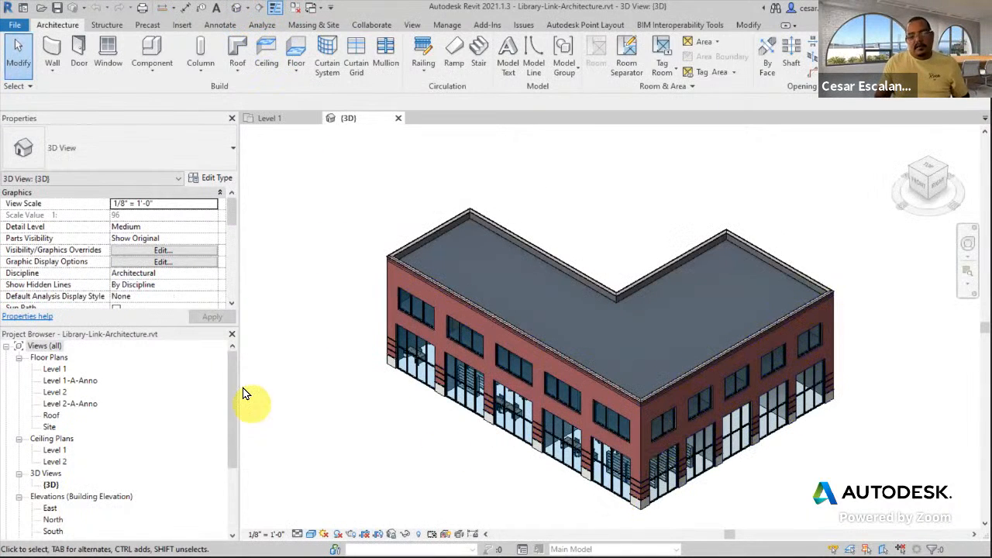
Open the Level 1 floor plan and examine the building layout and its base point
click(294, 118)
scroll(625, 337, up, 5)
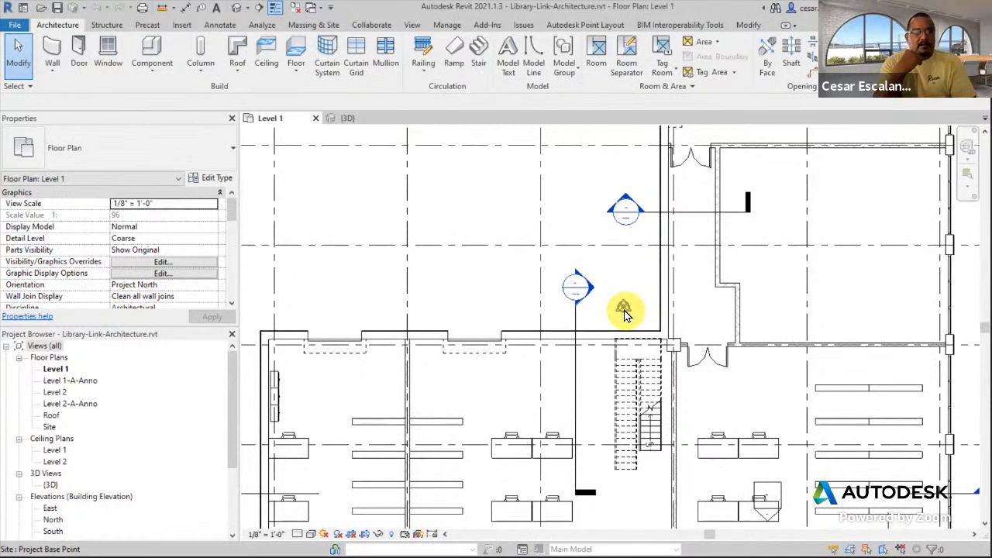
scroll(625, 313, down, 5)
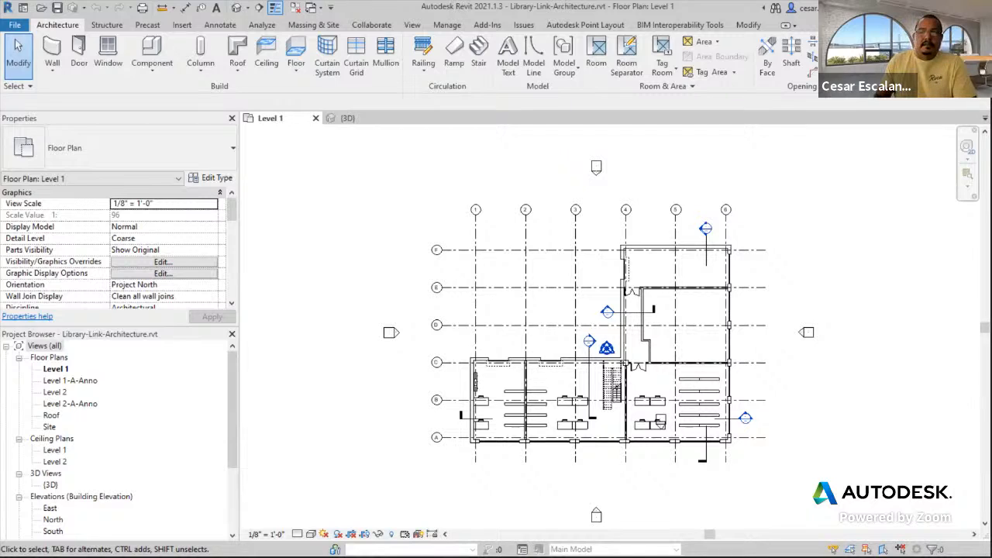
Switch to the RF-Compiled.ppt presentation in PowerPoint and highlight the first two steps on the Coordinate a SCS slide
key(alt+Tab)
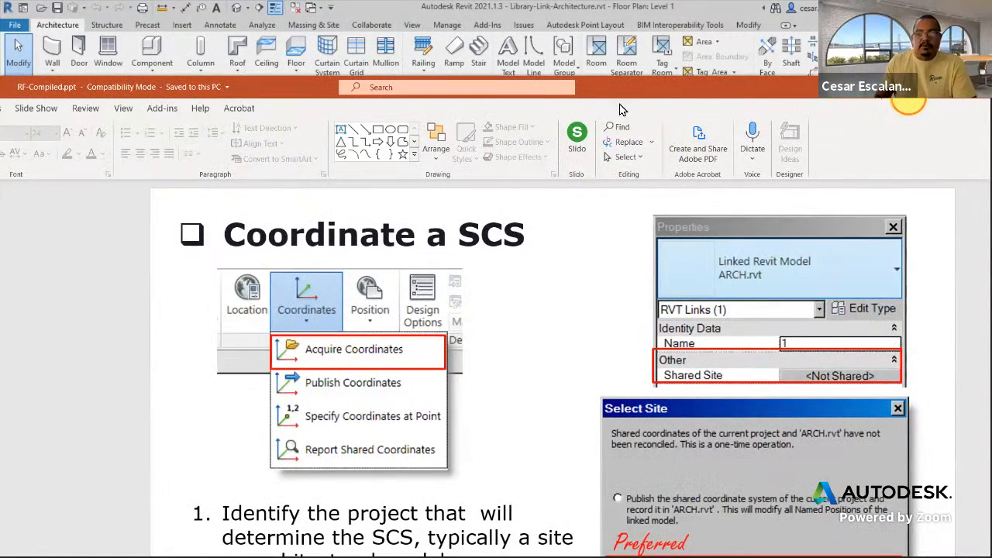
drag(909, 97, 620, 105)
click(866, 97)
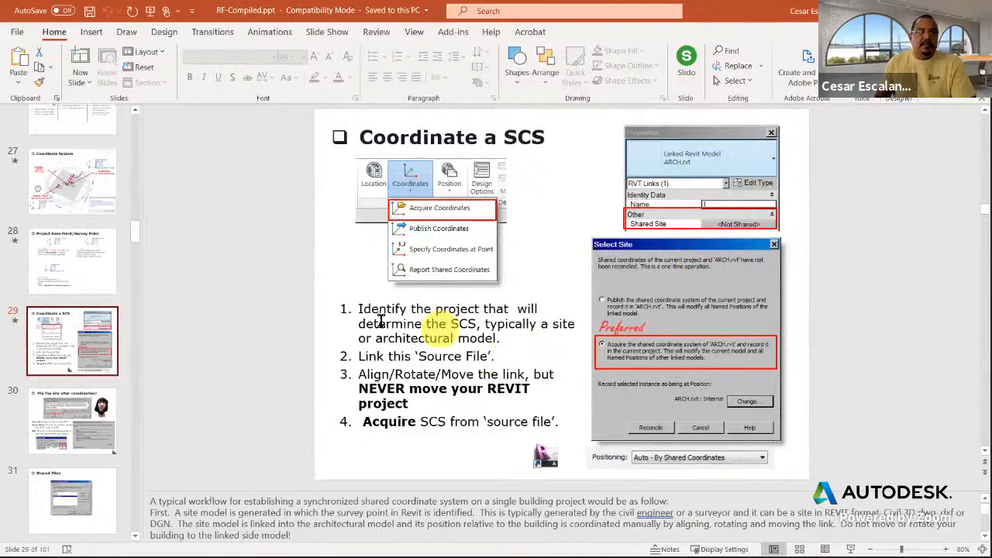
drag(259, 492, 255, 549)
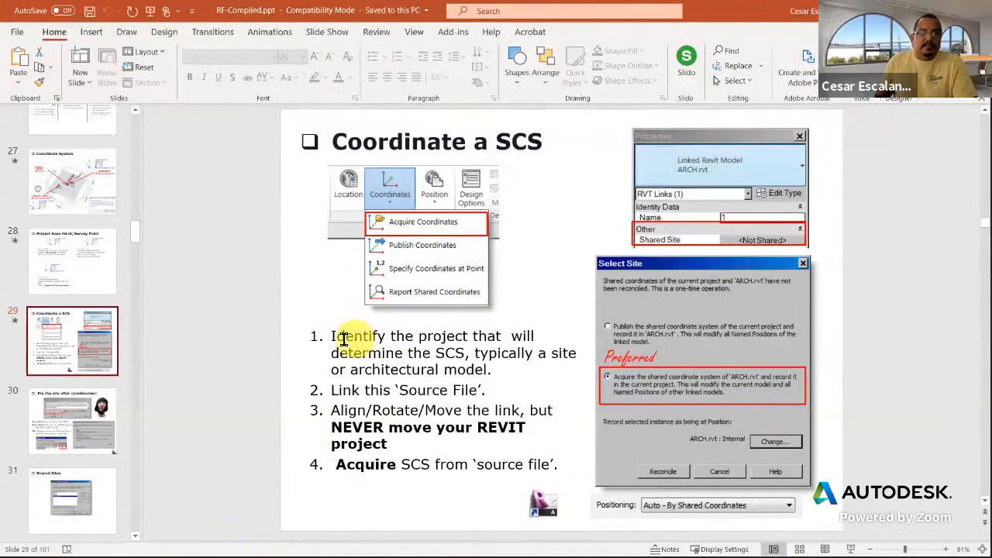
drag(333, 336, 530, 377)
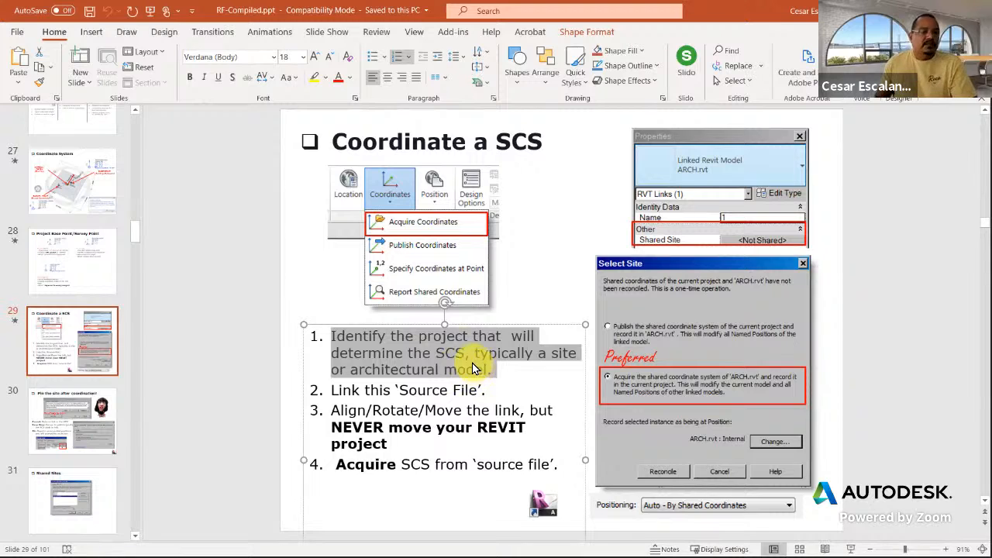
click(341, 391)
drag(332, 390, 485, 390)
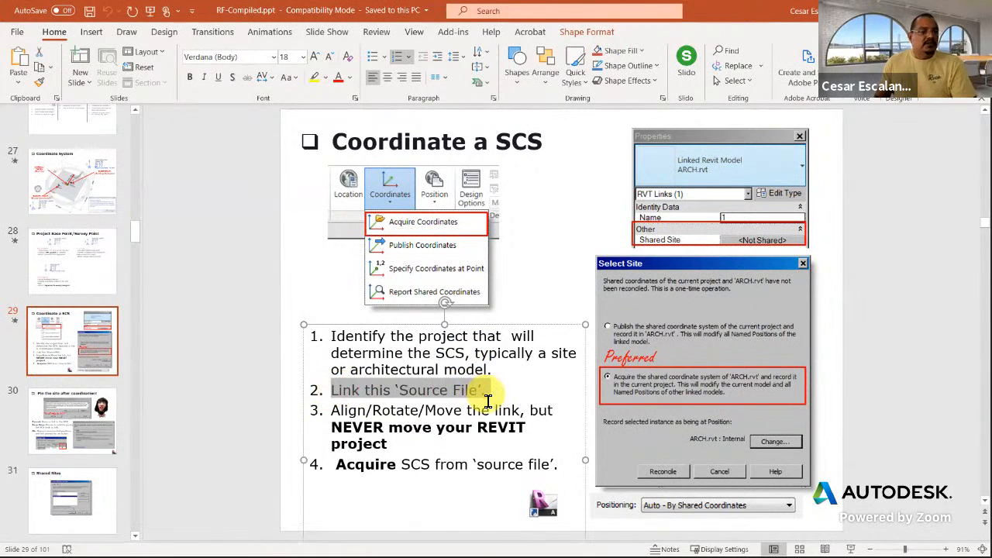
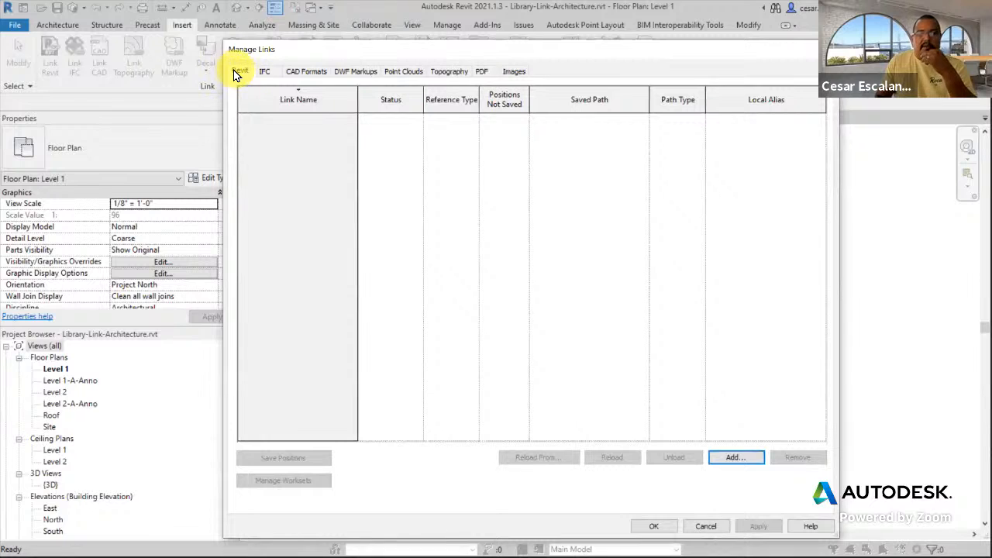
click(735, 457)
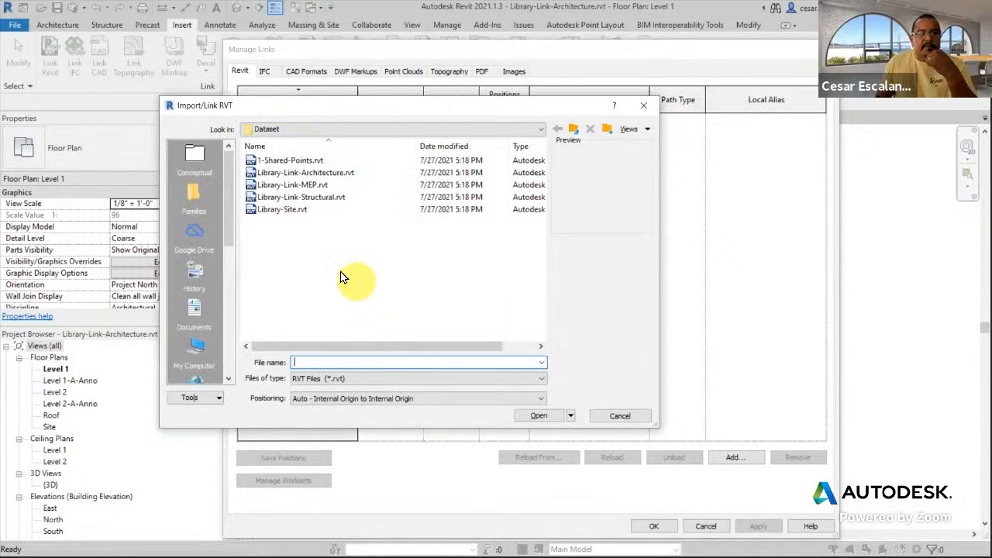
click(346, 131)
click(346, 132)
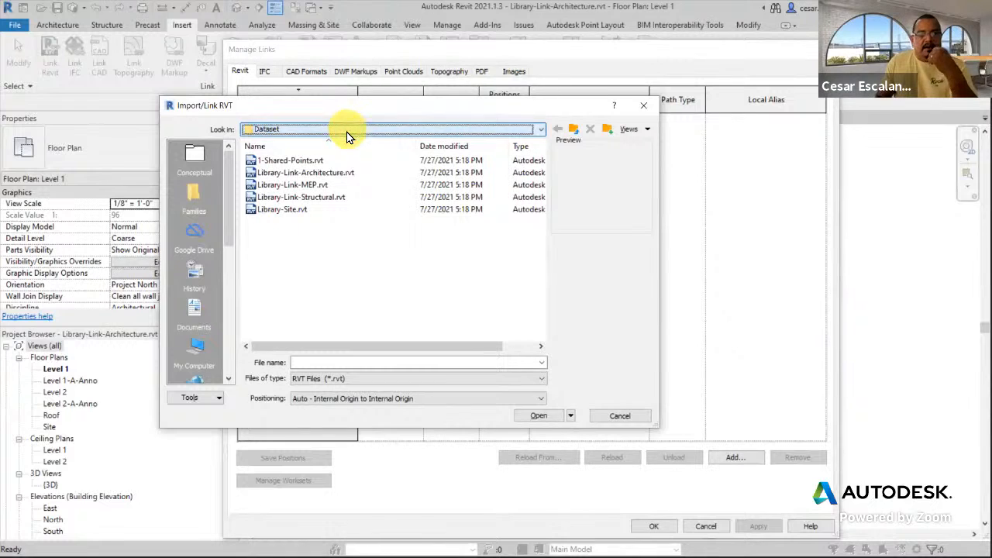
click(327, 236)
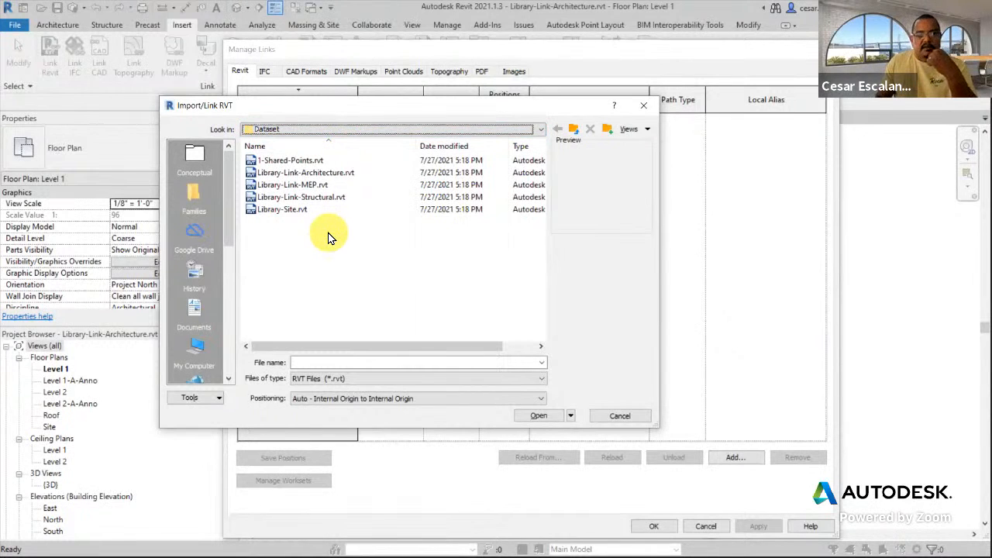
click(363, 131)
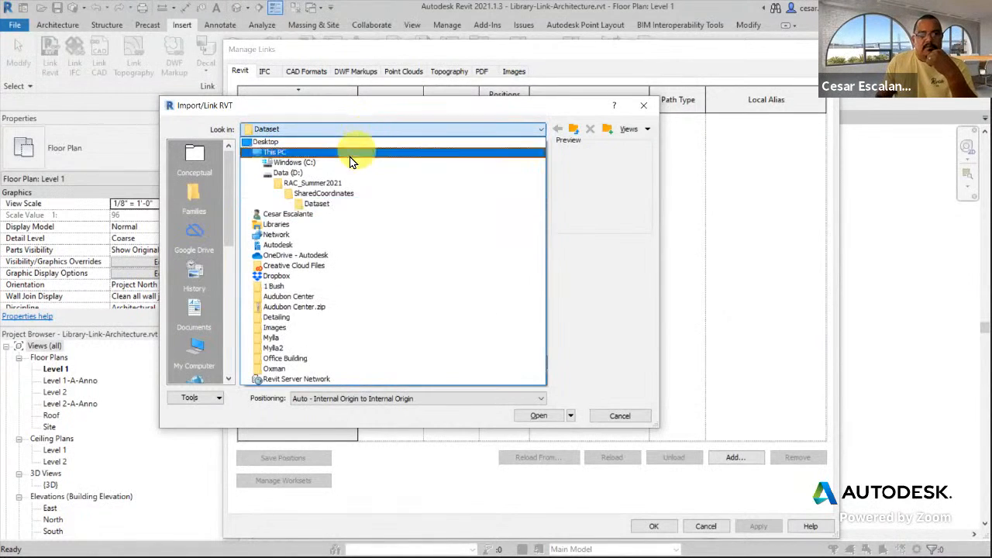
click(336, 194)
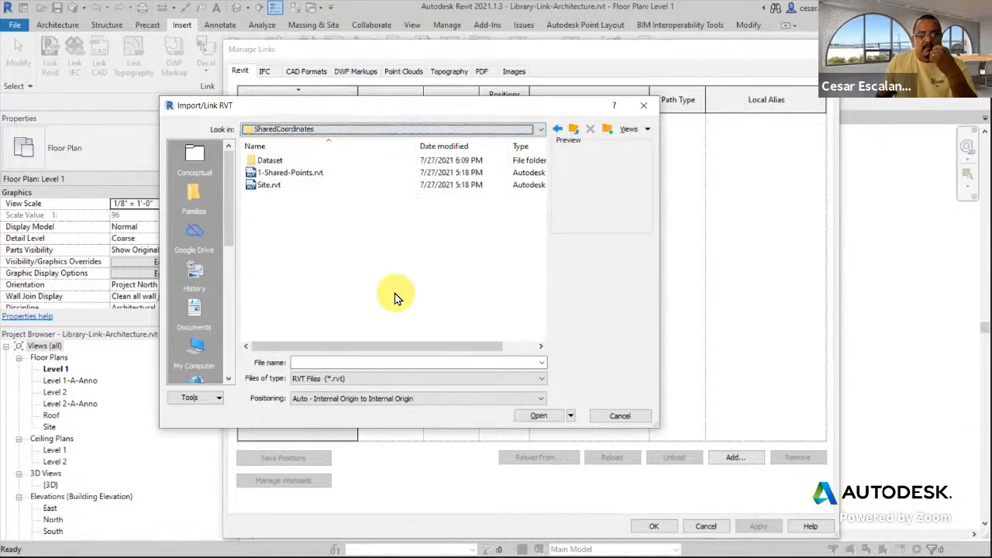
click(264, 188)
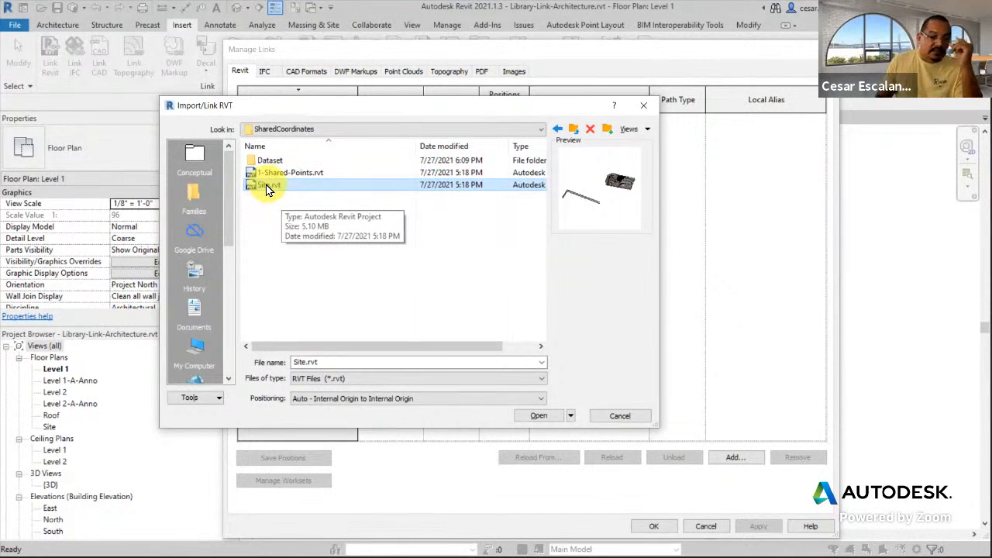
click(535, 418)
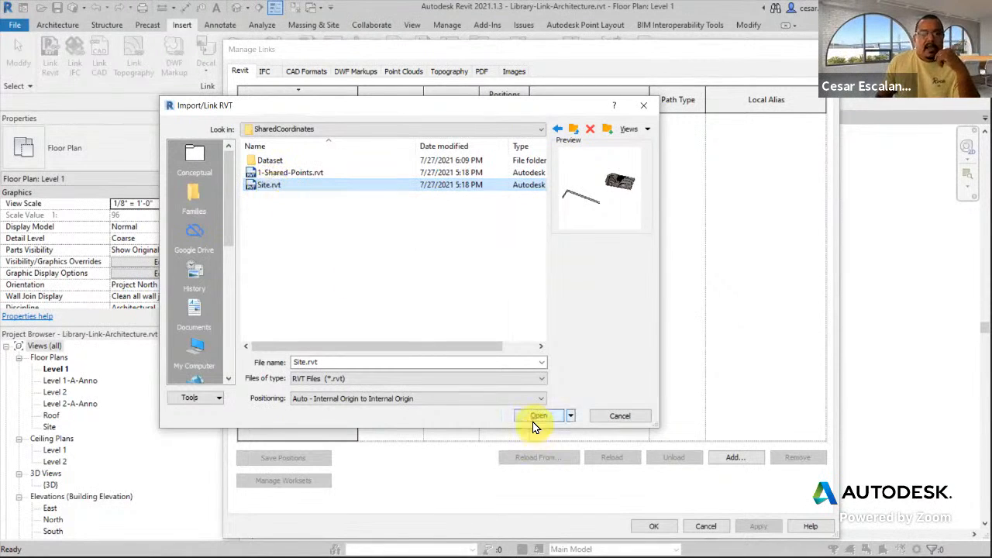
click(345, 407)
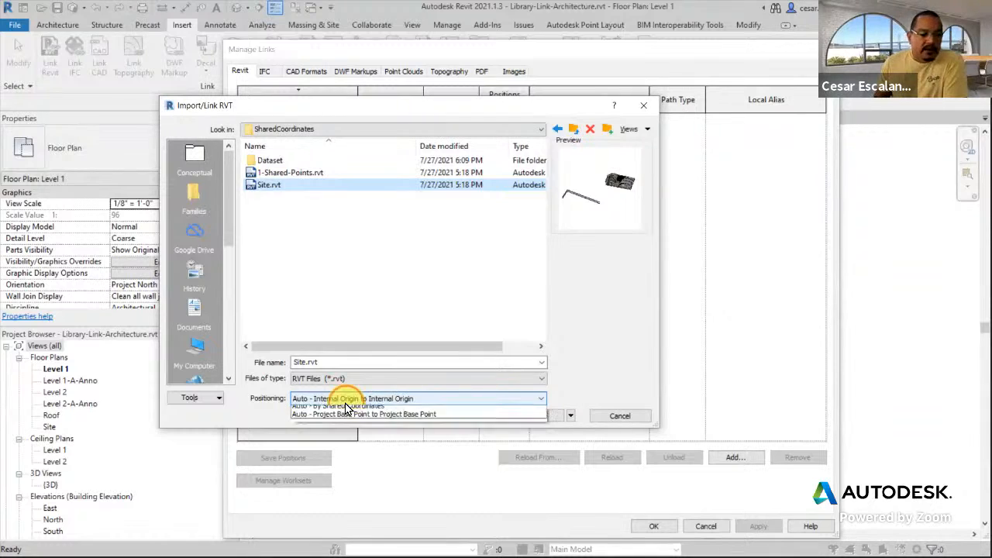
click(341, 410)
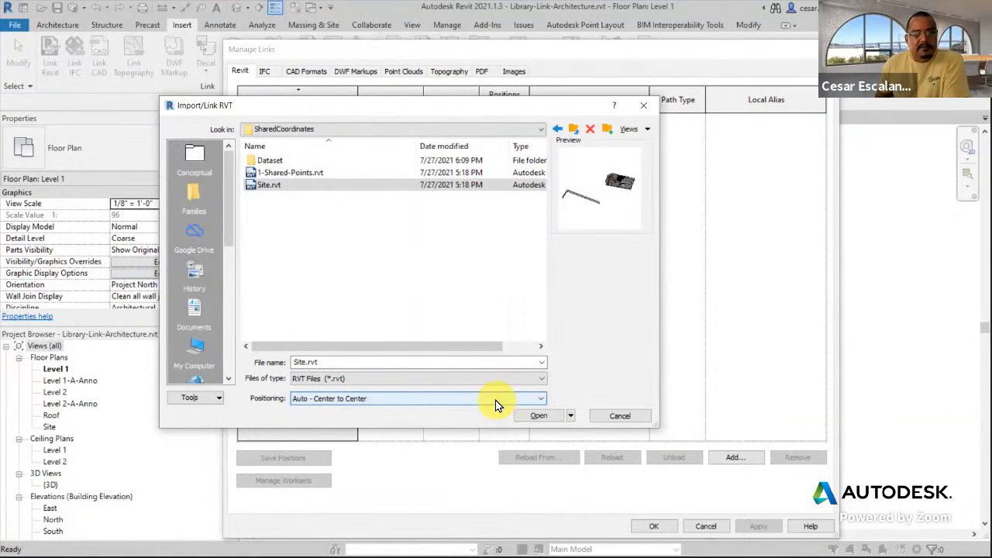
click(534, 416)
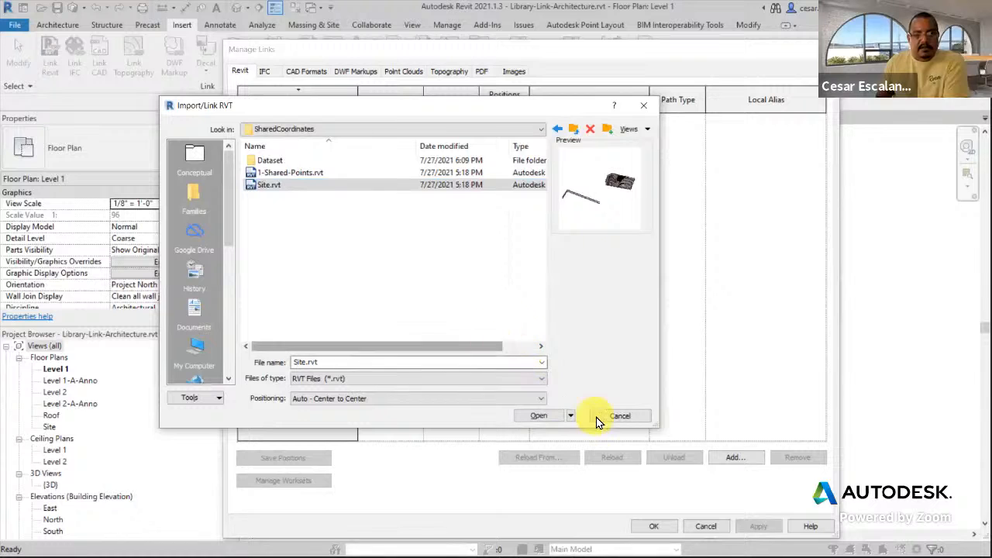
click(621, 417)
click(706, 526)
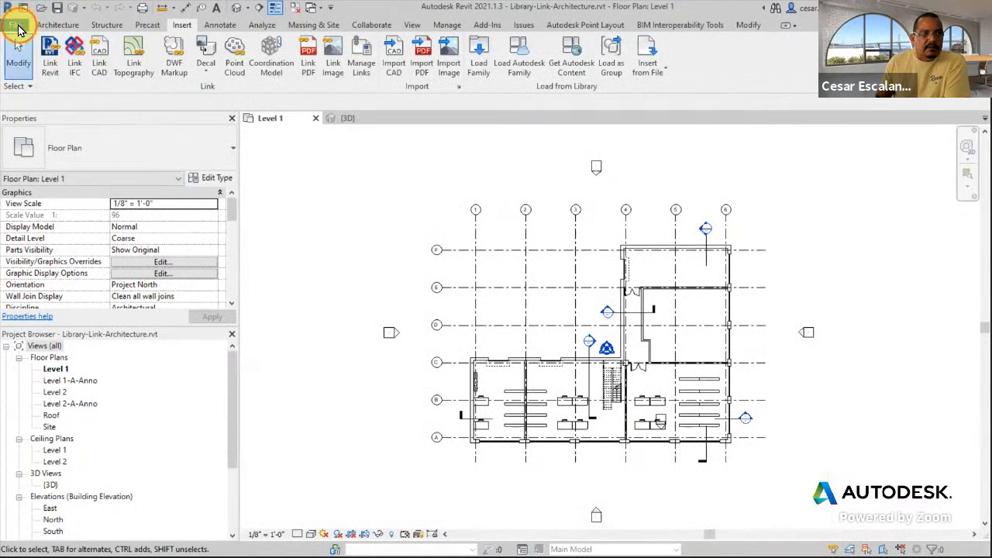
Link Site-Coordinates.rvt from the RAC_Summer2021 folder as a Revit link, positioned Auto - Internal Origin to Internal Origin
click(18, 29)
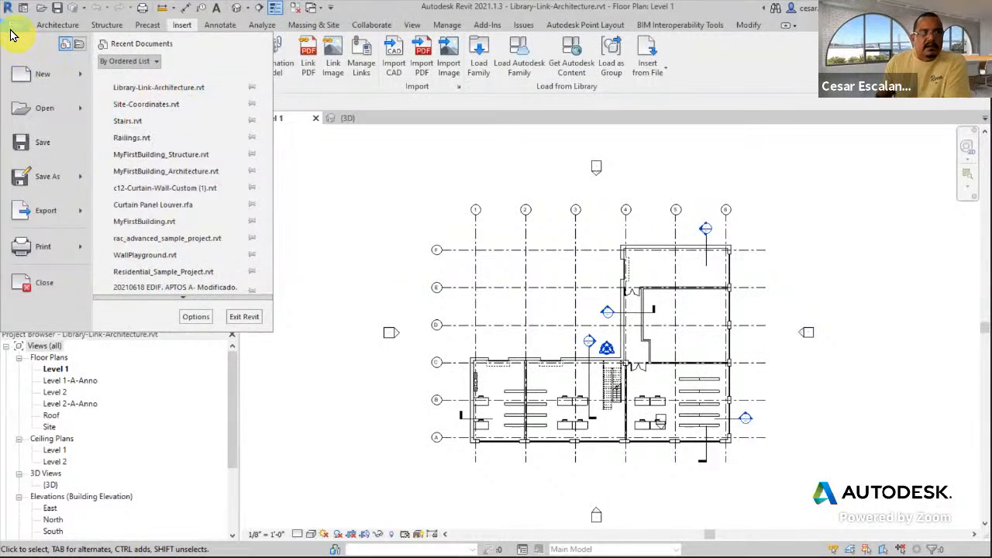
click(343, 157)
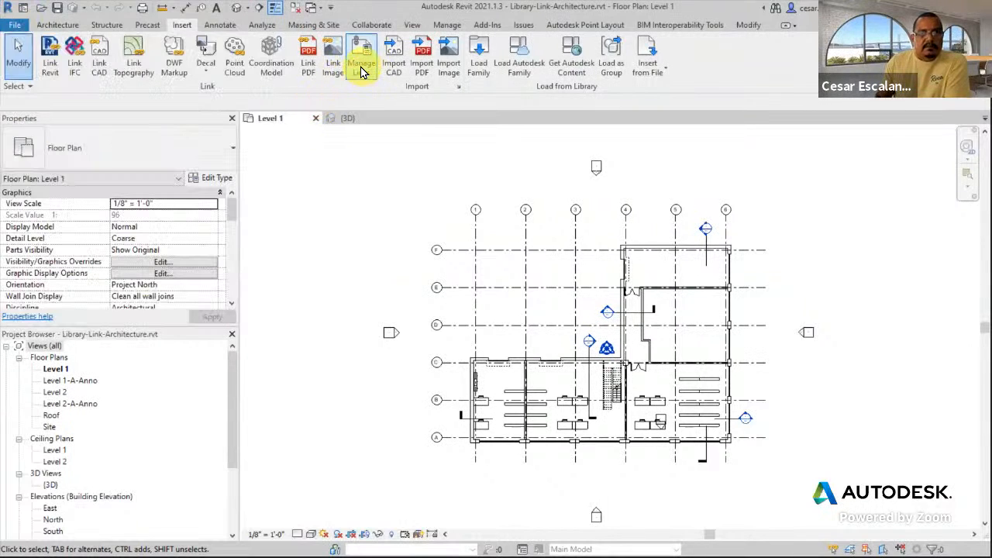
click(360, 66)
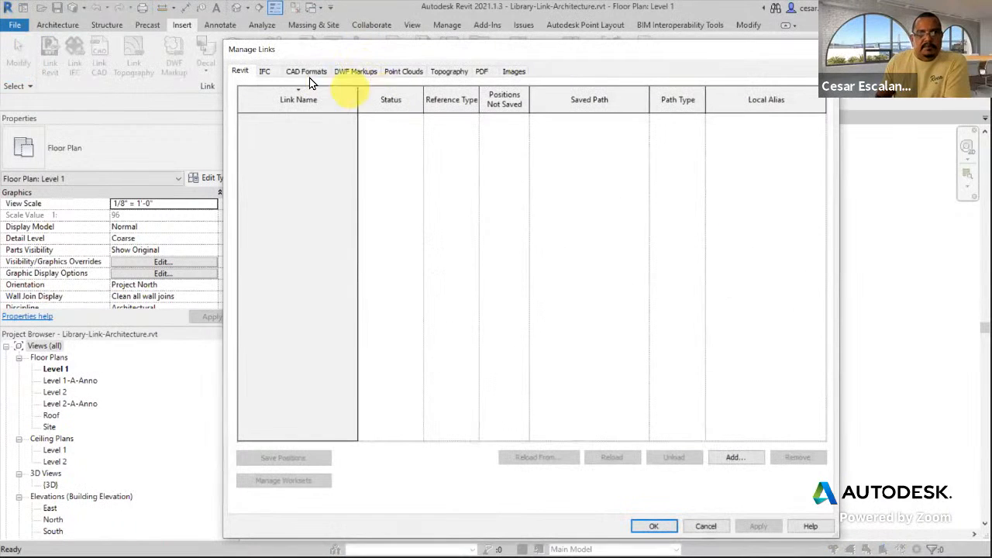
click(728, 458)
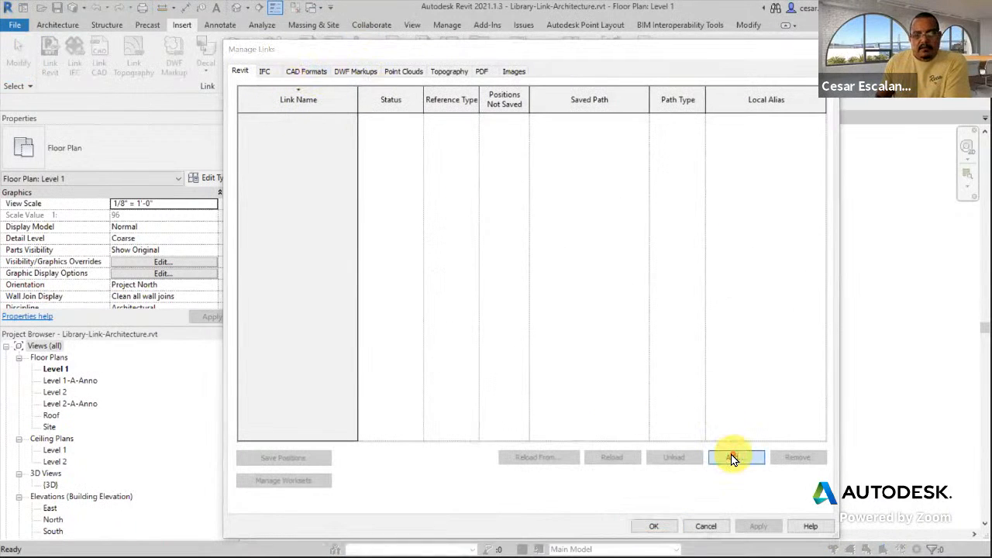
click(349, 129)
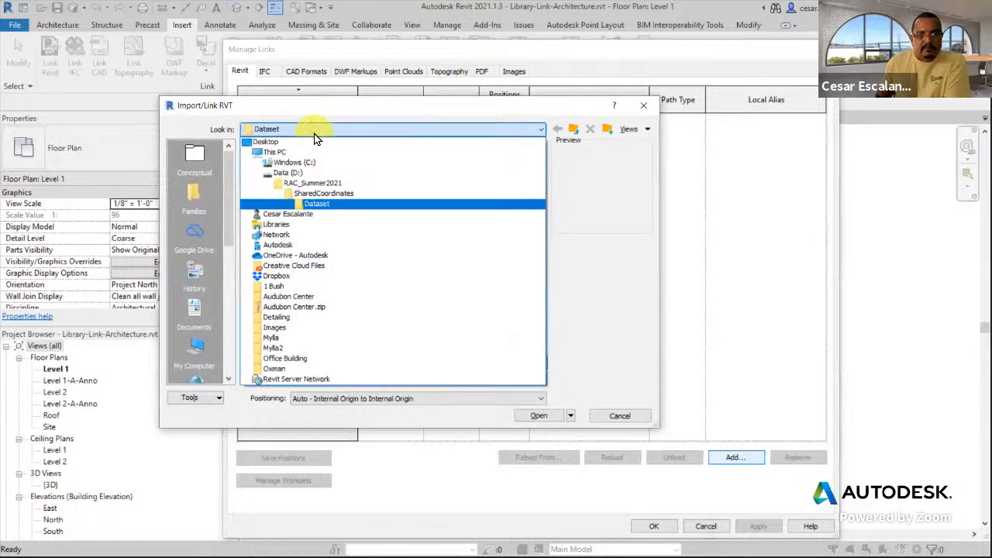
click(319, 183)
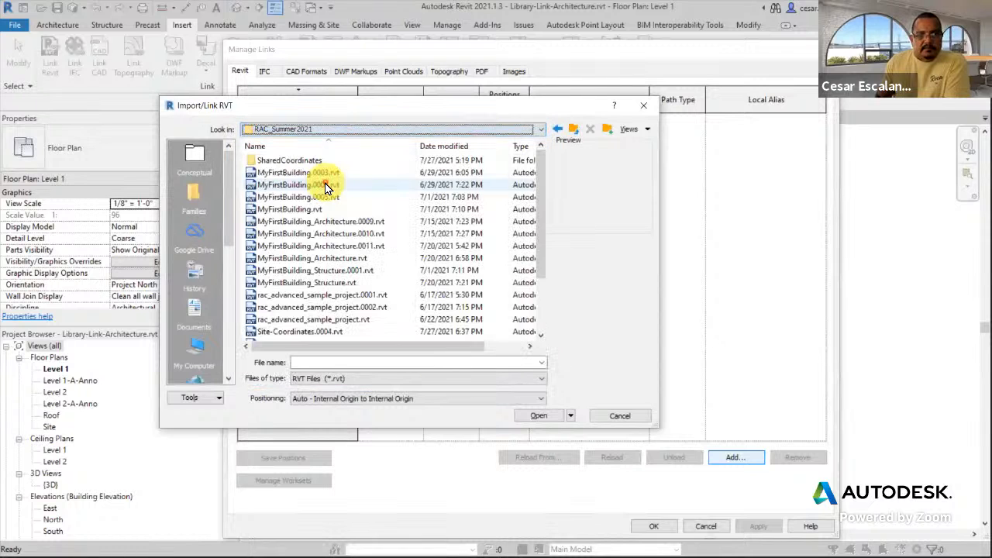
drag(540, 245, 537, 335)
click(297, 294)
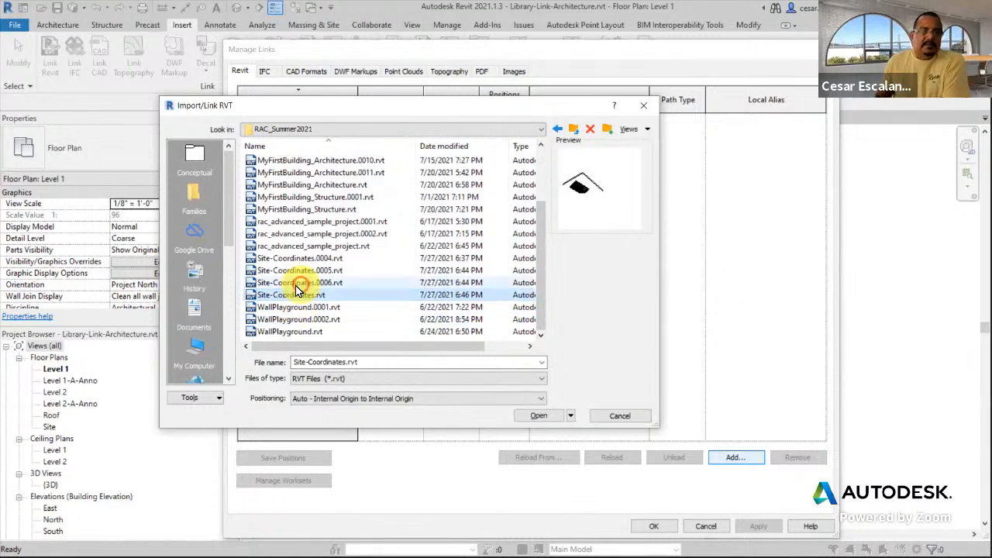
click(538, 416)
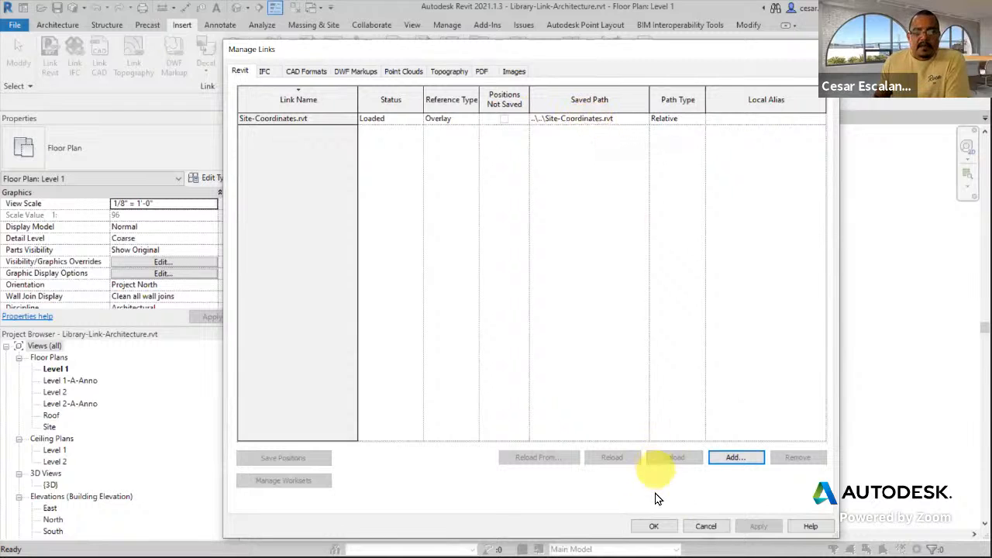
click(654, 526)
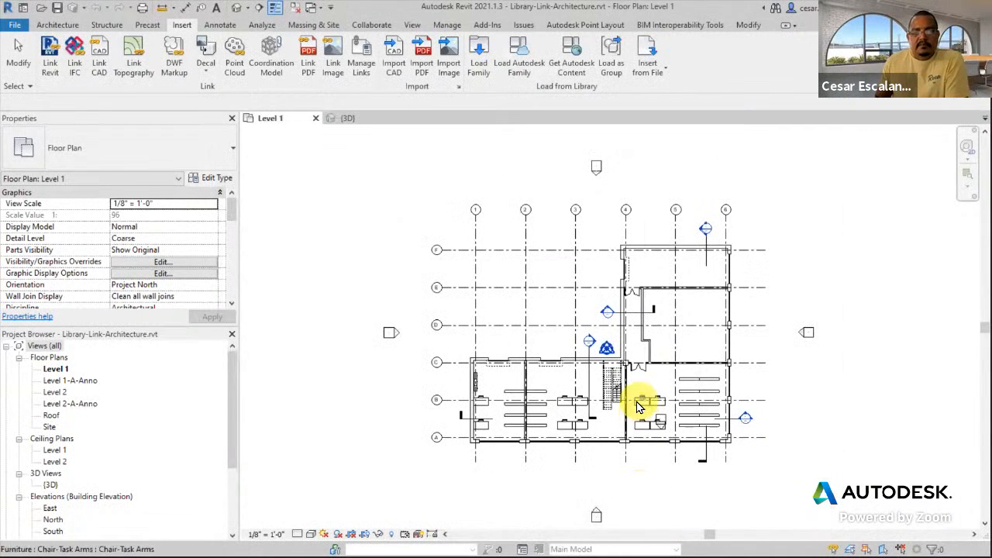
Show the building and the linked site together in the default 3D view
click(235, 10)
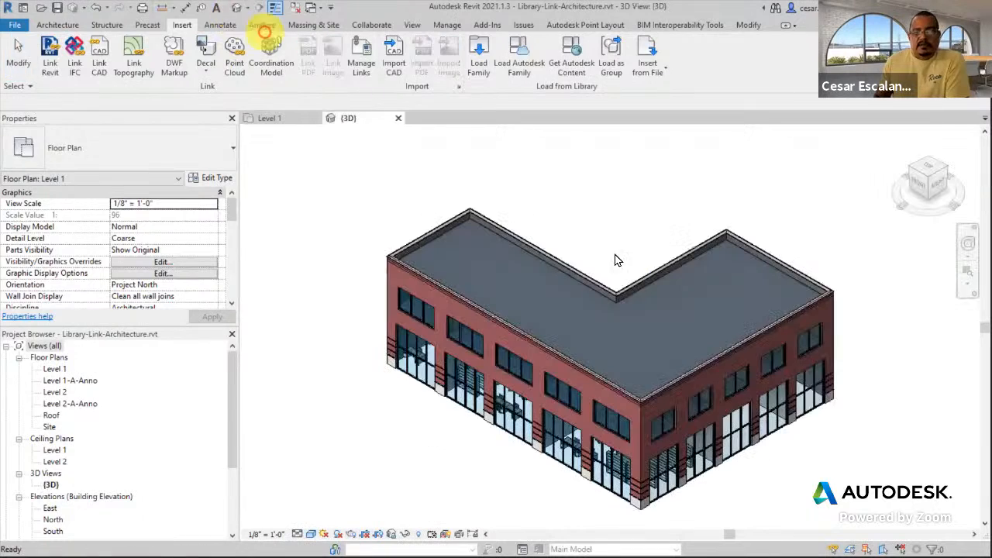
key(z)
key(a)
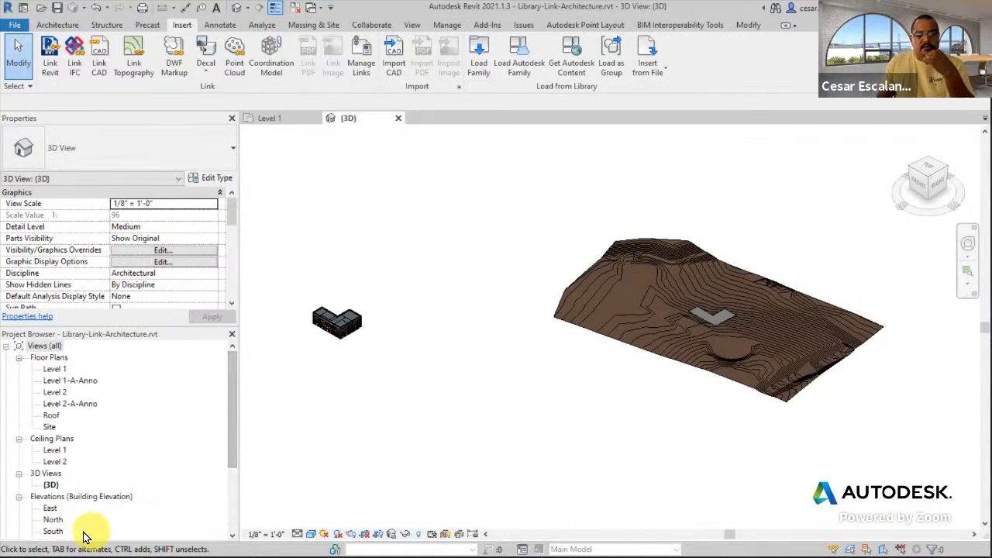
In the South elevation, move the Site-Coordinates link vertically down so its upper level line aligns with the building's Level 1
double_click(59, 532)
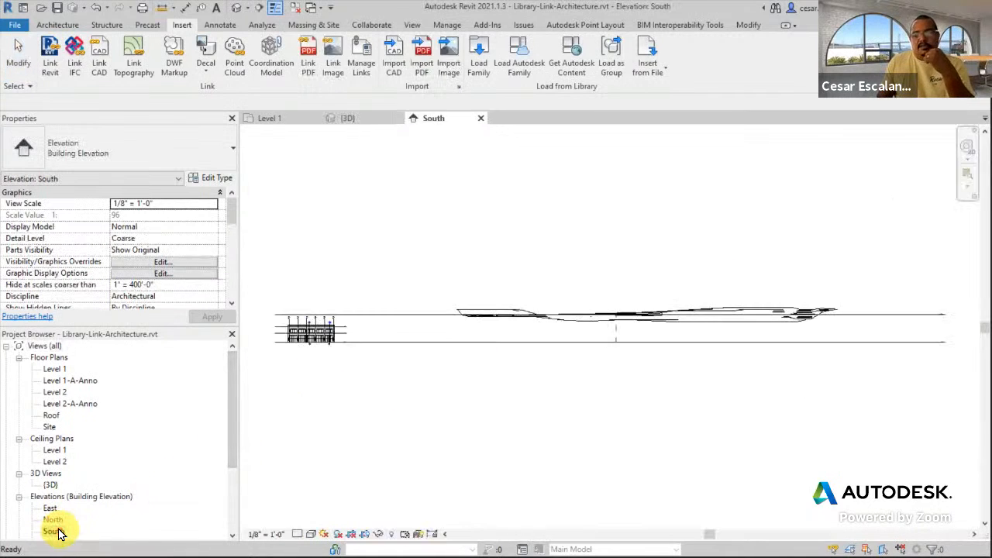
middle_drag(646, 357, 775, 348)
scroll(587, 303, up, 3)
click(578, 279)
middle_drag(503, 343, 647, 347)
scroll(613, 339, up, 2)
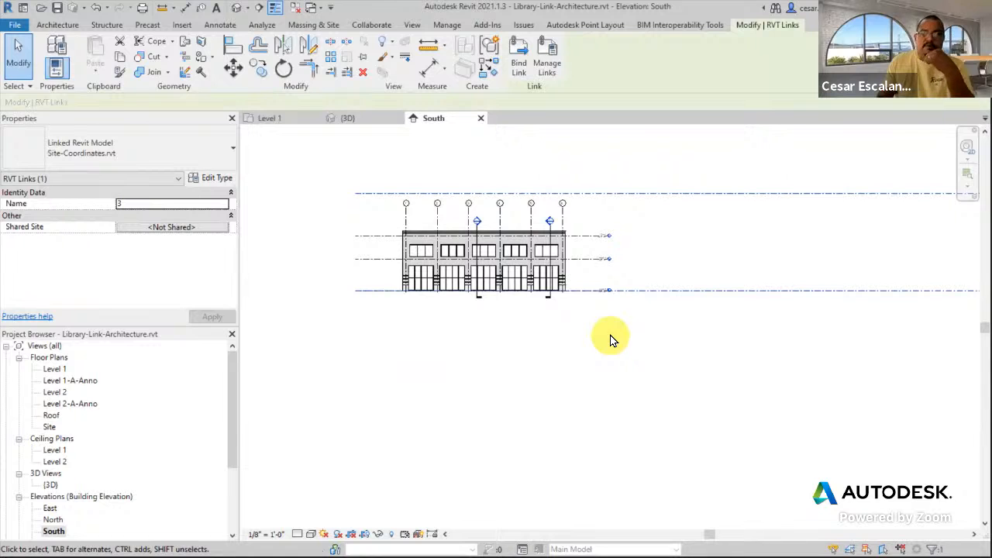
scroll(520, 326, up, 3)
middle_drag(668, 337, 640, 396)
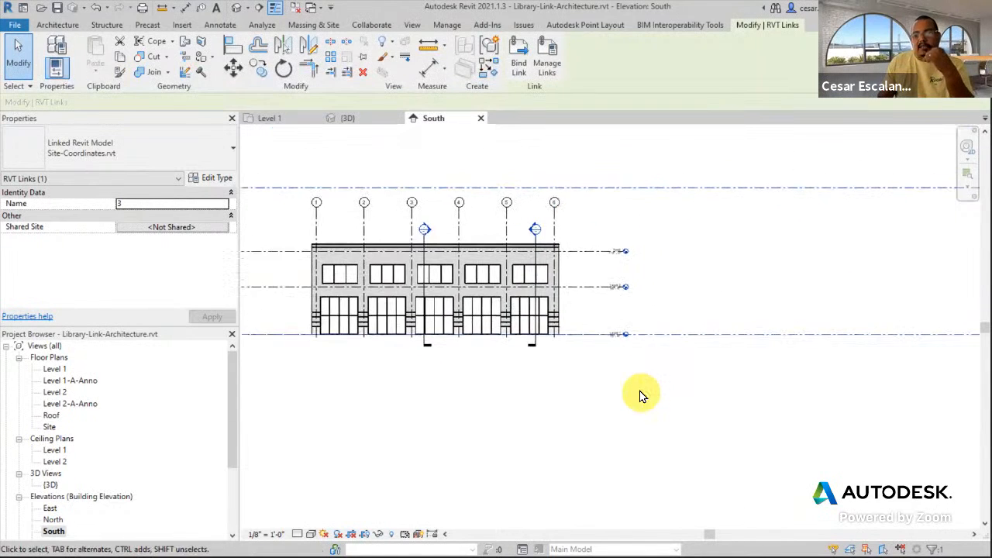
scroll(641, 391, down, 3)
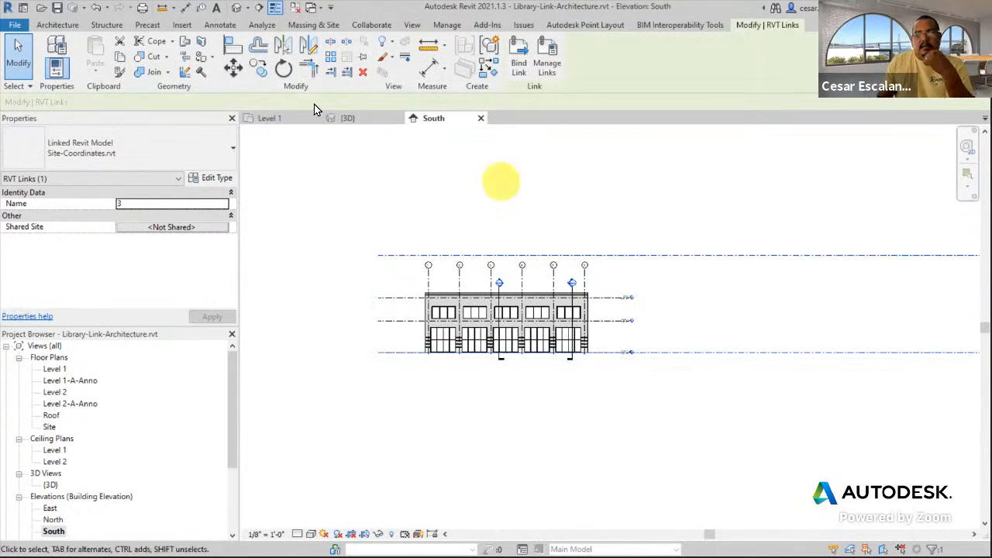
click(233, 68)
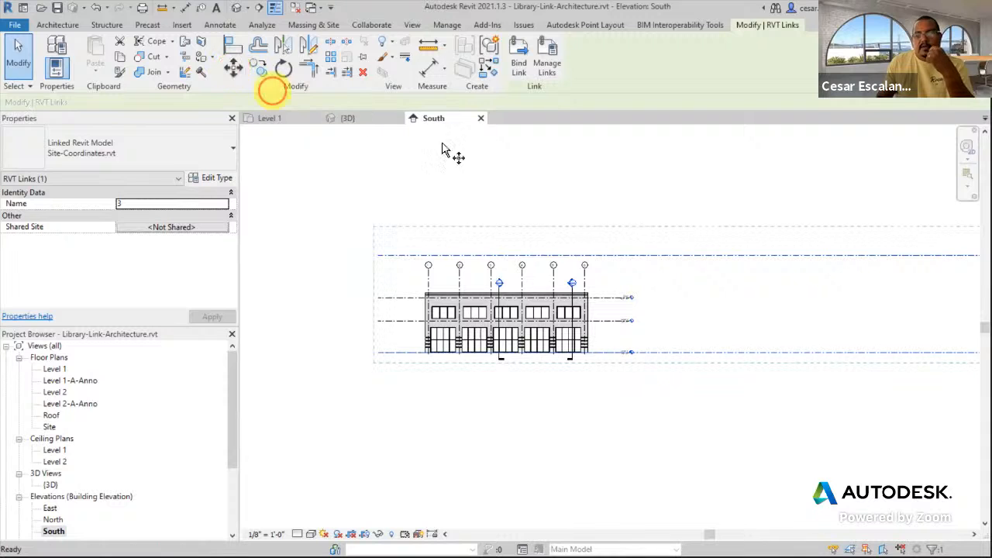
click(609, 257)
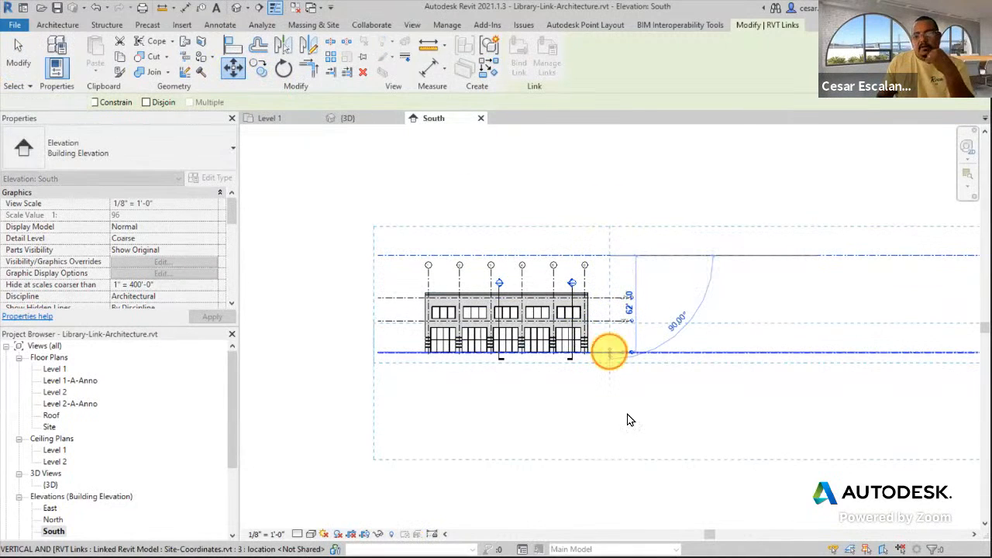
click(610, 354)
Examine the level heads and the linked site's vertical alignment with the building in the South elevation
scroll(551, 353, up, 5)
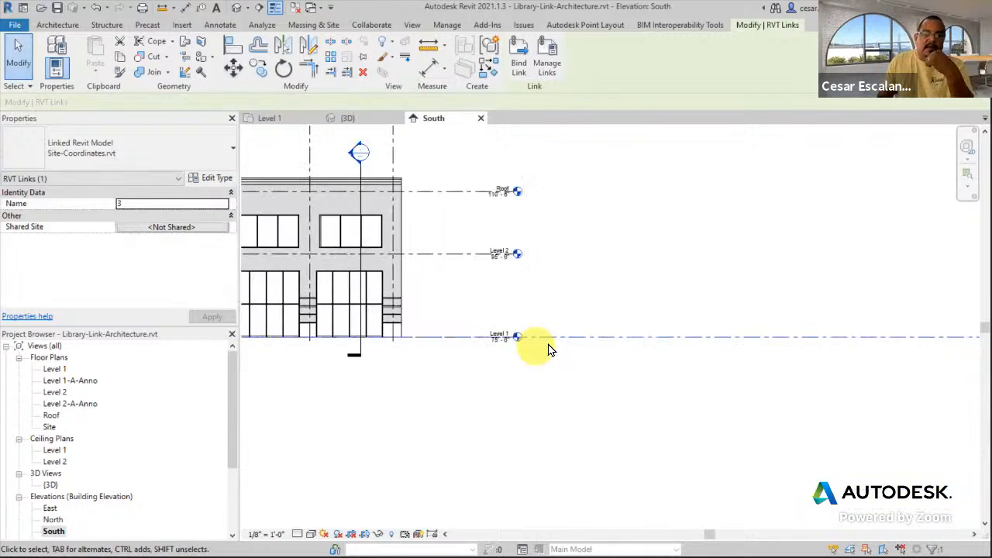
scroll(538, 345, up, 1)
scroll(572, 332, down, 3)
middle_drag(692, 346, 466, 315)
scroll(325, 316, down, 2)
scroll(349, 283, up, 3)
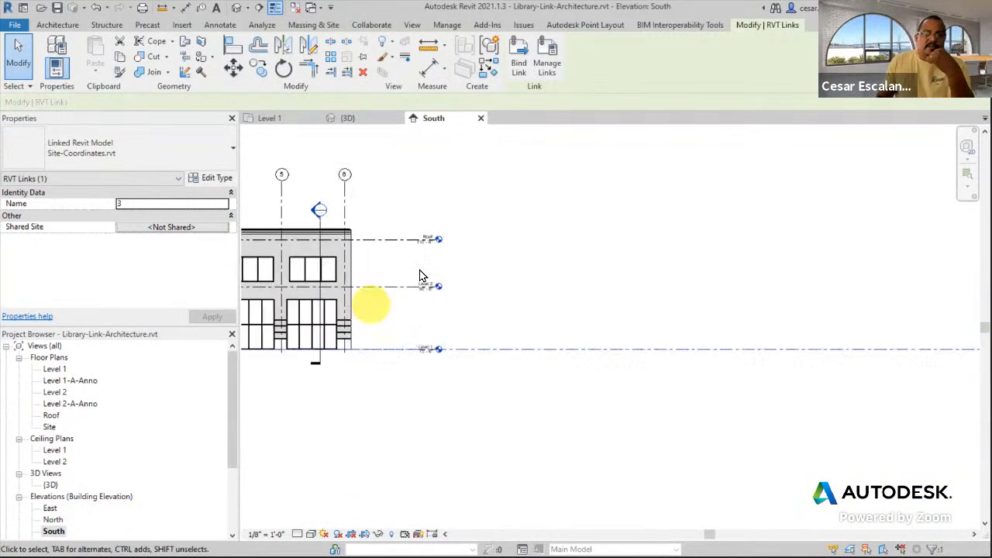
scroll(433, 279, up, 2)
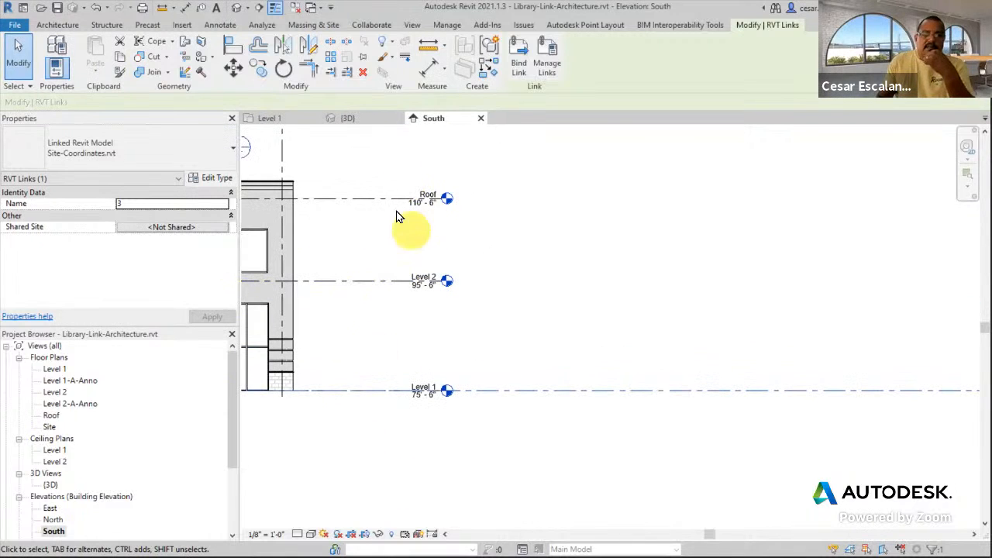
scroll(404, 302, down, 1)
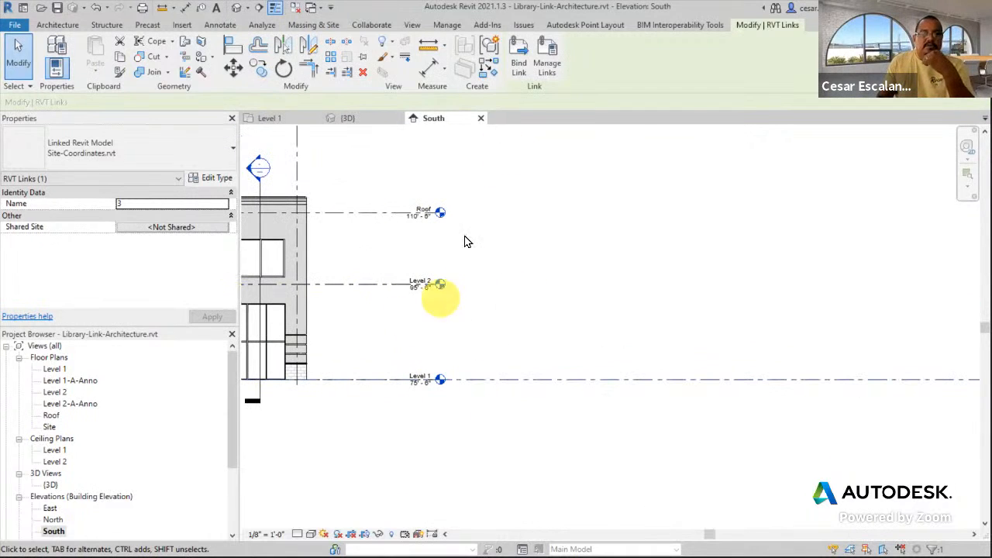
scroll(474, 313, down, 2)
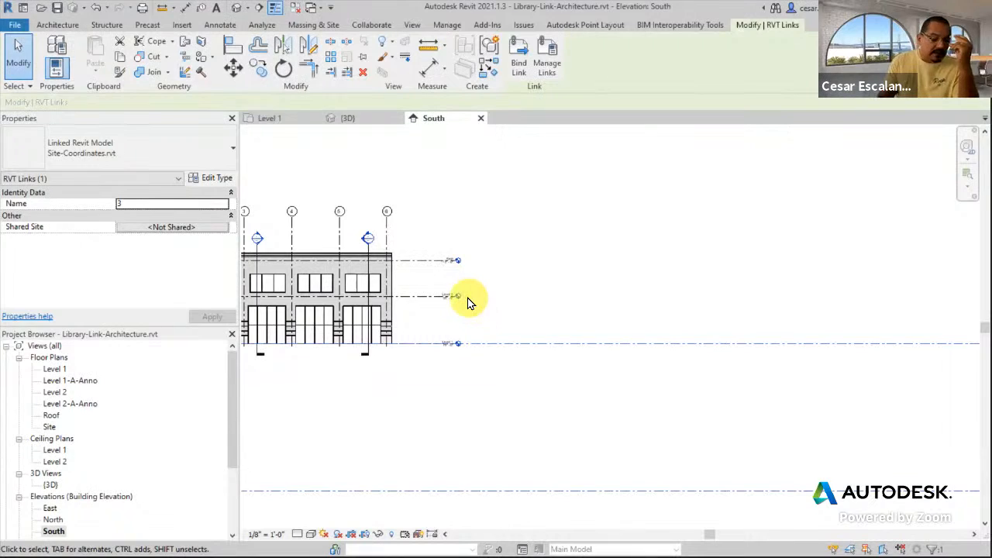
scroll(465, 299, down, 2)
middle_drag(659, 317, 706, 308)
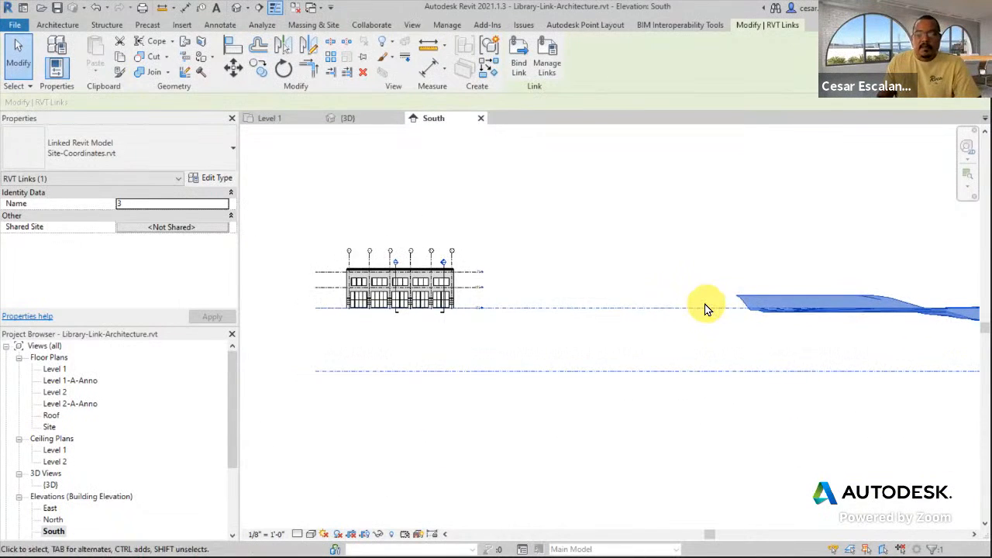
scroll(705, 309, down, 1)
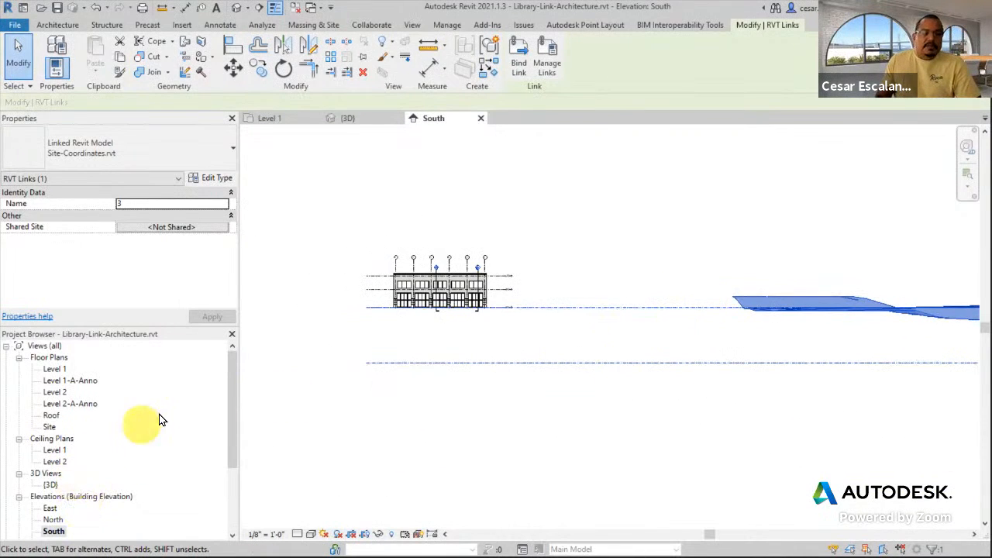
Open the Site floor plan showing the building and the linked site, and clear the current selection
double_click(59, 371)
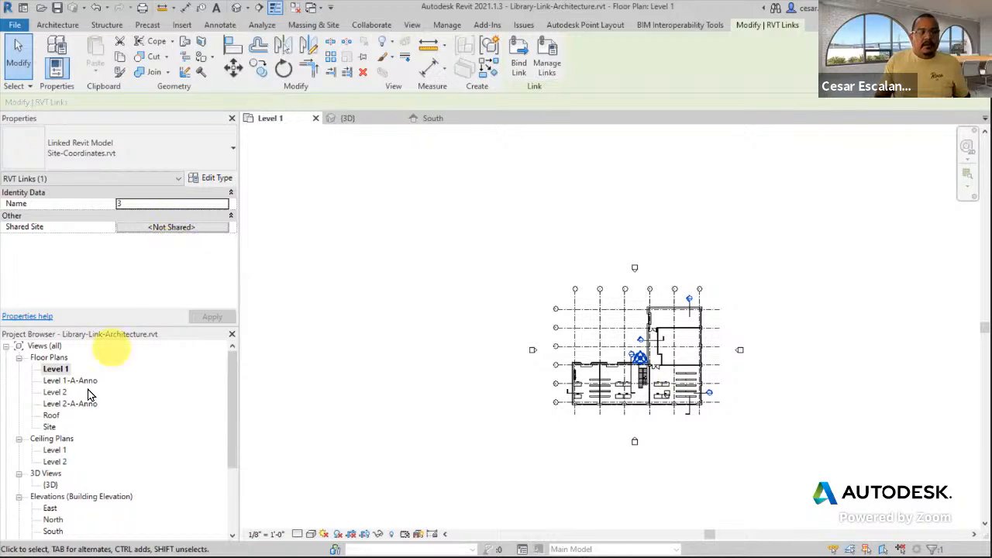
double_click(50, 427)
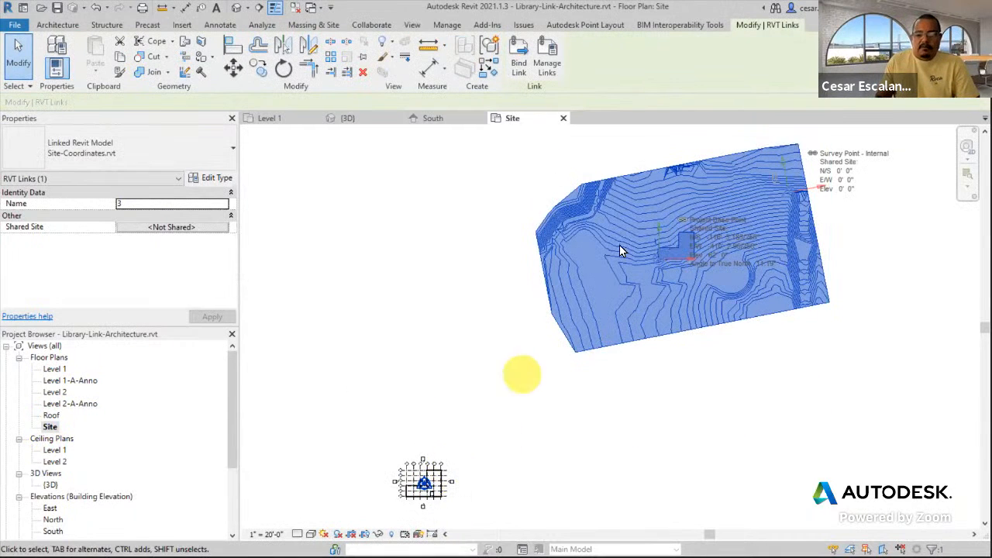
middle_drag(570, 399, 636, 356)
click(629, 365)
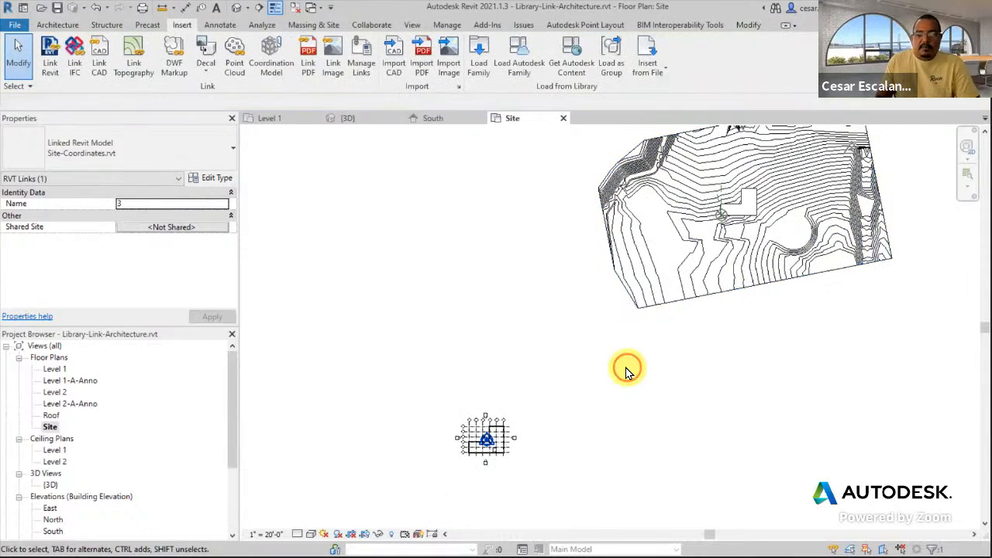
Move the Site-Coordinates link from its project base point to the building's grid intersection A-1
click(693, 287)
middle_drag(636, 281, 613, 316)
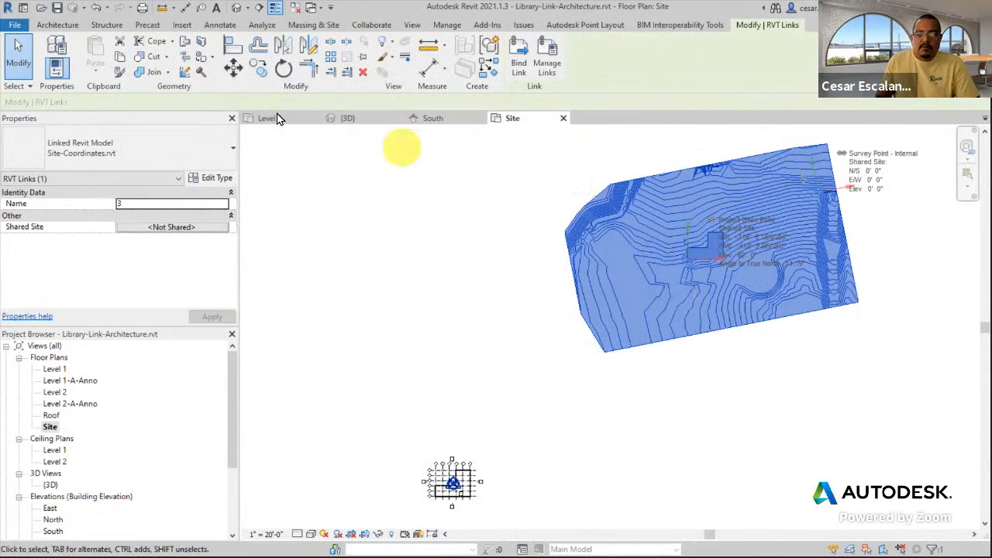
click(235, 70)
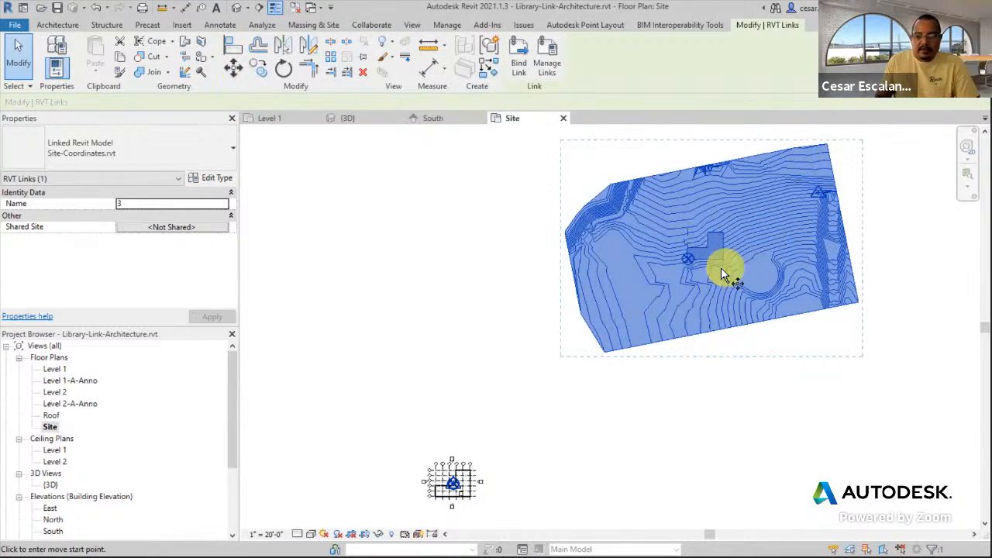
scroll(690, 263, up, 5)
scroll(647, 254, up, 4)
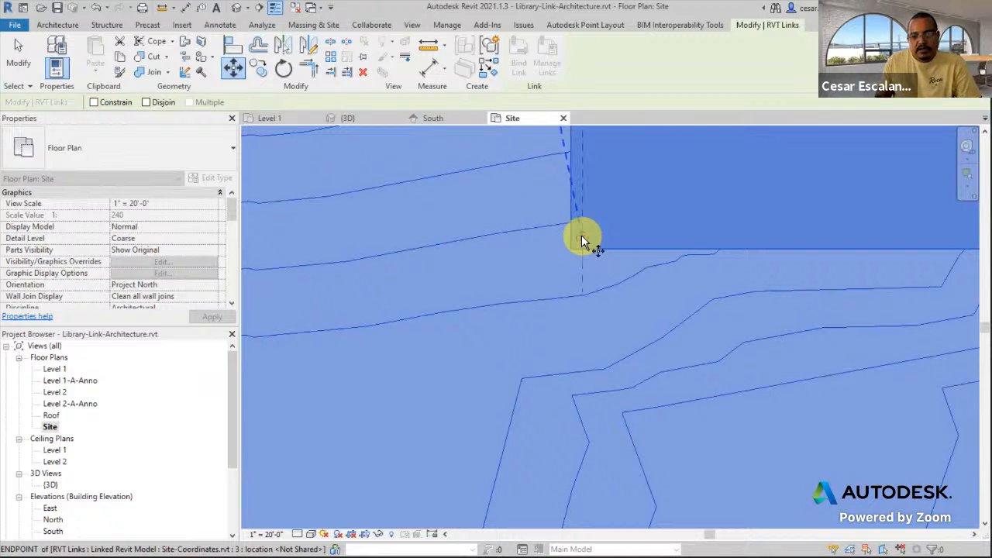
click(581, 237)
scroll(724, 276, down, 3)
scroll(846, 210, down, 6)
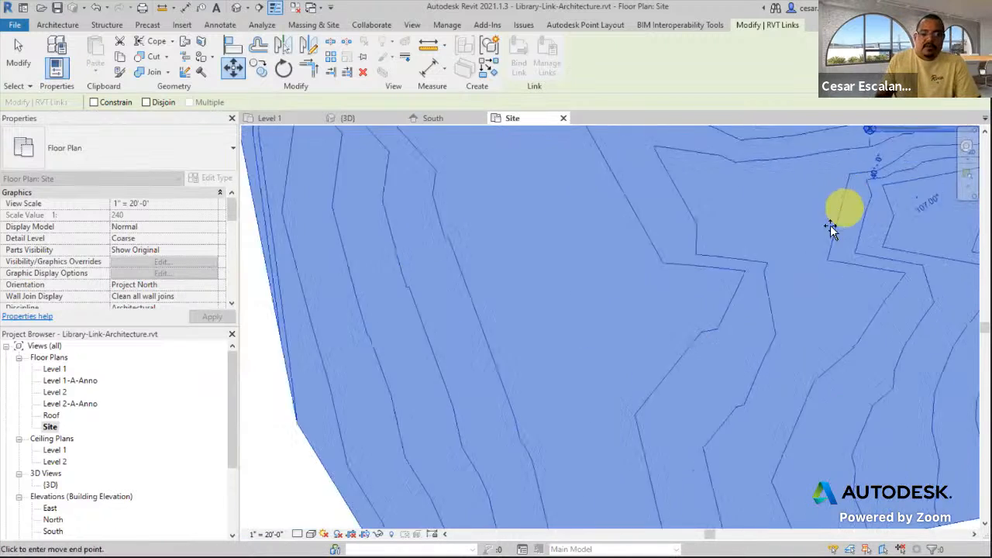
scroll(620, 405, up, 8)
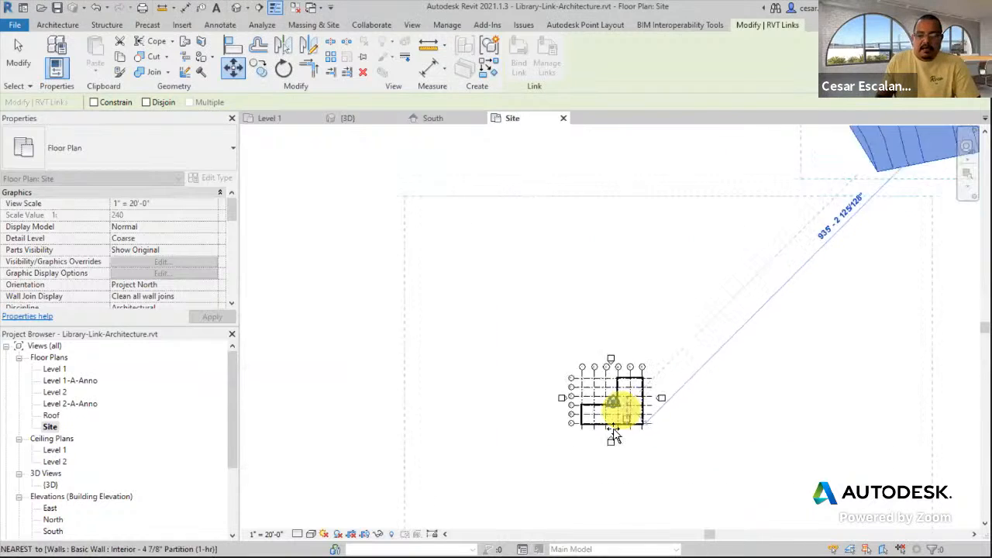
scroll(488, 437, up, 3)
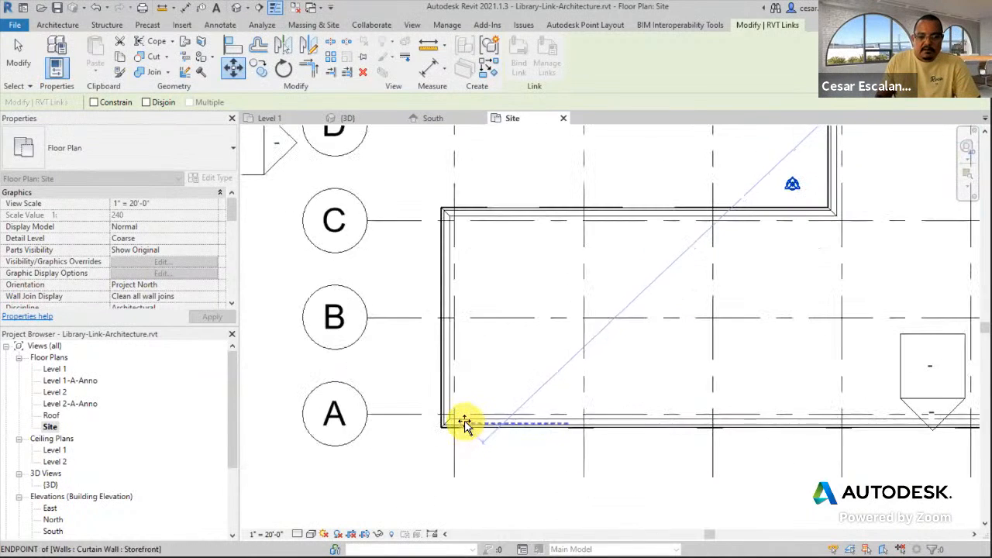
click(456, 416)
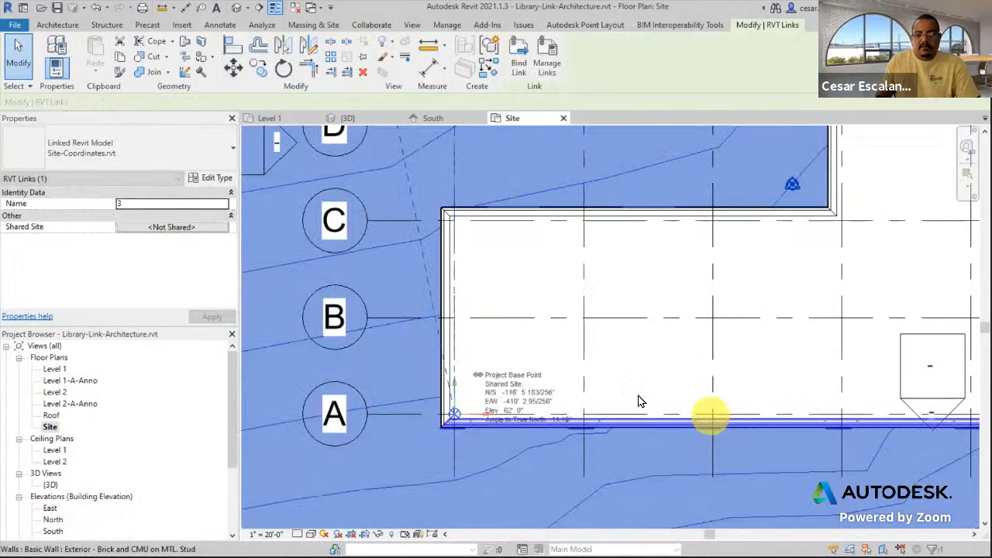
Show the building on the linked site in the default 3D view and inspect its placement up close
scroll(491, 370, down, 3)
scroll(701, 356, down, 5)
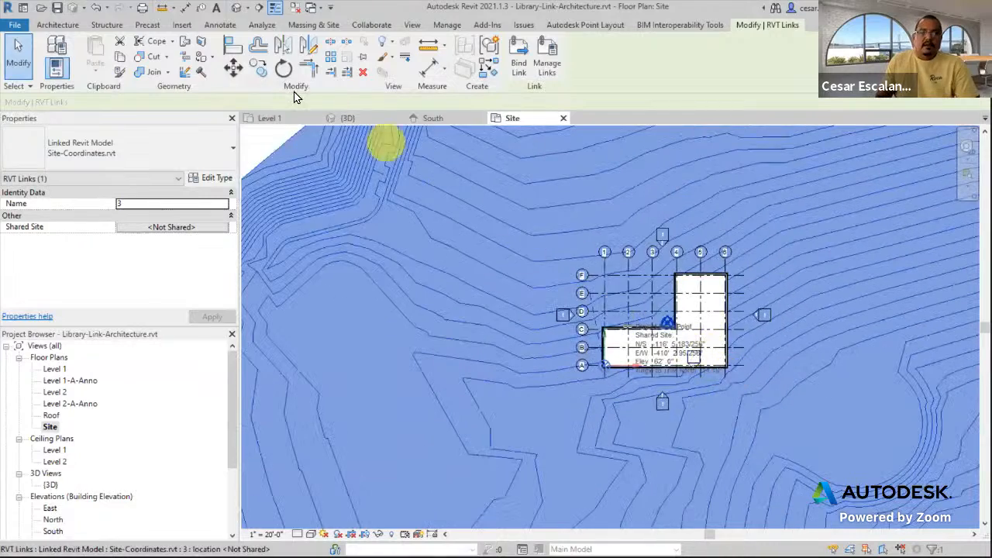
click(236, 7)
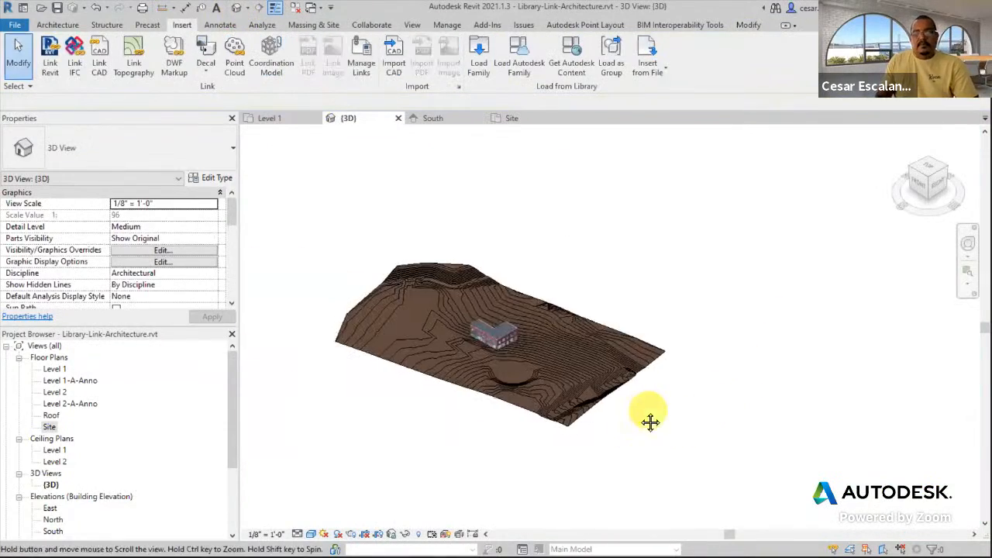
scroll(482, 354, up, 4)
shift+middle_drag(480, 352, 559, 386)
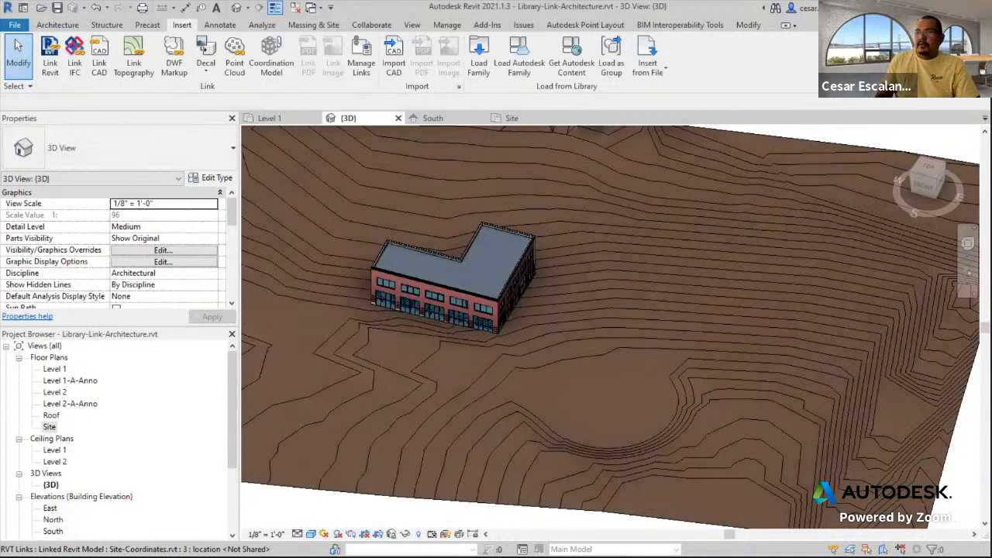
Switch to RF-Compiled.ppt in PowerPoint, maximize it, and highlight the third step on the Coordinate a SCS slide
key(alt+Tab)
scroll(476, 442, up, 3)
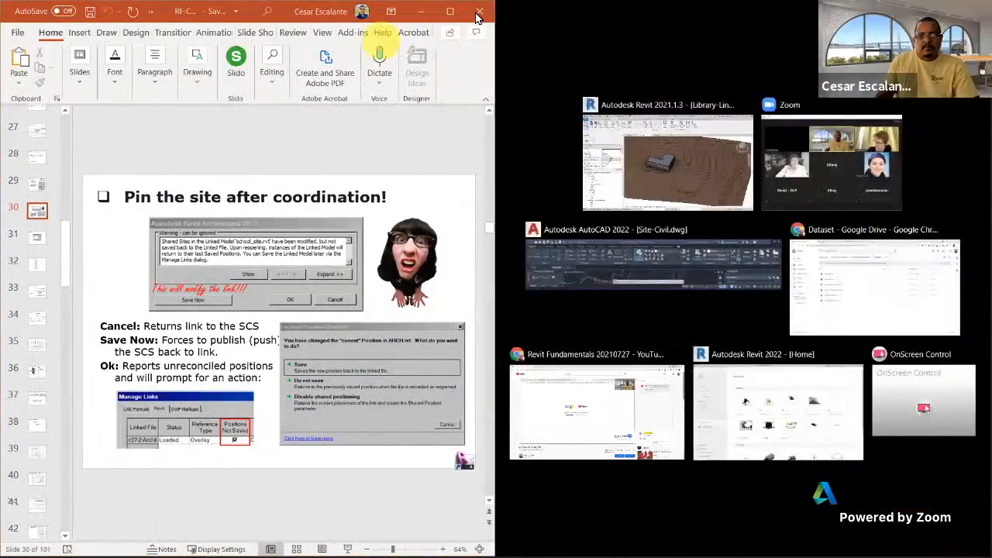
click(452, 12)
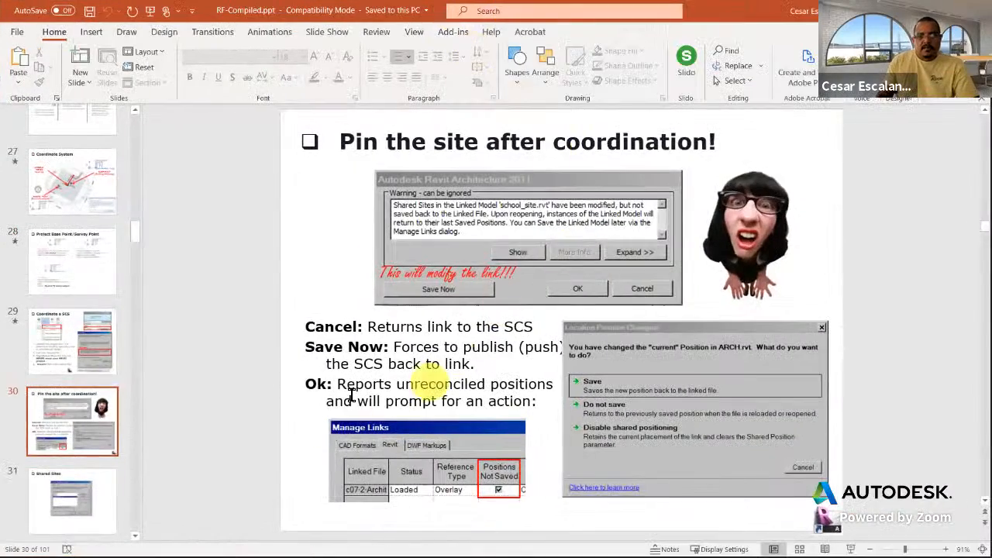
click(74, 338)
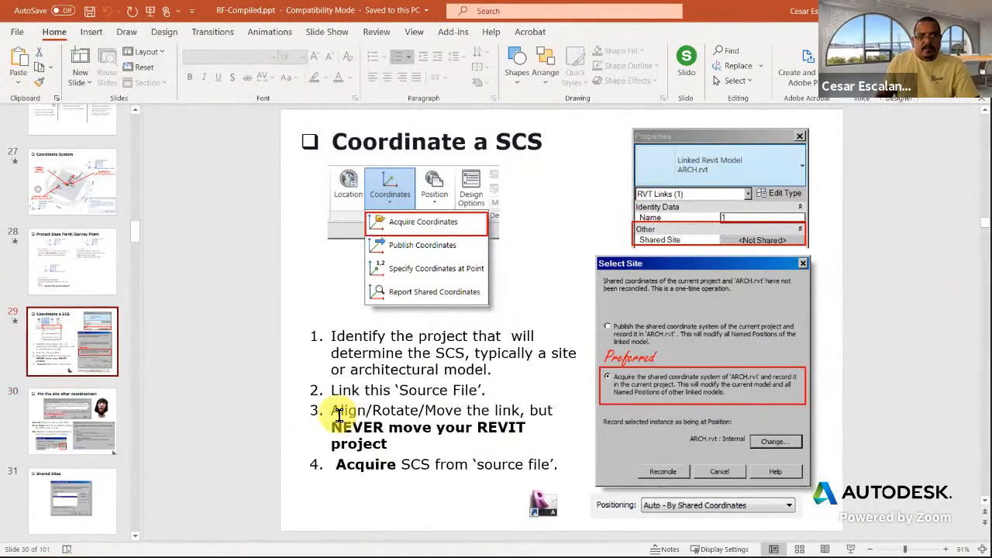
drag(332, 412, 386, 443)
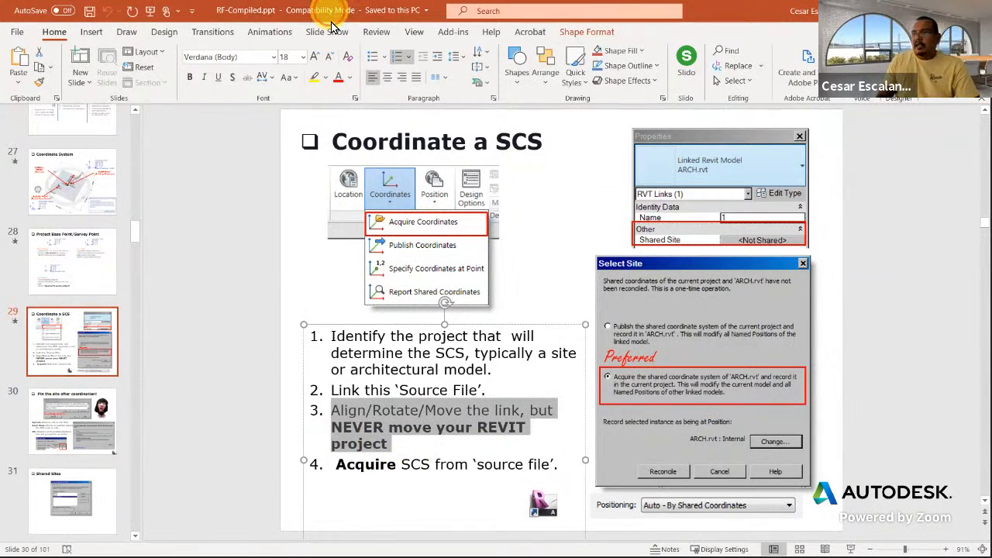
Switch back to Revit and select the linked site in the 3D view to examine its Shared Site property
drag(332, 21, 334, 554)
scroll(482, 450, down, 3)
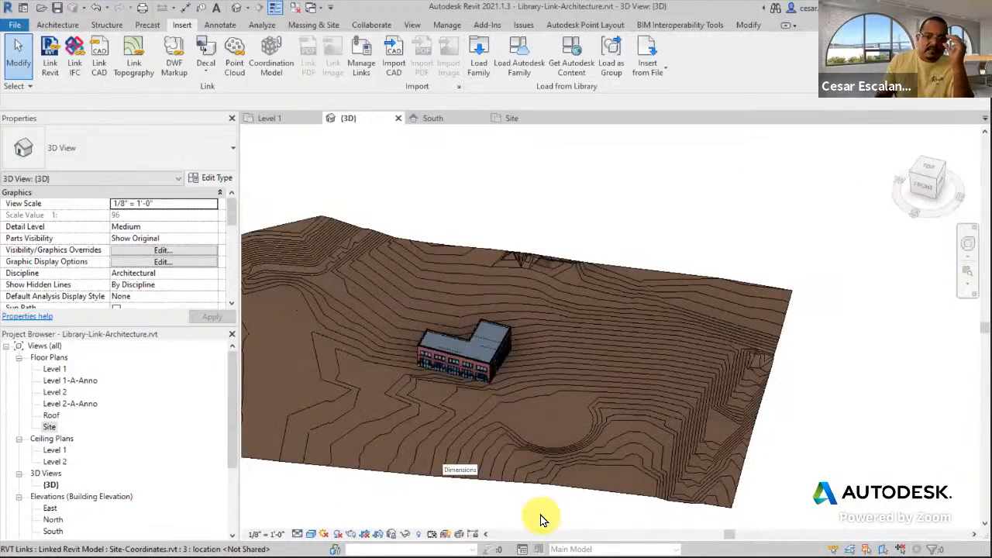
click(539, 443)
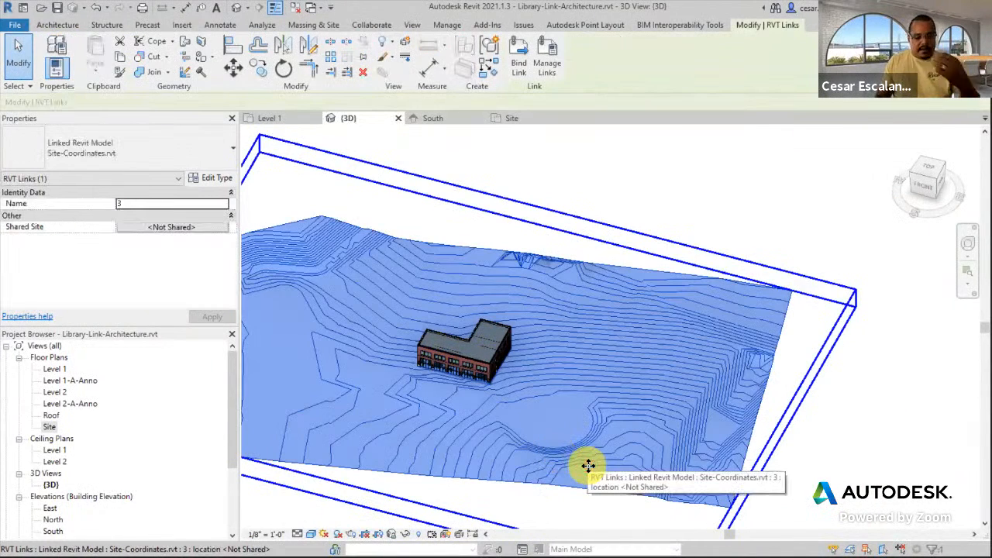
mouse_move(3, 213)
mouse_down()
mouse_move(72, 238)
mouse_move(248, 246)
mouse_up()
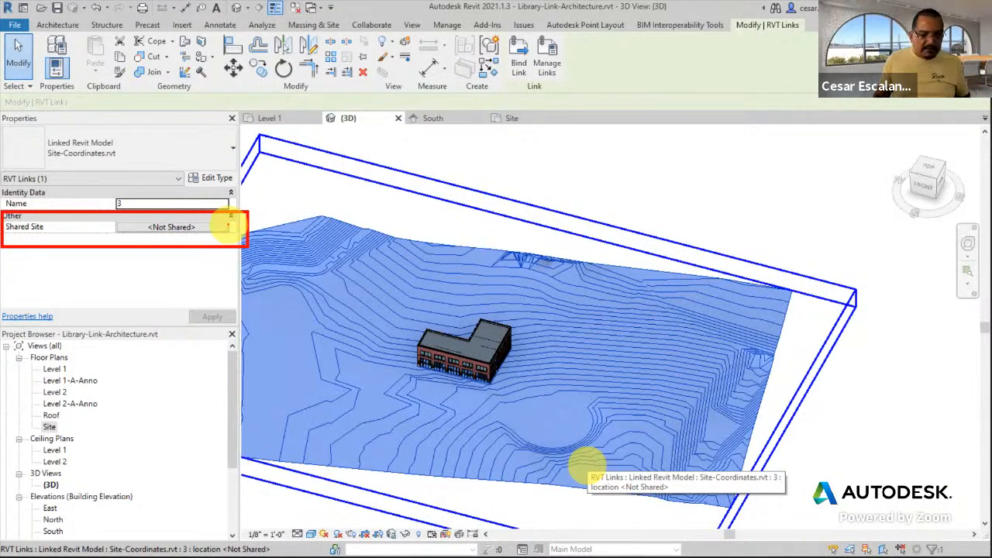
key(Escape)
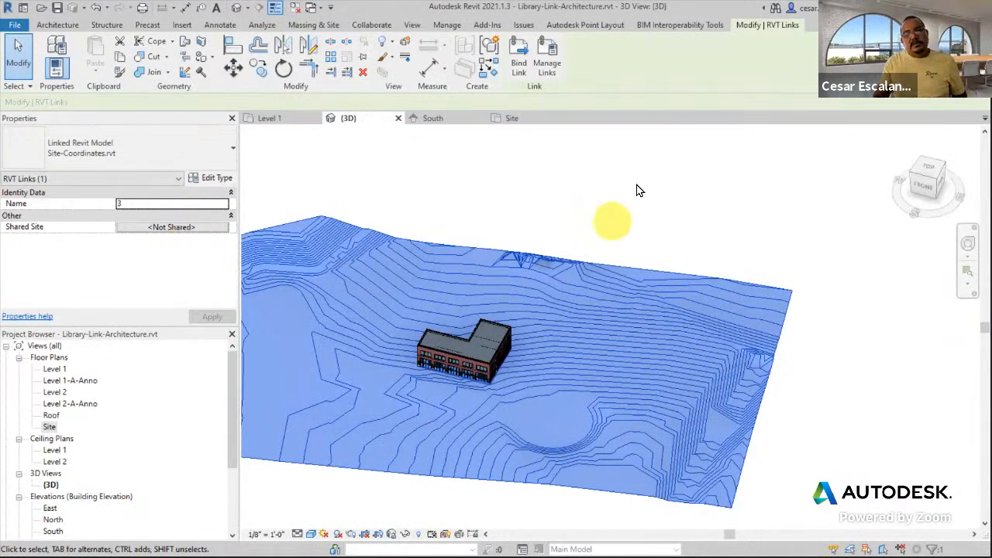
Turn on the Project Base Point and Survey Point subcategories of Site in the 3D view's visibility overrides
click(650, 237)
scroll(664, 249, down, 3)
middle_drag(670, 285, 783, 277)
shift+middle_drag(748, 320, 580, 441)
key(v)
key(g)
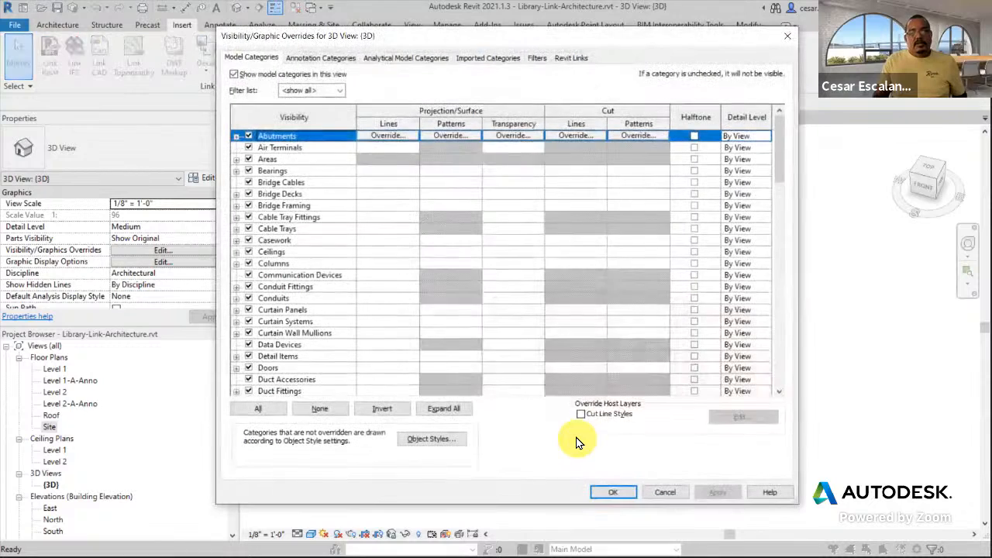
scroll(553, 373, down, 10)
click(553, 369)
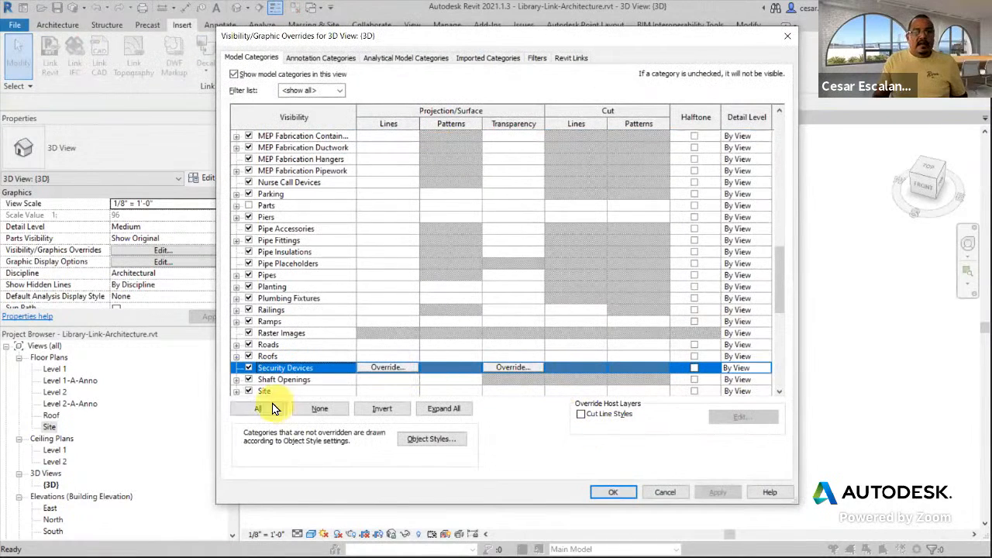
click(237, 392)
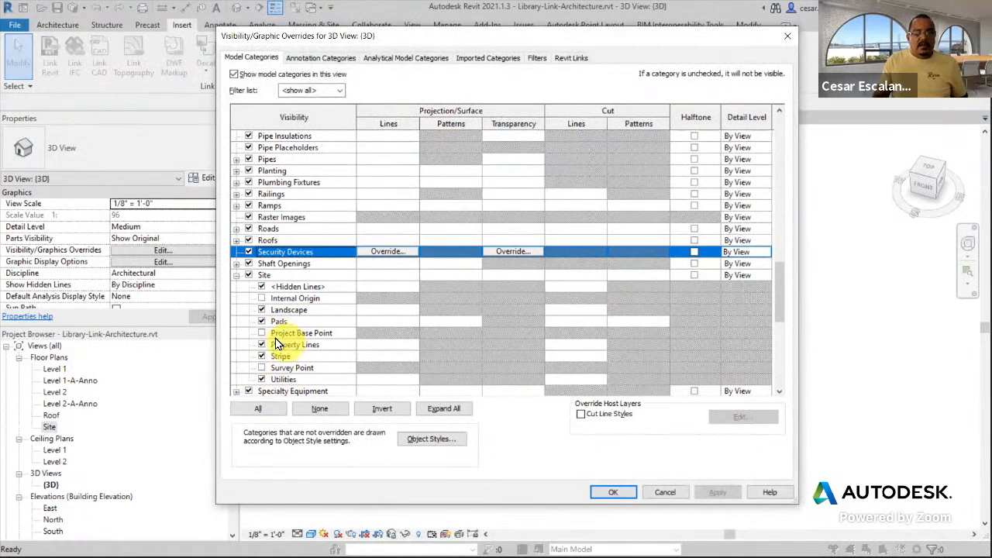
click(261, 333)
click(261, 367)
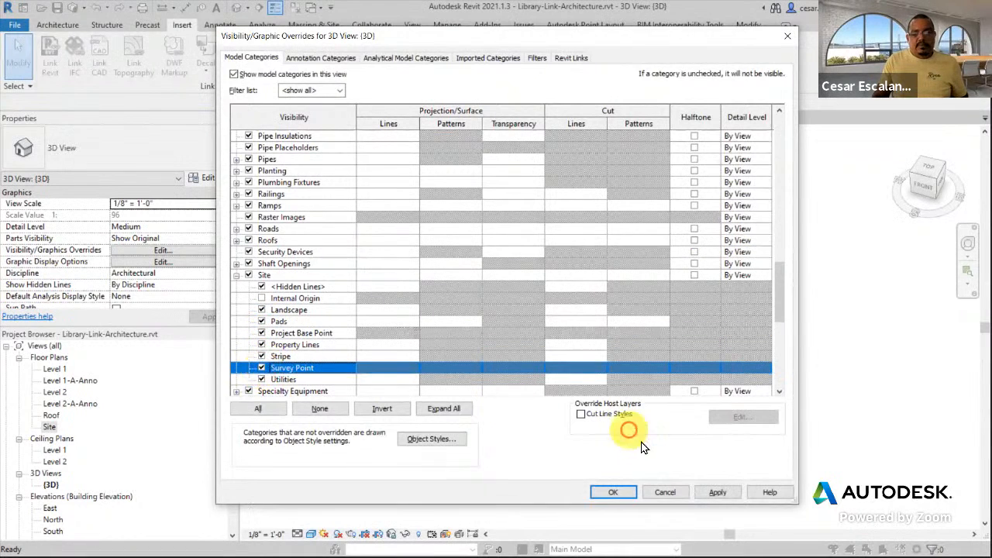
click(718, 493)
click(619, 495)
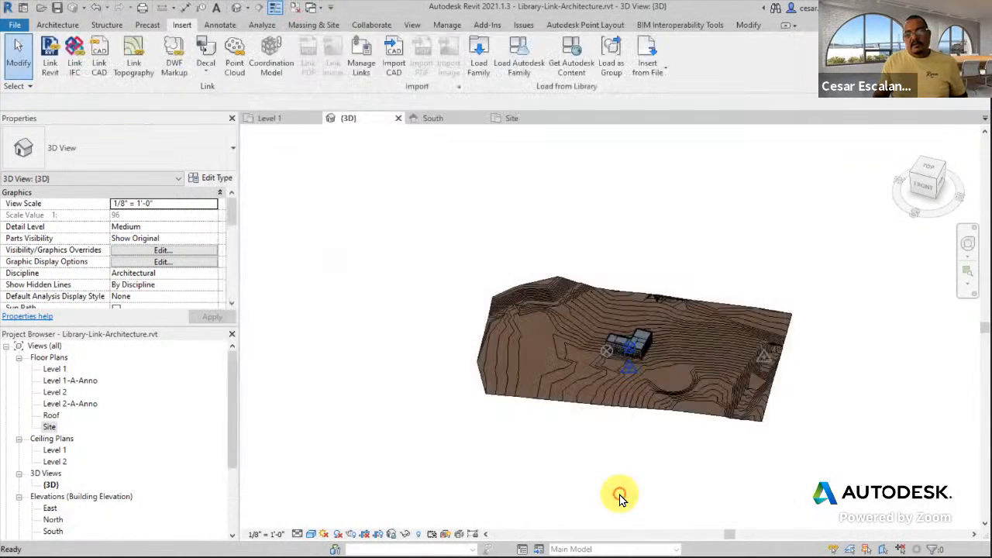
Select the linked site and reconcile its Shared Site by acquiring the shared coordinate system from Site-Coordinates.rvt
click(660, 397)
scroll(646, 384, up, 2)
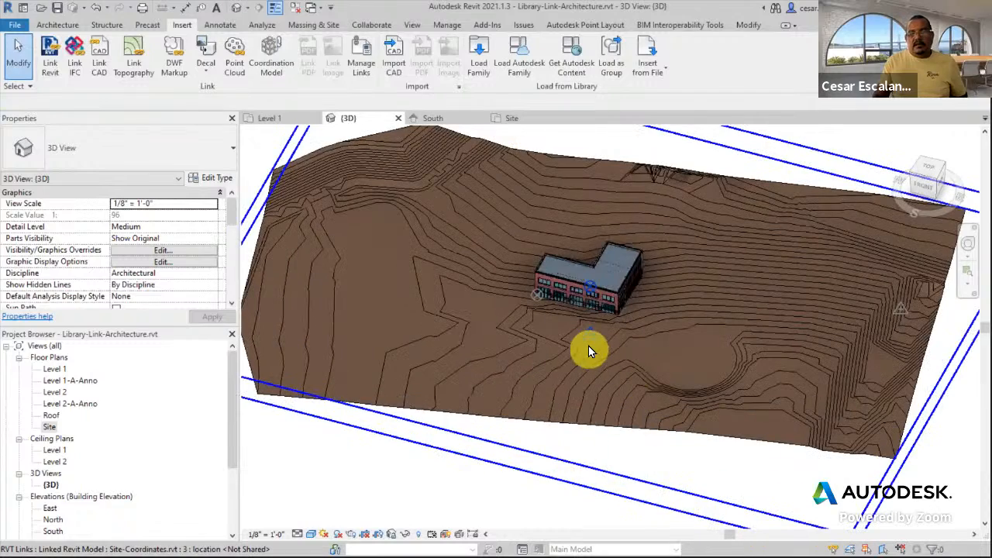
middle_drag(735, 427, 611, 451)
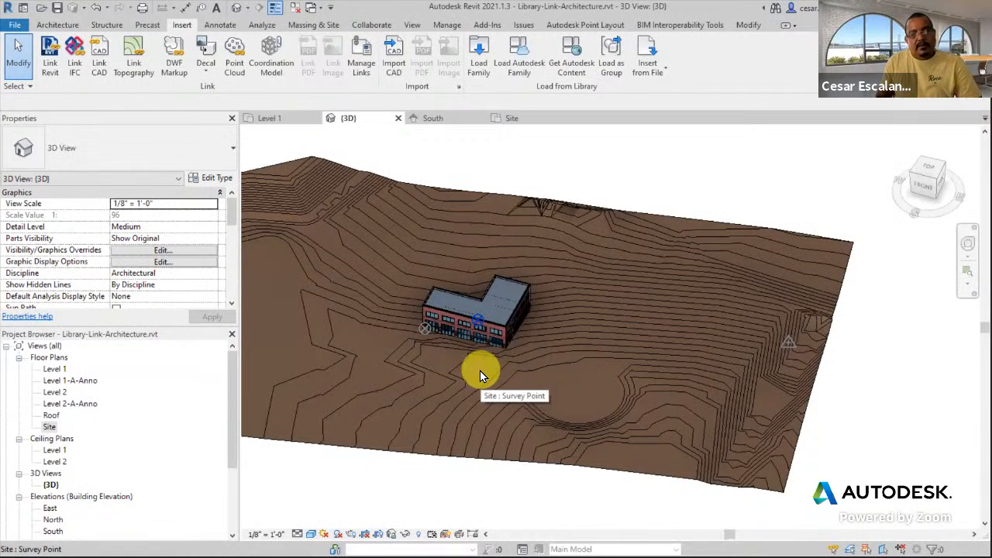
click(611, 436)
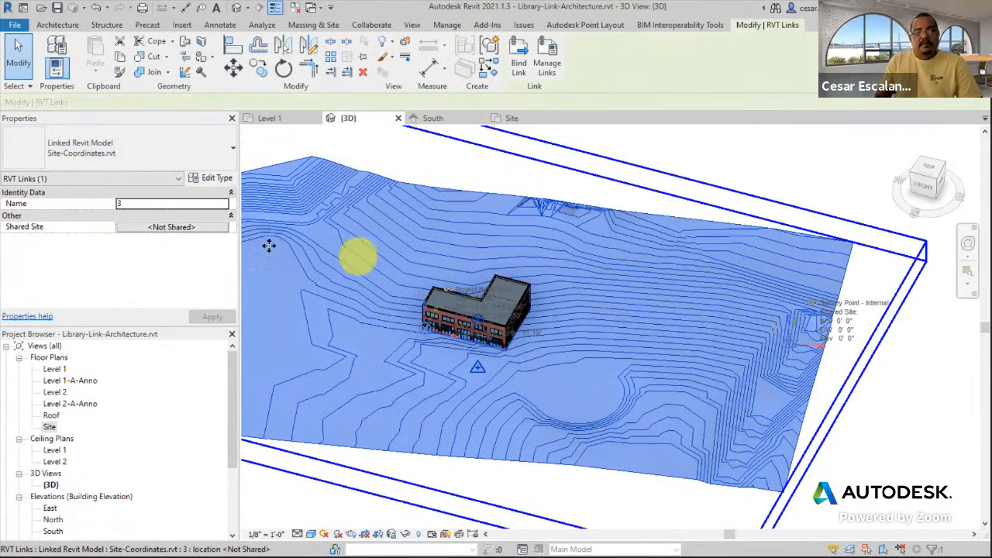
click(158, 227)
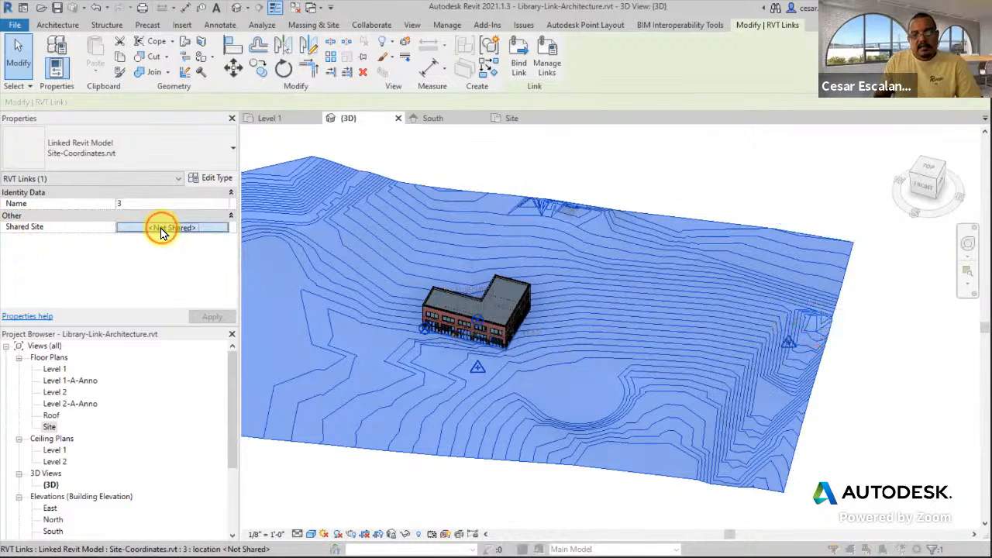
click(63, 237)
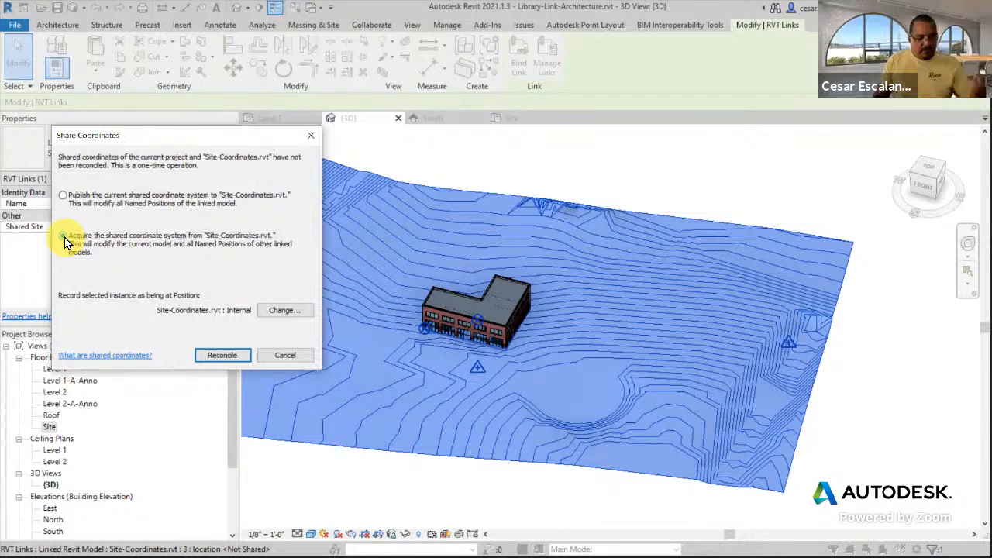
click(474, 369)
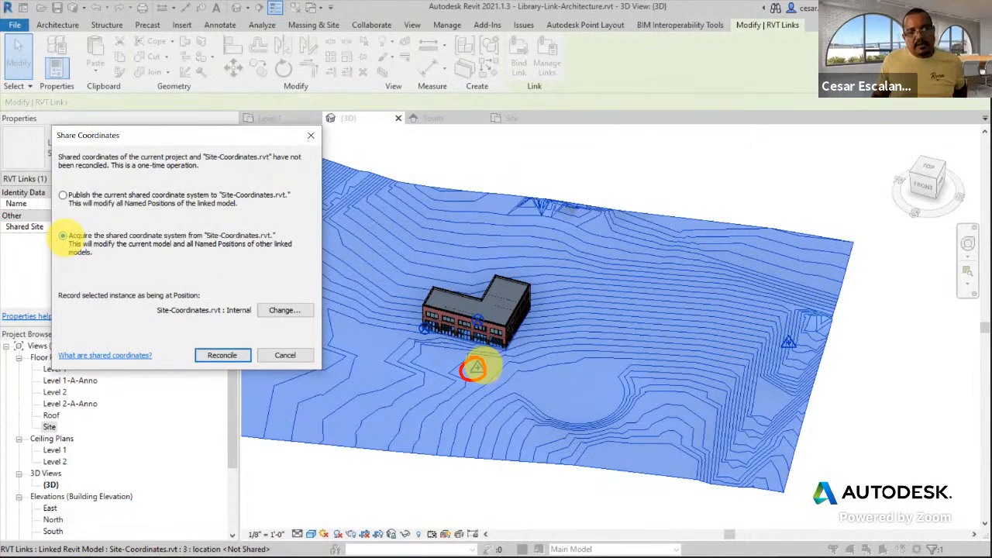
mouse_move(475, 367)
mouse_down()
mouse_move(500, 342)
mouse_move(756, 301)
mouse_move(791, 337)
mouse_move(780, 337)
mouse_up()
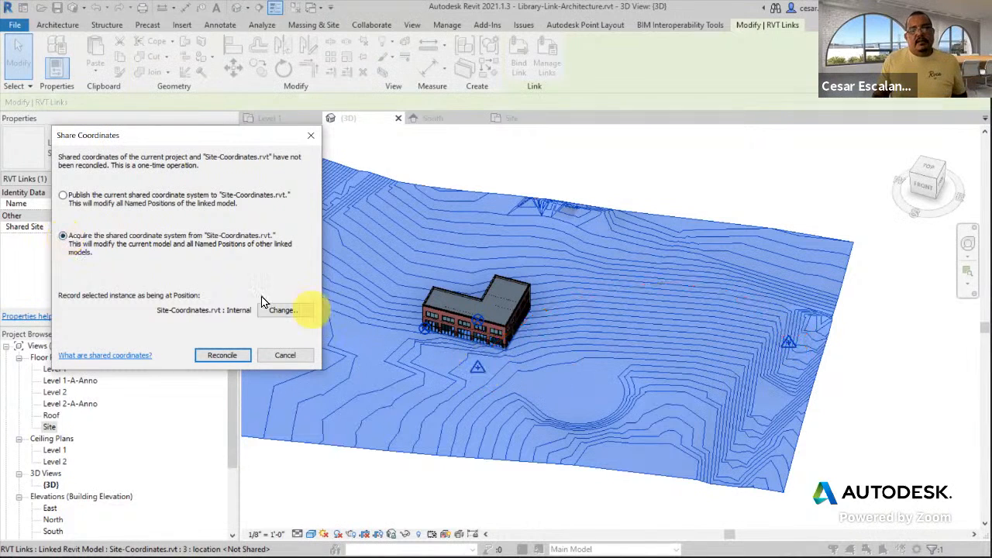
click(66, 245)
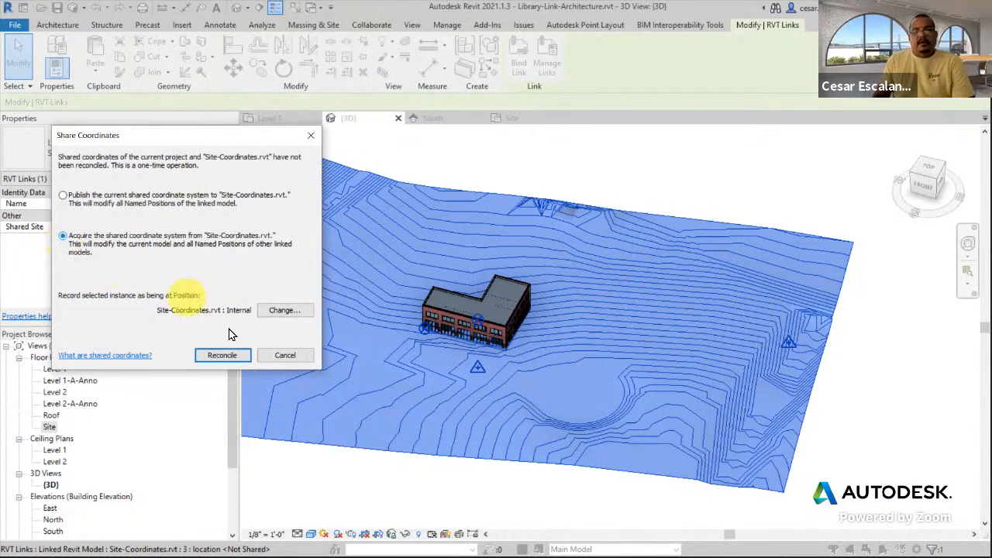
click(224, 356)
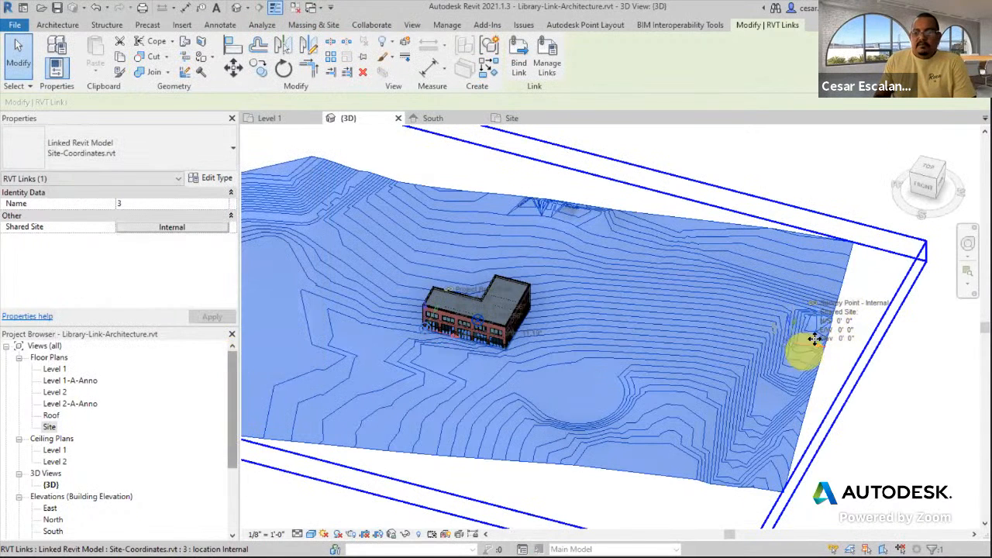
Examine the site link's survey point and check its Shared Site property in the 3D view
scroll(811, 357, up, 3)
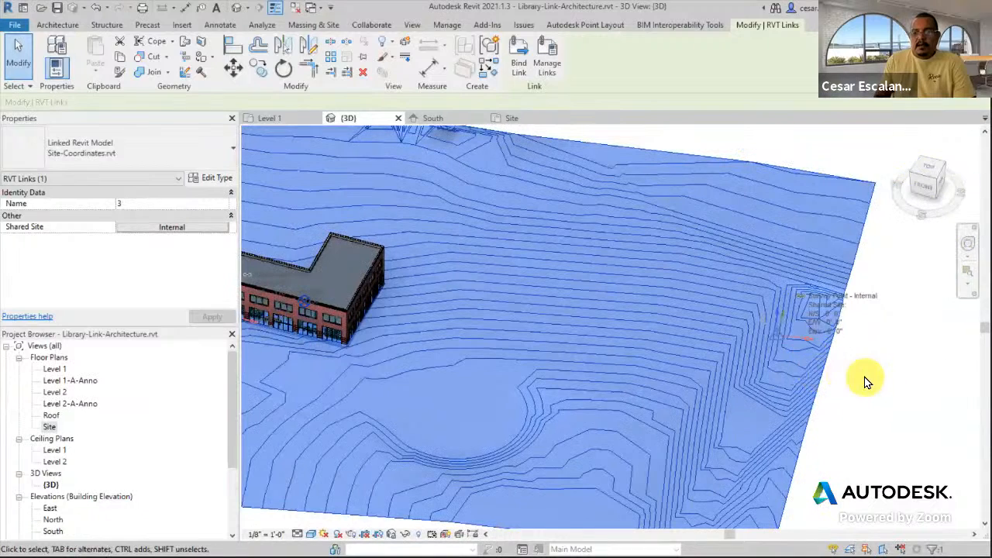
click(951, 365)
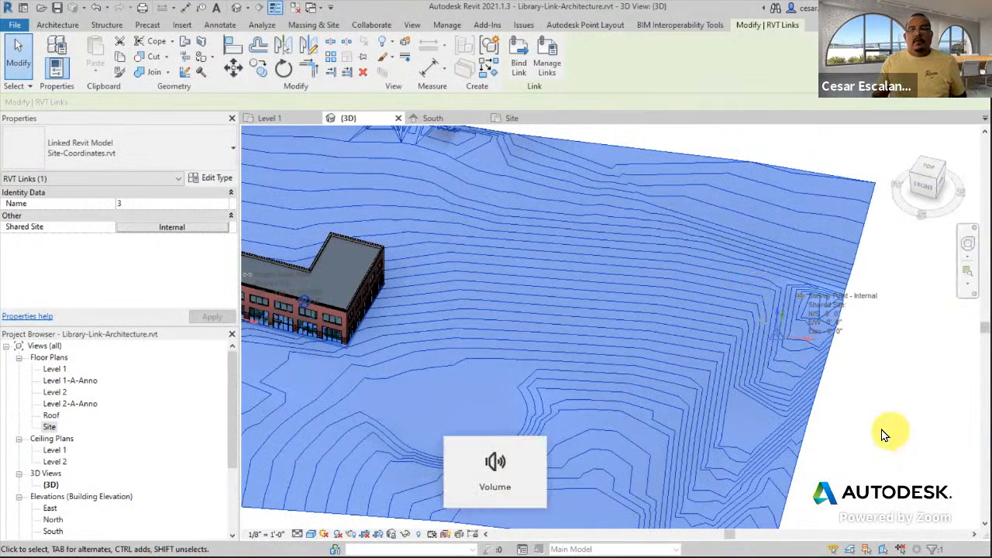
click(855, 426)
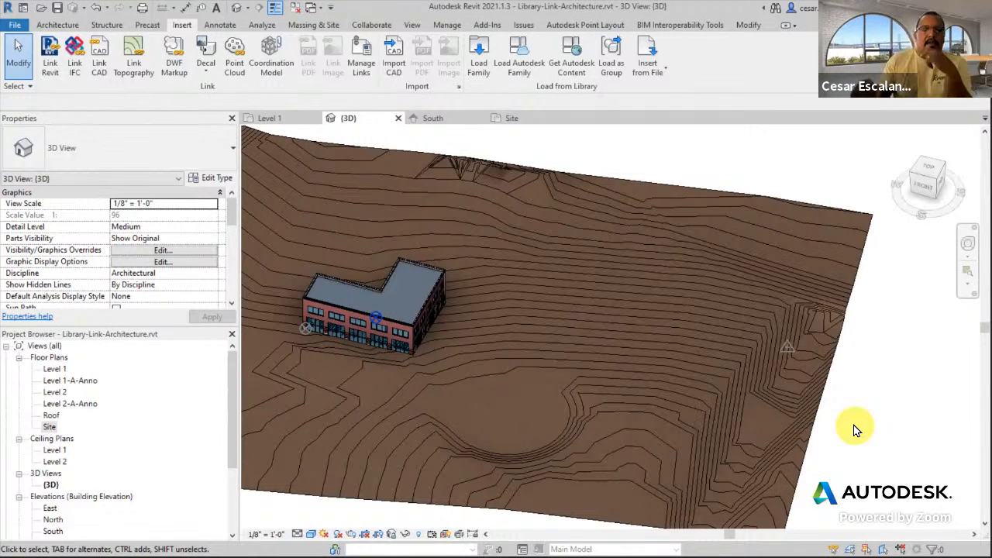
click(805, 254)
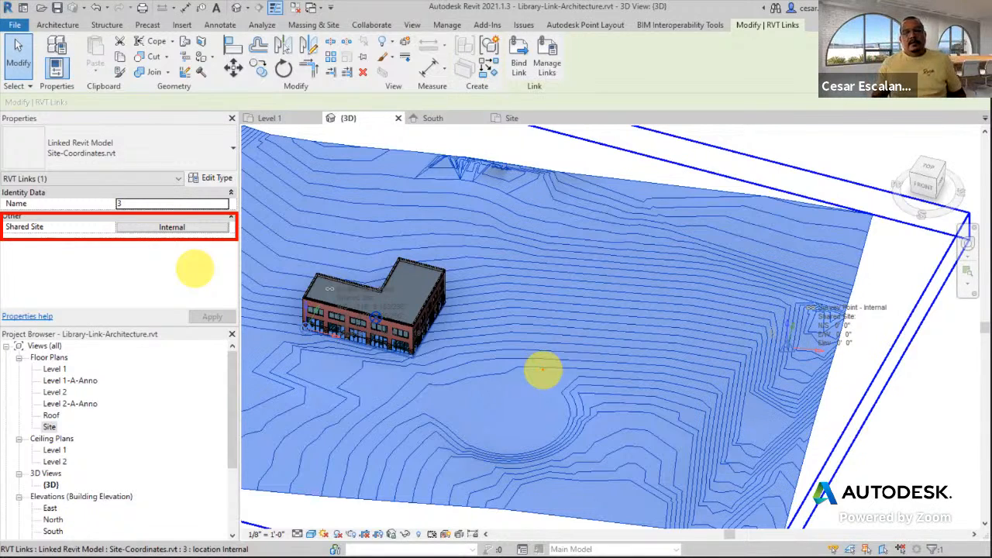
key(Escape)
scroll(820, 397, down, 2)
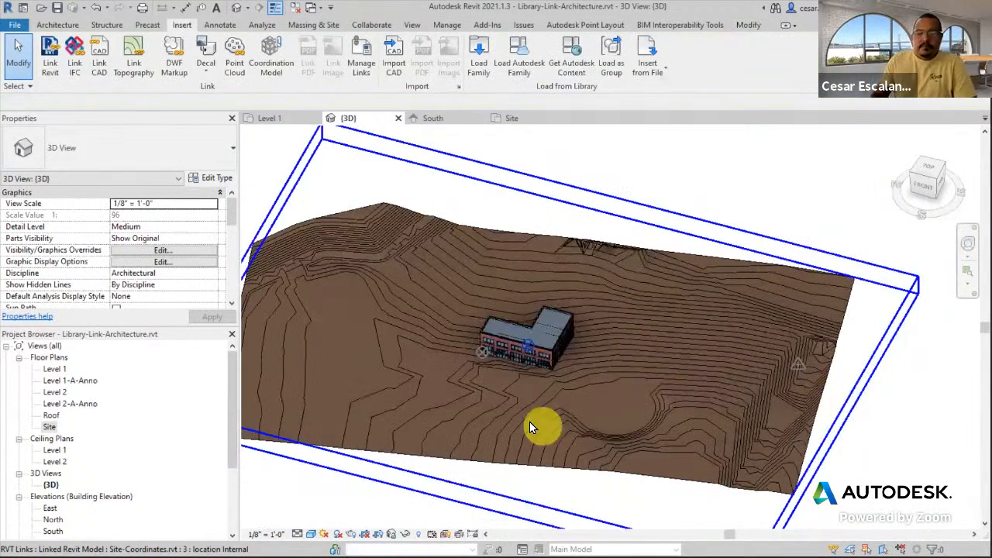
In the Site floor plan, move the project base point to the intersection of grids A and 1
scroll(471, 330, up, 5)
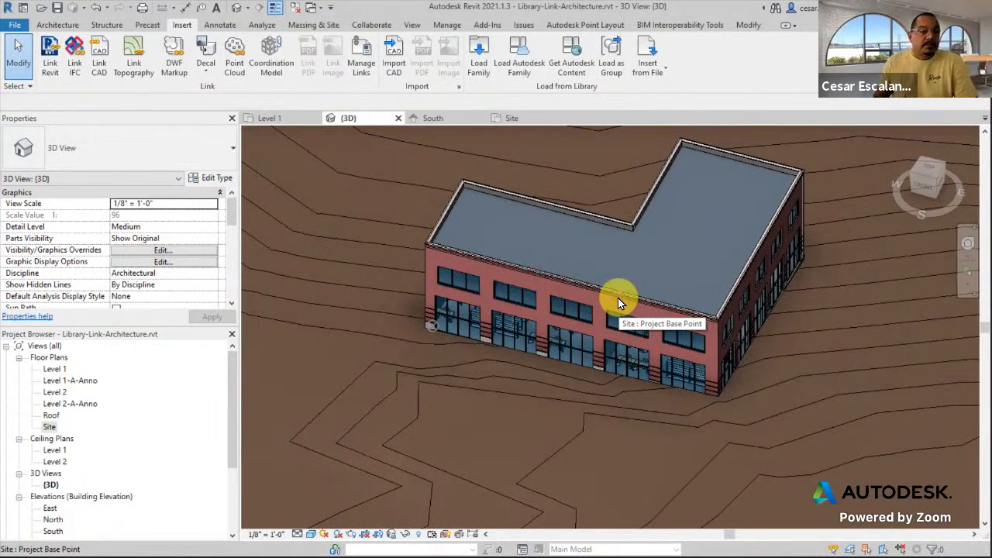
double_click(51, 427)
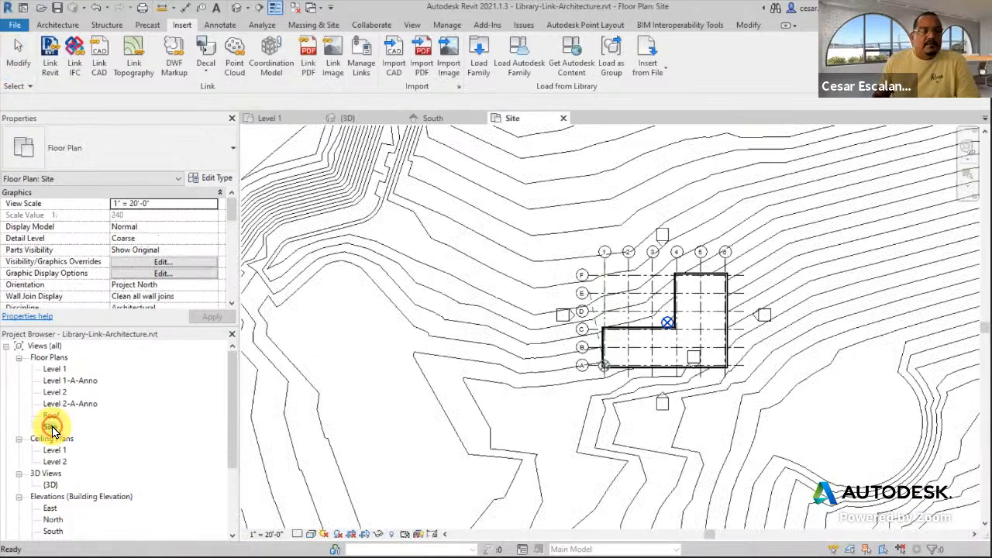
scroll(621, 362, up, 3)
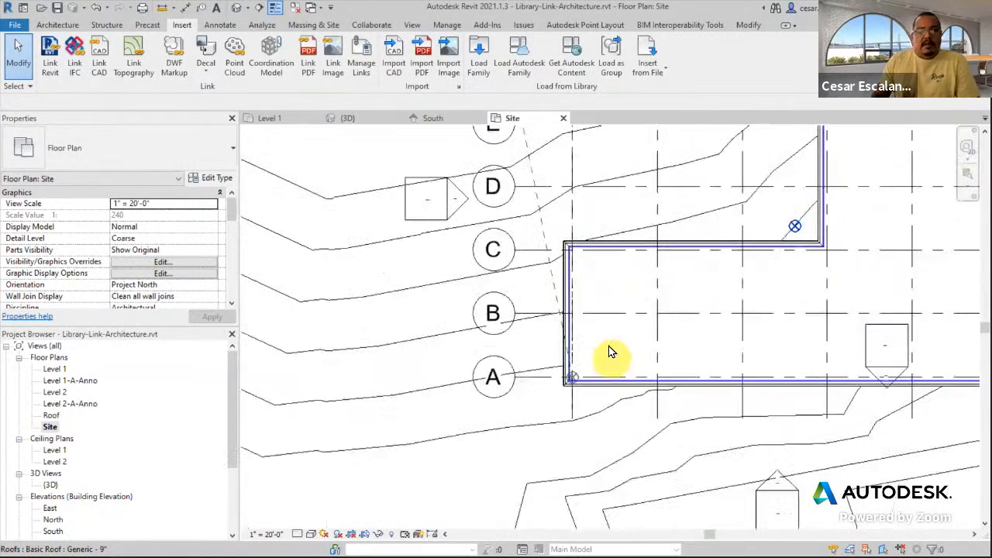
right_click(798, 238)
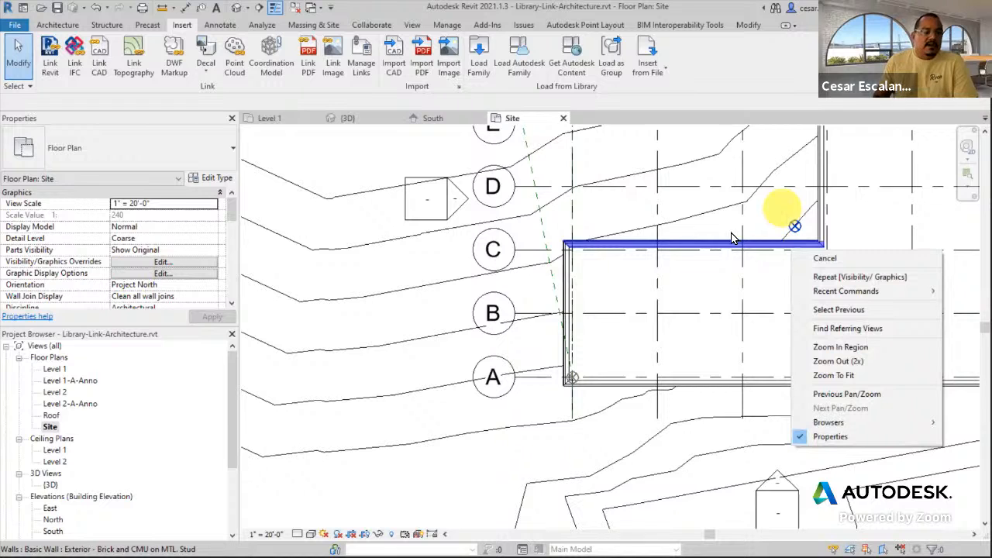
key(Escape)
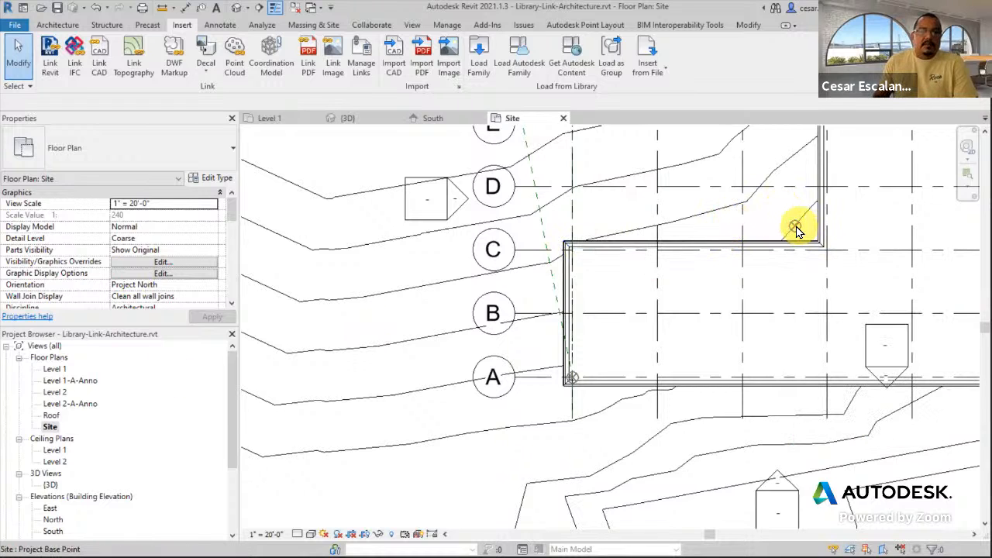
click(795, 225)
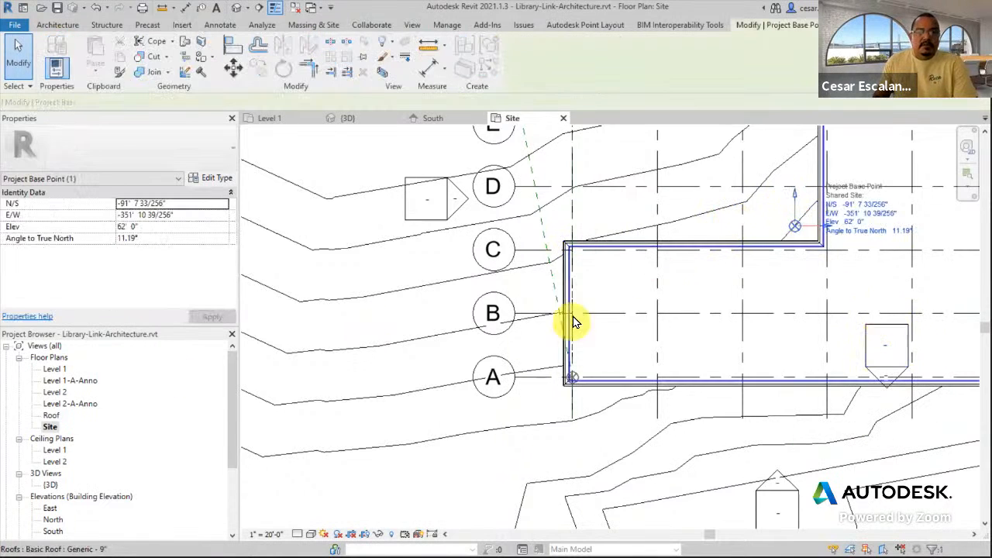
click(243, 76)
click(796, 227)
scroll(580, 388, up, 4)
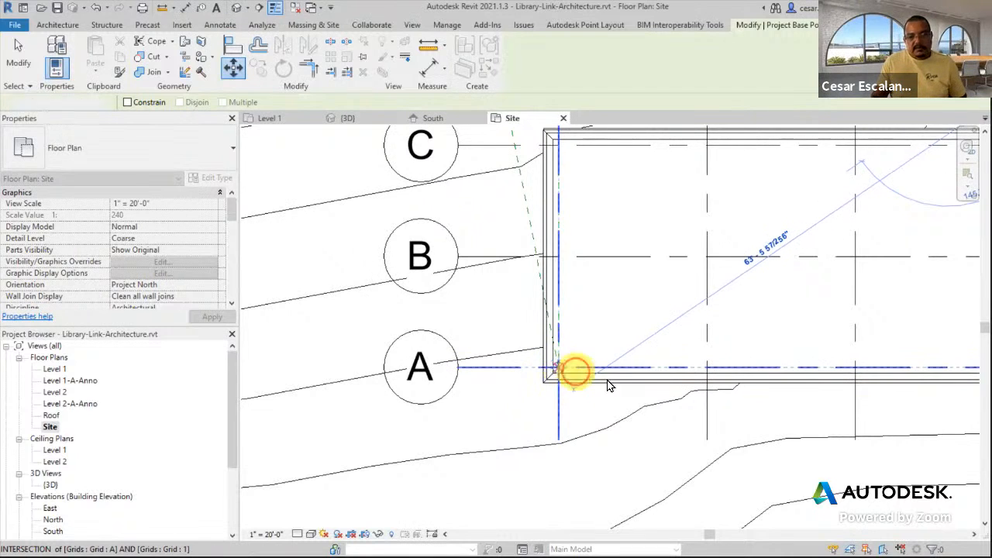
click(563, 372)
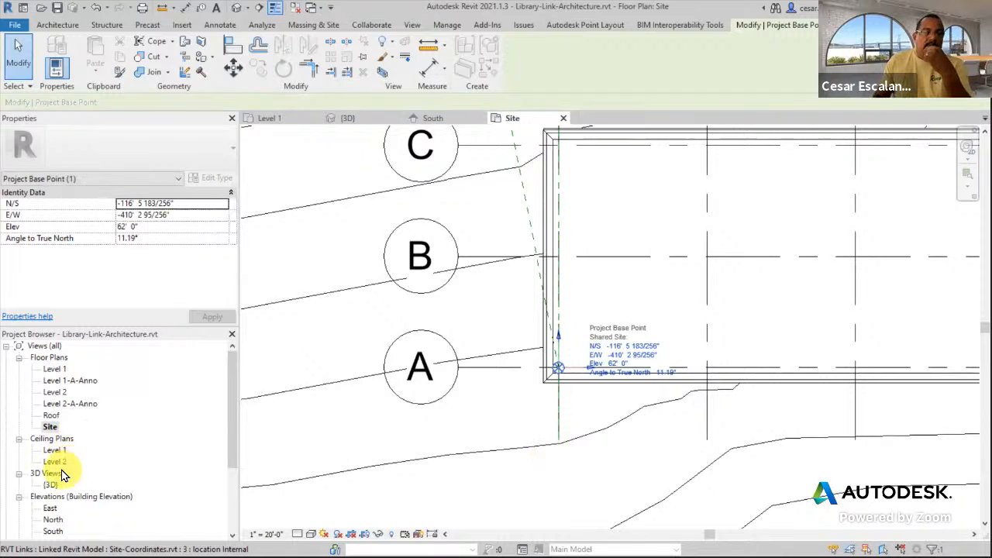
Check the elevations of Level 1, Level 2 and Roof in the South elevation
click(54, 532)
double_click(57, 532)
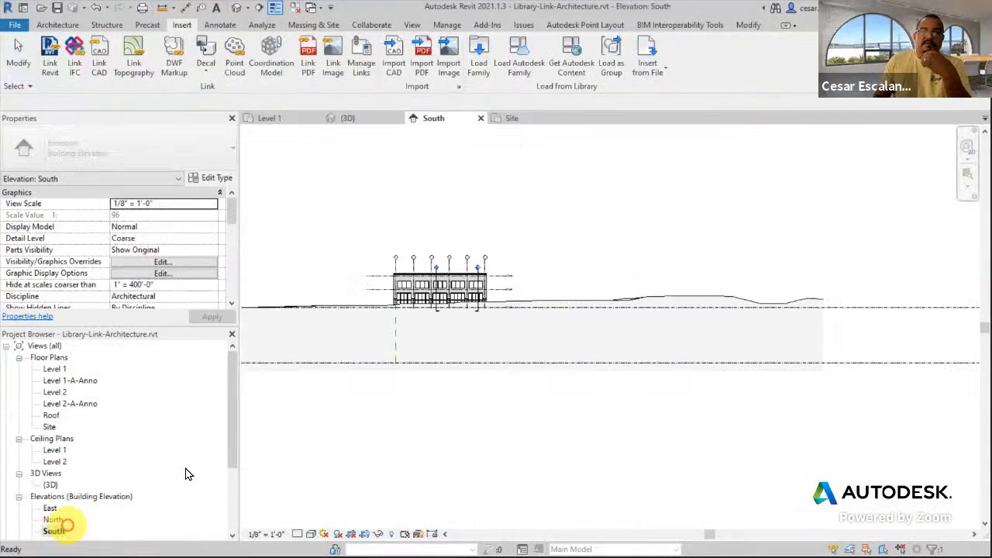
scroll(496, 287, up, 4)
scroll(509, 373, up, 5)
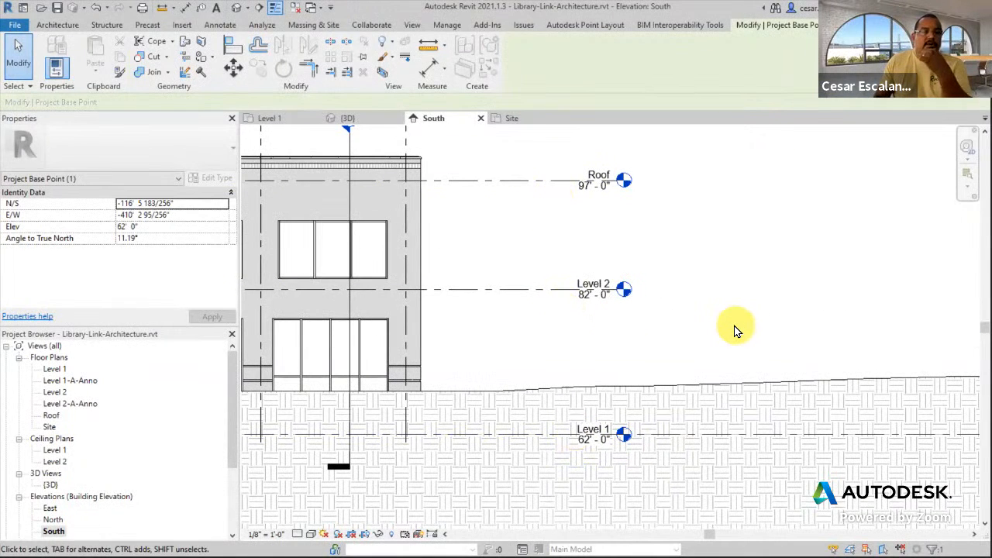
scroll(737, 331, down, 5)
mouse_move(583, 337)
middle_down()
mouse_move(916, 352)
mouse_move(863, 336)
mouse_move(753, 346)
middle_up()
Return to the default 3D view of the building on the site and save the project
click(243, 8)
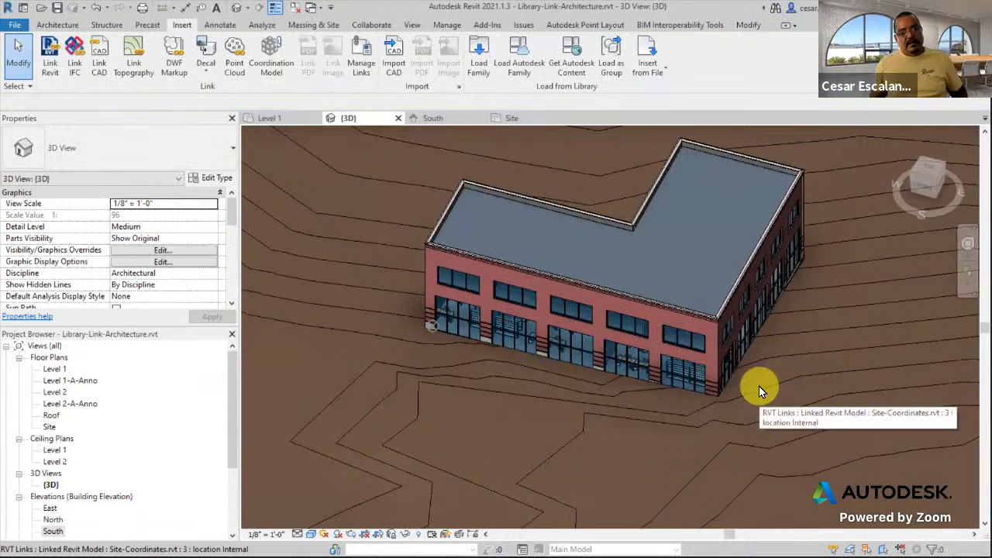
scroll(544, 394, down, 4)
shift+middle_drag(568, 397, 654, 412)
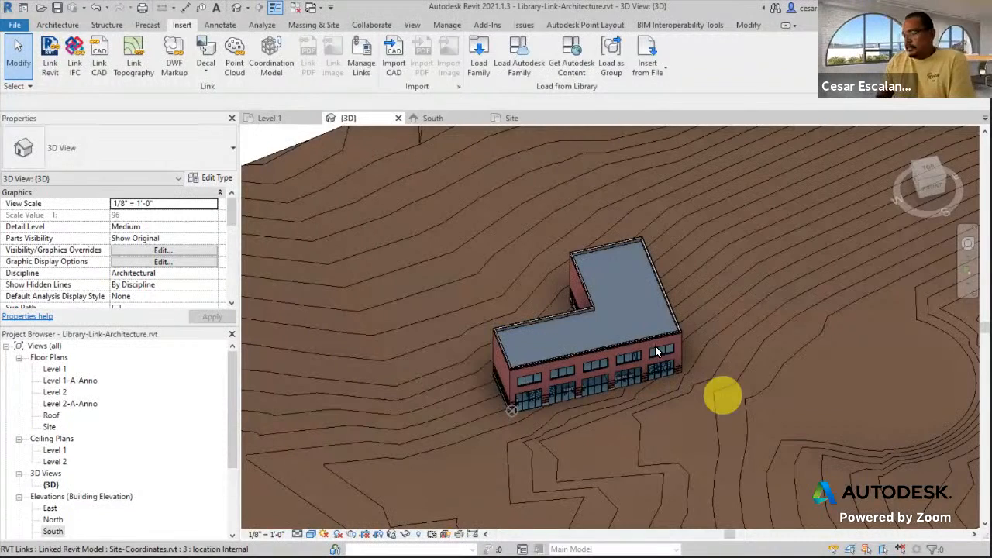
click(15, 25)
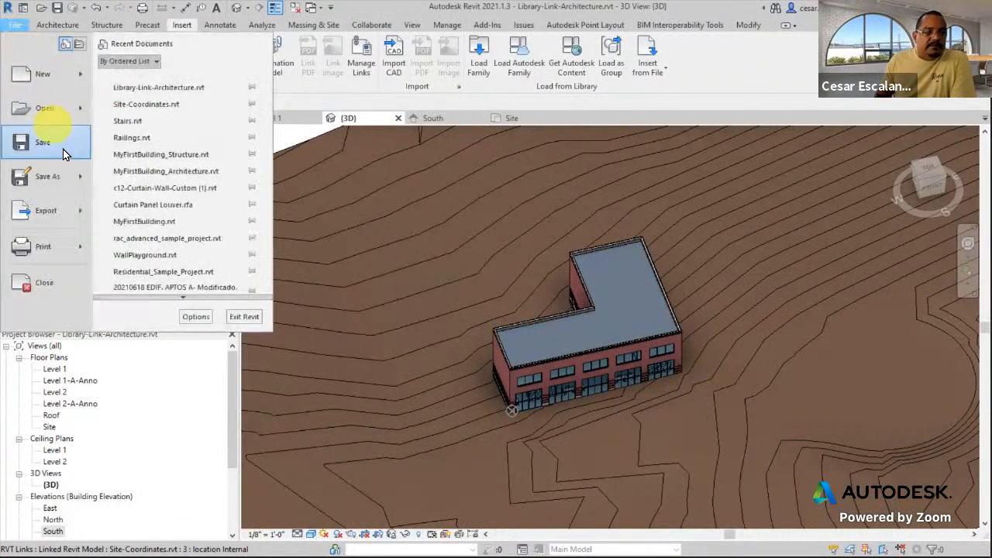
click(51, 147)
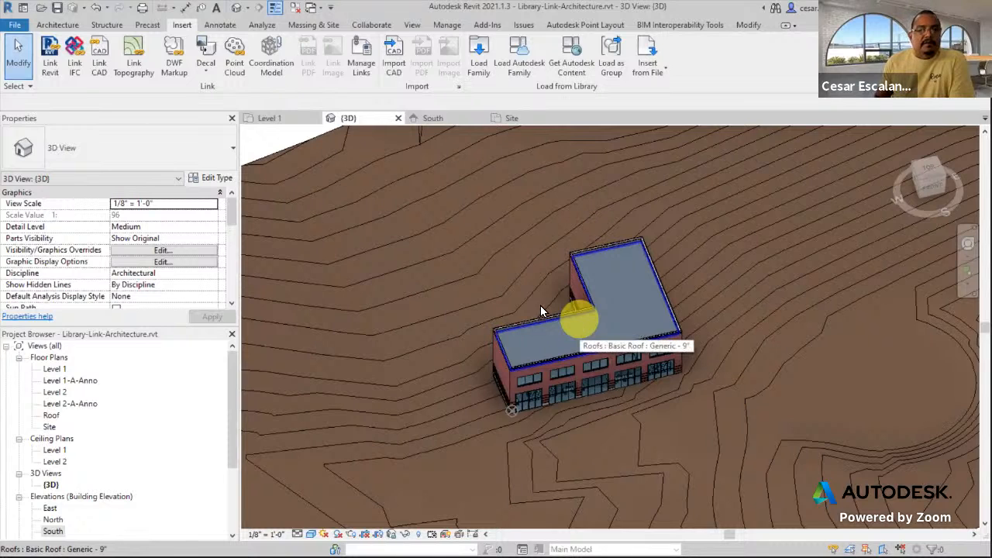
Remove the Site-Coordinates.rvt link from the architecture project and accept the removal
shift+middle_drag(432, 248, 623, 246)
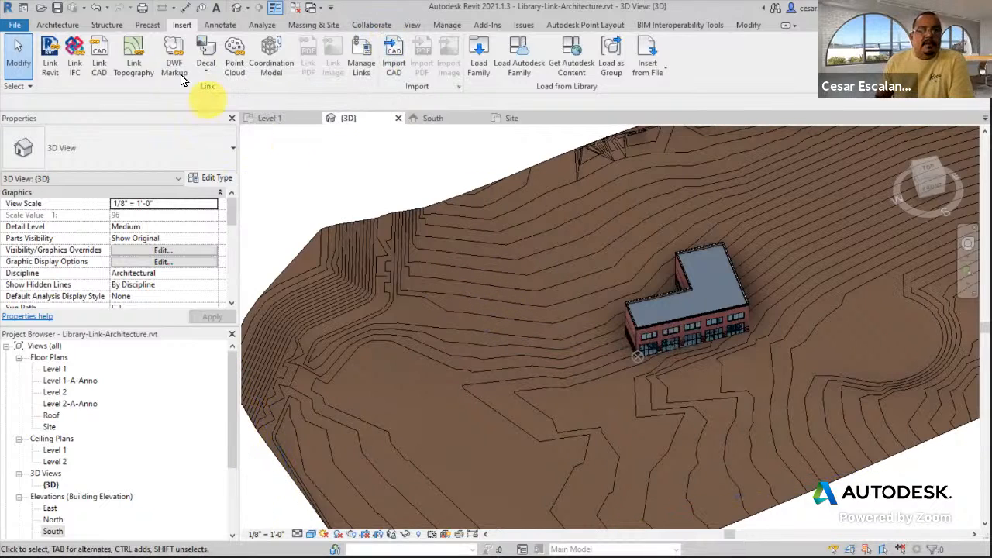
click(446, 25)
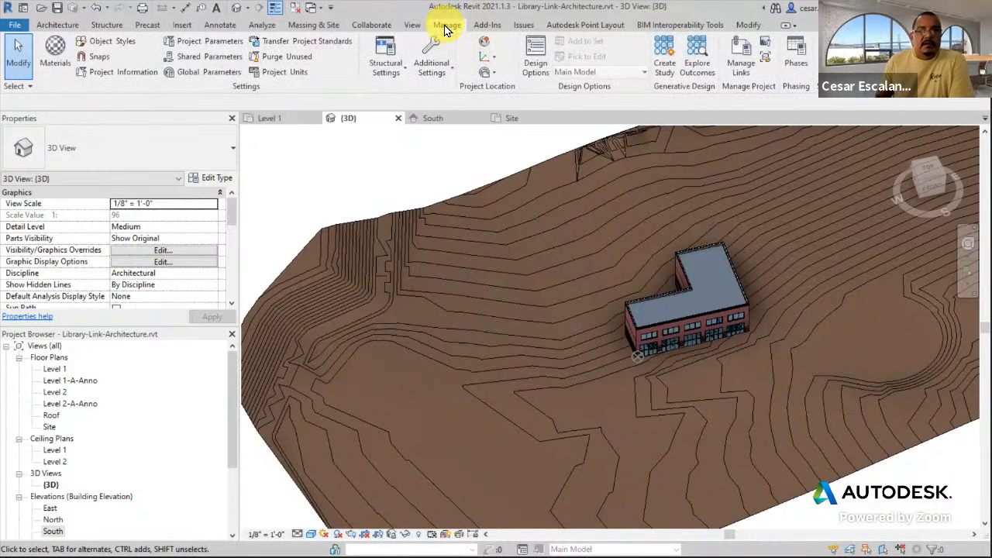
click(741, 56)
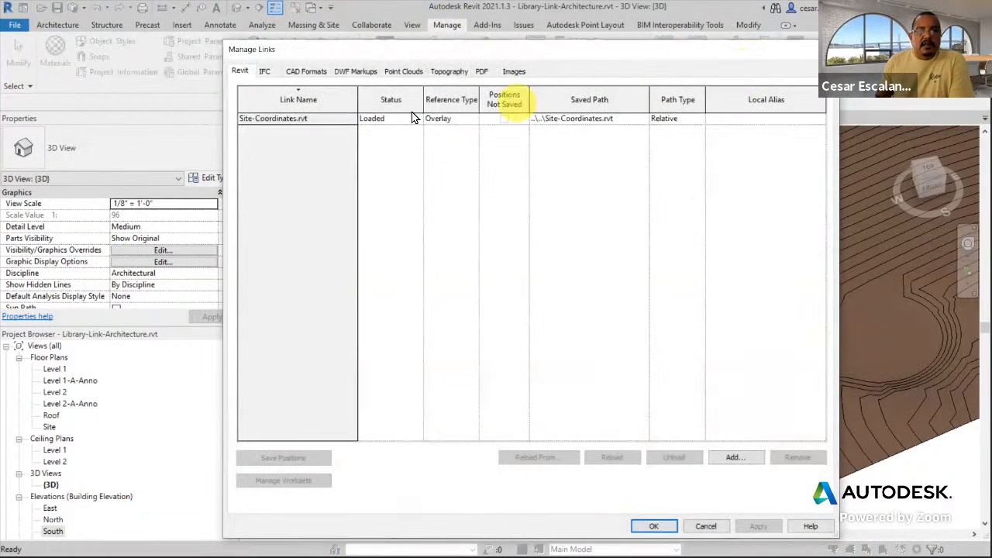
click(268, 121)
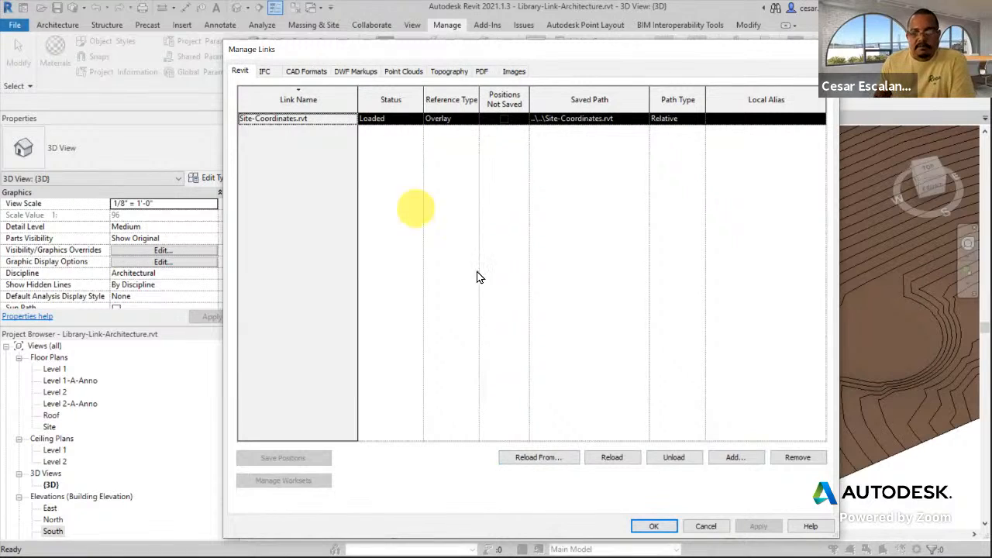
click(792, 458)
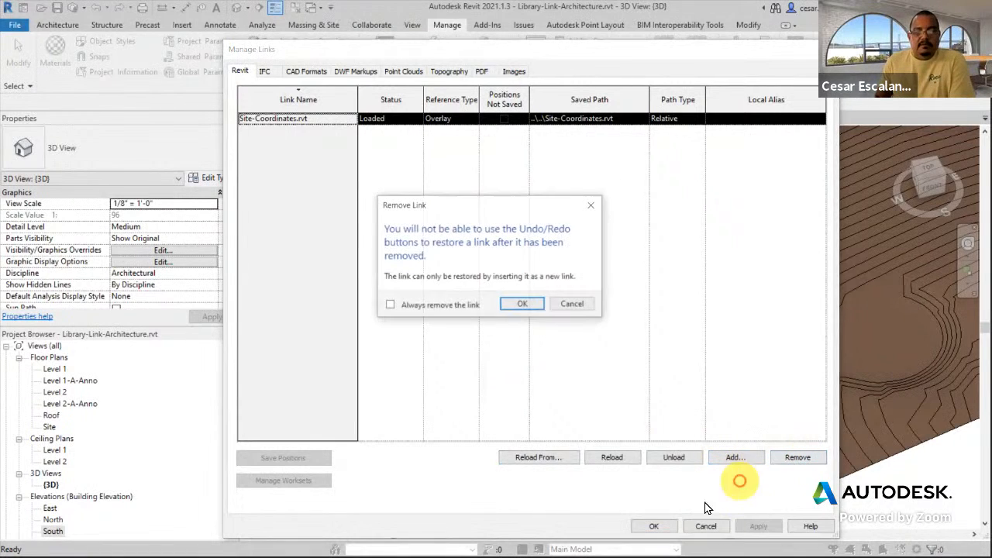
click(522, 304)
click(648, 527)
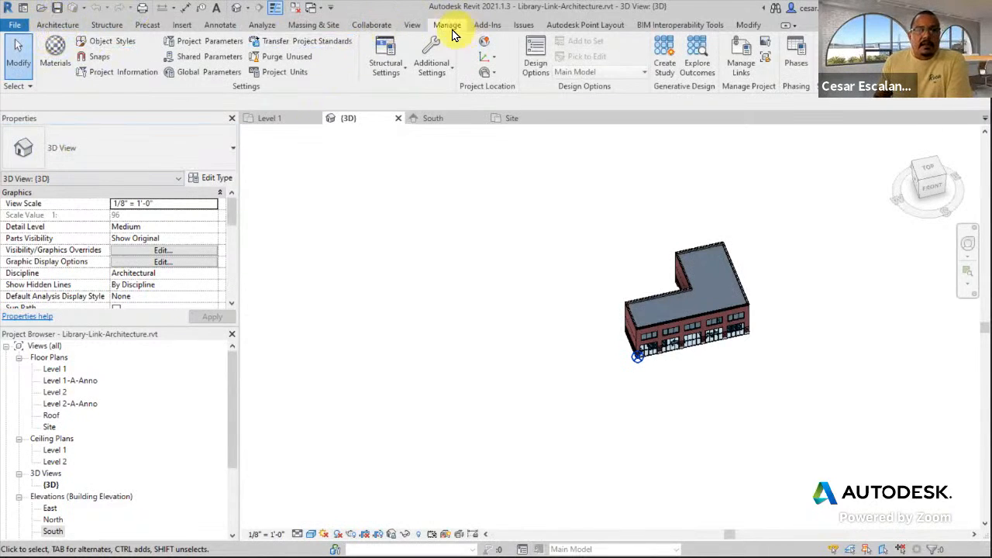
Link Site-Coordinates.rvt from the RAC_Summer2021 folder back into the project, positioned Auto - By Shared Coordinates
click(742, 56)
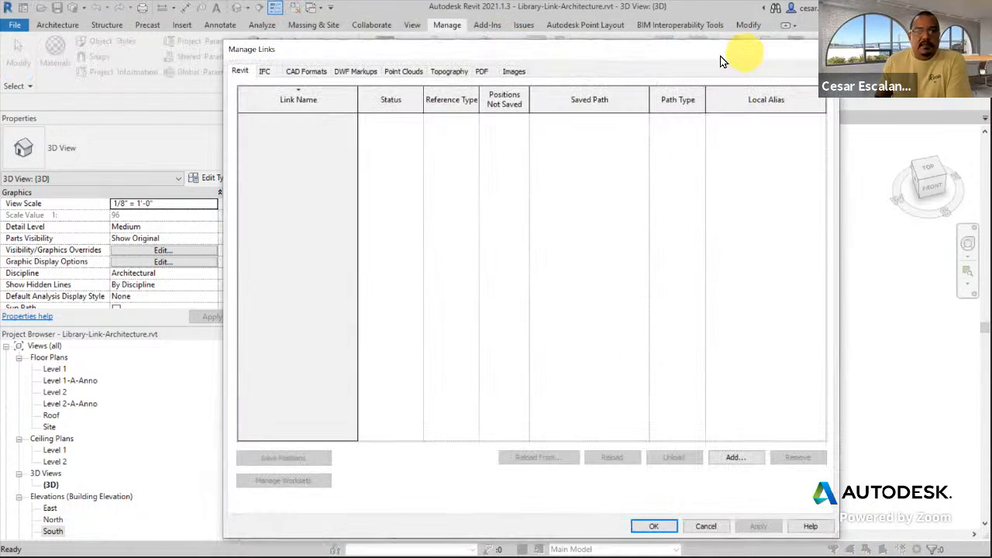
click(740, 456)
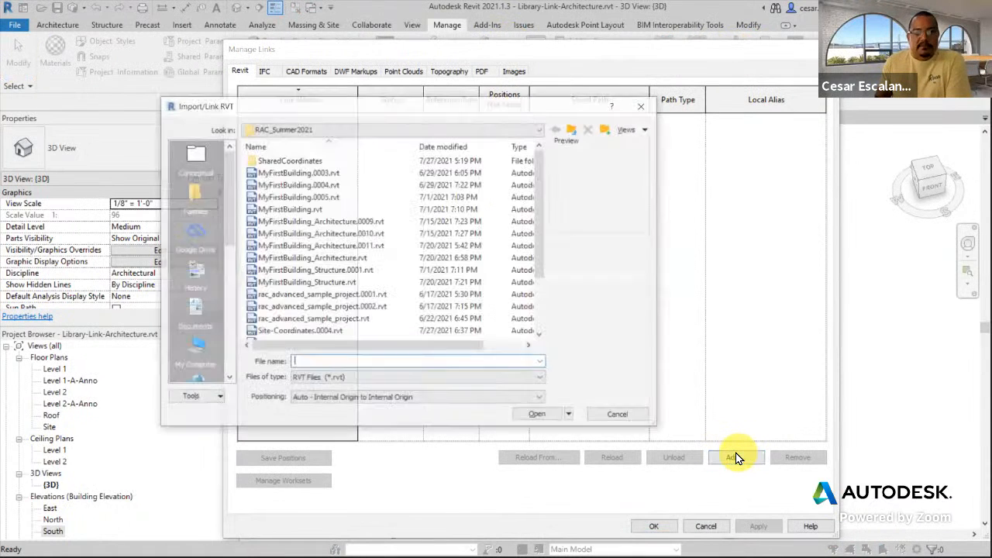
drag(541, 257, 541, 335)
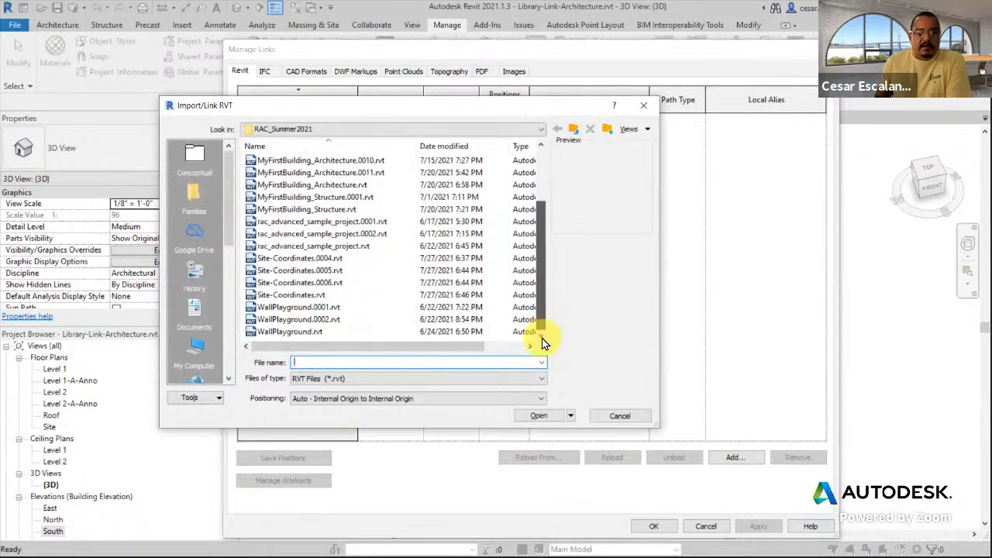
click(304, 294)
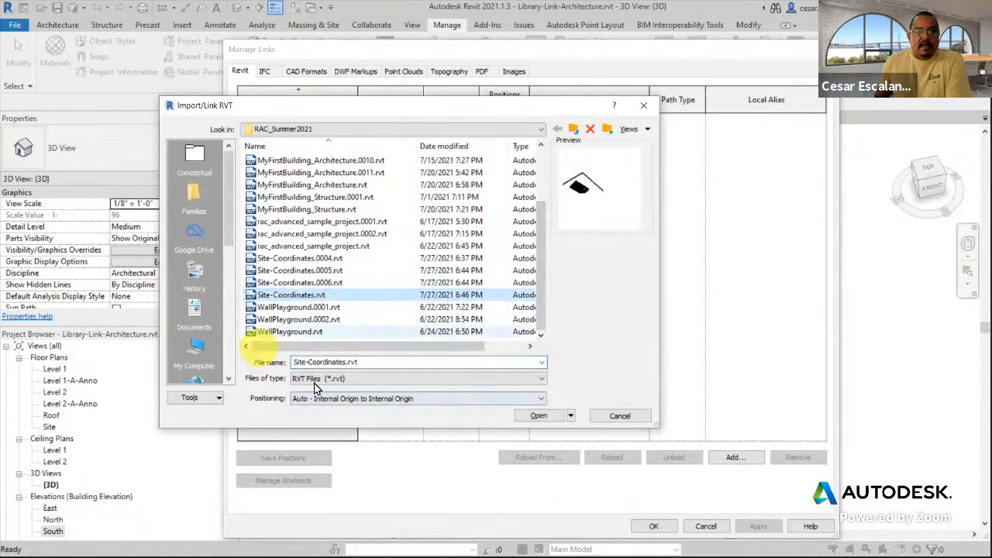
click(347, 399)
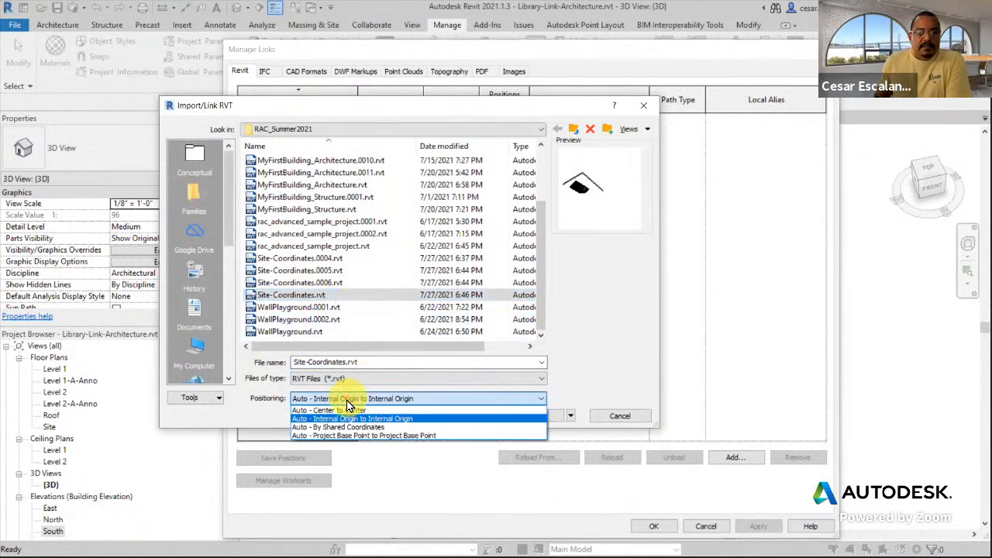
click(350, 427)
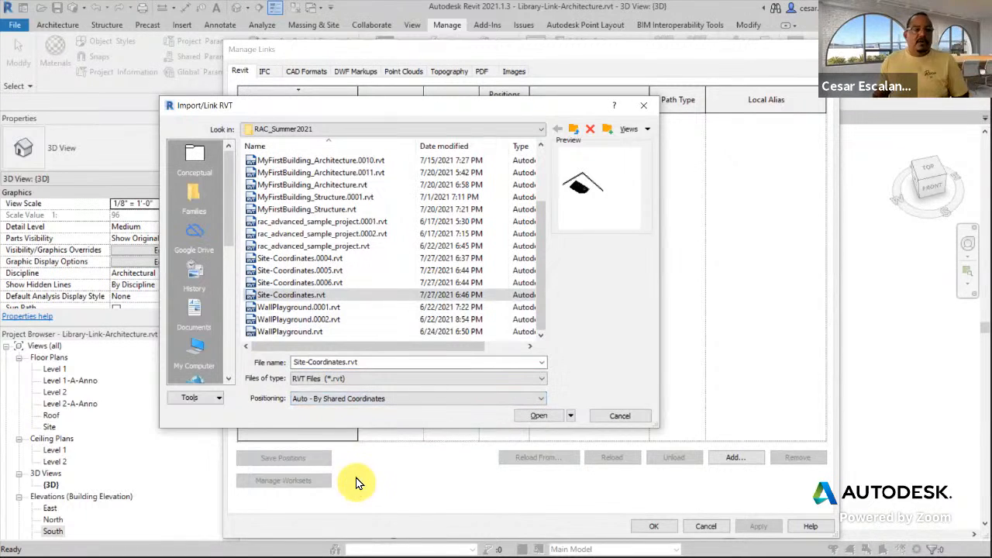
drag(280, 388, 425, 413)
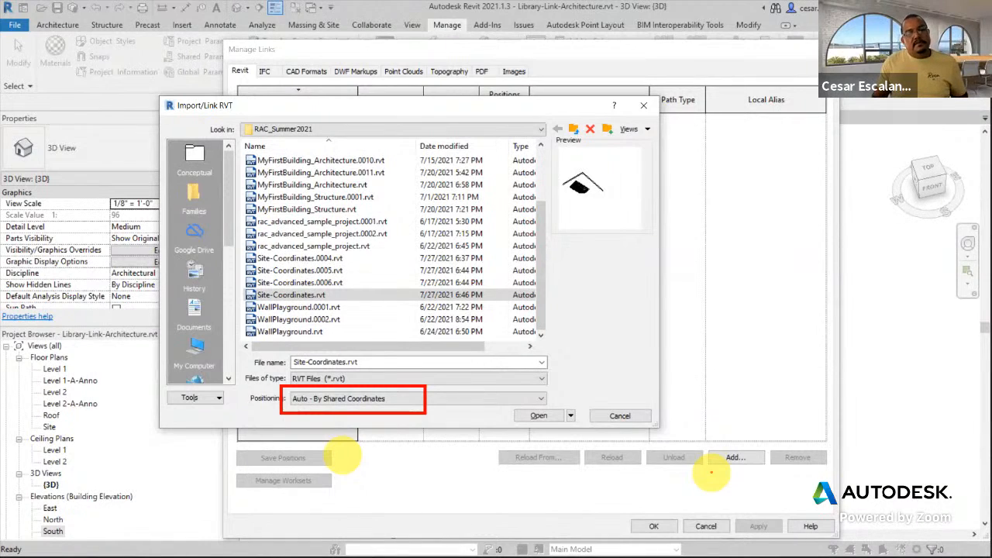
click(540, 415)
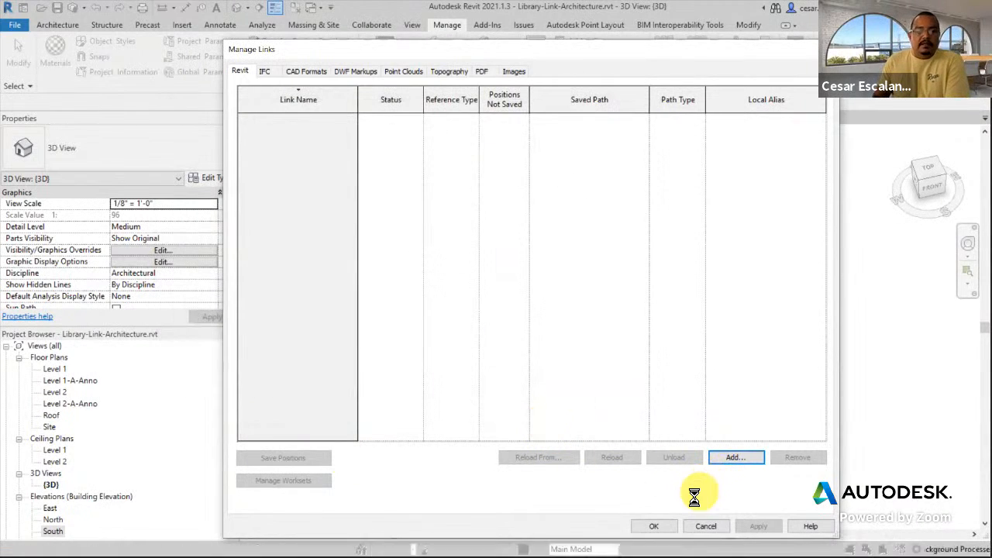
click(653, 526)
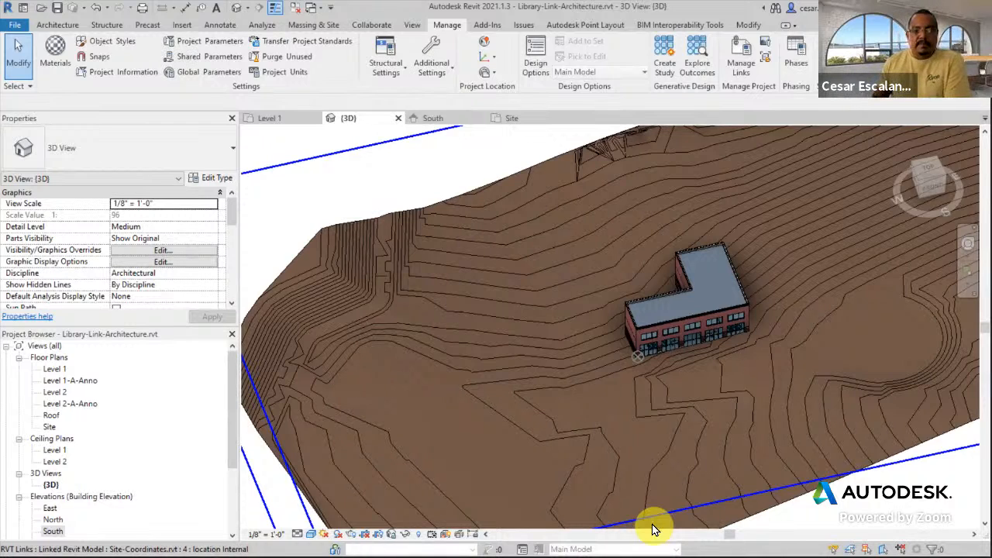
Check the building's placement on the relinked site in the 3D view and close the Library-Link-Architecture project
scroll(654, 530, down, 3)
shift+middle_drag(652, 516, 649, 351)
click(765, 400)
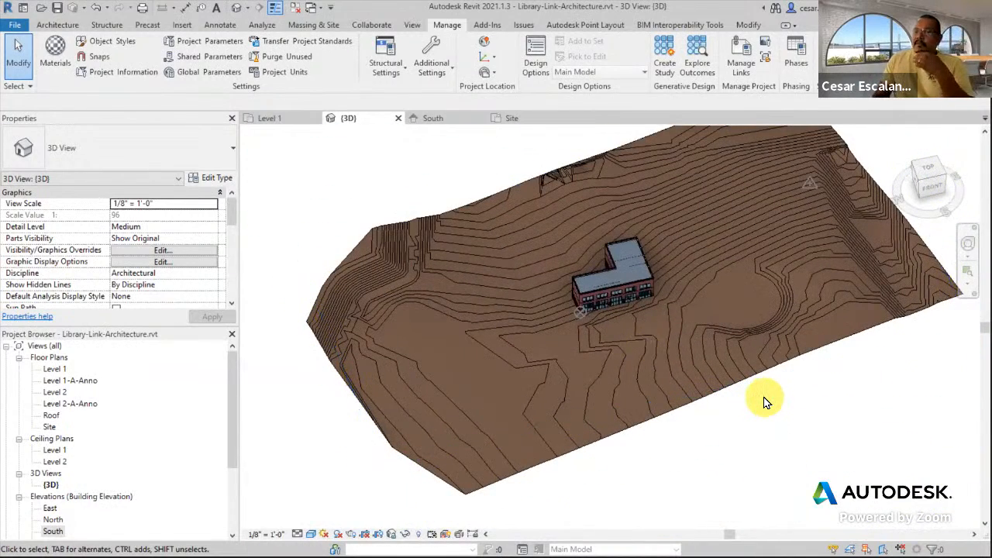
scroll(91, 209, down, 5)
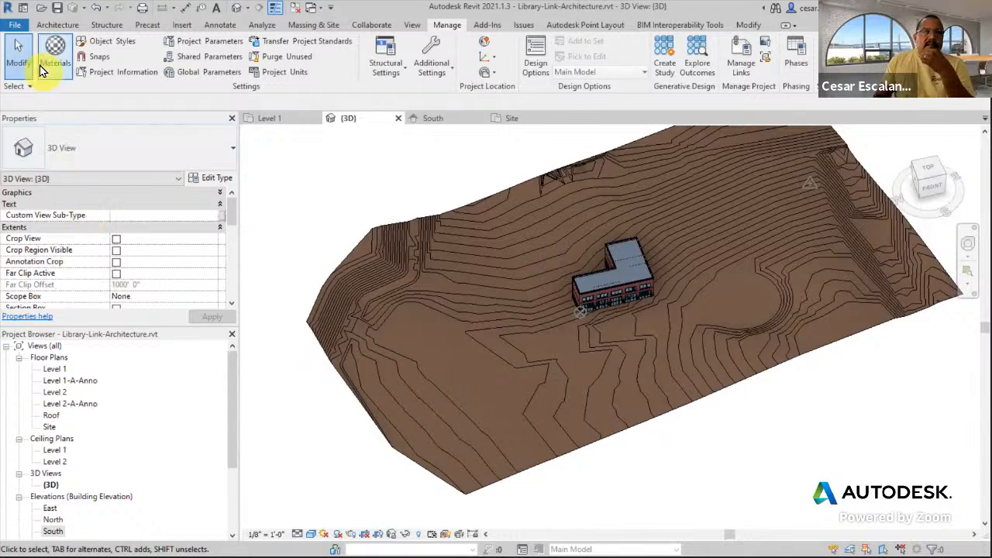
click(16, 25)
click(252, 183)
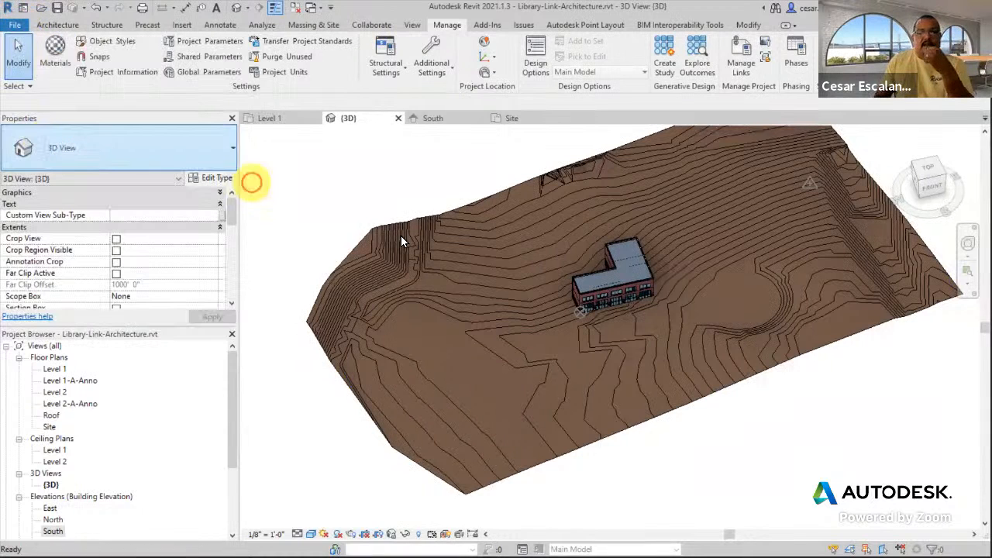
click(477, 267)
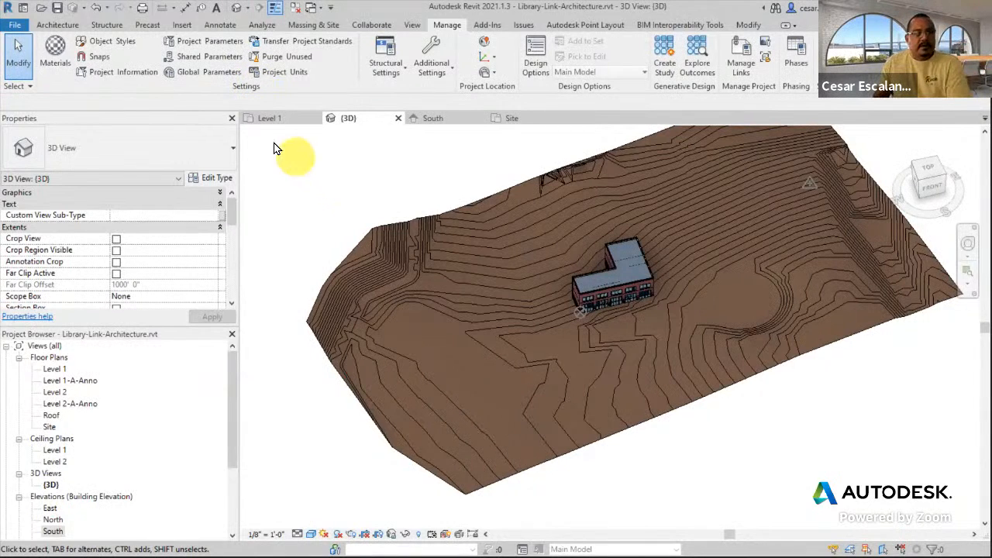
click(17, 30)
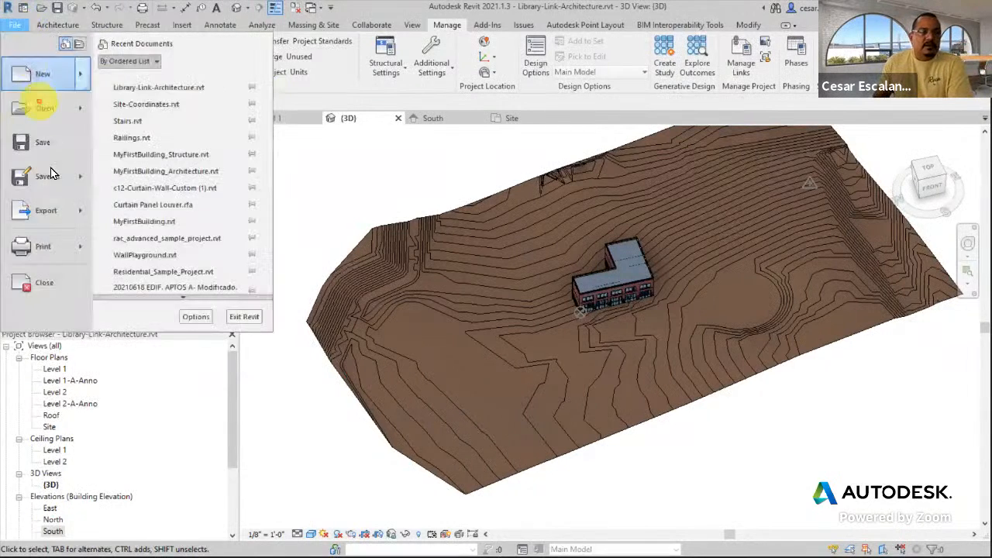
click(44, 281)
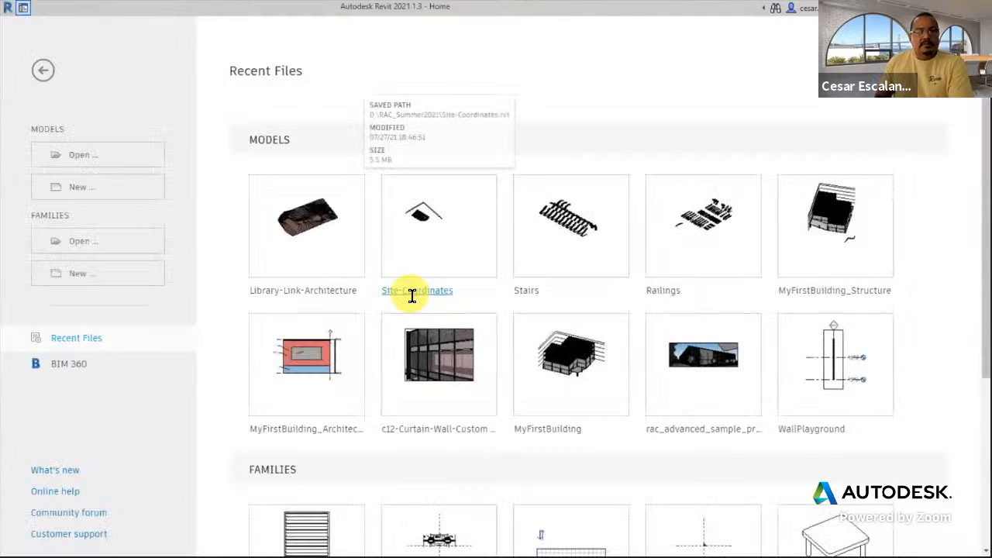
click(98, 243)
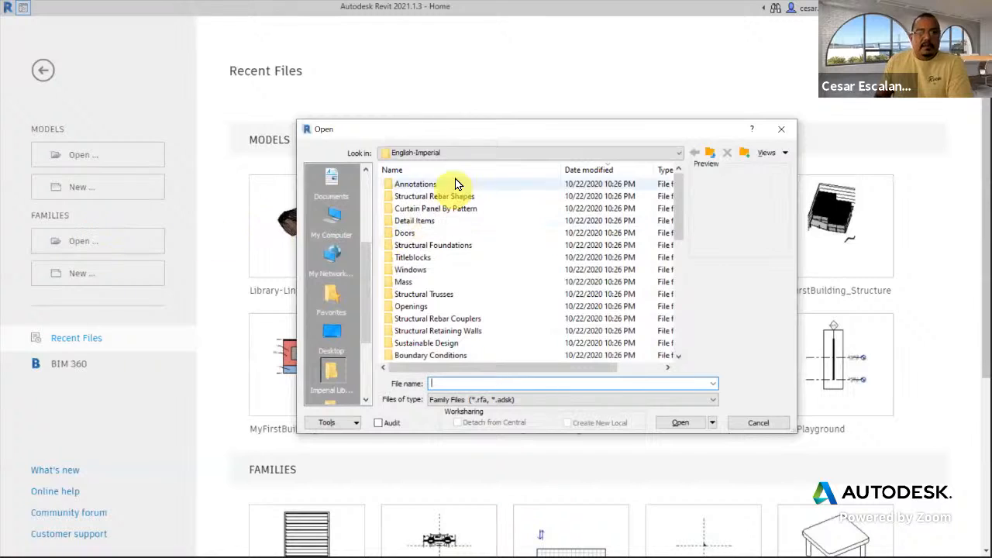
click(460, 152)
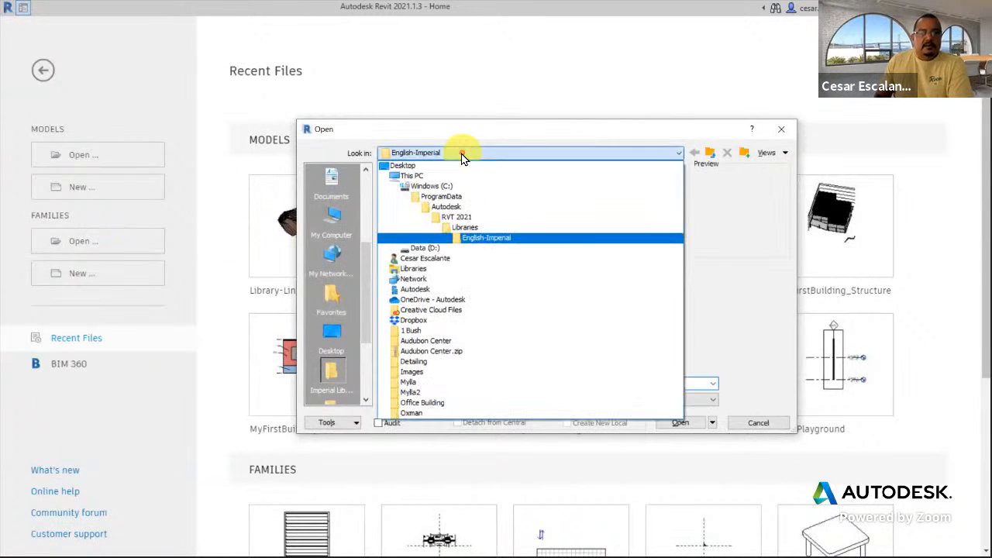
click(767, 137)
click(749, 425)
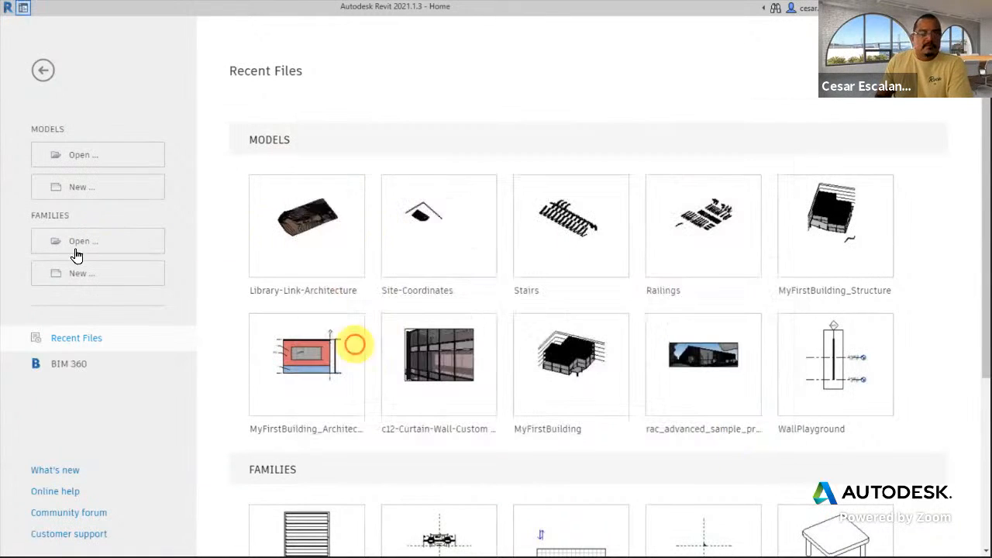
Open the Library-Link-Structural.rvt model from the Dataset folder inside SharedCoordinates
click(82, 155)
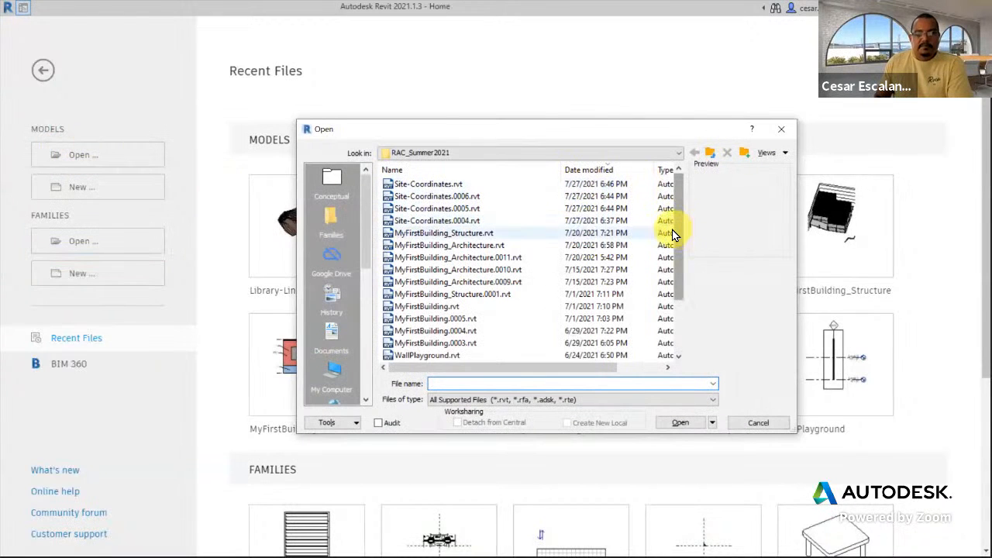
scroll(669, 256, down, 1)
drag(669, 287, 671, 316)
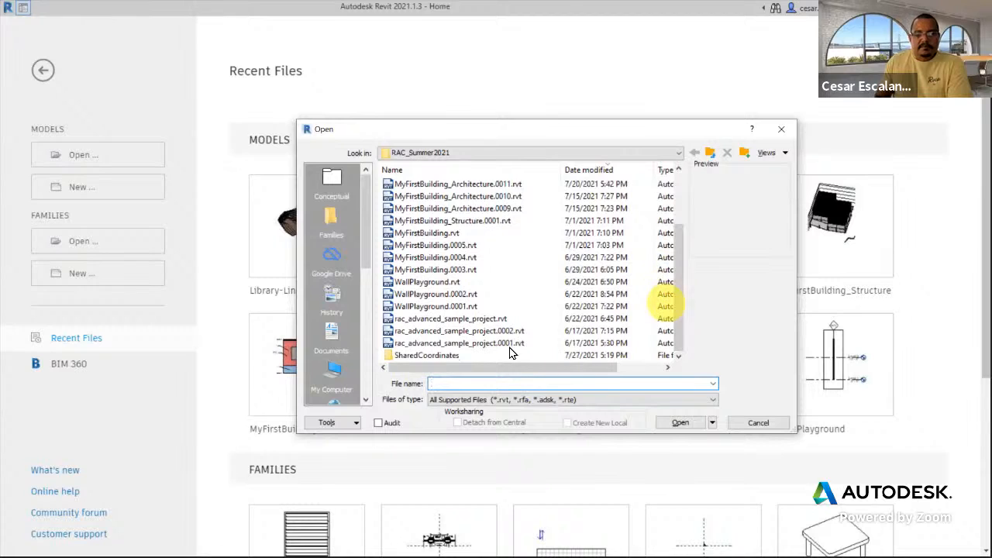
double_click(421, 354)
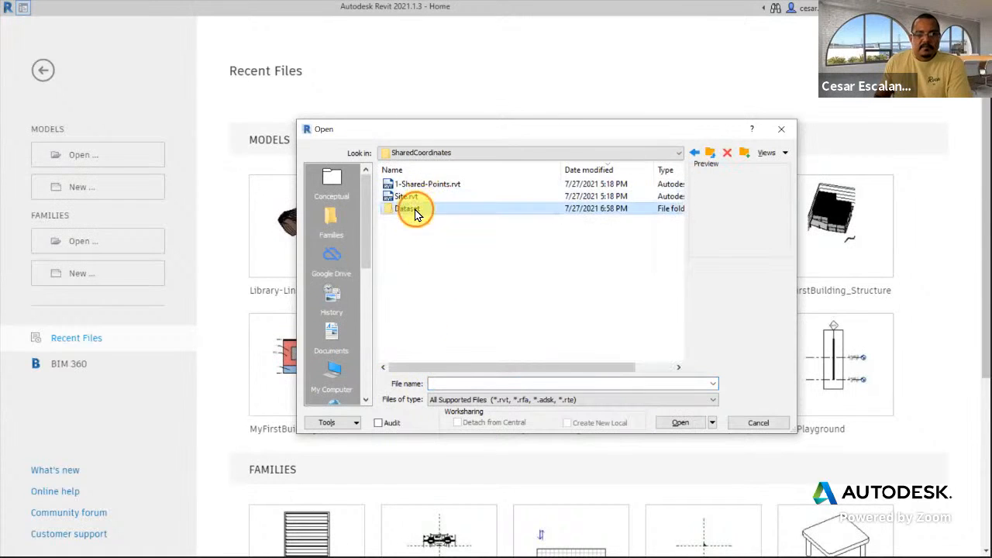
double_click(415, 209)
click(458, 245)
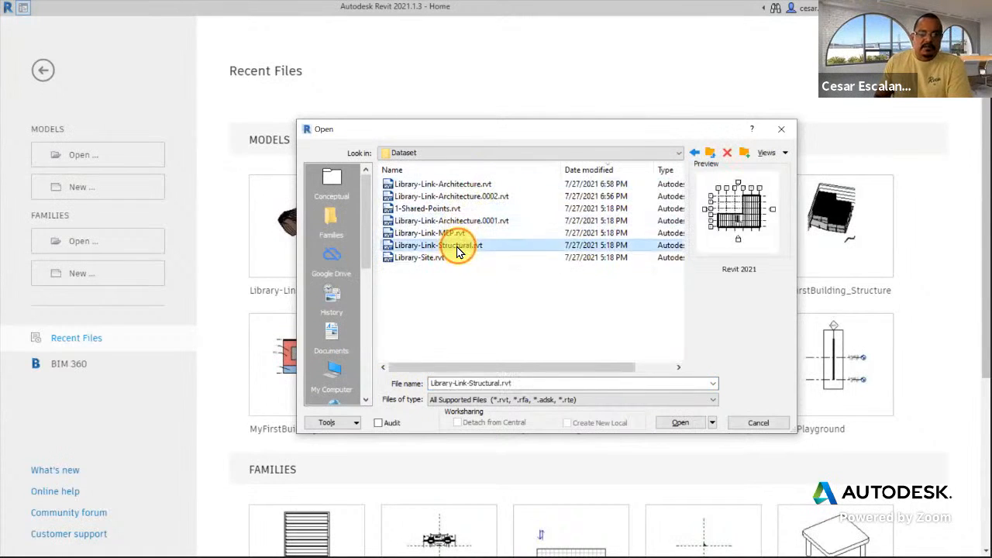
click(680, 423)
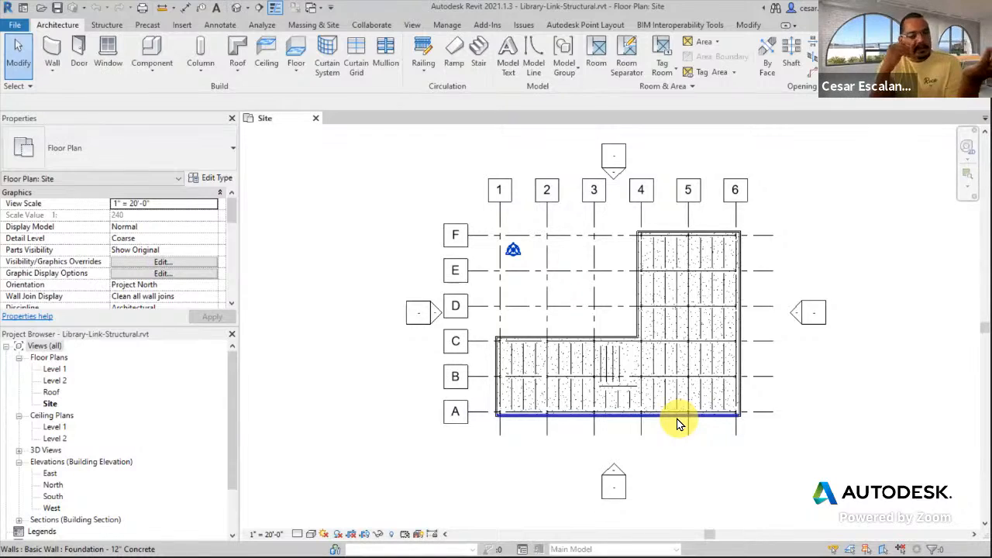
key(ctrl+2)
mouse_move(521, 235)
mouse_down()
mouse_move(502, 241)
mouse_move(539, 250)
mouse_move(532, 231)
mouse_up()
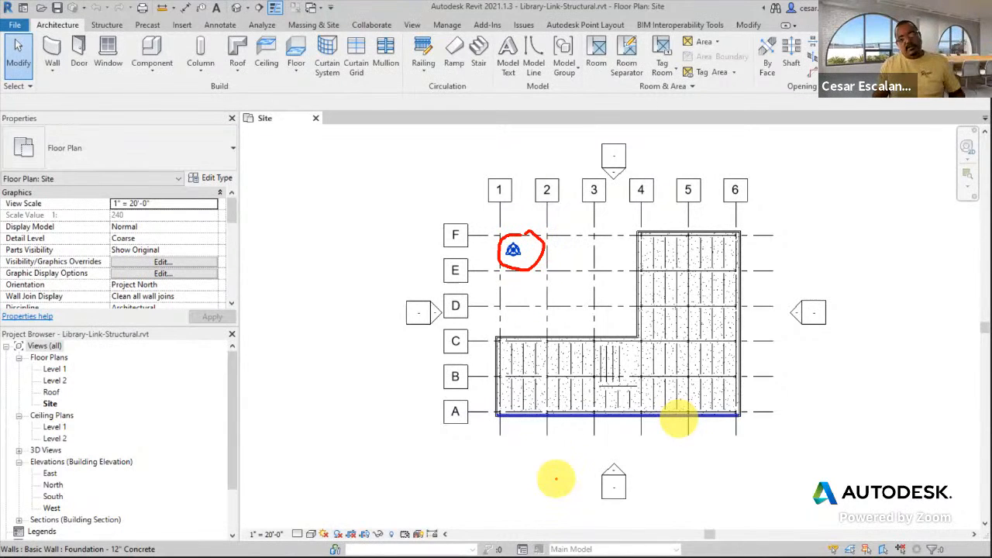
key(Escape)
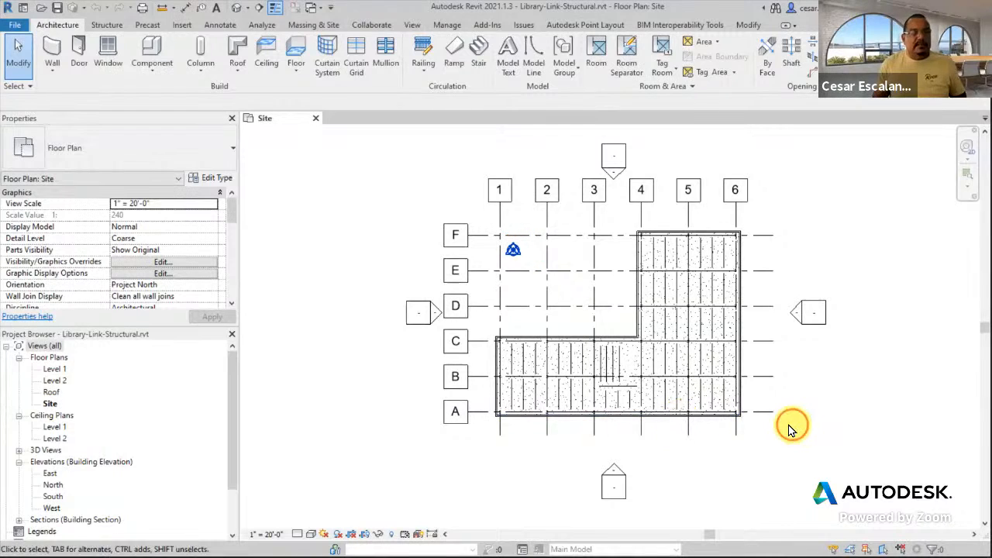
Link Site-Coordinates.rvt from the RAC_Summer2021 folder into the structural model, positioned Auto - Center to Center
double_click(52, 406)
scroll(400, 417, down, 3)
middle_drag(443, 416, 536, 293)
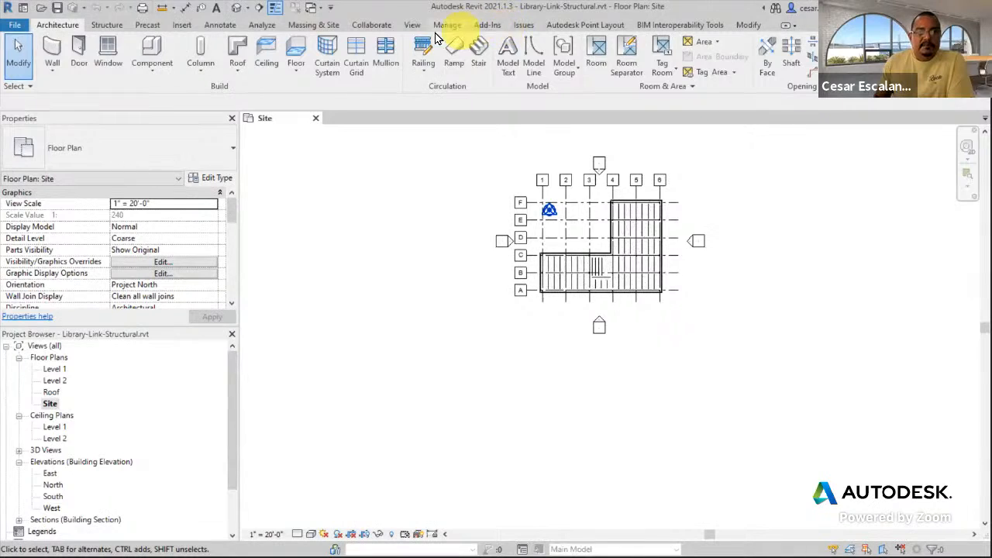
click(187, 30)
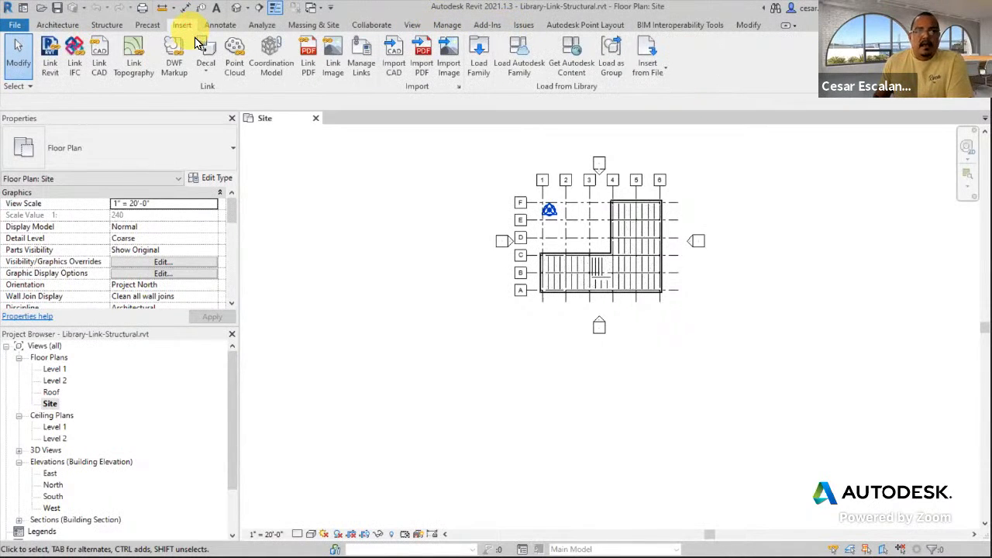
click(363, 62)
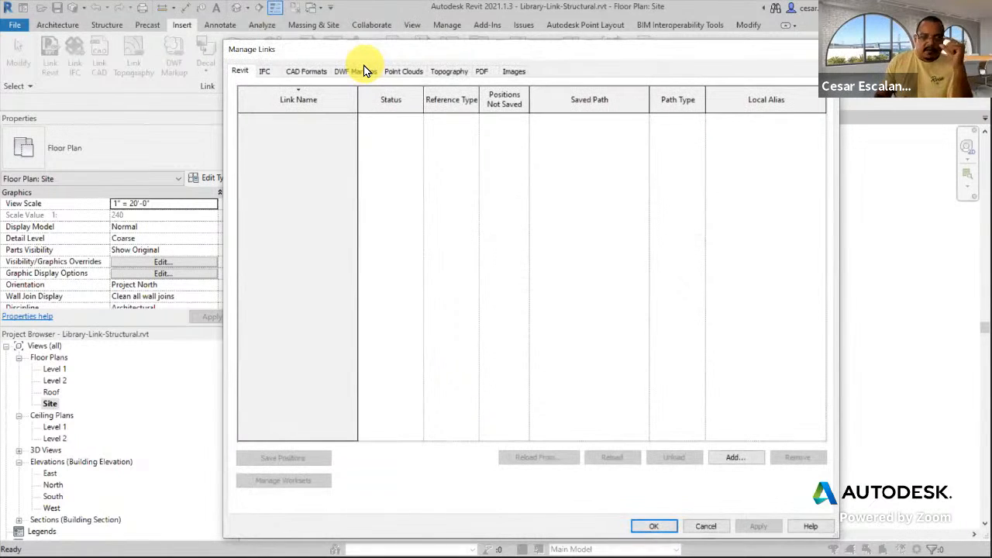
click(734, 457)
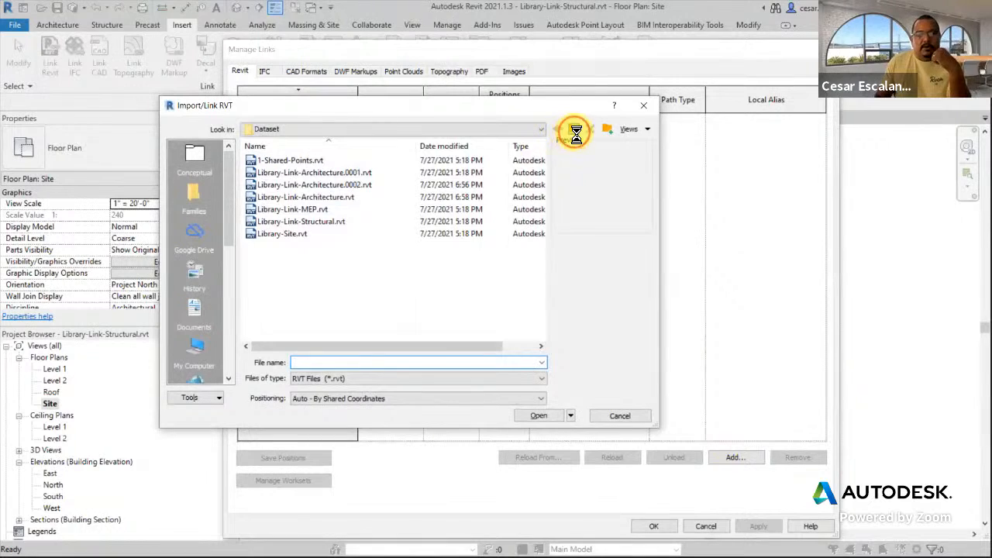
click(574, 130)
scroll(521, 248, down, 1)
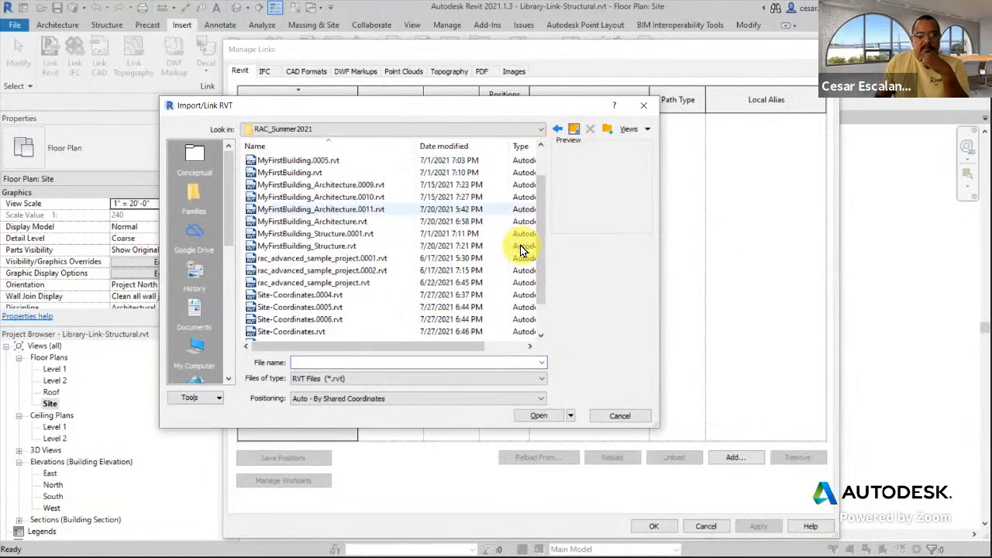
scroll(521, 248, down, 1)
click(307, 295)
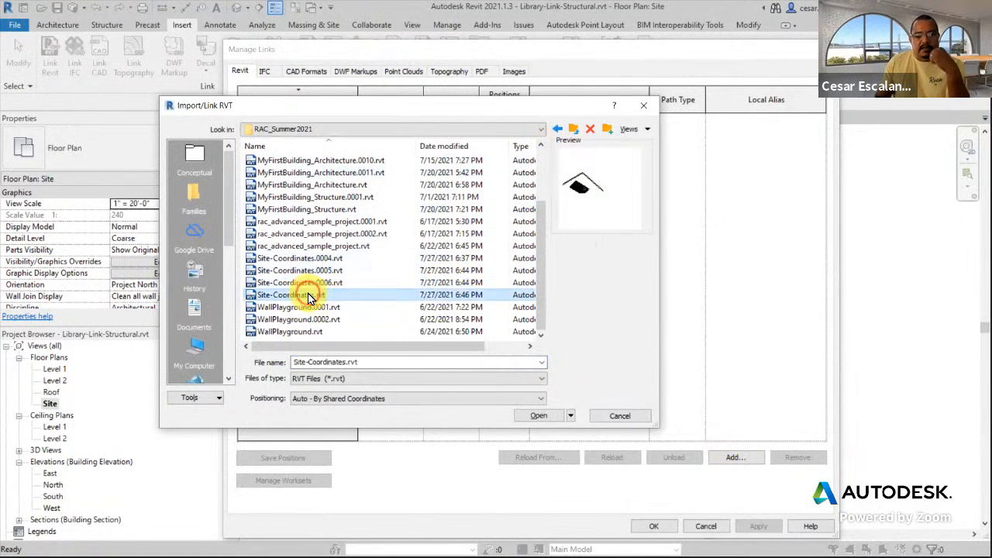
click(383, 399)
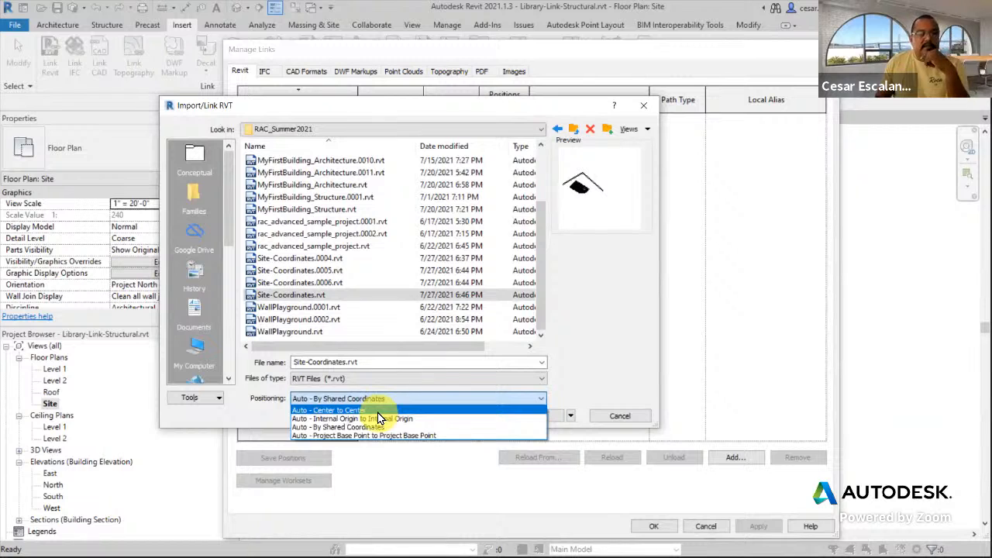
click(379, 411)
click(535, 417)
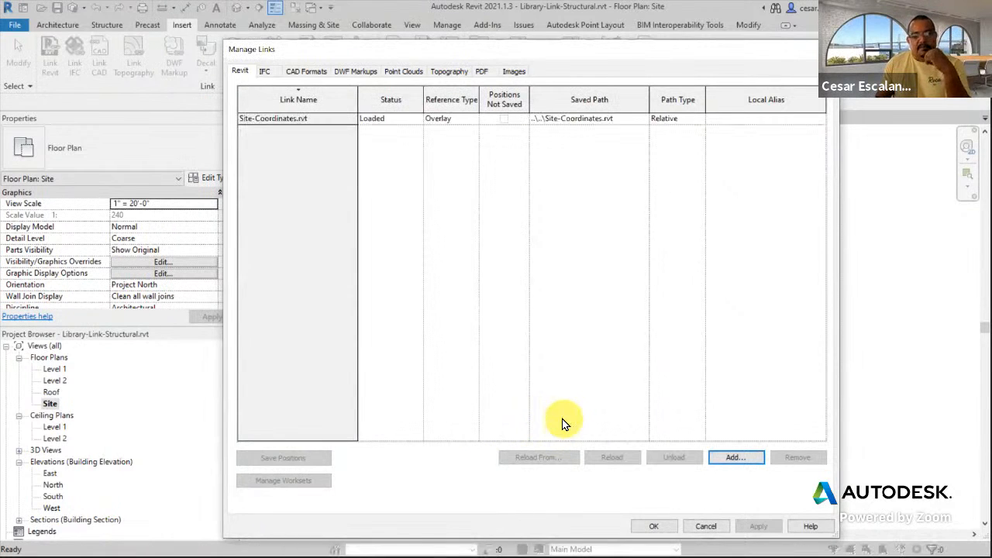
click(654, 527)
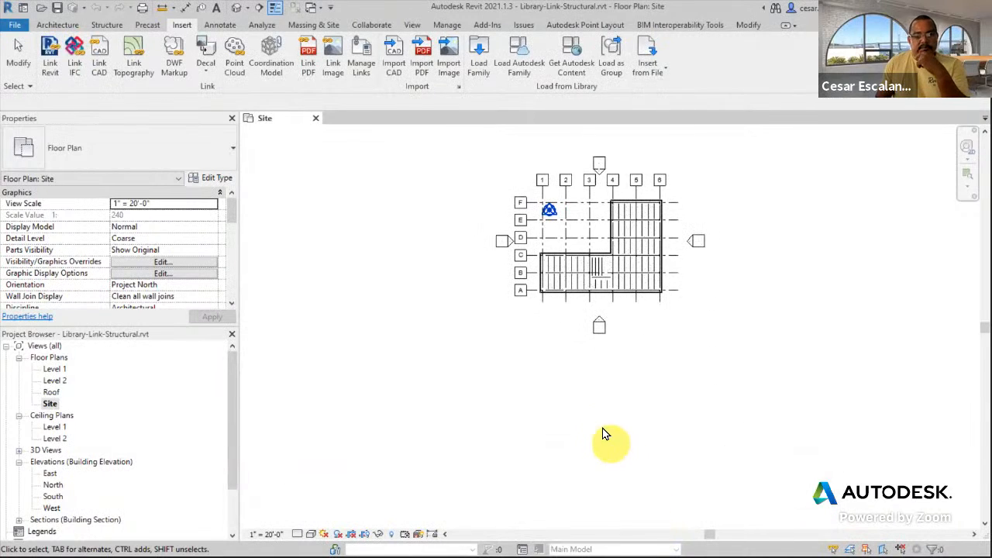
In the South elevation, move the Site-Coordinates link vertically down so its upper level line meets TO Conc Level 1
scroll(624, 350, down, 3)
middle_drag(624, 351, 727, 486)
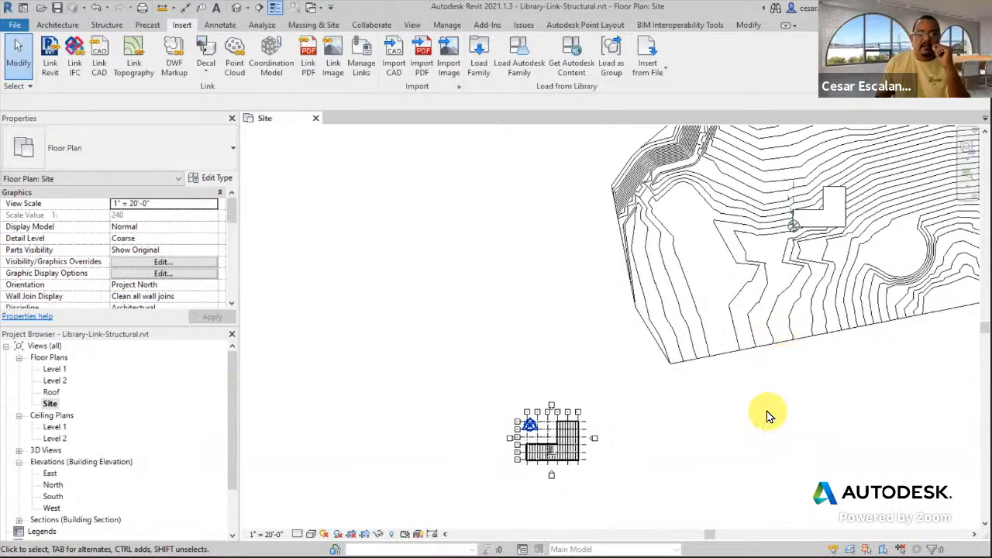
double_click(53, 496)
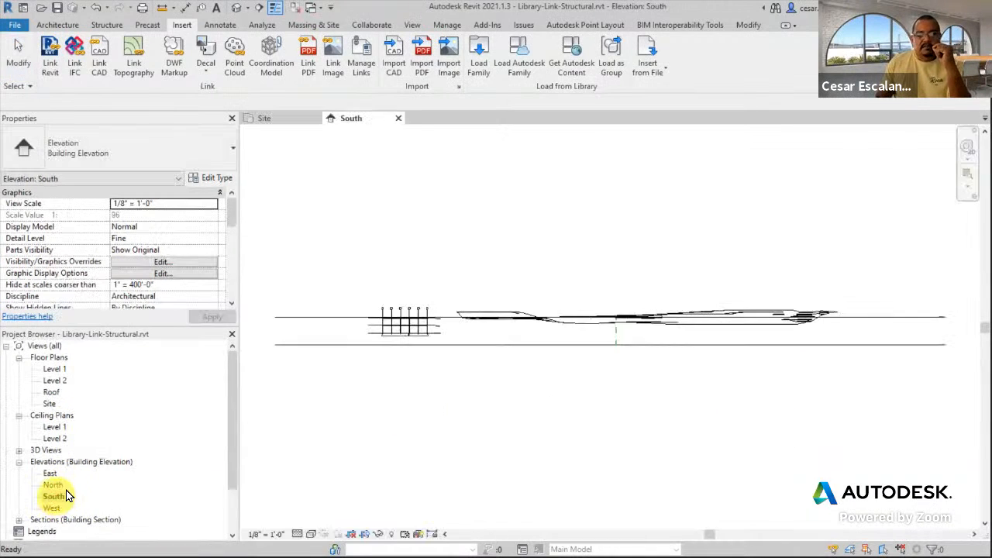
scroll(430, 364, up, 2)
middle_drag(427, 354, 742, 455)
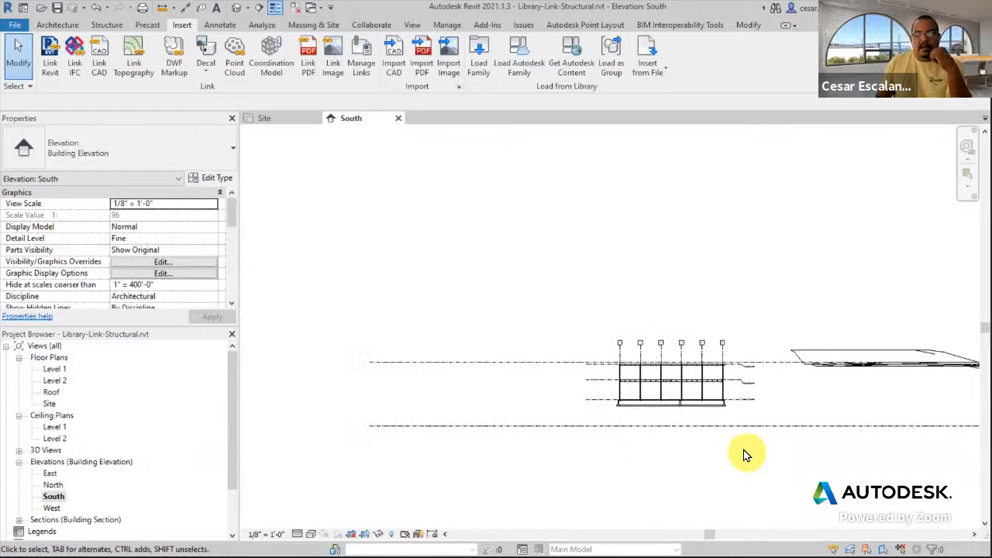
scroll(737, 446, up, 2)
middle_drag(790, 374, 775, 370)
scroll(680, 379, up, 4)
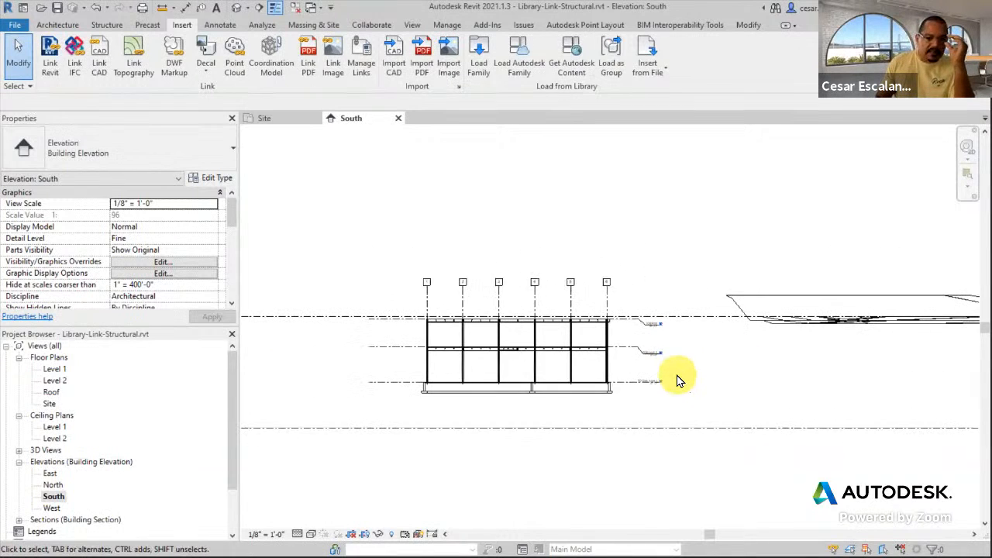
middle_drag(673, 377, 746, 350)
click(812, 260)
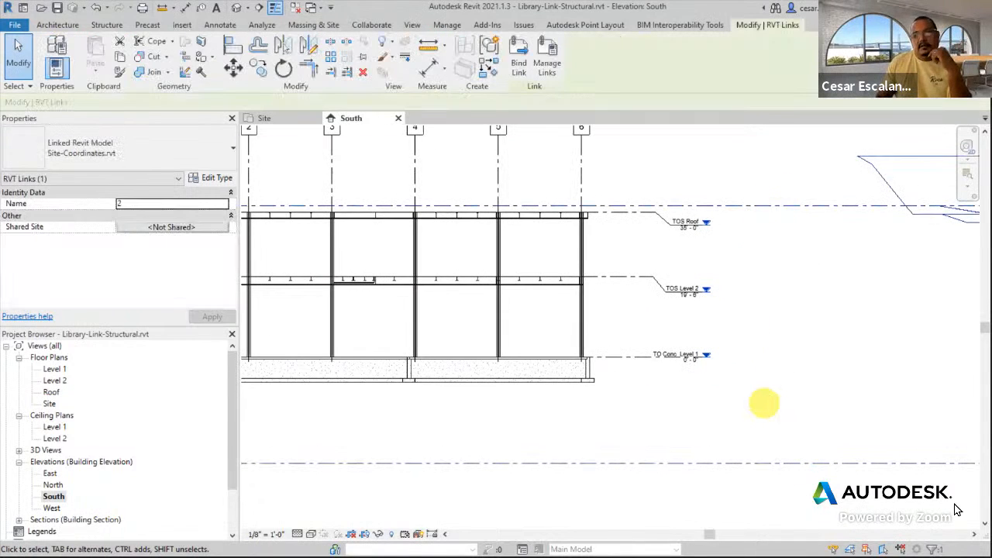
click(233, 72)
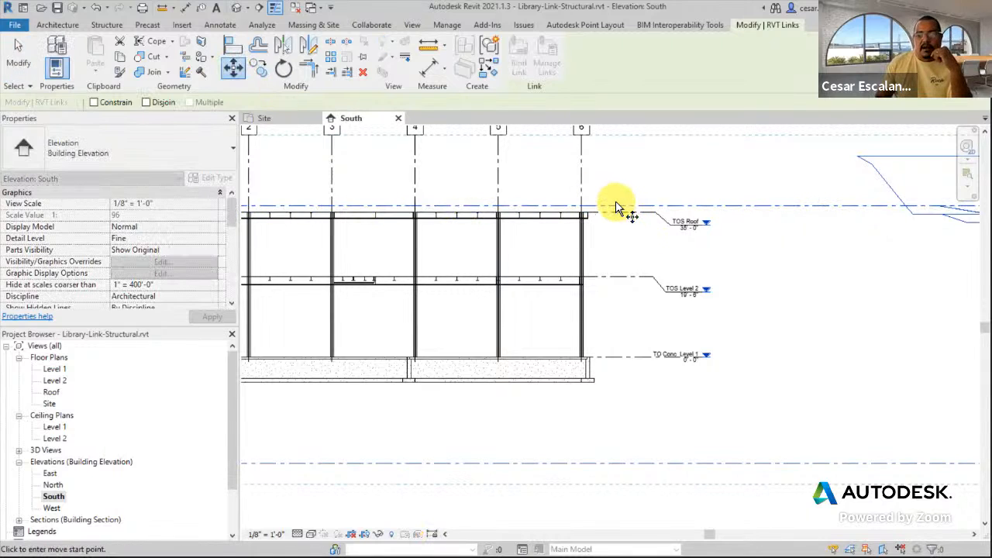
click(618, 207)
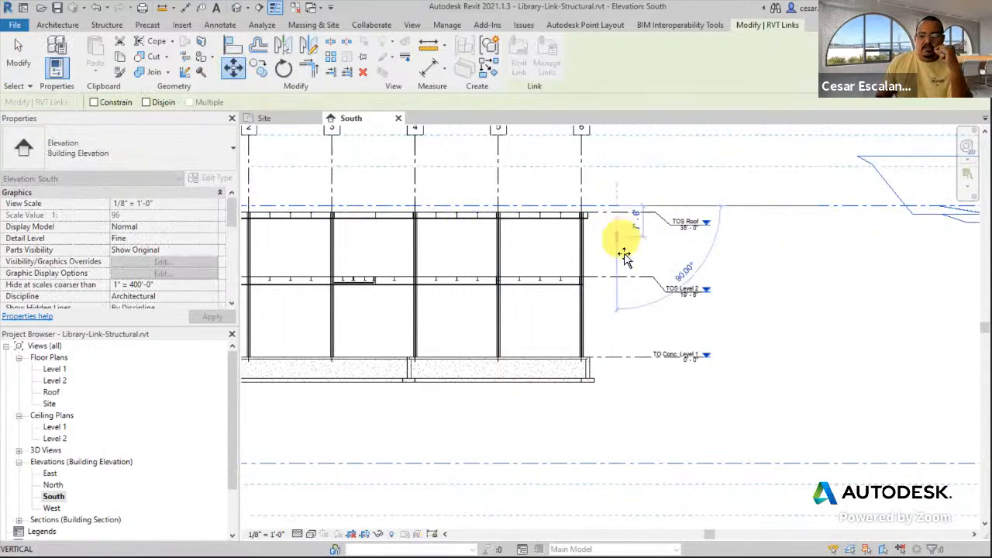
click(617, 358)
click(704, 434)
Check the linked site's level line against TO Conc Level 1 in the South elevation
scroll(704, 434, down, 2)
middle_drag(715, 411, 692, 384)
scroll(651, 375, up, 5)
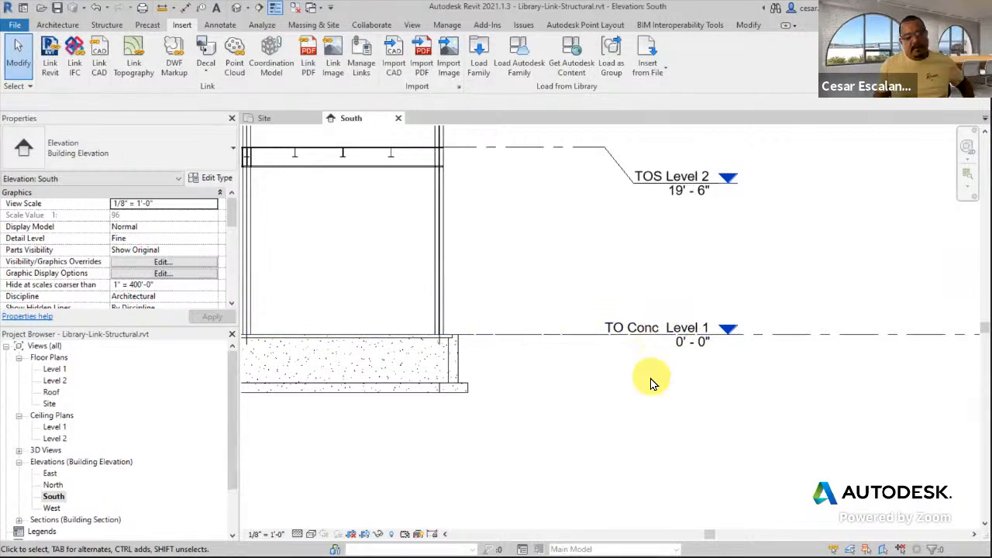
click(789, 338)
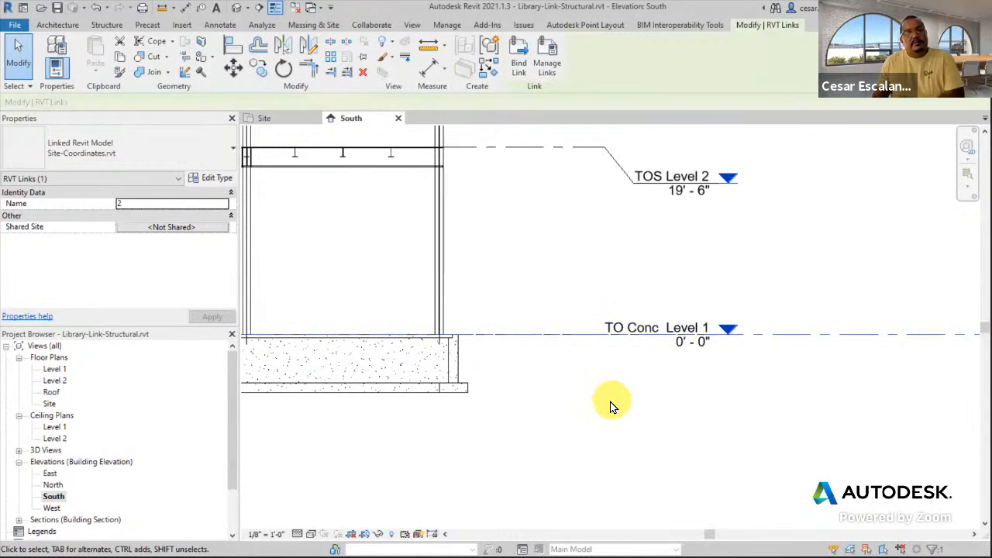
scroll(612, 400, down, 2)
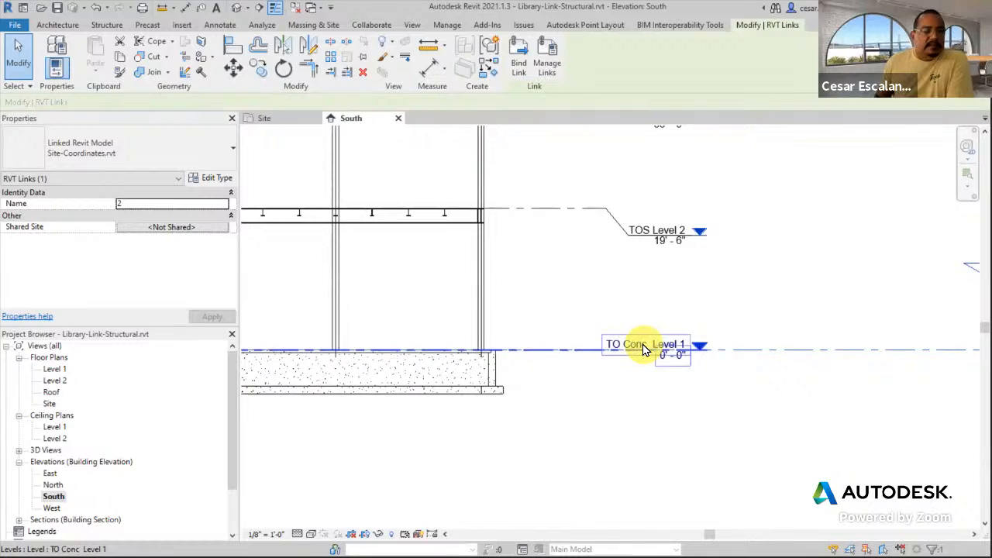
scroll(757, 357, down, 2)
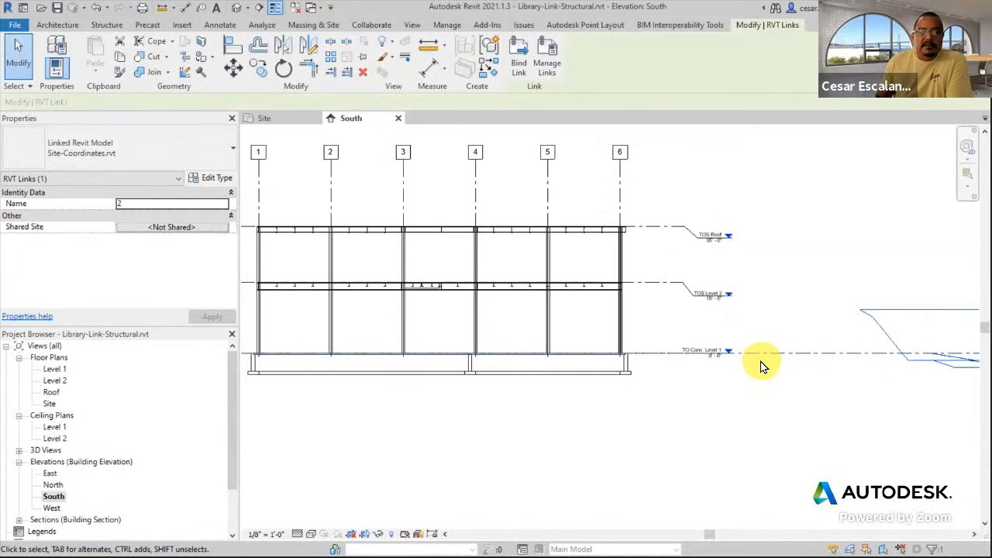
In the Site plan, move the Site-Coordinates link from its project base point to the intersection of grids A and 1
double_click(48, 404)
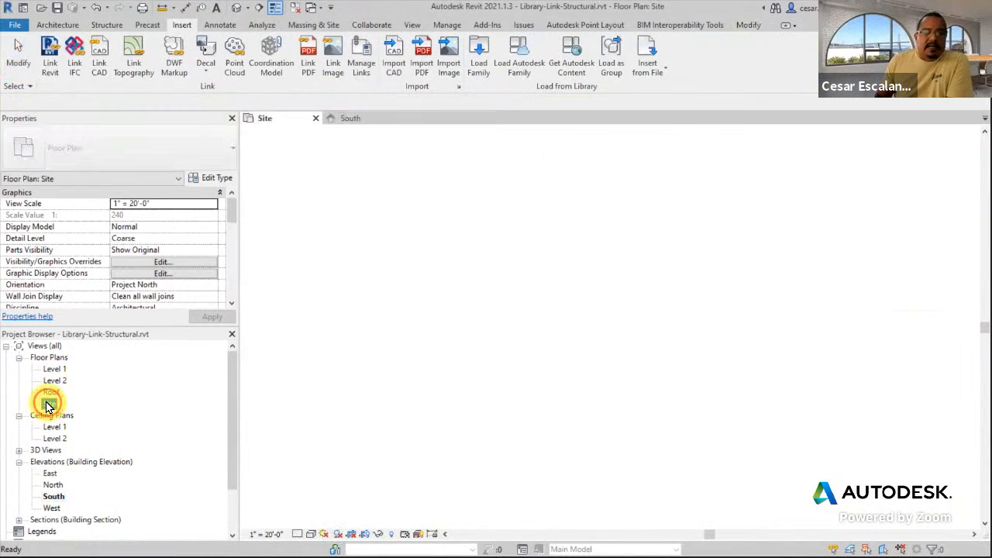
middle_drag(640, 397, 517, 467)
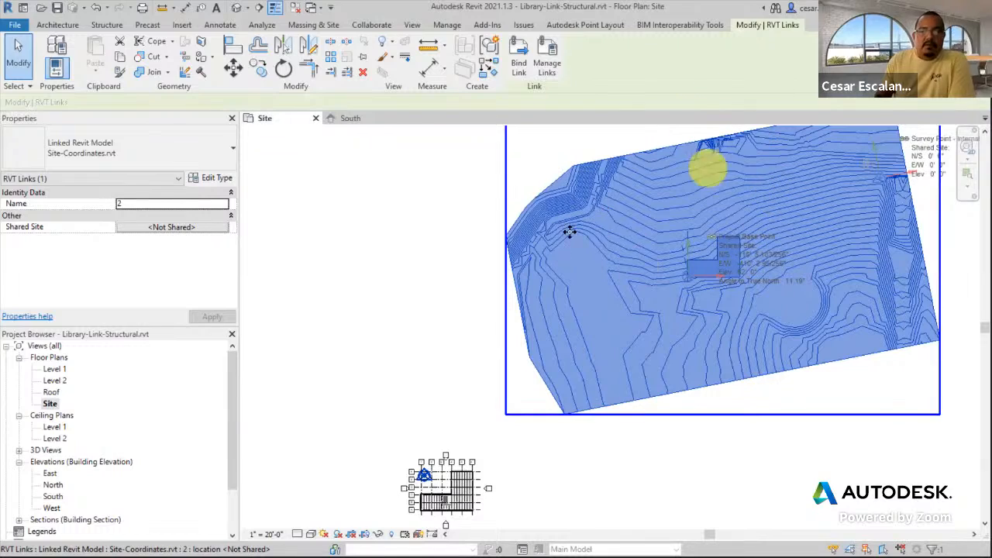
click(234, 69)
scroll(688, 278, up, 4)
scroll(689, 278, up, 4)
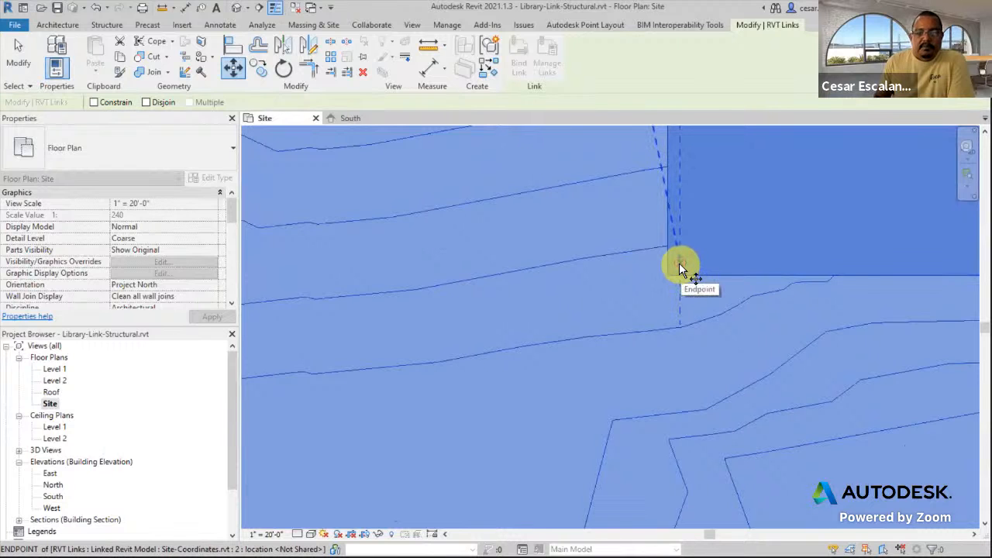
click(680, 264)
scroll(686, 269, down, 3)
middle_drag(610, 358, 771, 206)
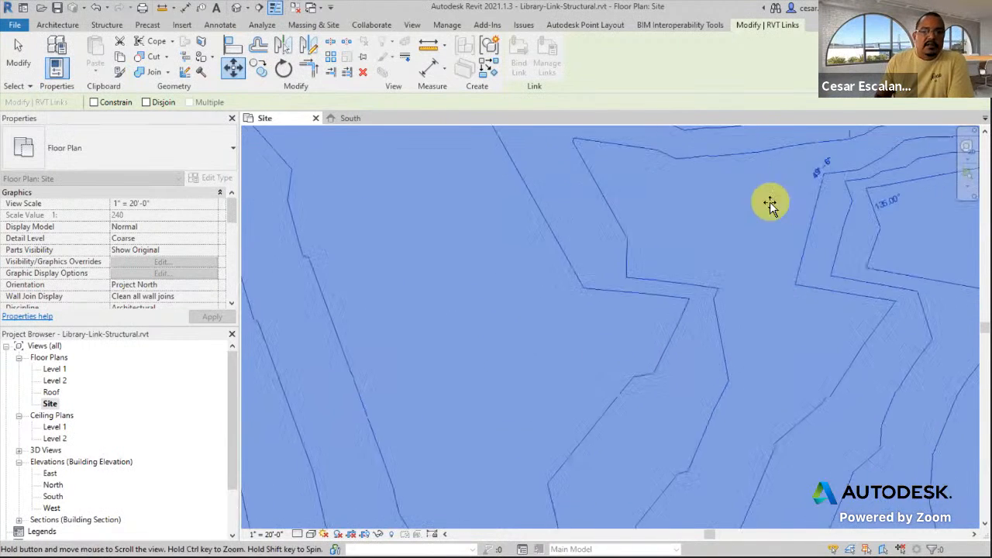
scroll(732, 239, down, 5)
middle_drag(610, 317, 729, 202)
scroll(506, 465, up, 1)
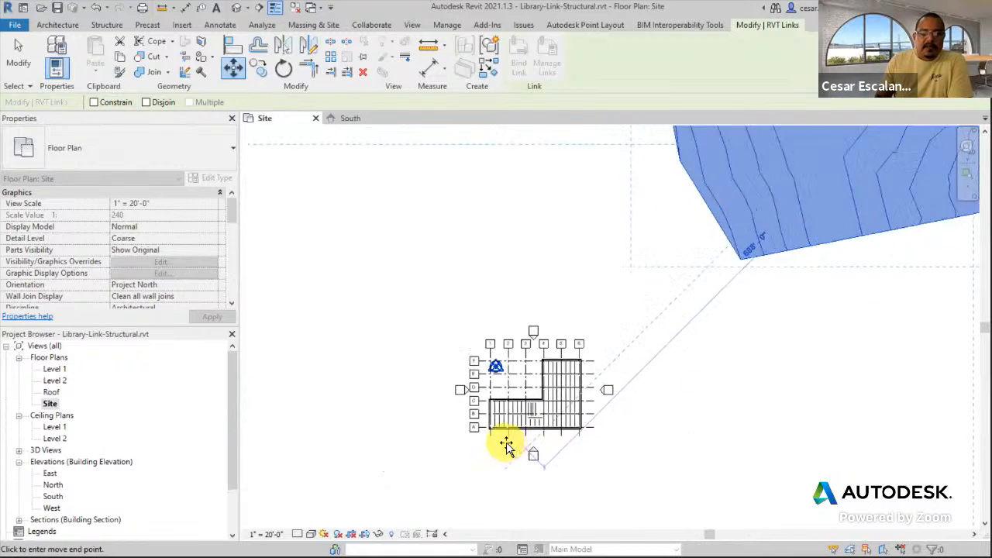
scroll(506, 446, up, 6)
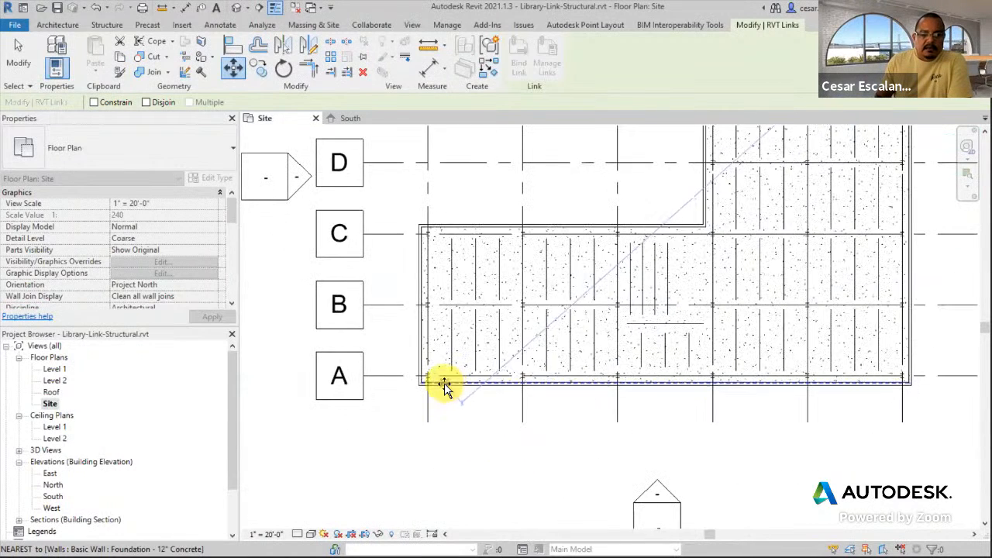
scroll(442, 386, up, 3)
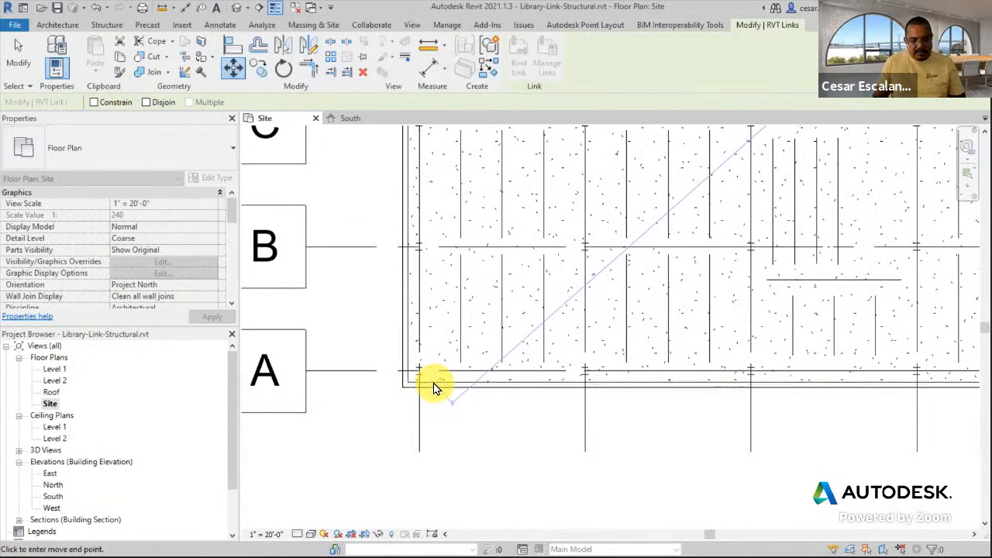
click(412, 373)
scroll(467, 394, down, 5)
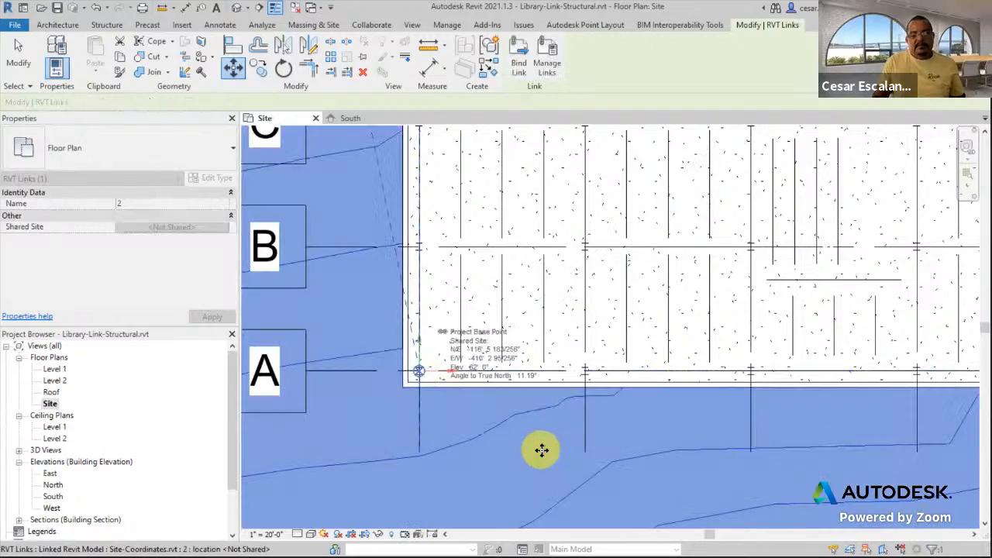
key(Escape)
Examine the structural building's placement on the linked site in plan and 3D, and return to the Site floor plan
scroll(638, 361, down, 5)
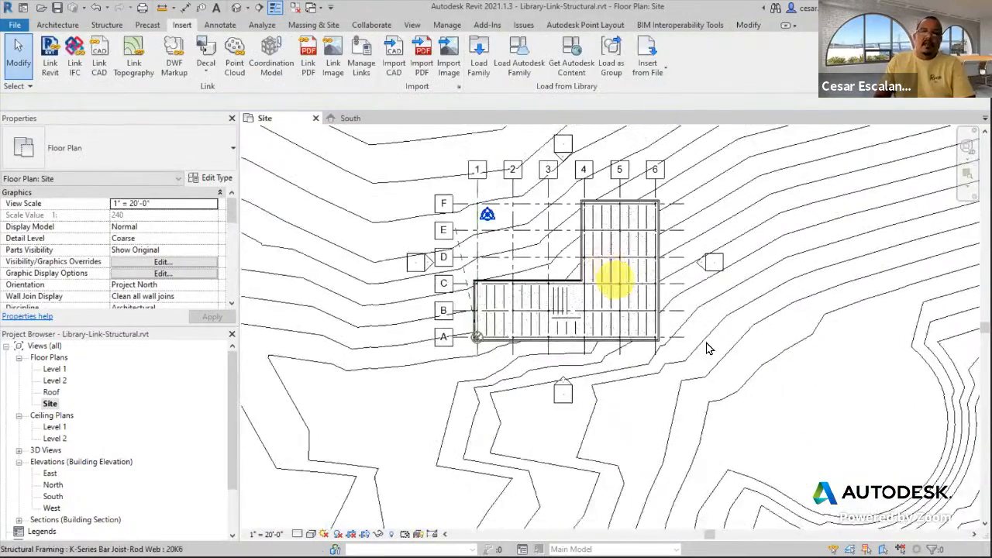
click(717, 301)
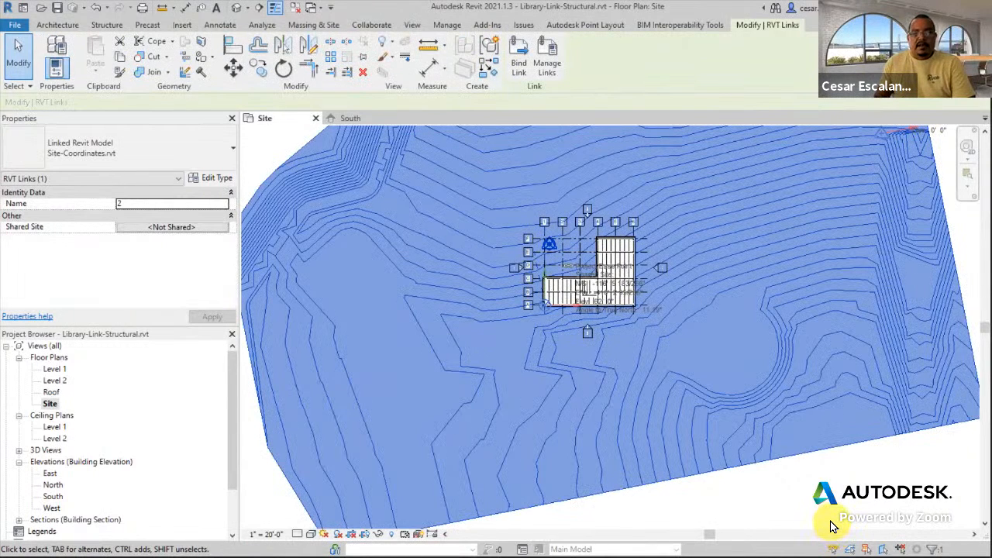
key(Escape)
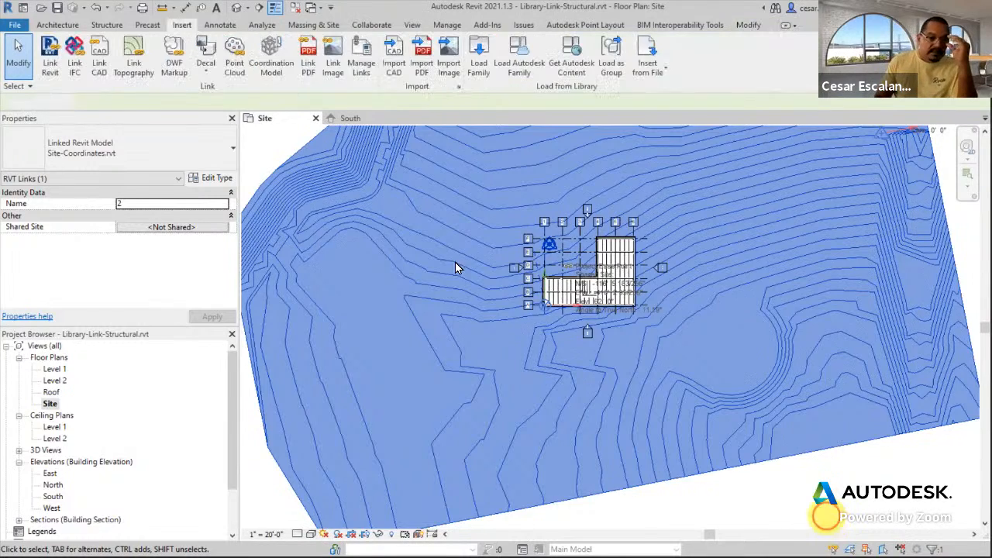
click(238, 8)
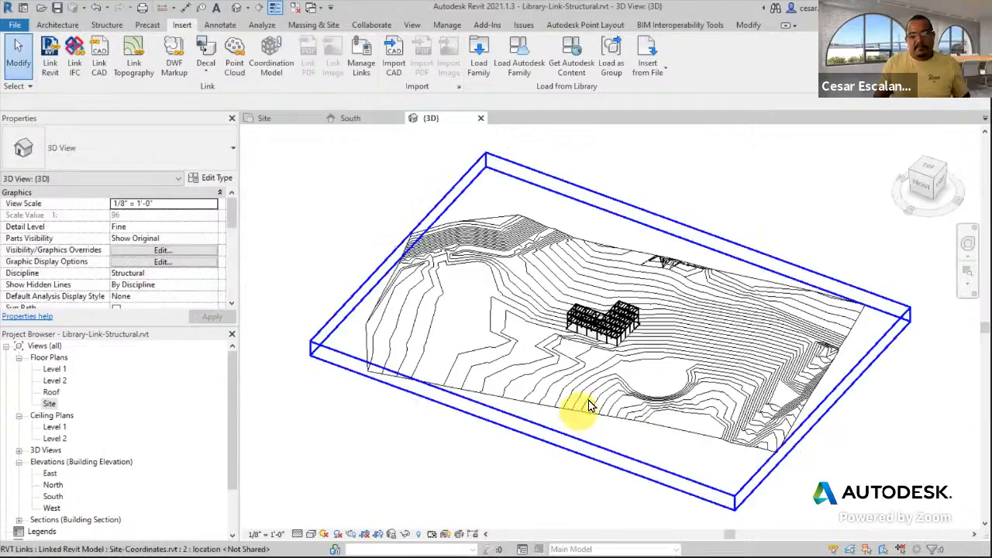
shift+middle_drag(646, 363, 705, 349)
scroll(634, 354, up, 4)
shift+middle_drag(634, 354, 564, 397)
scroll(628, 427, down, 4)
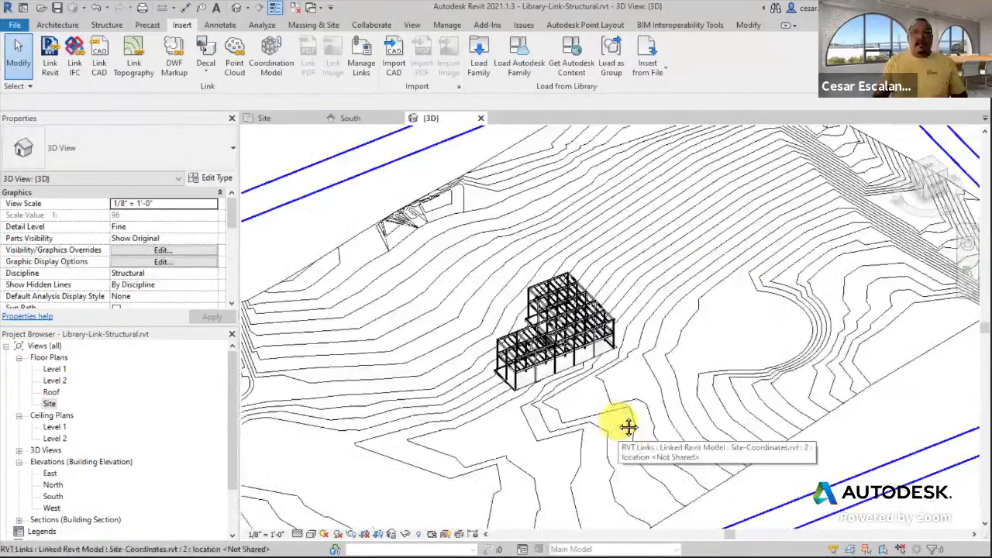
scroll(645, 449, down, 3)
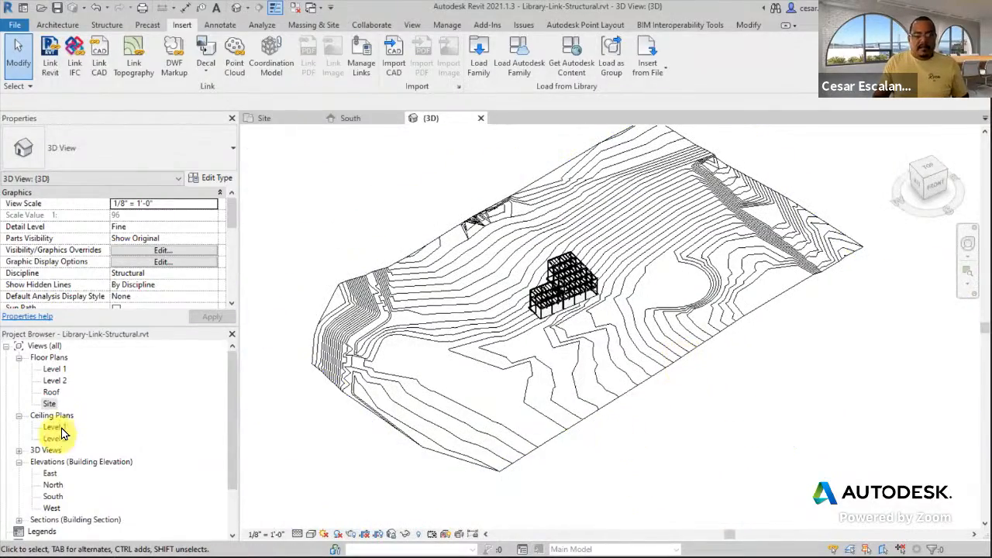
double_click(50, 404)
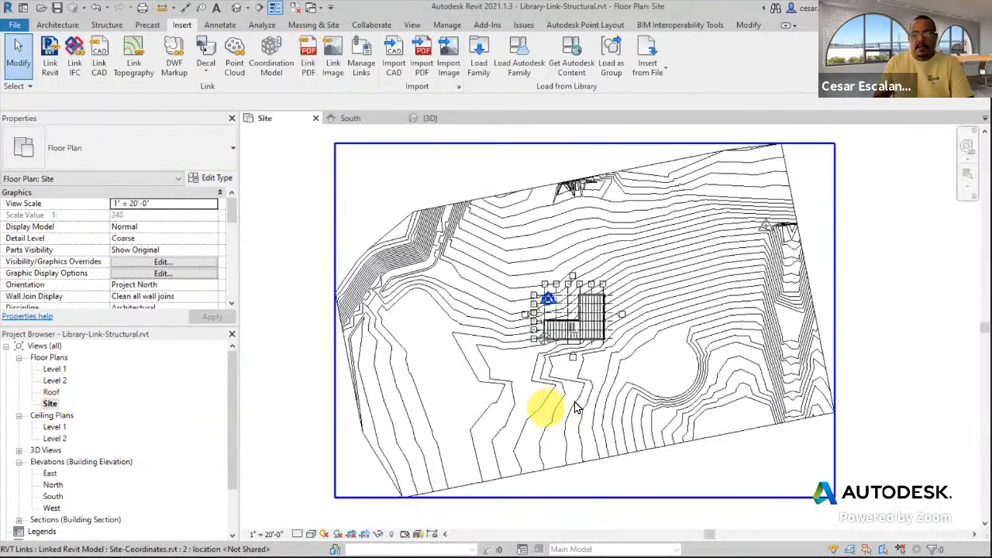
Acquire the shared coordinate system from the Site-Coordinates link and reconcile it at the link's Internal position
scroll(722, 334, up, 2)
right_click(799, 220)
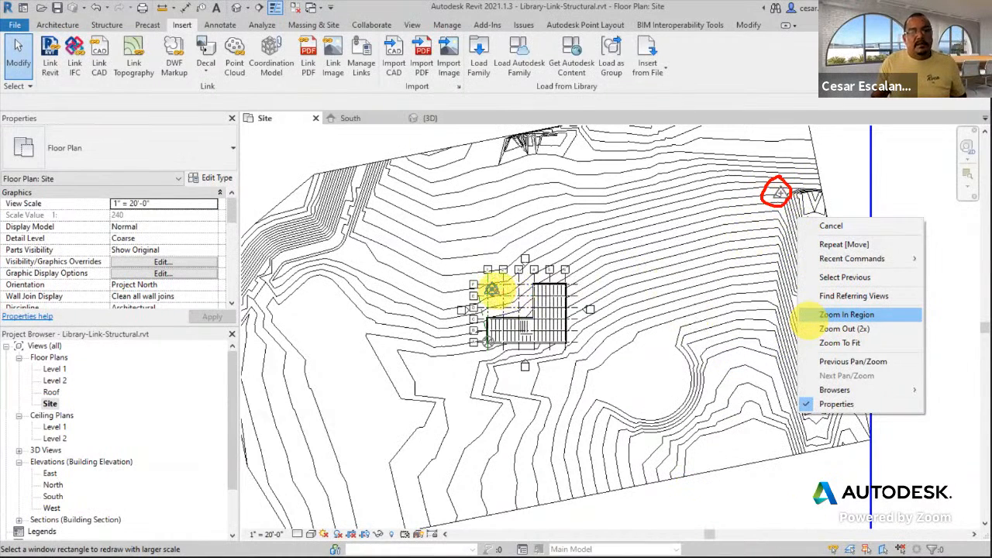
key(Escape)
click(682, 396)
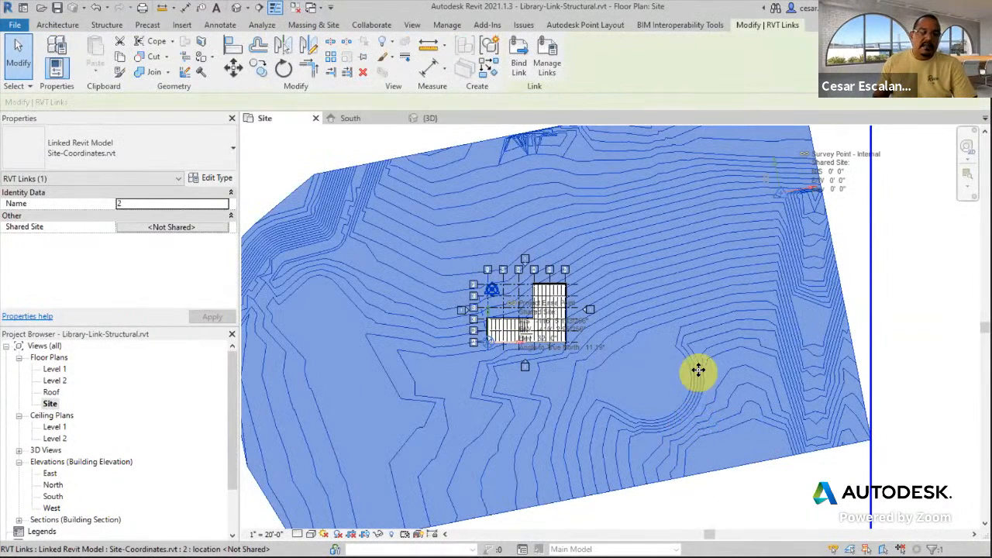
click(153, 227)
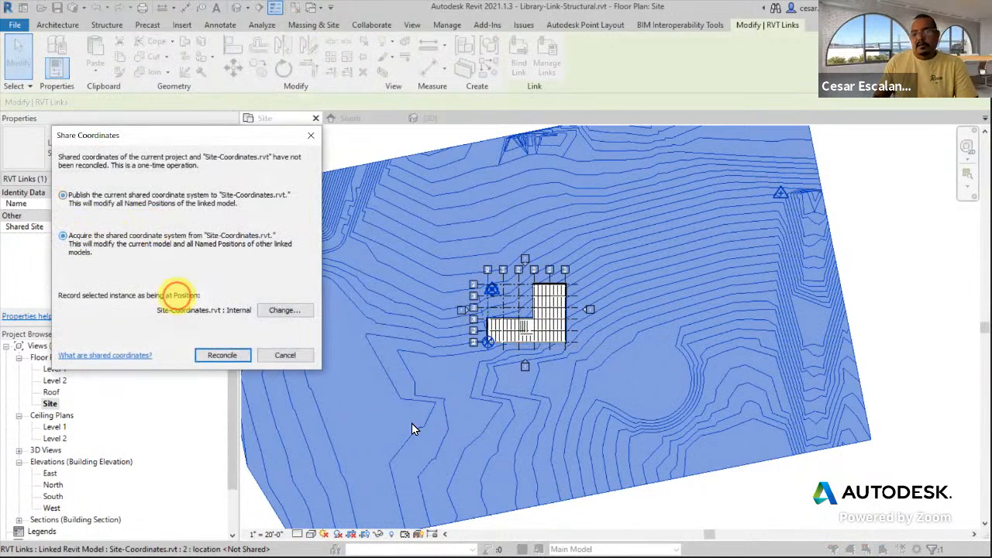
click(221, 355)
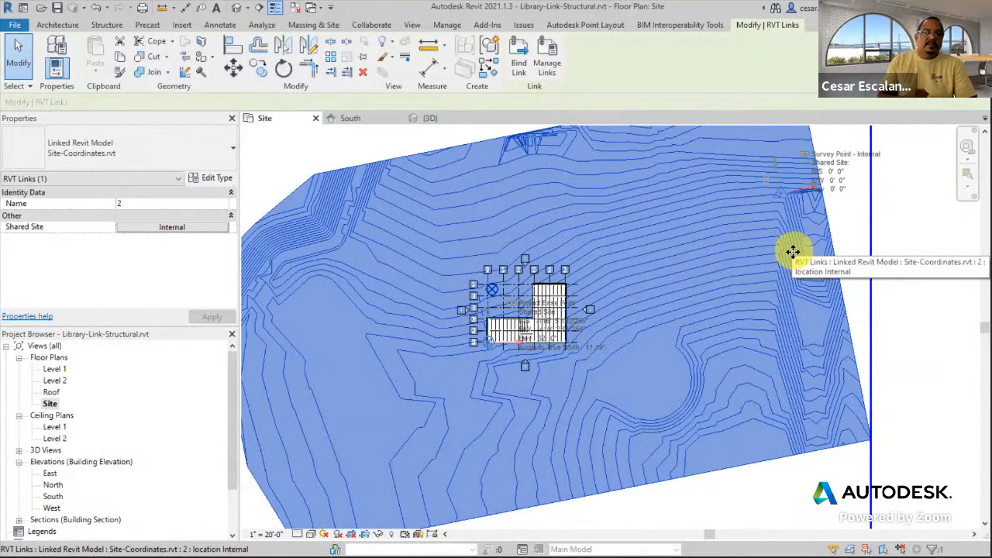
key(Escape)
Move the project base point to the intersection of grids A and 1 in the Site plan
scroll(465, 326, up, 4)
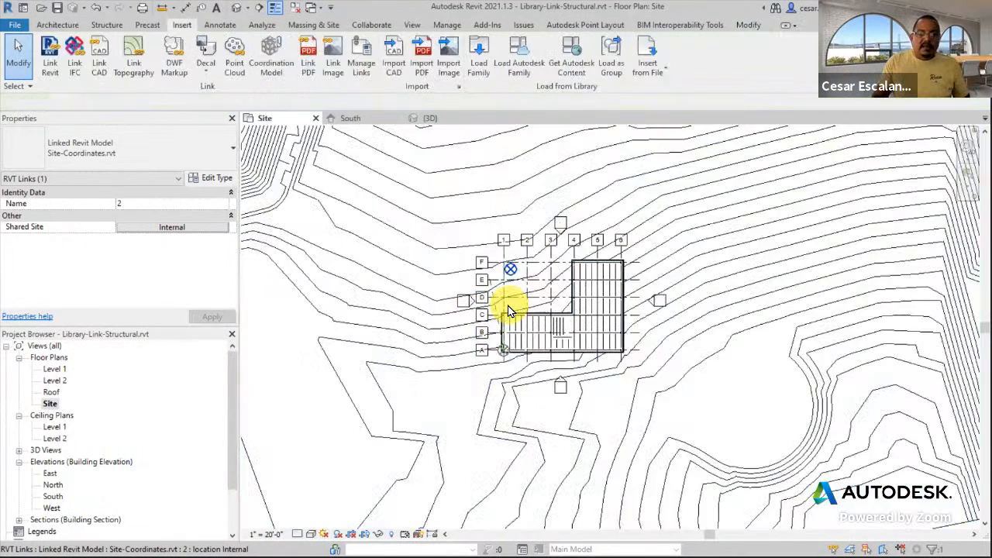
middle_drag(550, 285, 586, 243)
click(547, 210)
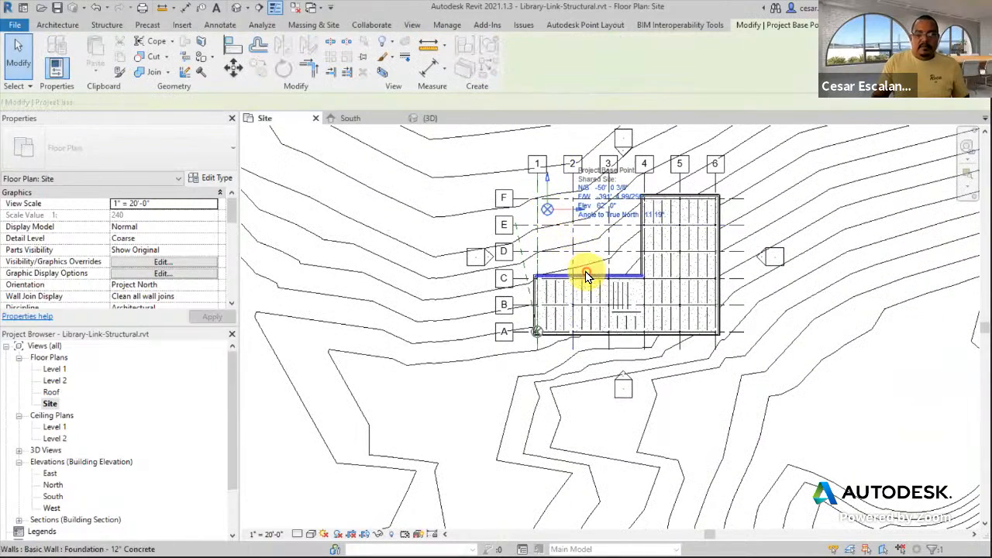
click(234, 68)
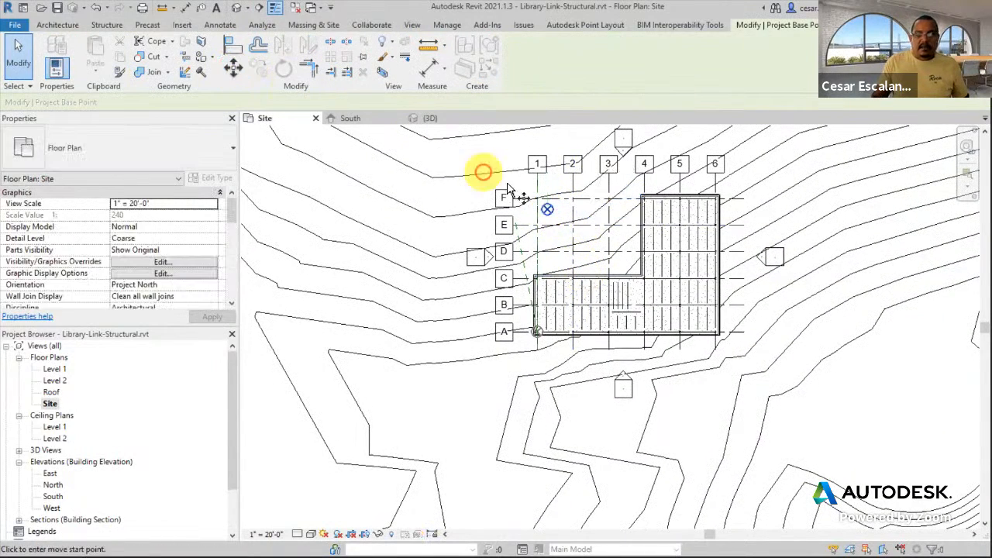
click(548, 211)
scroll(560, 363, up, 4)
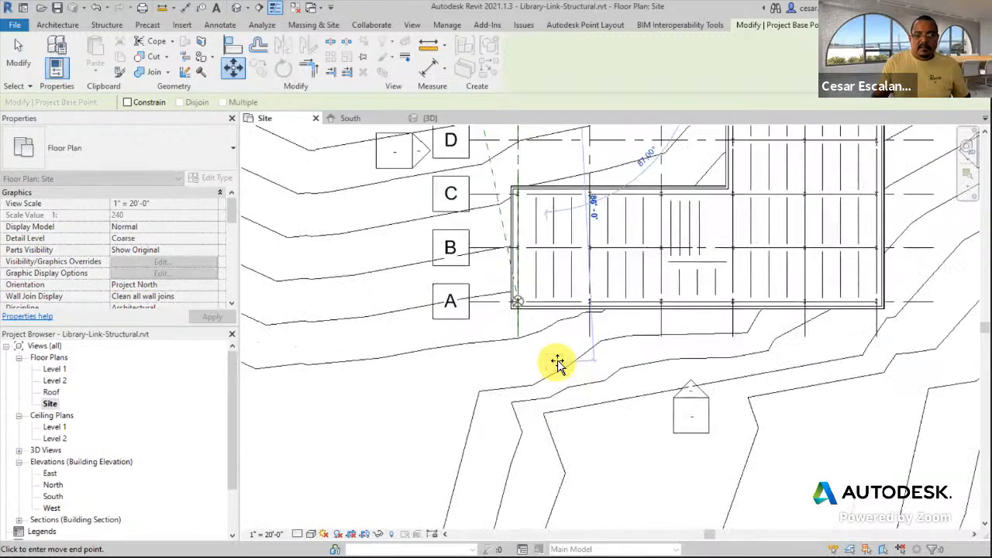
scroll(525, 299, up, 3)
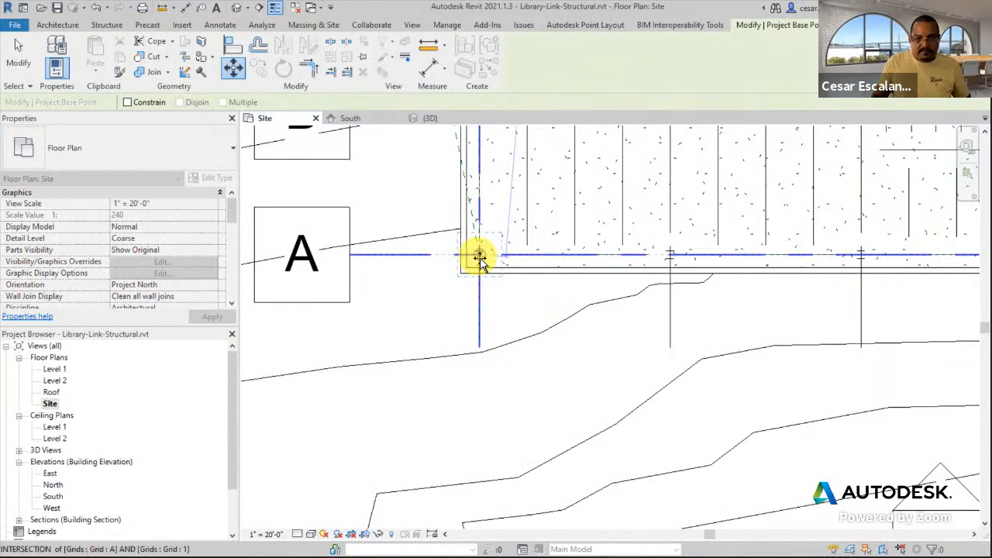
scroll(565, 365, down, 5)
key(Escape)
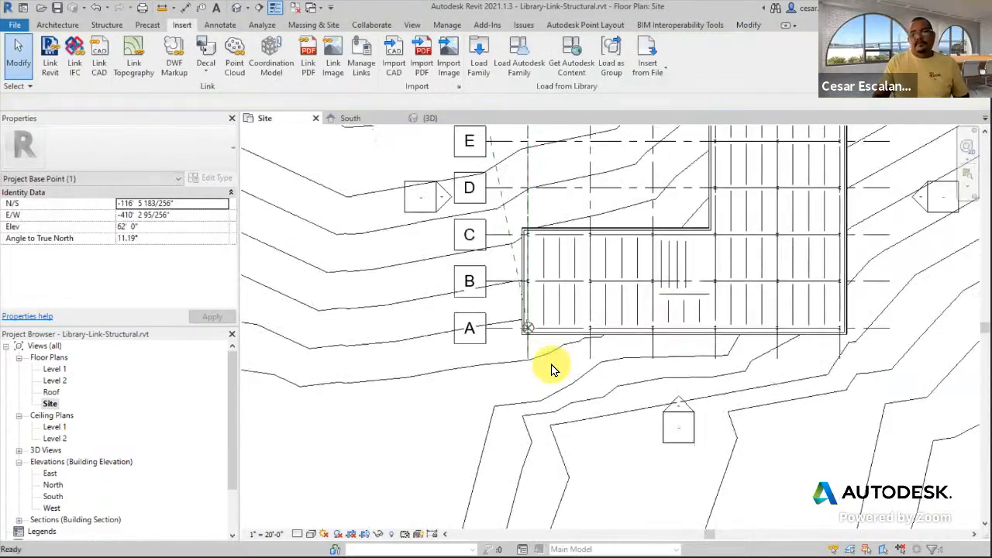
Save the Library-Link-Structural project
scroll(508, 353, down, 3)
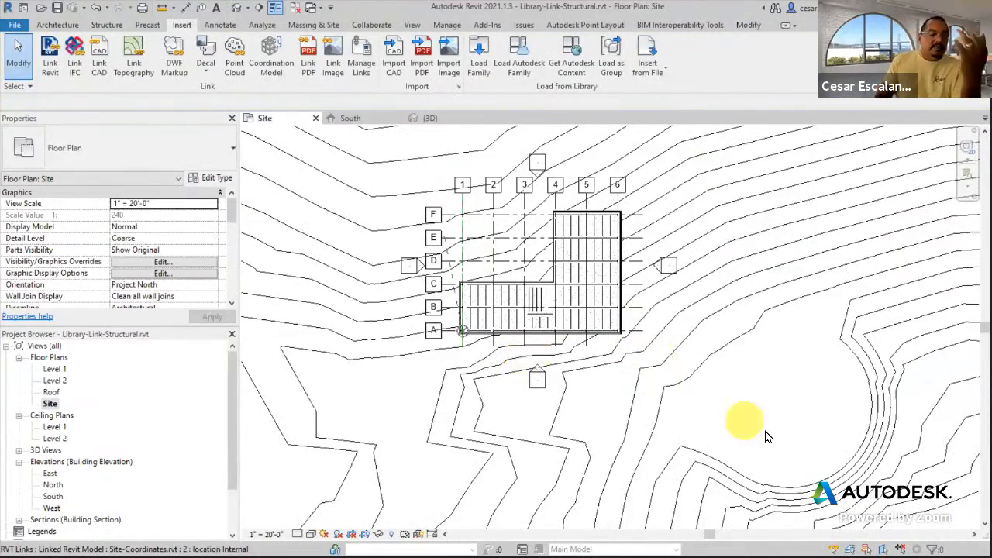
scroll(765, 436, down, 3)
middle_drag(733, 371, 695, 354)
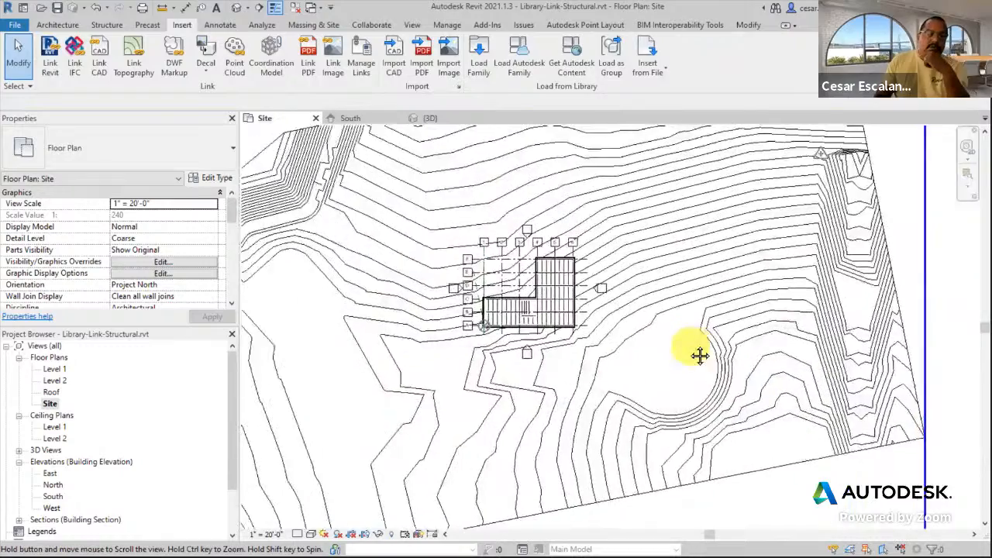
scroll(719, 355, down, 2)
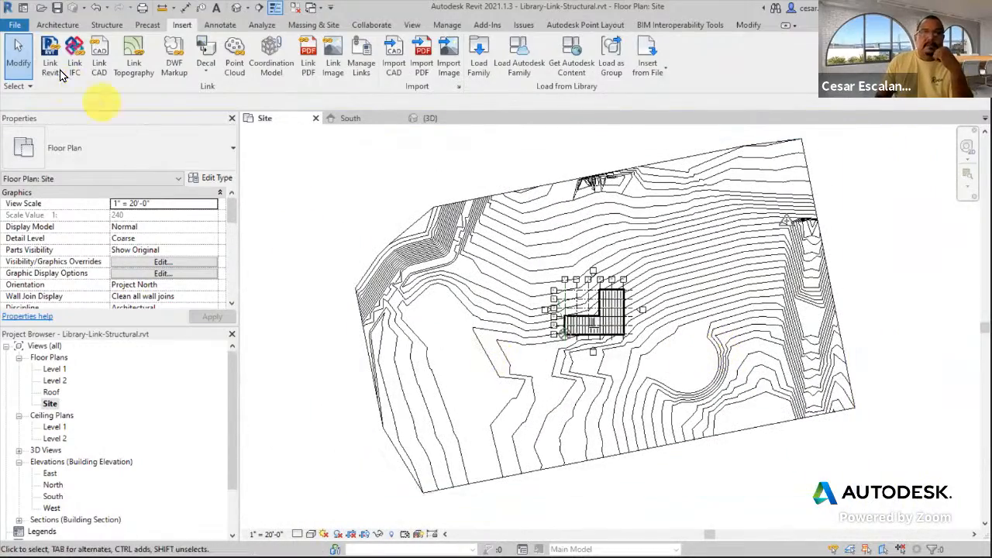
click(16, 25)
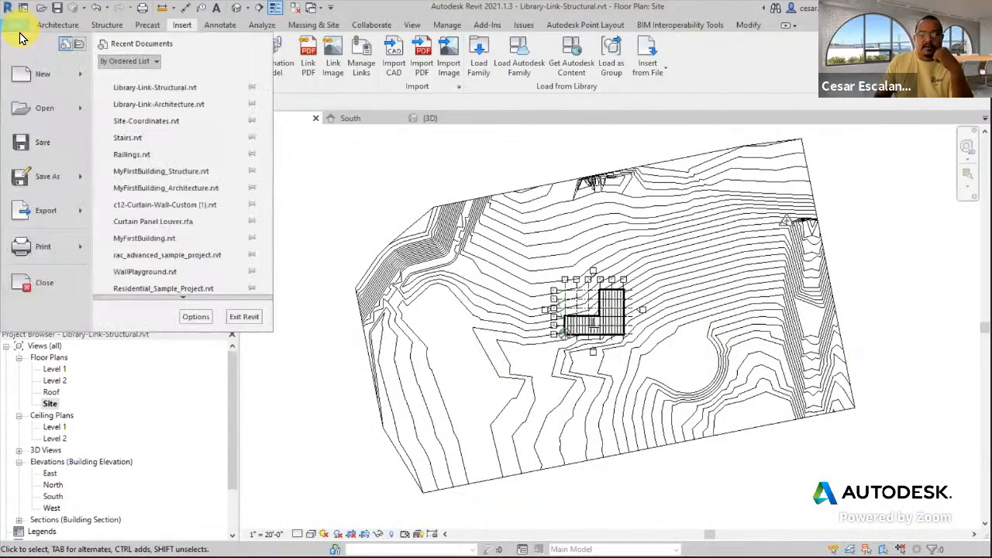
click(48, 149)
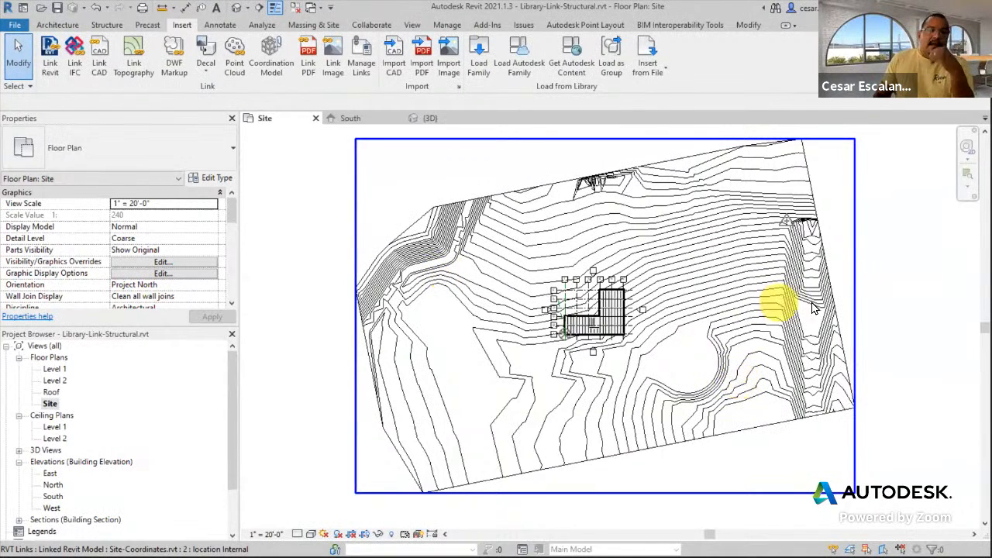
scroll(864, 309, down, 2)
middle_drag(848, 303, 724, 309)
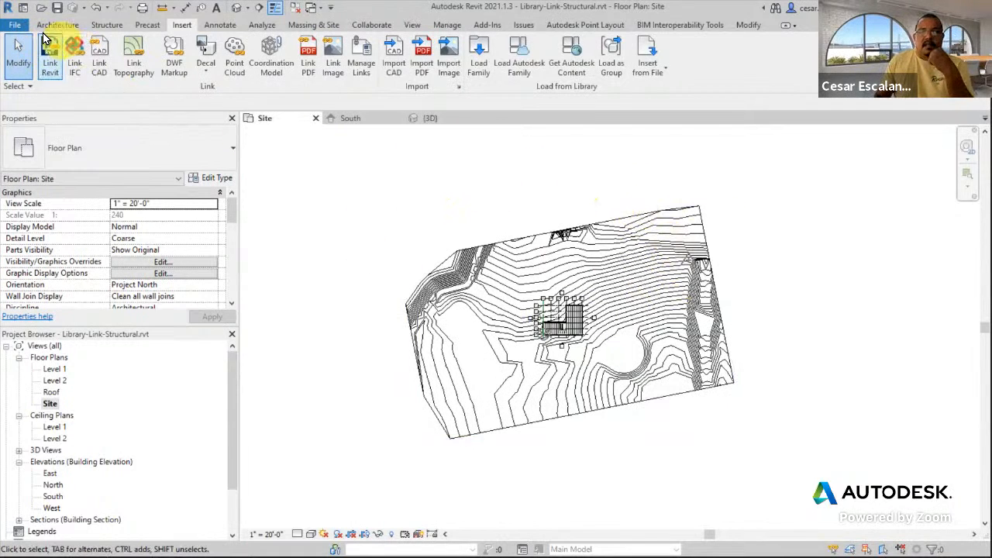
click(12, 27)
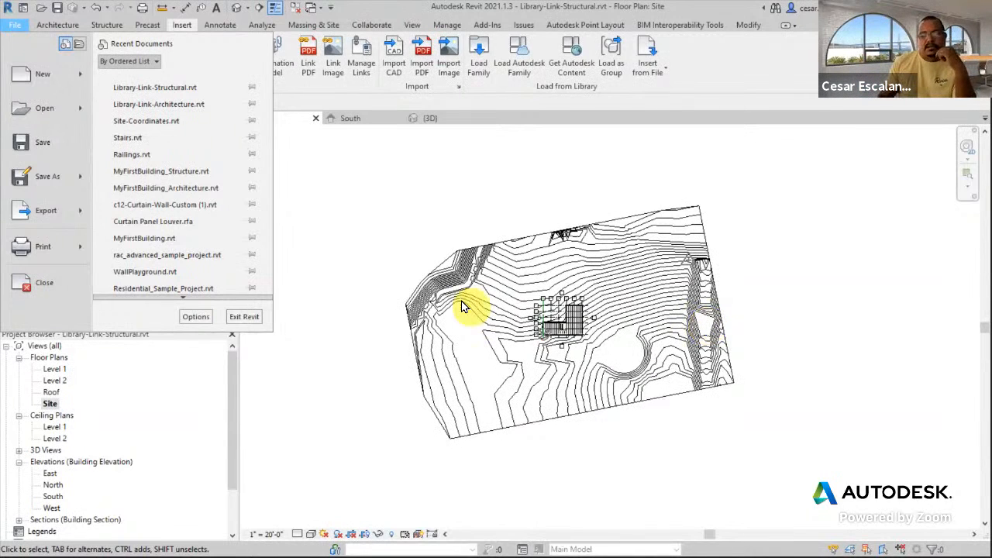
click(402, 231)
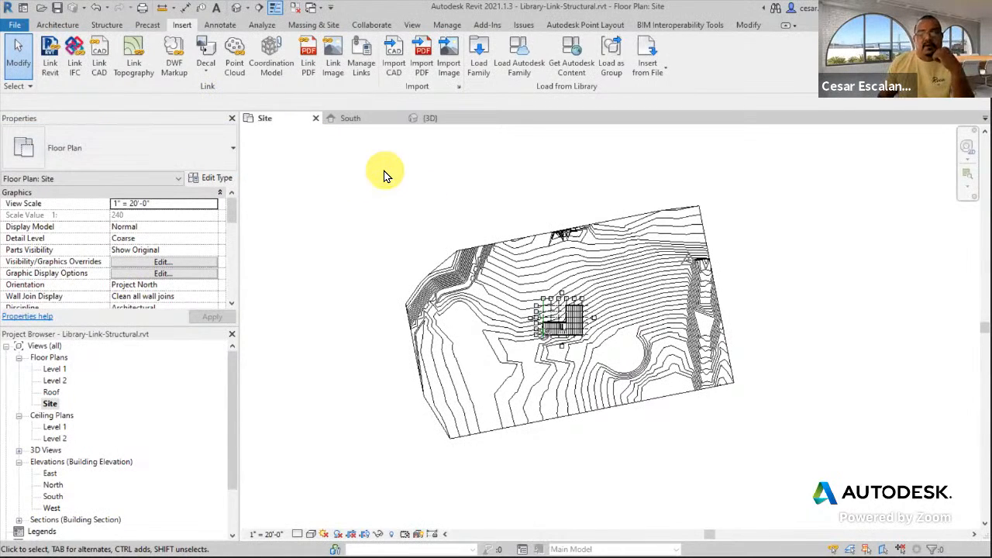
Save the structural project again and close it by closing its Site, 3D and South views
click(23, 27)
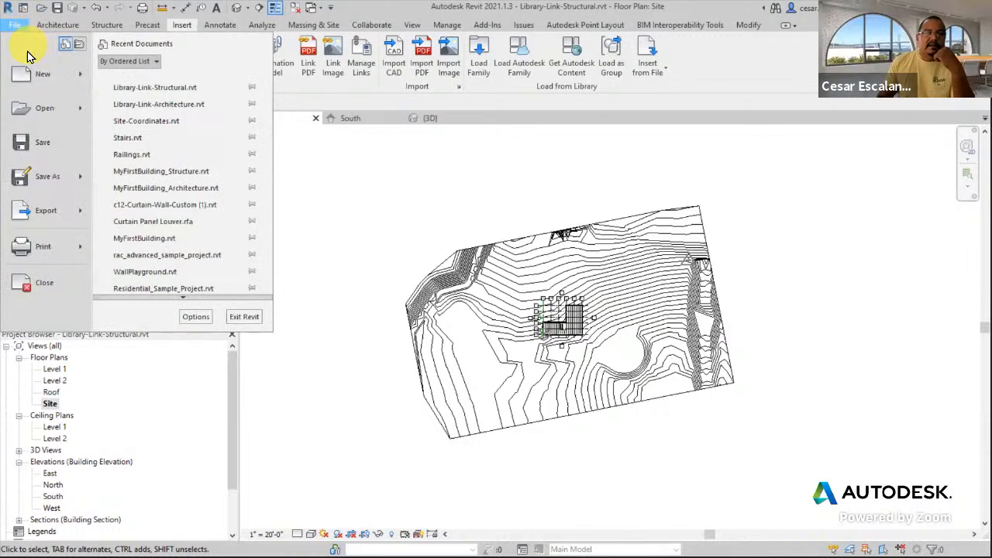
click(43, 159)
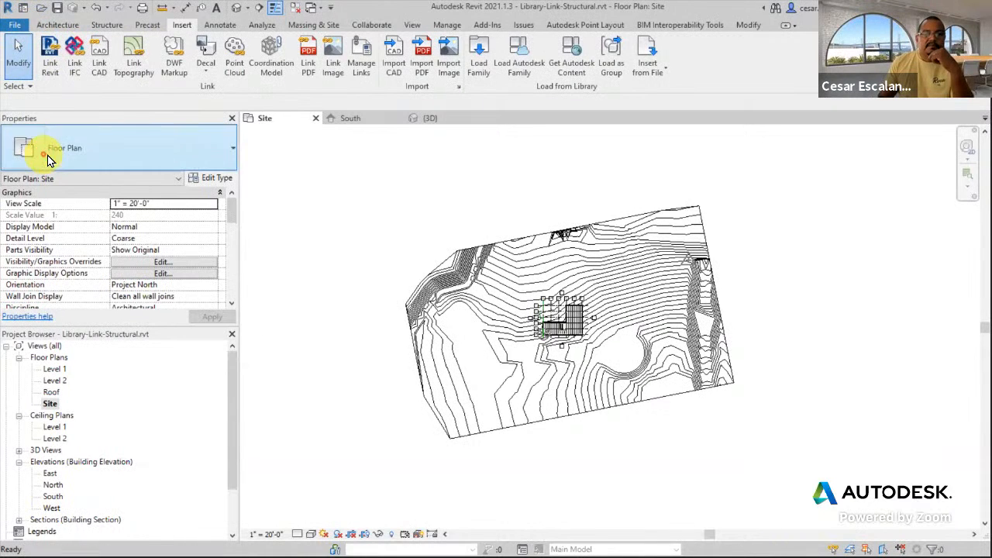
click(316, 121)
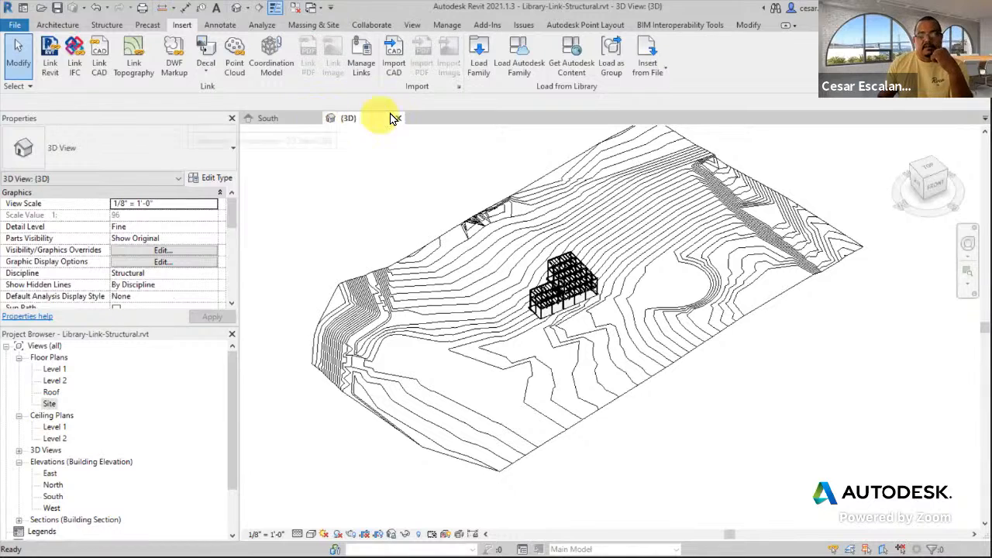
click(399, 119)
click(317, 119)
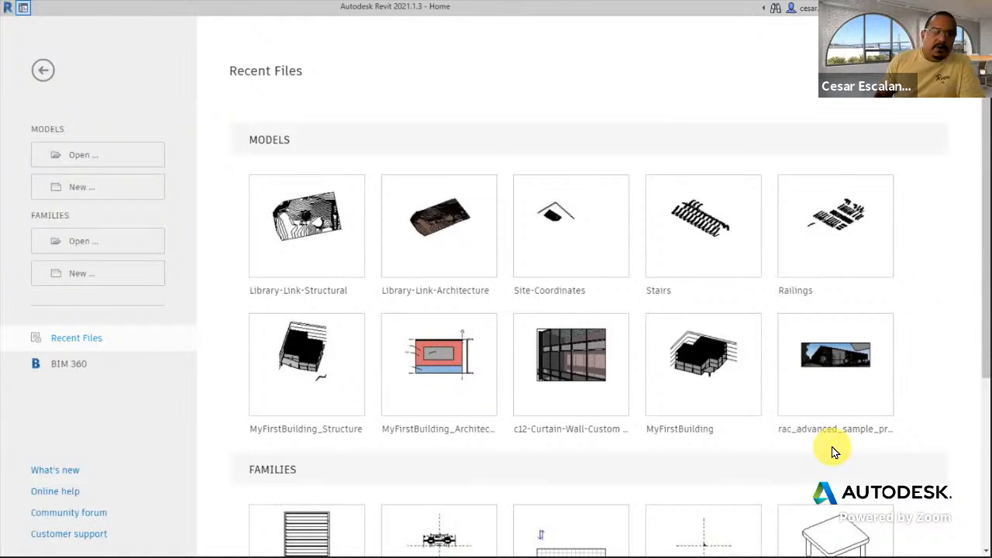
Open the Site-Coordinates project from the recent models and orbit its 3D view to show the whole topography from the back
click(570, 212)
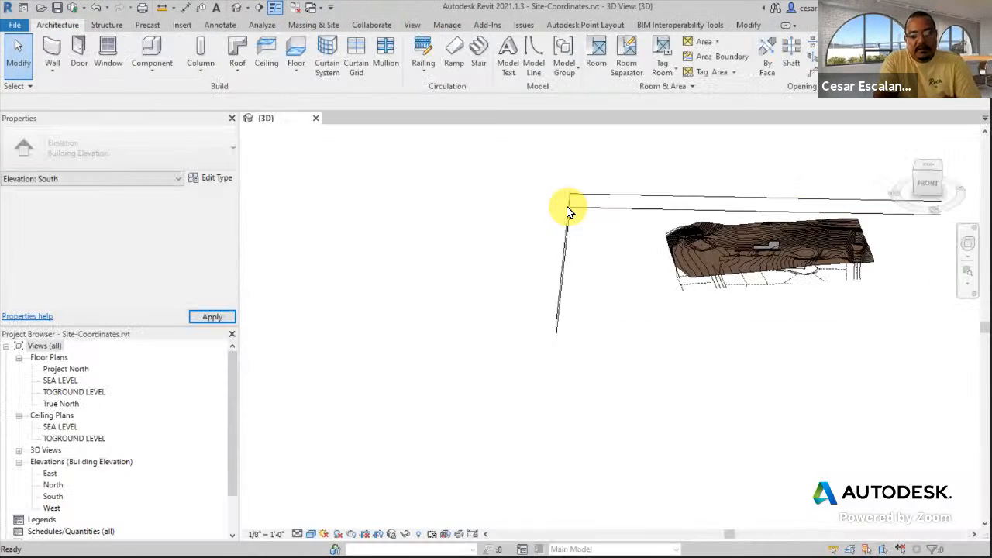
shift+middle_drag(570, 212, 784, 397)
scroll(764, 384, up, 5)
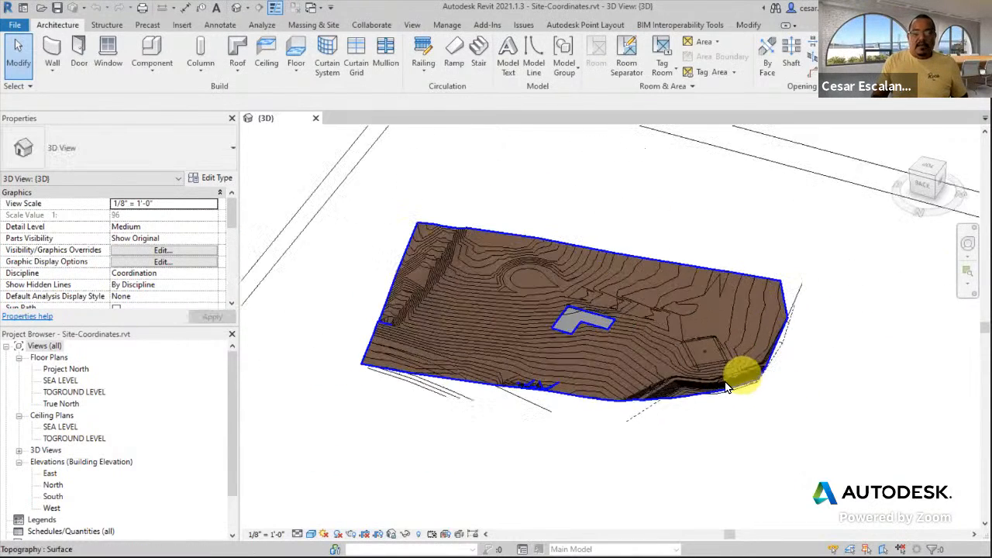
scroll(698, 386, down, 1)
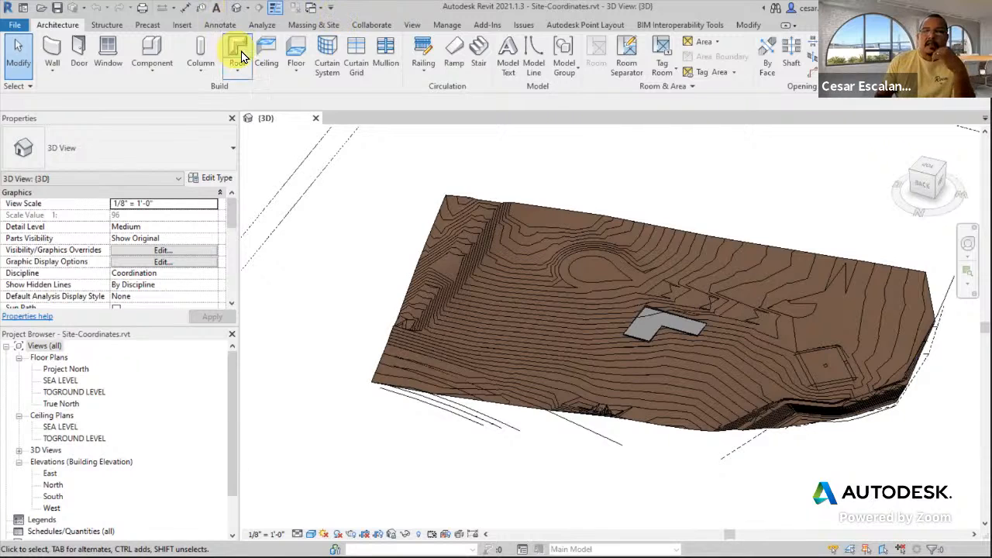
Link Library-Link-Architecture.rvt from the SharedCoordinates Dataset folder into the site project, positioned Auto - By Shared Coordinates
click(181, 26)
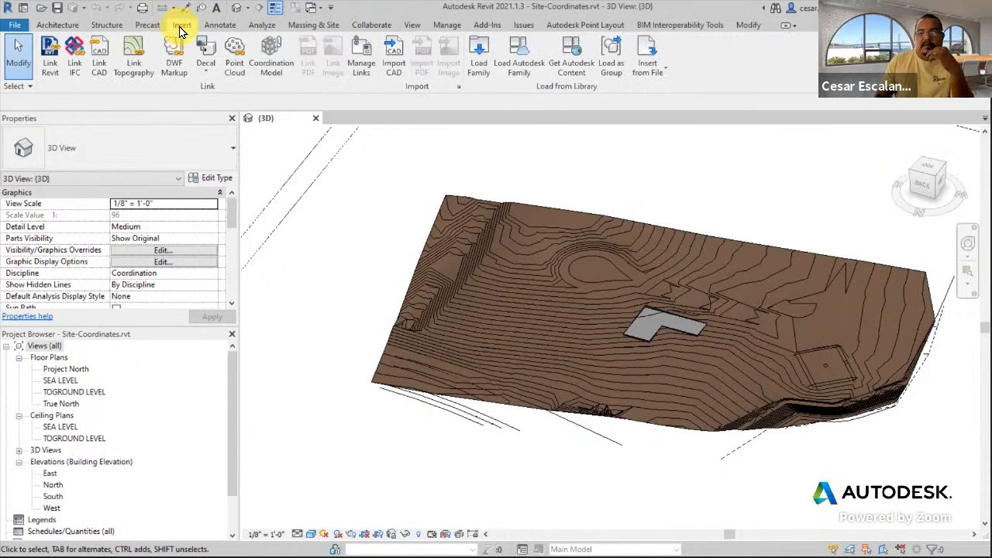
click(359, 53)
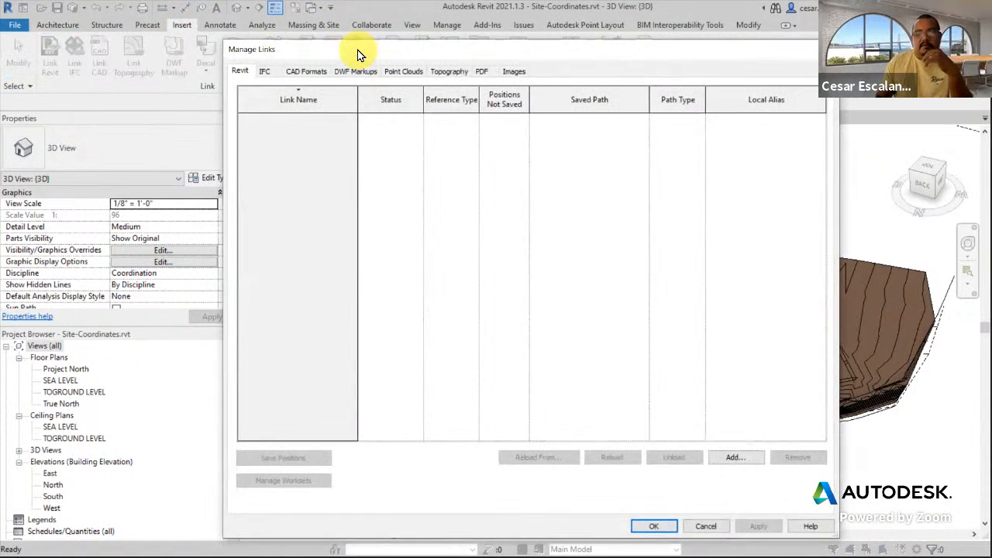
click(743, 459)
double_click(277, 160)
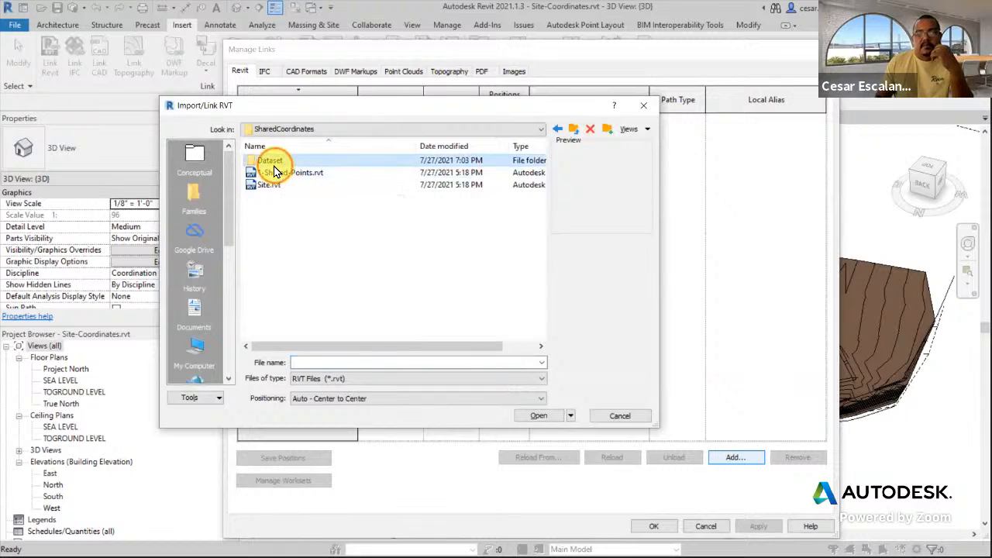
double_click(269, 159)
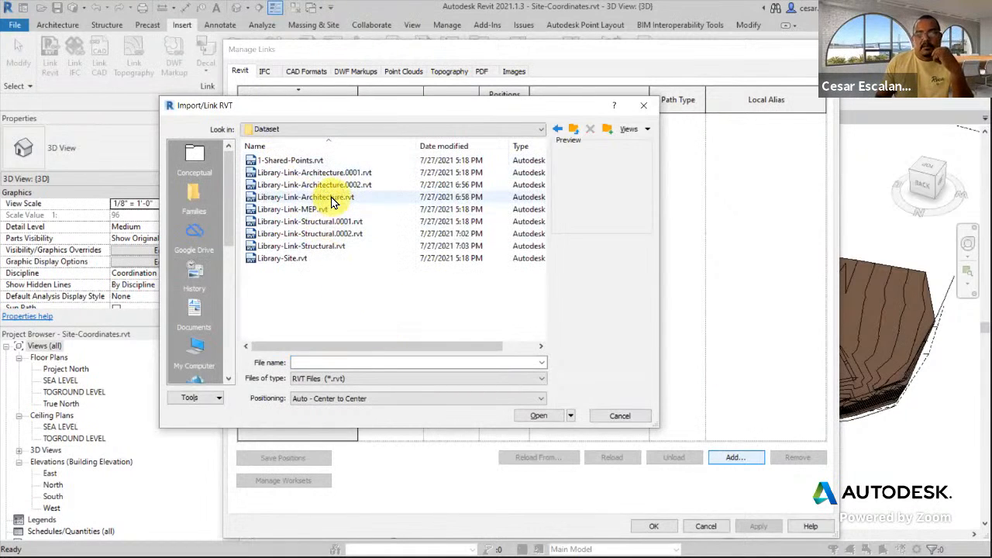
click(331, 197)
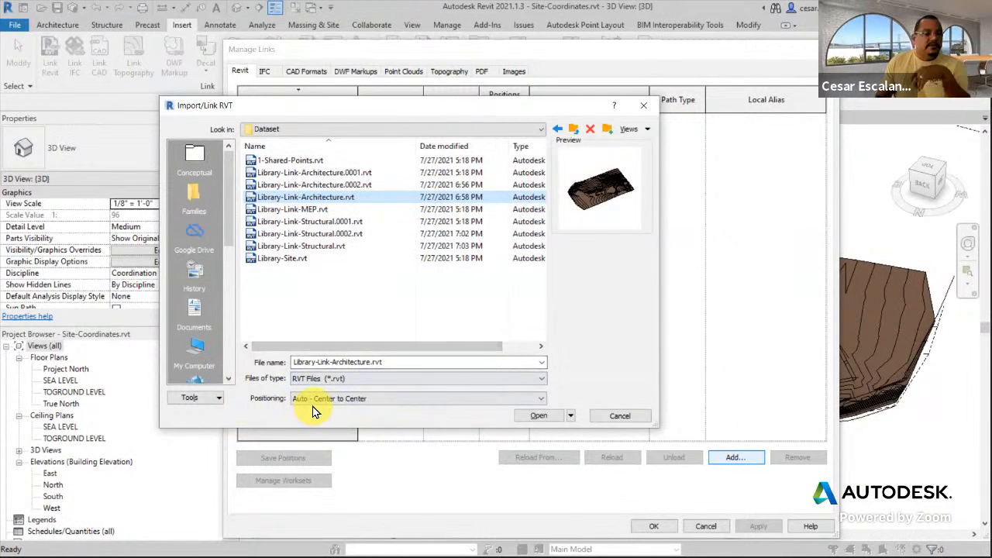
click(331, 400)
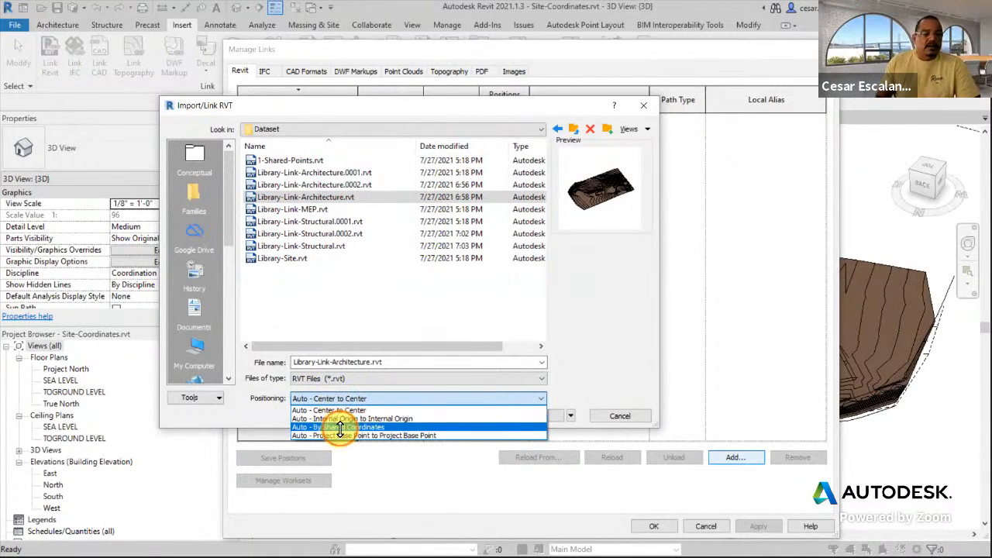
click(339, 427)
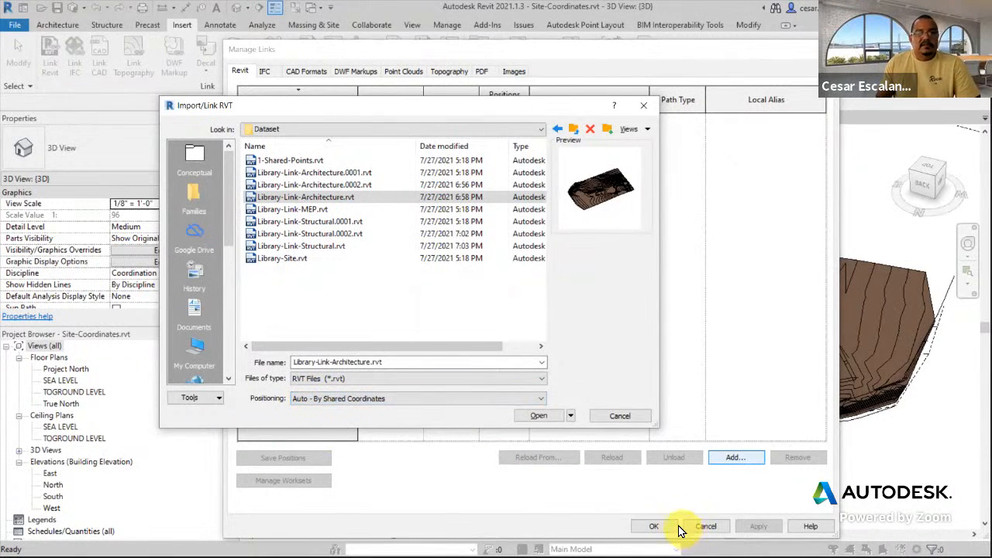
click(553, 418)
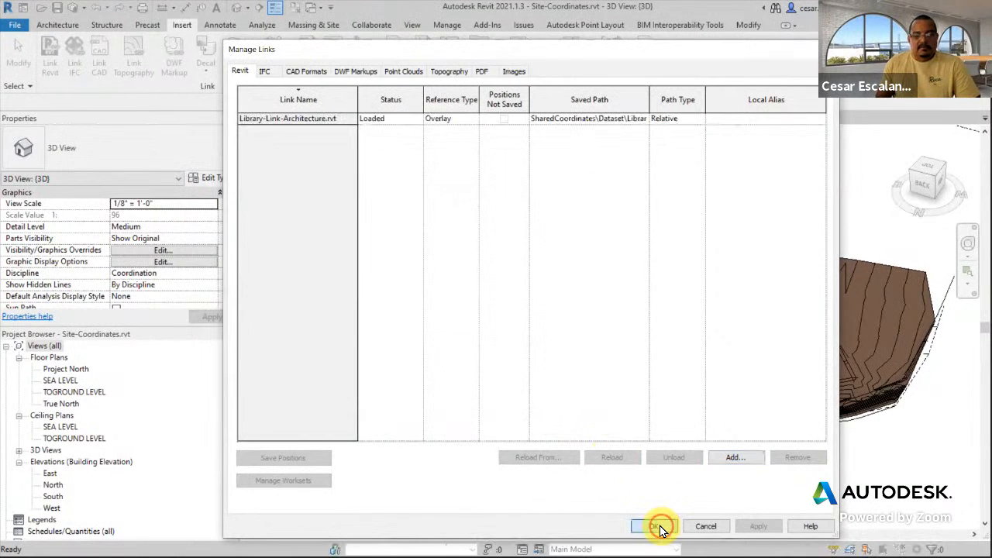
click(660, 527)
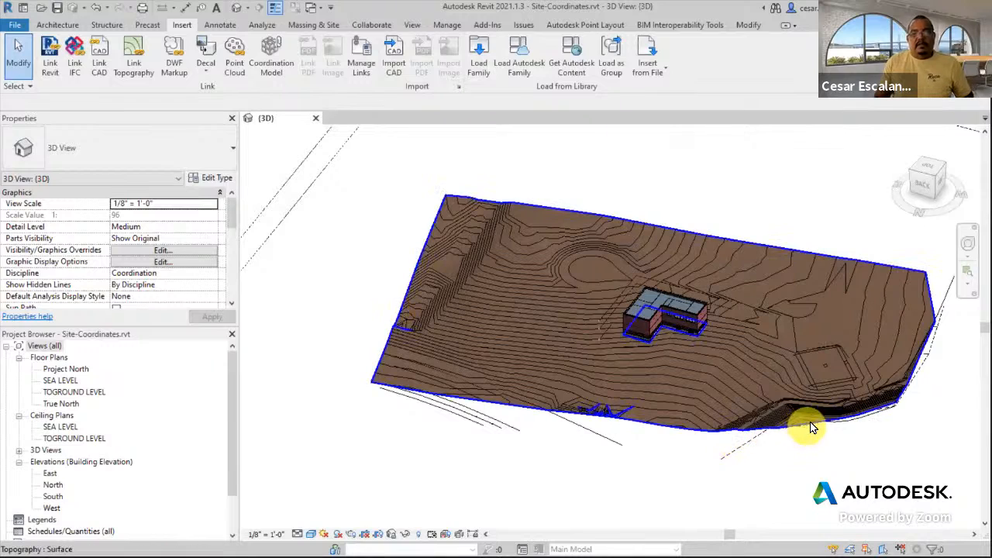
Examine the linked architectural building's placement on the building pad in the 3D view
shift+middle_drag(815, 421, 628, 464)
middle_drag(742, 295, 501, 545)
scroll(552, 423, down, 2)
middle_drag(646, 225, 584, 370)
scroll(578, 370, up, 5)
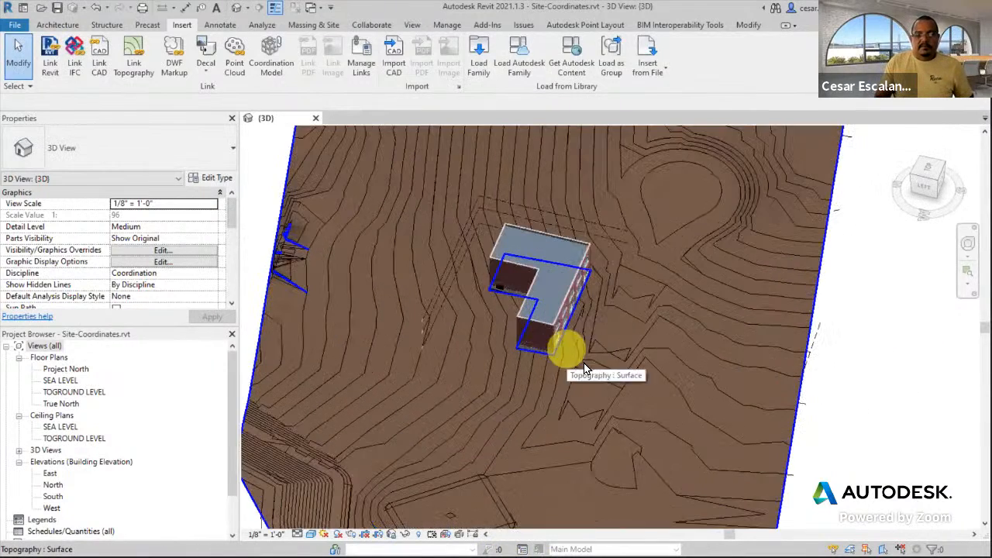
Link Library-Link-Structural.rvt from the Dataset folder into the site project, positioned Auto - By Shared Coordinates
scroll(554, 359, up, 4)
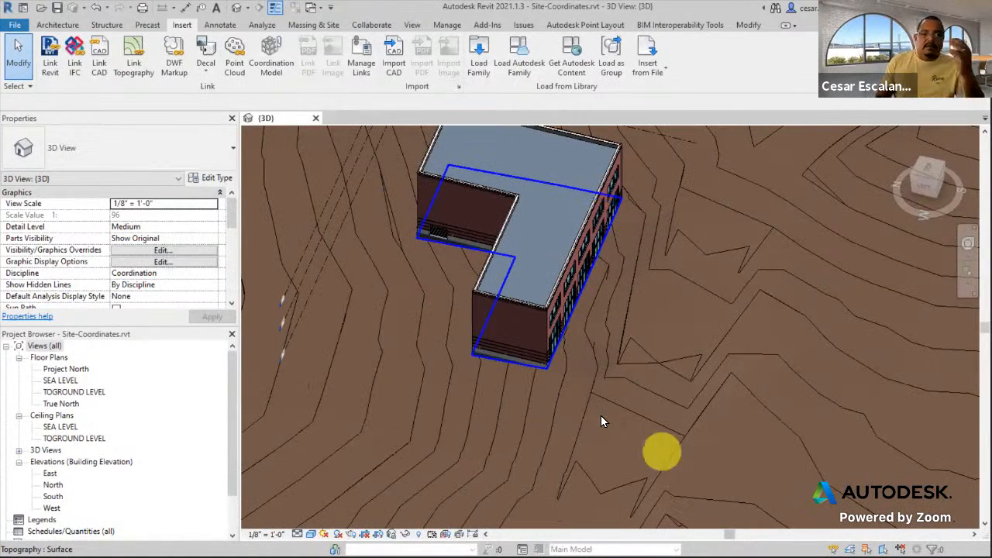
click(369, 62)
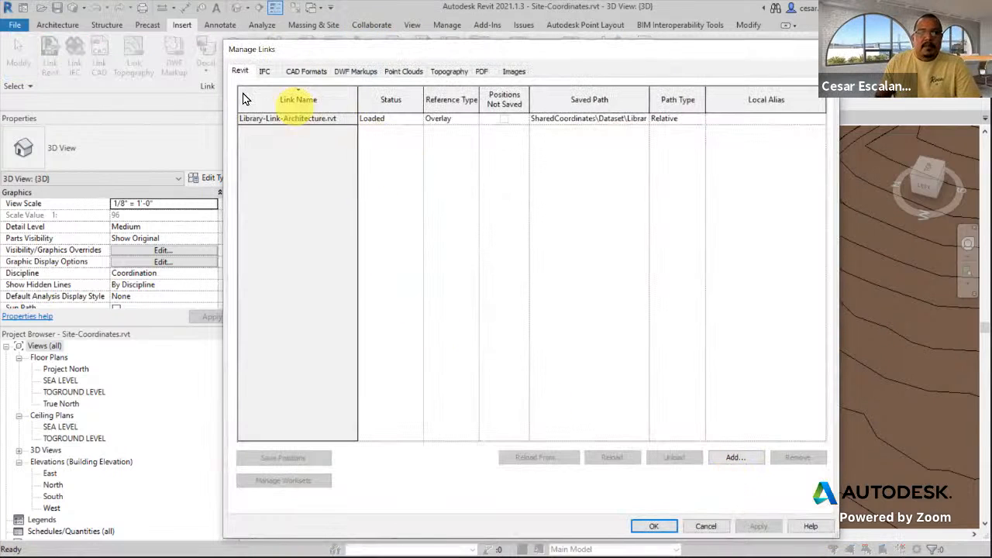
click(738, 459)
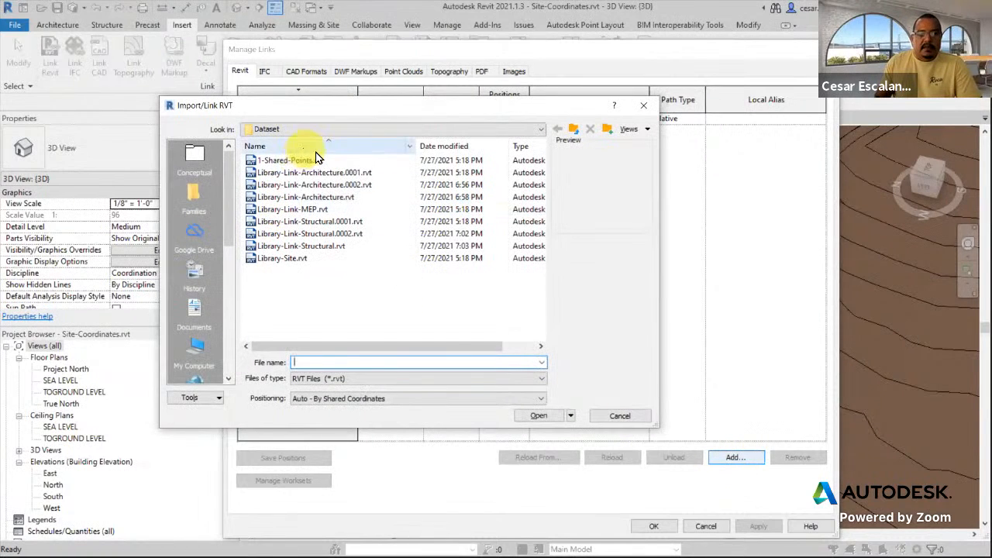
click(328, 246)
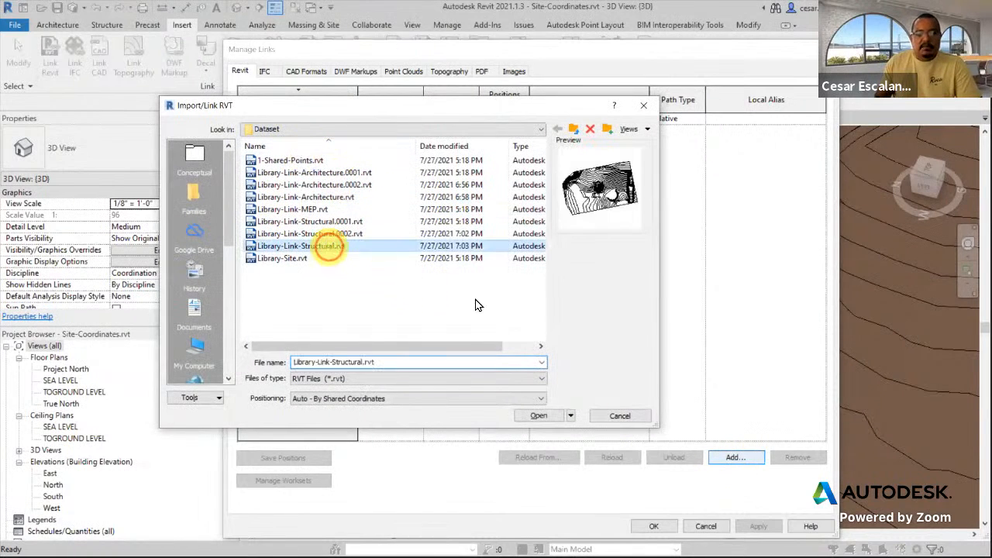
click(375, 398)
click(535, 417)
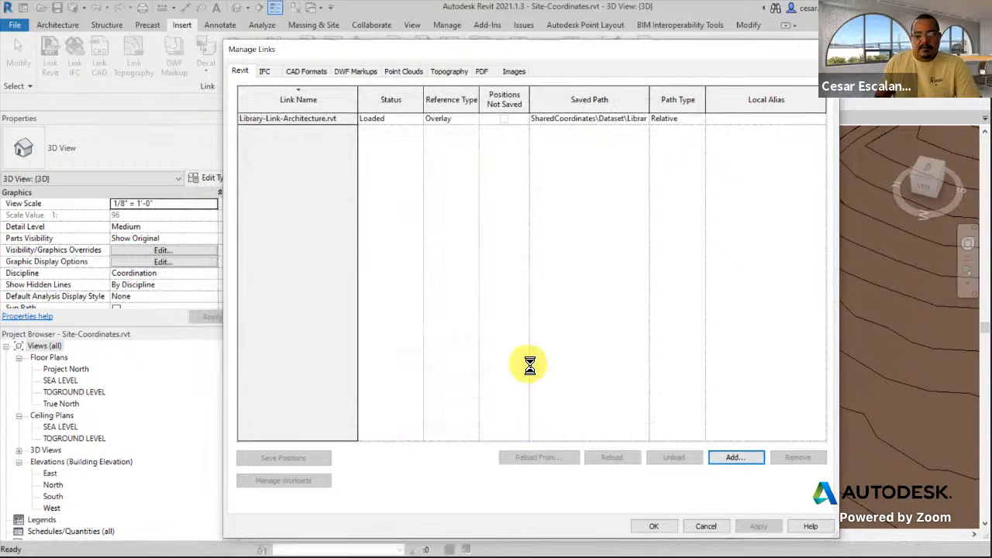
click(659, 527)
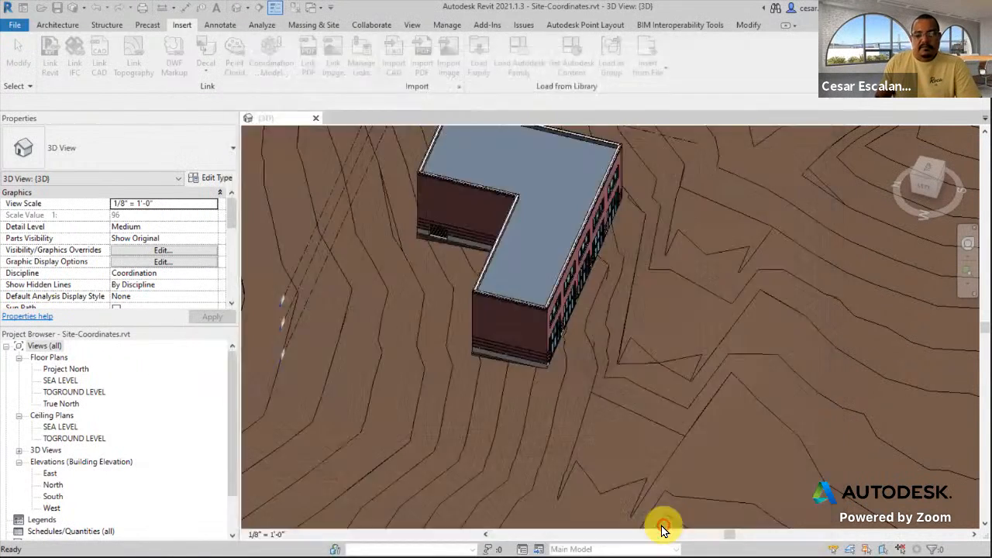
Inspect the linked building on its pad up close and from the opposite side of the topography
click(533, 298)
scroll(544, 287, up, 6)
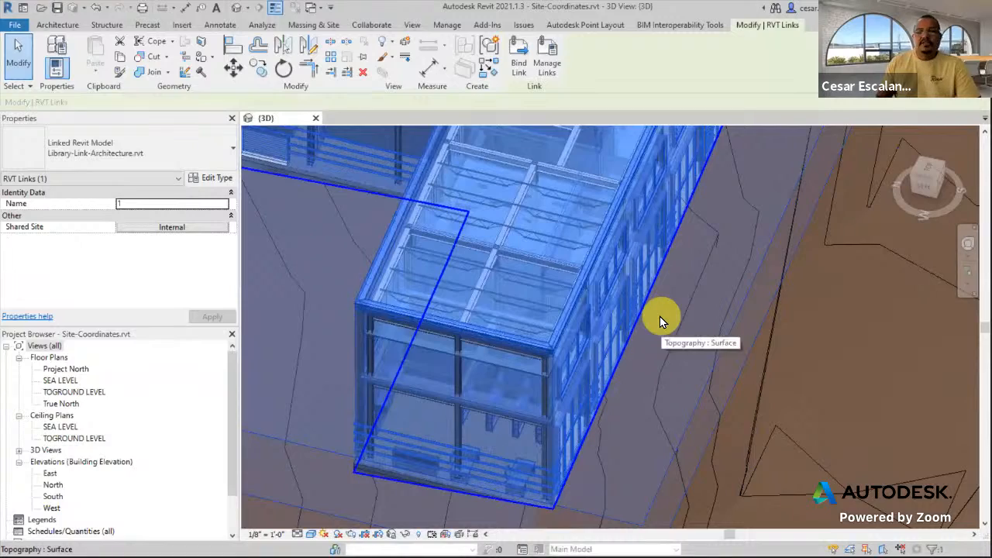
scroll(688, 335, down, 5)
scroll(688, 337, down, 2)
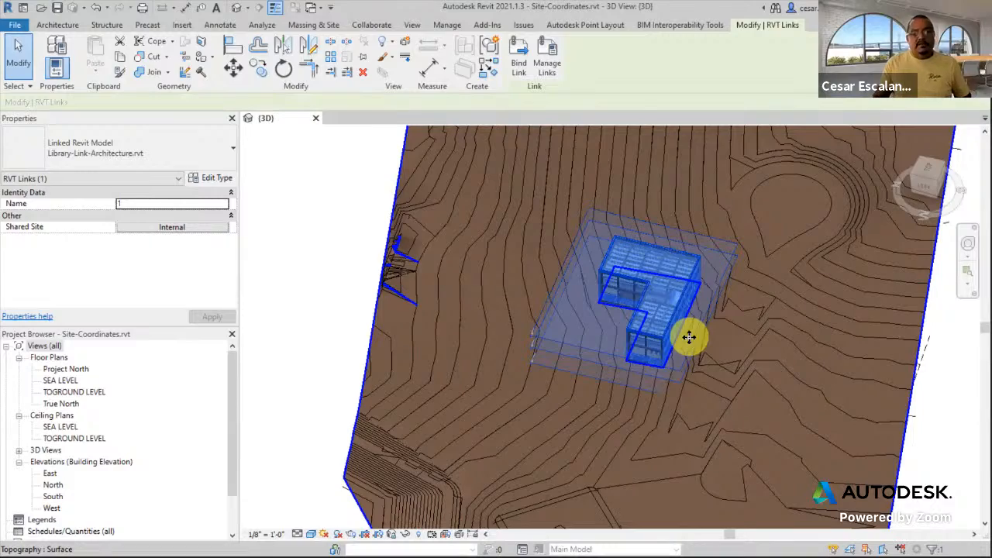
scroll(333, 332, down, 5)
shift+middle_drag(328, 339, 556, 419)
middle_drag(599, 445, 681, 487)
scroll(586, 399, up, 3)
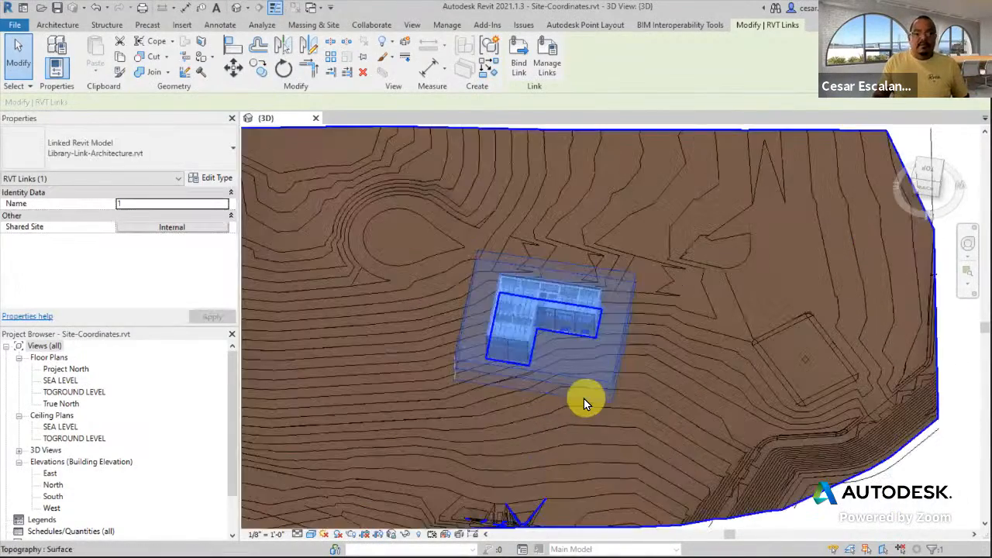
key(Escape)
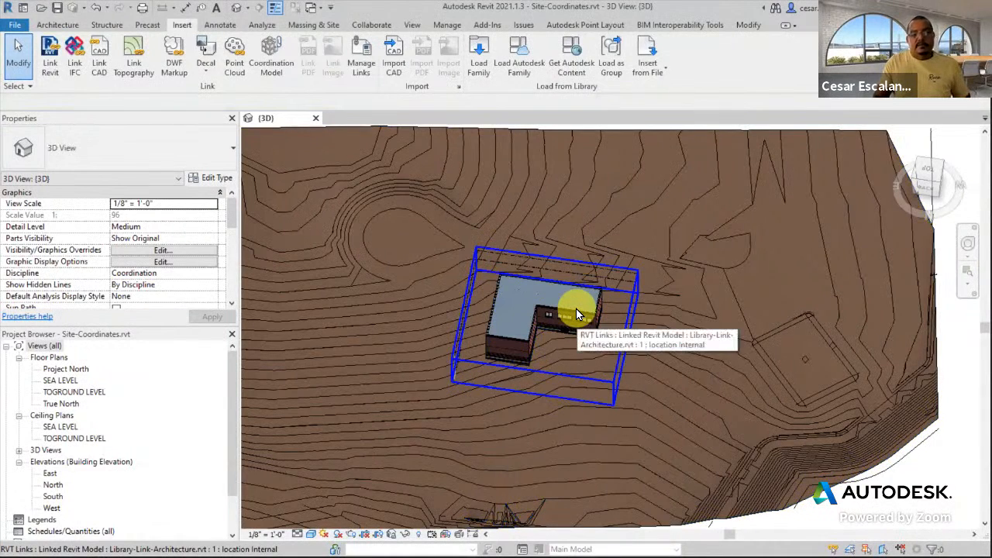
Hide the linked architectural model in the 3D view as an element, and pin the linked structural model
click(576, 308)
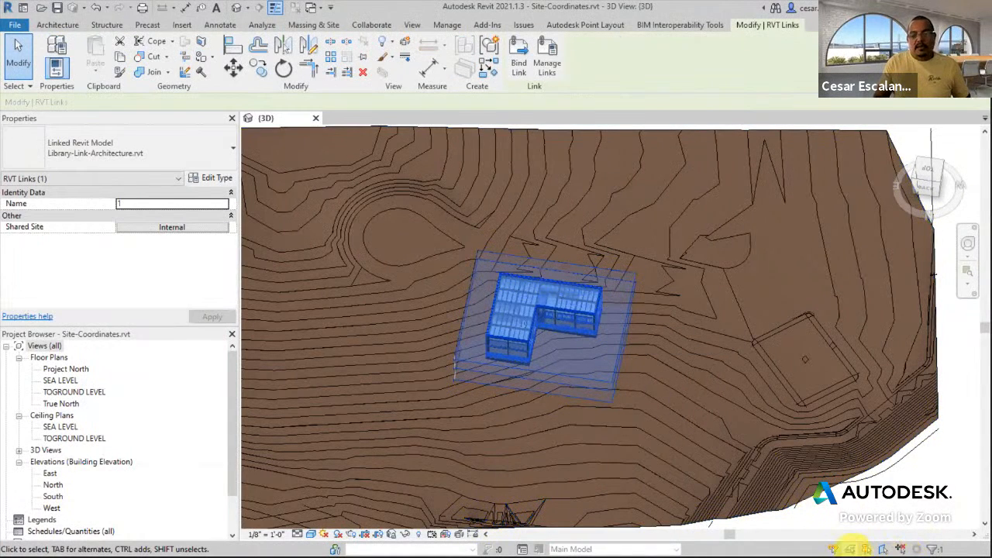
key(Escape)
scroll(542, 301, up, 2)
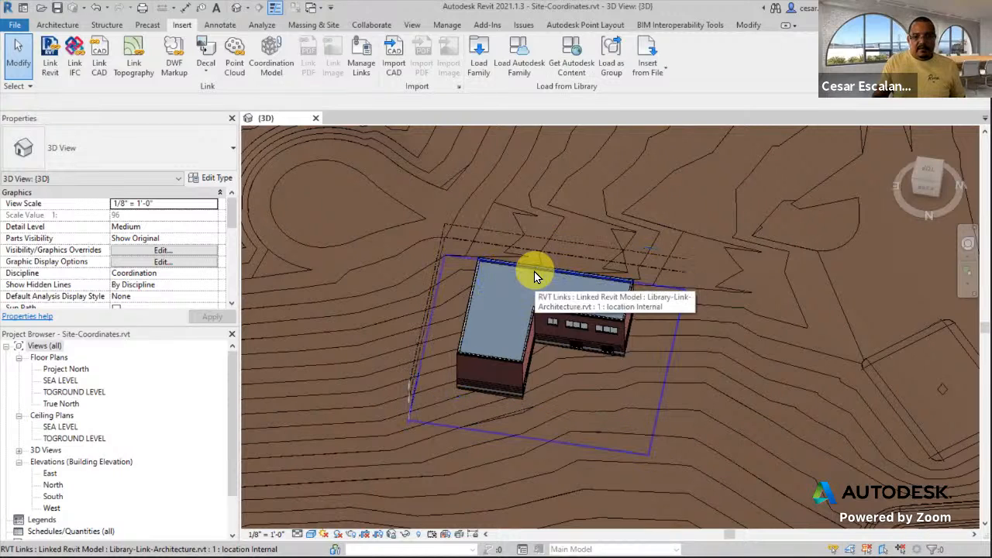
click(562, 314)
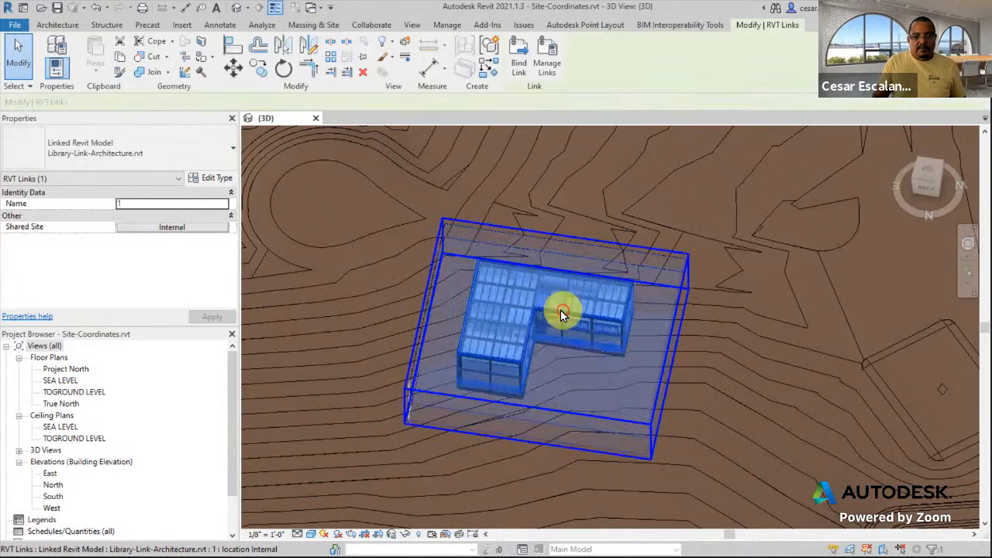
scroll(514, 359, up, 3)
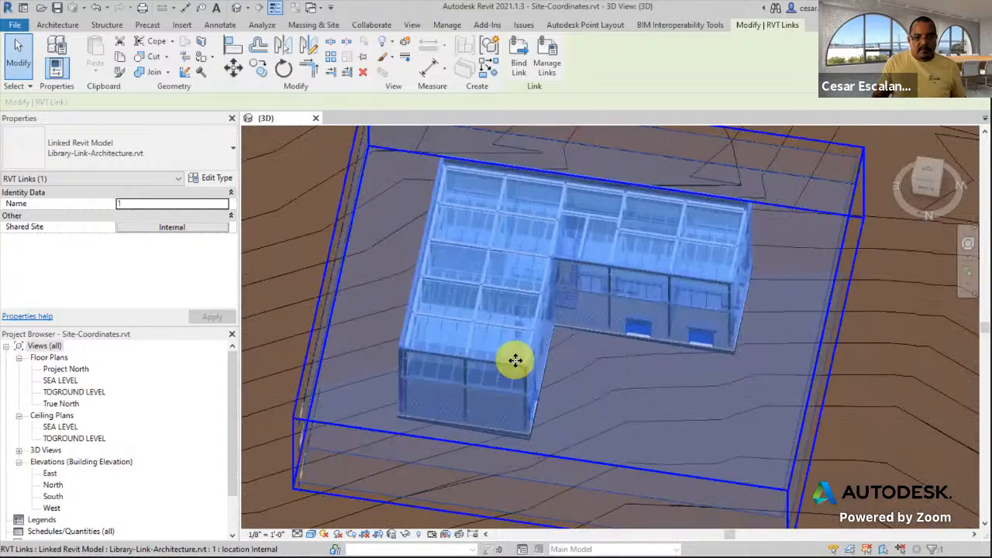
scroll(517, 388, up, 2)
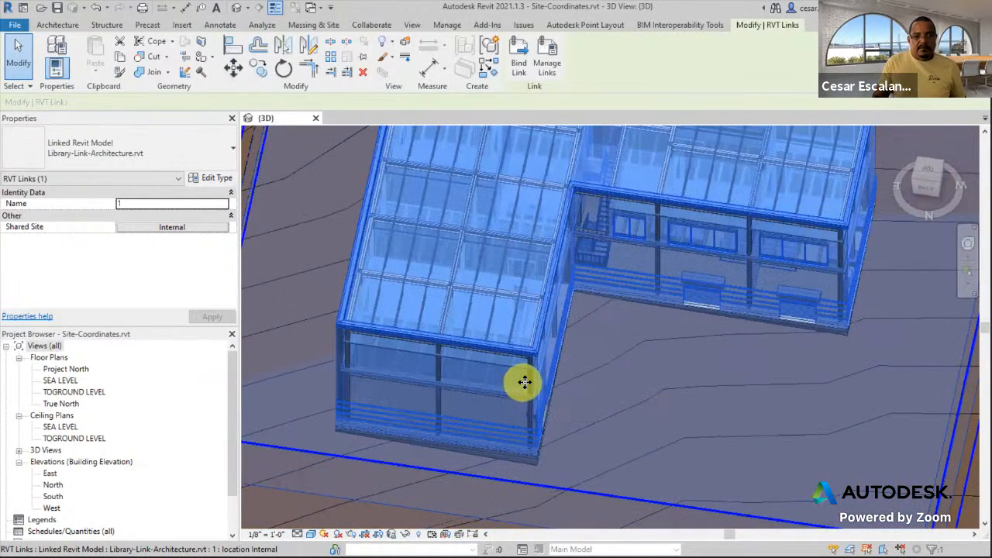
right_click(525, 382)
mouse_move(620, 120)
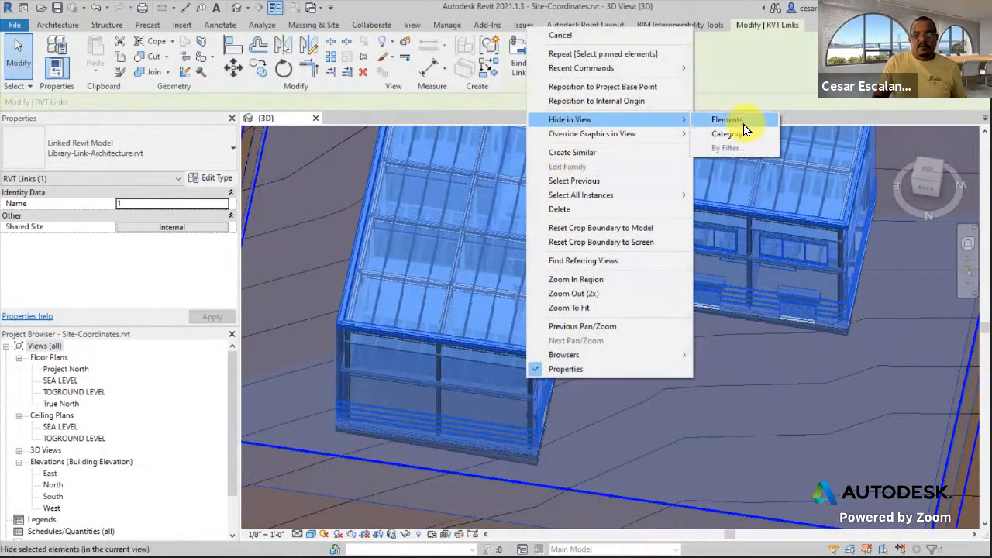
click(741, 122)
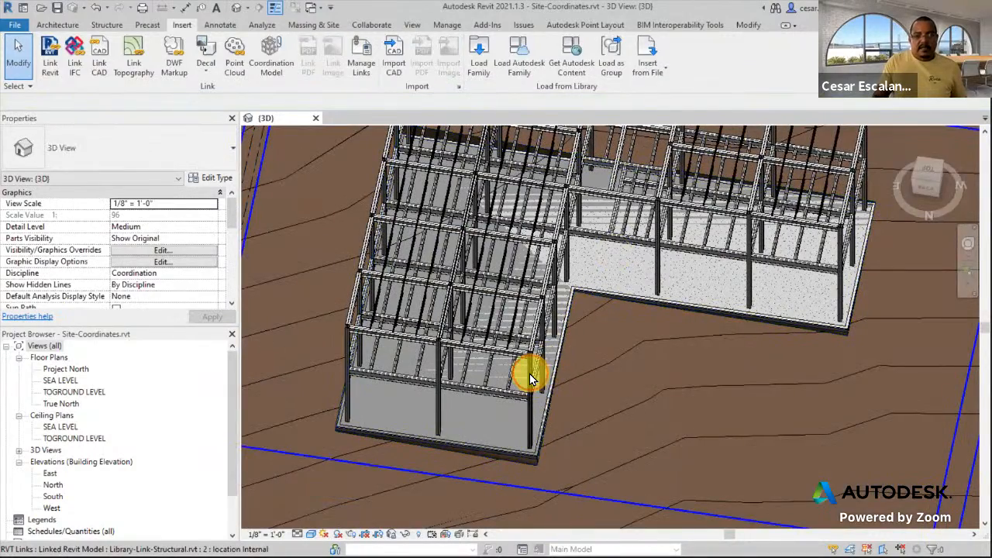
click(530, 377)
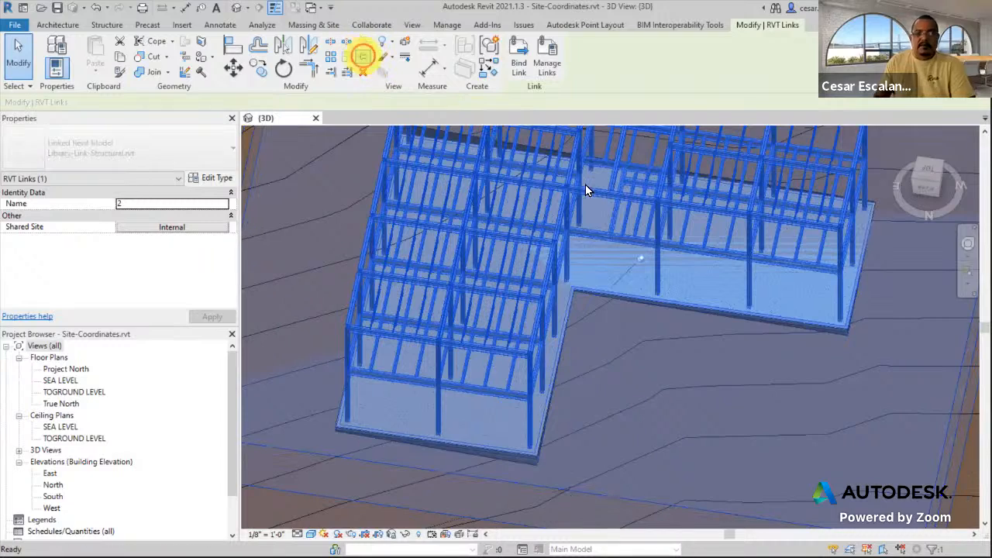
key(Escape)
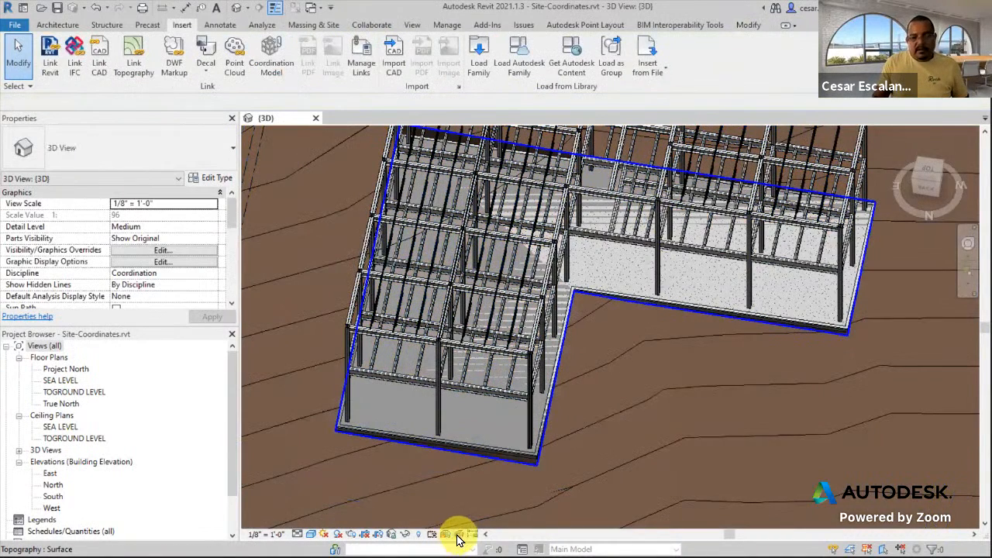
Reveal the hidden elements in the 3D view to locate the hidden architectural link
click(405, 534)
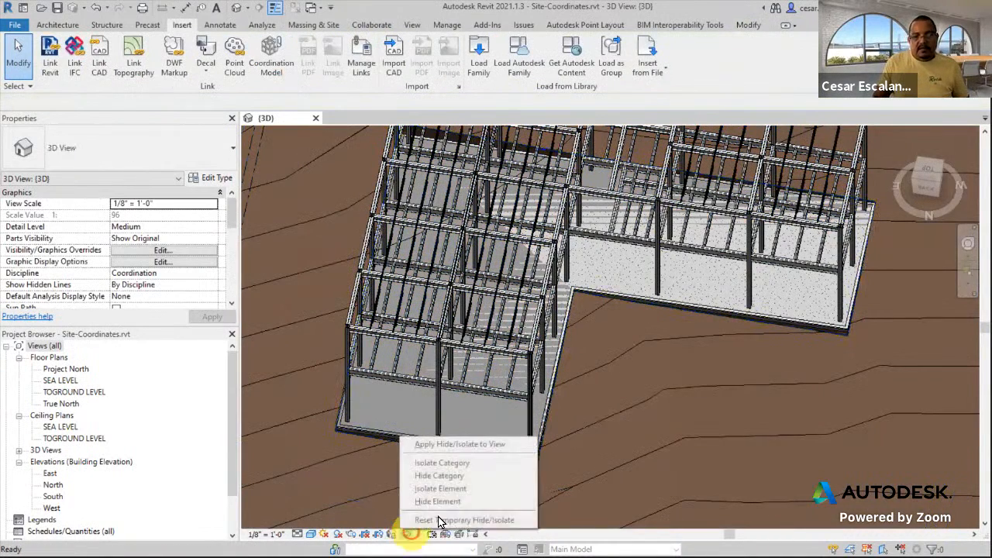
click(418, 534)
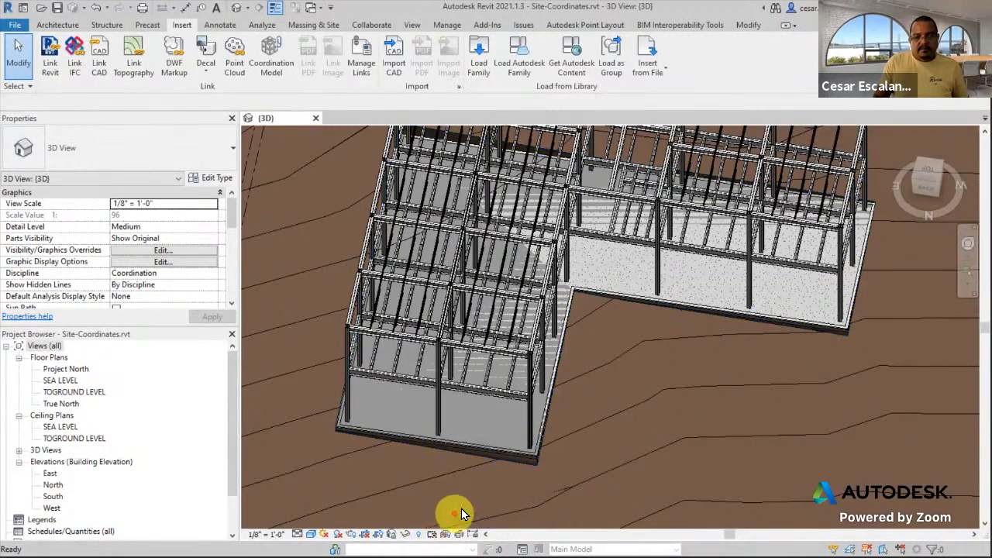
scroll(663, 364, down, 3)
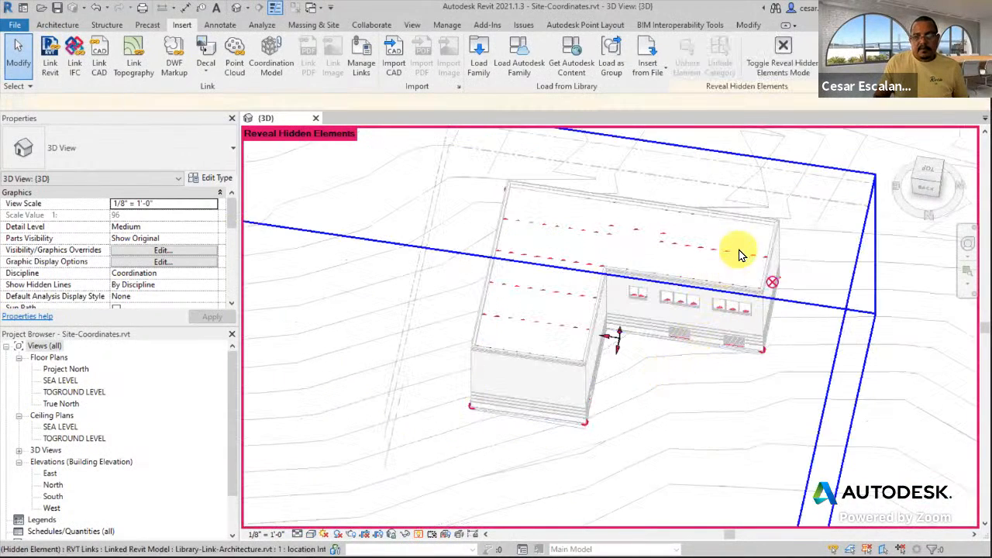
click(773, 284)
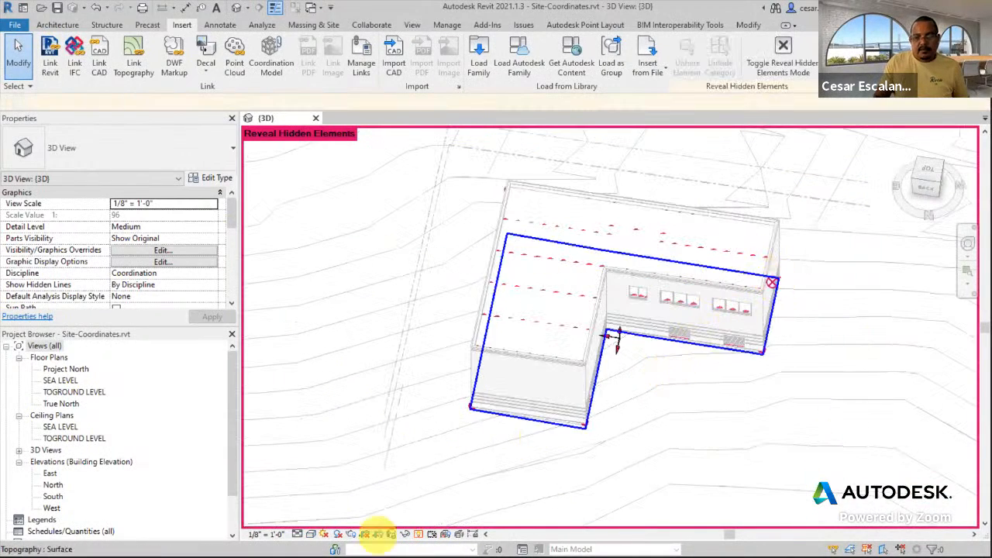
click(418, 535)
Undo the pinning of the structural link and the hiding of the architectural link
click(99, 9)
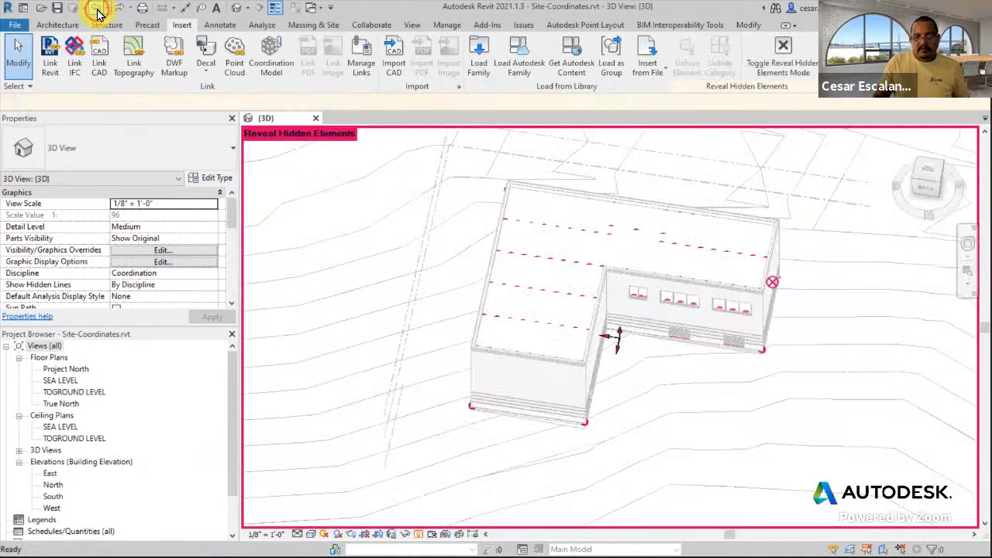
click(100, 9)
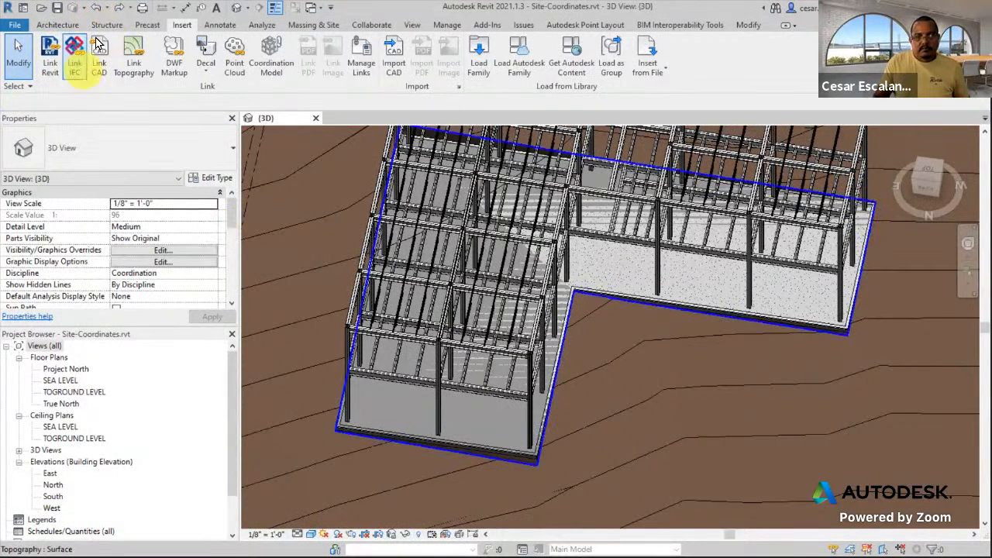
right_click(160, 104)
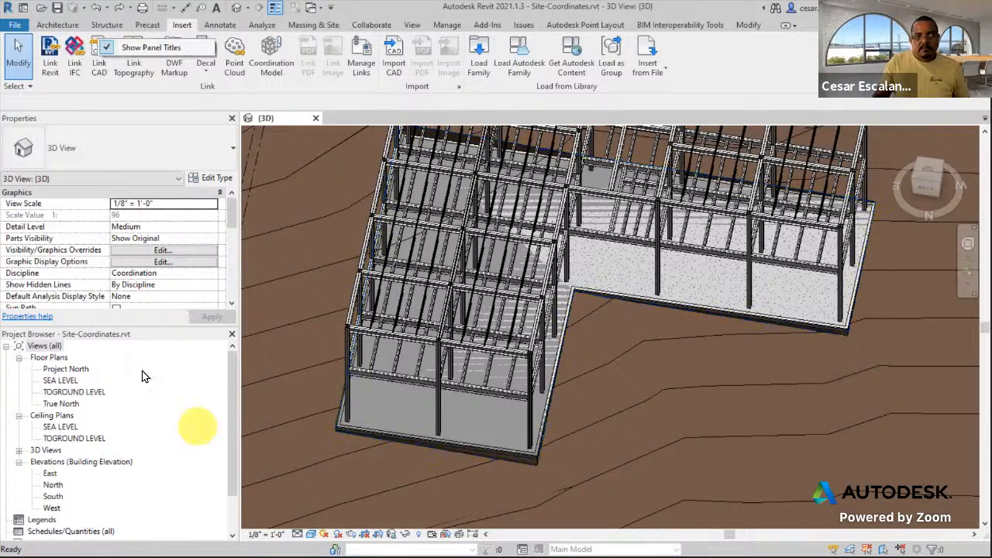
click(93, 12)
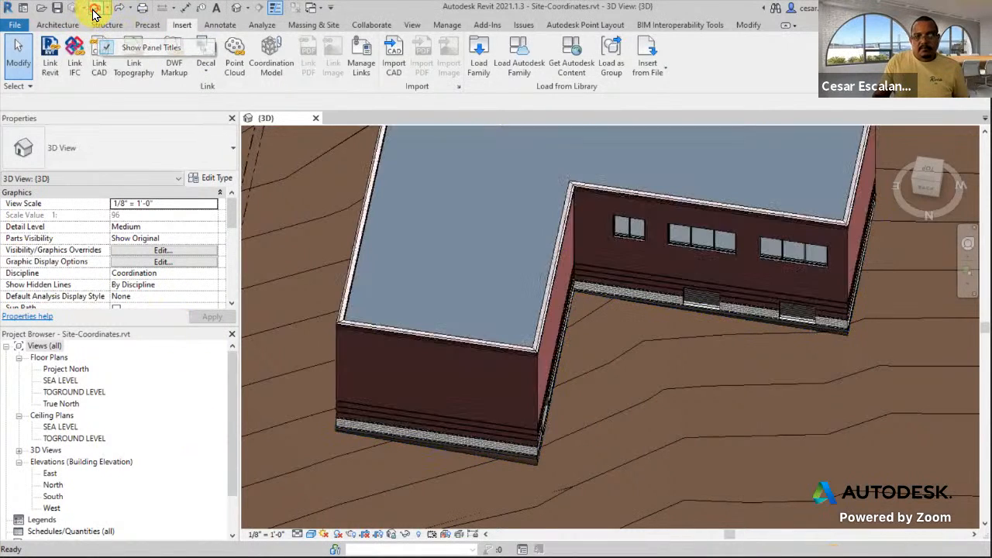
Turn off the visibility of Library-Link-Architecture.rvt in the 3D view's Visibility/Graphic Overrides for Revit links
middle_drag(721, 232, 695, 372)
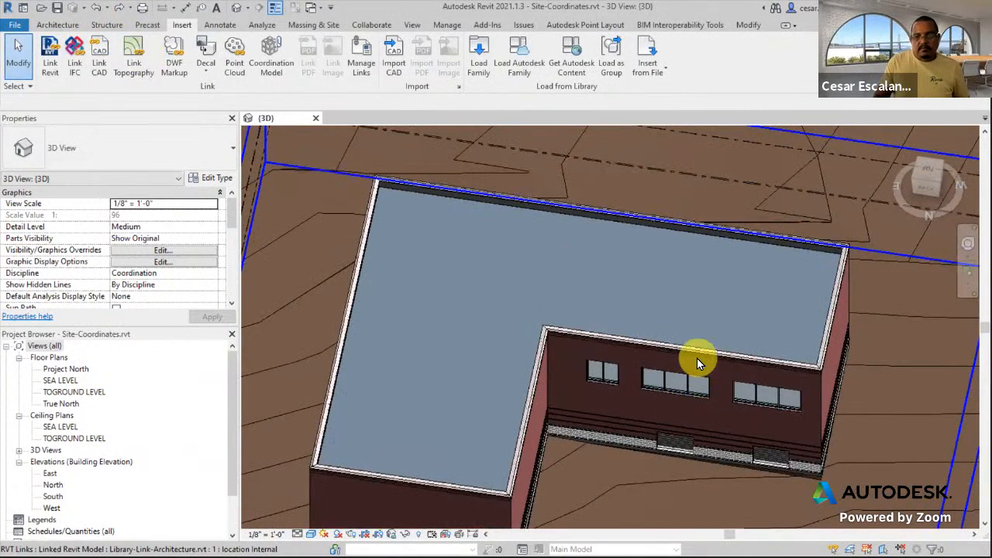
click(697, 358)
key(Escape)
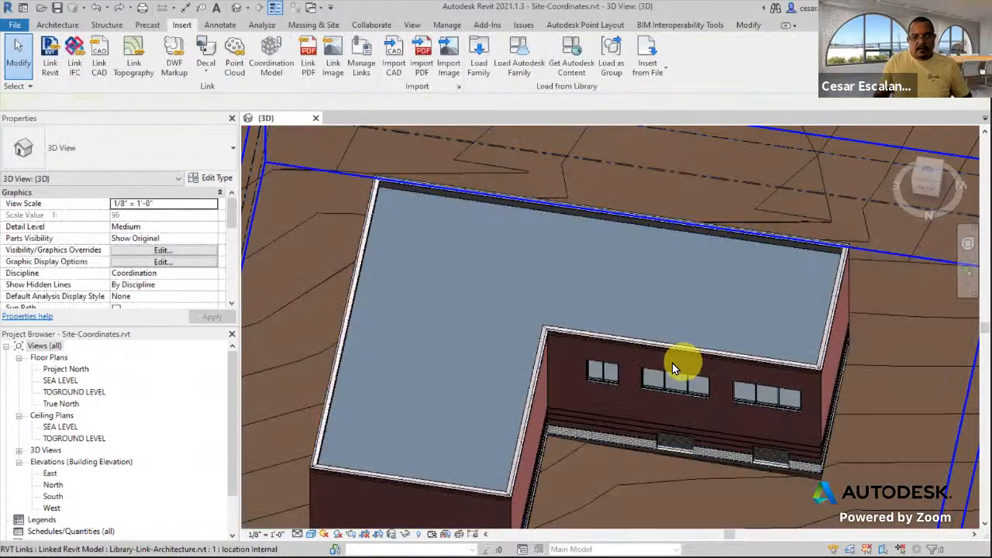
key(v)
key(g)
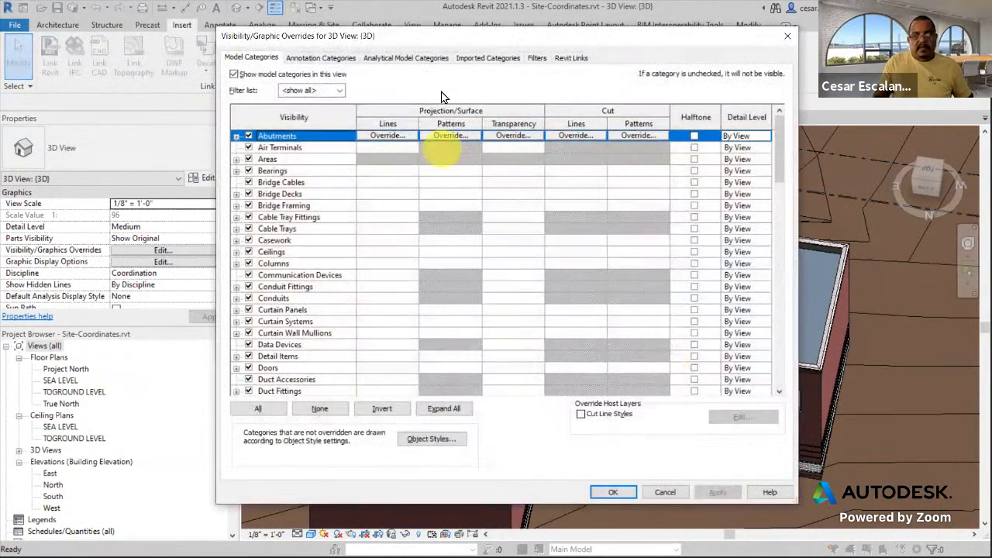
click(571, 57)
click(418, 114)
click(247, 127)
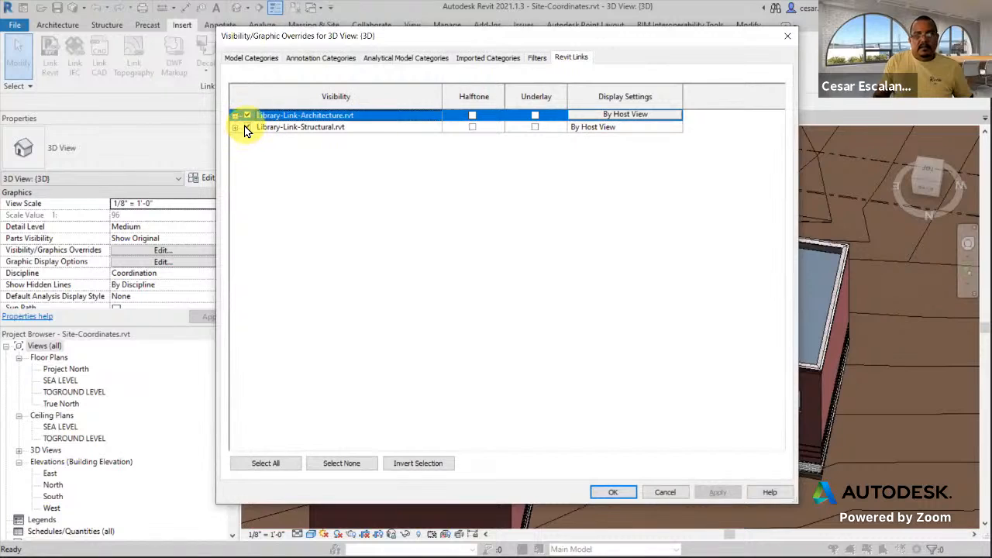
click(247, 115)
click(718, 492)
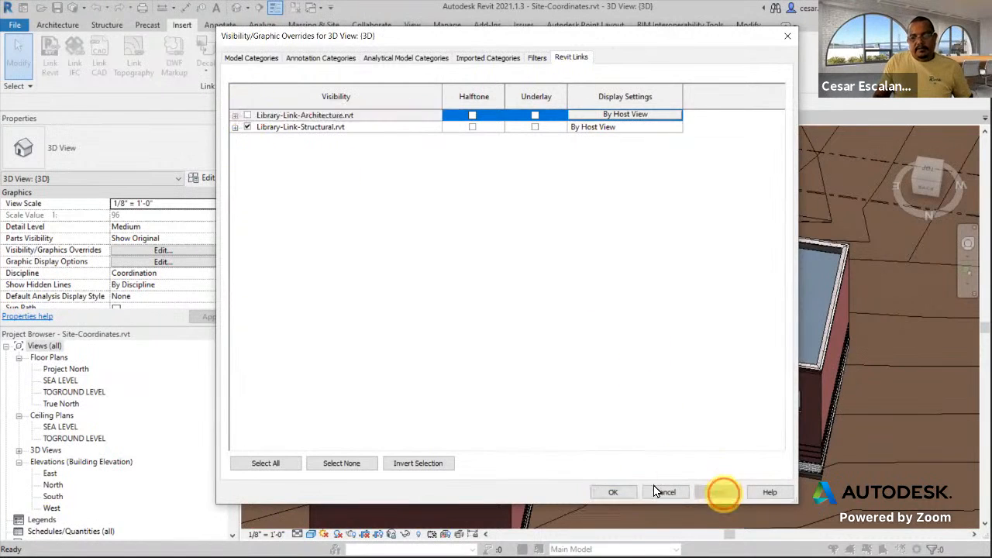
click(613, 492)
Pin the linked structural model in place in the 3D view
click(715, 360)
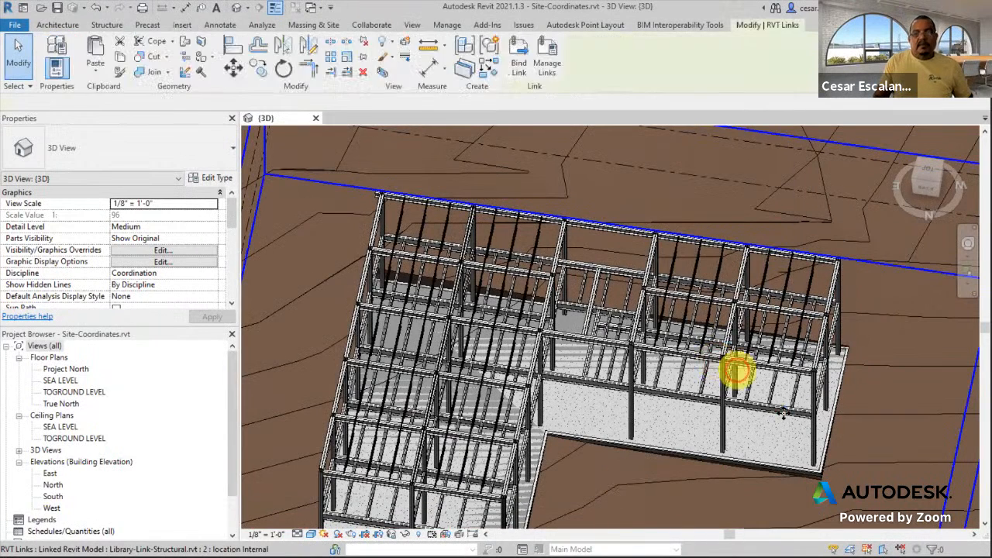
scroll(700, 403, up, 3)
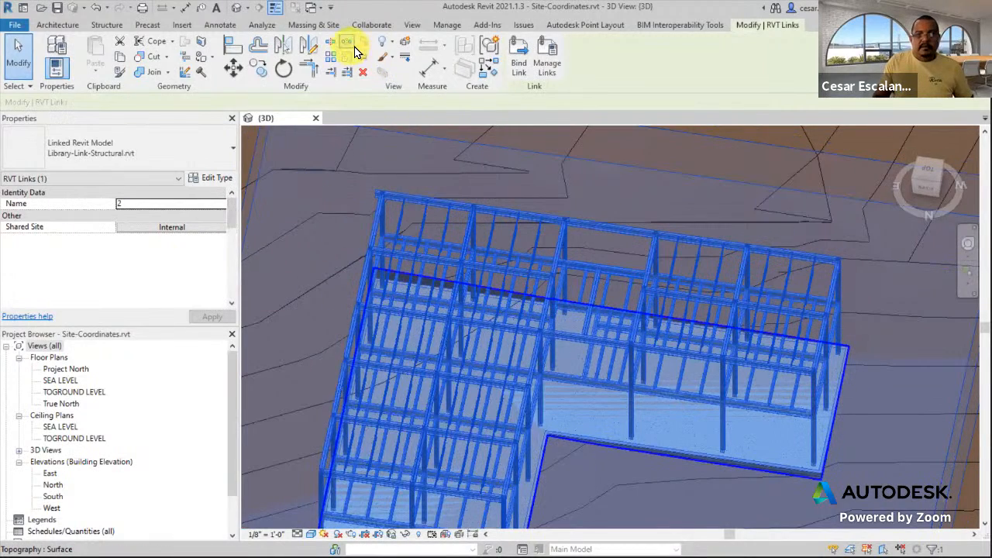
click(369, 62)
scroll(660, 462, down, 2)
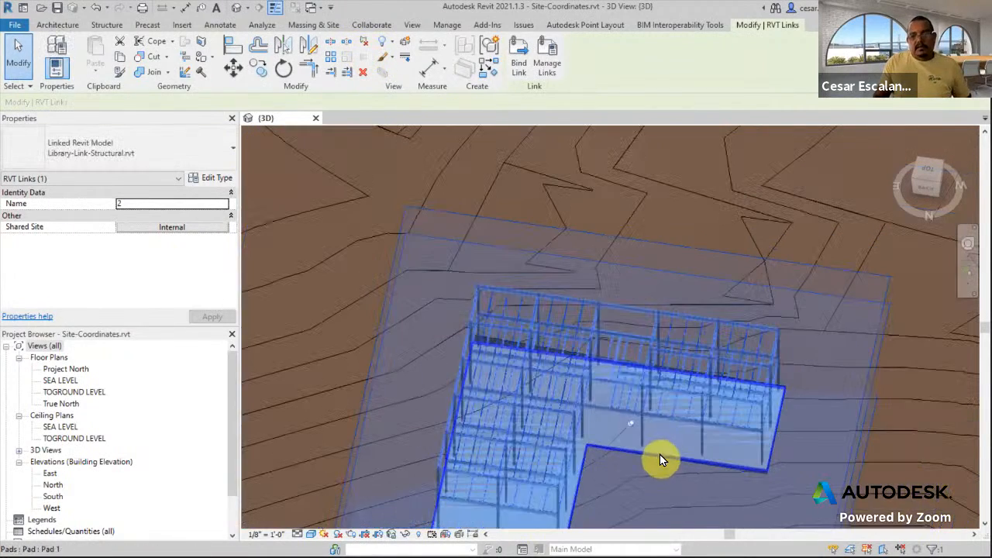
Turn the visibility of Library-Link-Architecture.rvt back on in the 3D view's Visibility/Graphic Overrides for Revit links
key(Escape)
key(v)
key(v)
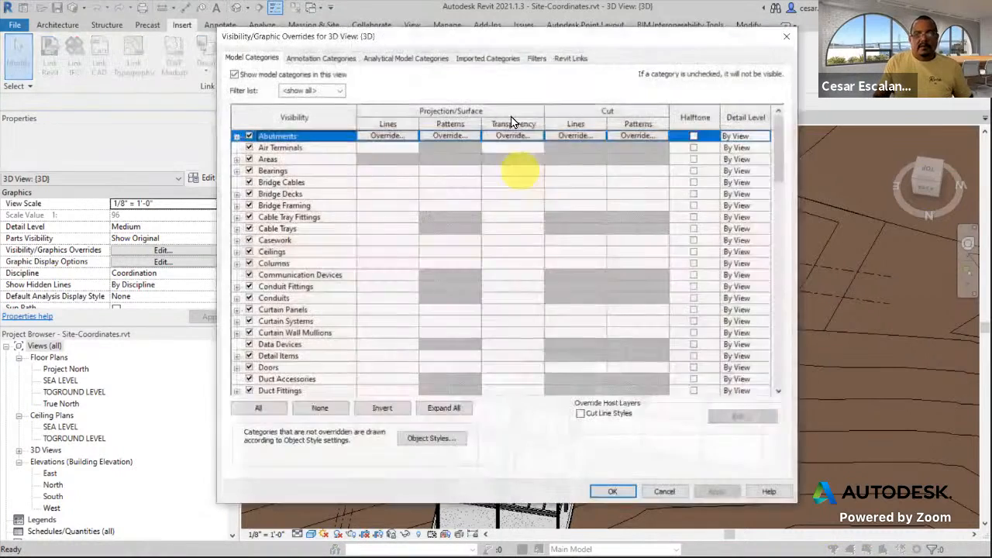
click(571, 59)
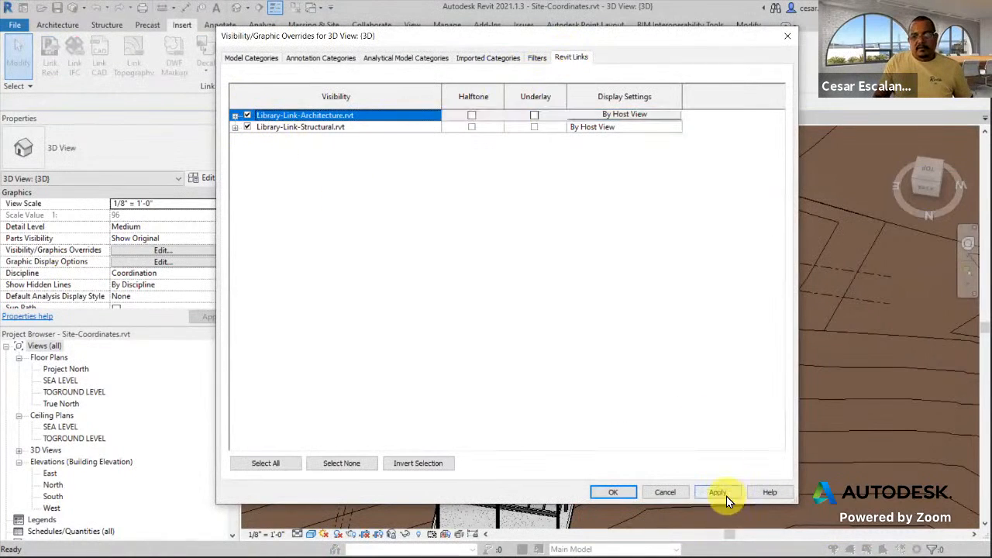
click(604, 494)
scroll(742, 456, down, 3)
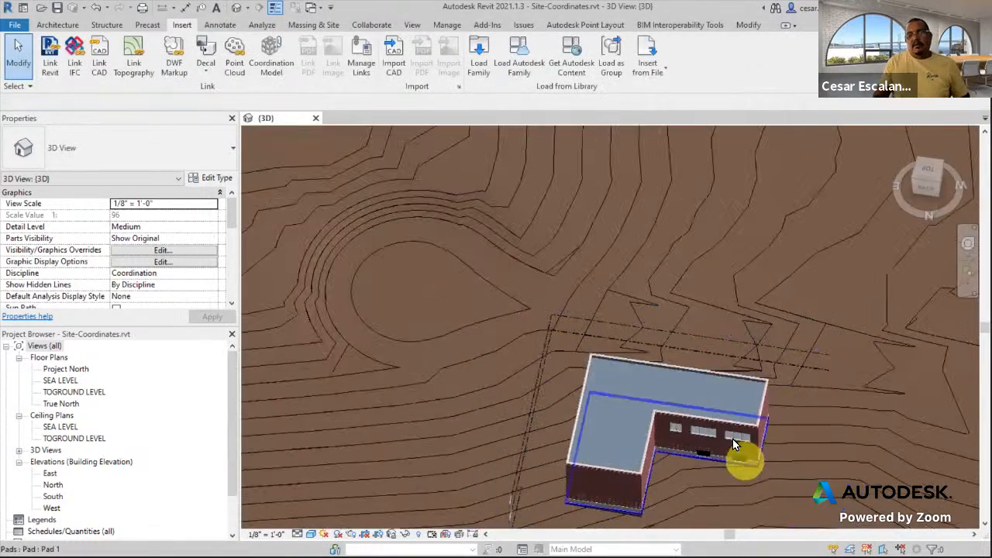
middle_drag(740, 442, 708, 292)
scroll(709, 292, down, 2)
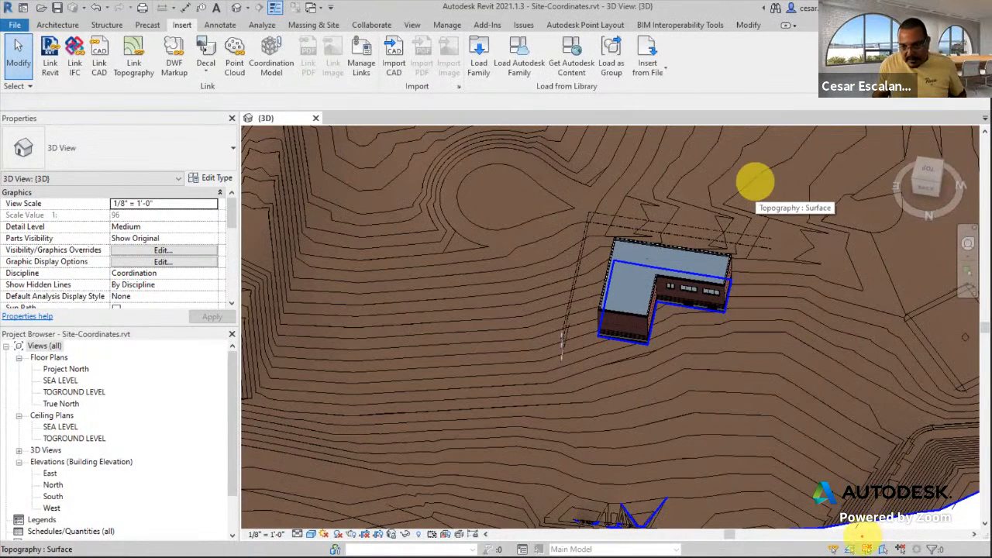
drag(877, 547, 869, 539)
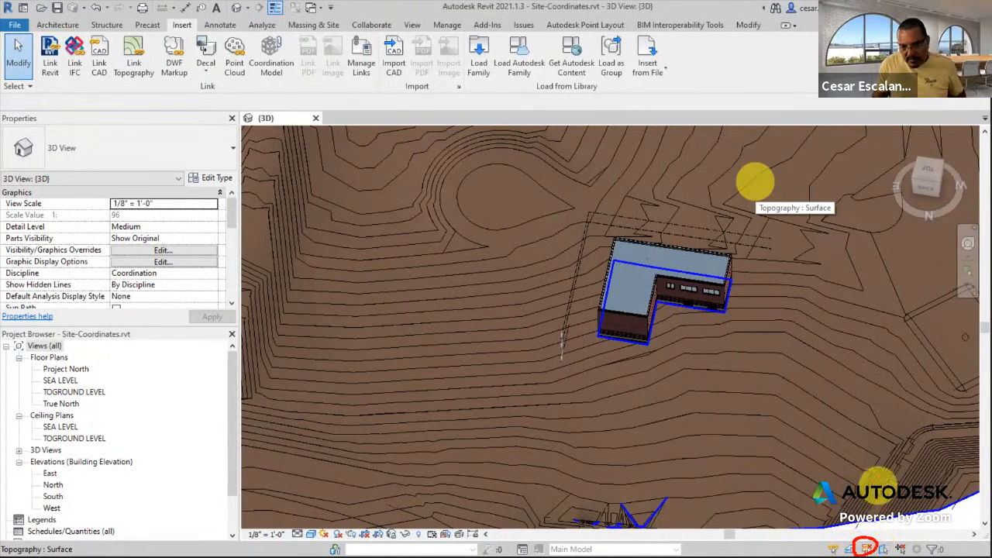
drag(894, 405, 869, 525)
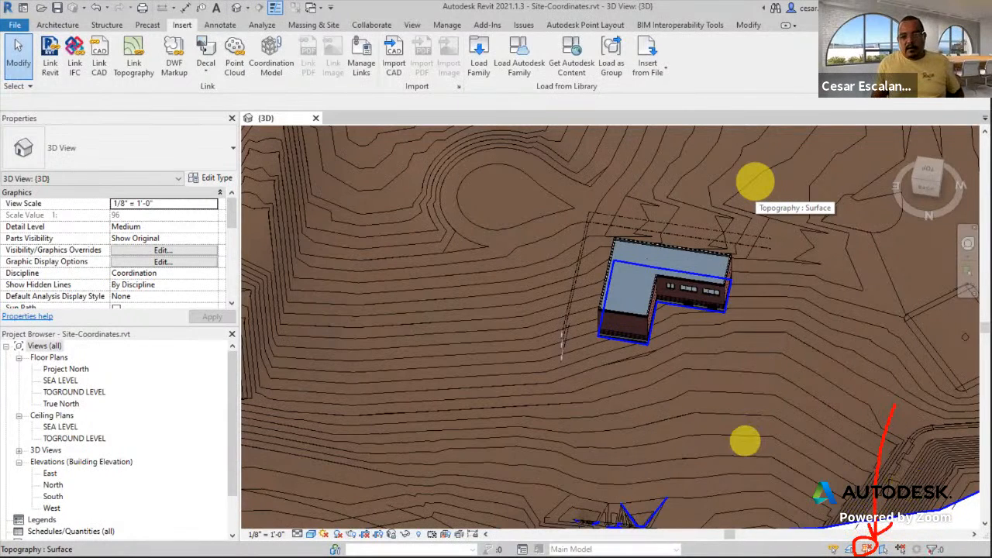
mouse_move(839, 541)
mouse_down()
mouse_move(820, 545)
mouse_move(833, 556)
mouse_move(842, 543)
mouse_up()
drag(850, 420, 832, 539)
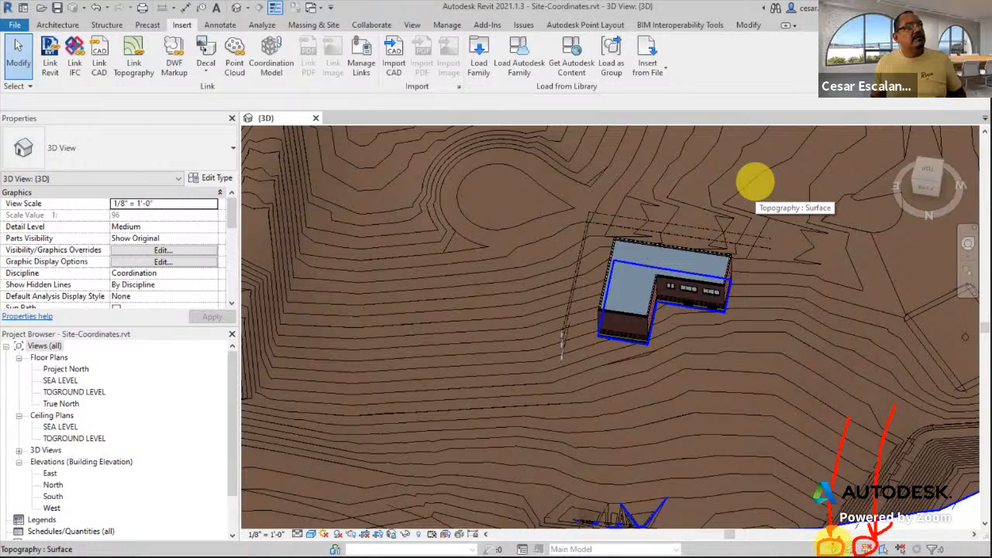
key(Escape)
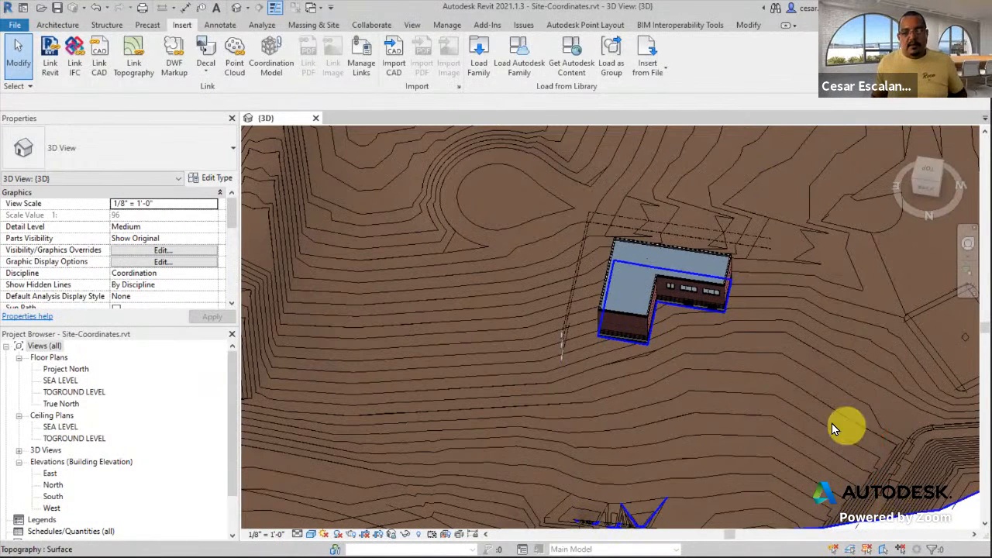
Disable the selection of links in the 3D view and look over the library building on the site
scroll(824, 441, down, 2)
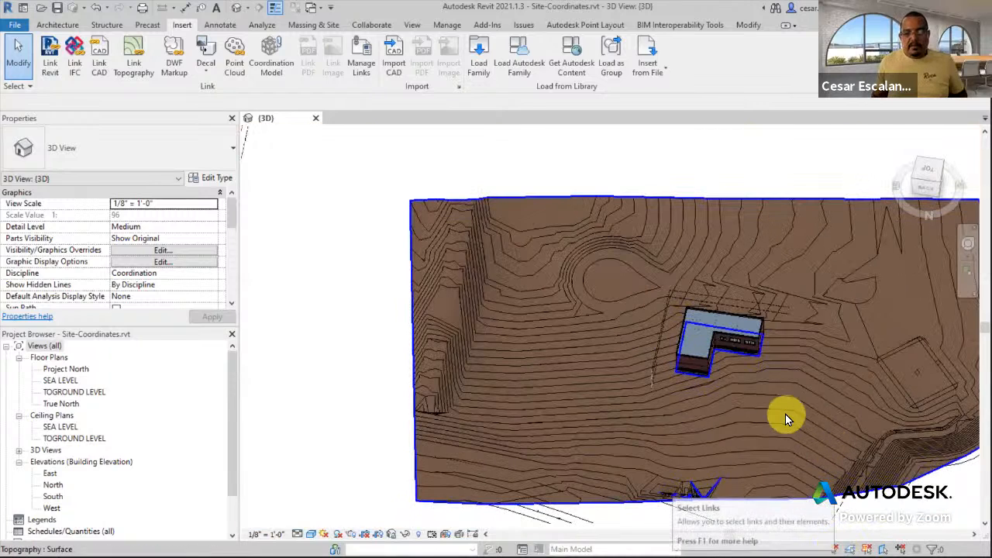
click(749, 335)
key(Escape)
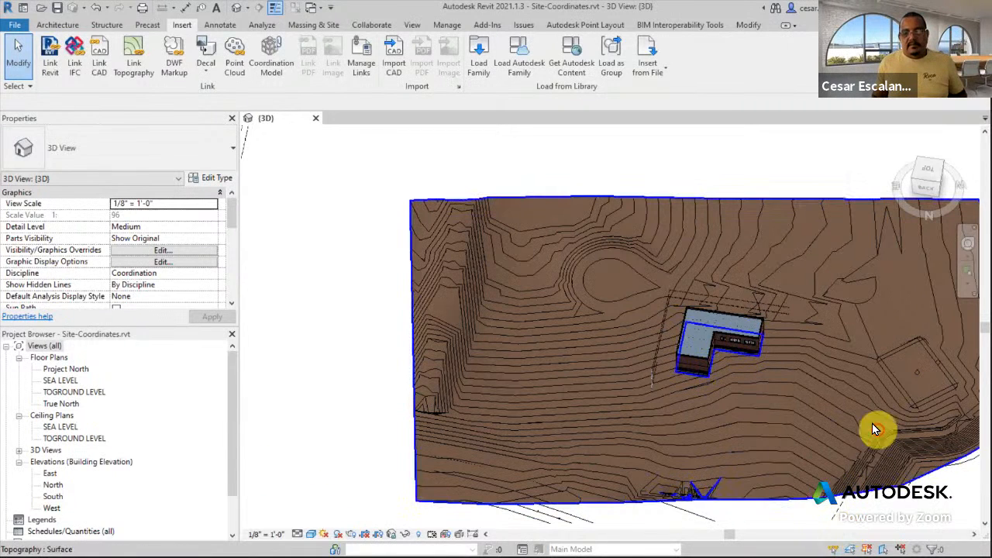
middle_drag(798, 341, 716, 365)
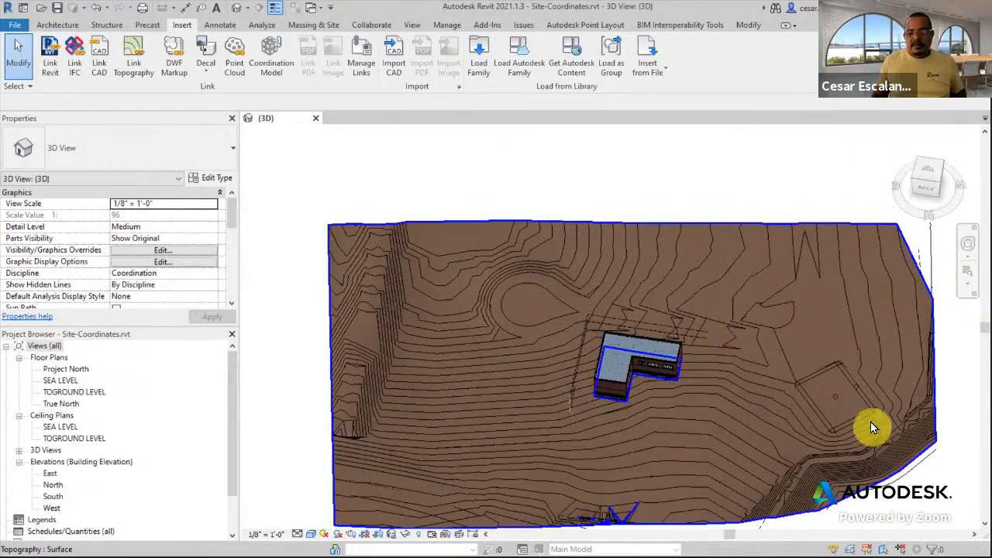
scroll(721, 394, up, 1)
shift+middle_drag(750, 425, 793, 400)
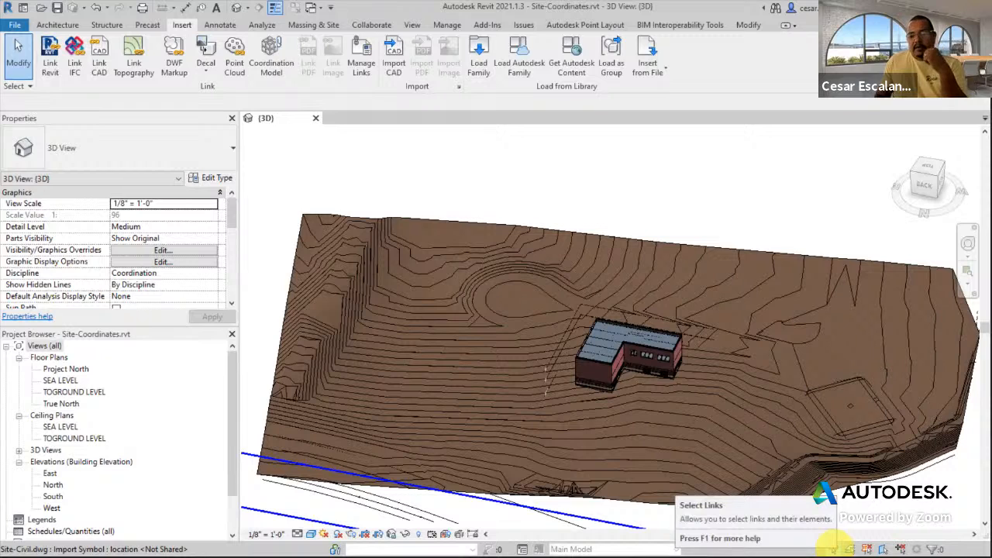
click(837, 548)
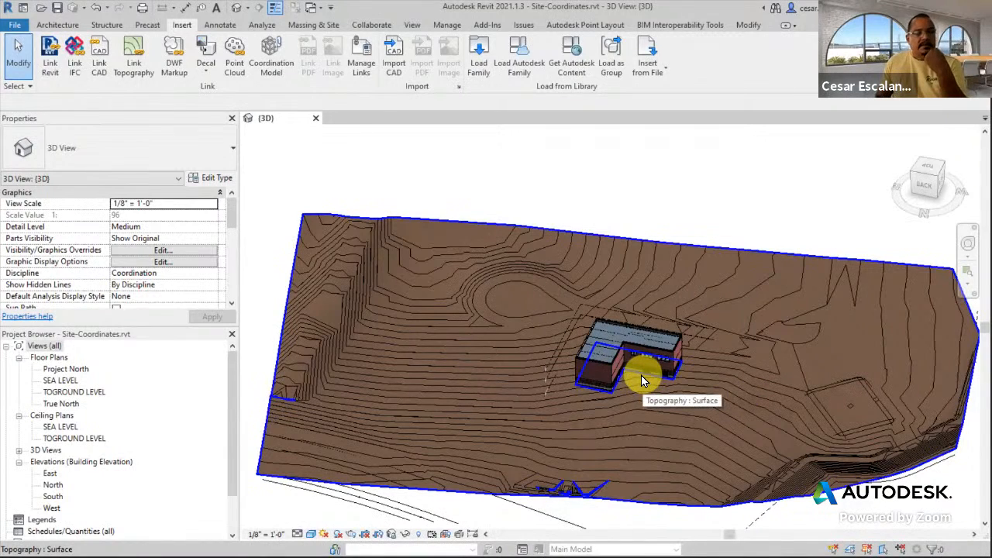
scroll(614, 411, up, 3)
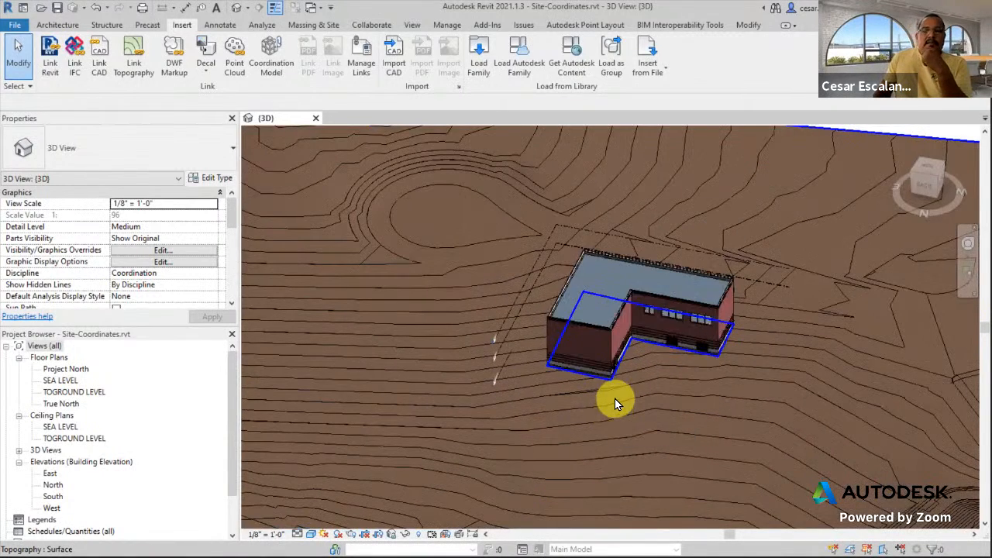
middle_drag(615, 398, 635, 287)
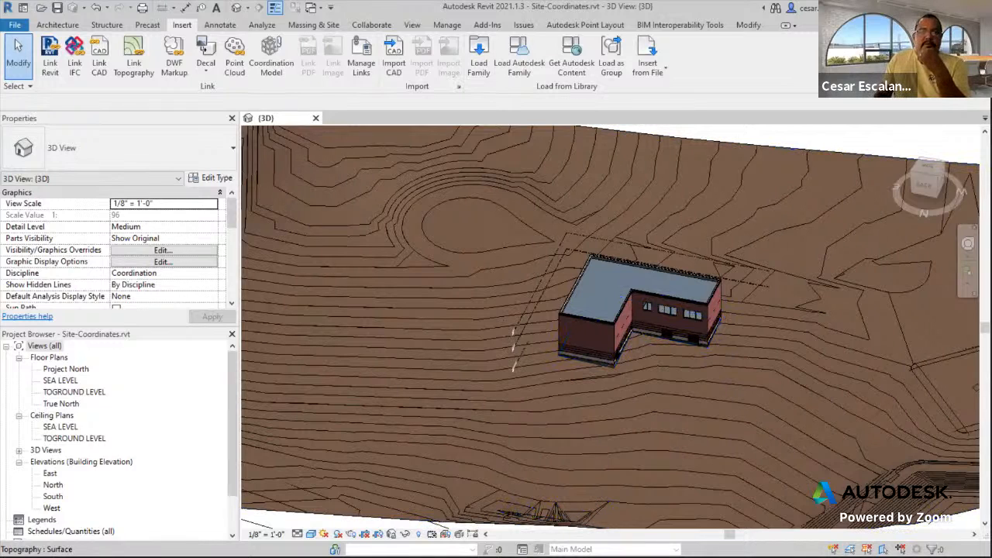
Switch to the RF-Compiled.ppt presentation in PowerPoint, maximize it and show slide 30
key(super+Right)
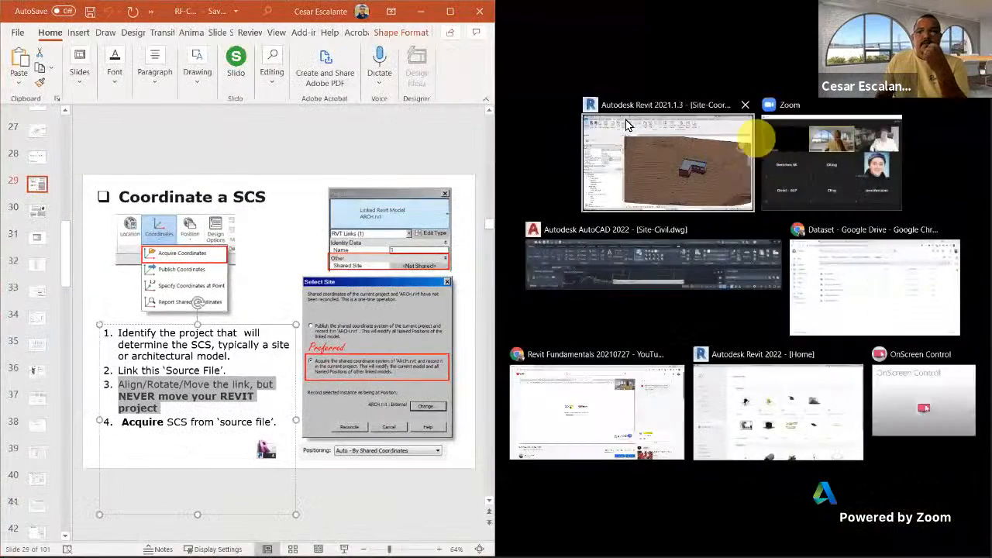
click(451, 11)
click(93, 419)
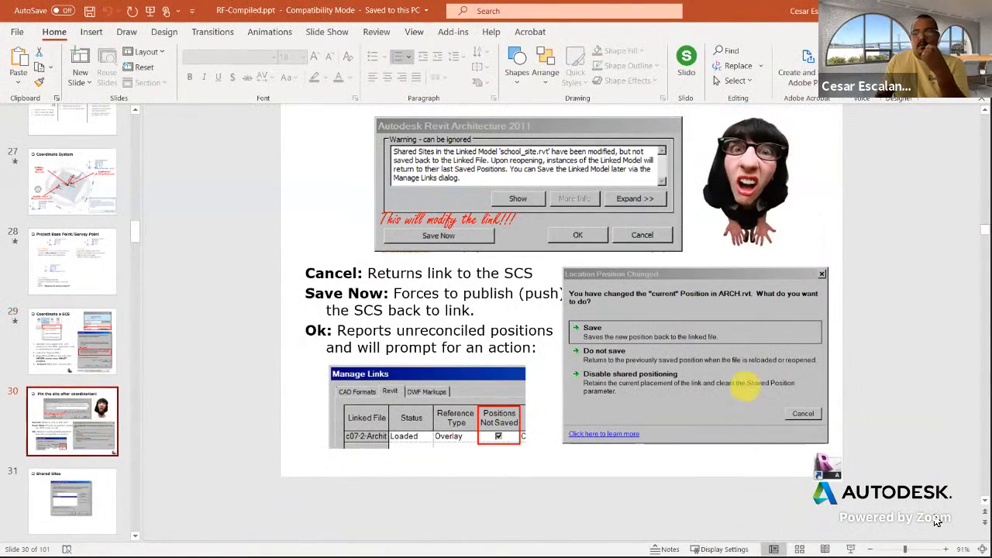
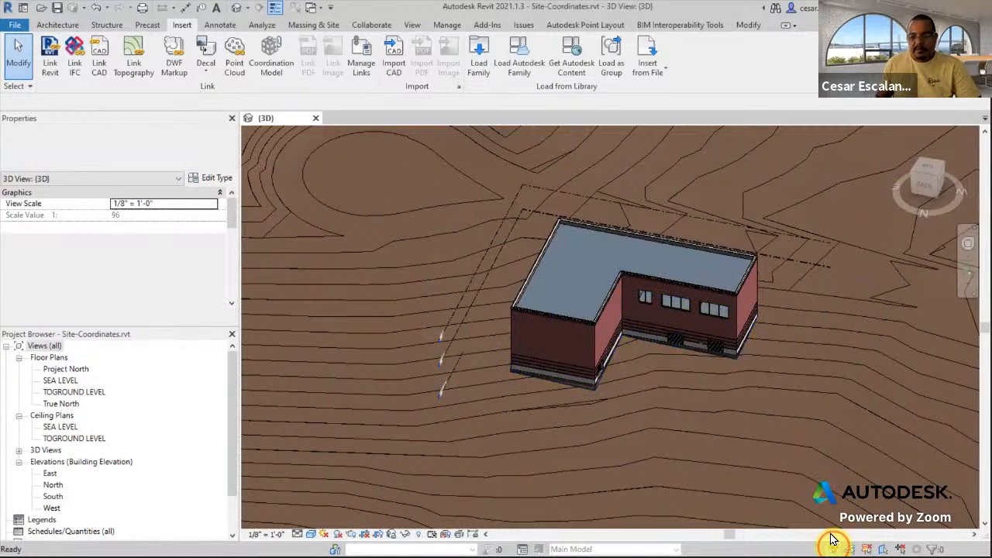
Try twice to move Library-Link-Architecture.rvt away from its shared position in the Revit 3D view, cancelling each move
click(731, 299)
shift+middle_drag(709, 399, 691, 355)
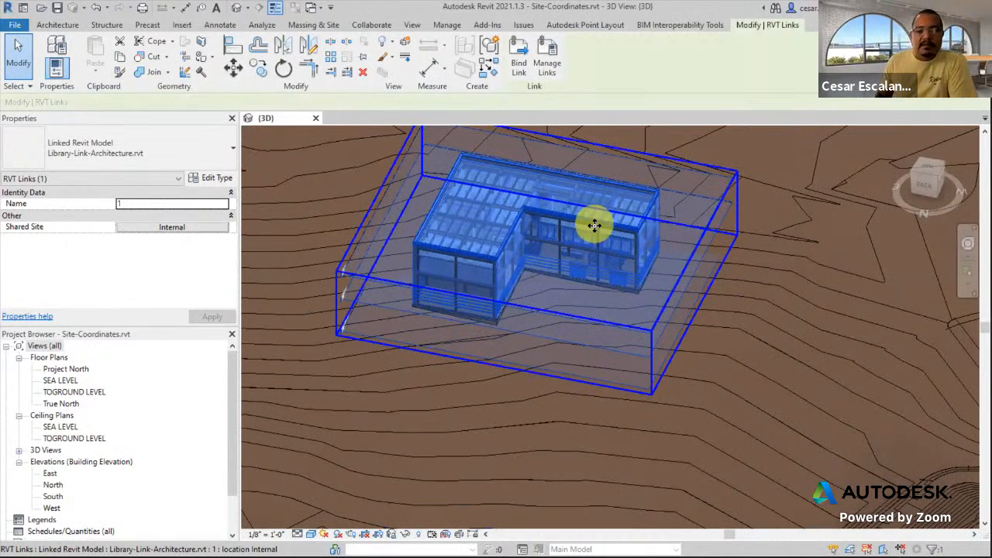
drag(723, 211, 781, 288)
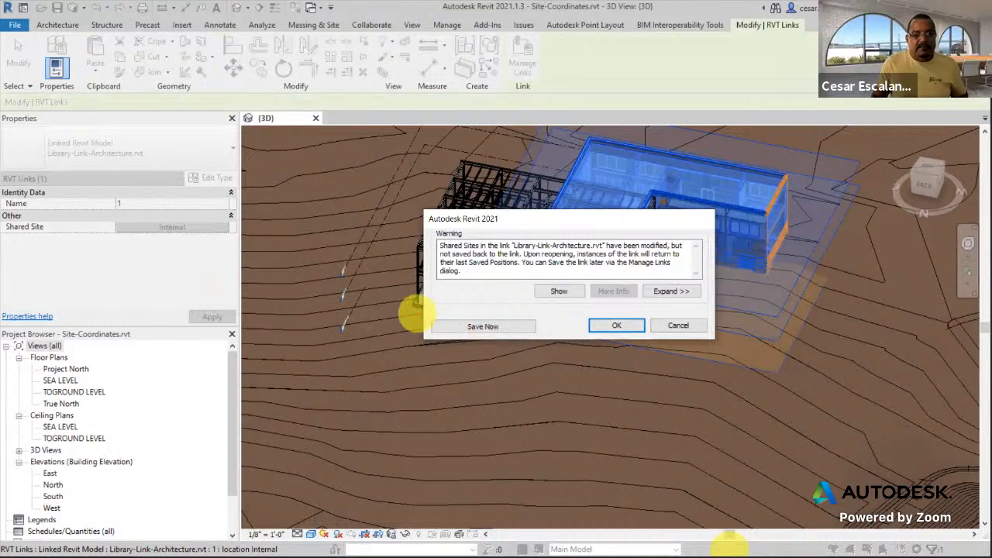
drag(430, 309, 543, 342)
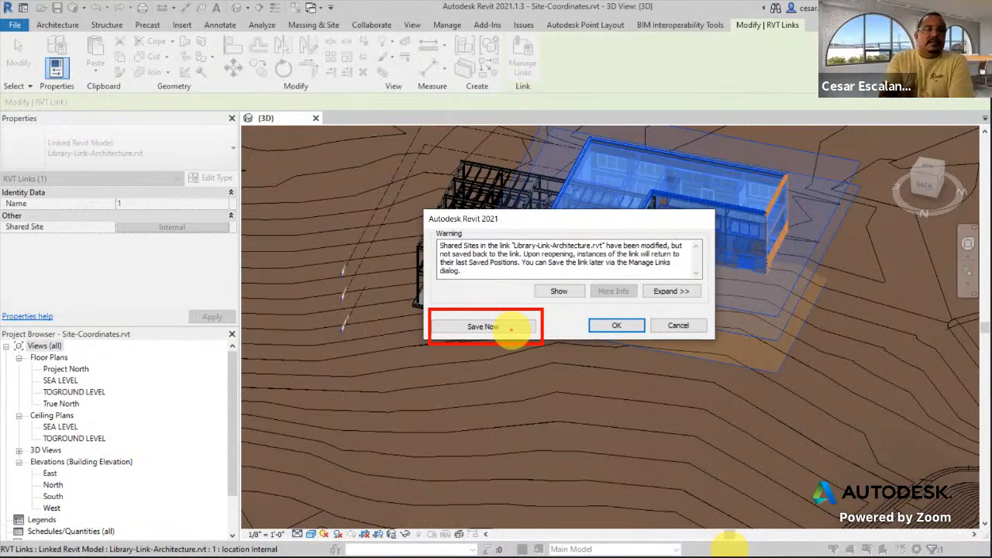
click(678, 326)
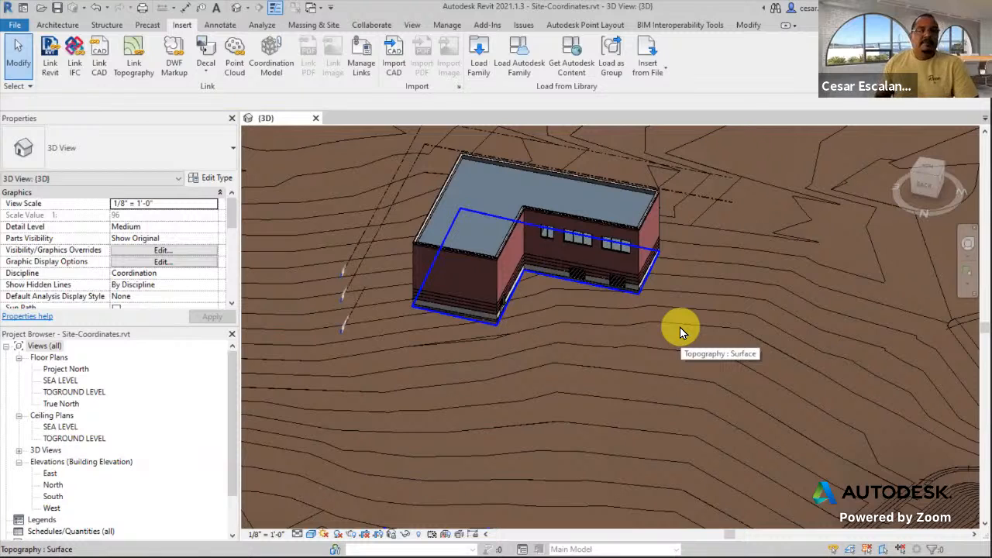
click(634, 239)
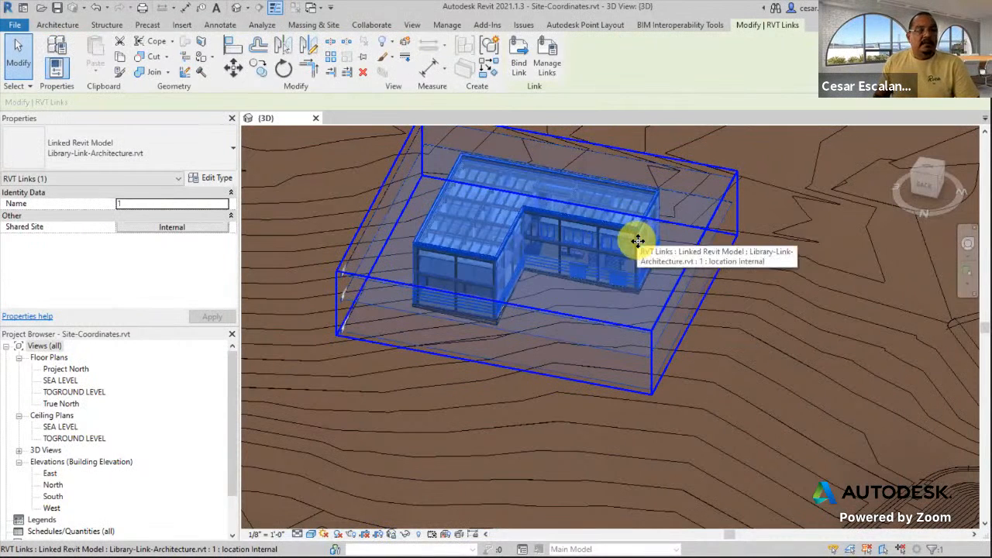
drag(637, 241, 780, 237)
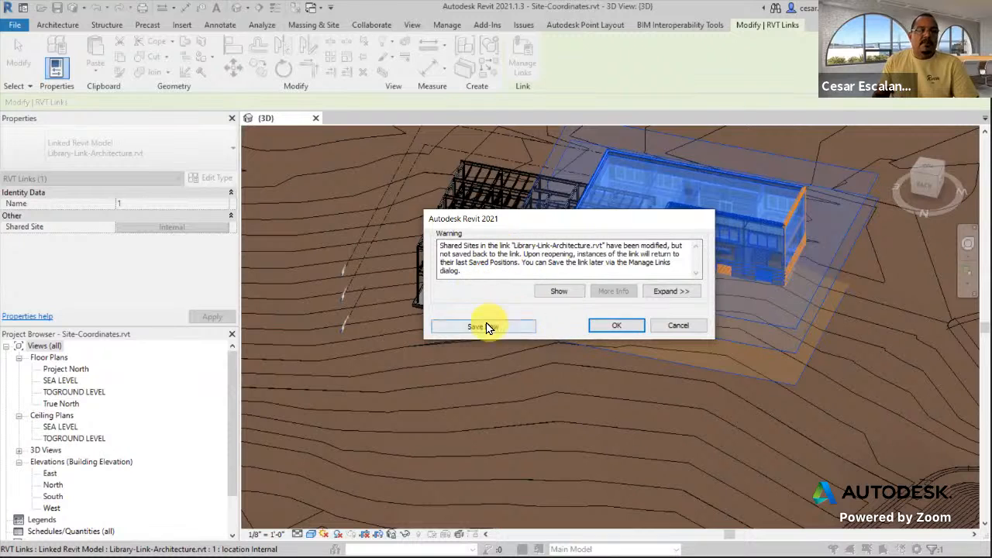
click(694, 328)
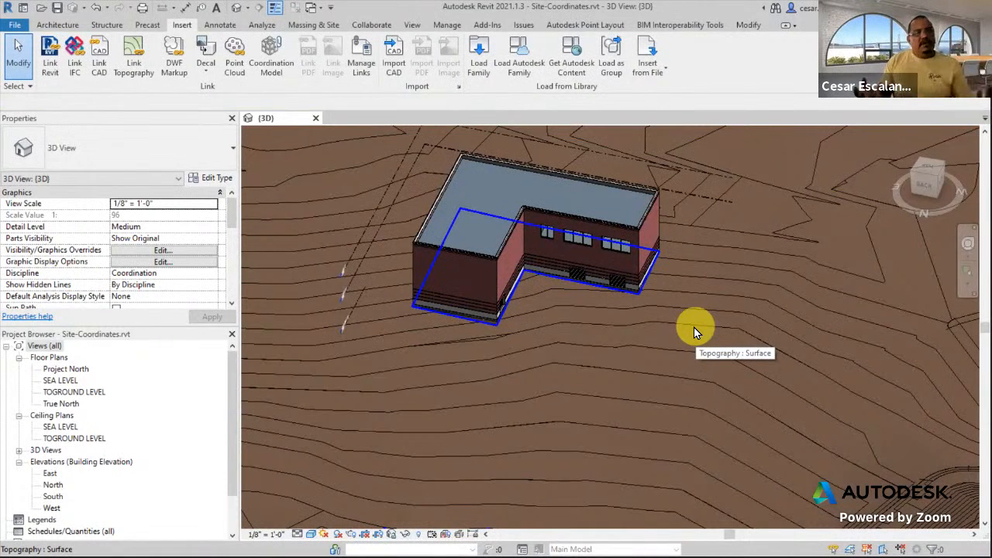
Pin the linked architectural model in place and disable the selection of links
click(574, 226)
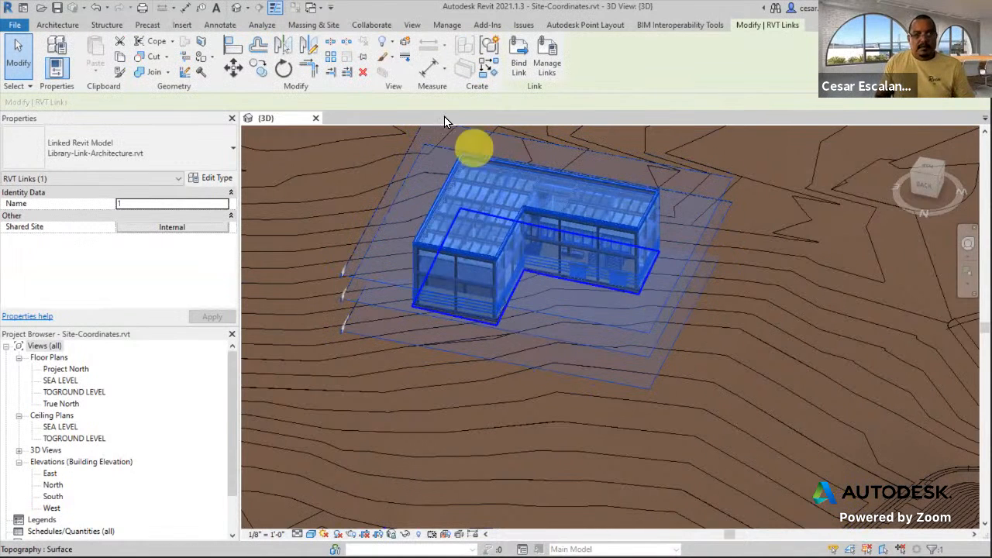
click(364, 58)
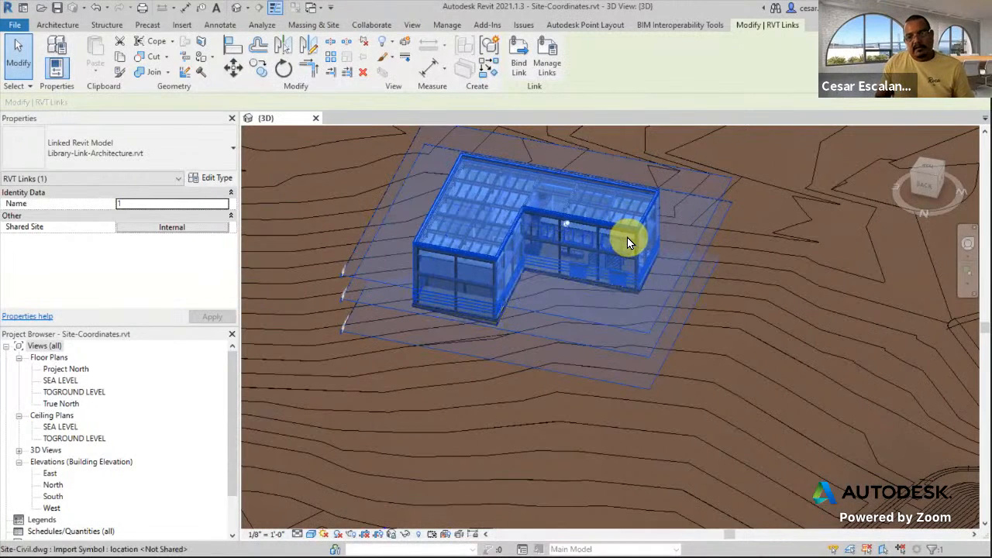
click(832, 547)
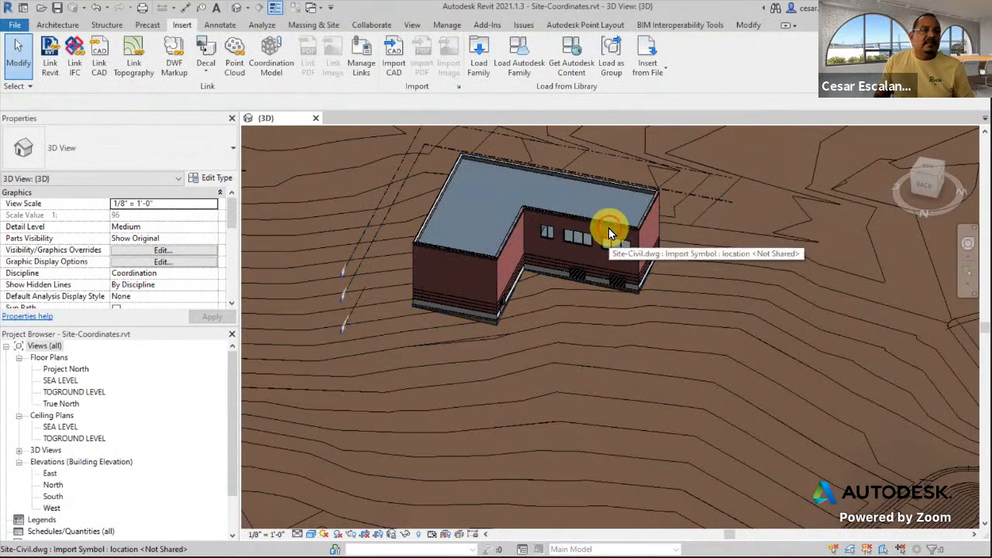
Select the Site-Civil.dwg import to inspect its extent across the site, and clear the selection
click(609, 228)
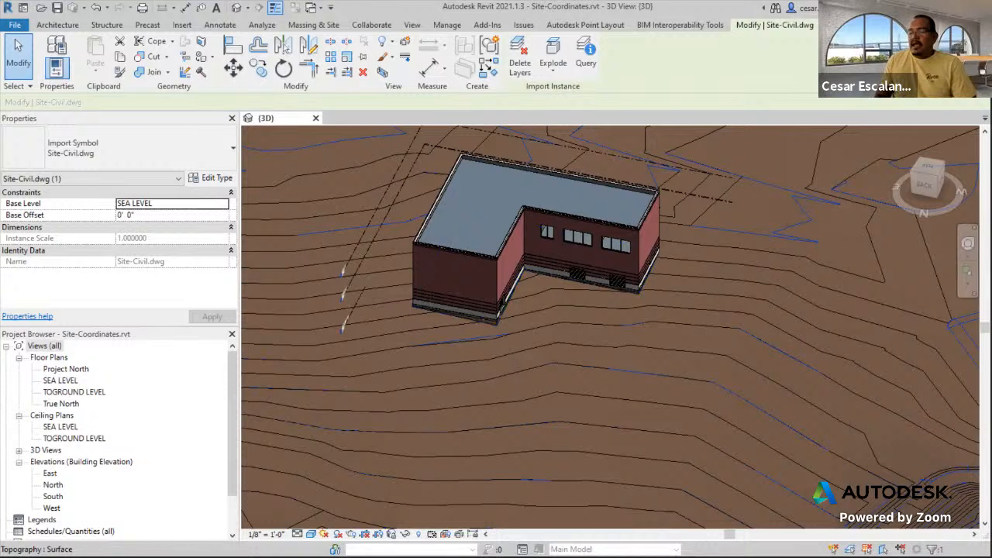
scroll(461, 374, down, 10)
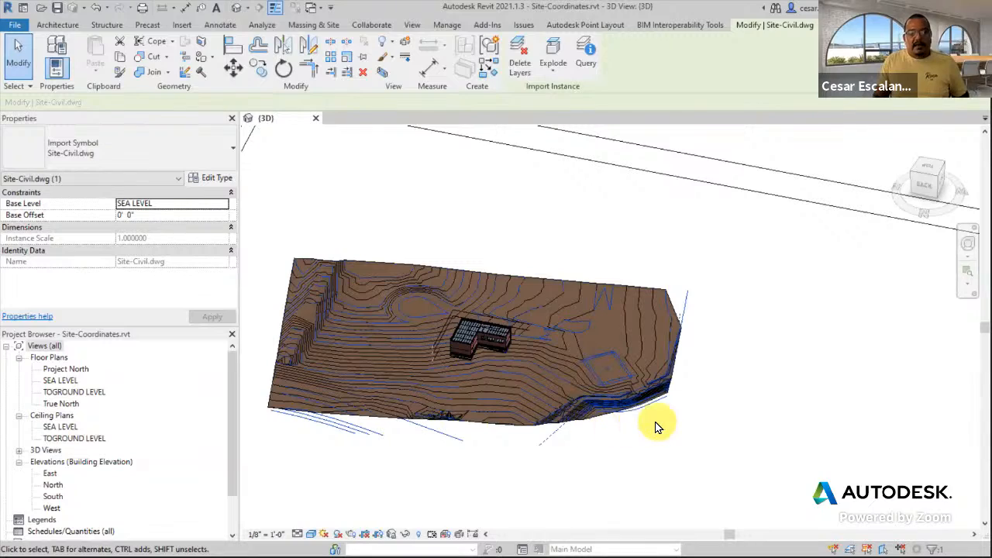
click(321, 134)
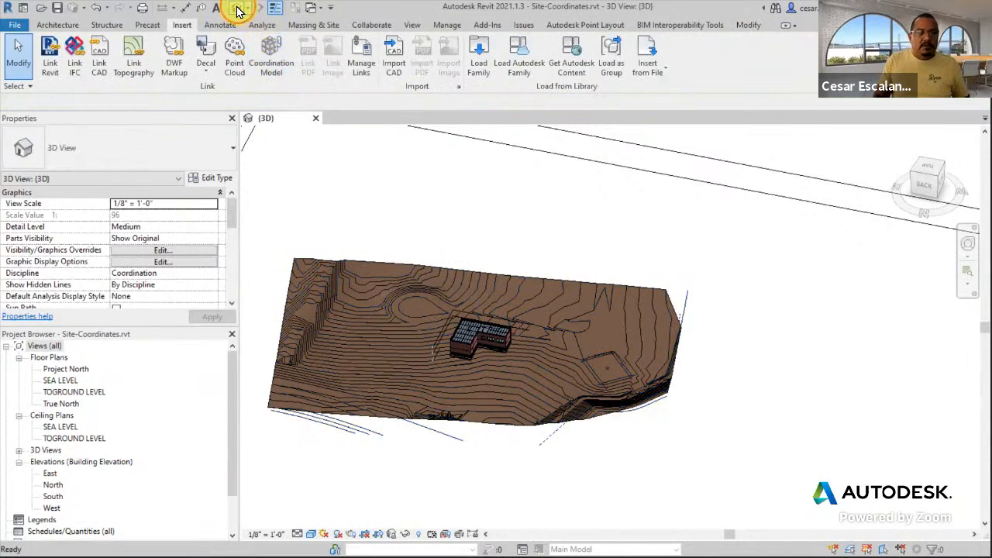
Select the toposurface at the building's base to examine how the terrain meets the pad and facade, and clear the selection
shift+middle_drag(448, 482, 802, 483)
scroll(631, 469, up, 3)
middle_drag(616, 443, 814, 407)
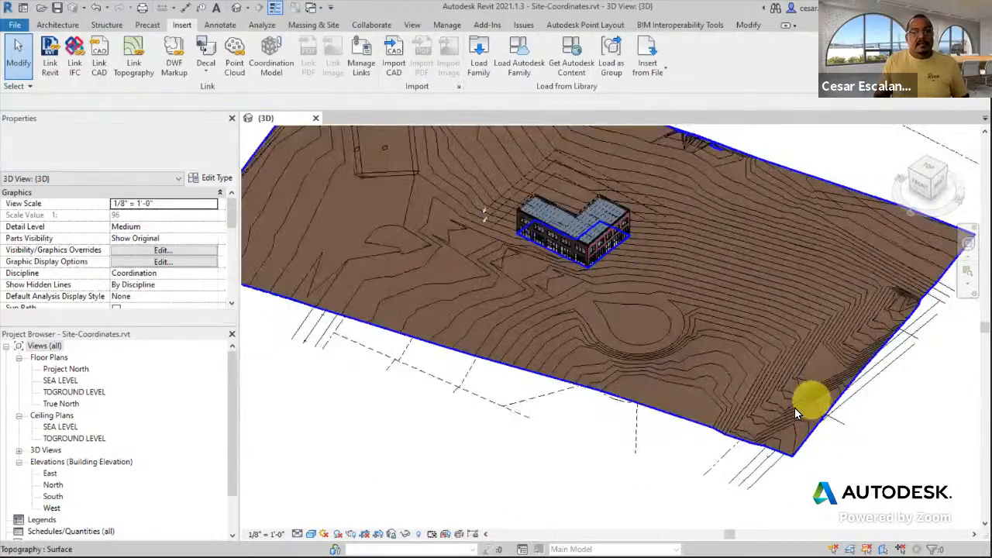
shift+middle_drag(691, 450, 580, 391)
scroll(567, 247, up, 10)
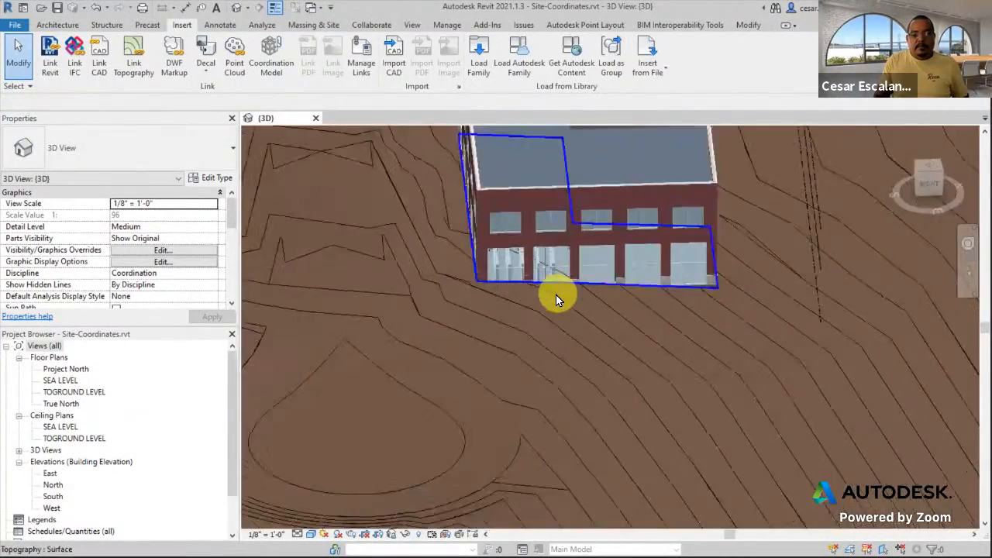
click(545, 264)
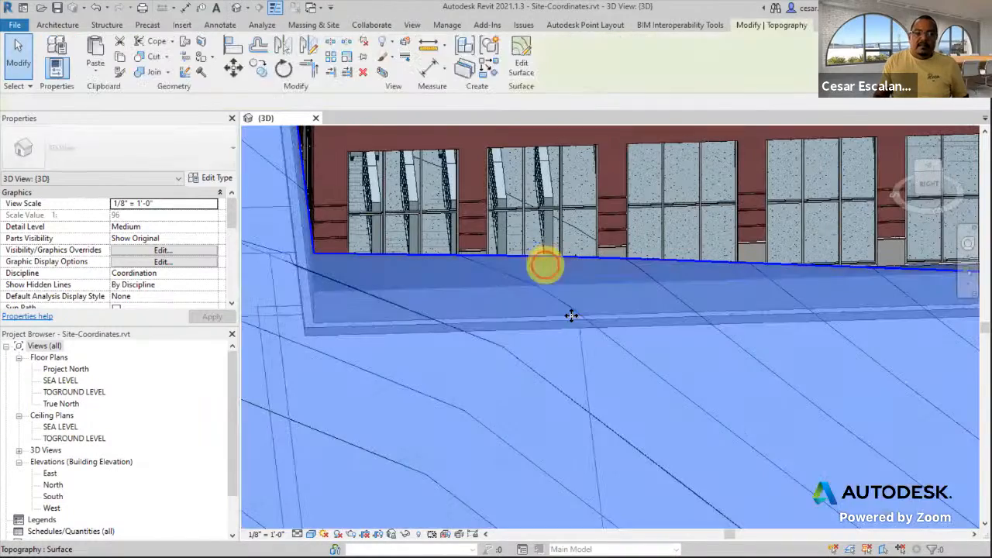
shift+middle_drag(574, 325, 527, 288)
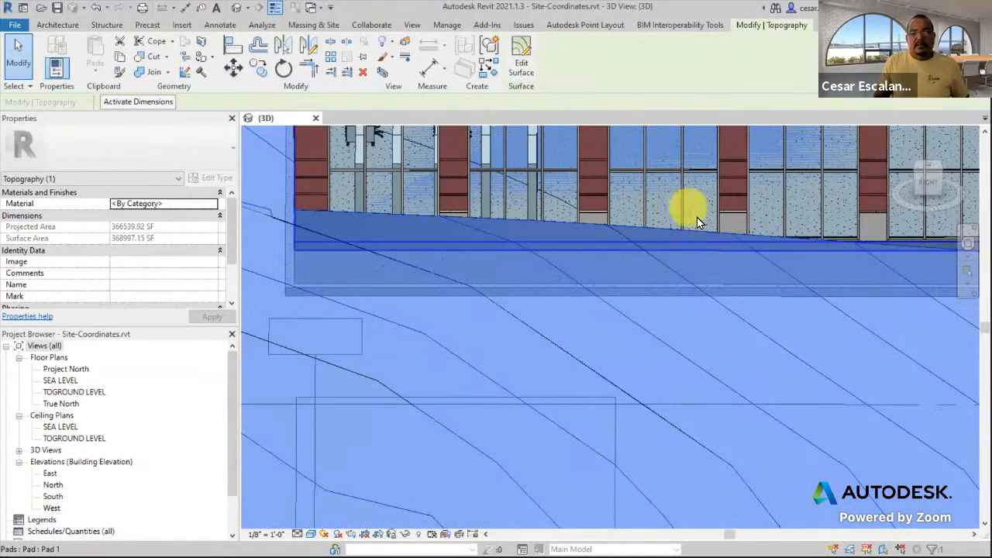
scroll(522, 221, down, 1)
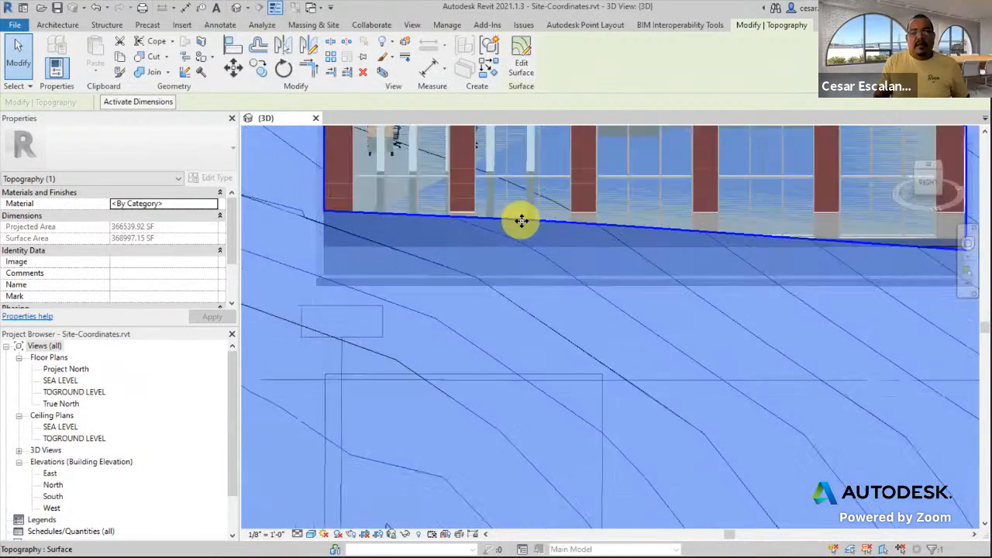
scroll(521, 221, down, 1)
shift+middle_drag(563, 248, 585, 349)
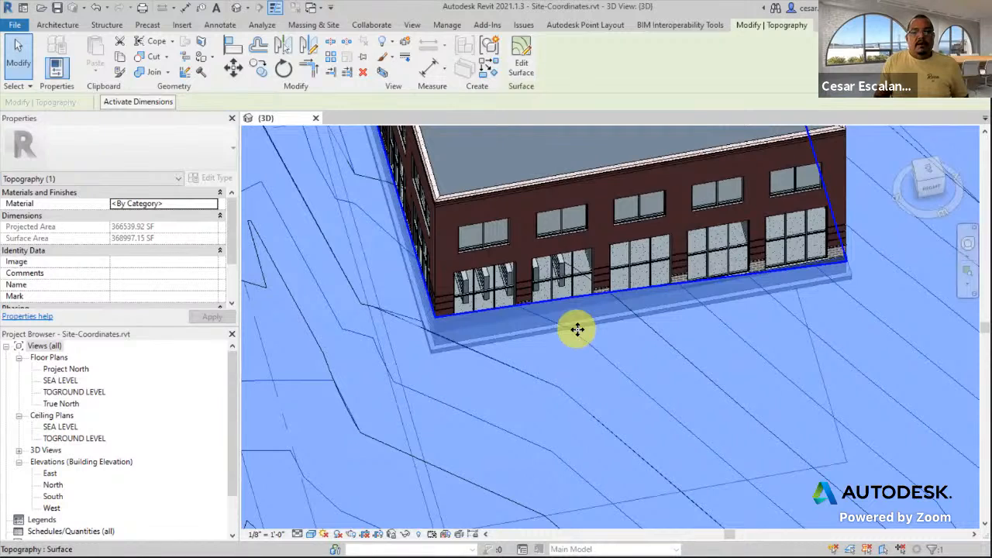
key(Escape)
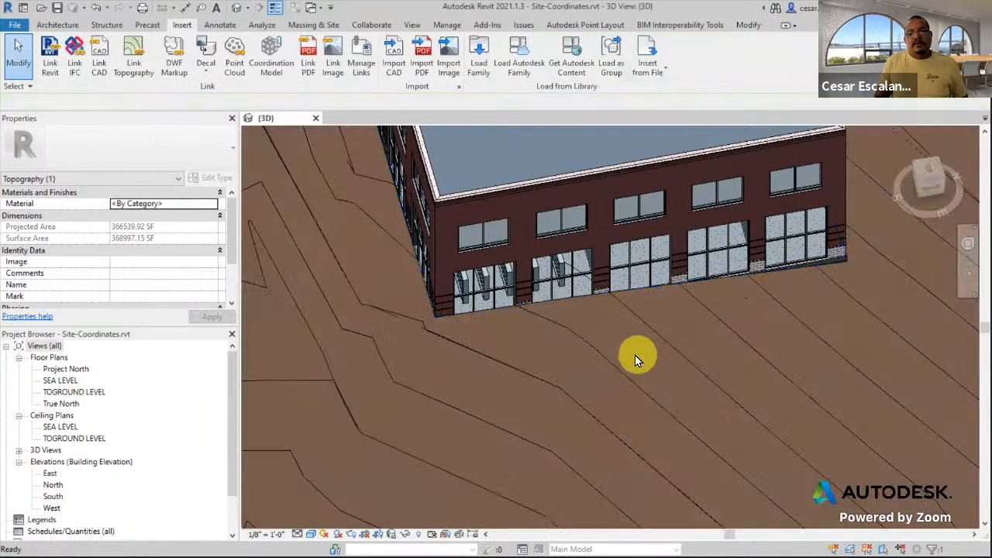
scroll(637, 357, down, 4)
click(625, 359)
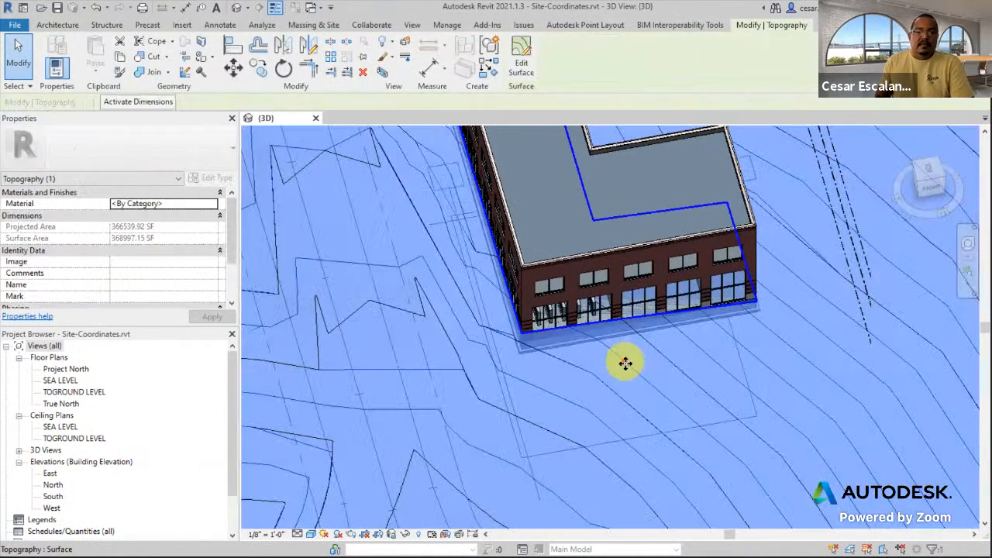
click(528, 68)
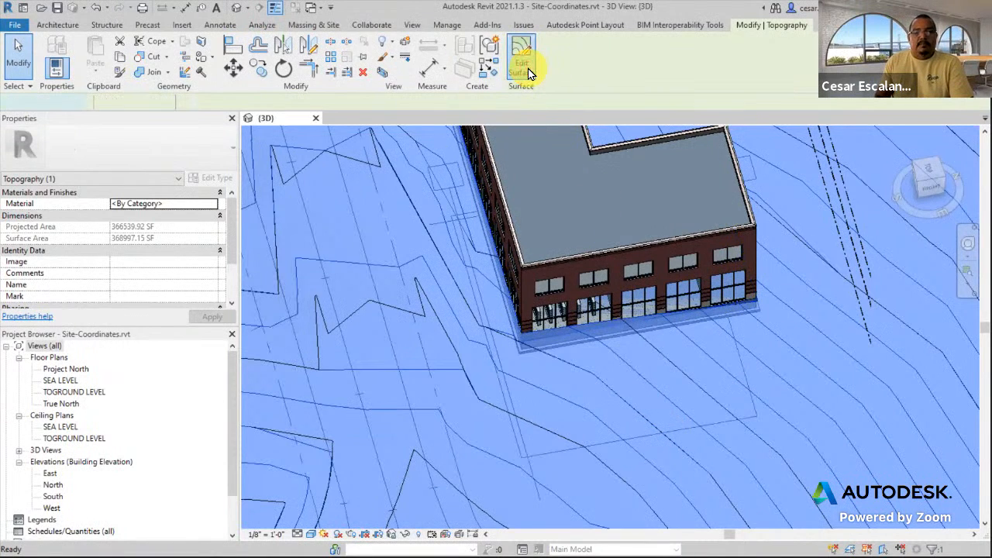
scroll(642, 386, up, 3)
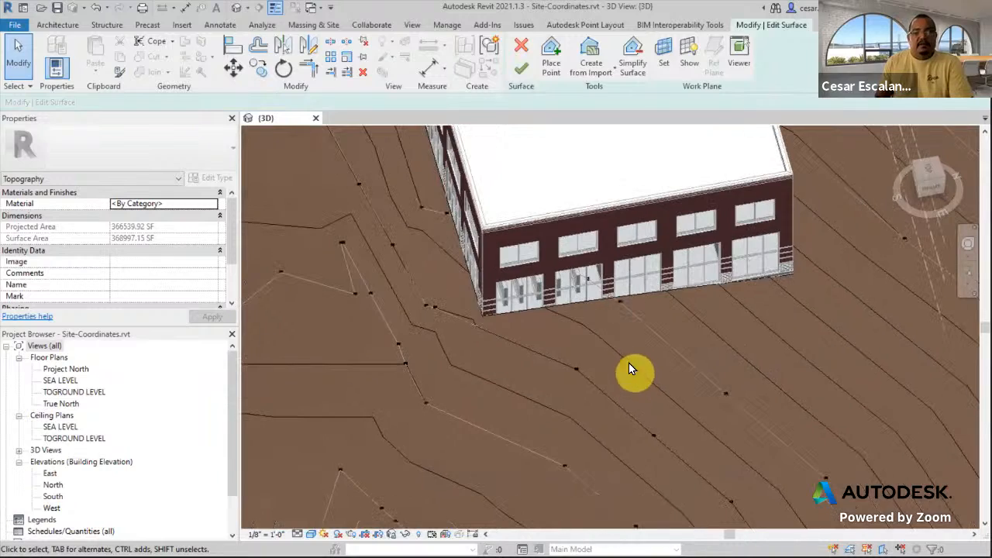
click(517, 45)
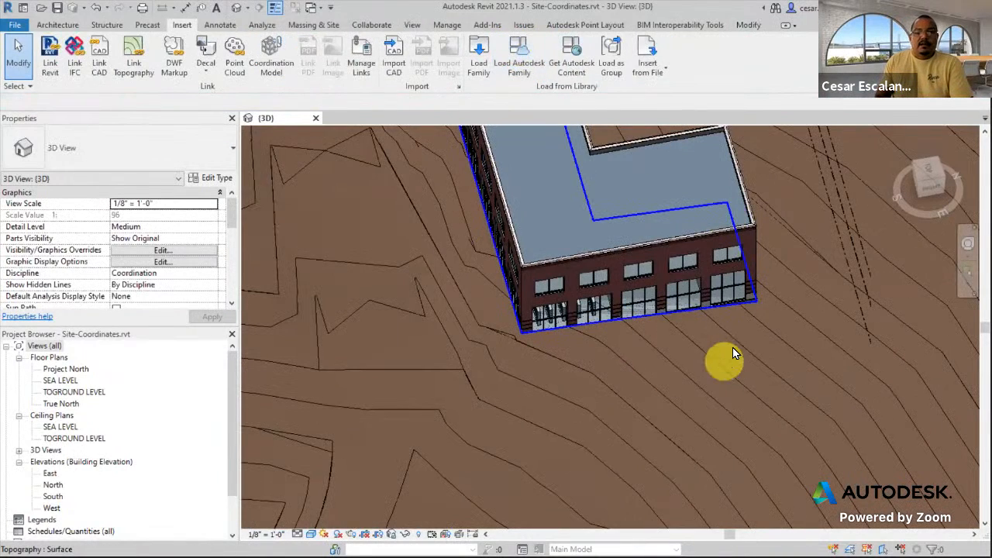
Edit the toposurface and place a point at 62' absolute elevation beside the building's near corner
click(732, 349)
click(513, 58)
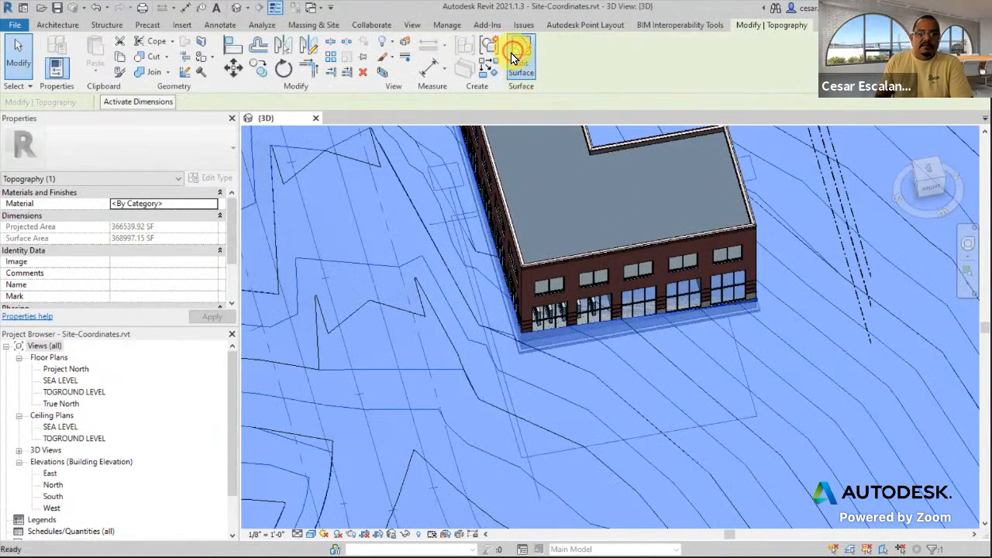
click(549, 57)
scroll(574, 329, up, 5)
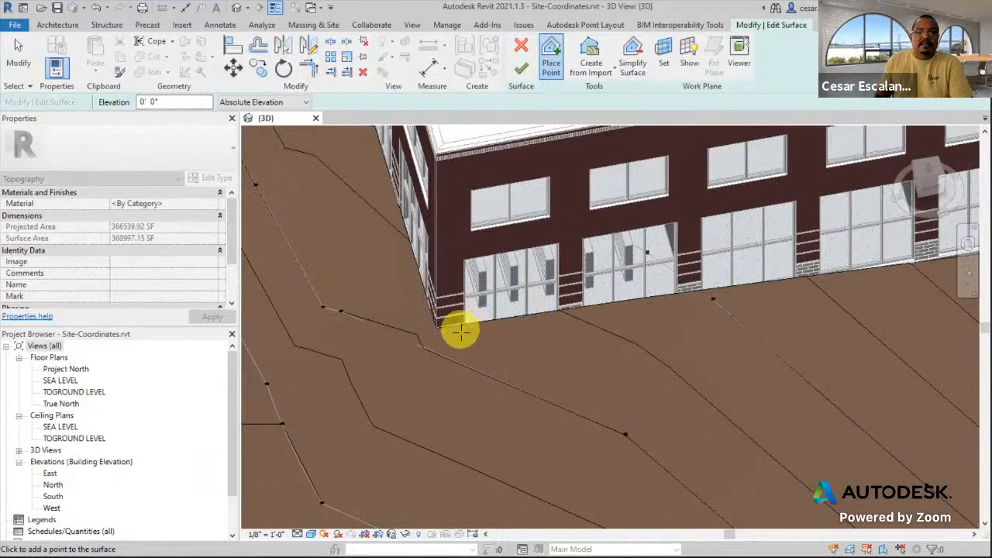
middle_drag(866, 269, 644, 313)
middle_drag(310, 349, 447, 349)
scroll(447, 352, up, 3)
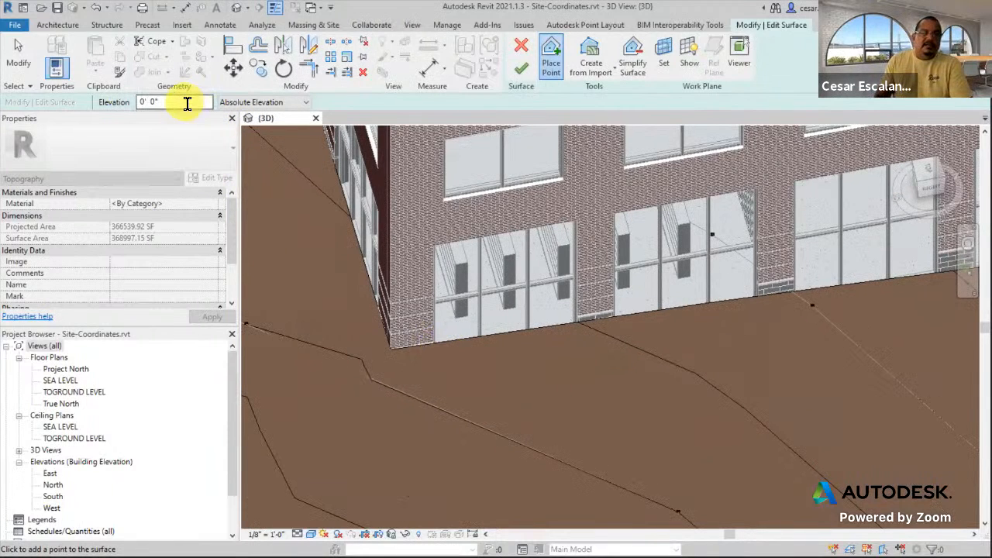
click(259, 101)
click(259, 102)
click(182, 105)
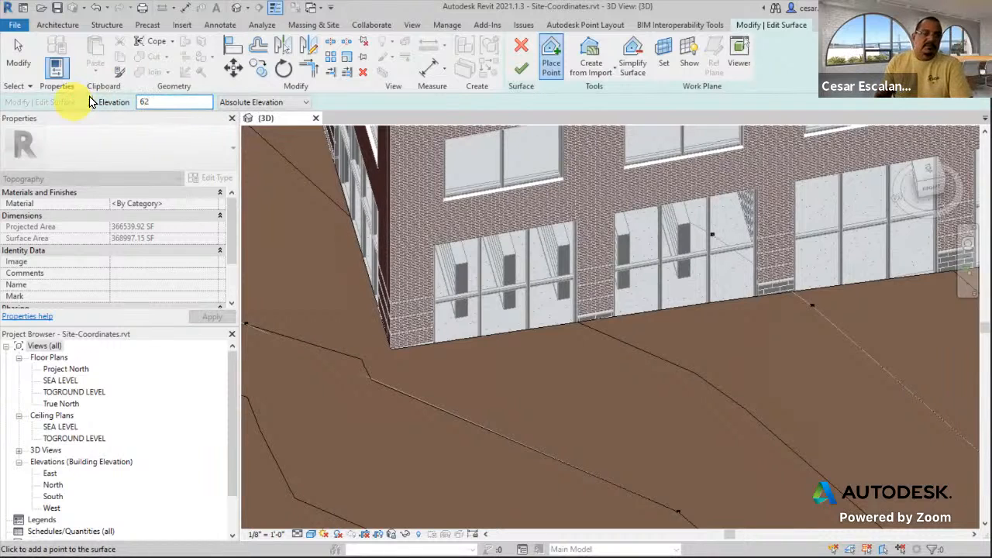
click(439, 347)
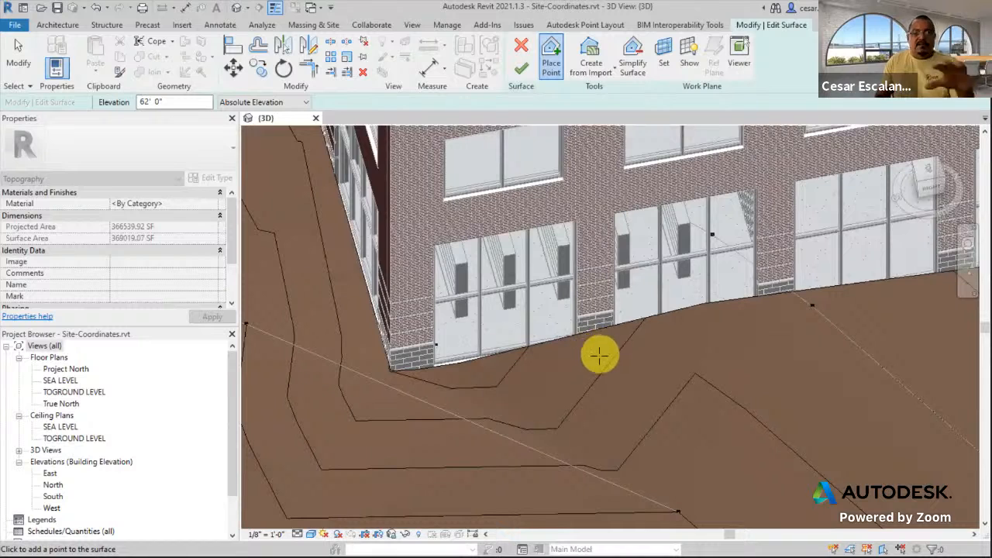
Place further surface points at 62' elevation along the same facade's pad edge and finish the surface edit
click(613, 340)
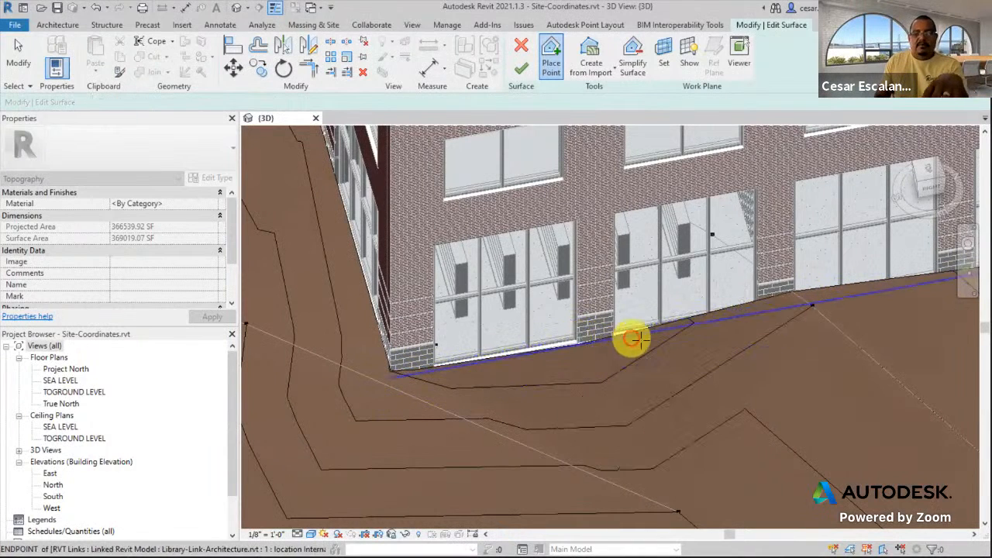
click(766, 306)
click(812, 303)
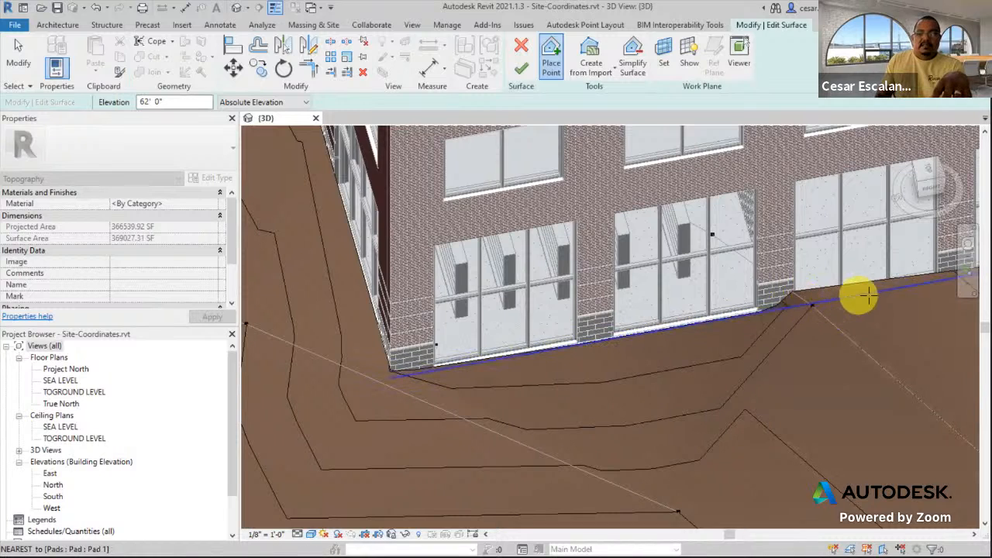
click(905, 288)
middle_drag(881, 310, 824, 320)
scroll(823, 320, down, 5)
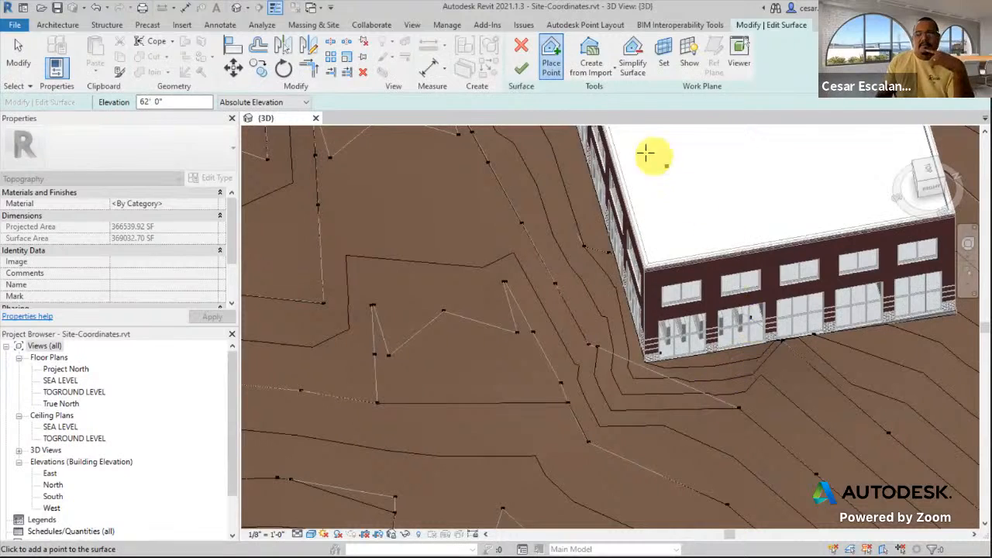
click(522, 70)
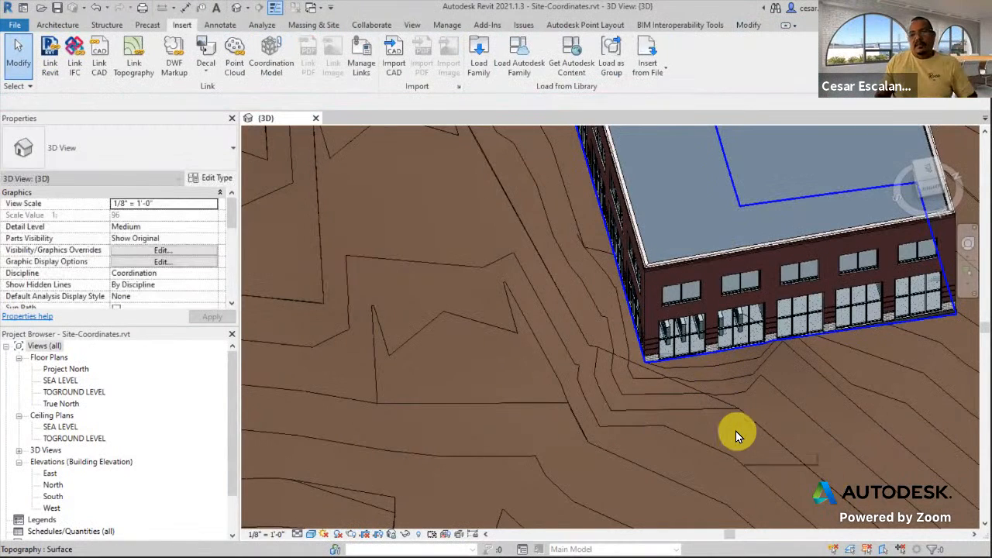
Examine the contours around the building from several sides and across the wider site
scroll(736, 431, down, 2)
shift+middle_drag(782, 427, 760, 394)
shift+middle_drag(570, 384, 623, 377)
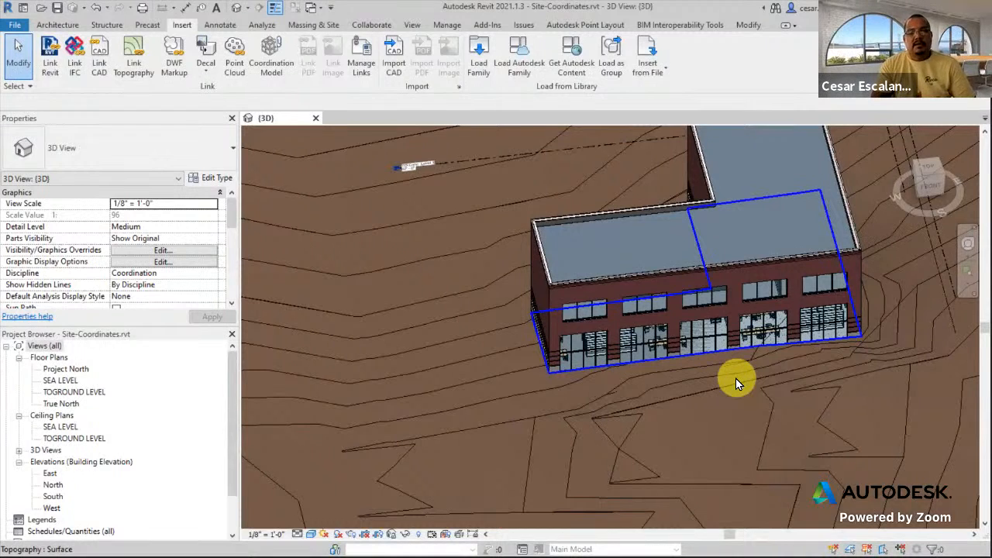
scroll(736, 378, down, 4)
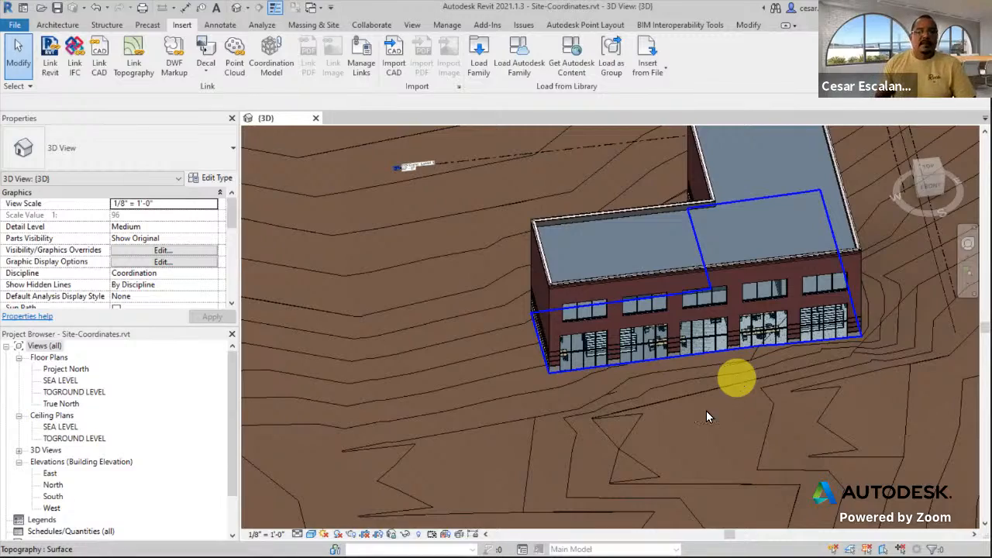
shift+middle_drag(736, 432, 918, 345)
shift+middle_drag(722, 406, 691, 393)
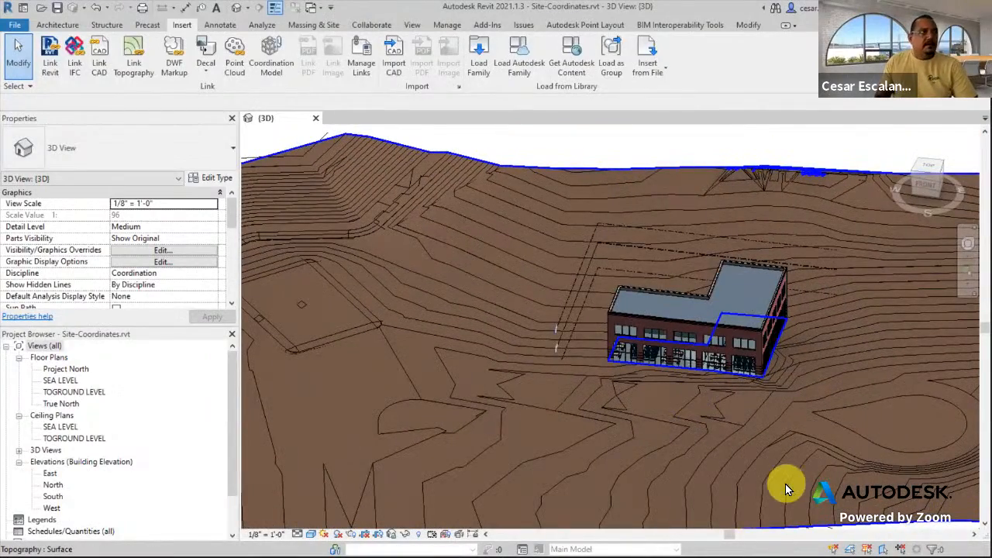
scroll(560, 440, down, 2)
middle_drag(719, 404, 591, 343)
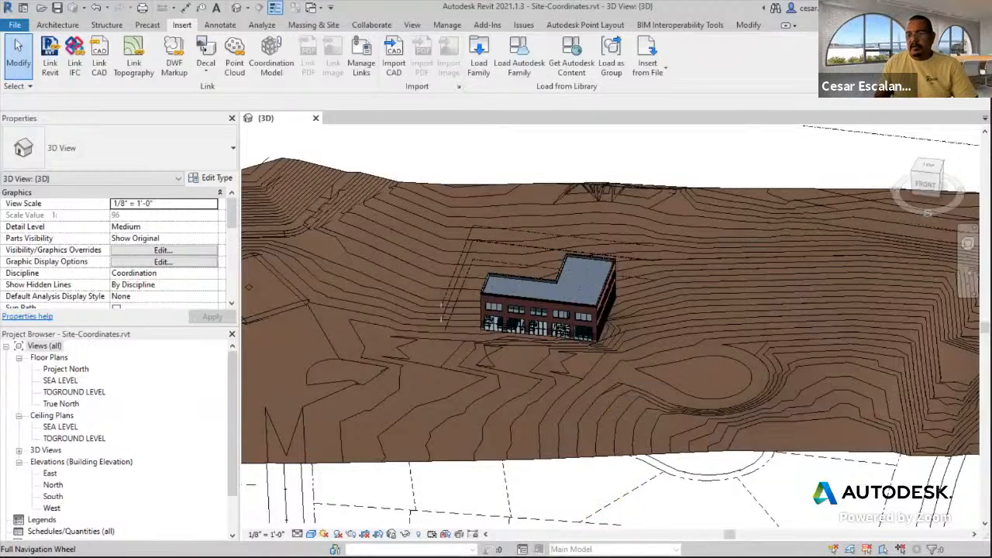
Switch to File Explorer, find Library-Link-MEP.rvt in the Dataset folder under RAC_Summer2021's SharedCoordinates, and close the window
key(super+e)
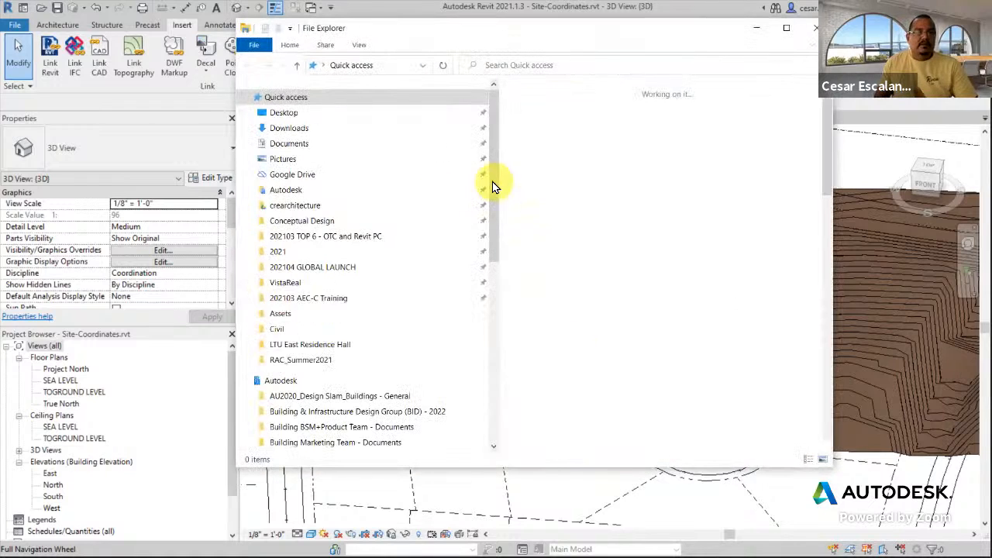
click(815, 29)
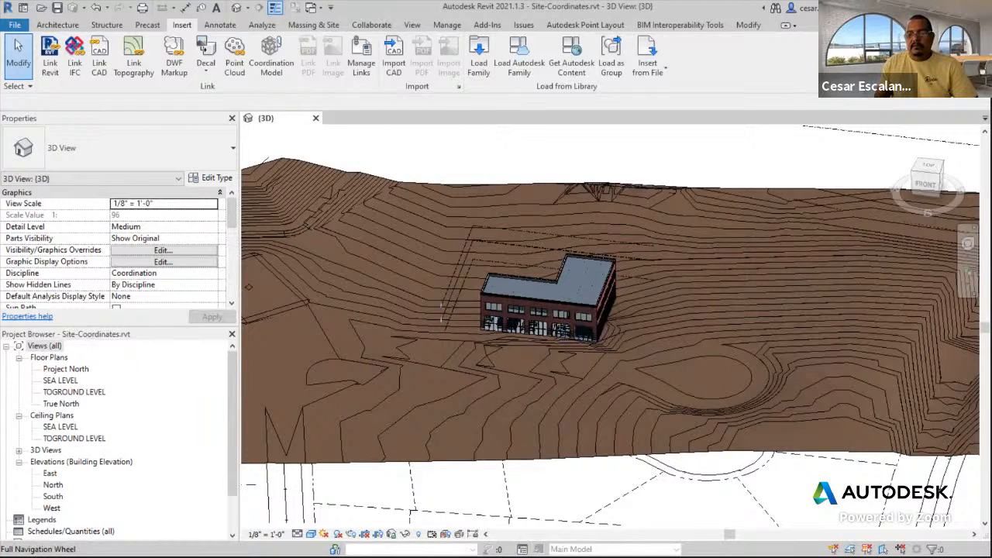
key(super+e)
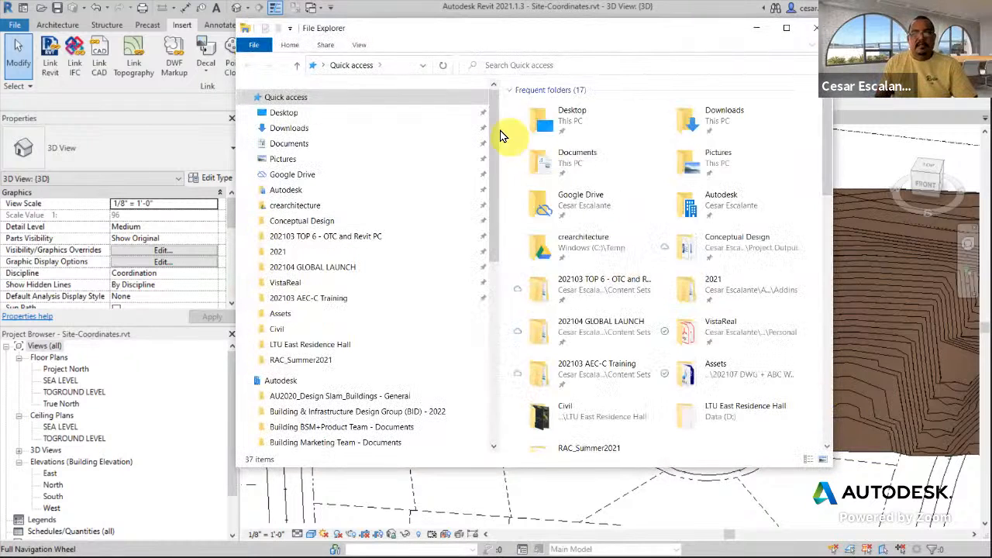
click(329, 361)
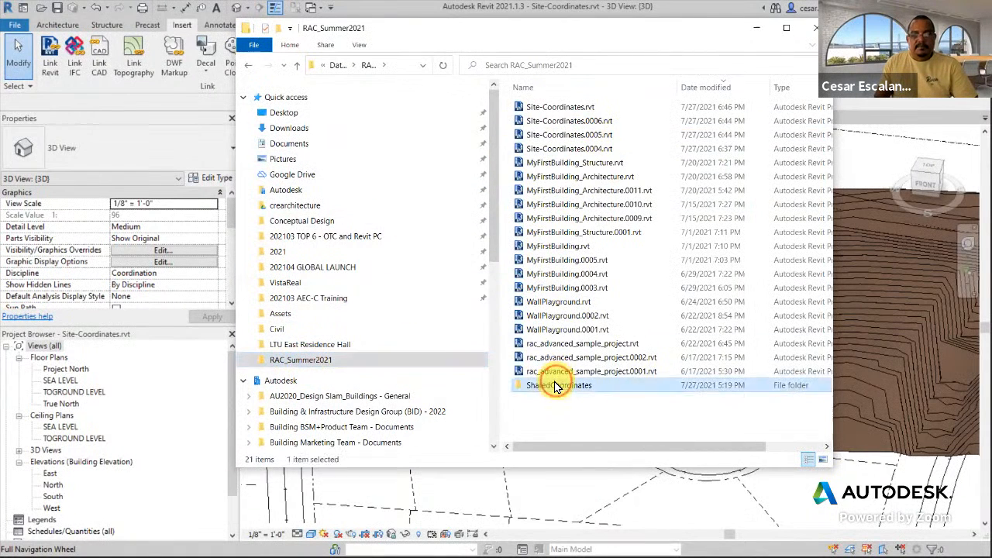
double_click(558, 386)
double_click(549, 106)
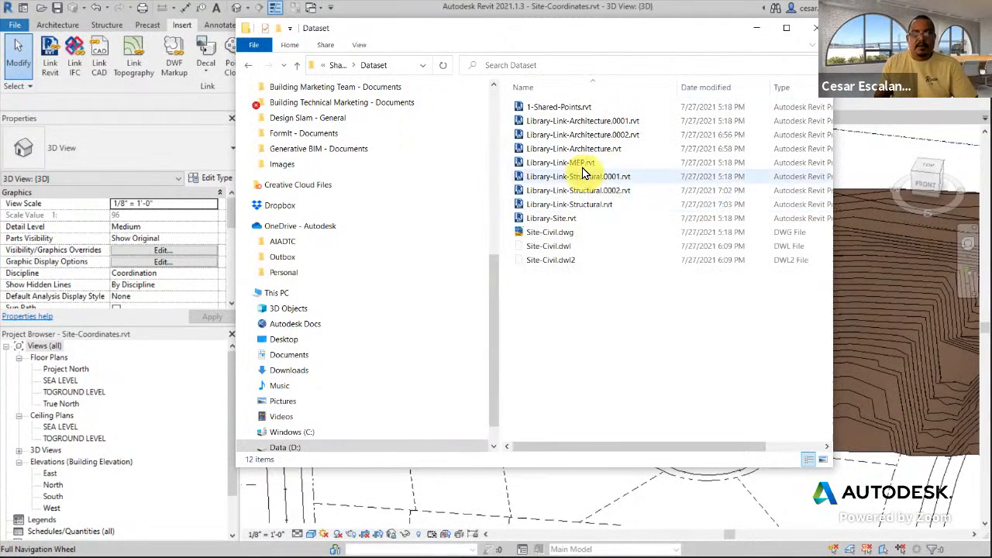
click(578, 163)
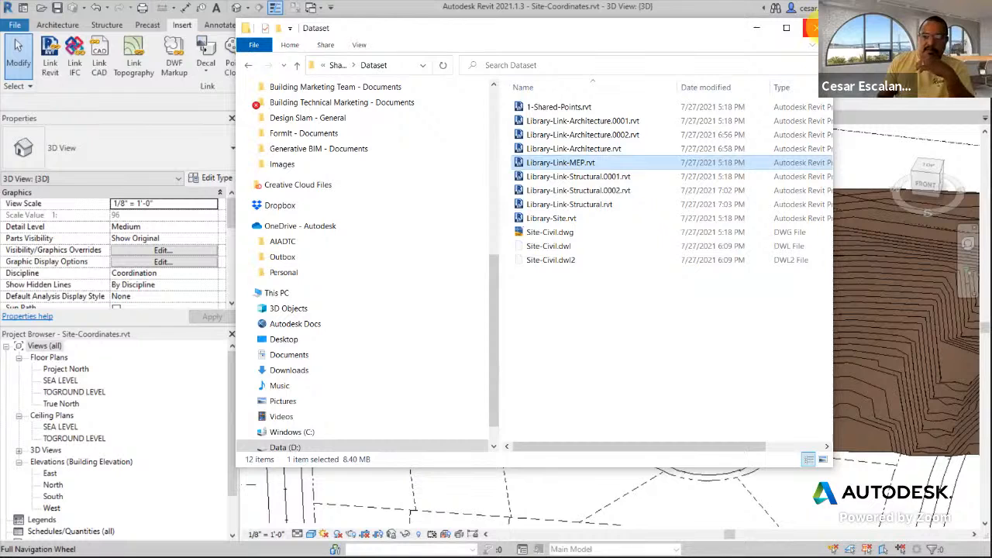
click(812, 27)
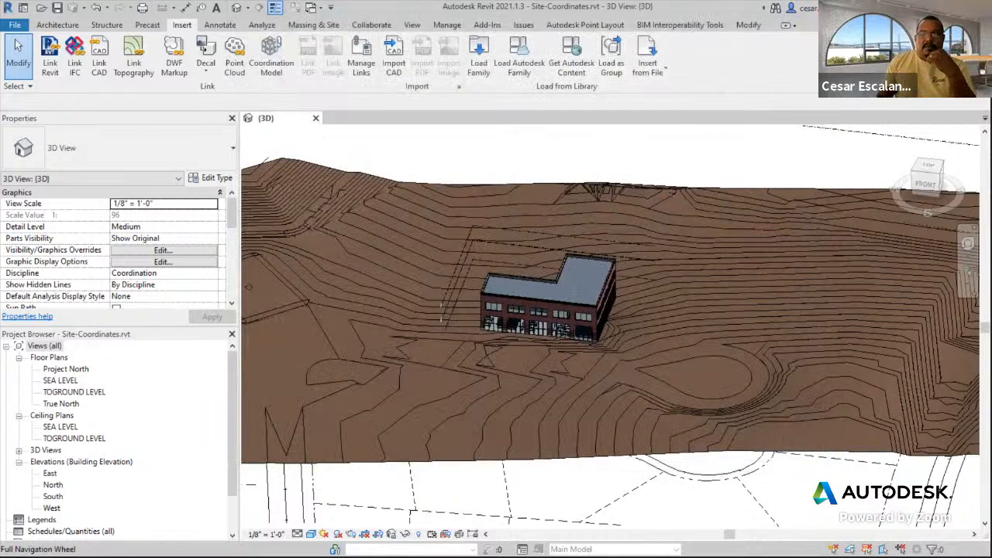
Switch to the RF-Compiled.ppt presentation in PowerPoint and show slide 27, Coordinate System
key(super+Left)
click(450, 15)
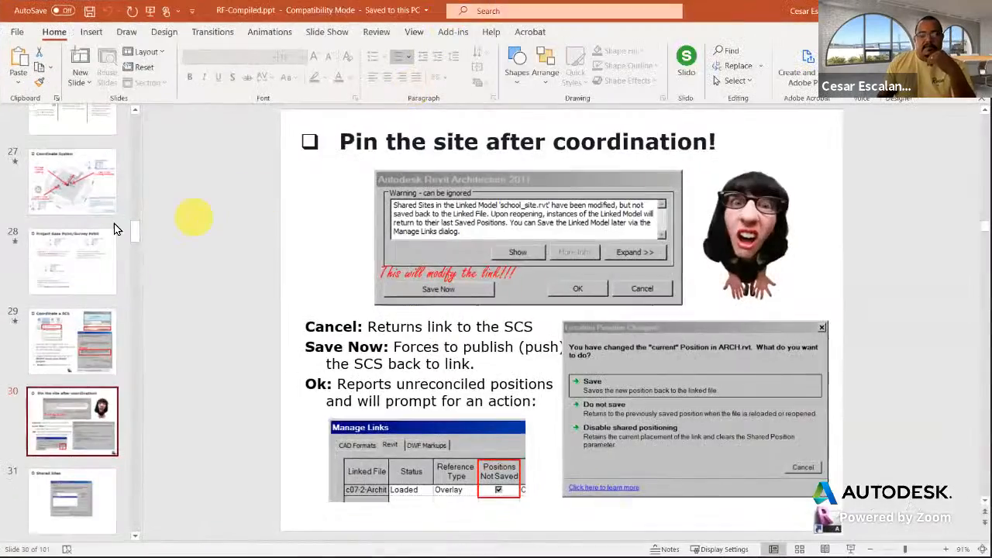
click(83, 194)
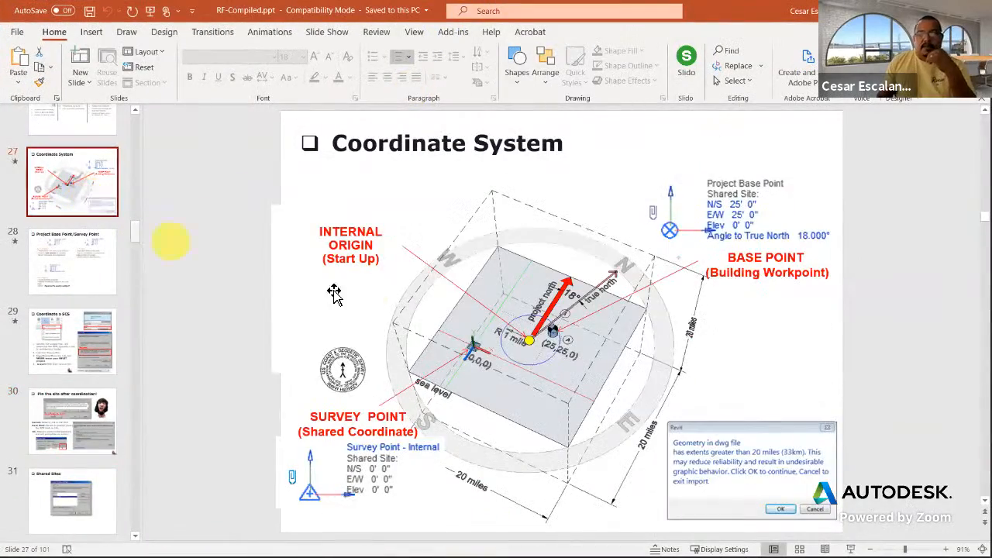